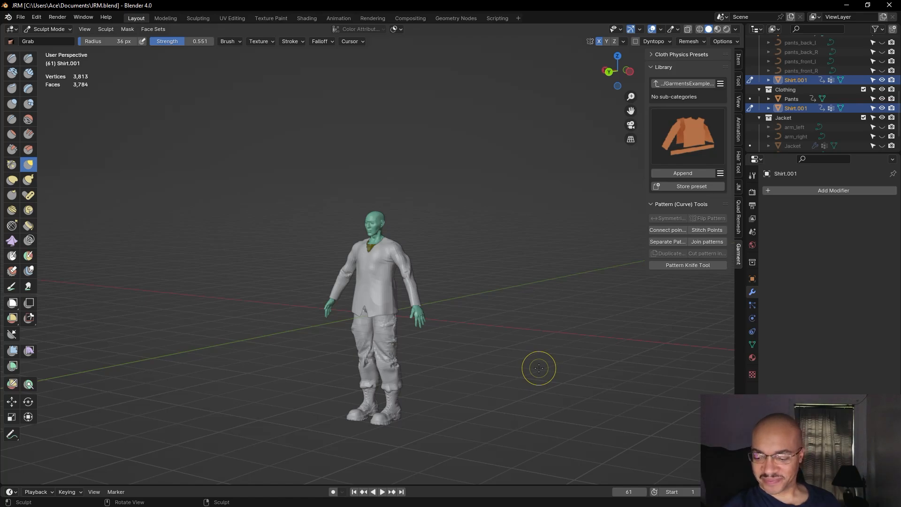
Examine the clothed character from the front and the side
mouse_move(529, 238)
middle_mouse_down()
mouse_move(572, 252)
mouse_move(465, 257)
mouse_move(550, 274)
mouse_move(548, 195)
mouse_move(555, 197)
mouse_move(535, 220)
mouse_move(463, 224)
mouse_move(536, 223)
mouse_move(477, 207)
mouse_move(309, 255)
mouse_move(537, 248)
mouse_move(315, 251)
mouse_move(523, 259)
middle_mouse_up()
scroll(543, 282, "up", 2)
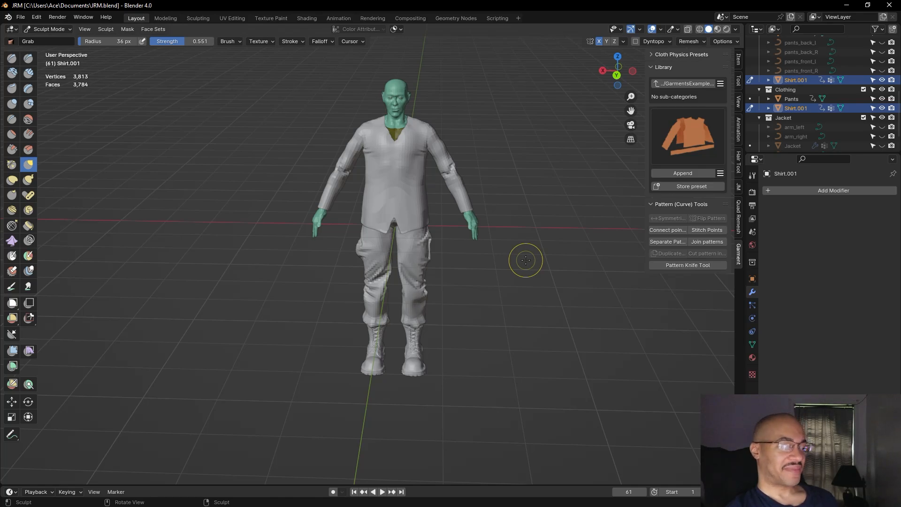
middle_click_drag(526, 260, 530, 240)
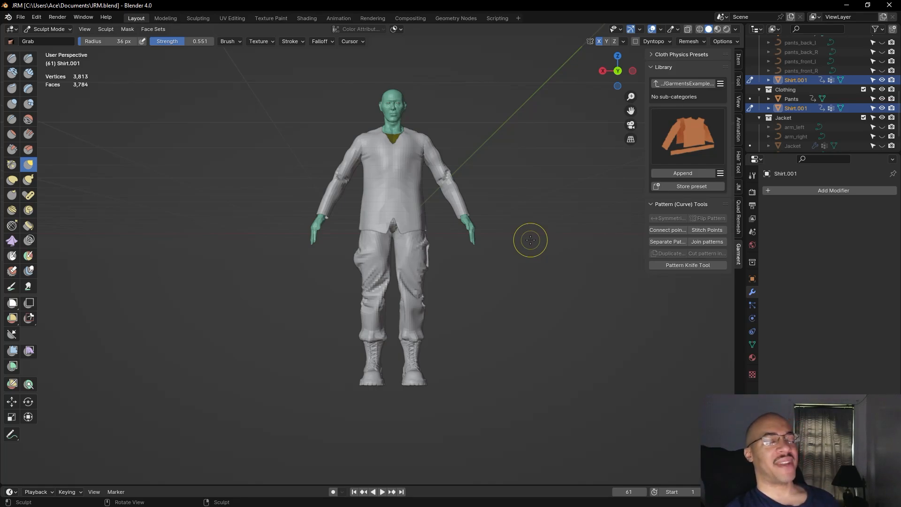
scroll(531, 240, "up", 1)
middle_click_drag(534, 240, 528, 272)
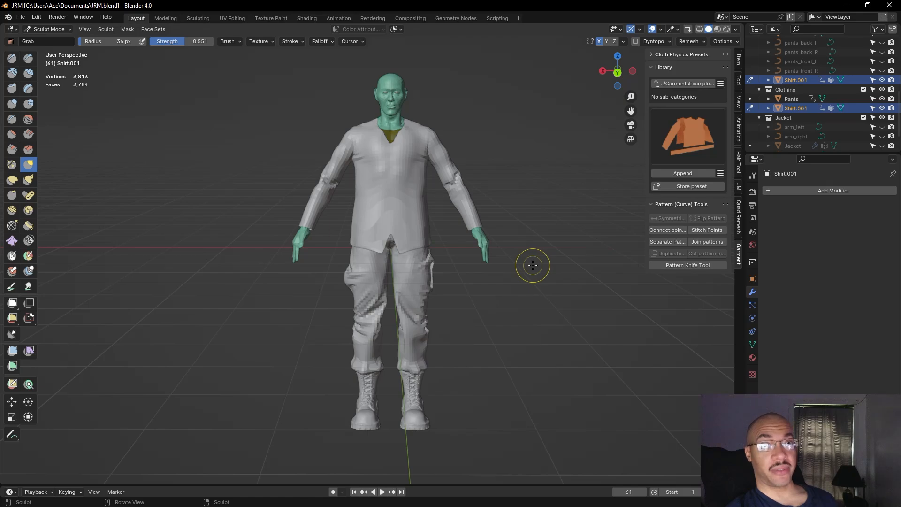
mouse_move(533, 265)
middle_mouse_down()
mouse_move(393, 265)
mouse_move(535, 246)
mouse_move(529, 256)
middle_mouse_up()
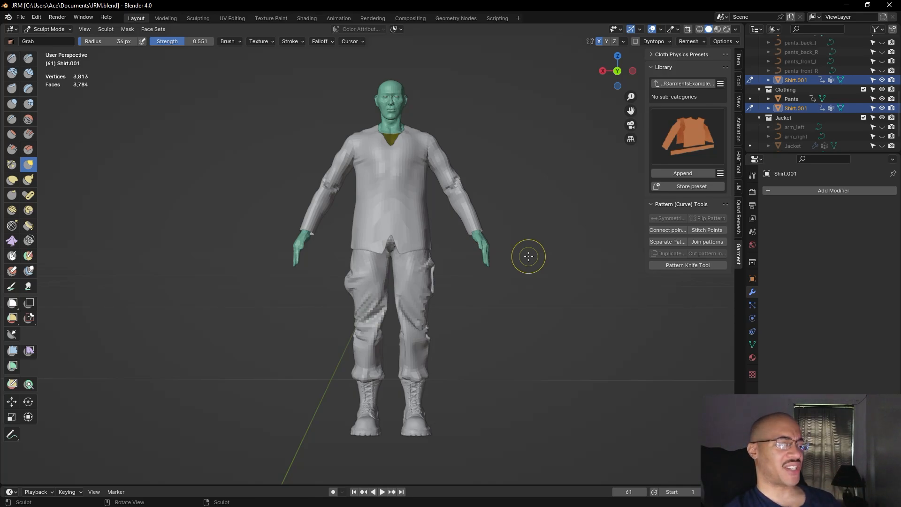
mouse_move(528, 257)
middle_mouse_down()
mouse_move(436, 256)
mouse_move(524, 271)
middle_mouse_up()
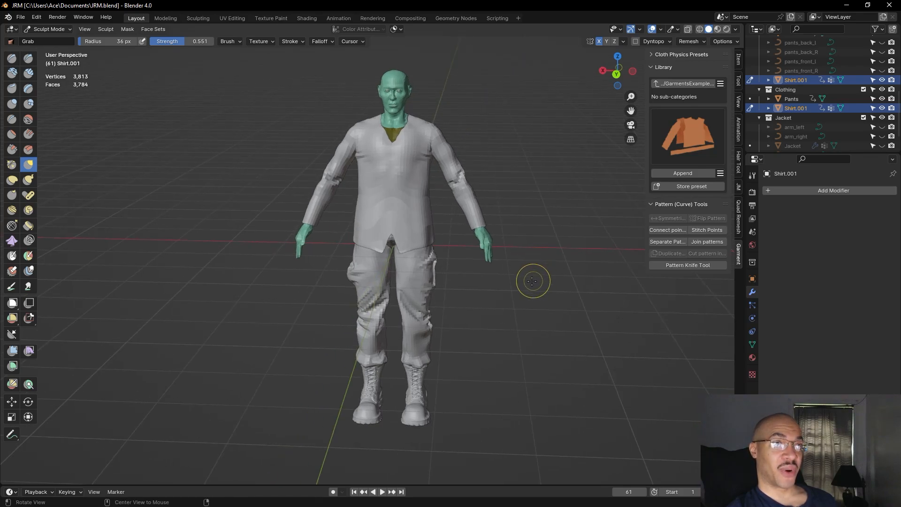
mouse_move(530, 283)
middle_mouse_down()
mouse_move(533, 262)
mouse_move(542, 271)
middle_mouse_up()
scroll(534, 268, "up", 1)
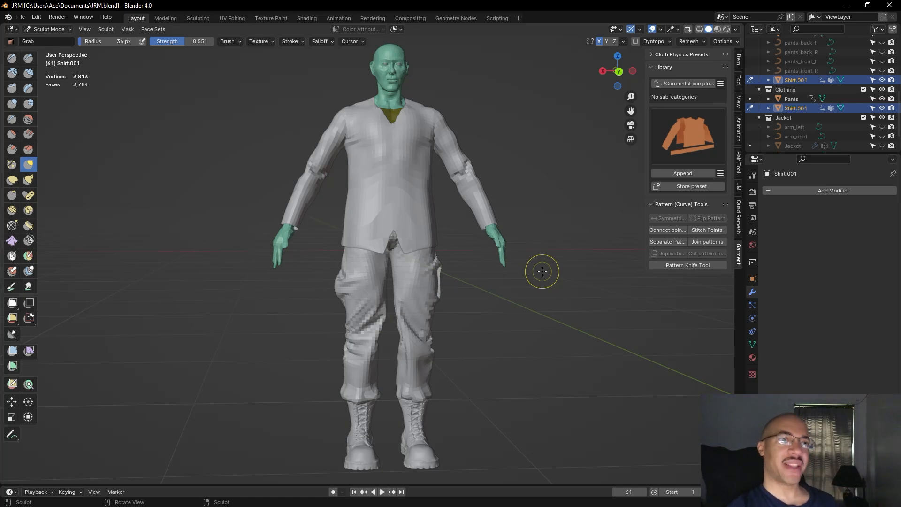
middle_click_drag(542, 271, 311, 373)
scroll(312, 372, "up", 3)
mouse_move(519, 276)
middle_mouse_down()
mouse_move(542, 291)
mouse_move(352, 289)
mouse_move(539, 300)
mouse_move(493, 298)
middle_mouse_up()
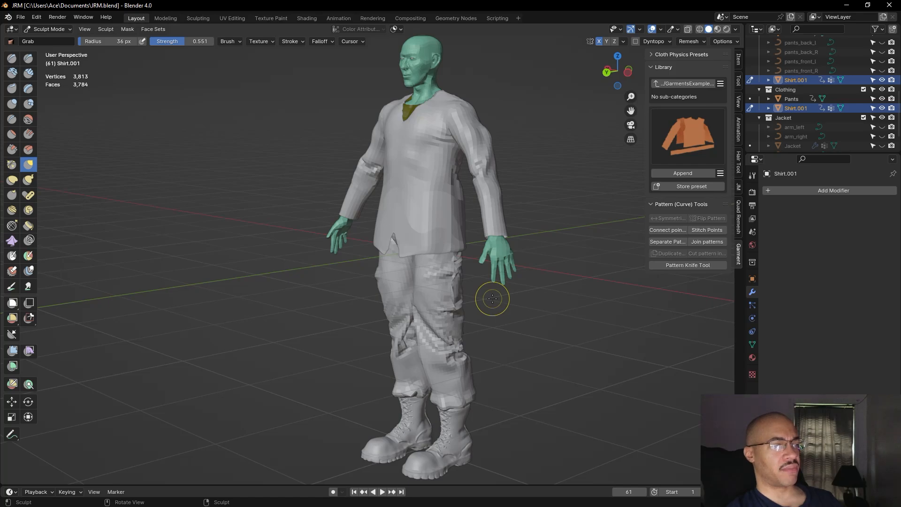
mouse_move(492, 298)
middle_mouse_down()
mouse_move(544, 288)
mouse_move(310, 313)
mouse_move(423, 301)
mouse_move(490, 272)
mouse_move(522, 297)
mouse_move(351, 302)
mouse_move(542, 294)
middle_mouse_up()
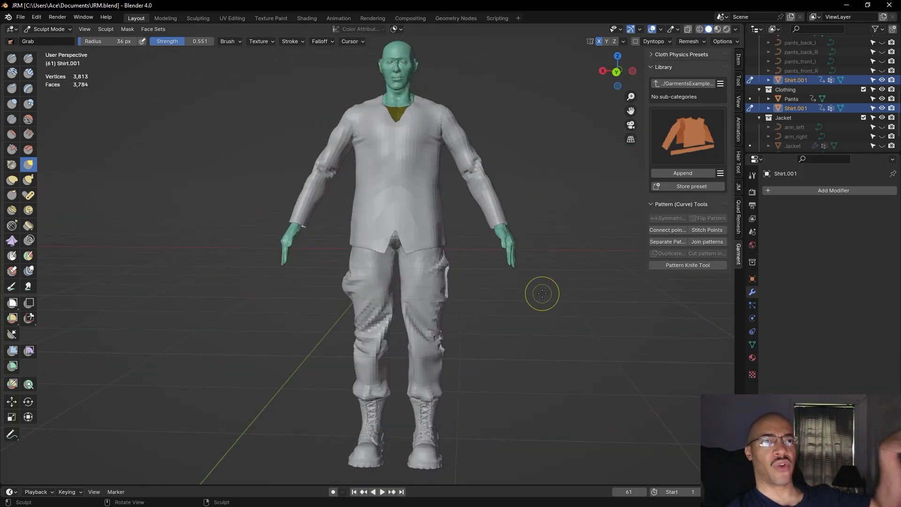
Inspect the shirt's torso, sleeves and V-neckline up close
scroll(543, 294, "up", 2)
mouse_move(543, 294)
middle_mouse_down()
mouse_move(355, 276)
mouse_move(183, 227)
mouse_move(156, 275)
middle_mouse_up()
scroll(539, 298, "down", 3)
scroll(238, 221, "up", 3)
middle_click_drag(152, 193, 149, 209)
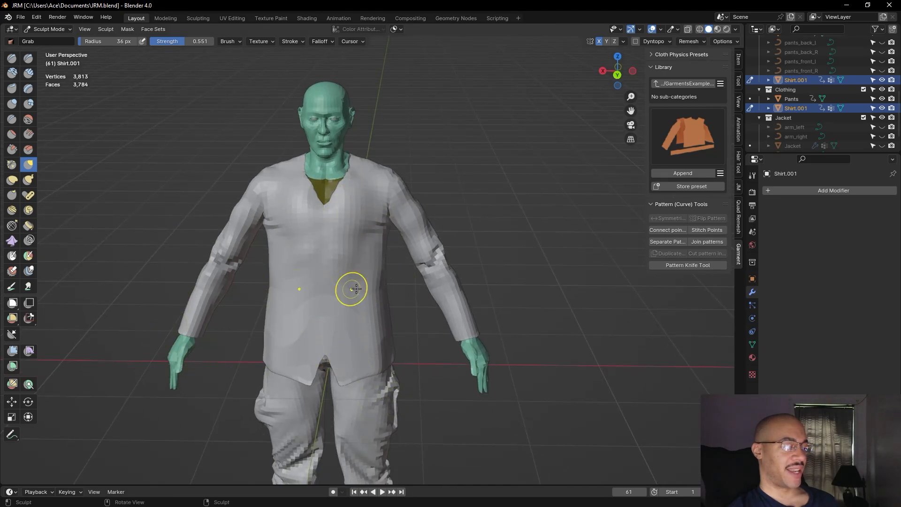
middle_click_drag(274, 210, 592, 274)
scroll(428, 342, "up", 1)
middle_click_drag(428, 342, 526, 319, "shift")
scroll(524, 325, "down", 1)
scroll(513, 334, "down", 1)
scroll(509, 337, "down", 1)
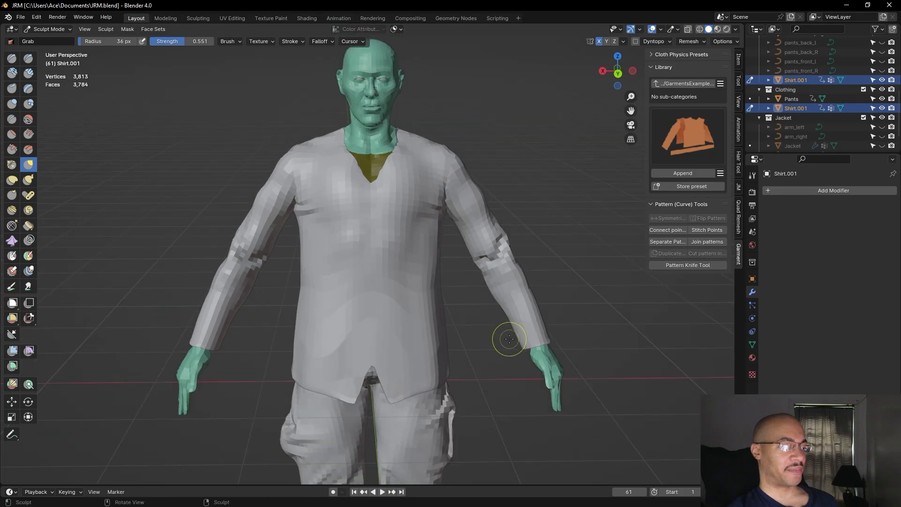
scroll(490, 340, "up", 1)
mouse_move(491, 340)
middle_mouse_down()
mouse_move(489, 351)
mouse_move(509, 341)
mouse_move(540, 300)
mouse_move(572, 213)
mouse_move(579, 231)
middle_mouse_up()
scroll(568, 263, "up", 4)
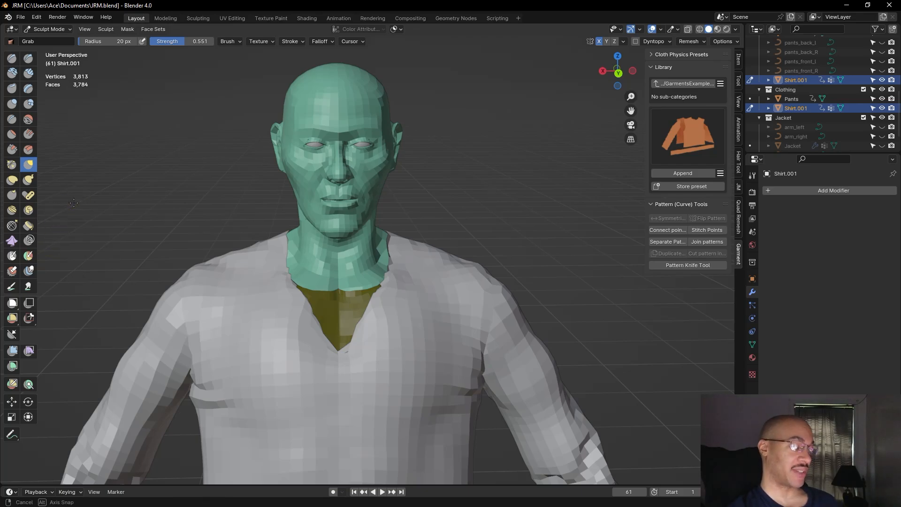
middle_click_drag(73, 199, 84, 193)
middle_click_drag(458, 233, 445, 258)
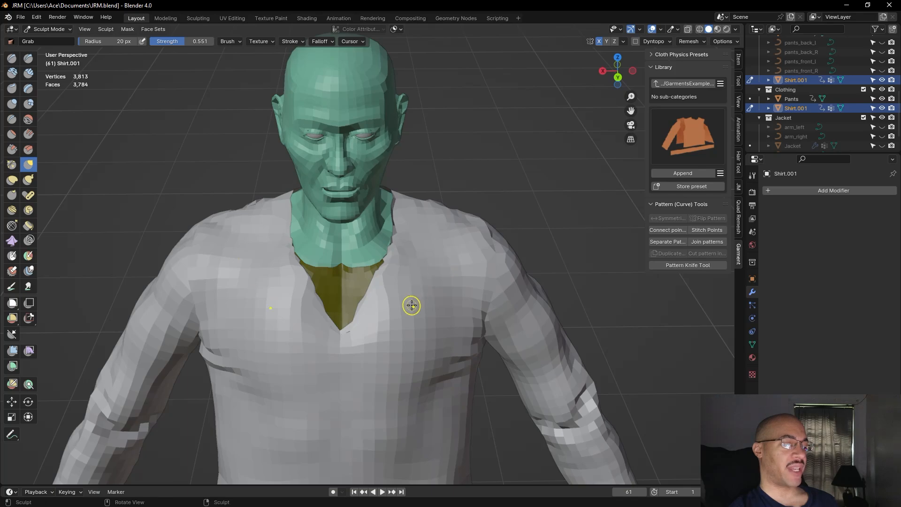
middle_click_drag(135, 178, 168, 139)
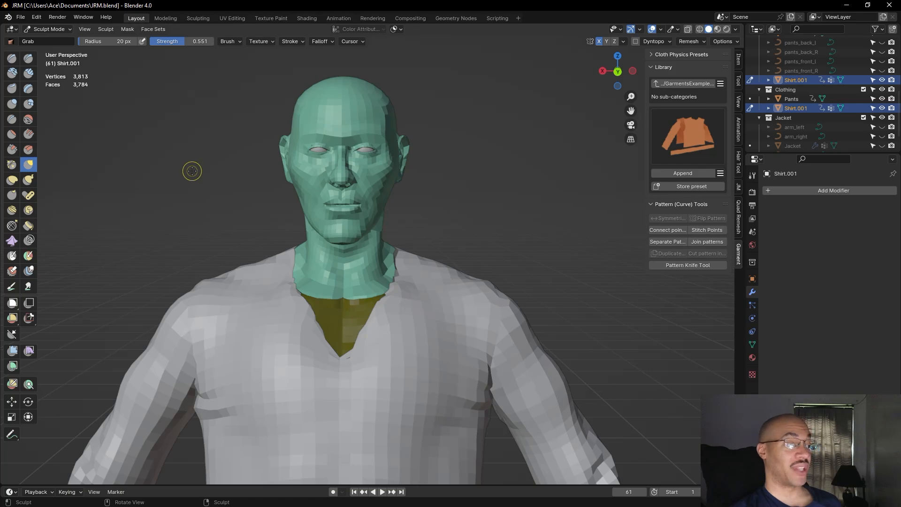
scroll(190, 175, "down", 2)
mouse_move(190, 175)
middle_mouse_down()
mouse_move(225, 176)
mouse_move(100, 175)
mouse_move(192, 177)
middle_mouse_up()
scroll(183, 196, "up", 2)
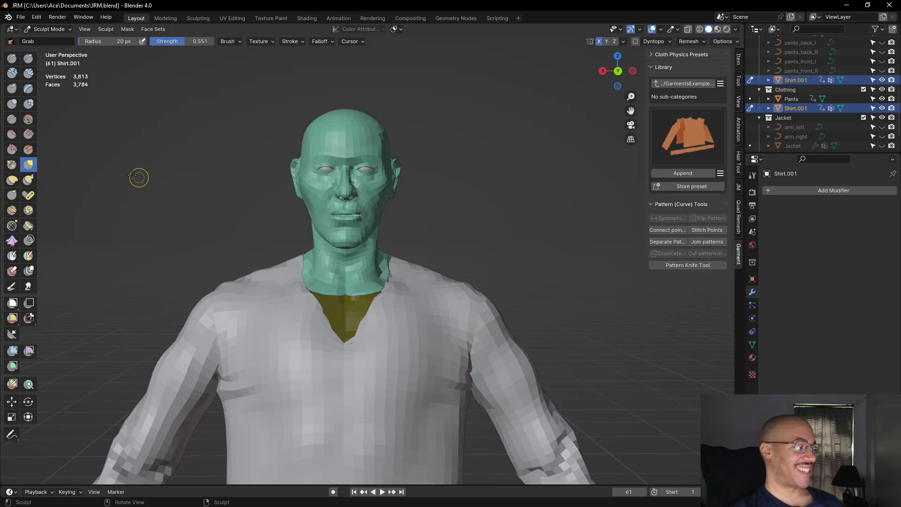
Mask both edges of the shirt's V-neck using the Mask brush with an 8 px radius and 0.500 strength
left_click(12, 256)
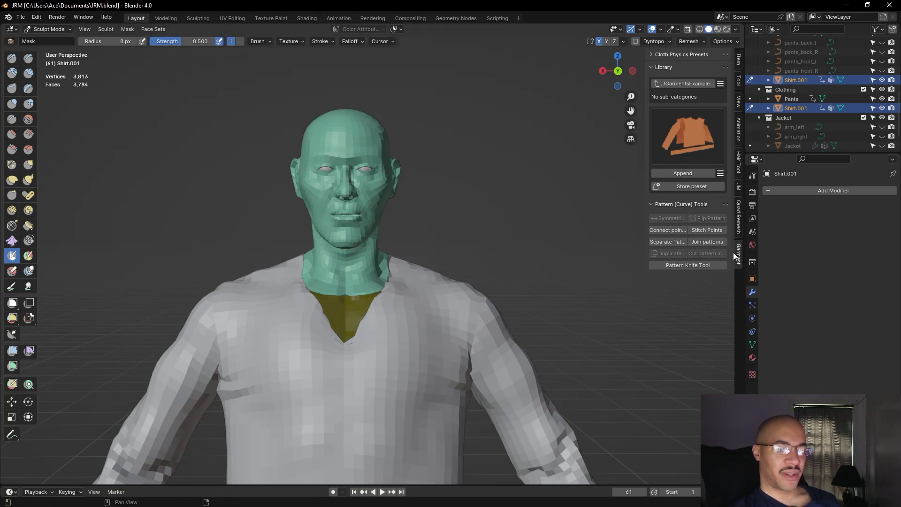
left_click(751, 175)
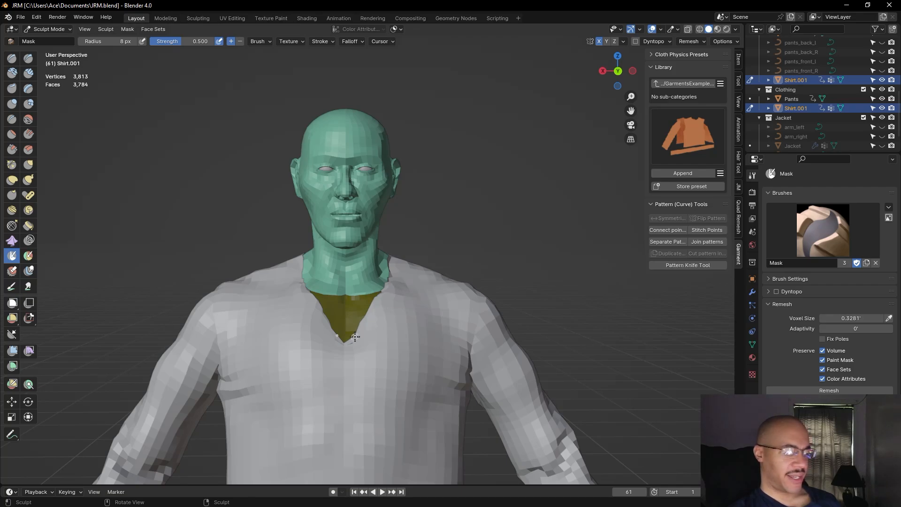
left_click_drag(350, 342, 364, 327)
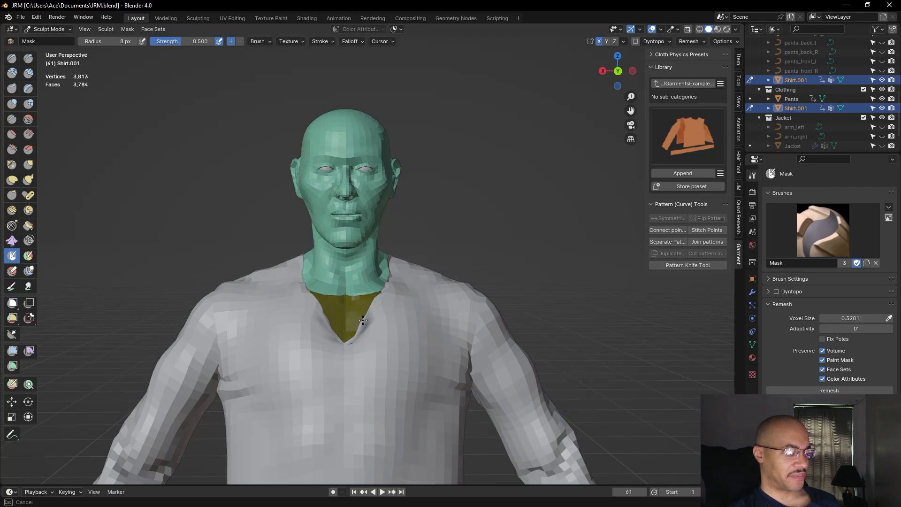
left_click_drag(368, 317, 386, 295)
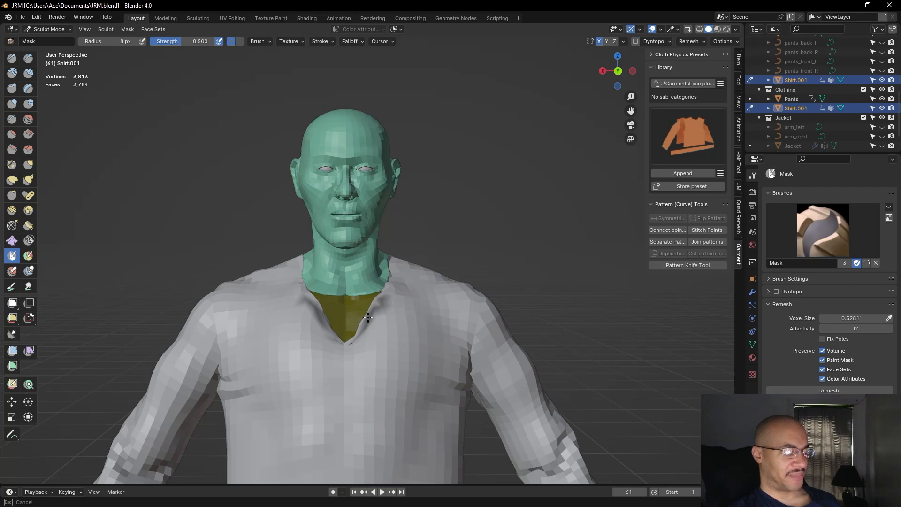
left_click_drag(383, 305, 383, 305)
Inspect the masked V-neck from full-body, close-up and raised viewpoints
scroll(383, 305, "down", 6)
mouse_move(421, 284)
middle_mouse_down()
mouse_move(484, 268)
mouse_move(413, 268)
mouse_move(450, 273)
mouse_move(417, 277)
mouse_move(514, 307)
mouse_move(508, 254)
mouse_move(482, 283)
middle_mouse_up()
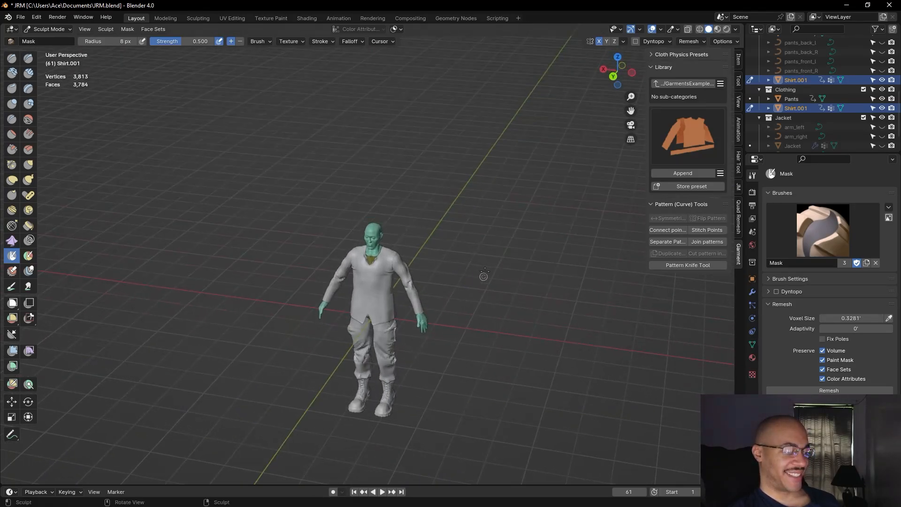
scroll(493, 268, "up", 6)
middle_click_drag(515, 213, 507, 264, "shift")
middle_click_drag(507, 264, 502, 307)
scroll(517, 280, "up", 3)
middle_click_drag(381, 389, 378, 394, "shift")
scroll(485, 267, "down", 8)
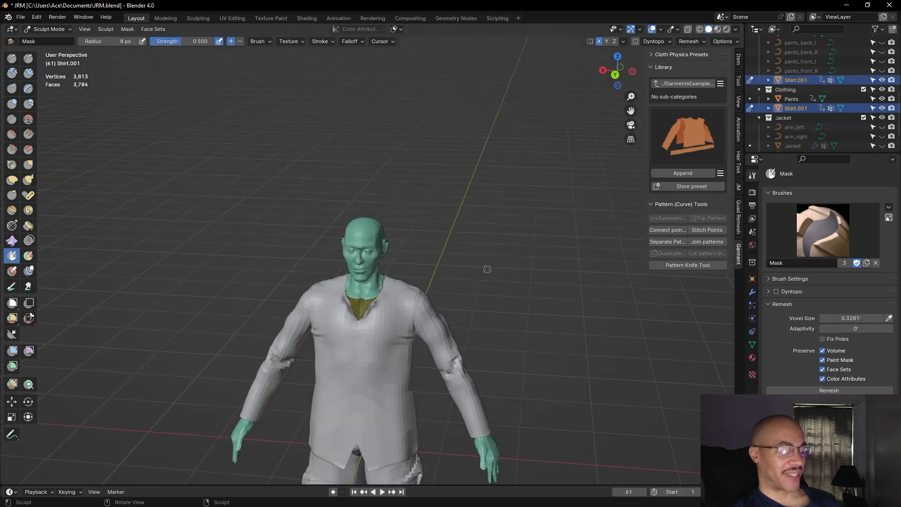
middle_click_drag(485, 268, 486, 431)
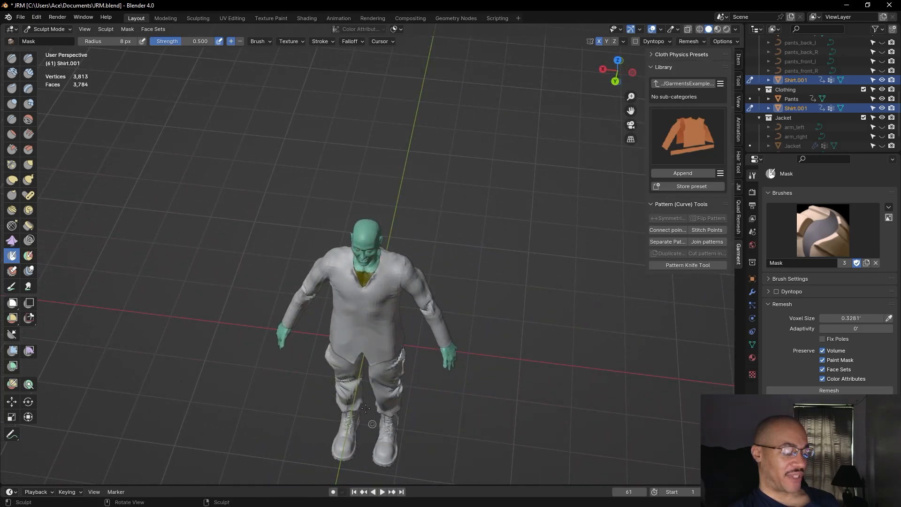
middle_click_drag(442, 461, 427, 431)
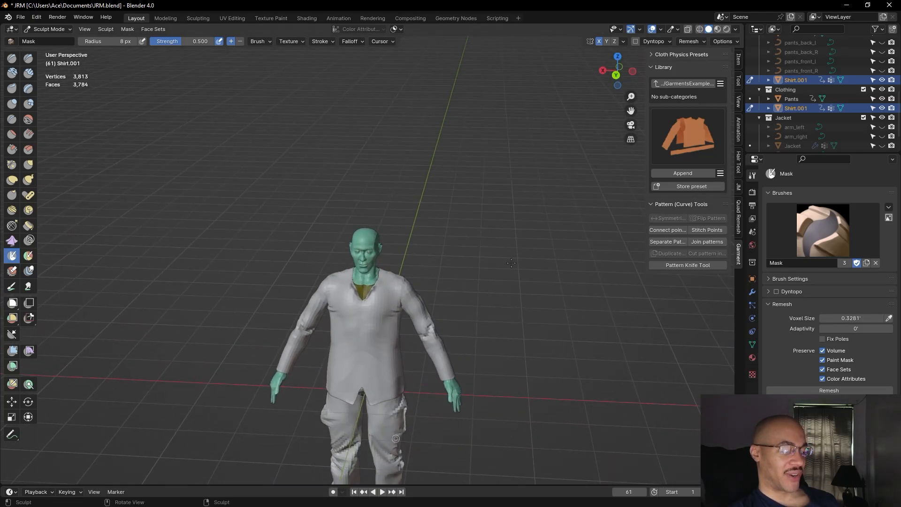
scroll(512, 263, "up", 4)
scroll(511, 263, "down", 5)
mouse_move(511, 263)
middle_mouse_down()
mouse_move(657, 259)
mouse_move(524, 259)
middle_mouse_up()
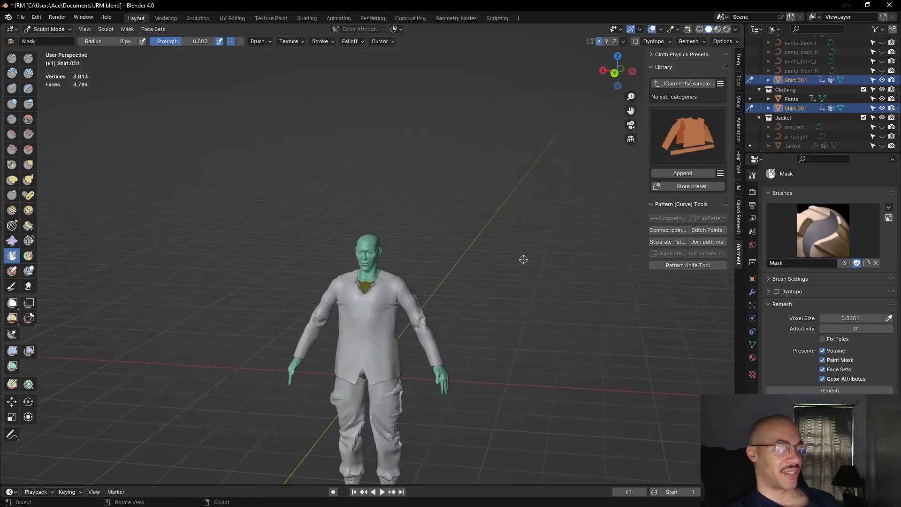
Extend the mask from the V-neck up both sides of the collar onto the shoulders
scroll(489, 274, "up", 8)
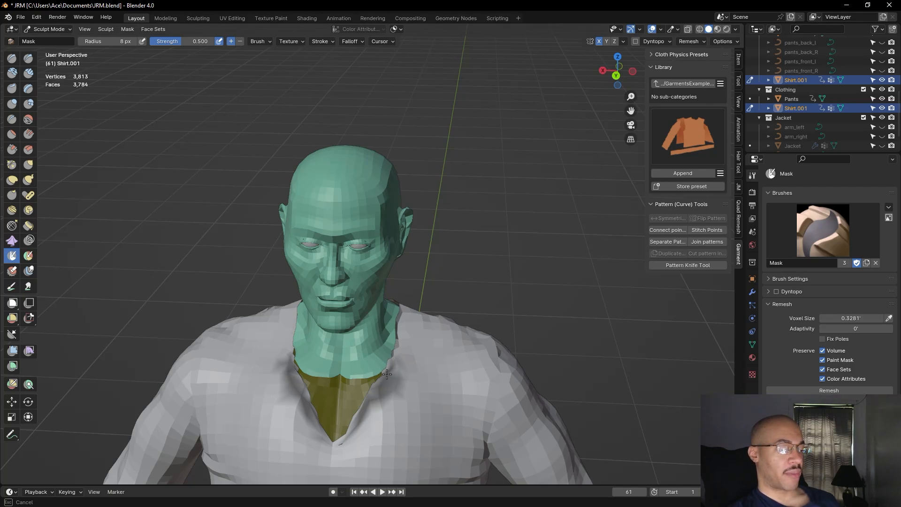
mouse_move(388, 373)
left_mouse_down()
mouse_move(408, 371)
mouse_move(400, 348)
mouse_move(384, 369)
mouse_move(398, 352)
mouse_move(413, 355)
mouse_move(409, 363)
mouse_move(400, 333)
mouse_move(409, 325)
mouse_move(414, 355)
mouse_move(405, 338)
mouse_move(421, 338)
left_mouse_up()
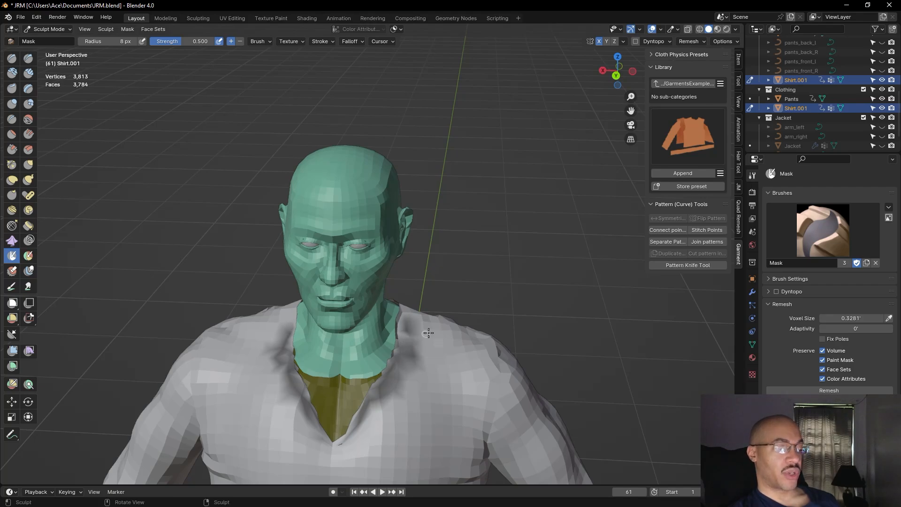
scroll(479, 286, "down", 5)
mouse_move(480, 285)
middle_mouse_down()
mouse_move(410, 268)
mouse_move(515, 270)
mouse_move(469, 288)
mouse_move(517, 268)
middle_mouse_up()
scroll(515, 270, "up", 2)
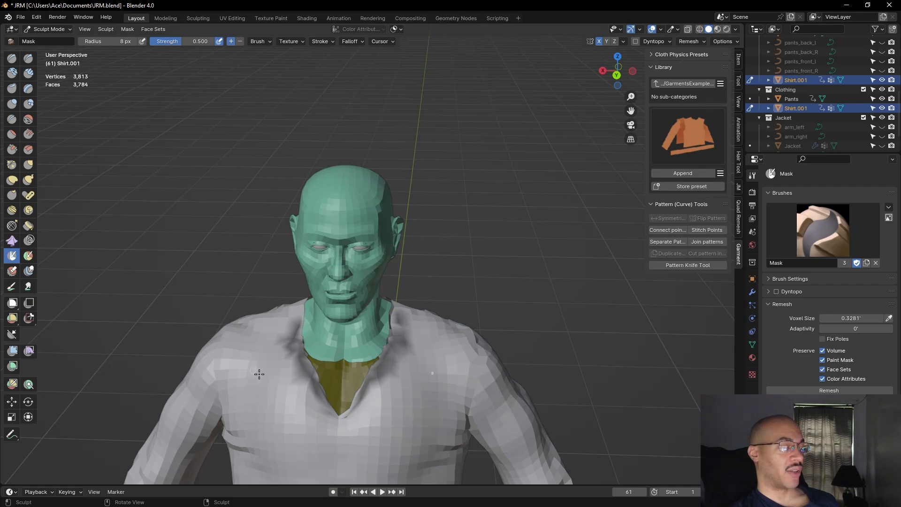
mouse_move(533, 231)
left_mouse_down("alt")
mouse_move(440, 308)
mouse_move(449, 307)
left_mouse_up("alt")
mouse_move(450, 307)
middle_mouse_down()
mouse_move(507, 281)
mouse_move(598, 331)
mouse_move(525, 362)
mouse_move(536, 294)
middle_mouse_up()
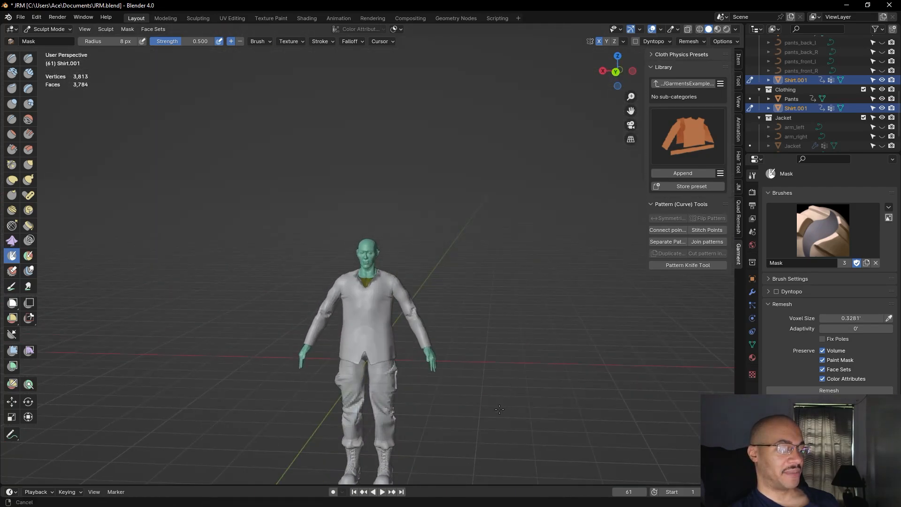
Thicken the mask along the front and sides of the shirt's neckline
middle_click_drag(500, 409, 494, 300, "shift")
scroll(475, 340, "up", 4)
mouse_move(475, 340)
middle_mouse_down()
mouse_move(444, 365)
mouse_move(434, 394)
mouse_move(355, 357)
mouse_move(333, 370)
mouse_move(367, 394)
mouse_move(453, 384)
mouse_move(483, 352)
mouse_move(522, 246)
mouse_move(517, 218)
mouse_move(459, 404)
mouse_move(490, 235)
middle_mouse_up()
left_click_drag(352, 214, 355, 214)
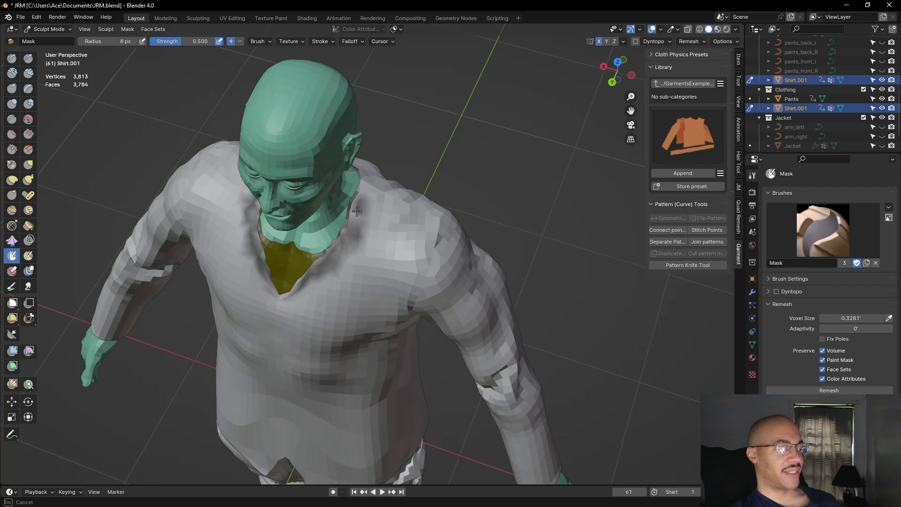
left_click_drag(357, 212, 356, 213)
mouse_move(356, 213)
middle_mouse_down()
mouse_move(543, 309)
mouse_move(394, 266)
mouse_move(528, 211)
middle_mouse_up()
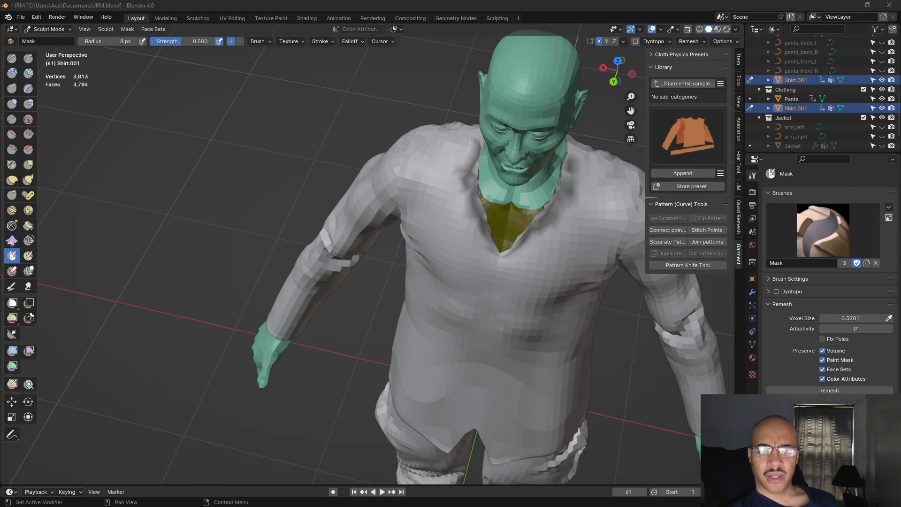
mouse_move(567, 207)
left_mouse_down()
mouse_move(580, 215)
mouse_move(557, 211)
mouse_move(561, 224)
mouse_move(525, 240)
mouse_move(540, 234)
left_mouse_up()
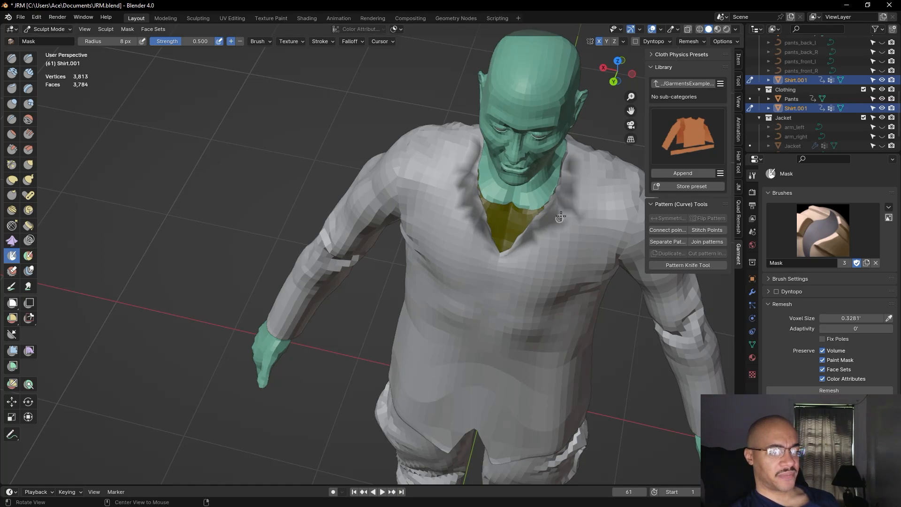
Continue the mask along the collar edge over the shoulders toward the back of the neck
mouse_move(596, 153)
middle_mouse_down()
mouse_move(581, 146)
mouse_move(550, 249)
middle_mouse_up()
left_click_drag(523, 306, 523, 299)
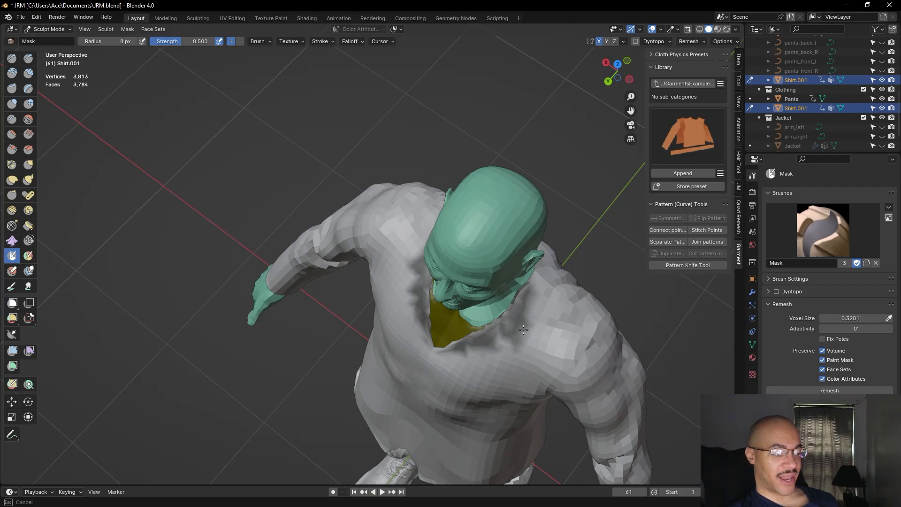
mouse_move(536, 286)
middle_mouse_down()
mouse_move(641, 222)
mouse_move(624, 241)
mouse_move(534, 242)
mouse_move(622, 221)
mouse_move(366, 227)
middle_mouse_up()
left_click_drag(369, 309, 366, 308)
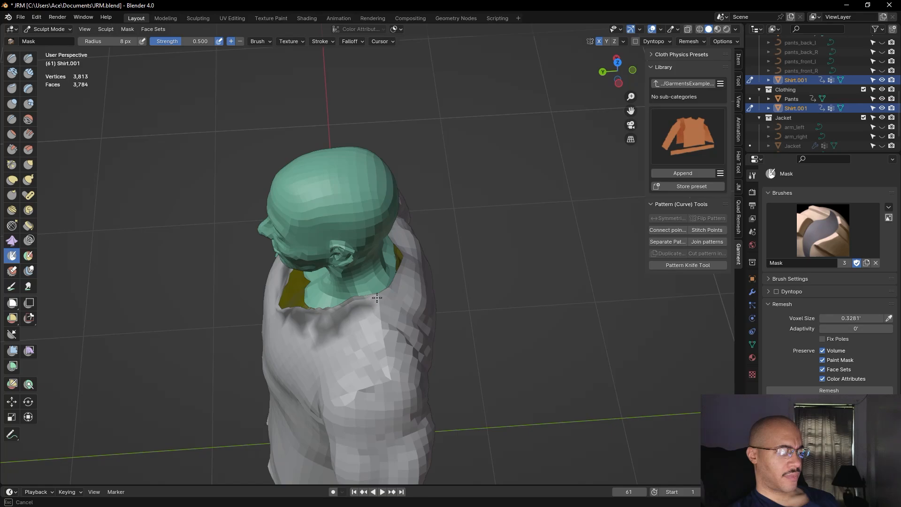
left_click_drag(392, 289, 378, 296)
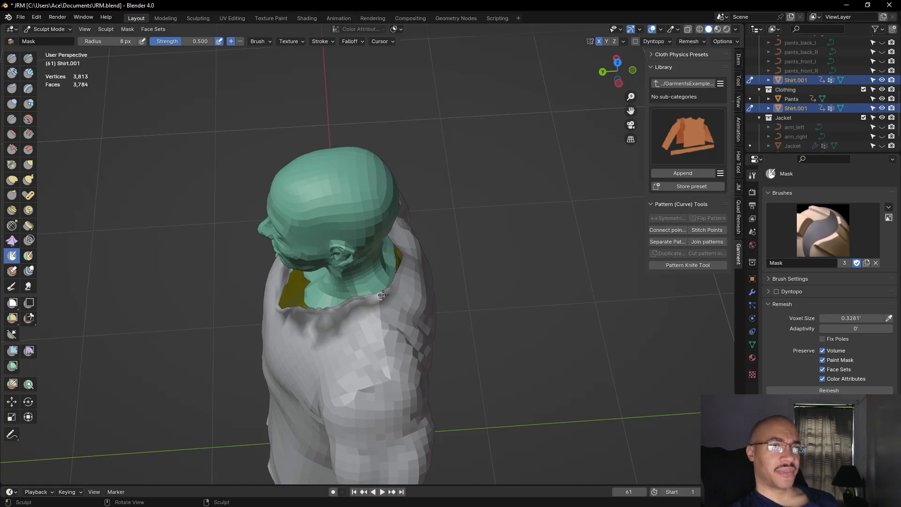
mouse_move(550, 259)
middle_mouse_down()
mouse_move(535, 291)
mouse_move(634, 272)
mouse_move(569, 253)
middle_mouse_up()
scroll(568, 253, "down", 4)
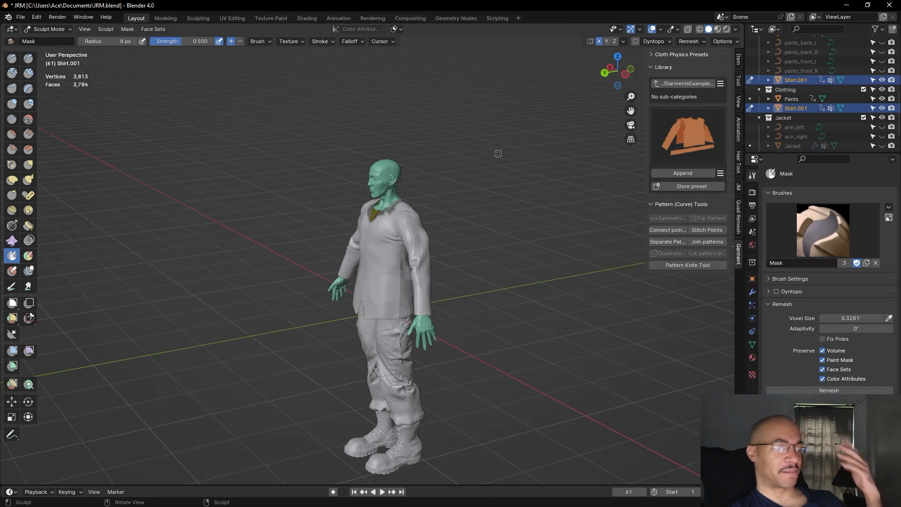
scroll(499, 154, "up", 2)
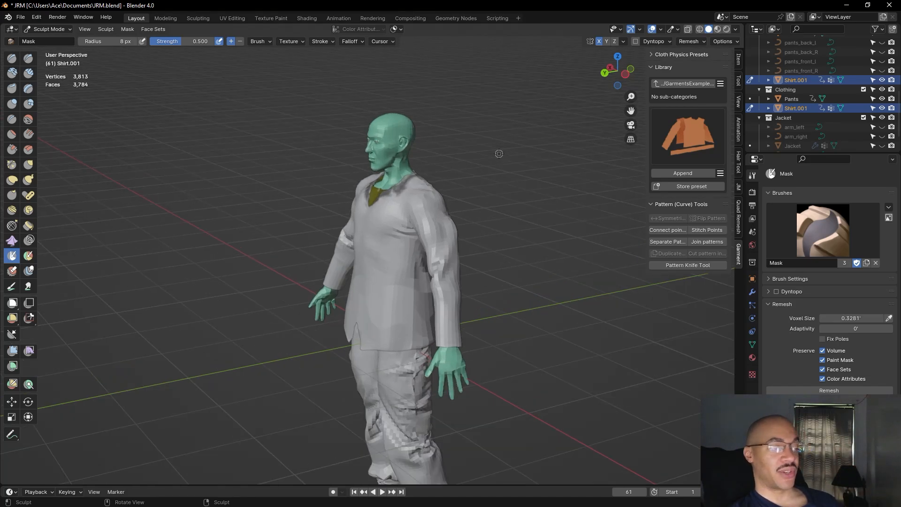
Paint more mask on the shirt's neckline beside the neck, where it meets the shoulder
scroll(494, 152, "up", 3)
scroll(509, 140, "up", 3)
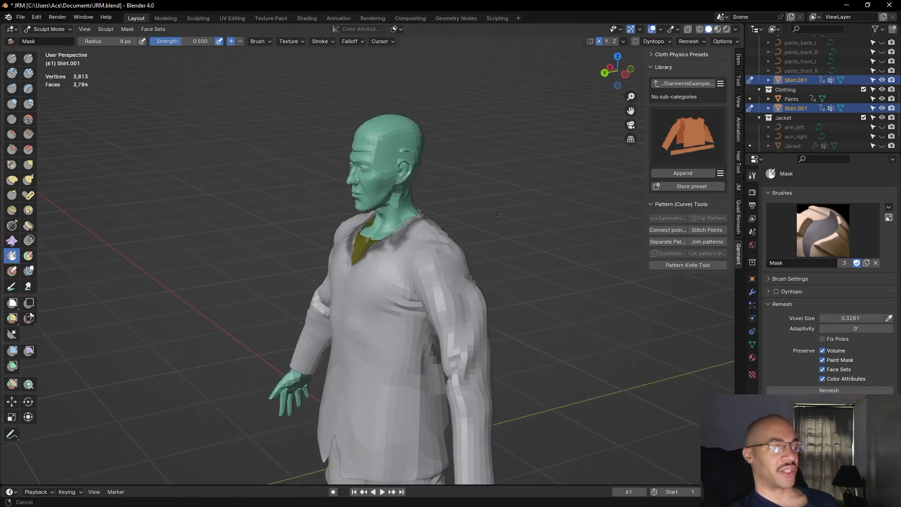
scroll(530, 223, "up", 2)
middle_click_drag(530, 223, 450, 297)
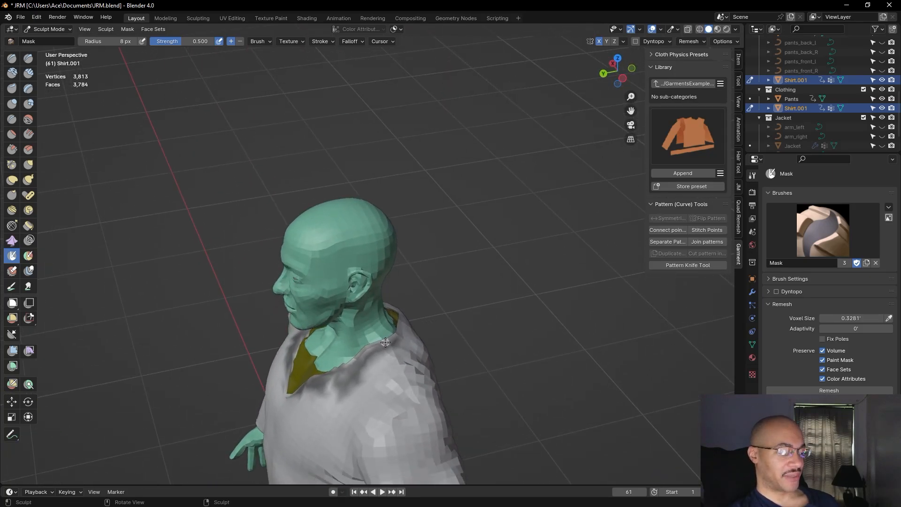
left_click_drag(380, 345, 355, 359)
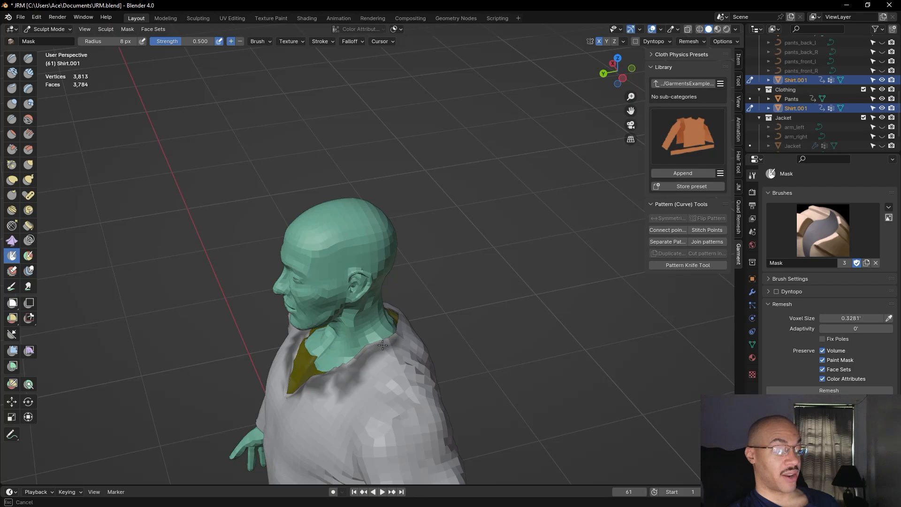
middle_click_drag(494, 312, 427, 316)
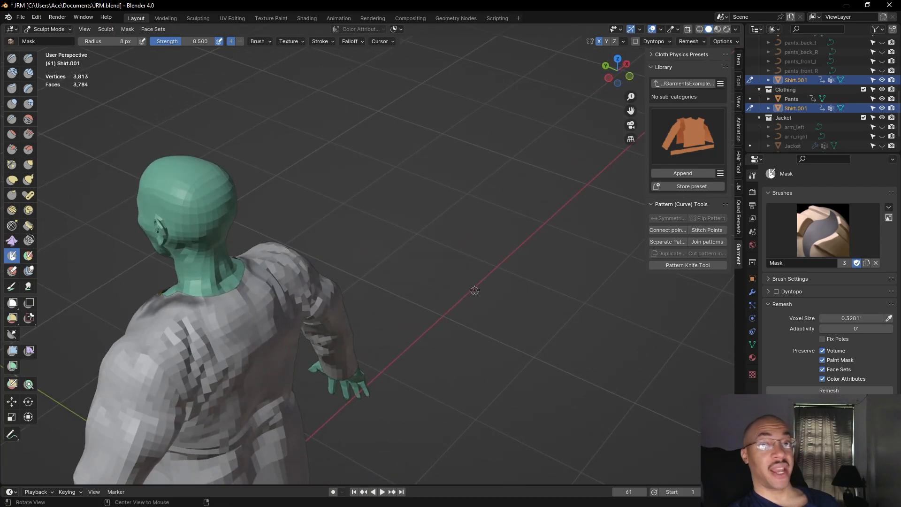
Paint the mask across the shirt's back neckline from one shoulder to the other
middle_click_drag(476, 289, 178, 54)
middle_click_drag(243, 225, 320, 306)
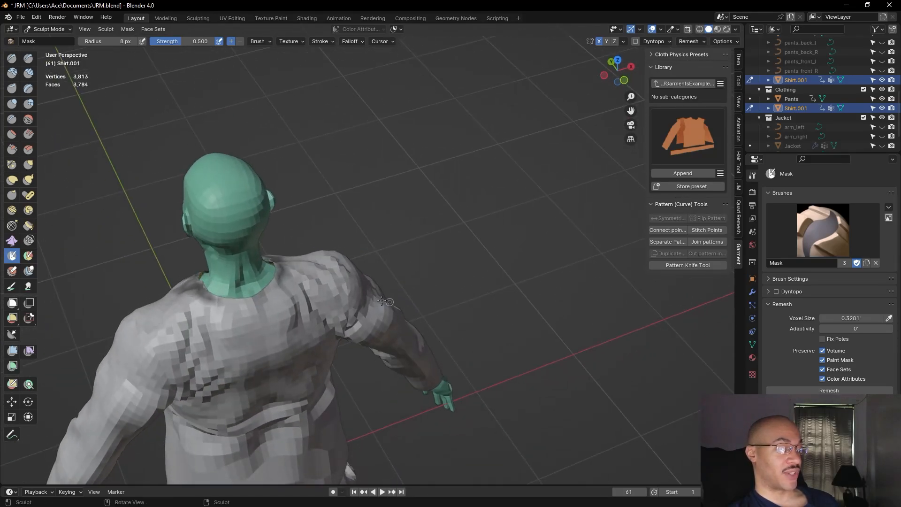
mouse_move(212, 299)
left_mouse_down()
mouse_move(205, 285)
mouse_move(233, 303)
left_mouse_up()
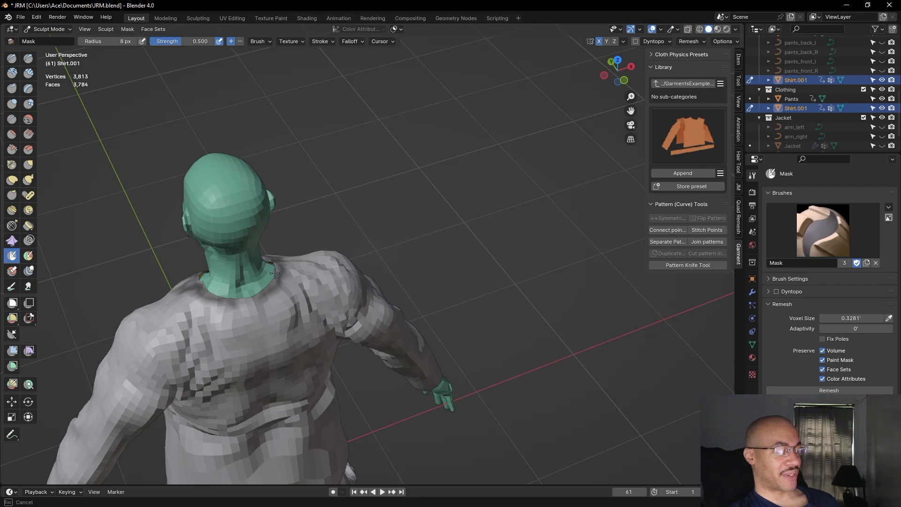
mouse_move(237, 303)
left_mouse_down()
mouse_move(270, 291)
mouse_move(283, 274)
left_mouse_up()
Fill in the mask along the side of the shirt's front neckline near the shoulder
middle_click_drag(283, 273, 458, 197)
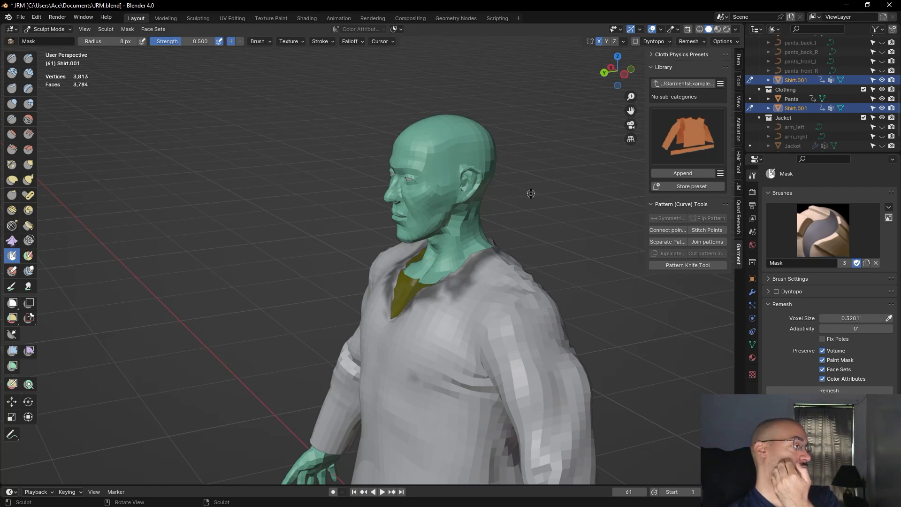
mouse_move(519, 187)
middle_mouse_down()
mouse_move(601, 185)
mouse_move(591, 176)
mouse_move(440, 229)
mouse_move(413, 202)
mouse_move(541, 176)
middle_mouse_up()
scroll(541, 176, "down", 3)
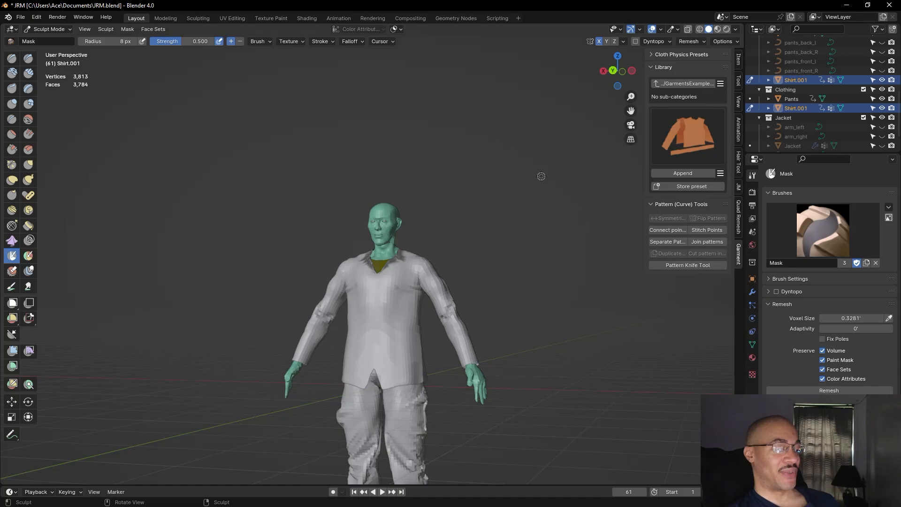
middle_click_drag(502, 235, 385, 243)
left_click_drag(386, 242, 540, 188, "ctrl+alt")
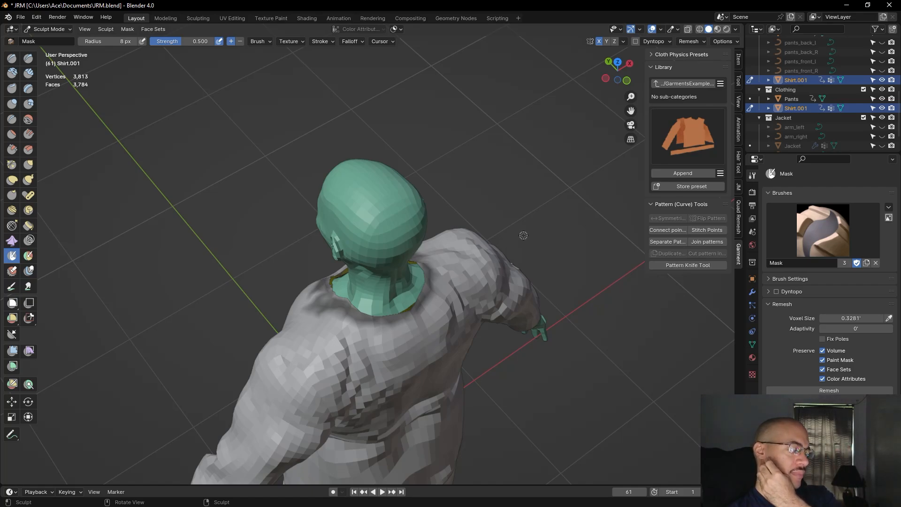
mouse_move(505, 228)
middle_mouse_down()
mouse_move(513, 221)
mouse_move(462, 246)
mouse_move(527, 184)
mouse_move(443, 281)
middle_mouse_up()
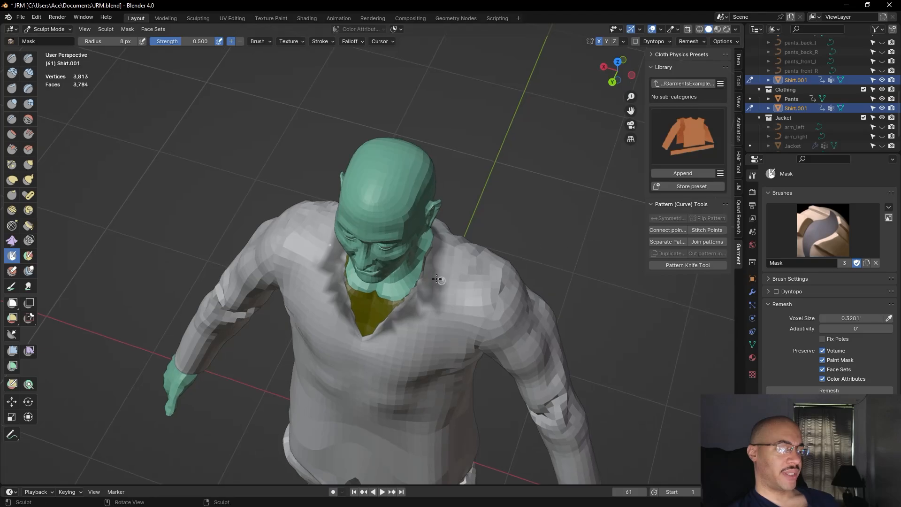
middle_click_drag(475, 220, 488, 209)
left_click_drag(430, 278, 436, 276)
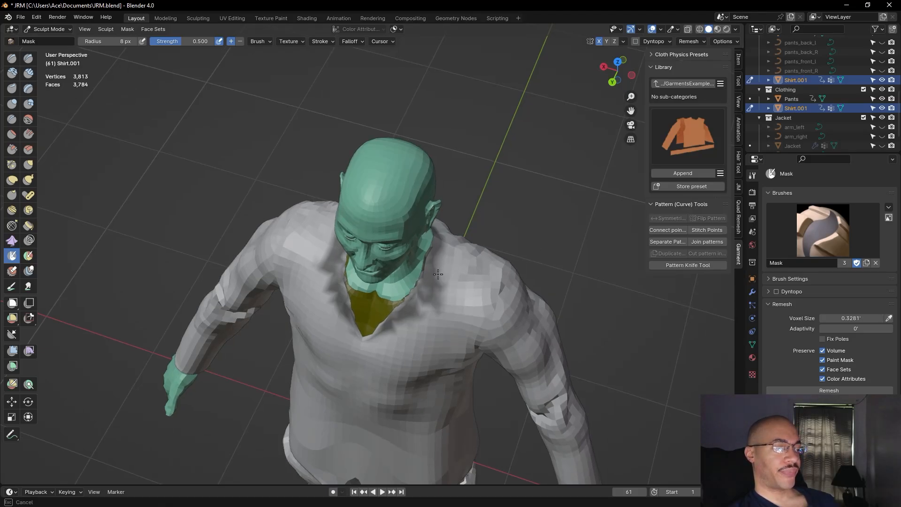
Even out the mask band along the collar edge behind the neck
mouse_move(436, 260)
middle_mouse_down()
mouse_move(483, 235)
mouse_move(317, 176)
mouse_move(403, 324)
middle_mouse_up()
left_click_drag(403, 324, 381, 313)
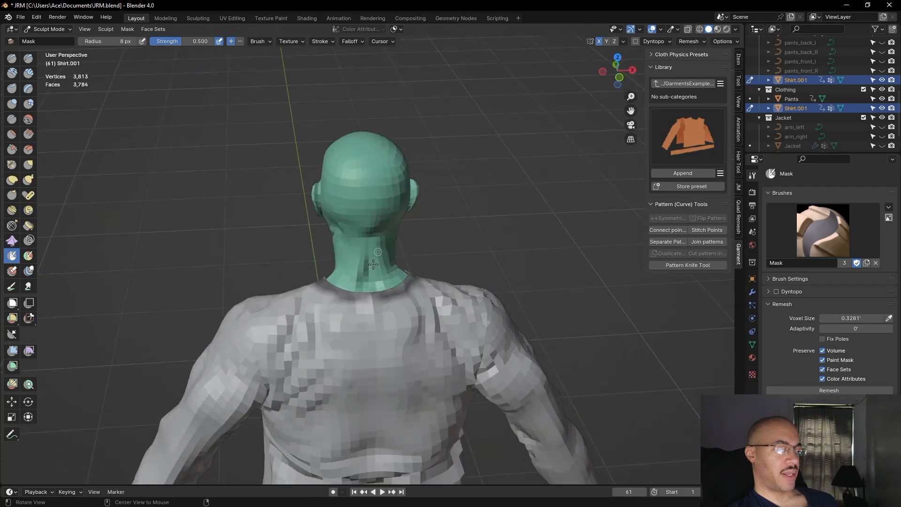
left_click_drag(349, 301, 366, 298)
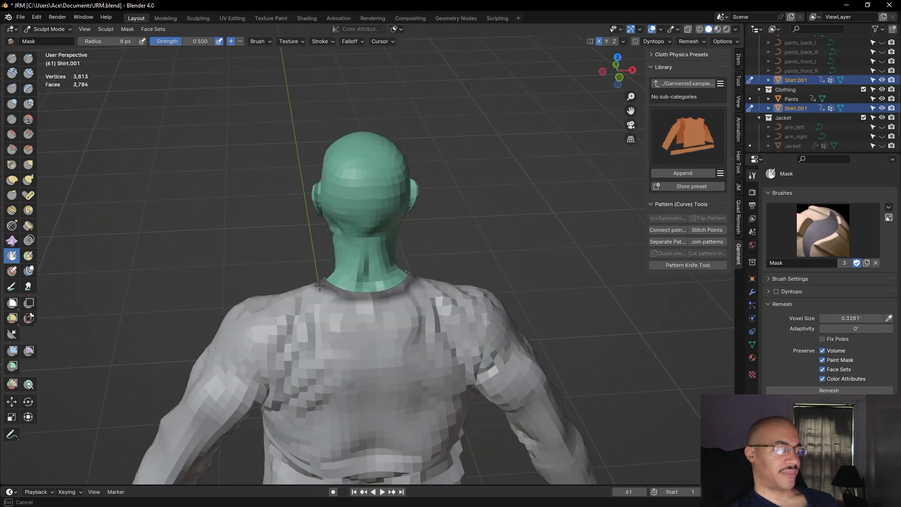
left_click_drag(412, 288, 409, 288)
Apply Sharpen Mask to the painted neckline mask
mouse_move(409, 289)
middle_mouse_down()
mouse_move(649, 278)
mouse_move(549, 273)
middle_mouse_up()
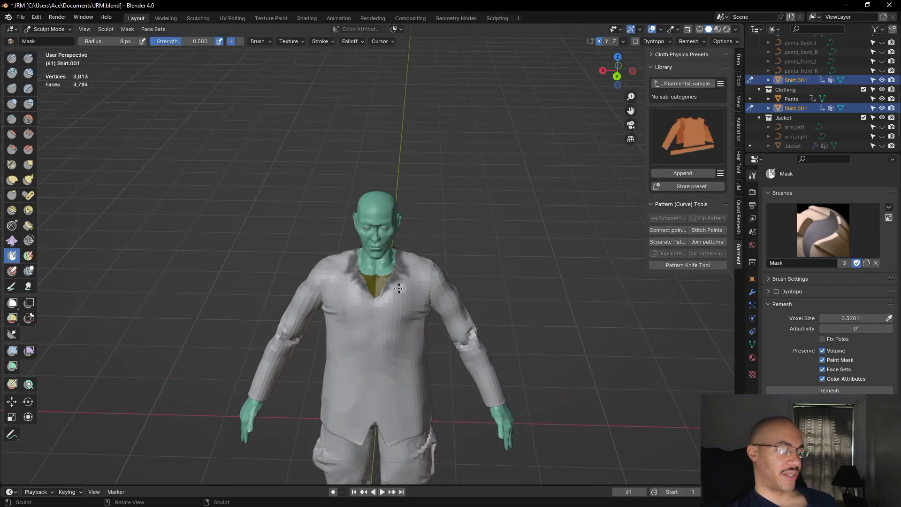
mouse_move(411, 287)
middle_mouse_down()
mouse_move(526, 233)
mouse_move(508, 246)
mouse_move(511, 301)
mouse_move(610, 263)
mouse_move(516, 247)
mouse_move(511, 234)
middle_mouse_up()
scroll(520, 243, "up", 5)
scroll(516, 246, "down", 3)
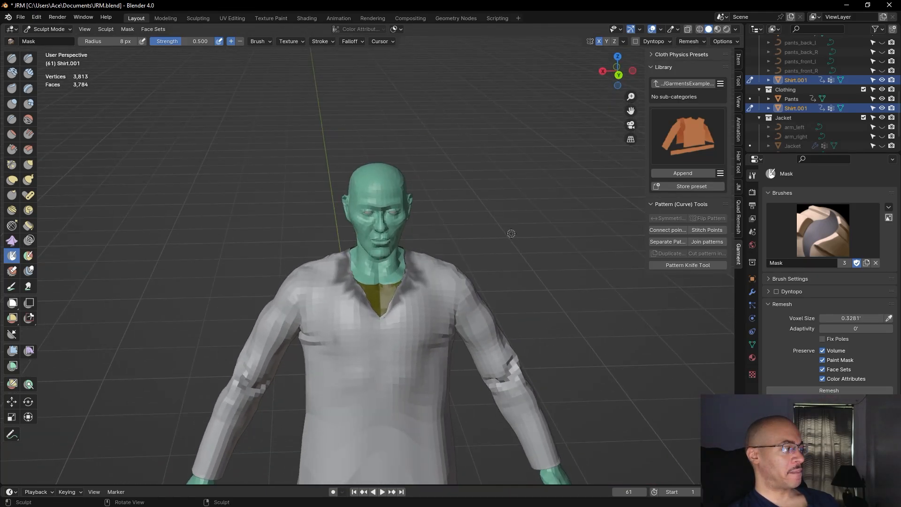
right_click(554, 196)
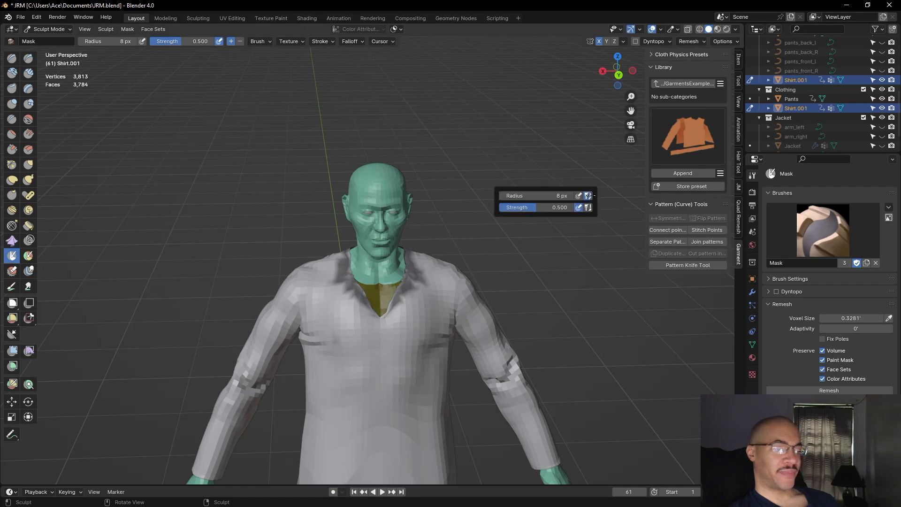
right_click(419, 153)
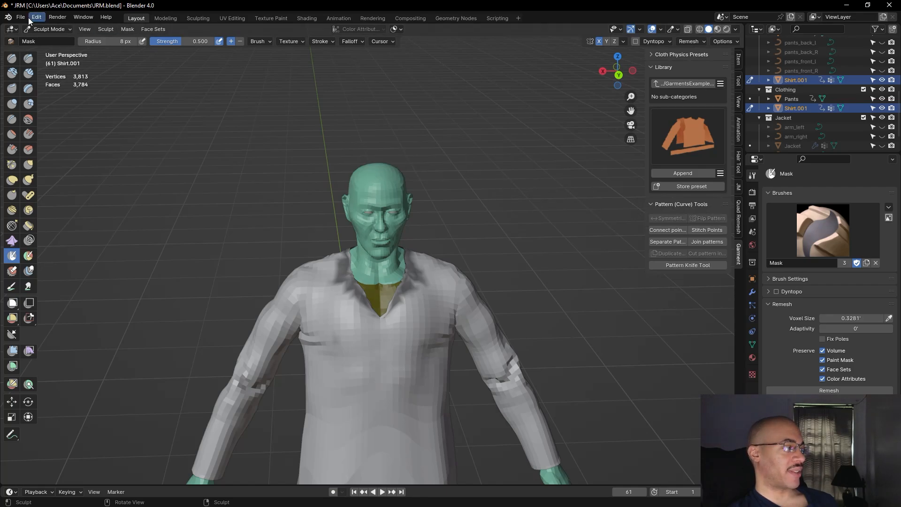
left_click(121, 29)
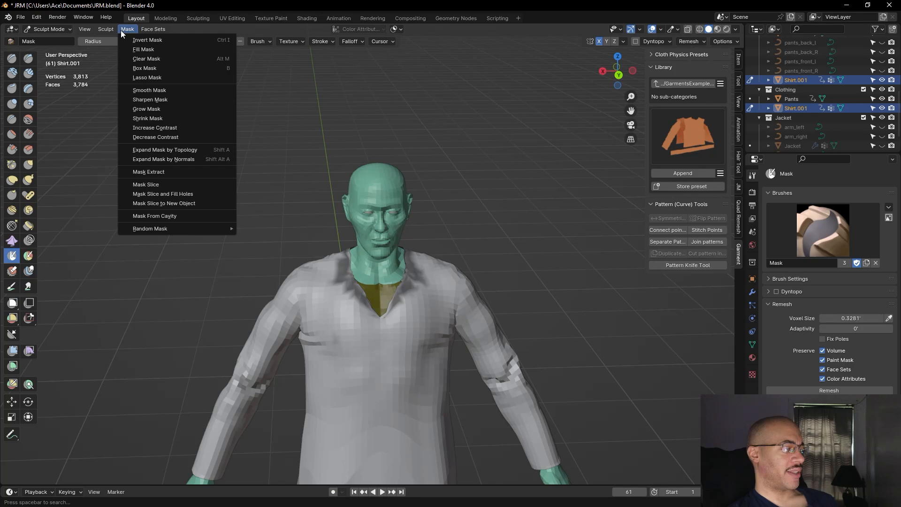
left_click(145, 101)
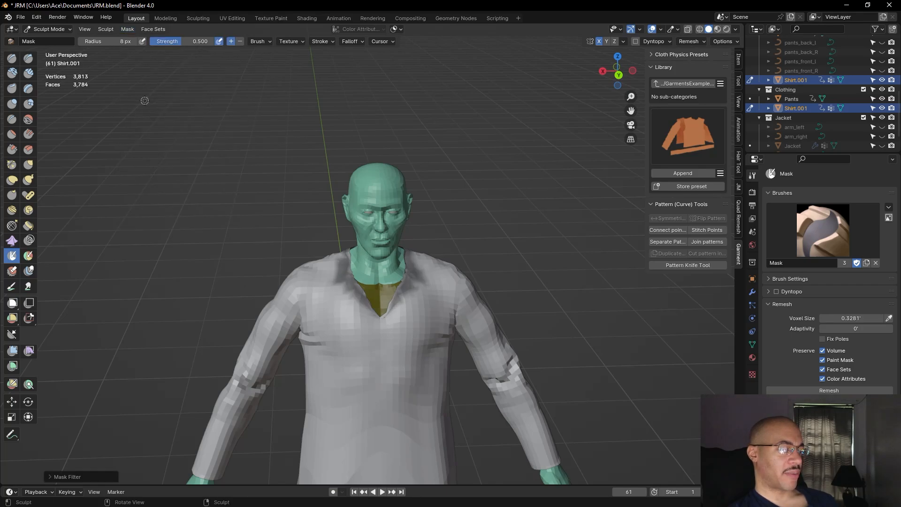
Try extracting the masked neckline as a separate mesh with Extract as Solid turned off, and undo the extraction
middle_click_drag(145, 100, 474, 223)
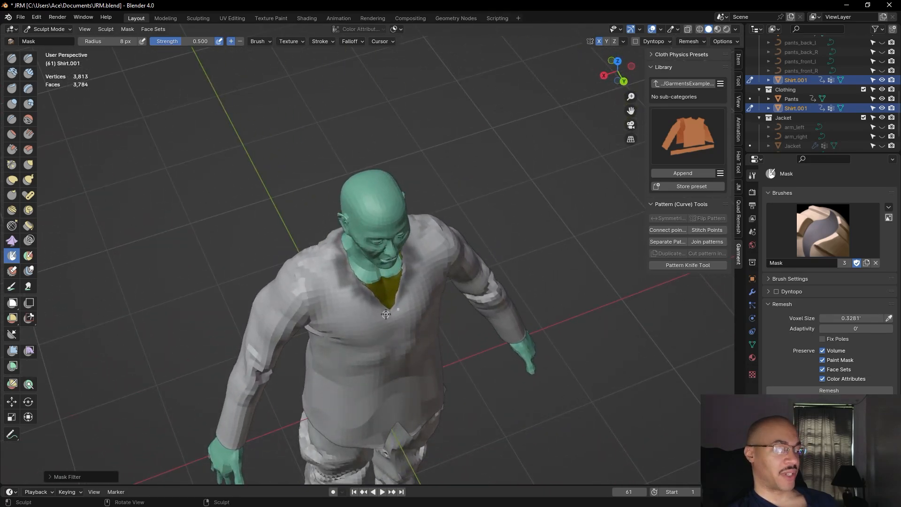
mouse_move(292, 247)
middle_mouse_down()
mouse_move(225, 148)
mouse_move(410, 153)
mouse_move(599, 111)
middle_mouse_up()
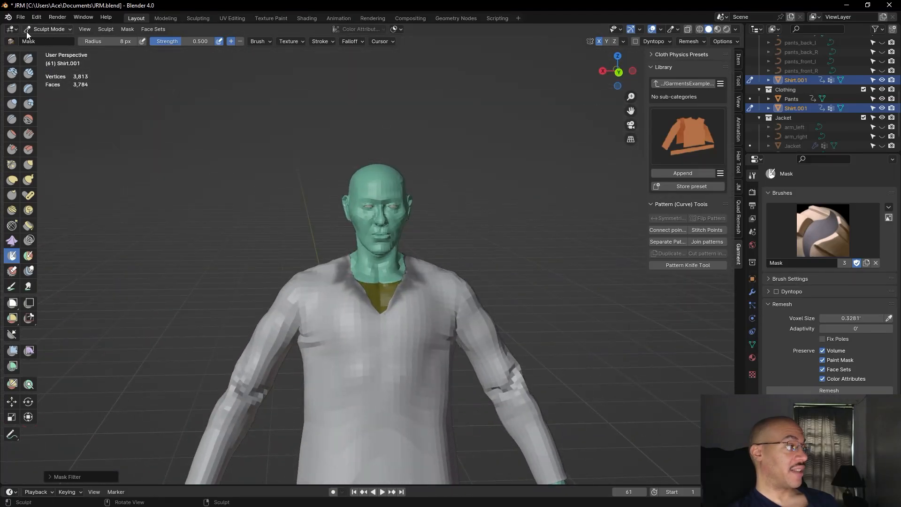
left_click(127, 28)
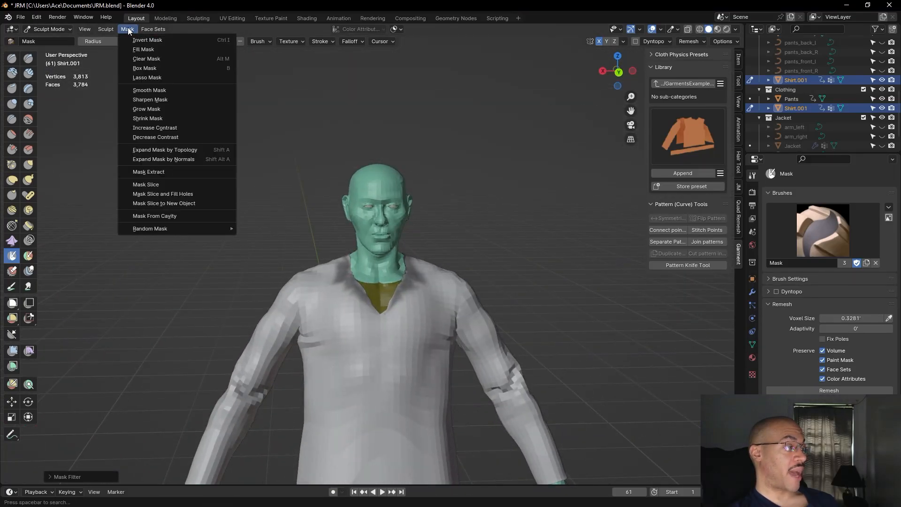
left_click(162, 172)
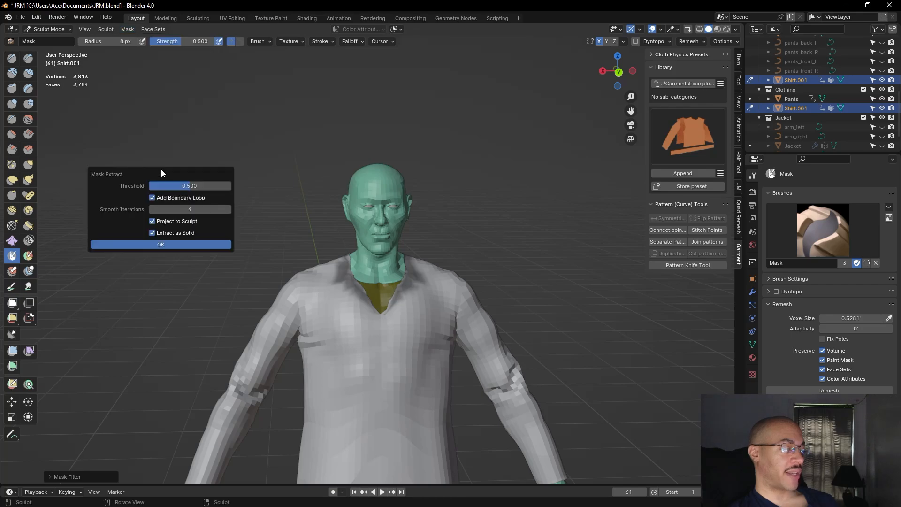
left_click(152, 233)
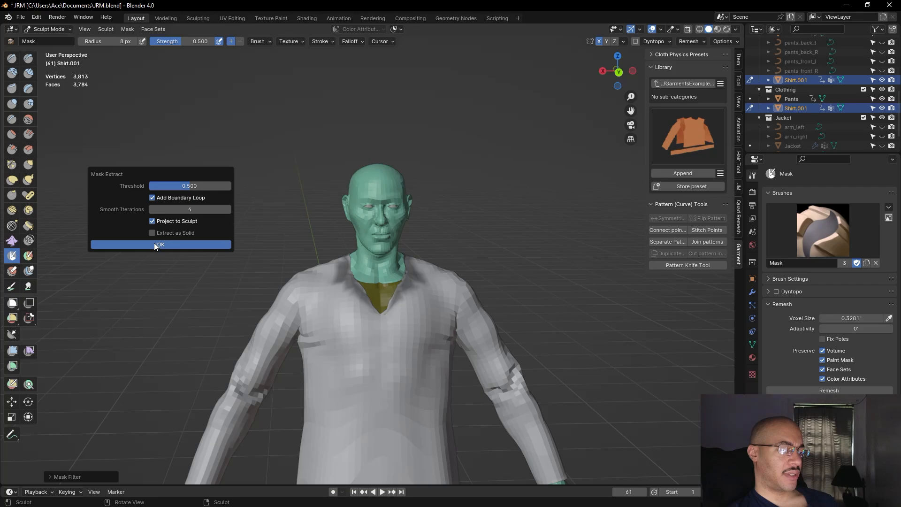
left_click(154, 243)
middle_click_drag(165, 235, 390, 229)
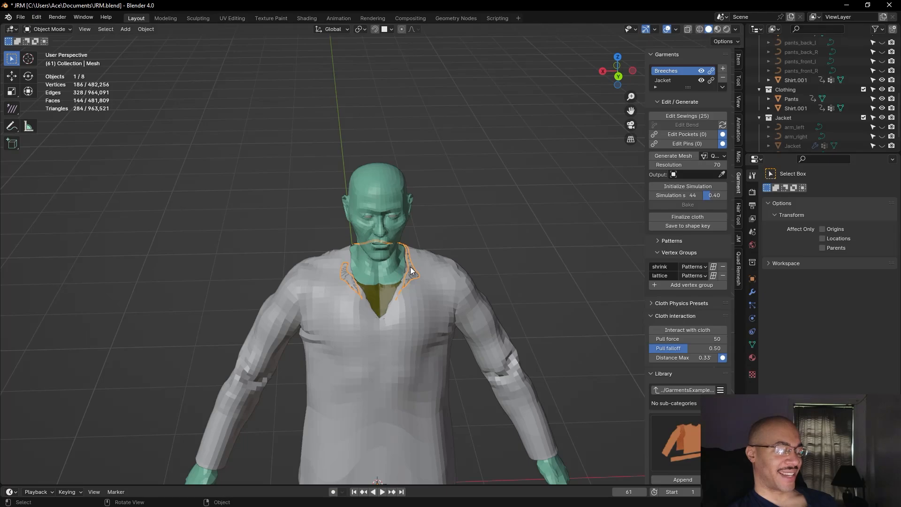
key("ctrl+z")
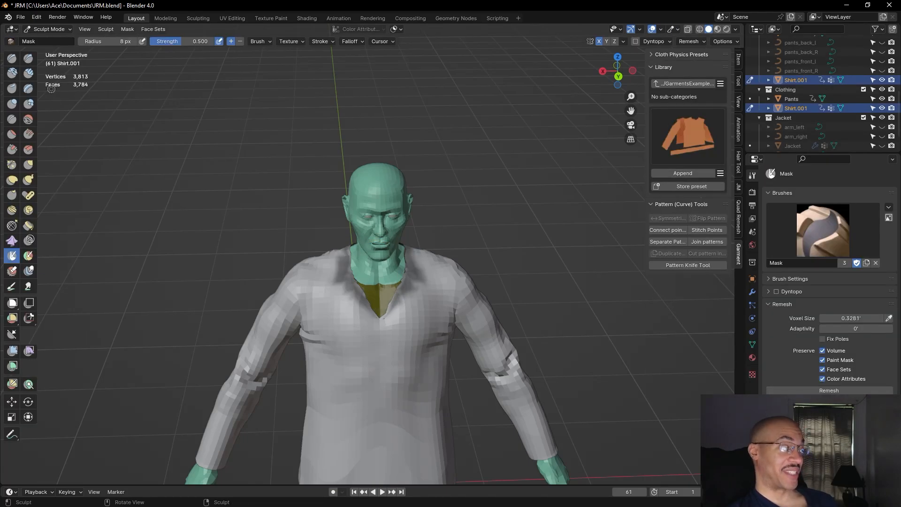
Widen the mask on the shirt from the shoulder down the side of the front neckline
middle_click_drag(188, 210, 319, 208)
scroll(261, 231, "up", 2)
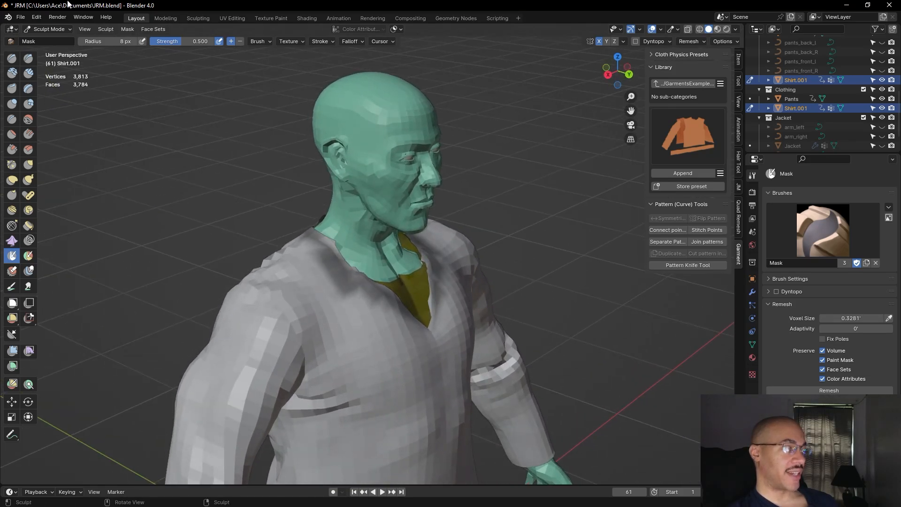
left_click_drag(327, 236, 332, 244)
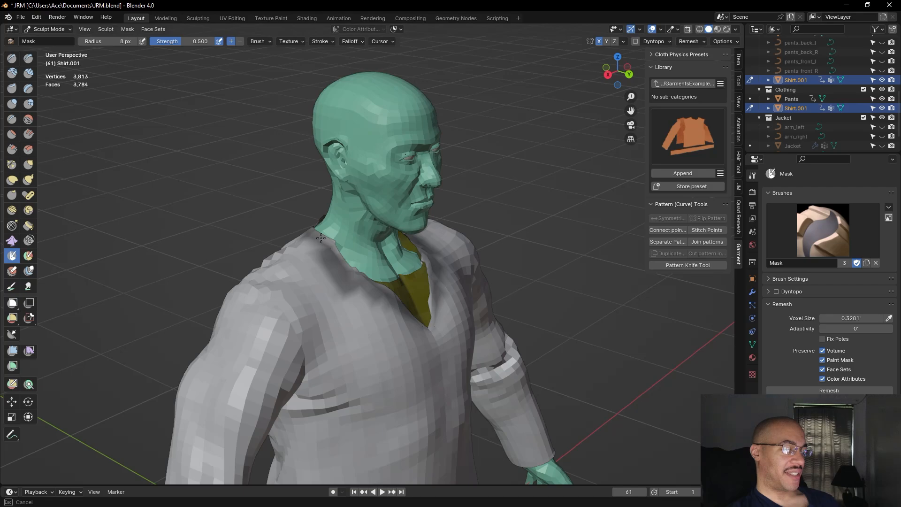
left_click_drag(328, 244, 326, 244)
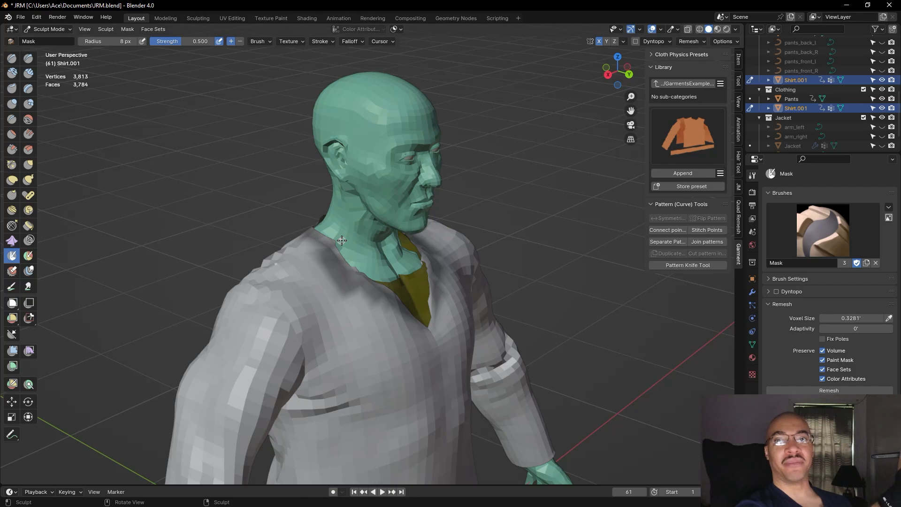
mouse_move(341, 240)
left_mouse_down()
mouse_move(331, 245)
mouse_move(357, 273)
left_mouse_up()
middle_click_drag(545, 303, 378, 301)
left_click_drag(378, 301, 369, 288)
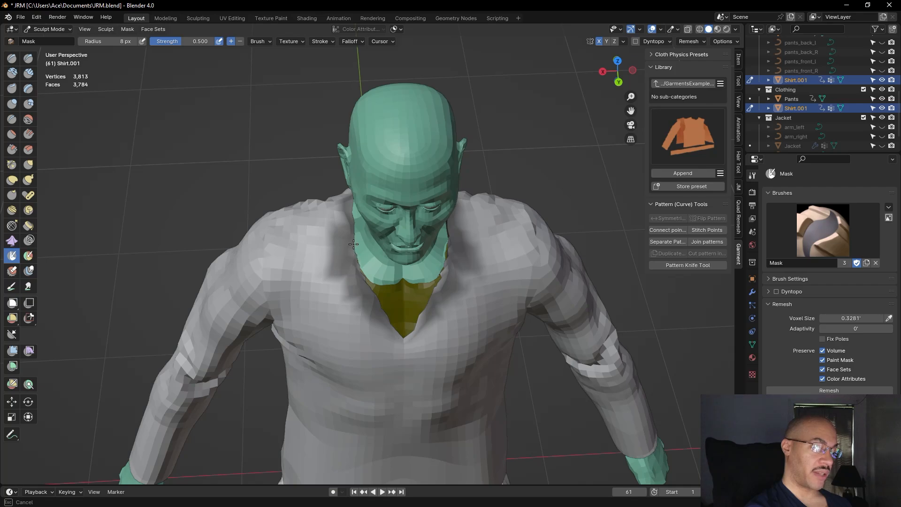
Extend the mask down both edges of the front V-neck toward its point
middle_click_drag(355, 265, 459, 260)
left_click_drag(459, 261, 442, 278)
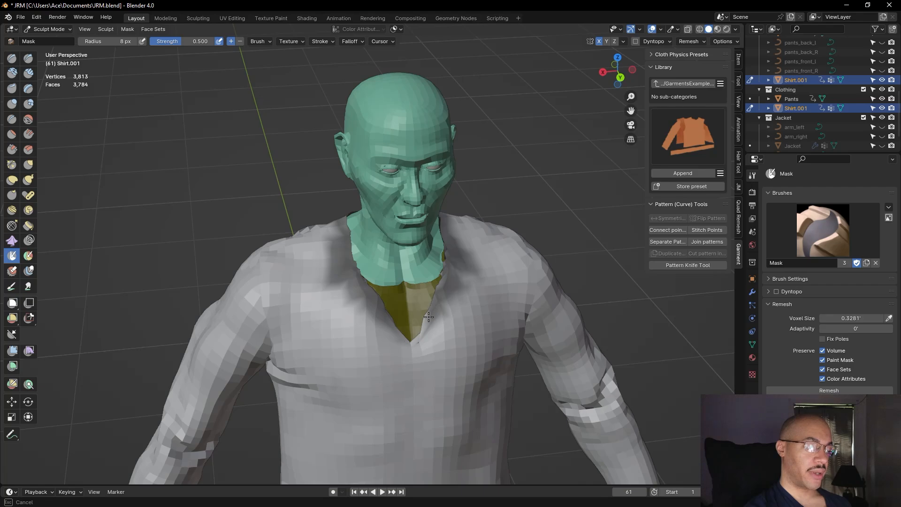
mouse_move(422, 321)
left_mouse_down()
mouse_move(429, 308)
mouse_move(424, 329)
mouse_move(444, 300)
mouse_move(436, 313)
mouse_move(385, 301)
left_mouse_up()
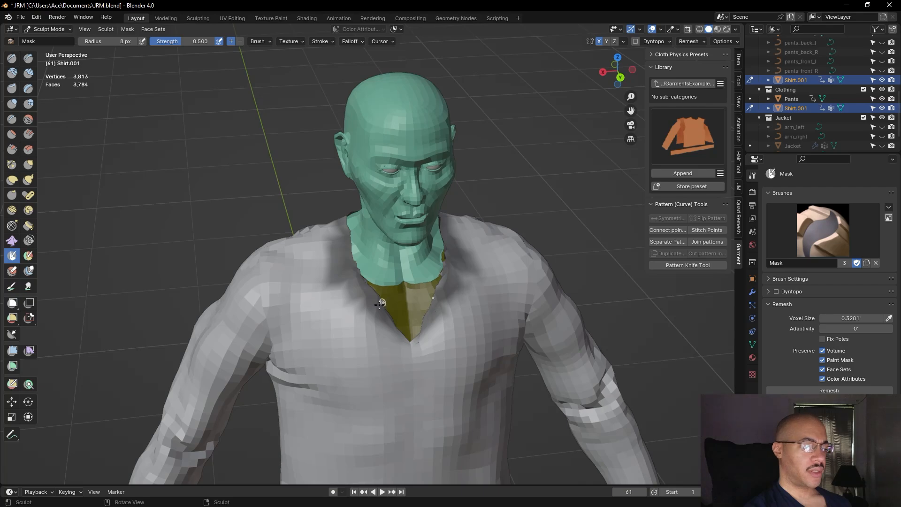
middle_click_drag(446, 279, 500, 210)
mouse_move(397, 313)
left_mouse_down()
mouse_move(377, 322)
mouse_move(391, 348)
left_mouse_up()
Widen the mask along the shoulder side of the shirt's neckline with the Mask brush
middle_click_drag(391, 347, 447, 314)
mouse_move(462, 292)
left_mouse_down()
mouse_move(446, 318)
mouse_move(449, 311)
left_mouse_up()
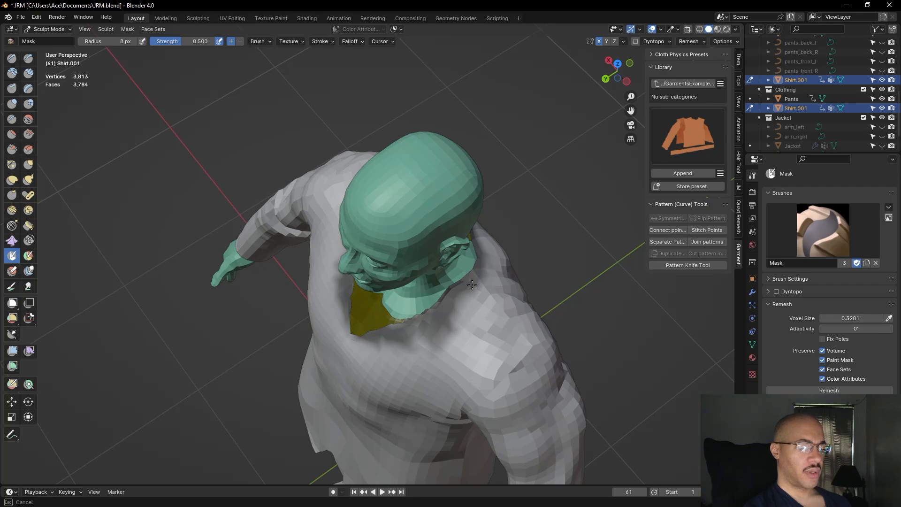
mouse_move(467, 292)
left_mouse_down()
mouse_move(459, 320)
mouse_move(472, 287)
left_mouse_up()
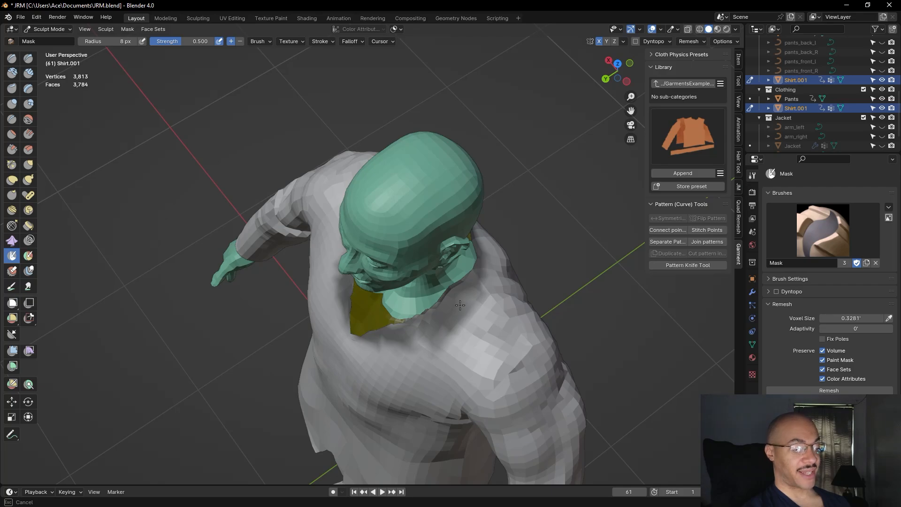
left_click_drag(472, 298, 472, 302)
mouse_move(472, 302)
middle_mouse_down()
mouse_move(623, 239)
mouse_move(524, 238)
middle_mouse_up()
left_click_drag(470, 295, 482, 278)
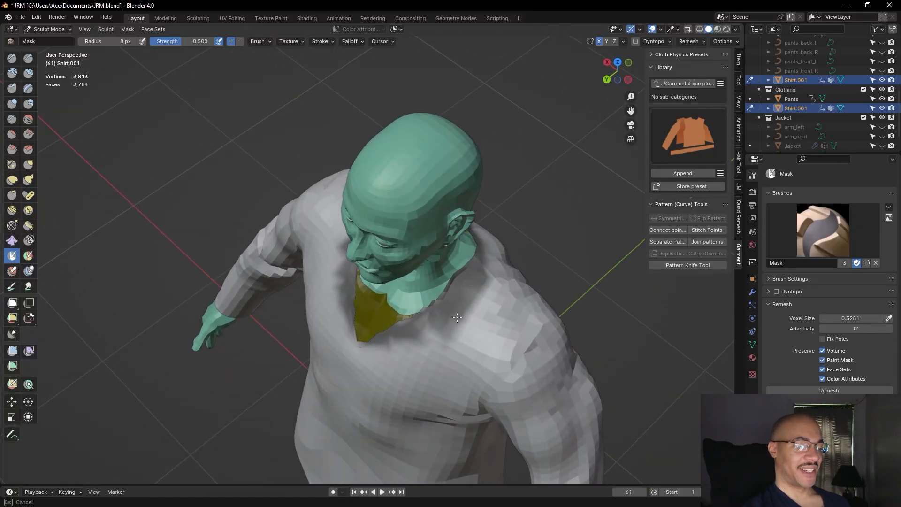
Thicken the mask from the shoulder down the front edge of the V-neck toward its point
left_click_drag(434, 319, 434, 319)
middle_click_drag(557, 228, 483, 234)
left_click_drag(409, 333, 455, 306)
middle_click_drag(521, 264, 387, 332)
left_click_drag(387, 331, 400, 323)
mouse_move(523, 235)
middle_mouse_down()
mouse_move(473, 182)
mouse_move(523, 221)
mouse_move(516, 193)
mouse_move(498, 197)
mouse_move(549, 195)
mouse_move(534, 190)
middle_mouse_up()
scroll(534, 188, "down", 7)
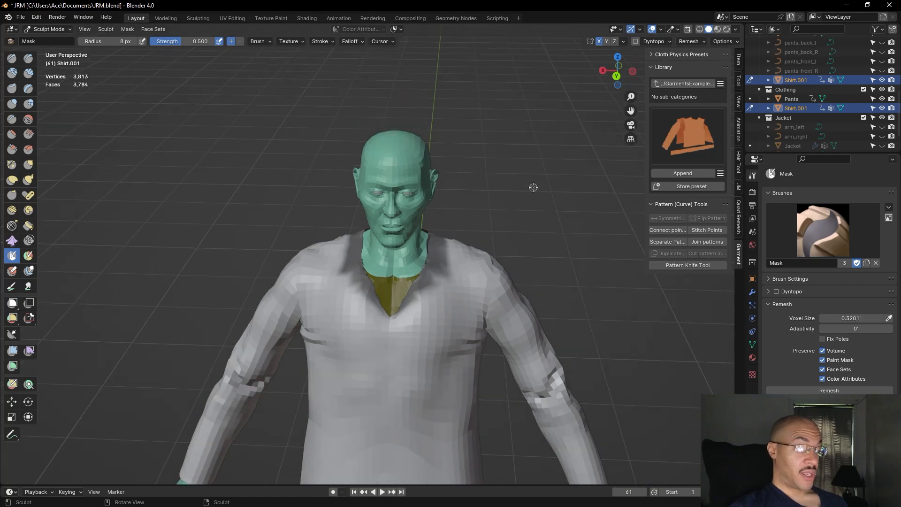
Apply Sharpen Mask to the widened neckline mask
mouse_move(532, 262)
middle_mouse_down()
mouse_move(533, 251)
mouse_move(345, 308)
mouse_move(519, 250)
middle_mouse_up()
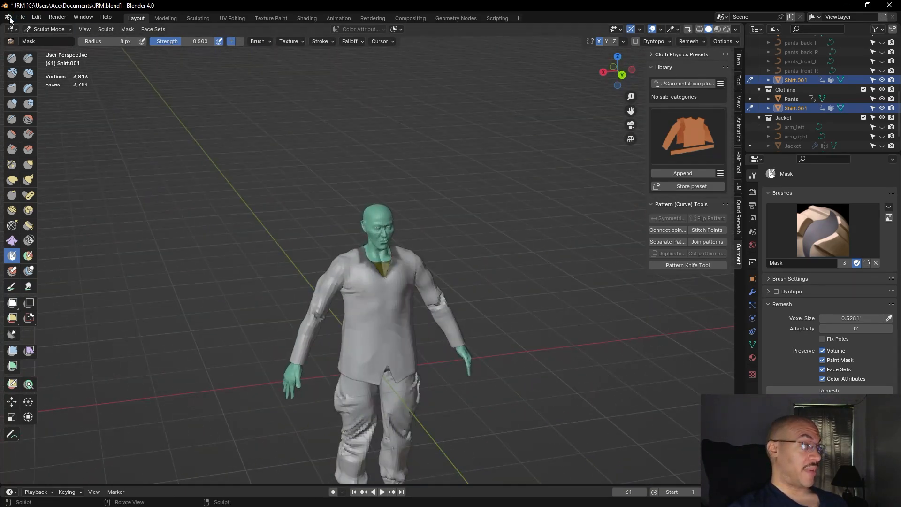
left_click(127, 29)
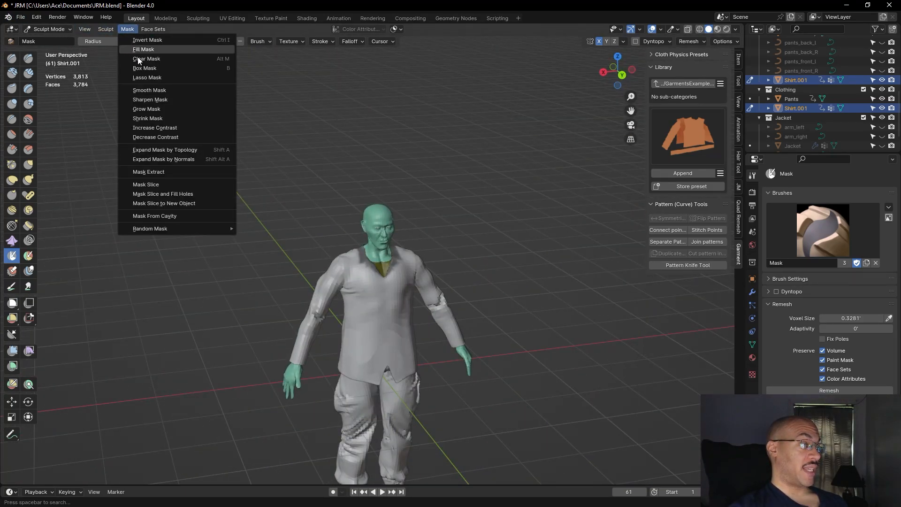
left_click(157, 101)
scroll(449, 239, "up", 4)
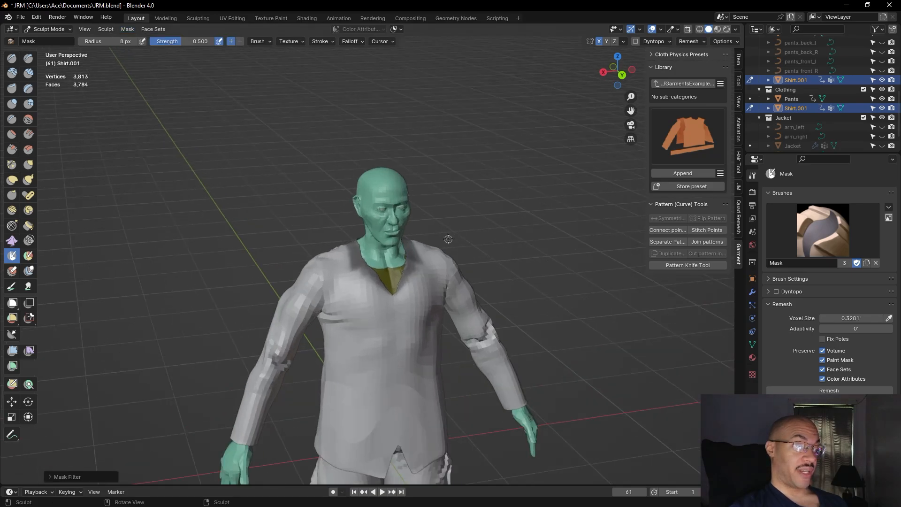
Try extracting the widened neckline mask as a separate mesh with Extract as Solid off, and undo the extraction
left_click(127, 29)
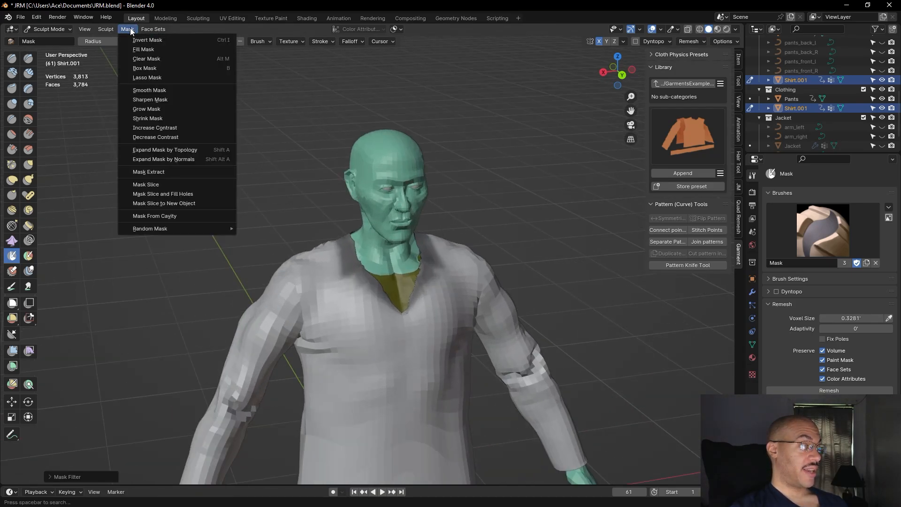
left_click(143, 173)
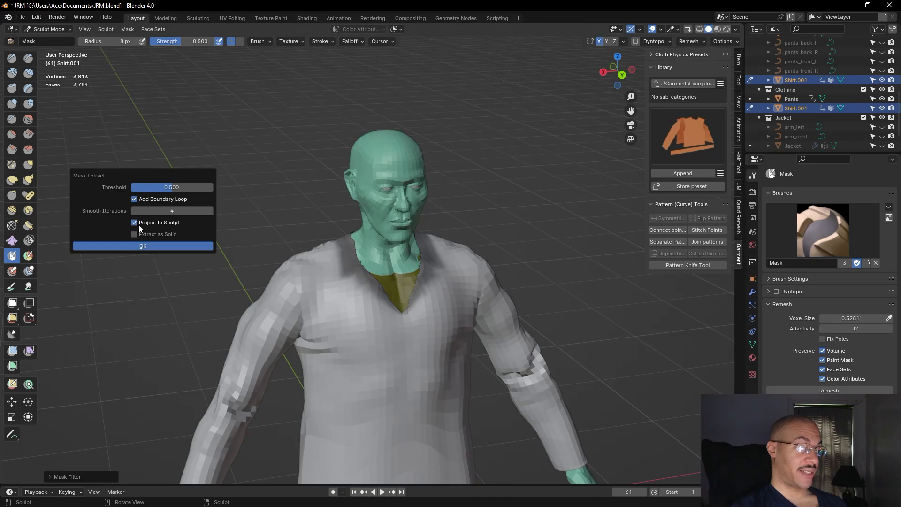
left_click(136, 246)
middle_click_drag(125, 226, 438, 338)
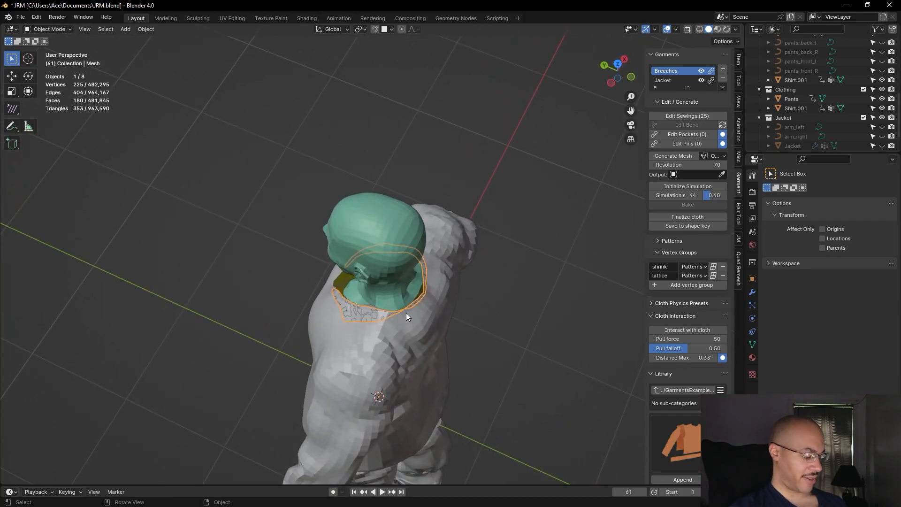
key("ctrl+z")
Paint more mask across the back of the neckline, from below the nape out toward both shoulders
scroll(496, 357, "up", 3)
middle_click_drag(576, 388, 500, 372)
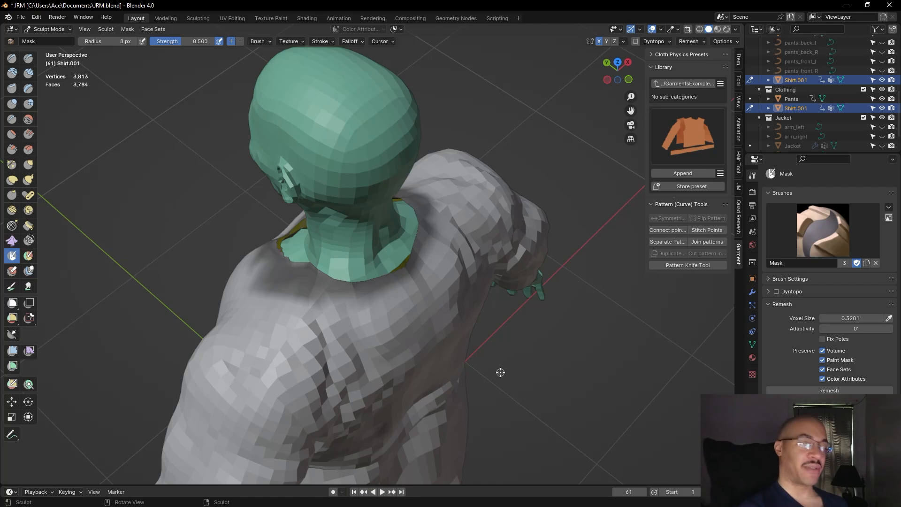
left_click_drag(334, 295, 359, 293)
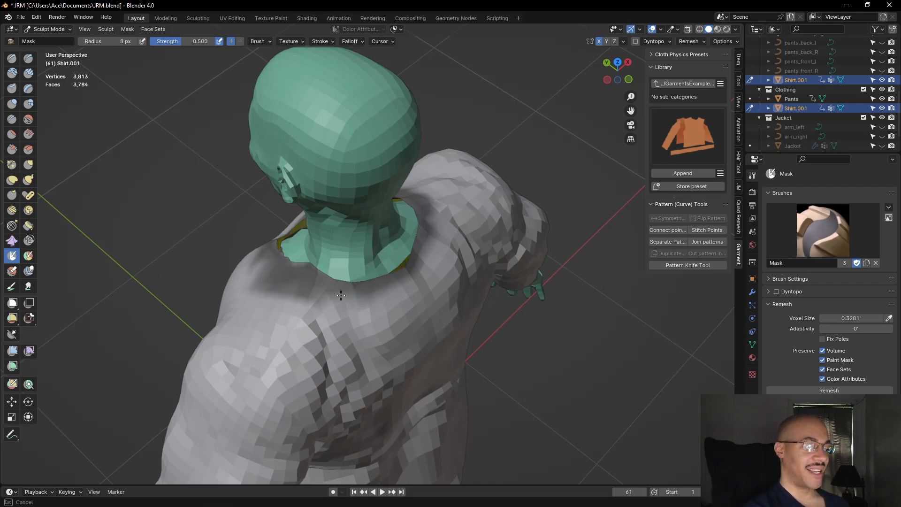
mouse_move(356, 294)
left_mouse_down()
mouse_move(412, 276)
mouse_move(333, 294)
mouse_move(359, 292)
mouse_move(427, 239)
mouse_move(433, 211)
mouse_move(438, 231)
mouse_move(333, 299)
left_mouse_up()
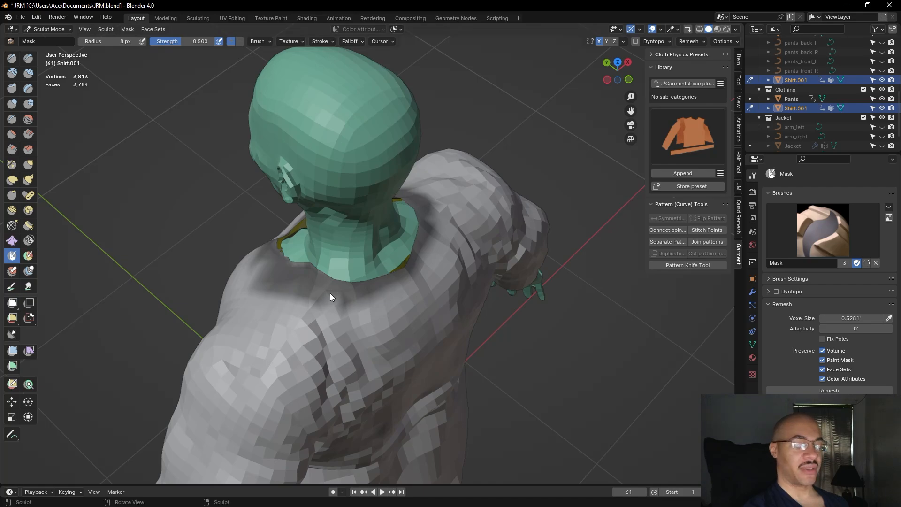
middle_click_drag(333, 298, 367, 324)
middle_click_drag(436, 407, 568, 363)
scroll(567, 364, "up", 3)
mouse_move(328, 306)
left_mouse_down()
mouse_move(349, 307)
mouse_move(340, 314)
mouse_move(322, 302)
mouse_move(341, 314)
left_mouse_up()
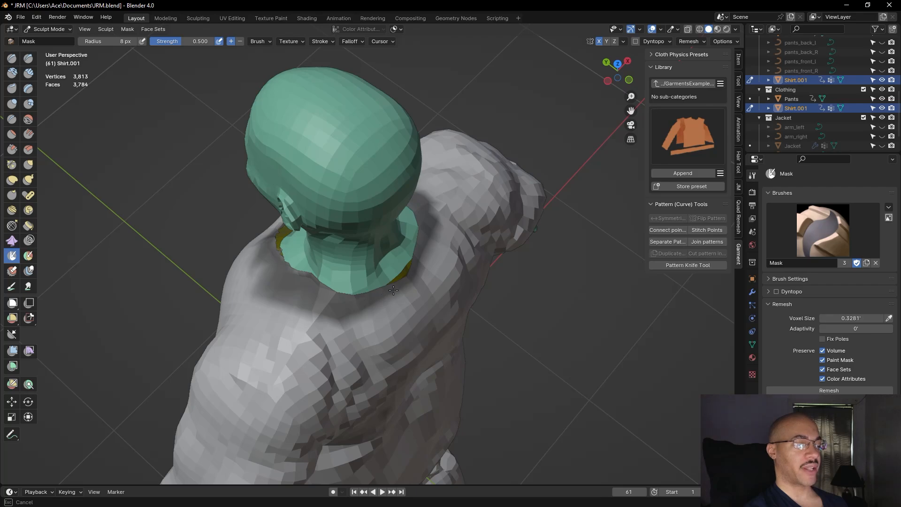
mouse_move(301, 273)
left_mouse_down()
mouse_move(293, 268)
mouse_move(310, 277)
mouse_move(286, 264)
mouse_move(321, 289)
mouse_move(410, 272)
mouse_move(438, 233)
left_mouse_up()
mouse_move(405, 293)
left_mouse_down()
mouse_move(362, 321)
mouse_move(379, 300)
left_mouse_up()
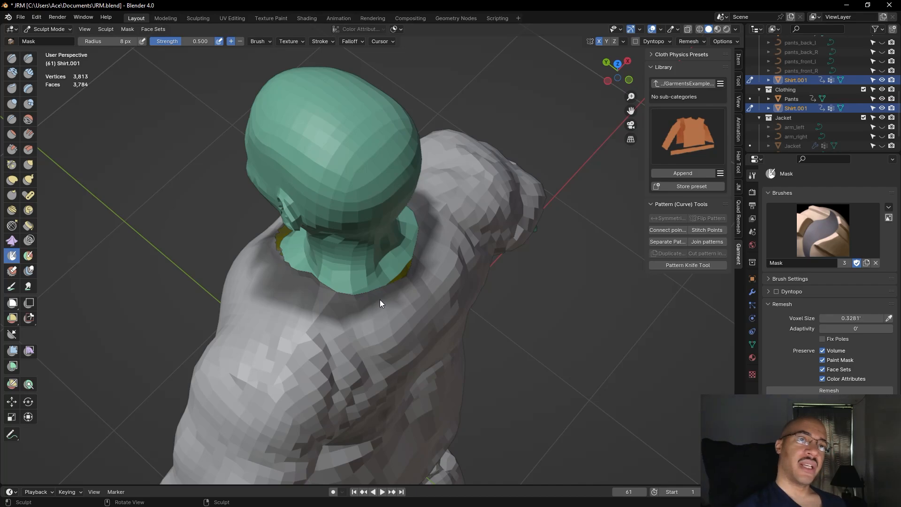
Check the mask around the whole neckline and sharpen it with Sharpen Mask
middle_click_drag(364, 292, 311, 278)
mouse_move(441, 254)
middle_mouse_down()
mouse_move(448, 244)
mouse_move(335, 200)
mouse_move(121, 208)
middle_mouse_up()
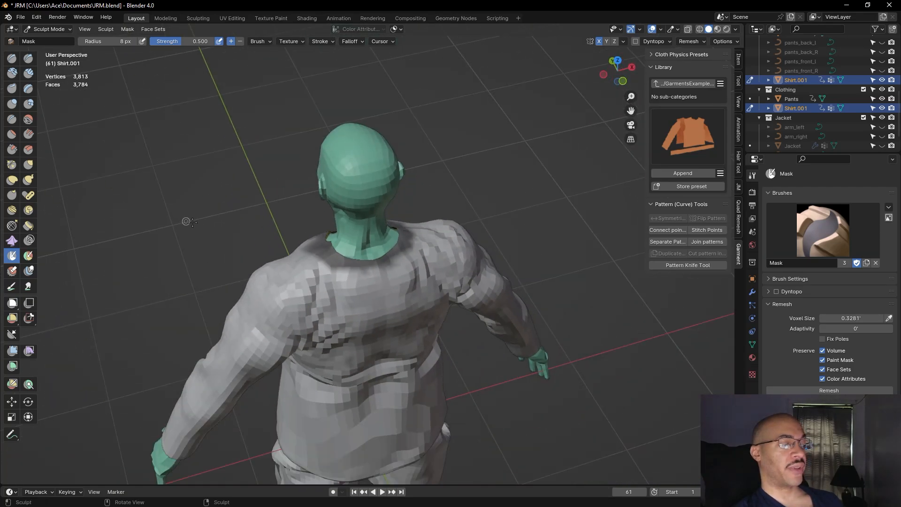
mouse_move(217, 247)
middle_mouse_down()
mouse_move(201, 249)
mouse_move(281, 227)
mouse_move(305, 282)
mouse_move(385, 324)
mouse_move(545, 247)
middle_mouse_up()
scroll(545, 247, "up", 4)
scroll(543, 249, "up", 1)
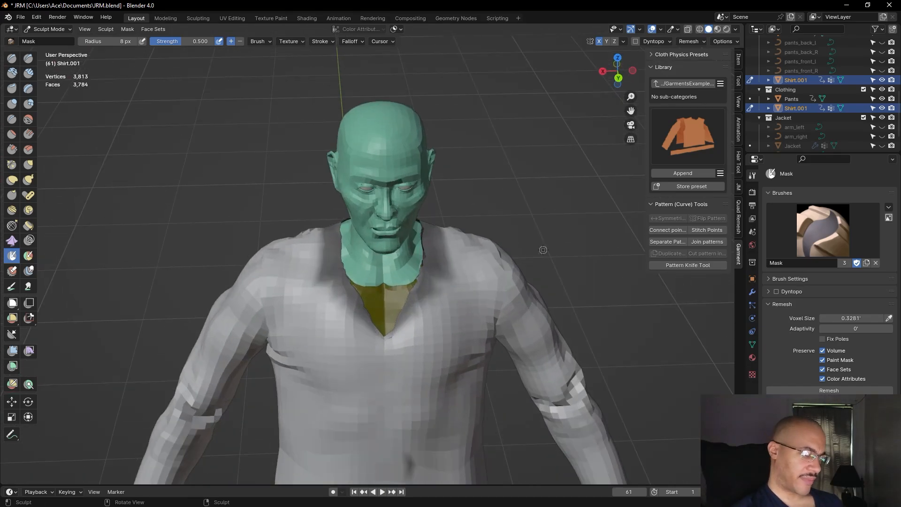
left_click(127, 29)
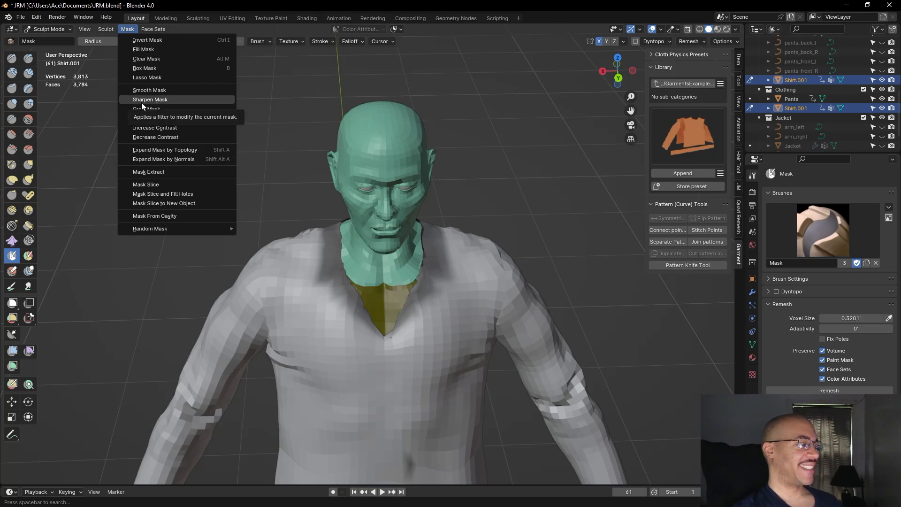
left_click(142, 103)
Extract the masked neckline band as a separate mesh with threshold 0.500, Add Boundary Loop and Project to Sculpt on, Extract as Solid off
left_click(131, 29)
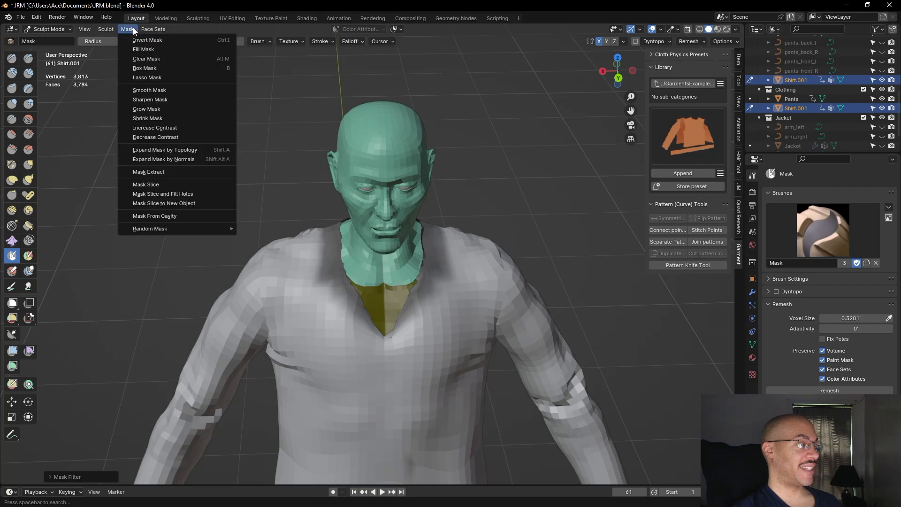
left_click(148, 172)
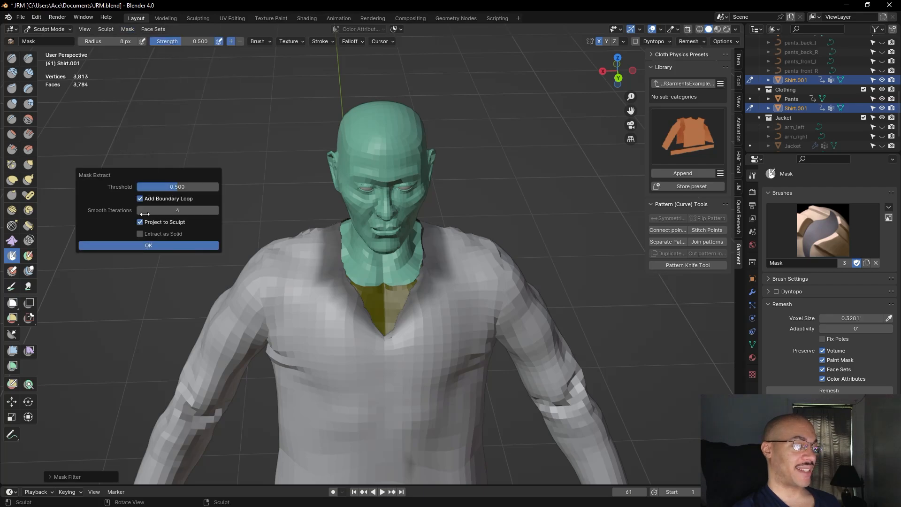
left_click(143, 244)
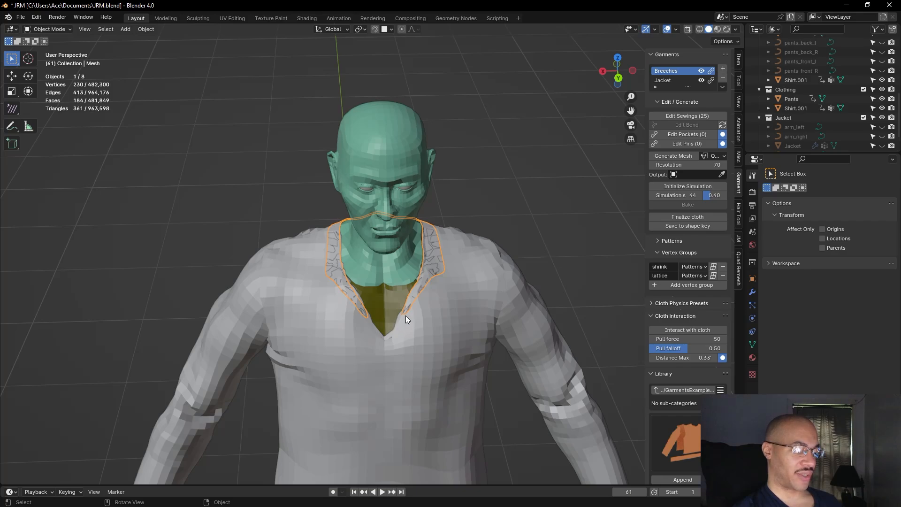
Put the extracted collar mesh into Sculpt Mode and frame its front
middle_click_drag(505, 203, 482, 194)
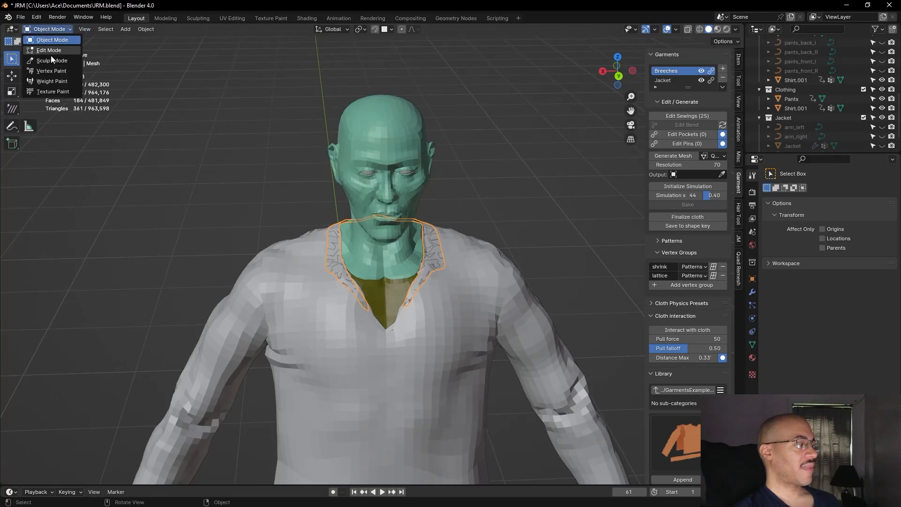
left_click(51, 59)
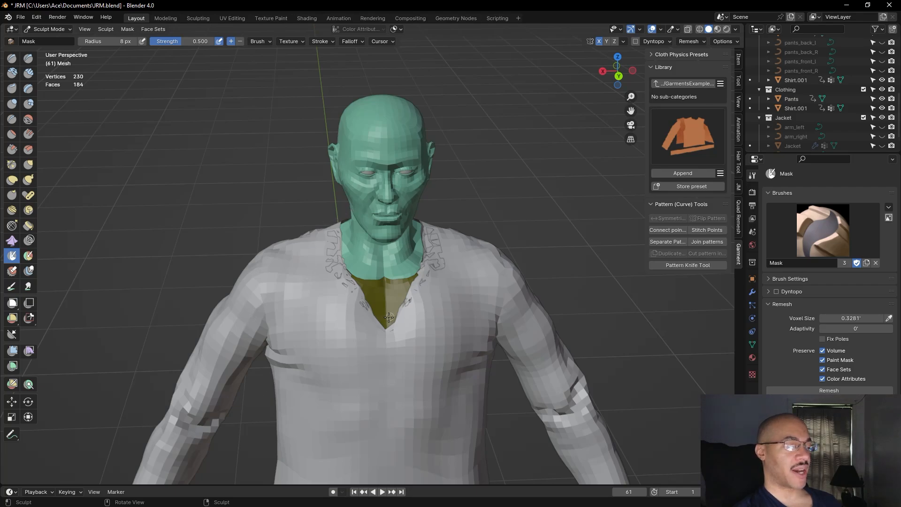
middle_click_drag(554, 168, 419, 294)
middle_click_drag(493, 228, 533, 205)
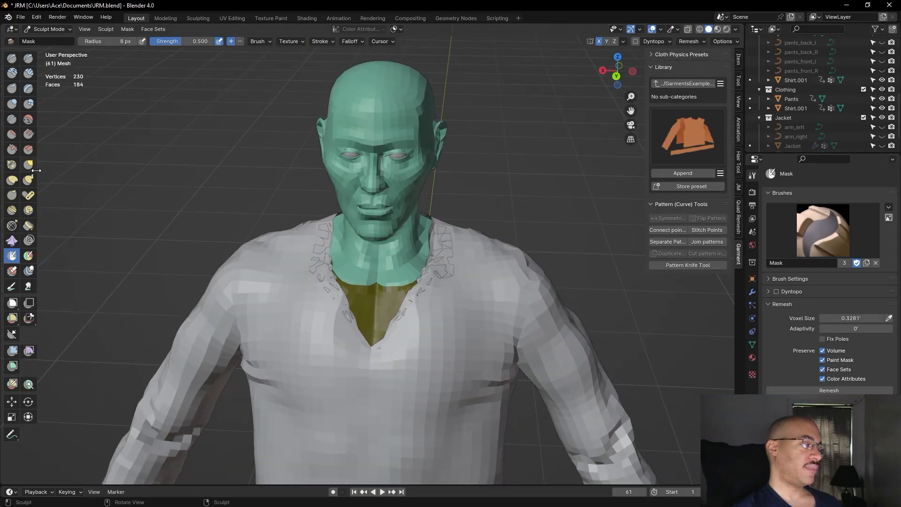
Inflate the collar mesh off the shirt around its front and back, using the Inflate/Deflate brush at 59 px radius
left_click(12, 104)
left_click_drag(92, 41, 103, 41)
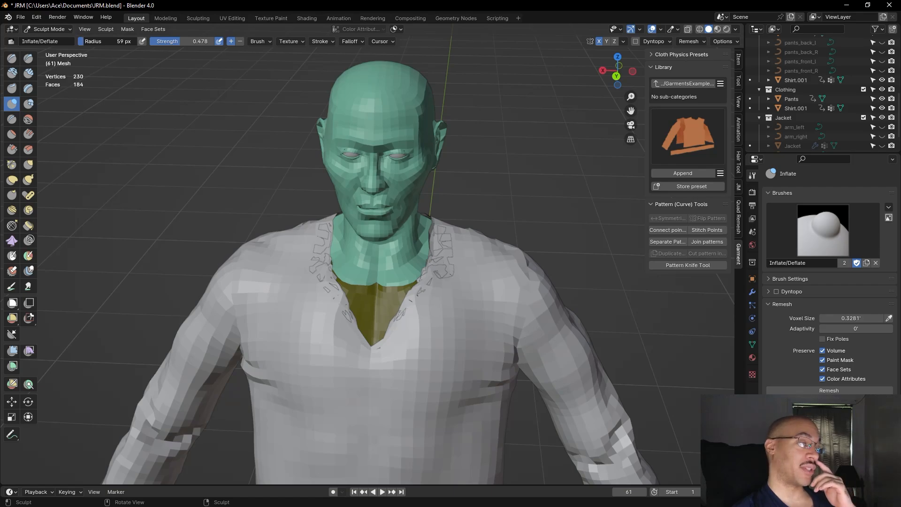
left_click_drag(452, 241, 408, 302)
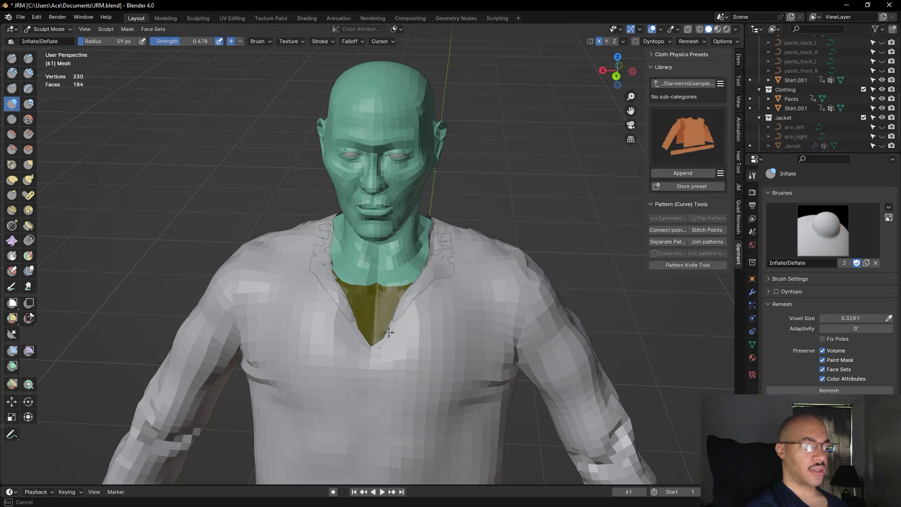
middle_click_drag(441, 227, 479, 237)
left_click_drag(316, 277, 332, 275)
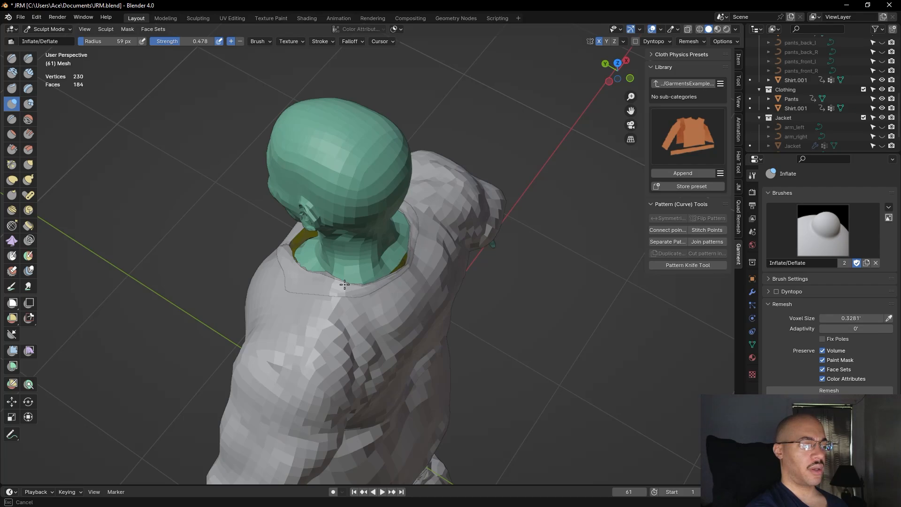
mouse_move(539, 282)
middle_mouse_down()
mouse_move(532, 198)
mouse_move(570, 230)
middle_mouse_up()
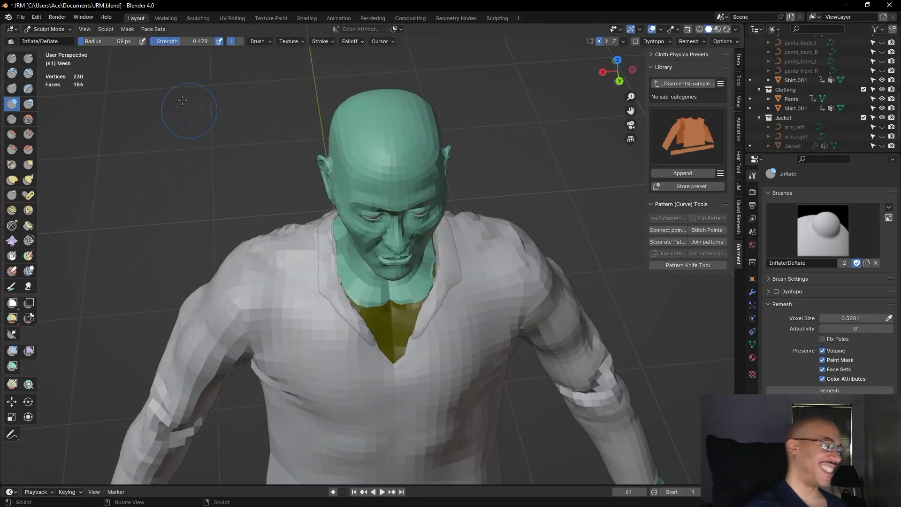
Pull the collar's outer front edges into pointed, notched lapels using the Grab brush at 28 px radius
left_click_drag(84, 41, 68, 37)
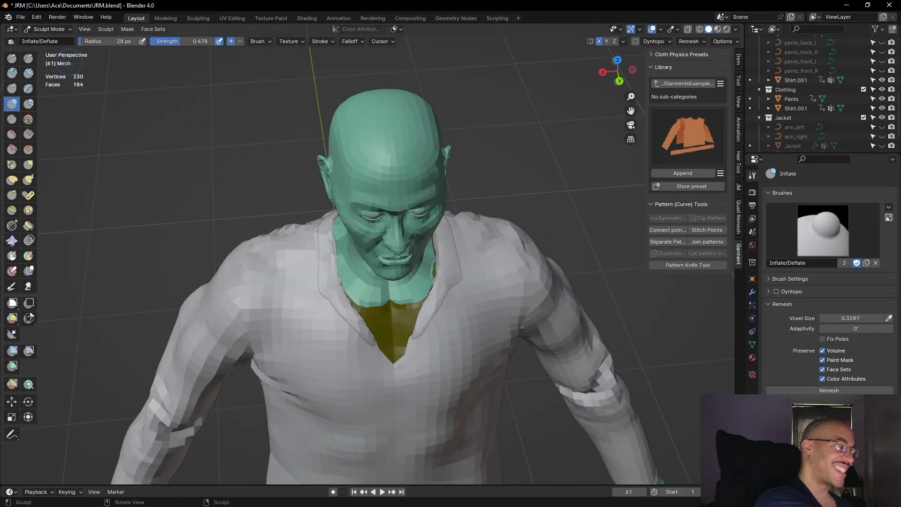
left_click(28, 163)
mouse_move(444, 297)
left_mouse_down()
mouse_move(441, 315)
mouse_move(424, 315)
mouse_move(432, 325)
mouse_move(421, 338)
mouse_move(431, 329)
left_mouse_up()
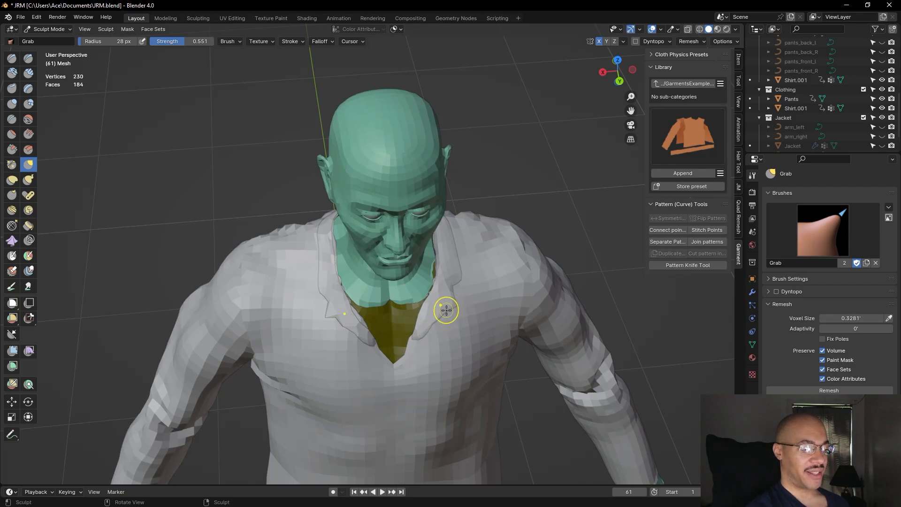
mouse_move(451, 308)
left_mouse_down()
mouse_move(460, 280)
mouse_move(482, 293)
mouse_move(456, 285)
left_mouse_up()
left_click_drag(457, 284, 469, 291)
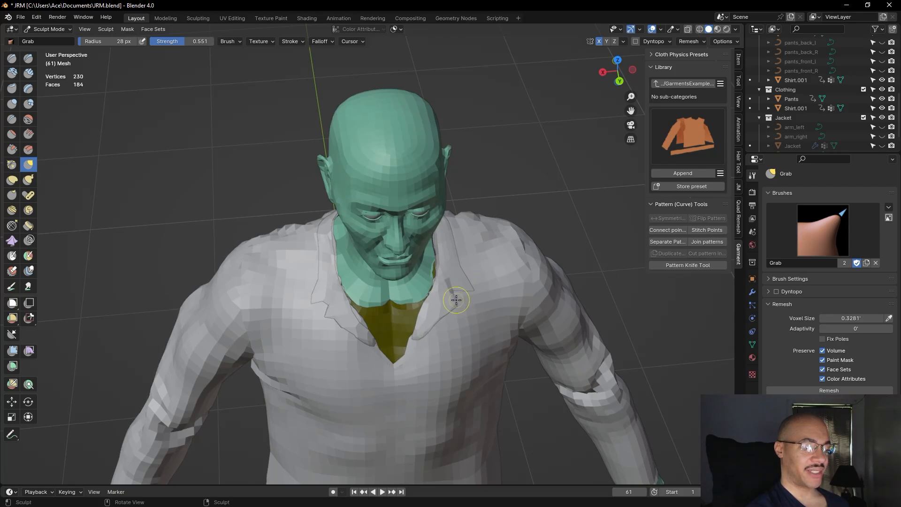
mouse_move(447, 308)
left_mouse_down()
mouse_move(415, 337)
mouse_move(360, 322)
mouse_move(355, 309)
mouse_move(362, 323)
left_mouse_up()
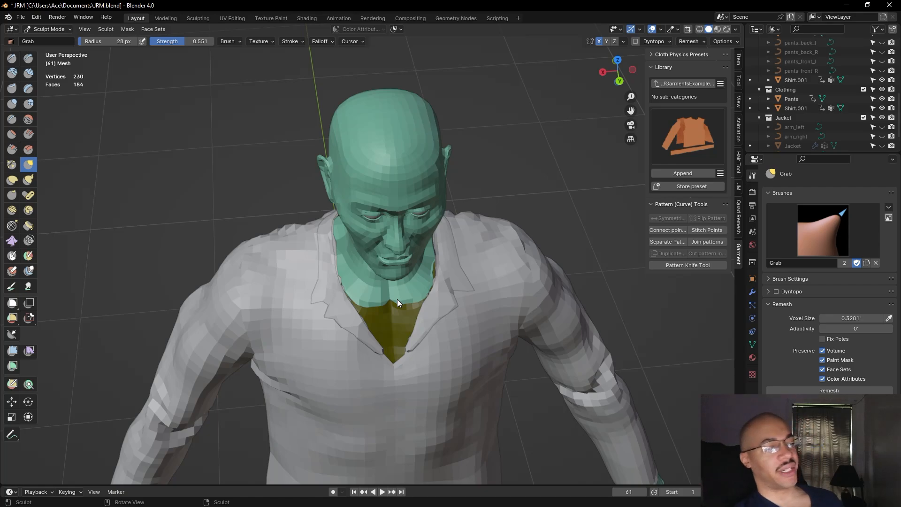
Stretch the collar's lower front ends down to meet at the point of the V-neck with the Grab brush
scroll(474, 179, "down", 4)
middle_click_drag(473, 179, 469, 237)
scroll(487, 193, "up", 5)
middle_click_drag(493, 196, 549, 179)
scroll(534, 190, "up", 3)
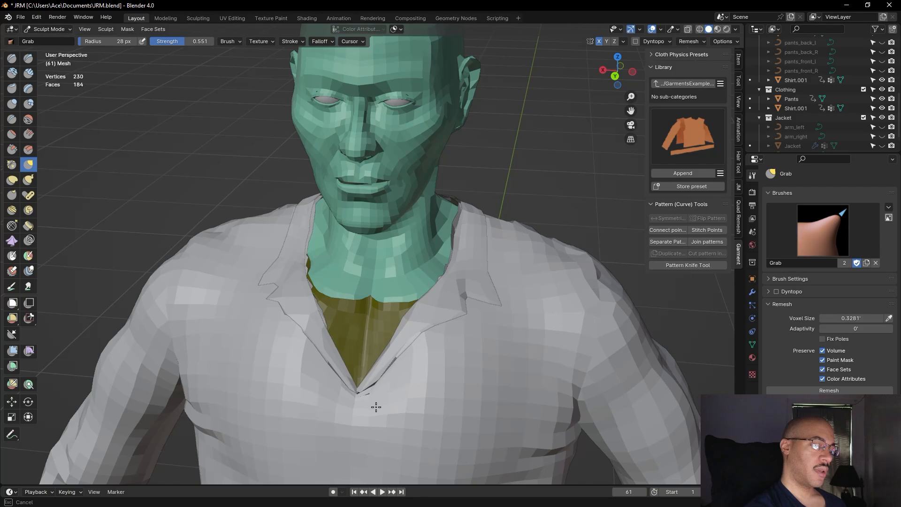
middle_click_drag(493, 303, 482, 340)
Adjust the lapels' lower edges near the V-neck and the collar's inner edge with the Grab brush, enlarging its radius to 71 px
mouse_move(478, 345)
left_mouse_down()
mouse_move(483, 352)
mouse_move(457, 367)
left_mouse_up()
left_click_drag(447, 366, 445, 373)
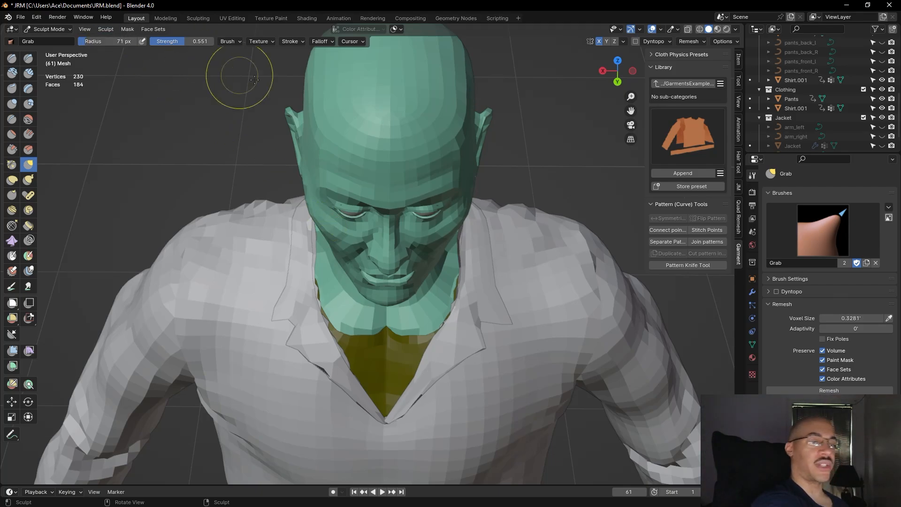
mouse_move(444, 362)
left_mouse_down()
mouse_move(423, 392)
mouse_move(405, 384)
left_mouse_up()
left_click_drag(335, 359, 328, 340)
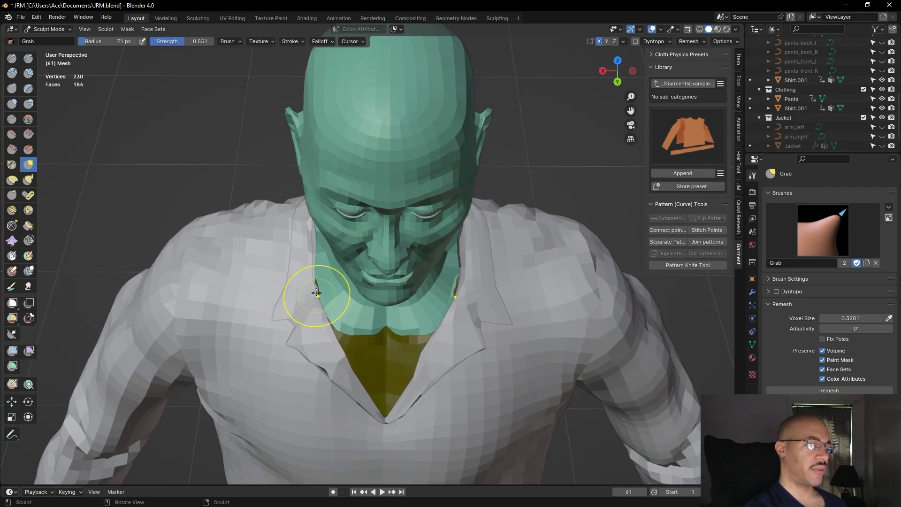
left_click_drag(315, 283, 313, 229)
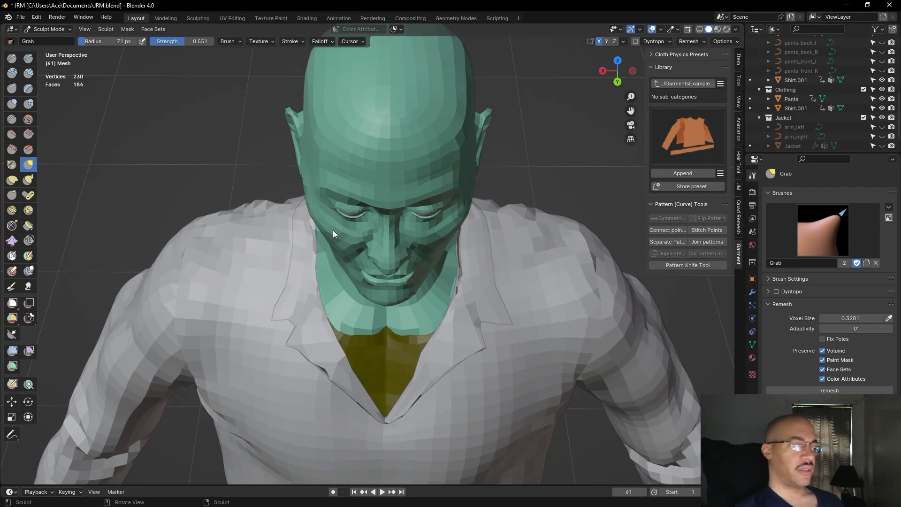
mouse_move(241, 191)
middle_mouse_down()
mouse_move(244, 118)
mouse_move(450, 165)
mouse_move(326, 216)
middle_mouse_up()
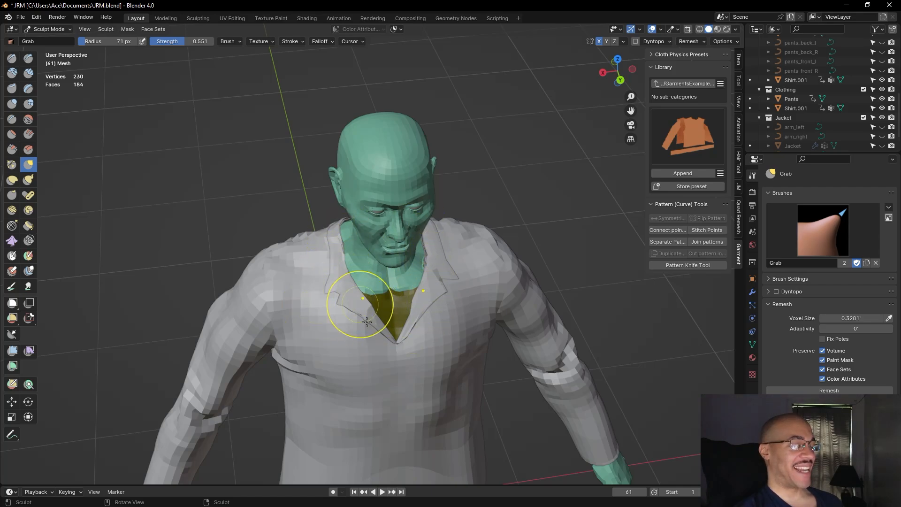
Set the Grab brush radius to 48 px and pull the inner edges of the lapels and collar outward
mouse_move(472, 191)
middle_mouse_down()
mouse_move(478, 127)
mouse_move(305, 316)
middle_mouse_up()
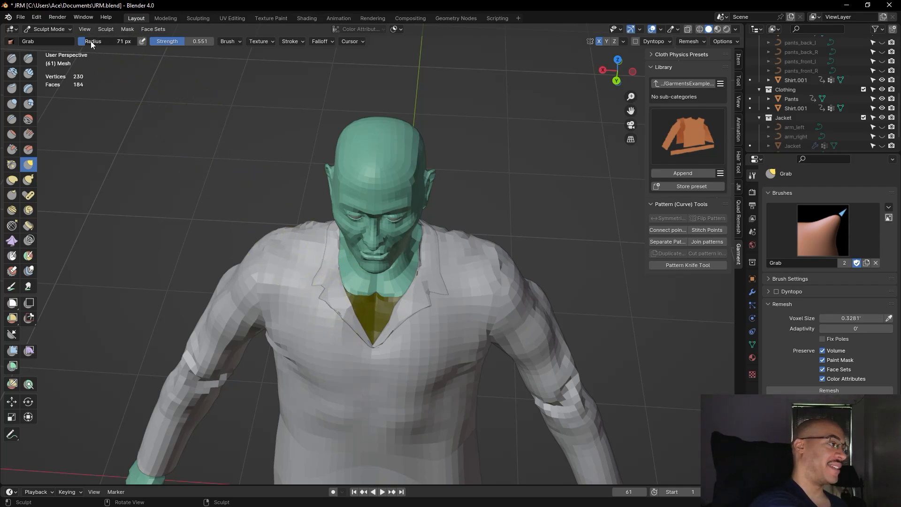
left_click_drag(85, 41, 77, 34)
left_click_drag(347, 313, 335, 308)
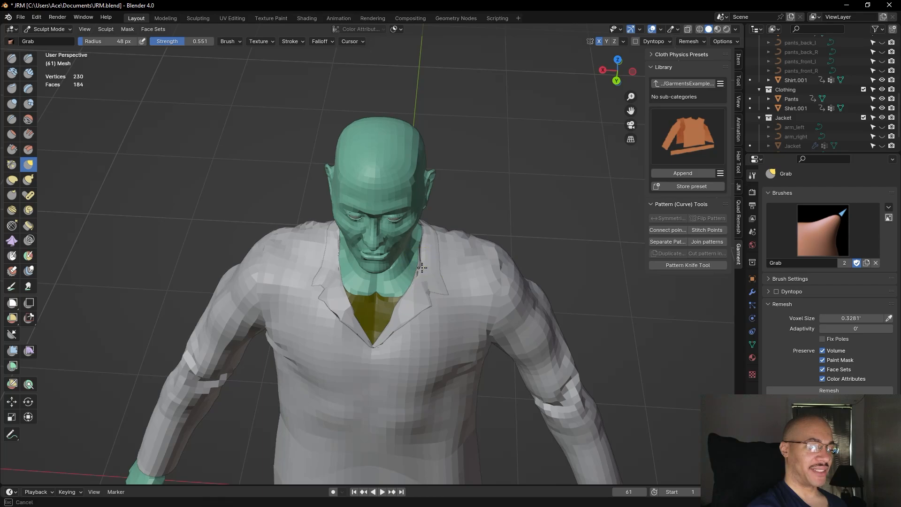
mouse_move(503, 221)
middle_mouse_down()
mouse_move(488, 230)
mouse_move(474, 211)
mouse_move(469, 188)
mouse_move(483, 177)
mouse_move(451, 178)
mouse_move(527, 227)
middle_mouse_up()
mouse_move(381, 283)
left_mouse_down()
mouse_move(376, 275)
mouse_move(346, 274)
left_mouse_up()
middle_click_drag(493, 226, 469, 221)
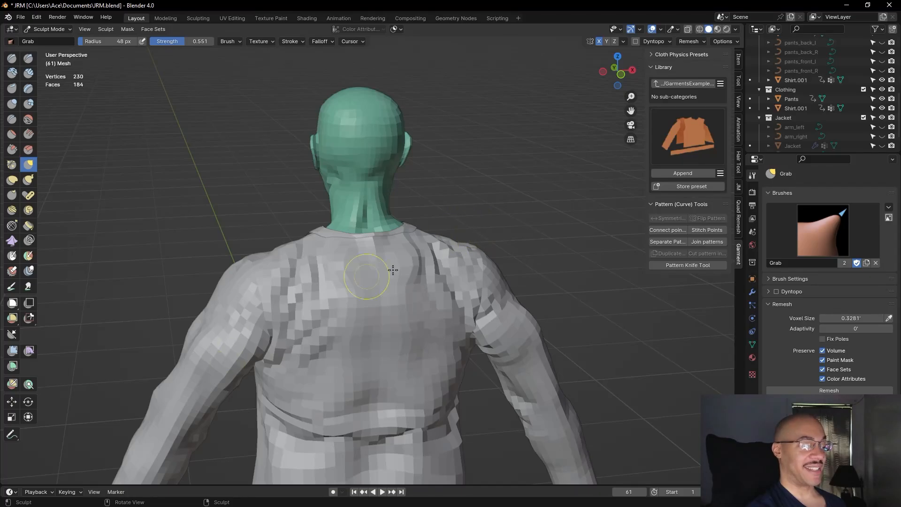
Examine the collar's shape and the full outfit from the front and back
mouse_move(581, 318)
middle_mouse_down()
mouse_move(566, 216)
mouse_move(559, 263)
middle_mouse_up()
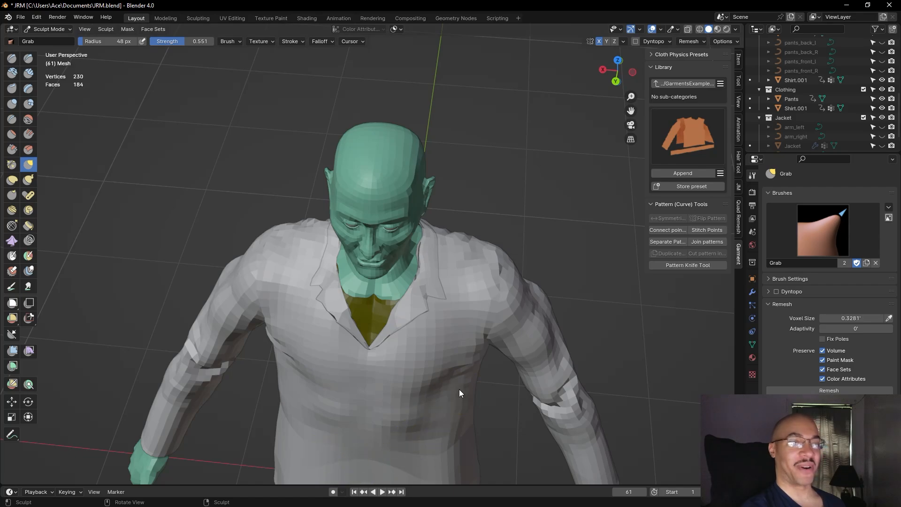
scroll(483, 379, "down", 5)
mouse_move(493, 382)
middle_mouse_down()
mouse_move(564, 310)
mouse_move(554, 312)
mouse_move(564, 314)
middle_mouse_up()
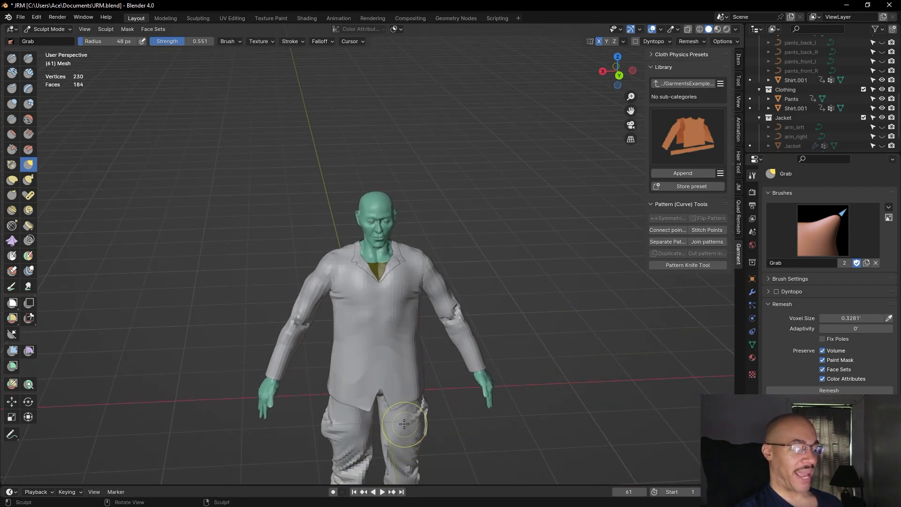
mouse_move(522, 412)
middle_mouse_down()
mouse_move(520, 365)
mouse_move(475, 444)
mouse_move(469, 413)
mouse_move(423, 383)
mouse_move(445, 384)
mouse_move(534, 463)
mouse_move(467, 382)
middle_mouse_up()
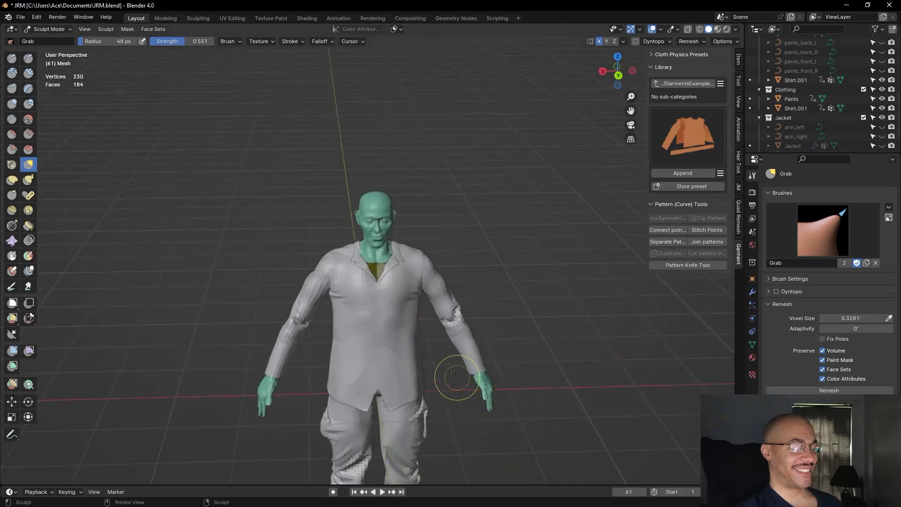
scroll(487, 179, "up", 4)
middle_click_drag(528, 136, 511, 142)
scroll(515, 152, "down", 5)
mouse_move(522, 205)
middle_mouse_down()
mouse_move(451, 207)
mouse_move(575, 204)
mouse_move(540, 245)
mouse_move(422, 306)
middle_mouse_up()
scroll(301, 308, "up", 5)
middle_click_drag(270, 238, 240, 193)
scroll(231, 183, "up", 4)
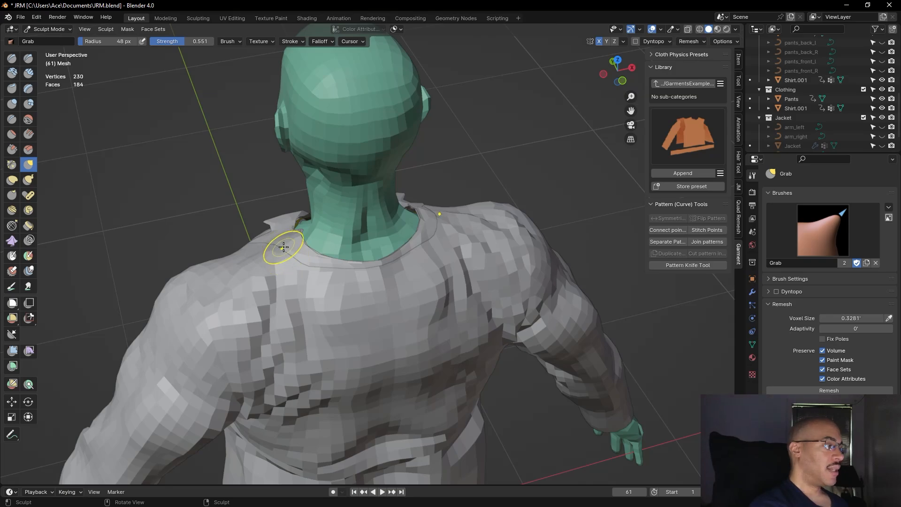
Pull the collar's outer edge outward behind the shoulder with the Grab brush, and inflate its front side using Inflate/Deflate at 48 px radius
left_click_drag(280, 250, 276, 248)
left_click_drag(275, 249, 269, 242)
middle_click_drag(263, 225, 599, 236)
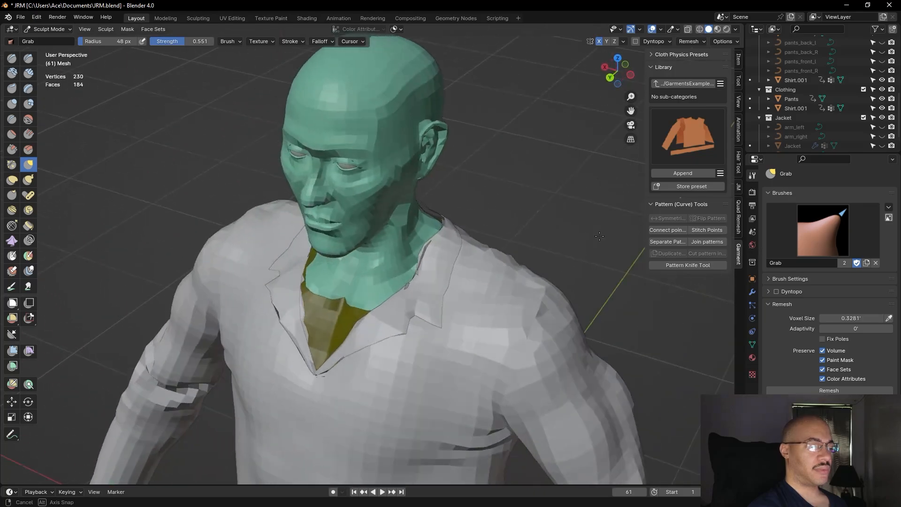
key("i")
left_click_drag(417, 275, 409, 283)
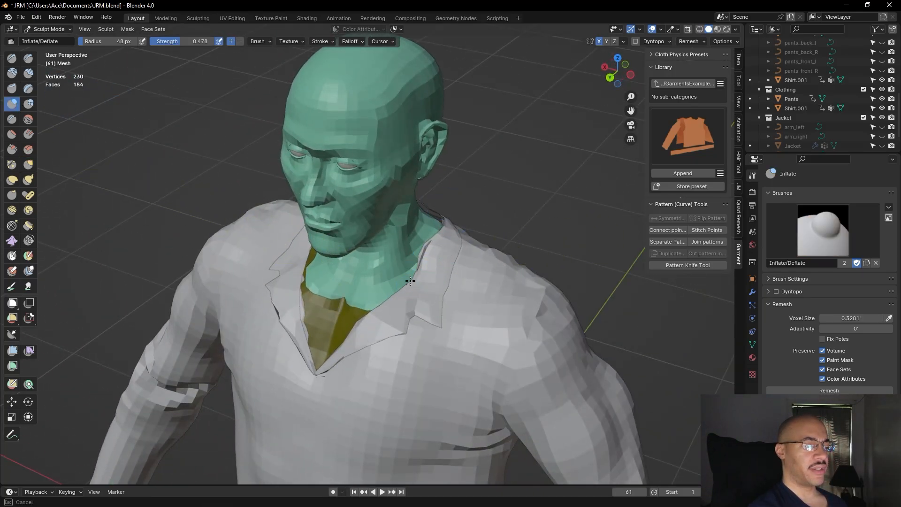
mouse_move(428, 244)
middle_mouse_down()
mouse_move(554, 214)
mouse_move(666, 205)
middle_mouse_up()
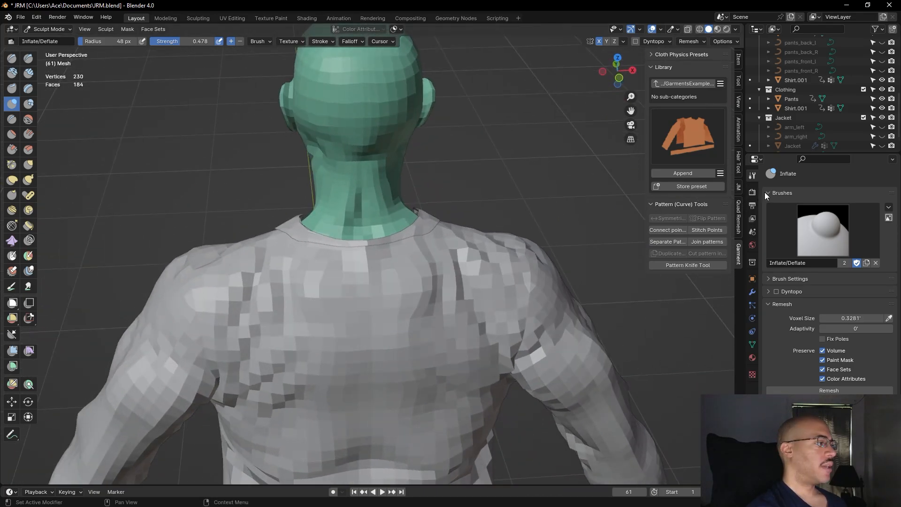
Adjust the back of the collar with the Grab brush and lift it off the shirt with the Inflate/Deflate brush
left_click(28, 164)
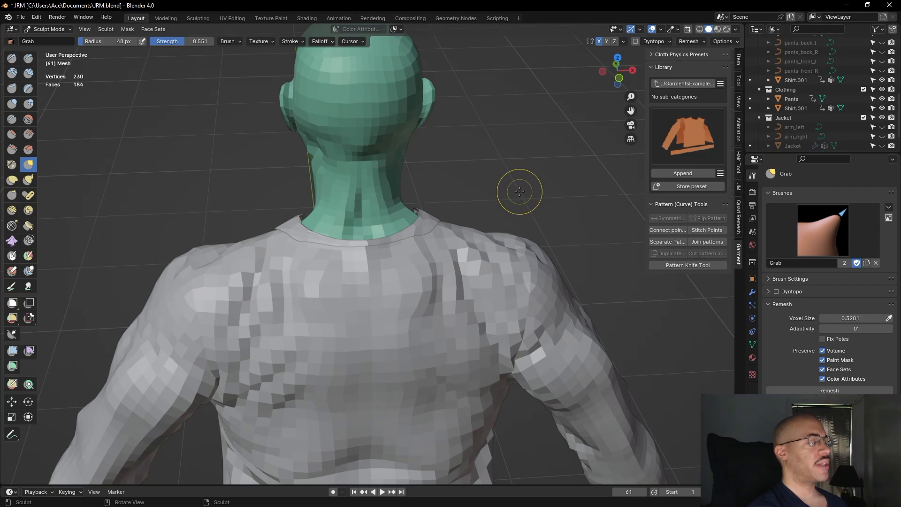
mouse_move(519, 191)
middle_mouse_down()
mouse_move(469, 198)
mouse_move(300, 273)
middle_mouse_up()
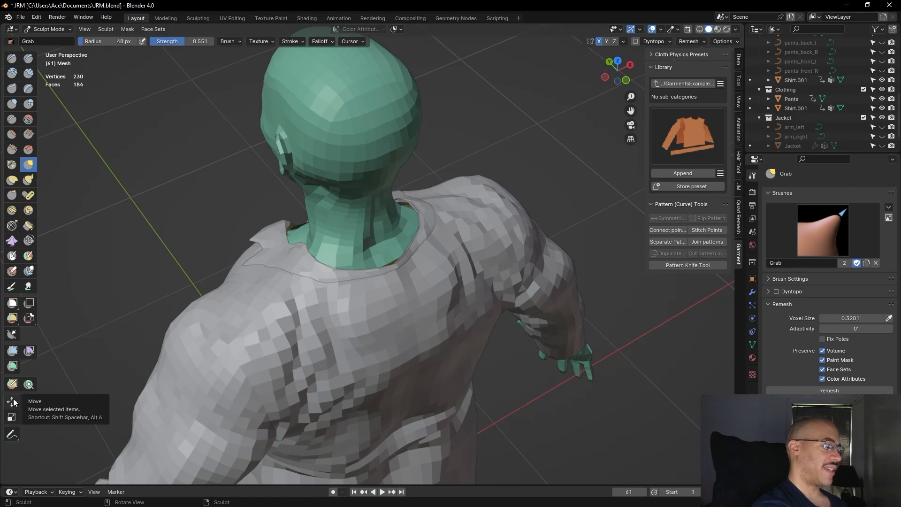
mouse_move(323, 276)
left_mouse_down()
mouse_move(318, 283)
mouse_move(309, 276)
left_mouse_up()
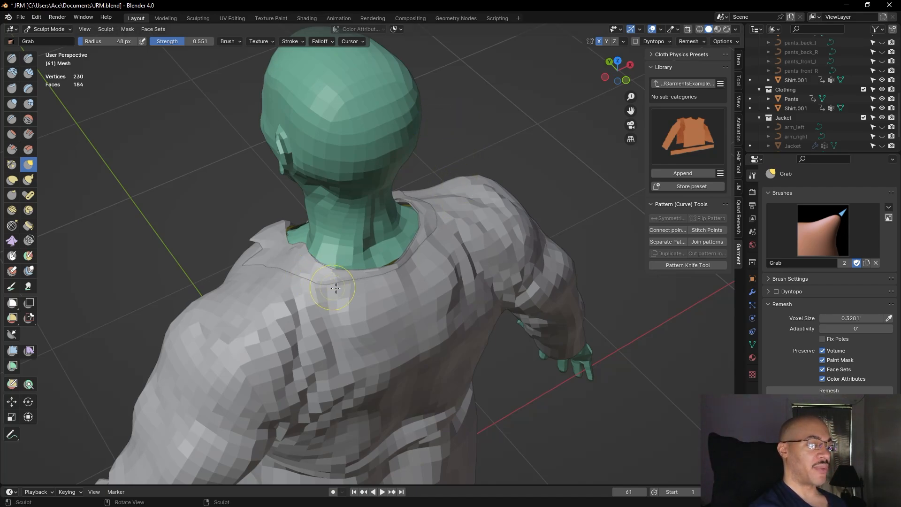
middle_click_drag(517, 154, 486, 166)
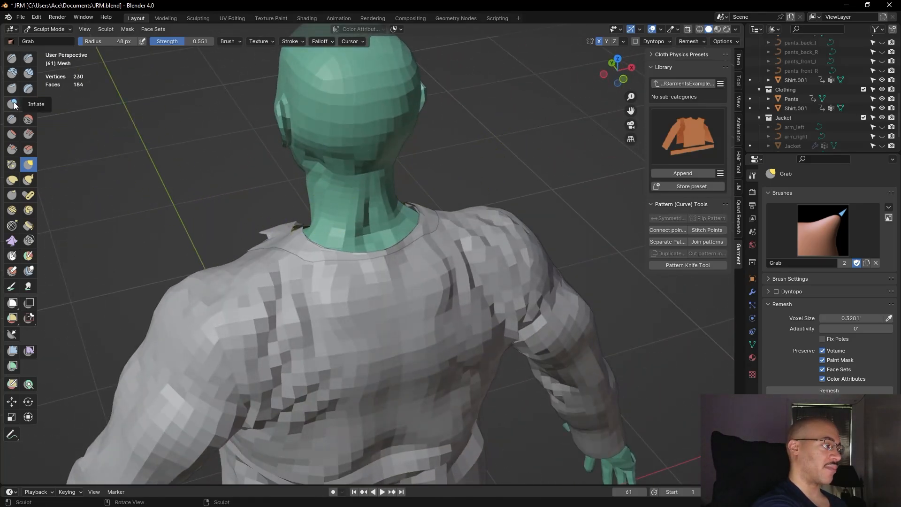
left_click(12, 103)
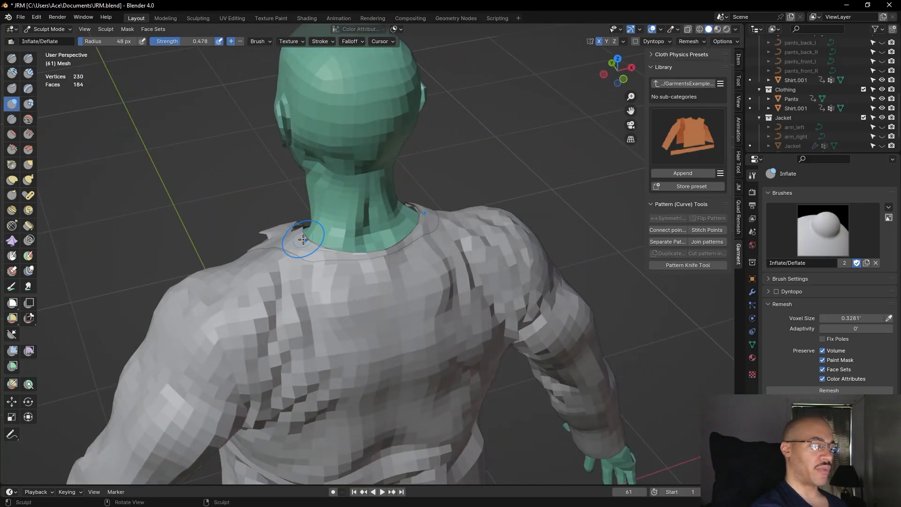
mouse_move(303, 238)
left_mouse_down()
mouse_move(353, 251)
mouse_move(315, 251)
mouse_move(327, 250)
left_mouse_up()
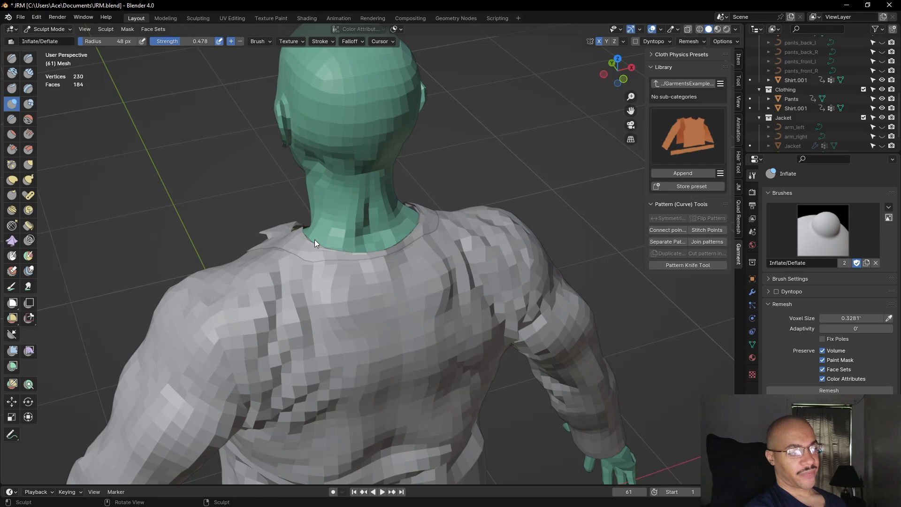
middle_click_drag(315, 239, 418, 259)
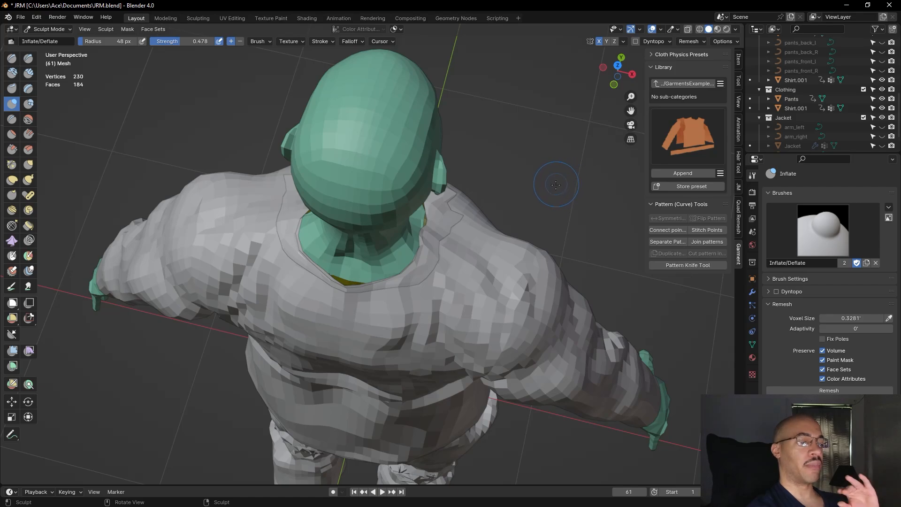
Inflate both lapels near the V-neck with the Inflate/Deflate brush, checking the collar from the back and both sides
mouse_move(535, 210)
middle_mouse_down()
mouse_move(639, 146)
mouse_move(529, 211)
mouse_move(401, 252)
mouse_move(683, 165)
mouse_move(528, 184)
mouse_move(521, 221)
mouse_move(506, 190)
middle_mouse_up()
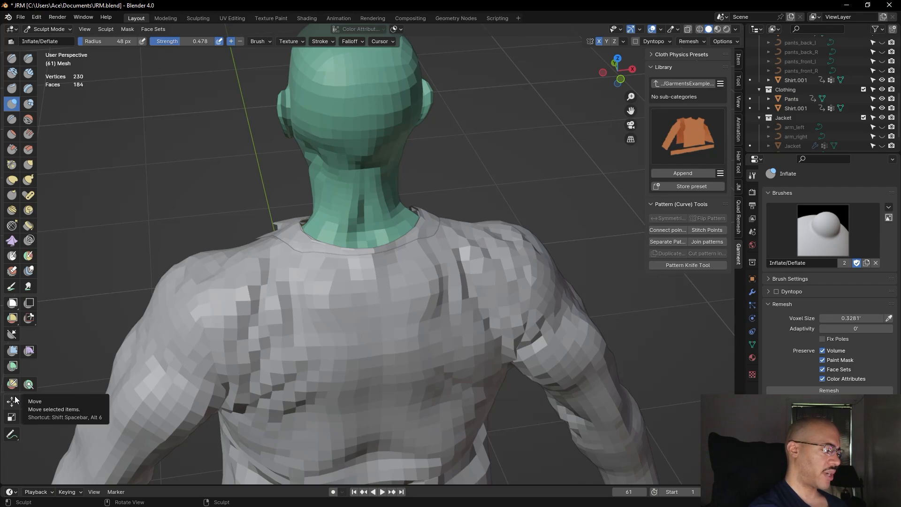
mouse_move(514, 143)
middle_mouse_down()
mouse_move(522, 224)
mouse_move(492, 205)
mouse_move(472, 207)
mouse_move(453, 186)
mouse_move(481, 193)
mouse_move(469, 193)
middle_mouse_up()
middle_click_drag(430, 217, 443, 194)
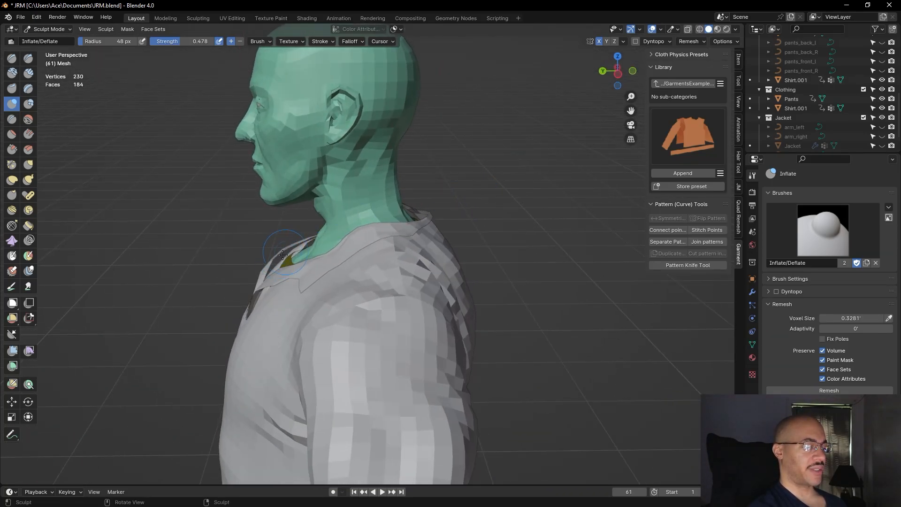
middle_click_drag(440, 237, 465, 255)
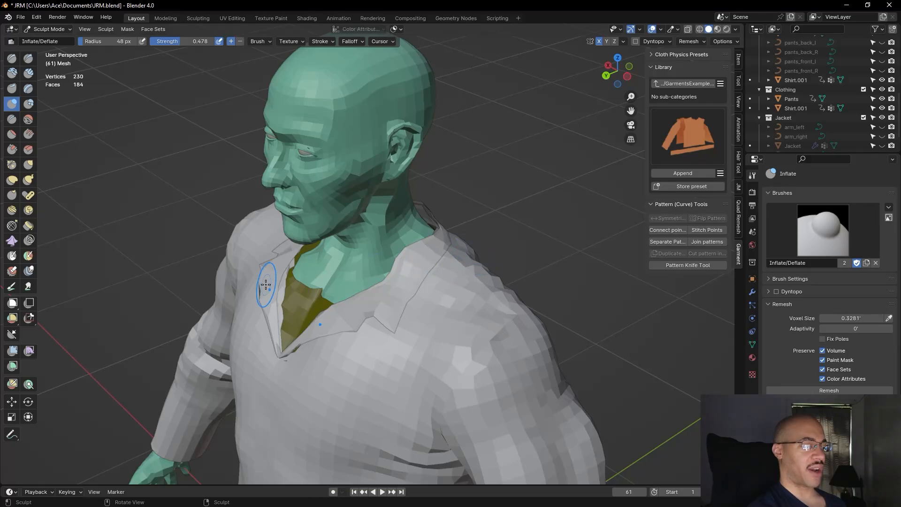
middle_click_drag(291, 290, 466, 192)
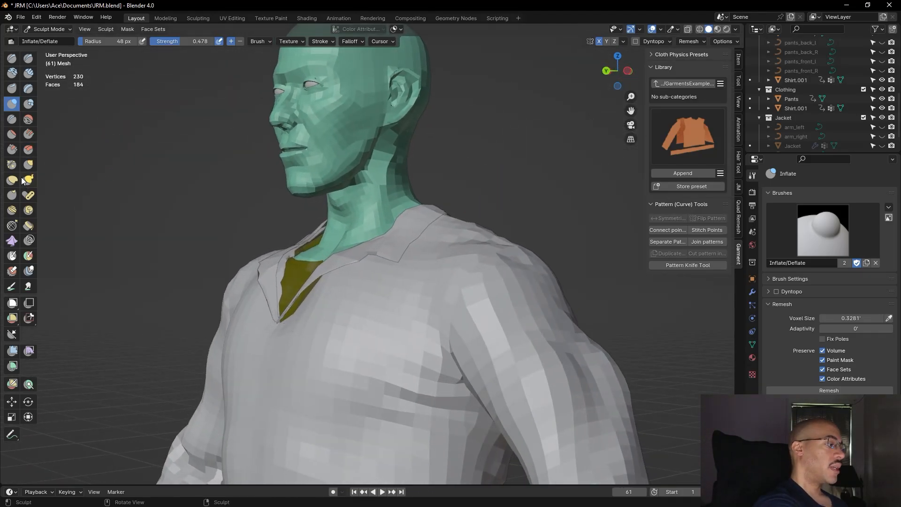
middle_click_drag(250, 212, 281, 194)
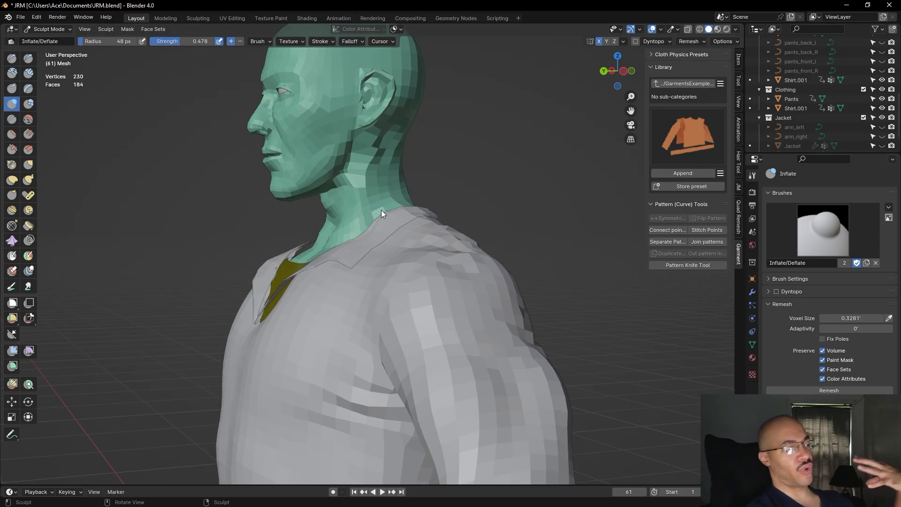
mouse_move(522, 198)
middle_mouse_down()
mouse_move(646, 204)
mouse_move(483, 286)
middle_mouse_up()
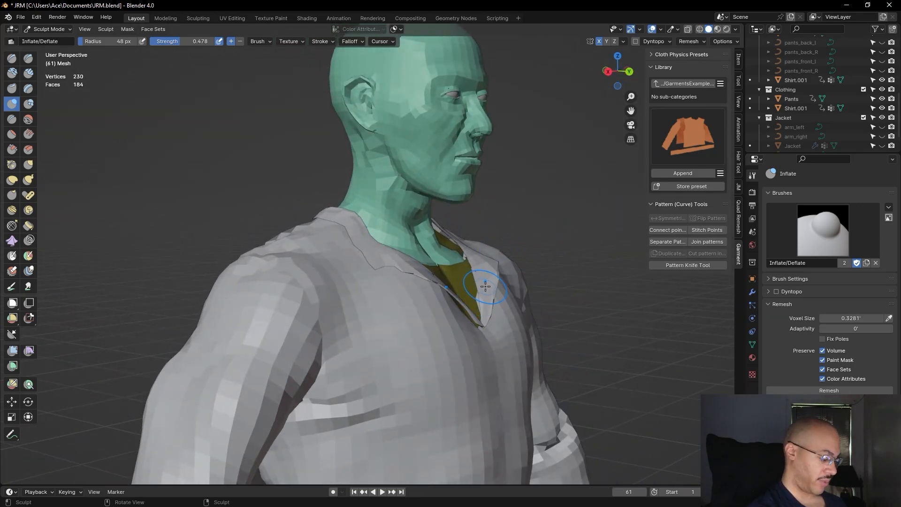
middle_click_drag(507, 277, 511, 276)
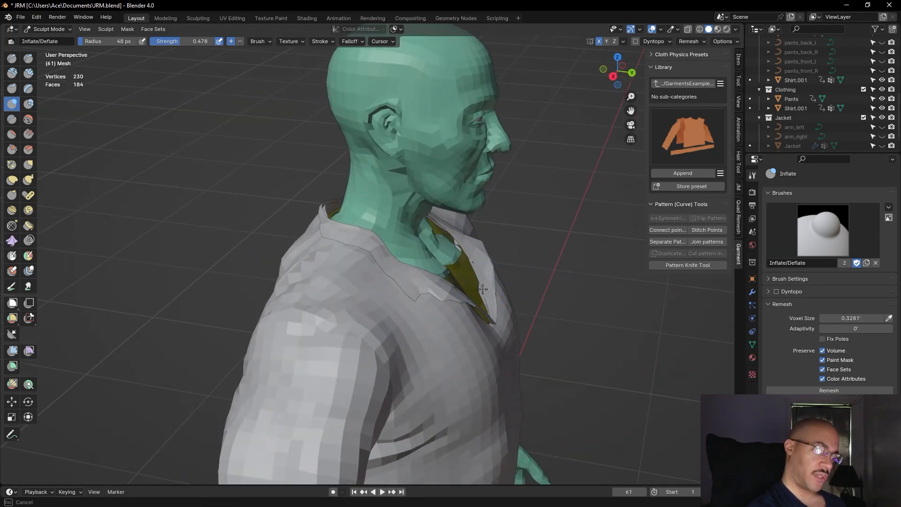
mouse_move(537, 273)
middle_mouse_down()
mouse_move(502, 260)
mouse_move(558, 314)
mouse_move(628, 260)
mouse_move(324, 261)
middle_mouse_up()
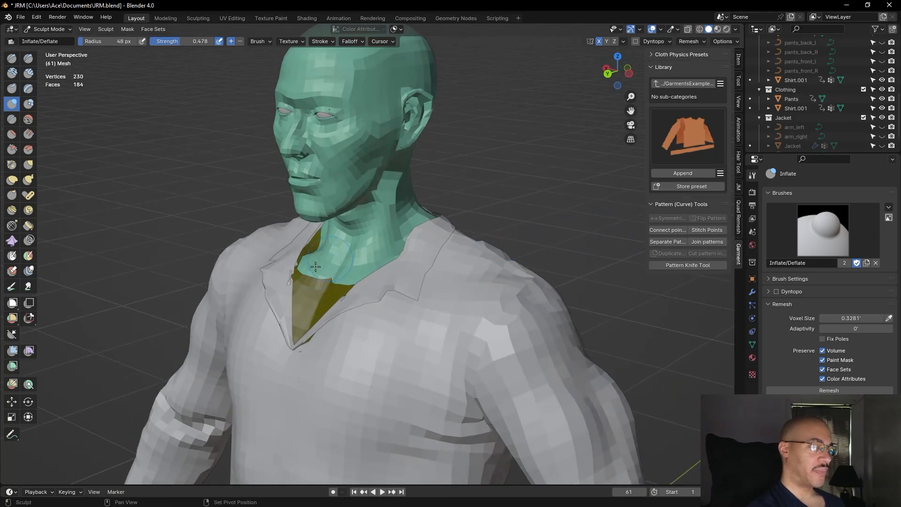
middle_click_drag(408, 238, 483, 296)
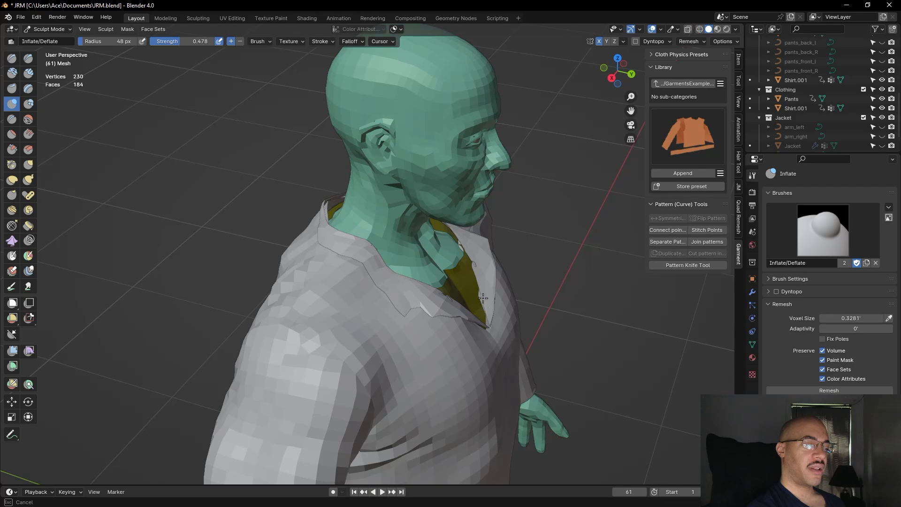
middle_click_drag(481, 297, 426, 257)
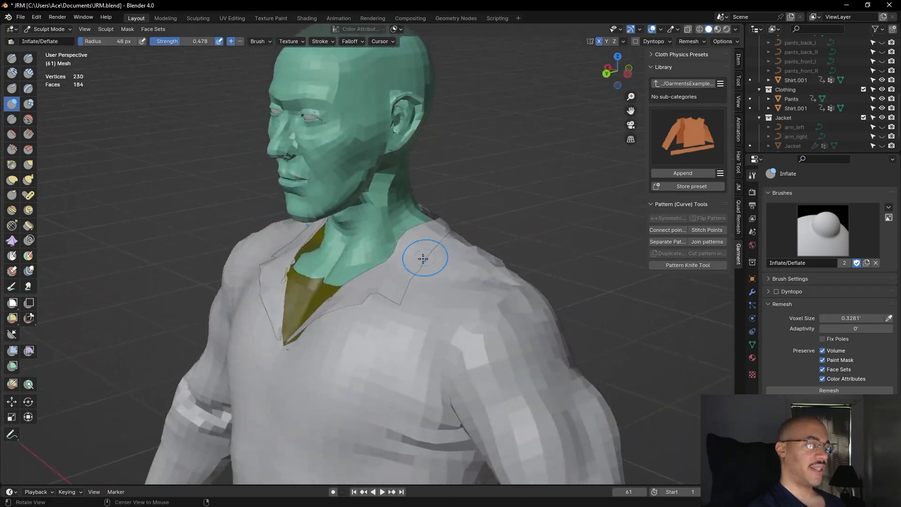
middle_click_drag(278, 309, 280, 316)
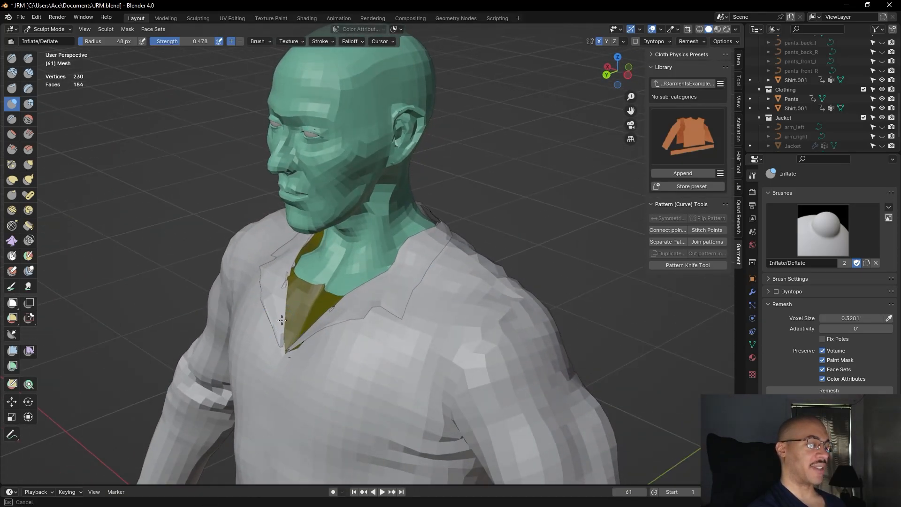
mouse_move(492, 256)
middle_mouse_down()
mouse_move(472, 249)
mouse_move(551, 210)
middle_mouse_up()
Reshape the lapel edge beside the V-neck with the Grab brush and inflate the lapel's inner edge with Inflate/Deflate
left_click(29, 165)
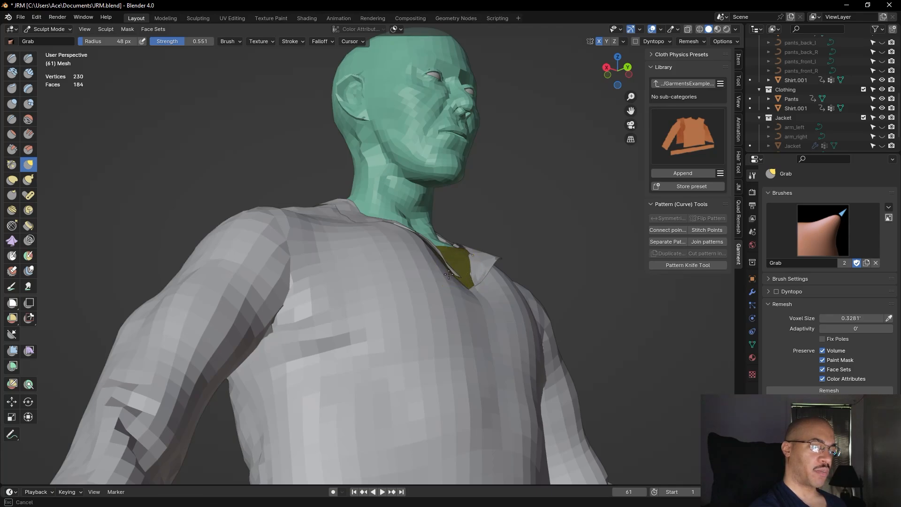
mouse_move(523, 215)
middle_mouse_down()
mouse_move(463, 268)
mouse_move(415, 282)
middle_mouse_up()
left_click(13, 103)
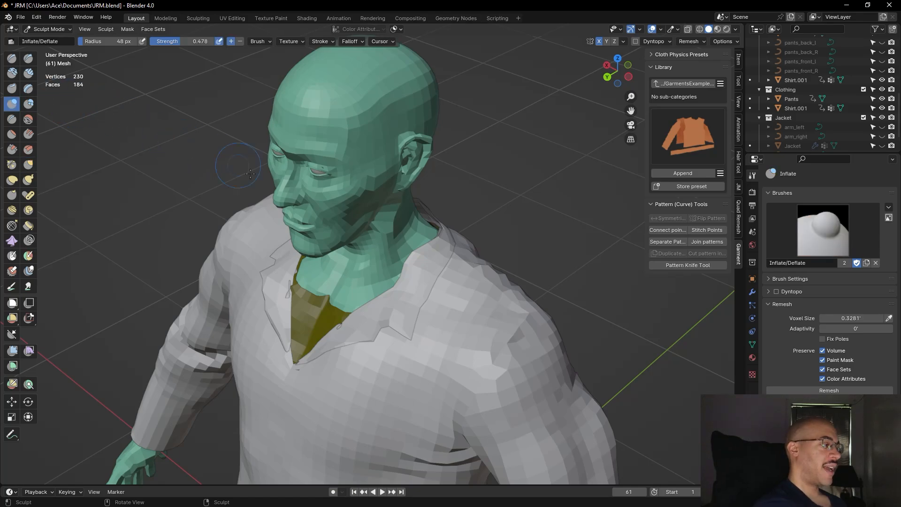
mouse_move(288, 292)
left_mouse_down()
mouse_move(288, 283)
mouse_move(288, 296)
left_mouse_up()
mouse_move(288, 296)
middle_mouse_down()
mouse_move(611, 193)
mouse_move(404, 179)
middle_mouse_up()
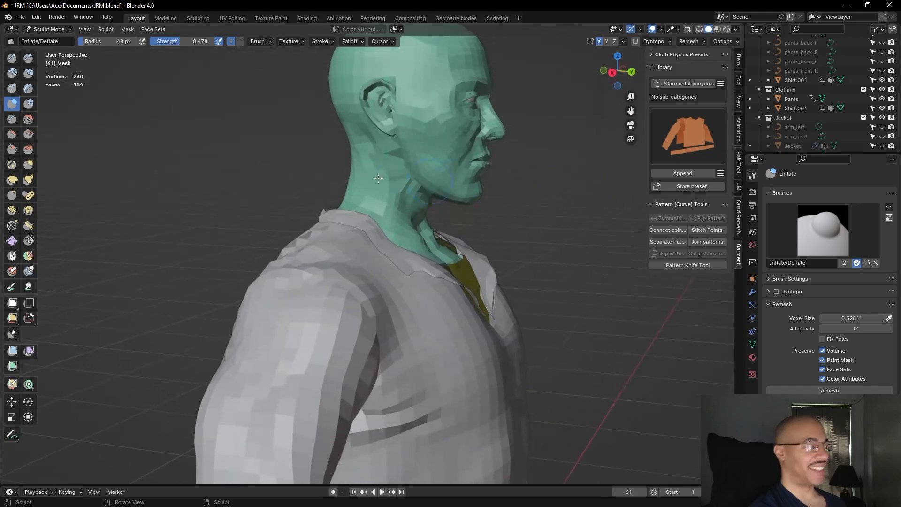
Pull the lapel's edge beside the V-neck with the Grab brush, checking the collar from below and from the front
left_click(33, 164)
left_click_drag(486, 298, 488, 295)
mouse_move(557, 288)
middle_mouse_down()
mouse_move(535, 306)
mouse_move(424, 282)
mouse_move(437, 271)
mouse_move(408, 209)
middle_mouse_up()
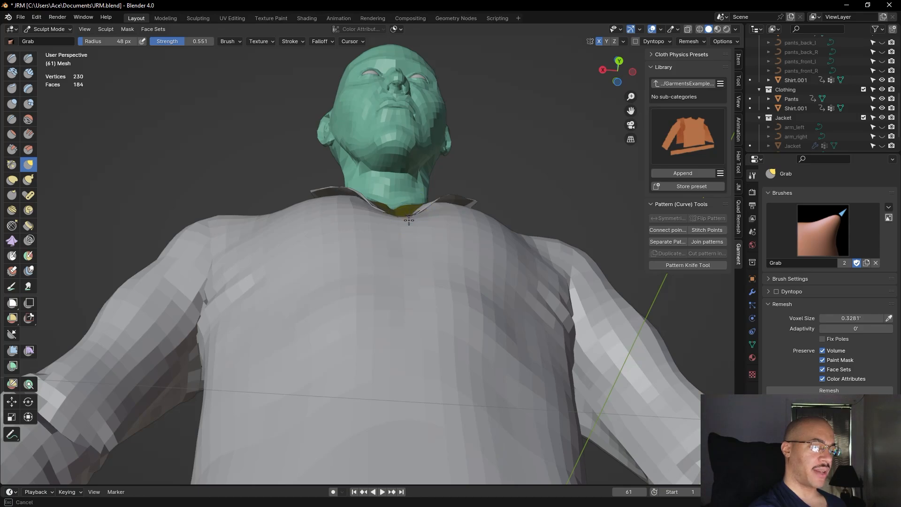
middle_click_drag(410, 226, 447, 346)
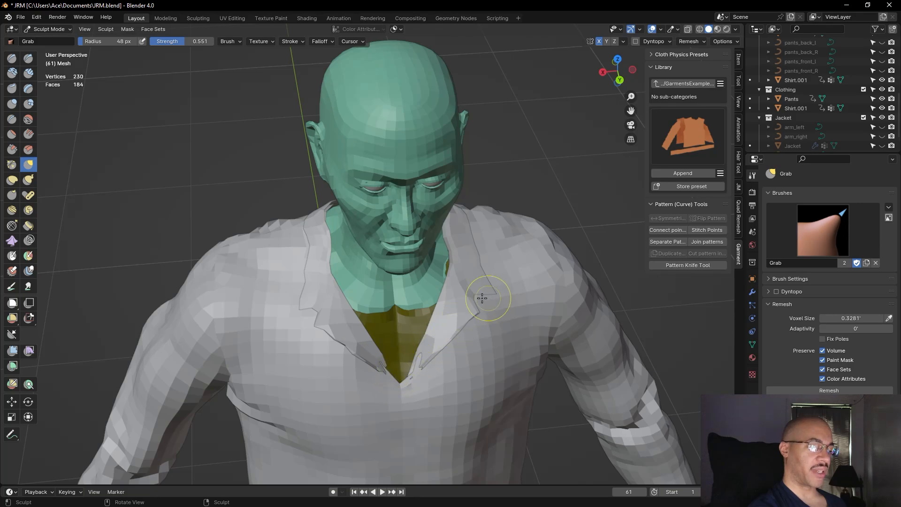
Inflate the lower end of the lapel near the V-neck's point with the Inflate/Deflate brush
left_click(12, 104)
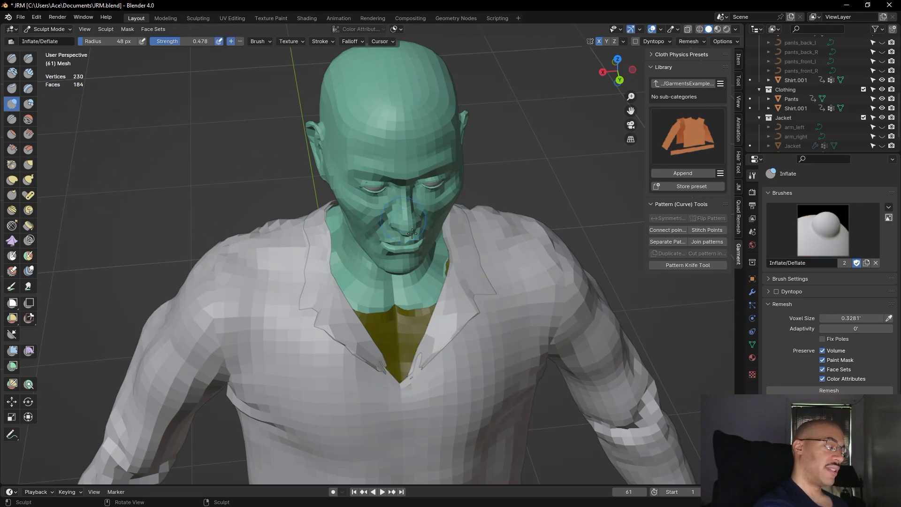
left_click_drag(416, 355, 420, 355)
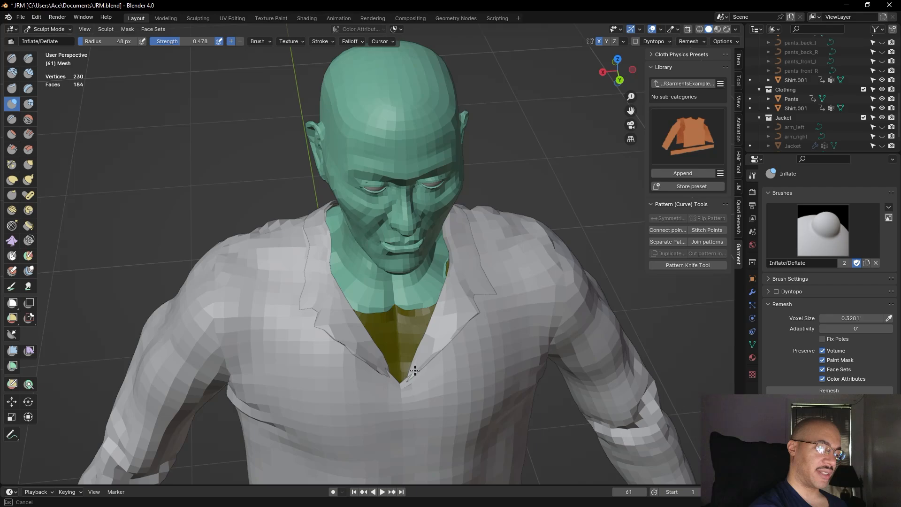
mouse_move(407, 380)
middle_mouse_down()
mouse_move(540, 282)
mouse_move(537, 158)
mouse_move(503, 181)
middle_mouse_up()
middle_click_drag(518, 151, 578, 241)
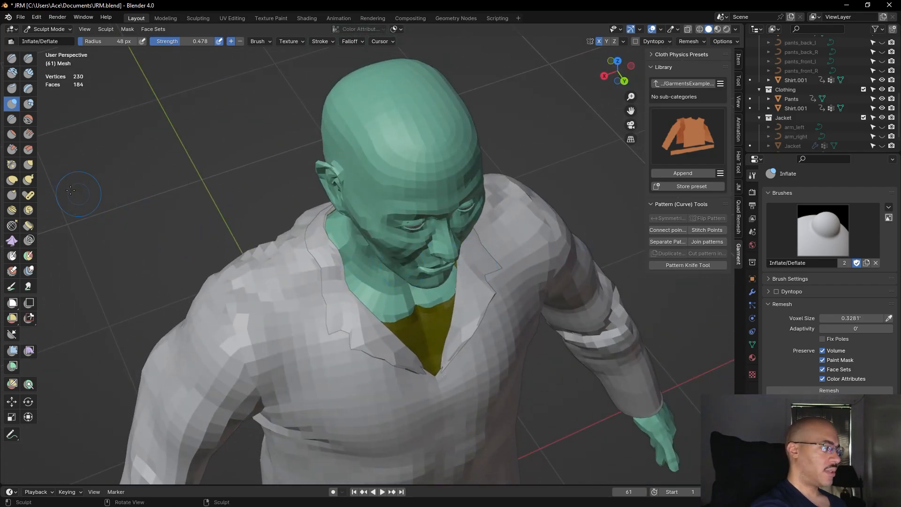
Adjust the collar around the neck and V opening with the Grab brush, checking it from the side, back and front
key("g")
mouse_move(90, 158)
middle_mouse_down()
mouse_move(641, 147)
mouse_move(632, 158)
middle_mouse_up()
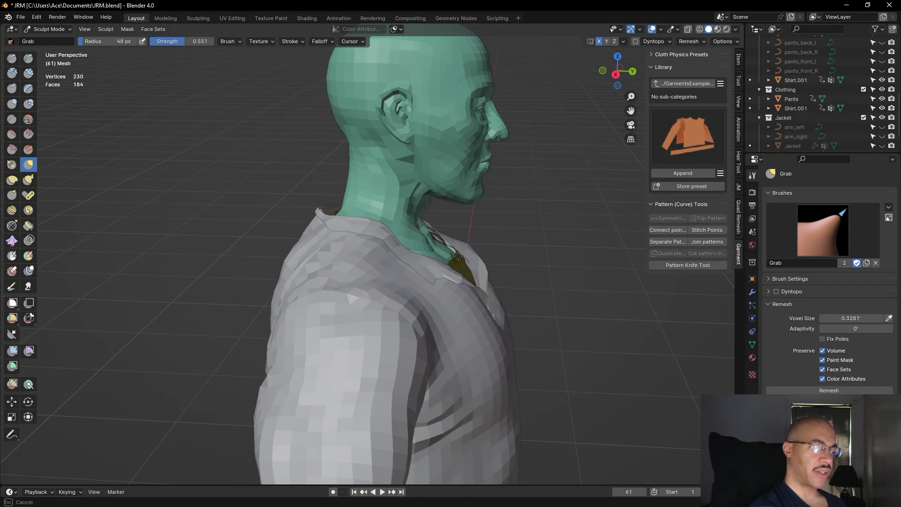
mouse_move(516, 217)
middle_mouse_down()
mouse_move(355, 235)
mouse_move(411, 161)
mouse_move(476, 306)
mouse_move(419, 190)
mouse_move(451, 235)
mouse_move(459, 274)
middle_mouse_up()
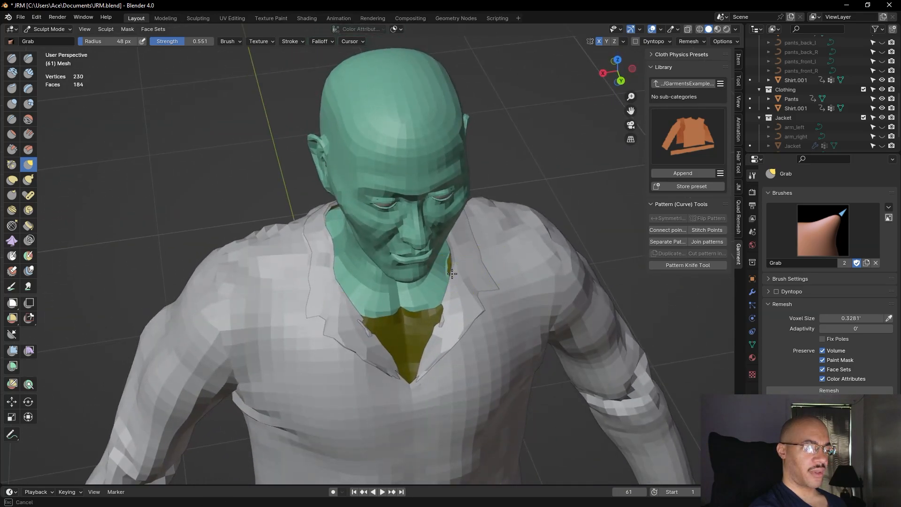
middle_click_drag(509, 185, 293, 220)
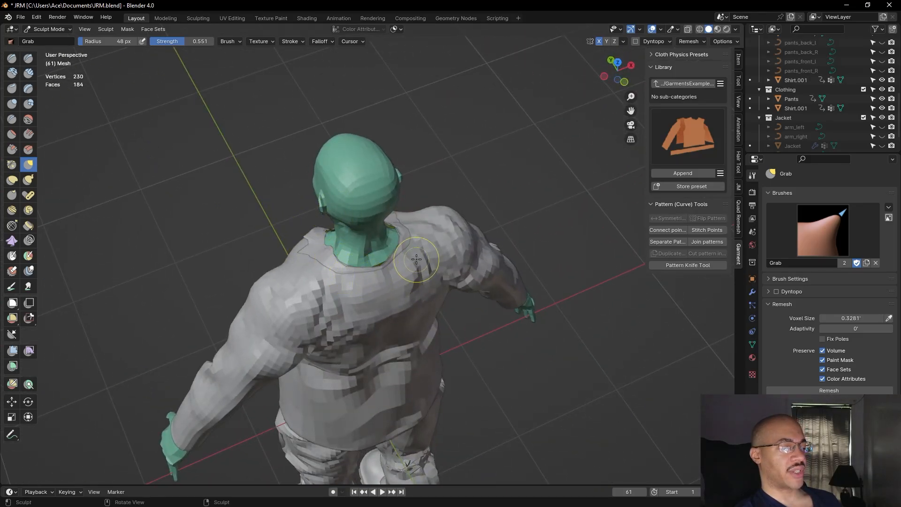
middle_click_drag(177, 221, 346, 194)
scroll(428, 257, "up", 3)
mouse_move(538, 215)
middle_mouse_down()
mouse_move(555, 182)
mouse_move(544, 197)
middle_mouse_up()
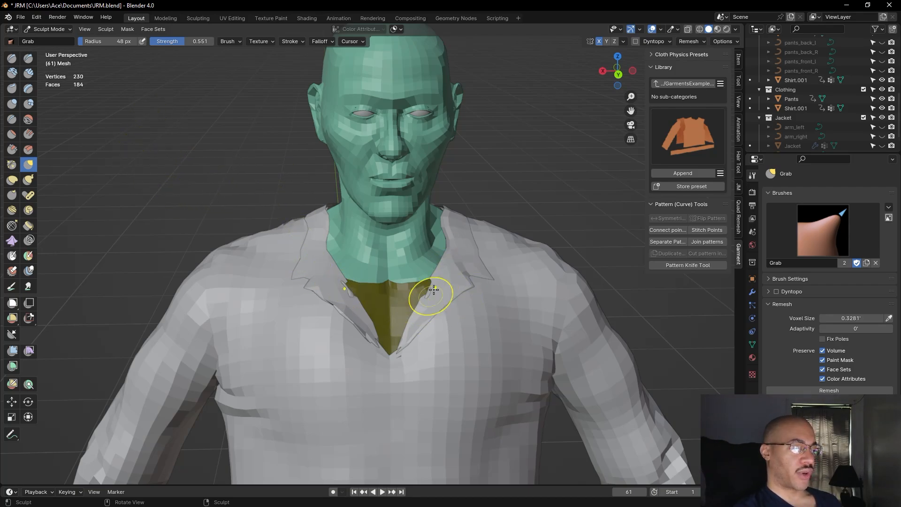
middle_click_drag(507, 194, 449, 199)
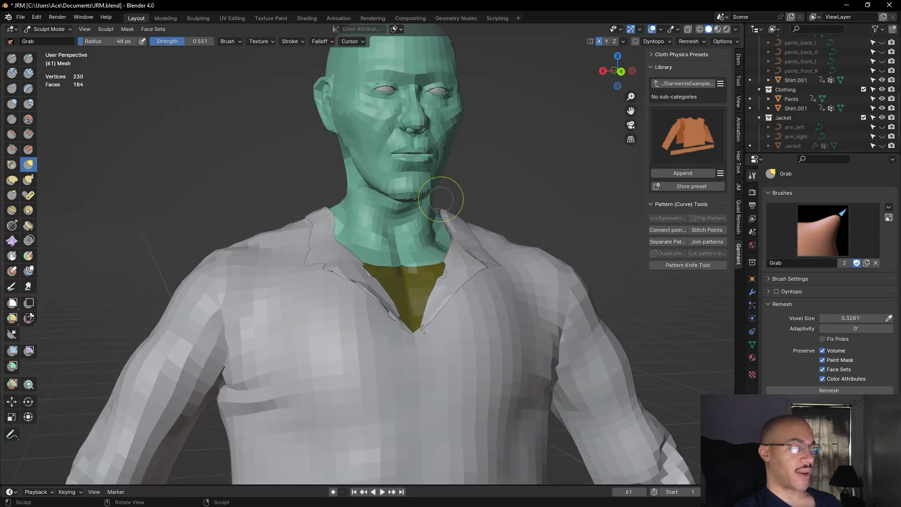
Lift the lapels off the shirt with the Inflate/Deflate brush, checking the gap from below and from the side
left_click(12, 103)
scroll(506, 196, "up", 2)
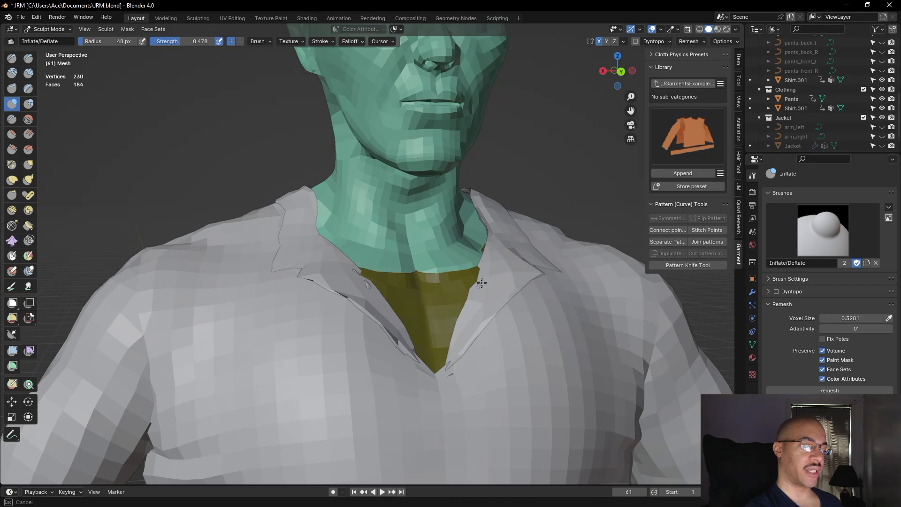
mouse_move(496, 259)
middle_mouse_down()
mouse_move(511, 163)
mouse_move(547, 254)
mouse_move(540, 202)
mouse_move(477, 127)
middle_mouse_up()
middle_click_drag(370, 167, 488, 136)
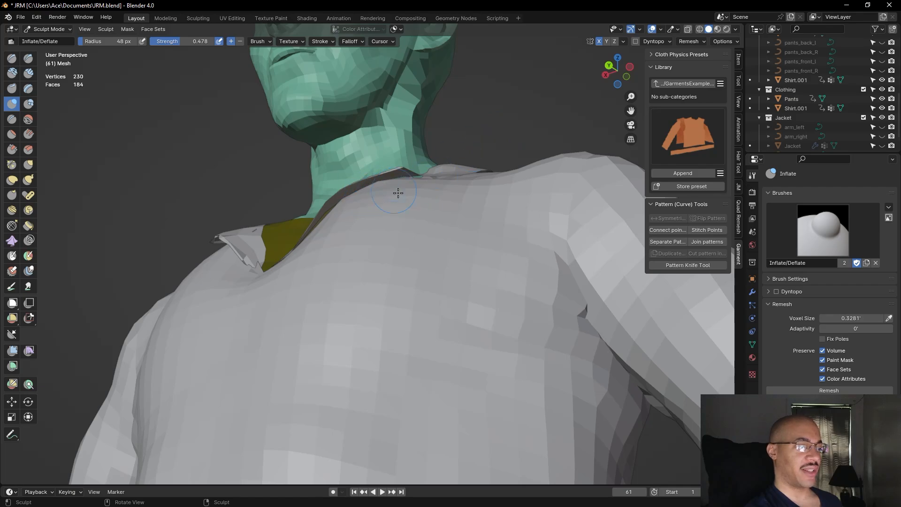
middle_click_drag(356, 189, 656, 173)
middle_click_drag(597, 205, 488, 205)
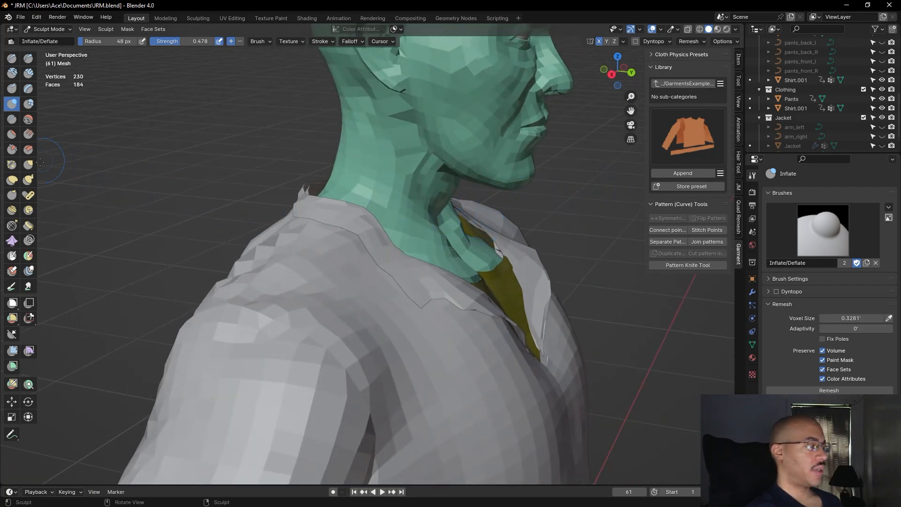
Shape the collar's inner edge where it runs along the neck with the Grab brush at 48 px radius
key("g")
mouse_move(503, 207)
middle_mouse_down()
mouse_move(438, 145)
mouse_move(407, 332)
mouse_move(537, 228)
middle_mouse_up()
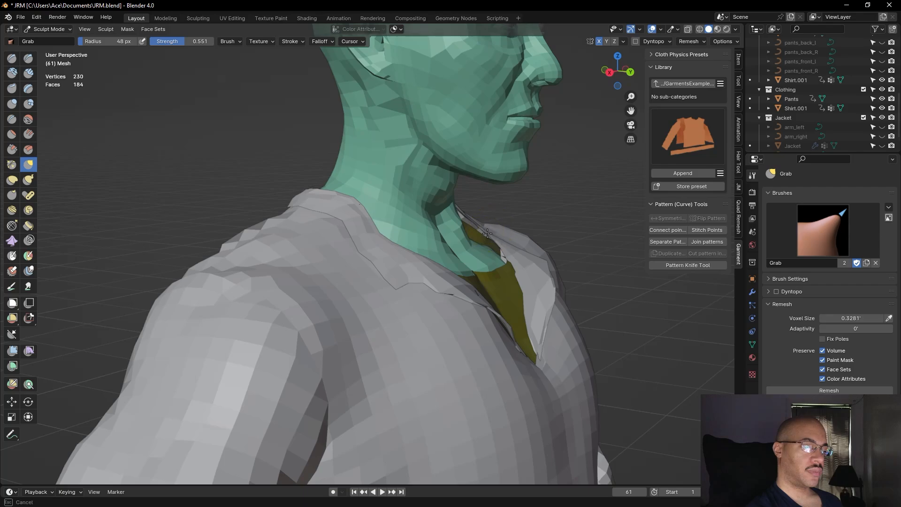
middle_click_drag(485, 236, 575, 214)
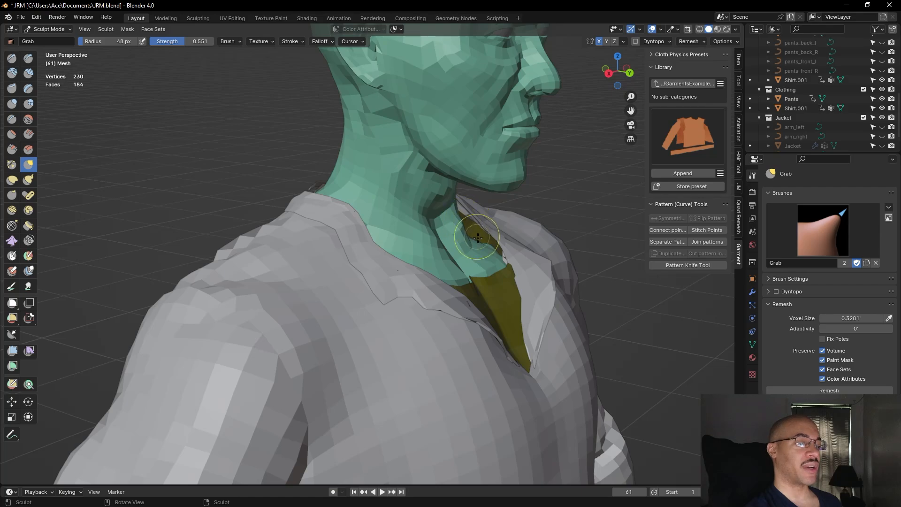
middle_click_drag(523, 217, 537, 194)
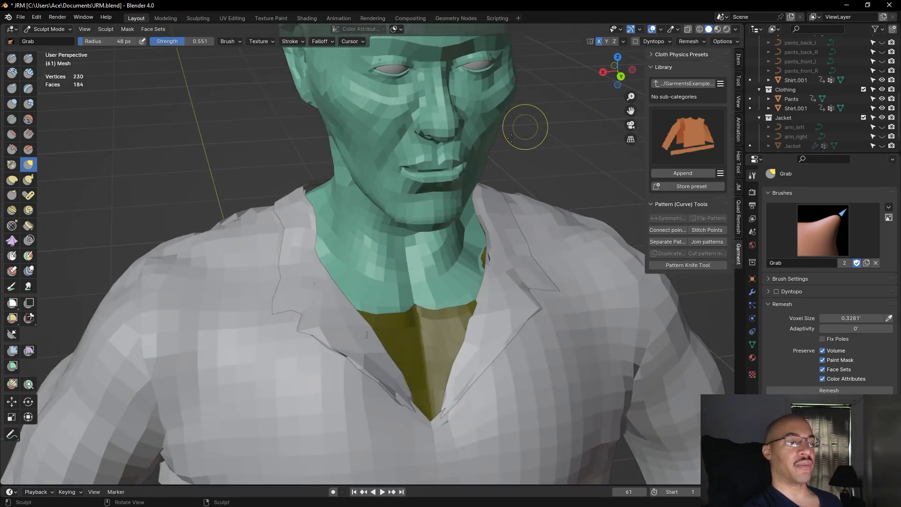
mouse_move(516, 141)
middle_mouse_down()
mouse_move(620, 155)
mouse_move(588, 159)
mouse_move(481, 230)
middle_mouse_up()
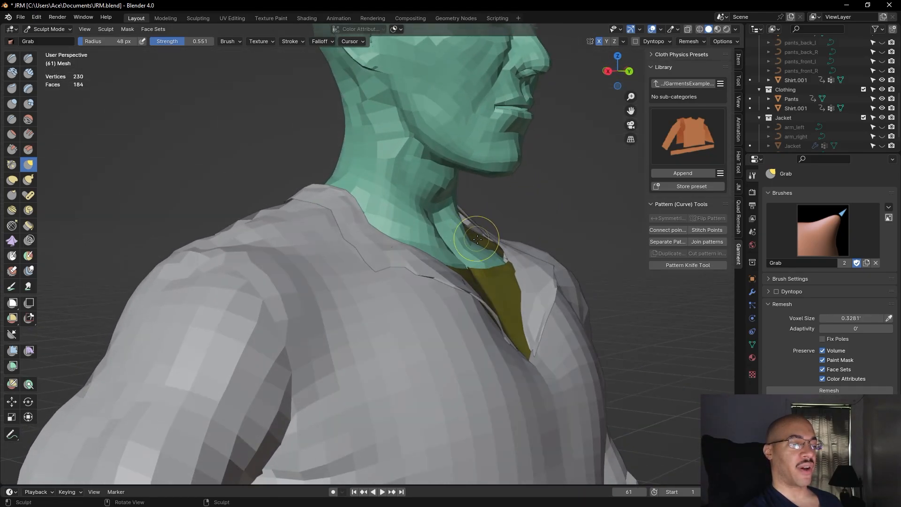
middle_click_drag(472, 234, 461, 216)
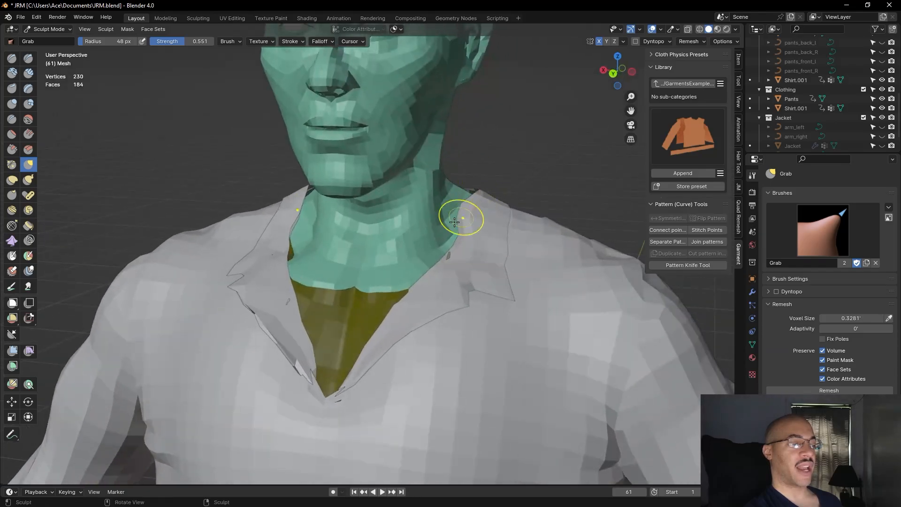
middle_click_drag(540, 178, 618, 84)
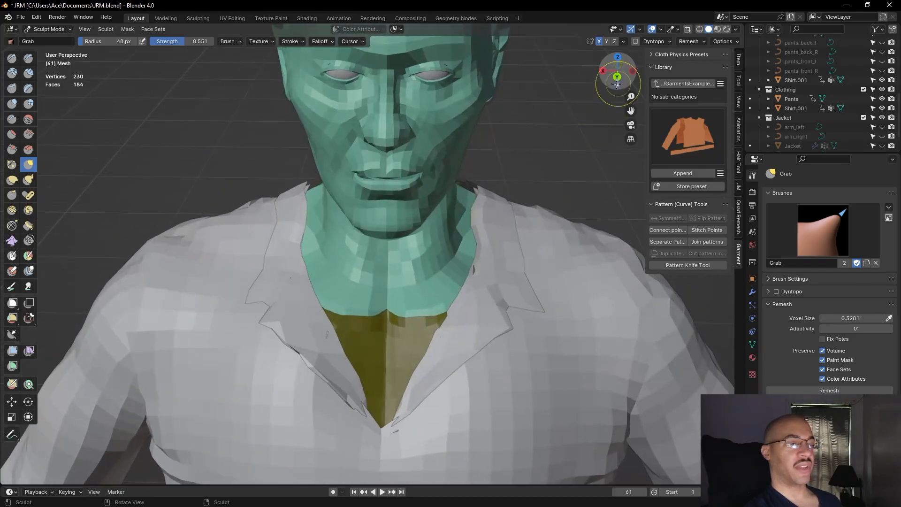
middle_click_drag(556, 137, 499, 223)
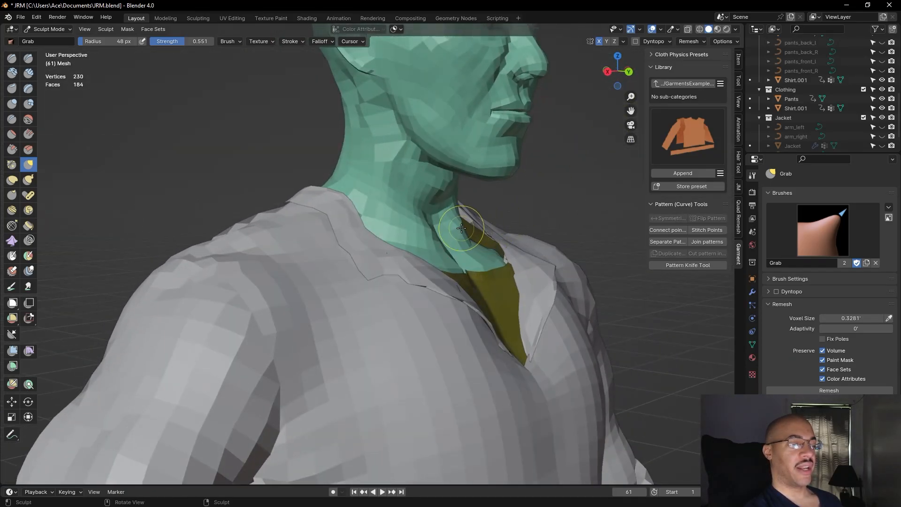
middle_click_drag(543, 192, 507, 186)
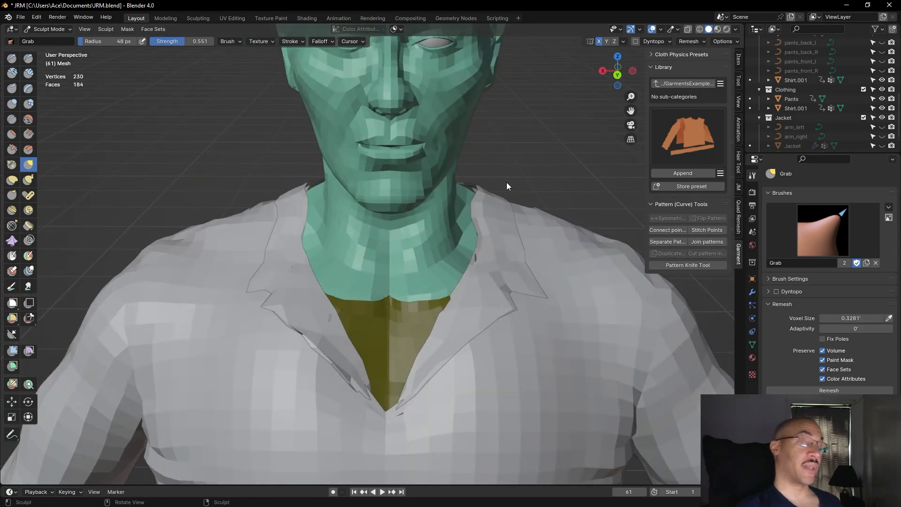
Reposition the lapels' inner edges along the V opening with the Grab brush, working from several angles
scroll(527, 157, "down", 5)
mouse_move(533, 145)
middle_mouse_down()
mouse_move(556, 152)
mouse_move(551, 182)
mouse_move(558, 150)
mouse_move(480, 127)
mouse_move(463, 142)
mouse_move(504, 177)
mouse_move(514, 221)
mouse_move(539, 216)
mouse_move(575, 168)
mouse_move(622, 144)
middle_mouse_up()
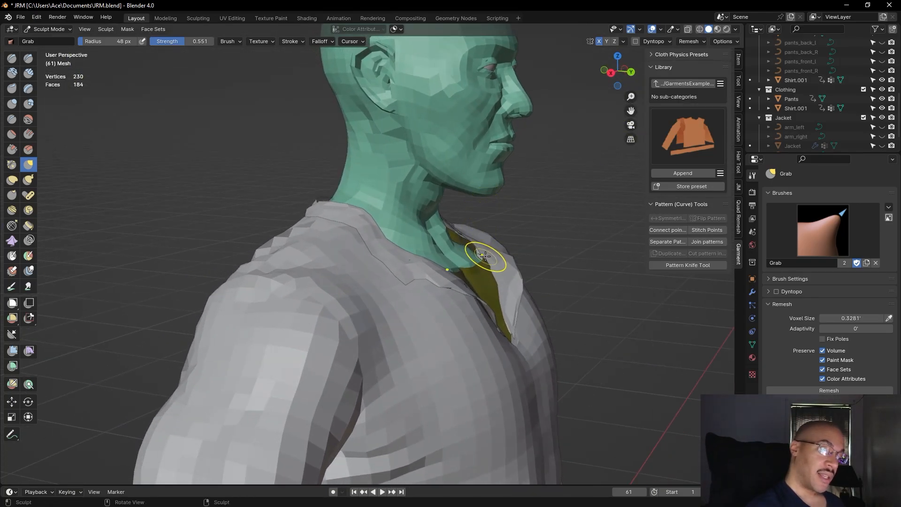
mouse_move(577, 254)
middle_mouse_down()
mouse_move(493, 226)
mouse_move(458, 201)
mouse_move(552, 274)
middle_mouse_up()
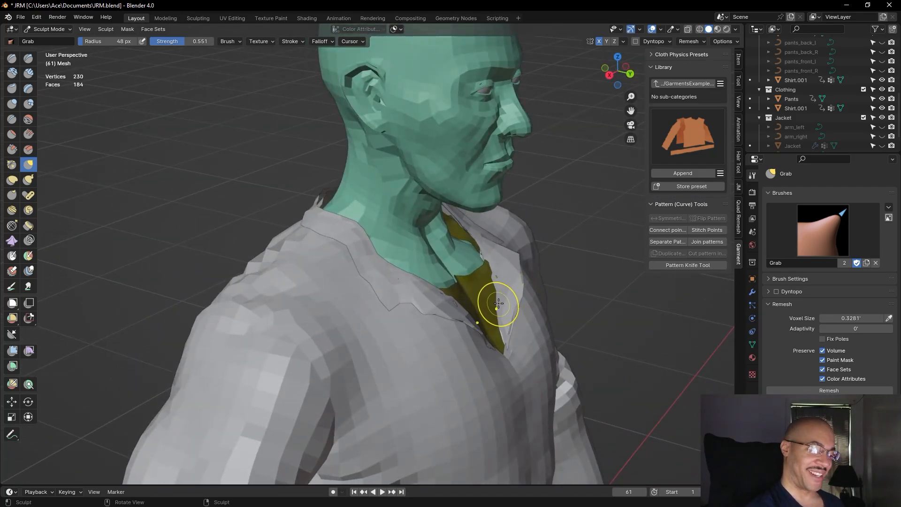
middle_click_drag(585, 265, 498, 294)
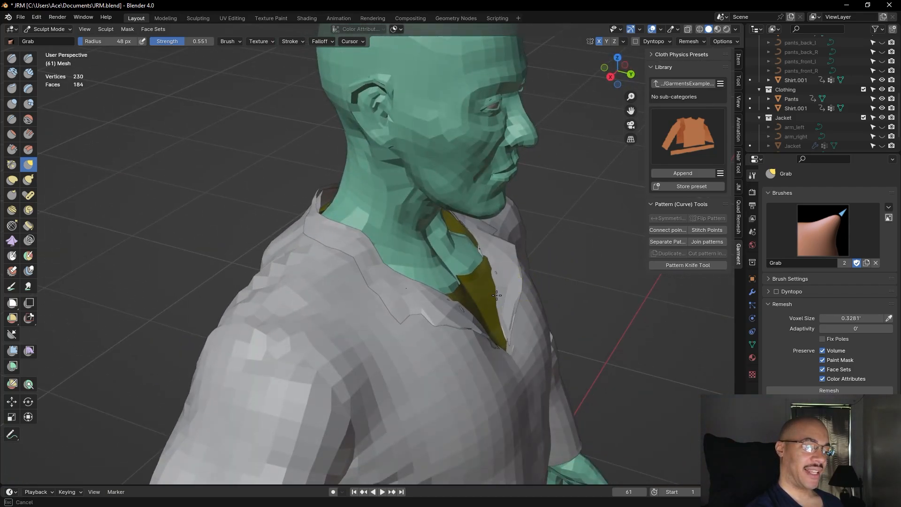
middle_click_drag(571, 237, 544, 220)
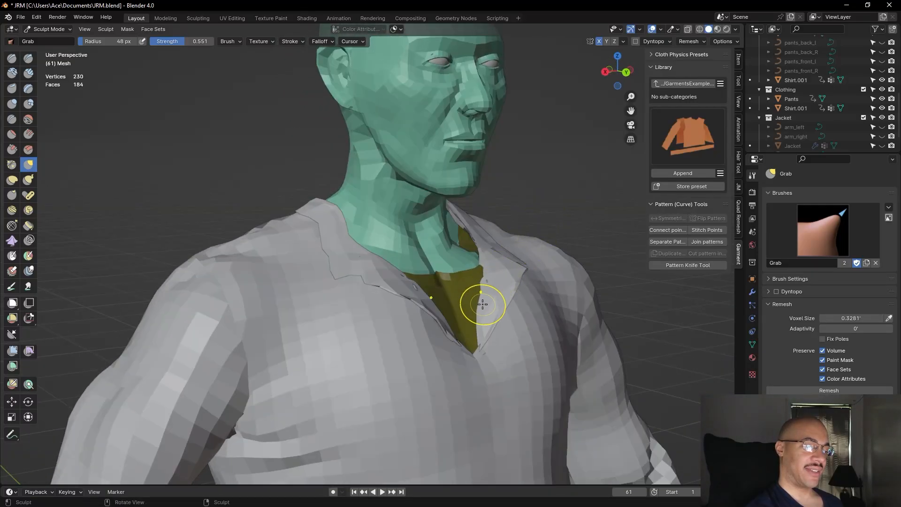
middle_click_drag(520, 288, 503, 302)
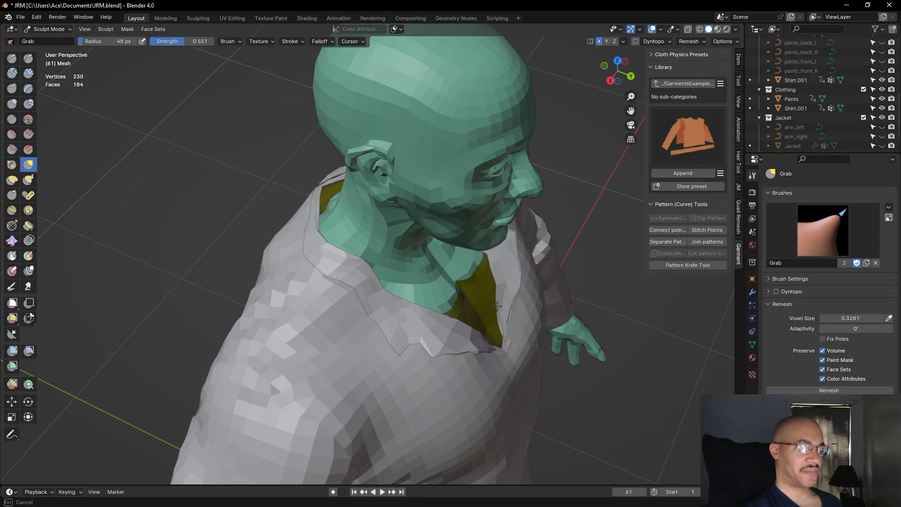
mouse_move(571, 301)
middle_mouse_down()
mouse_move(512, 220)
mouse_move(479, 191)
mouse_move(463, 195)
mouse_move(524, 288)
middle_mouse_up()
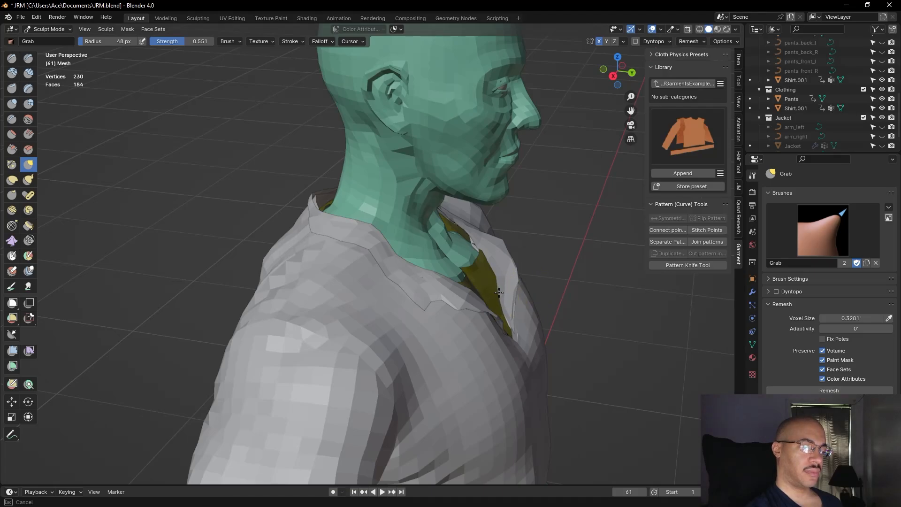
mouse_move(585, 271)
middle_mouse_down()
mouse_move(466, 195)
mouse_move(465, 203)
mouse_move(383, 206)
middle_mouse_up()
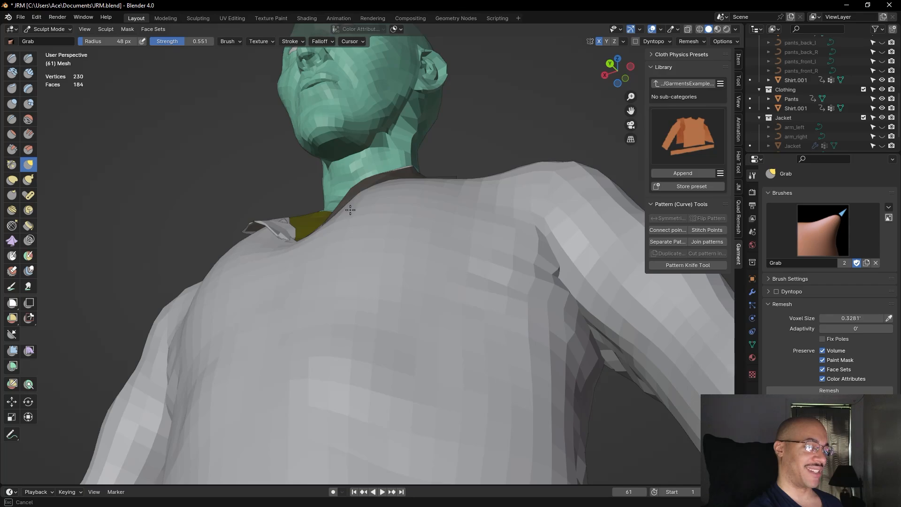
middle_click_drag(536, 123, 269, 193)
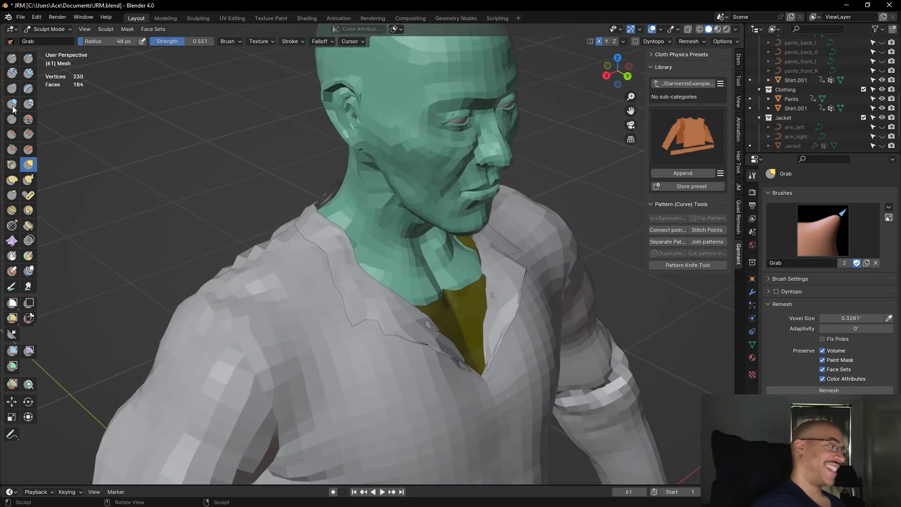
Inflate both lapels and the collar's front with the Inflate/Deflate brush where the shirt pokes through
left_click(12, 104)
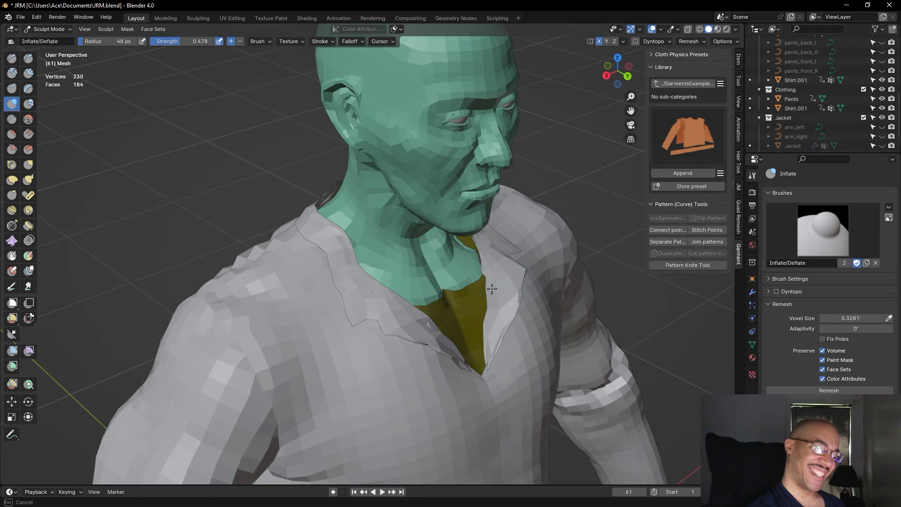
middle_click_drag(539, 233, 527, 150)
mouse_move(482, 126)
middle_mouse_down()
mouse_move(445, 164)
mouse_move(513, 165)
mouse_move(456, 292)
middle_mouse_up()
left_click_drag(423, 308, 429, 297)
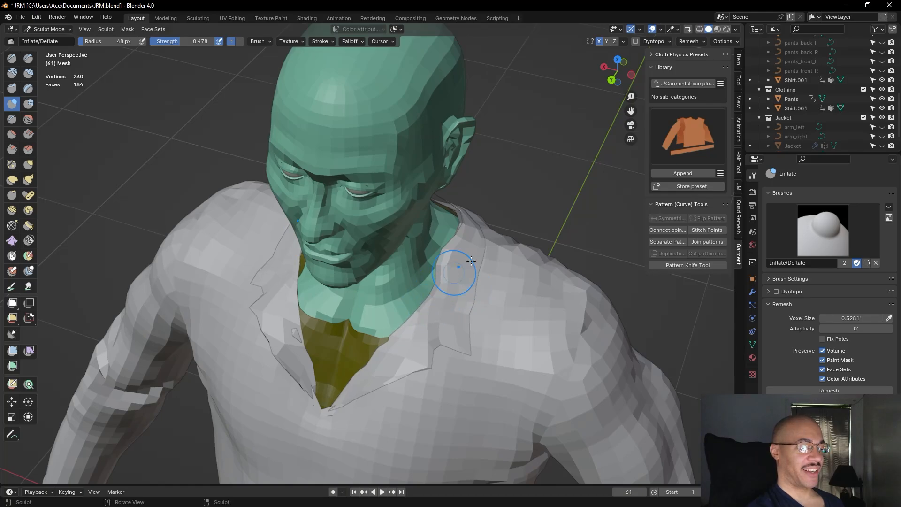
mouse_move(303, 336)
left_mouse_down()
mouse_move(294, 326)
mouse_move(296, 335)
left_mouse_up()
mouse_move(295, 334)
middle_mouse_down()
mouse_move(488, 122)
mouse_move(499, 131)
middle_mouse_up()
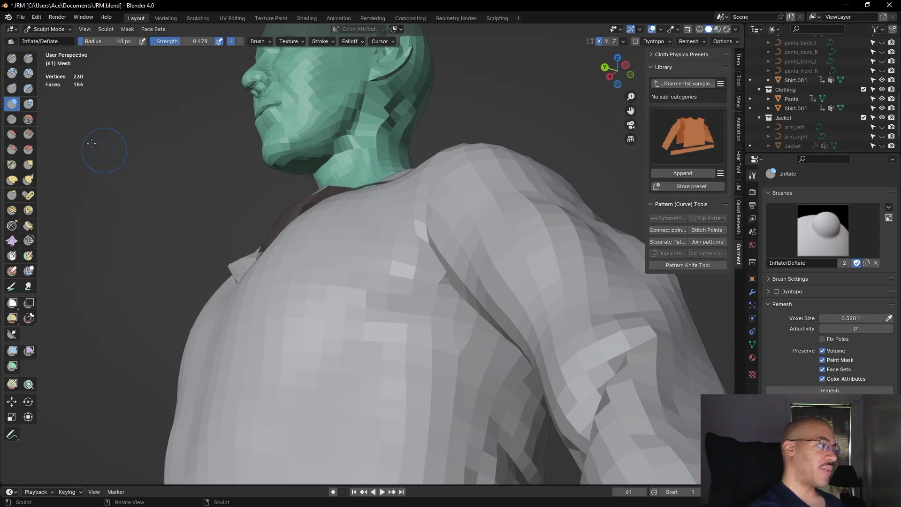
Nudge the collar's edge at the side of the neck with the Grab brush
left_click(28, 165)
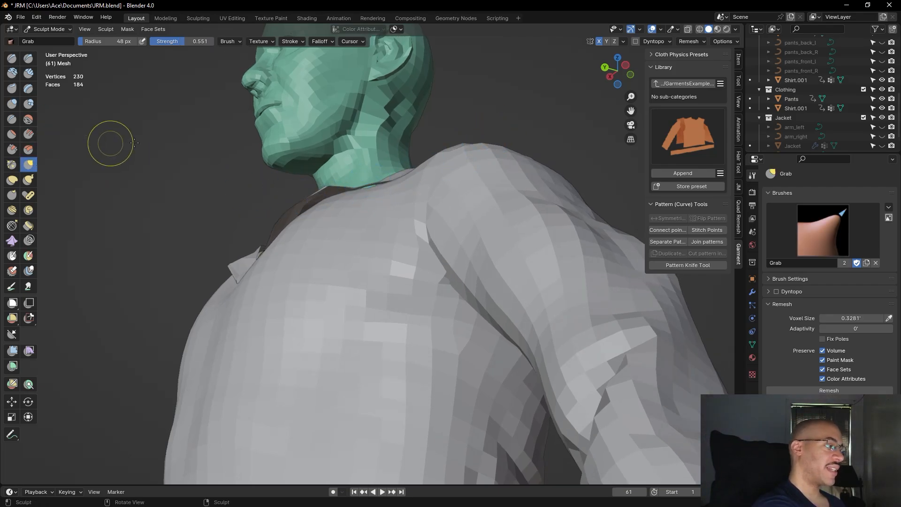
left_click(367, 186)
left_click_drag(368, 185, 368, 188)
mouse_move(369, 187)
middle_mouse_down()
mouse_move(518, 183)
mouse_move(418, 244)
middle_mouse_up()
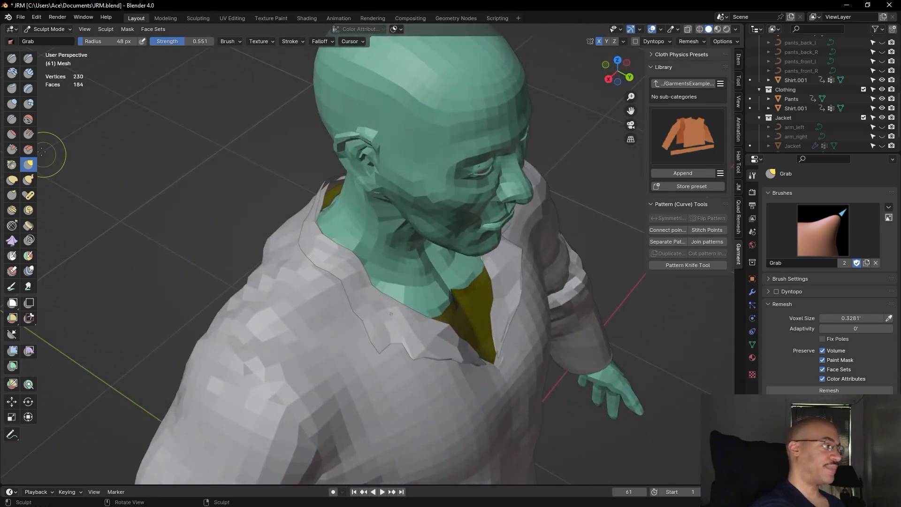
Inflate the middle of the front lapel with the Inflate/Deflate brush to cover the remaining shirt spot
key("i")
left_click_drag(391, 313, 391, 315)
middle_click_drag(391, 315, 595, 197)
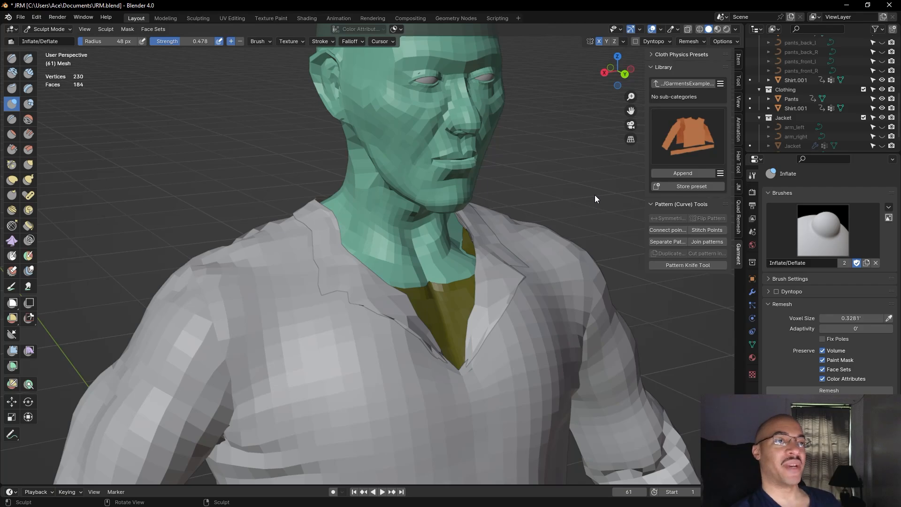
mouse_move(596, 196)
middle_mouse_down()
mouse_move(568, 183)
mouse_move(589, 197)
mouse_move(537, 217)
mouse_move(544, 193)
mouse_move(539, 211)
middle_mouse_up()
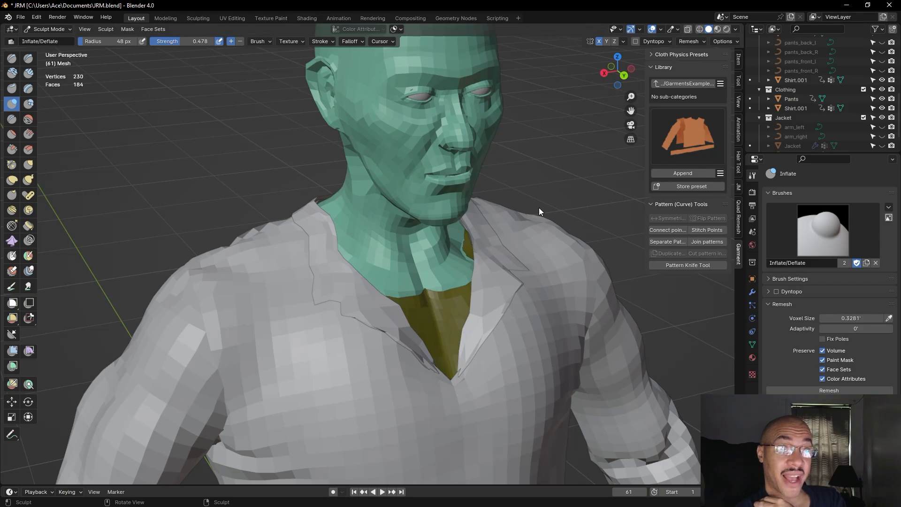
mouse_move(538, 210)
middle_mouse_down()
mouse_move(535, 113)
mouse_move(565, 127)
mouse_move(577, 122)
middle_mouse_up()
mouse_move(553, 196)
middle_mouse_down()
mouse_move(535, 236)
mouse_move(551, 203)
middle_mouse_up()
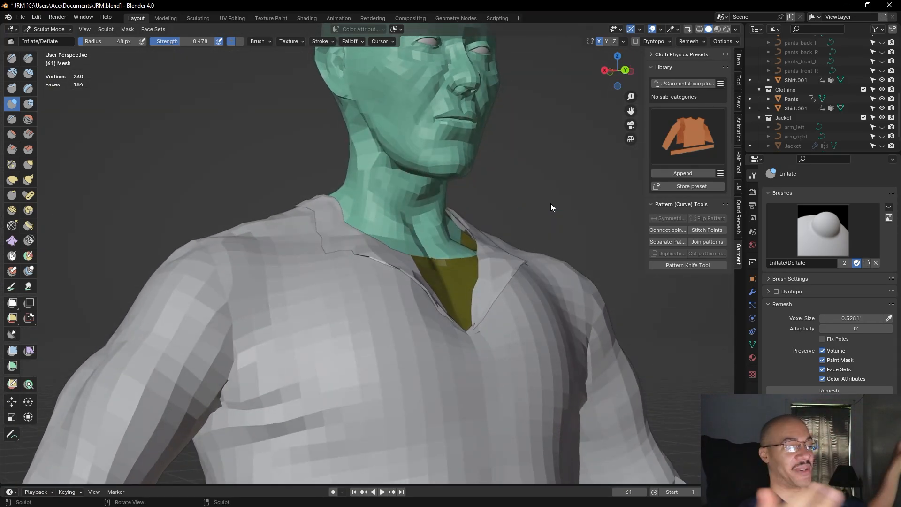
Reposition the lapels' inner edges beside the neck with the Grab brush, working from low angles on both sides
mouse_move(550, 204)
middle_mouse_down()
mouse_move(538, 180)
mouse_move(437, 208)
middle_mouse_up()
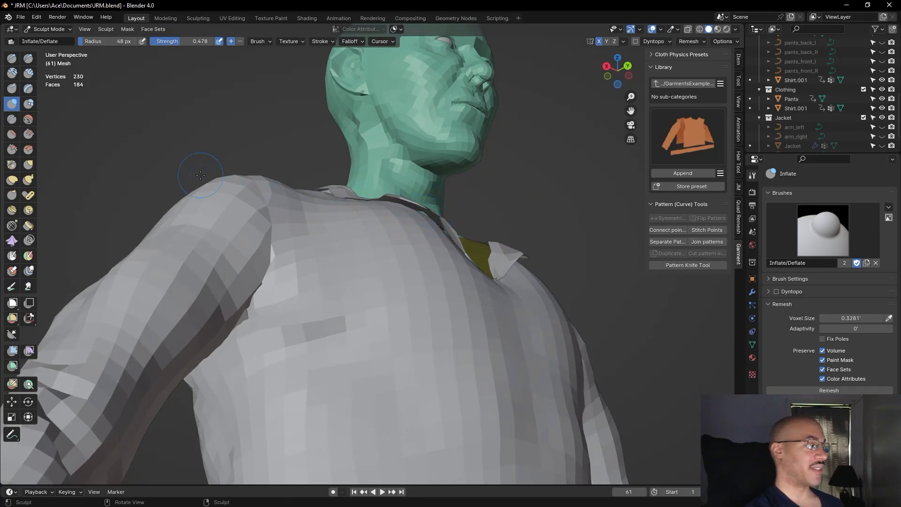
left_click(28, 165)
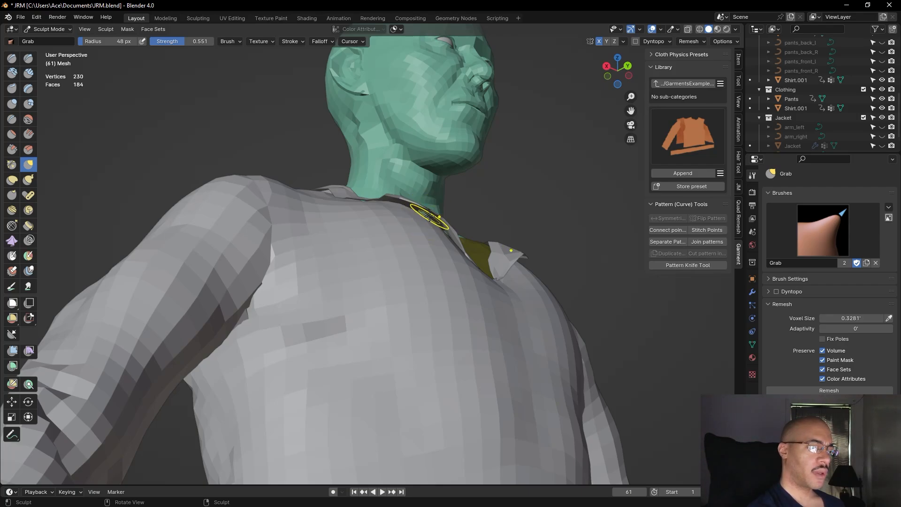
mouse_move(428, 216)
left_mouse_down()
mouse_move(422, 224)
mouse_move(449, 237)
left_mouse_up()
mouse_move(556, 203)
middle_mouse_down()
mouse_move(479, 181)
mouse_move(474, 203)
middle_mouse_up()
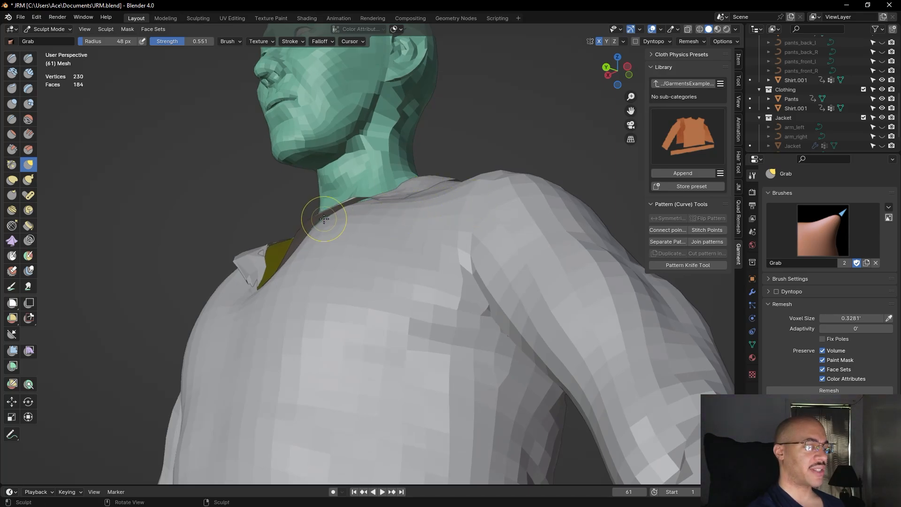
left_click_drag(476, 163, 399, 188, "alt")
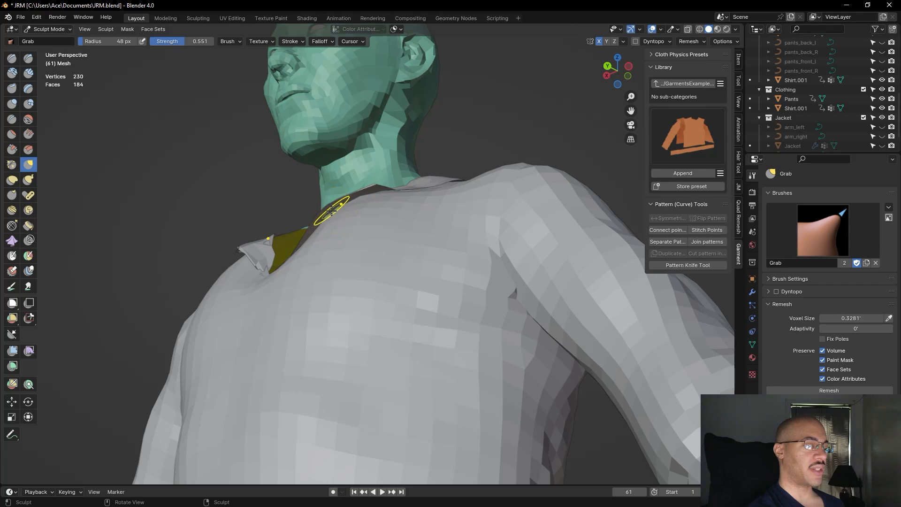
left_click_drag(332, 210, 338, 209)
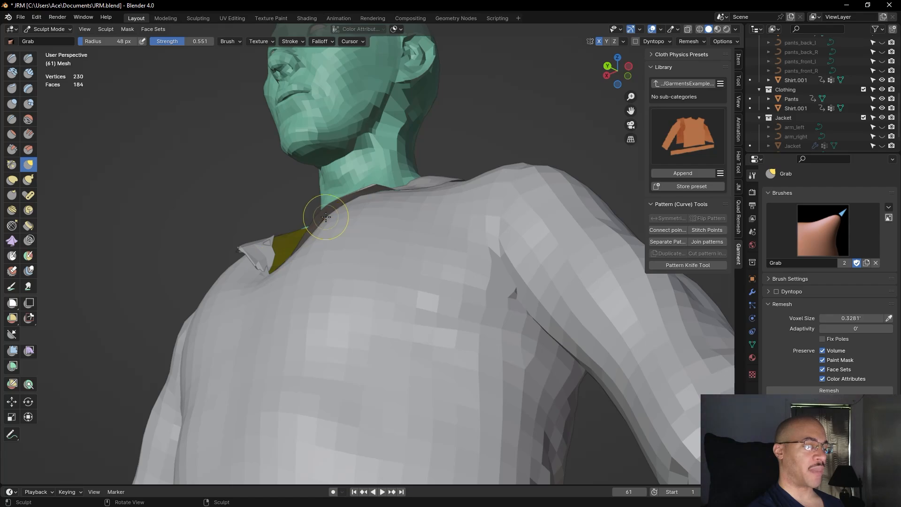
left_click_drag(326, 216, 328, 218)
mouse_move(503, 134)
middle_mouse_down()
mouse_move(492, 130)
mouse_move(506, 131)
middle_mouse_up()
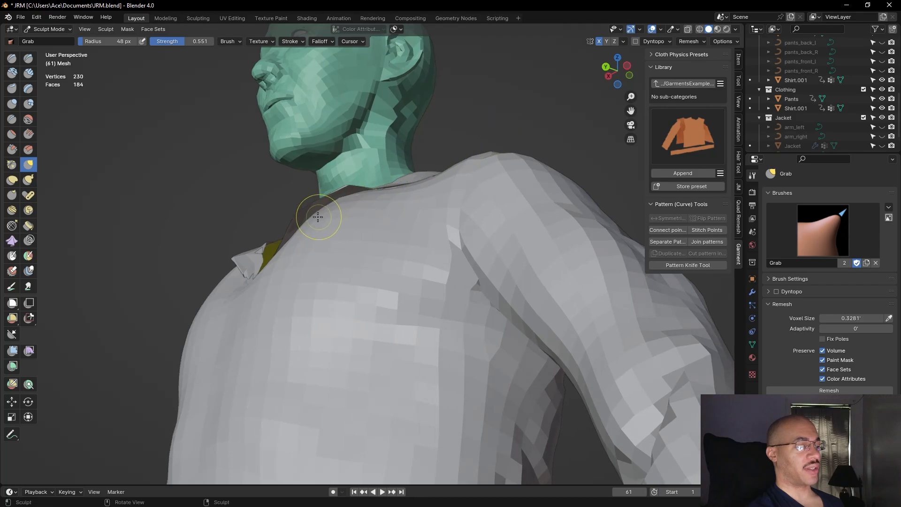
Inflate both front lapels along the V opening with the Inflate/Deflate brush where the shirt pokes through
mouse_move(450, 150)
middle_mouse_down()
mouse_move(496, 136)
mouse_move(510, 214)
mouse_move(557, 196)
mouse_move(357, 224)
middle_mouse_up()
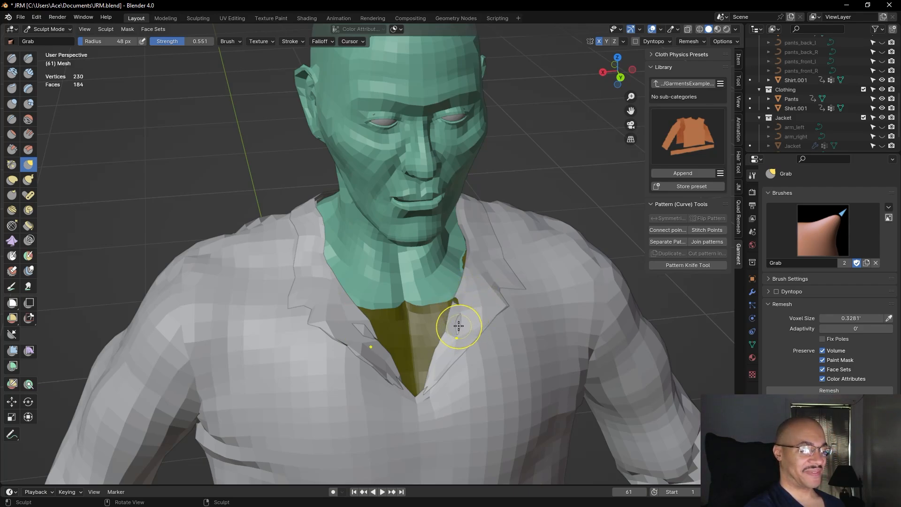
left_click(12, 104)
mouse_move(461, 315)
left_mouse_down()
mouse_move(458, 328)
mouse_move(463, 307)
mouse_move(450, 341)
mouse_move(455, 295)
left_mouse_up()
mouse_move(559, 190)
middle_mouse_down()
mouse_move(548, 158)
mouse_move(533, 160)
middle_mouse_up()
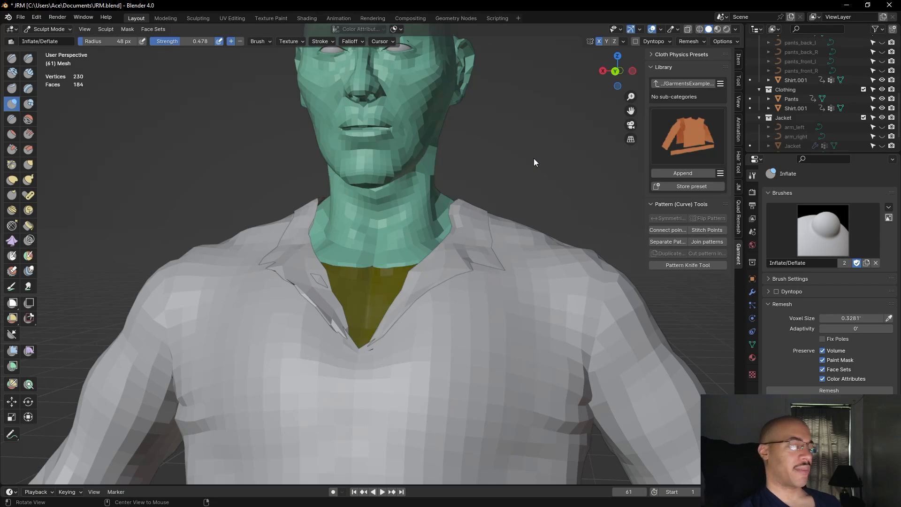
mouse_move(534, 159)
middle_mouse_down()
mouse_move(520, 243)
mouse_move(547, 174)
middle_mouse_up()
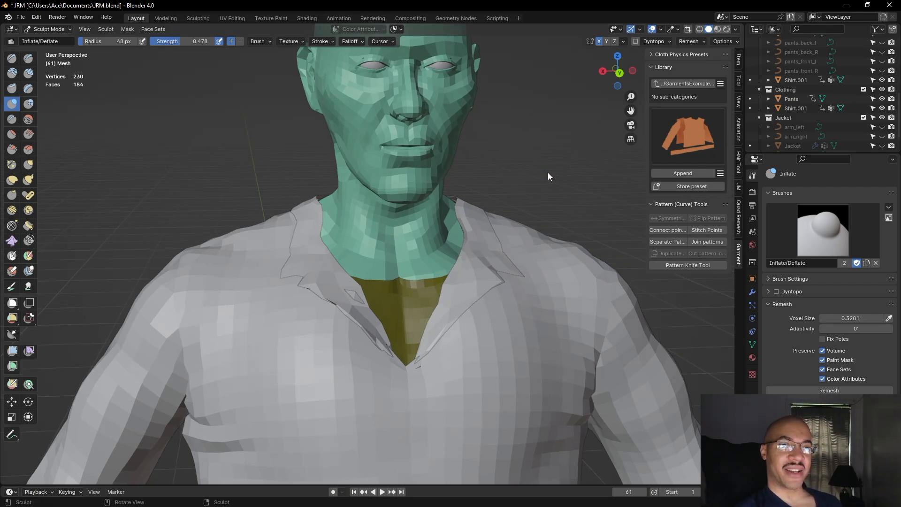
middle_click_drag(548, 175, 507, 189)
mouse_move(491, 181)
middle_mouse_down()
mouse_move(500, 188)
mouse_move(494, 179)
middle_mouse_up()
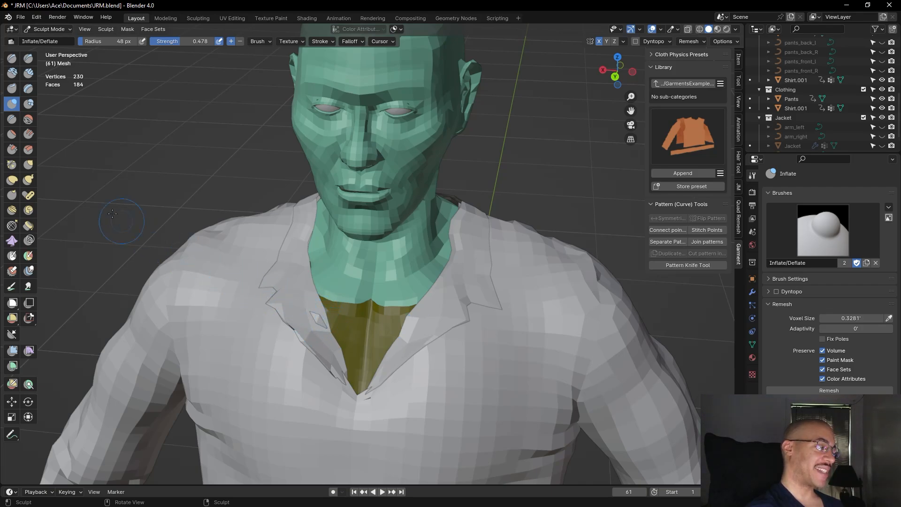
key("g")
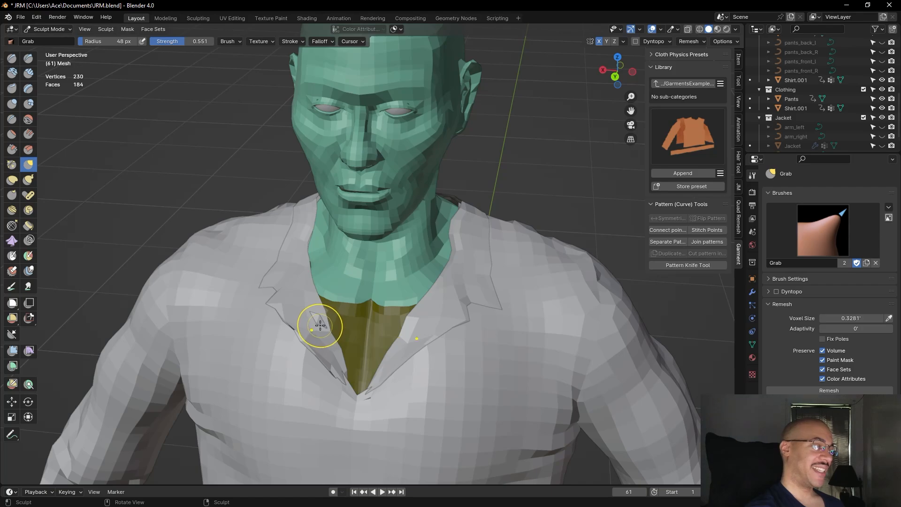
left_click(12, 103)
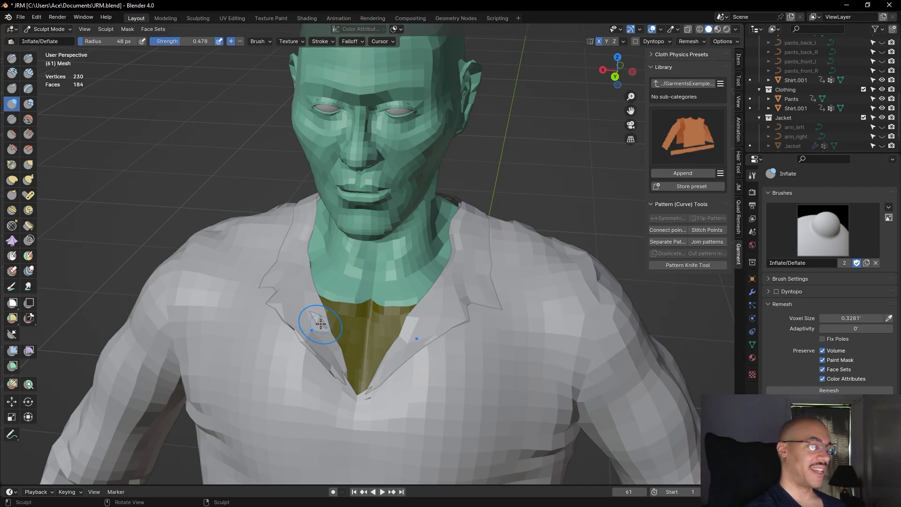
left_click_drag(321, 325, 315, 309)
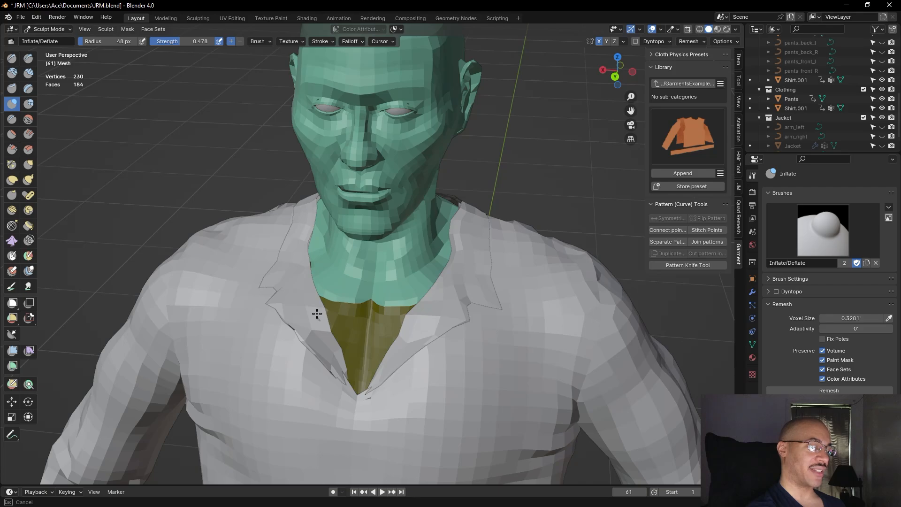
Pull the collar's lower edge at the back of the neck outward over the shirt with the Grab brush
mouse_move(319, 310)
middle_mouse_down()
mouse_move(545, 129)
mouse_move(478, 168)
middle_mouse_up()
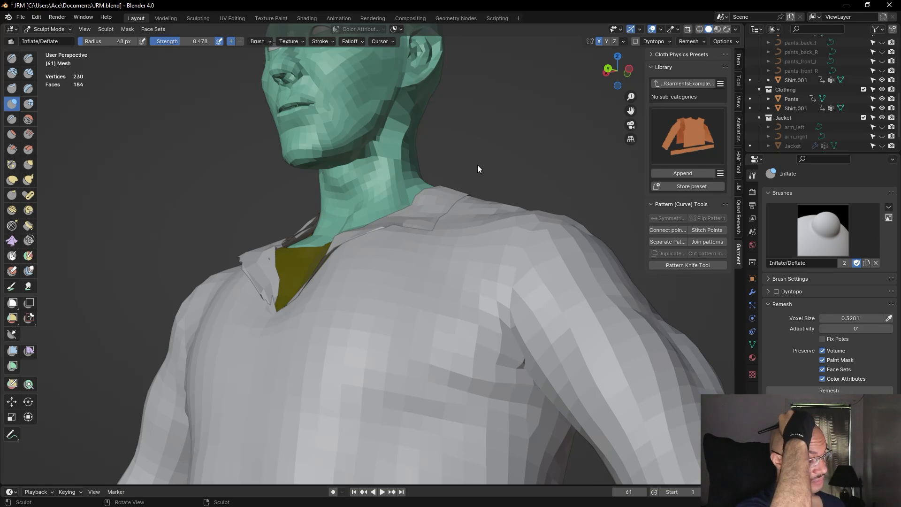
mouse_move(519, 151)
middle_mouse_down()
mouse_move(532, 231)
mouse_move(396, 196)
mouse_move(375, 188)
mouse_move(362, 165)
middle_mouse_up()
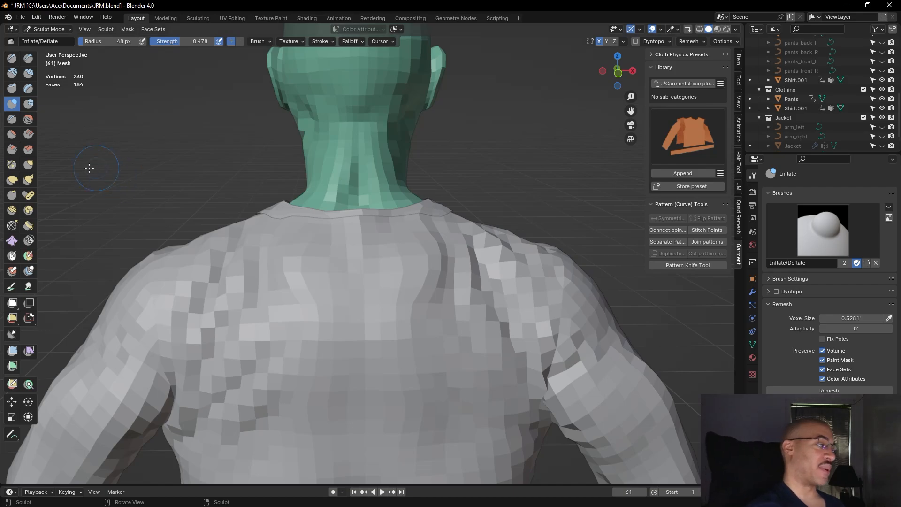
left_click(28, 165)
middle_click_drag(501, 150, 485, 236)
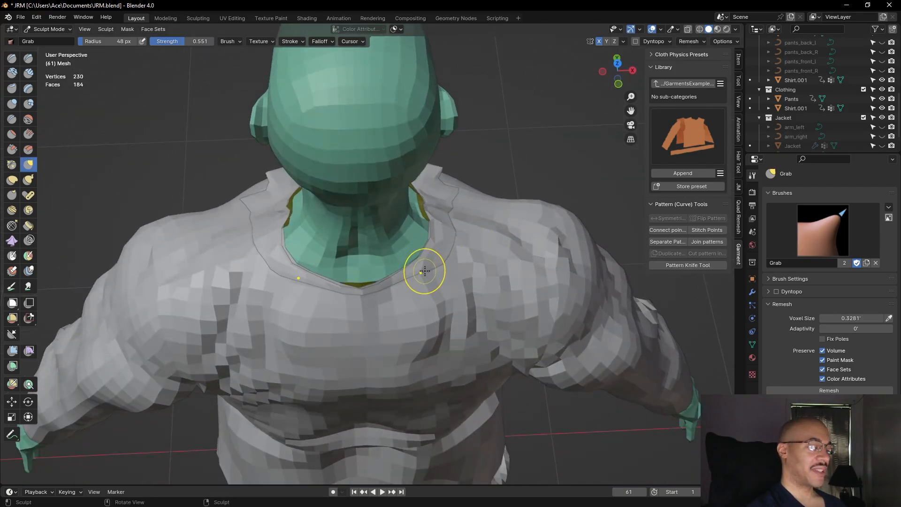
left_click_drag(424, 271, 412, 283)
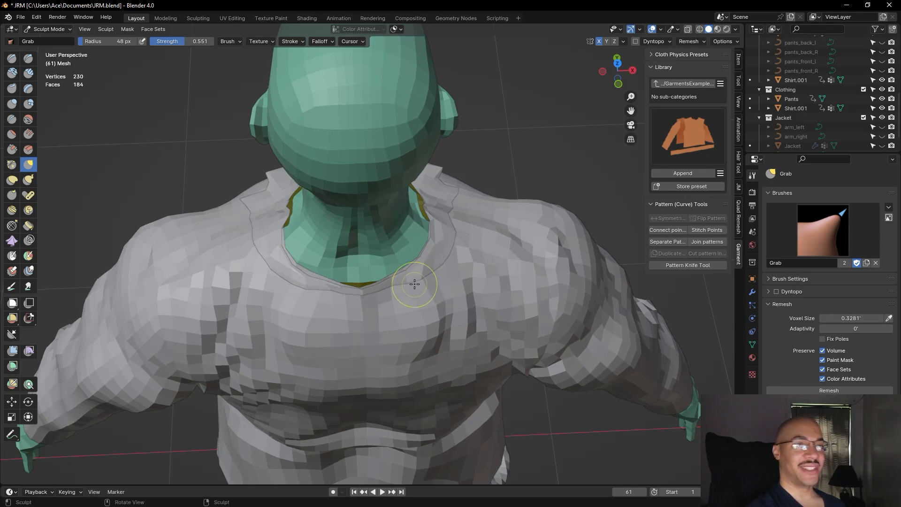
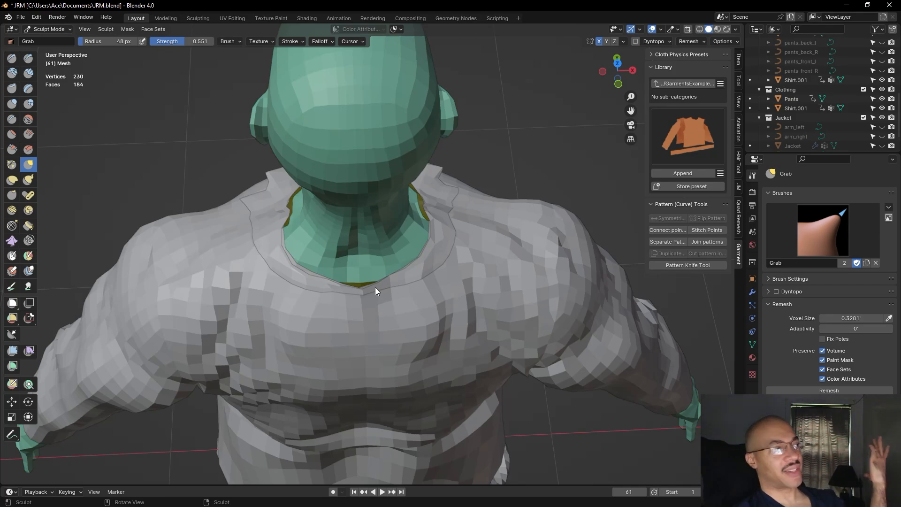
mouse_move(492, 147)
middle_mouse_down()
mouse_move(505, 156)
mouse_move(546, 147)
mouse_move(432, 238)
middle_mouse_up()
left_click_drag(345, 298, 322, 293)
left_click_drag(322, 293, 325, 295)
left_click_drag(330, 297, 369, 295)
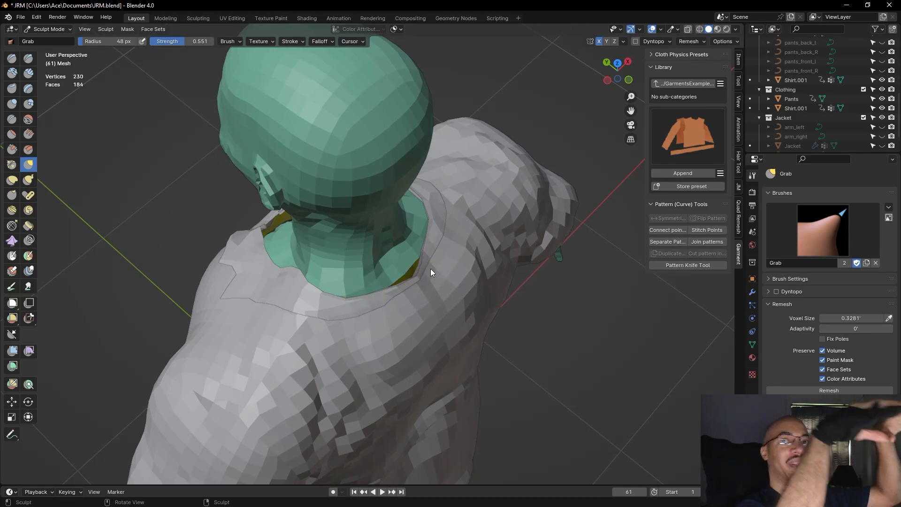
Nudge the middle of the front lapel with the Grab brush and inflate it over the protruding shirt spot
mouse_move(502, 159)
middle_mouse_down()
mouse_move(503, 76)
mouse_move(512, 98)
mouse_move(631, 158)
mouse_move(606, 184)
middle_mouse_up()
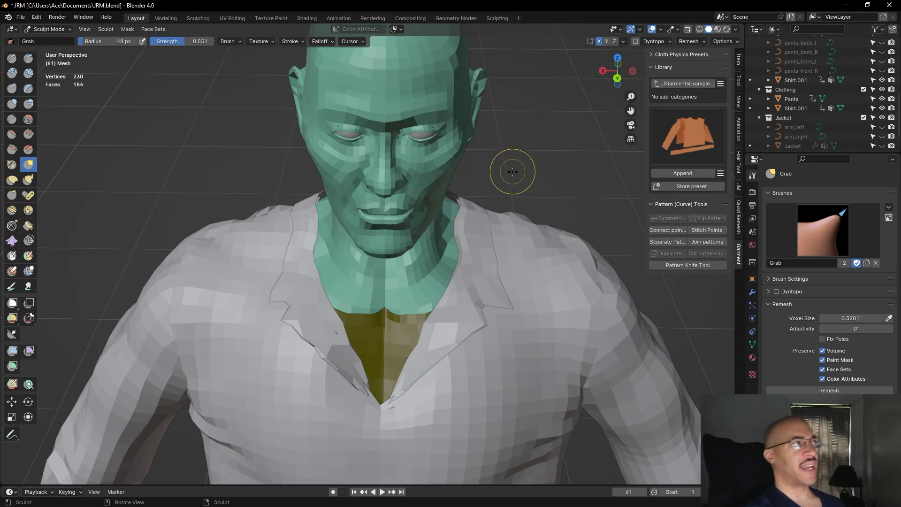
mouse_move(507, 178)
middle_mouse_down()
mouse_move(513, 163)
mouse_move(521, 164)
mouse_move(509, 160)
mouse_move(512, 151)
middle_mouse_up()
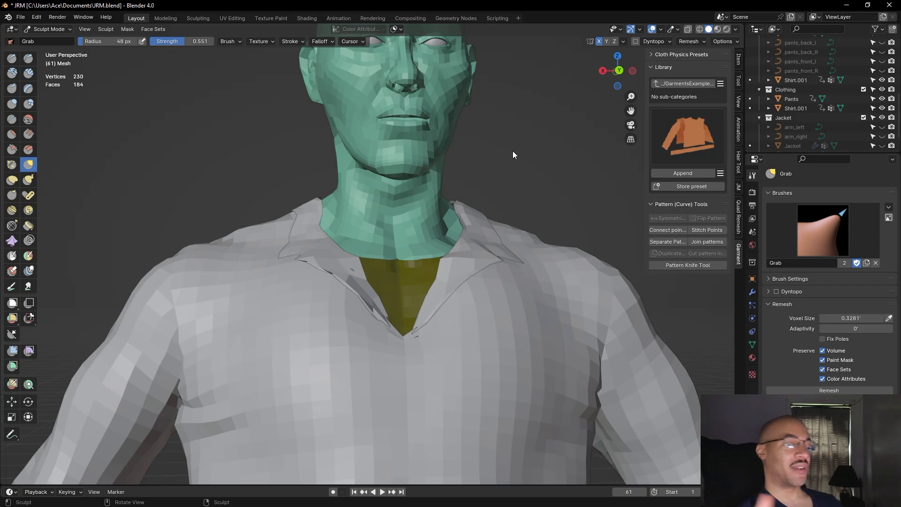
middle_click_drag(513, 151, 522, 181)
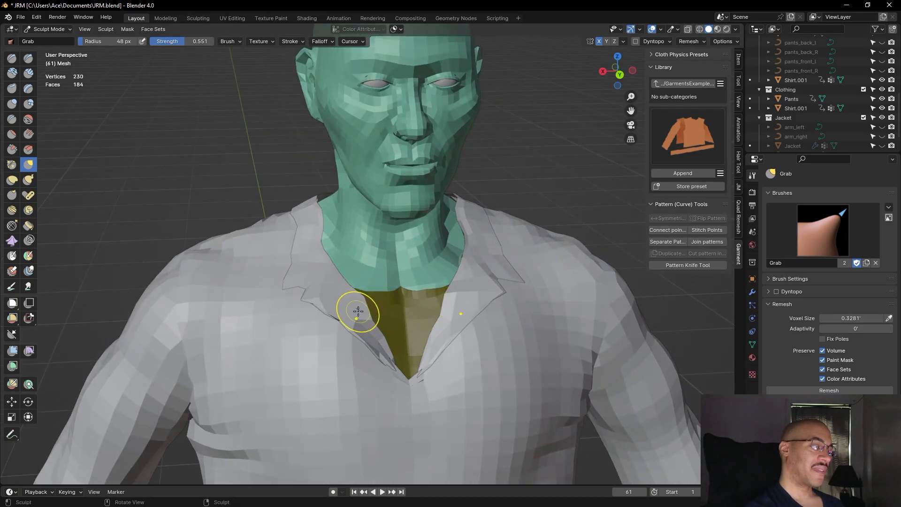
mouse_move(356, 312)
left_mouse_down()
mouse_move(354, 299)
mouse_move(358, 311)
left_mouse_up()
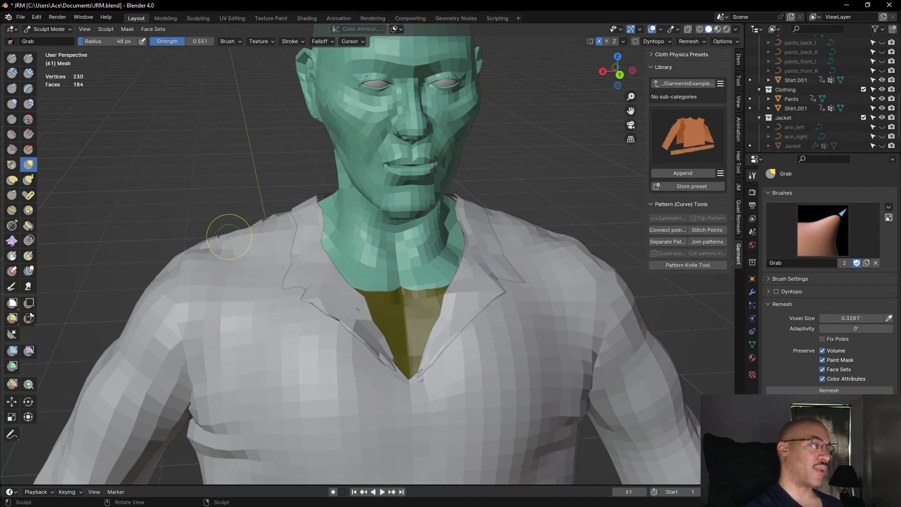
key("i")
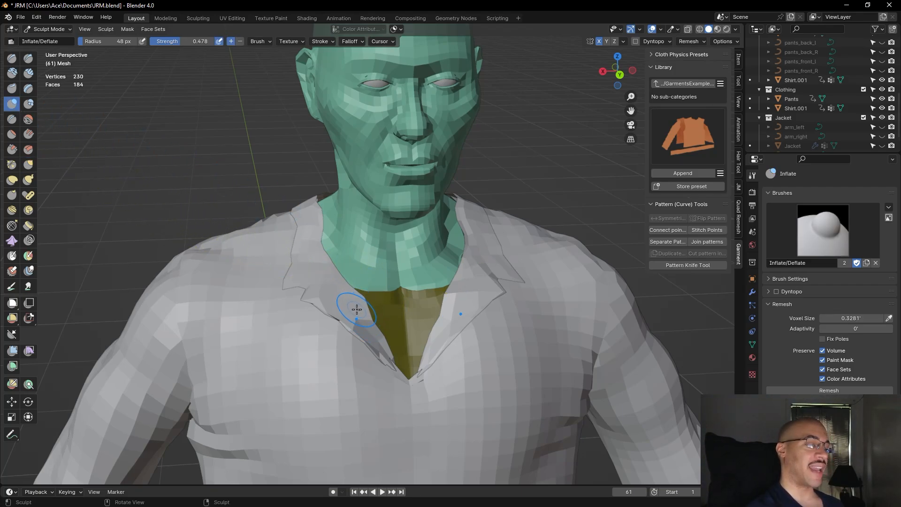
left_click_drag(357, 308, 358, 310)
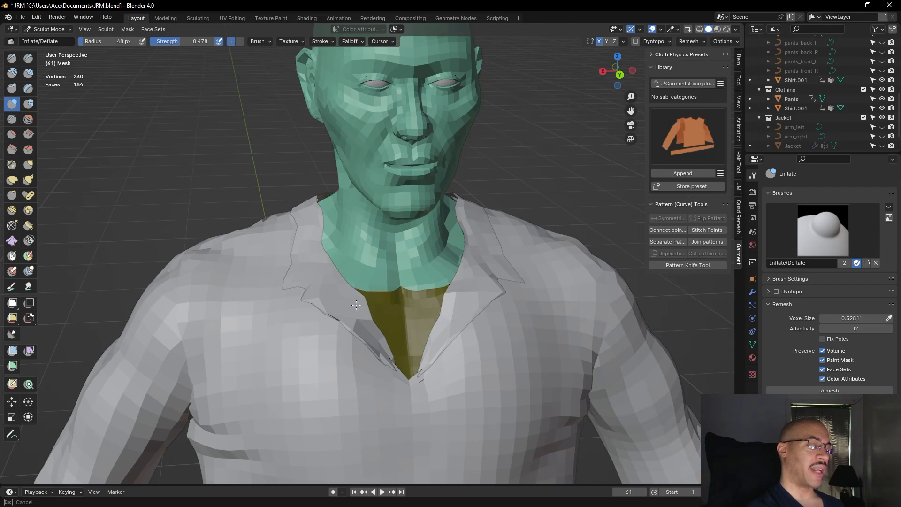
left_click_drag(359, 315, 367, 290)
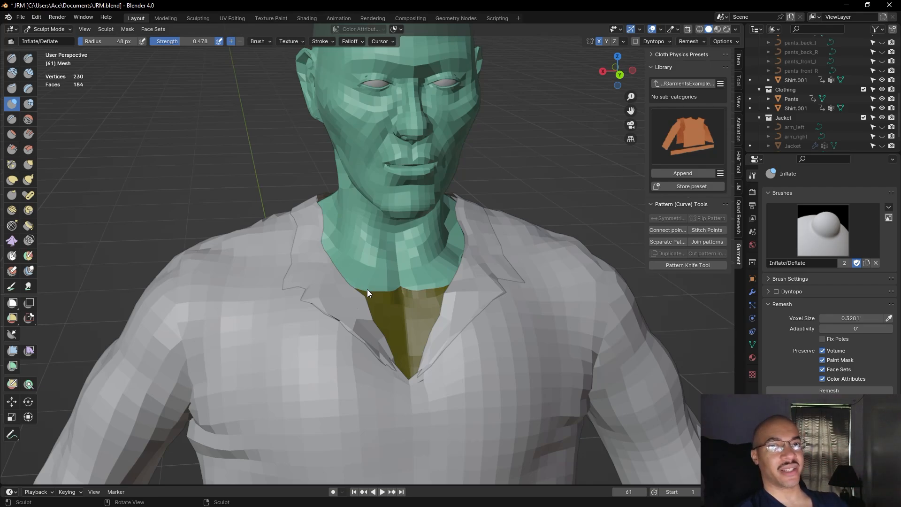
Reshape the lapel's inner edge below the neck with the Grab brush from a low side angle
mouse_move(367, 289)
middle_mouse_down()
mouse_move(493, 174)
mouse_move(500, 123)
mouse_move(386, 132)
middle_mouse_up()
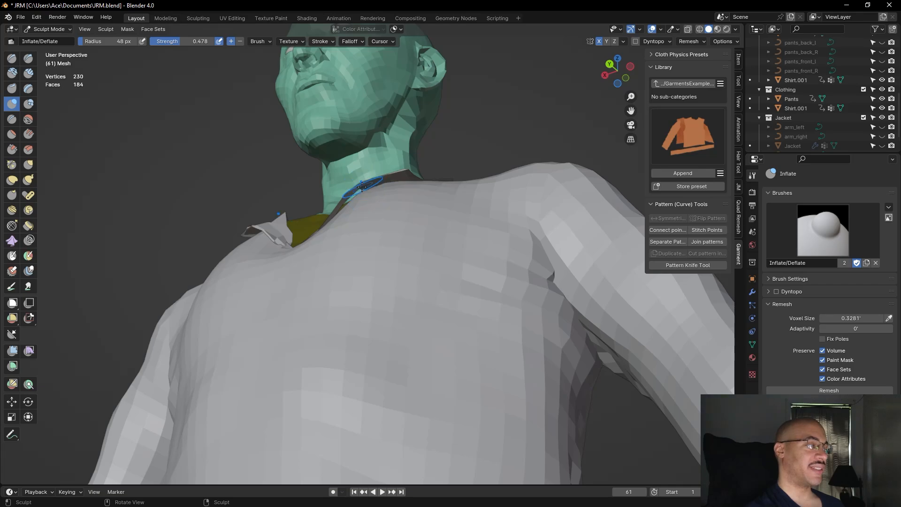
key("g")
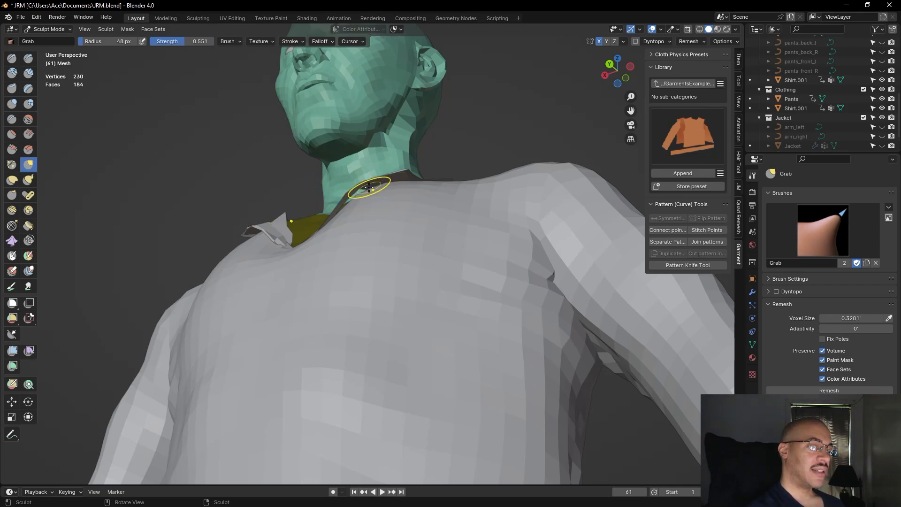
mouse_move(368, 187)
left_mouse_down()
mouse_move(363, 202)
mouse_move(355, 190)
mouse_move(362, 203)
left_mouse_up()
middle_click_drag(362, 203, 499, 219)
left_click(12, 104)
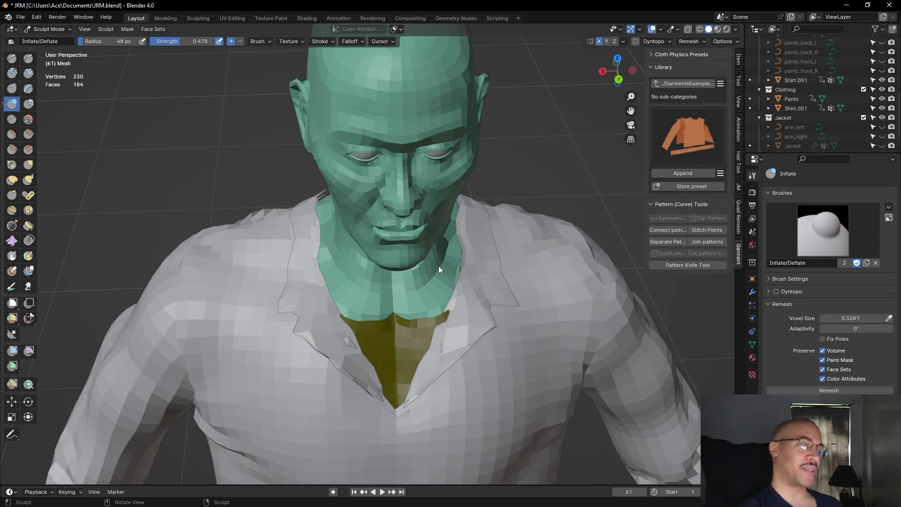
middle_click_drag(438, 266, 538, 146)
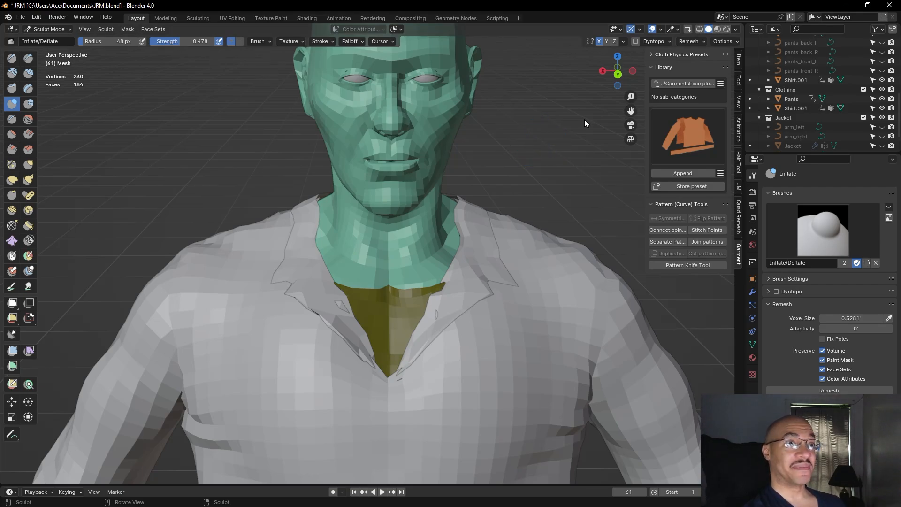
mouse_move(525, 168)
middle_mouse_down()
mouse_move(552, 172)
mouse_move(556, 159)
mouse_move(537, 174)
middle_mouse_up()
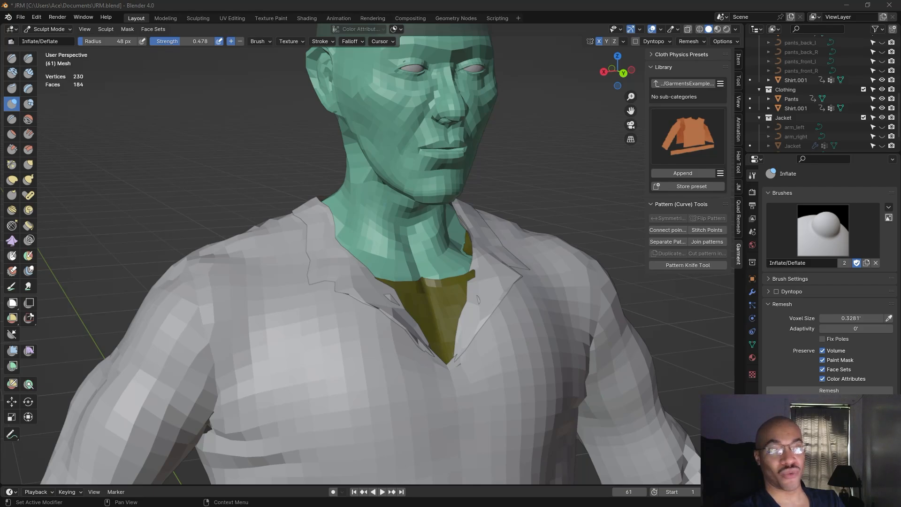
Build up the front lapel beside the V opening with a Clay Strips stroke
middle_click_drag(532, 183, 532, 209)
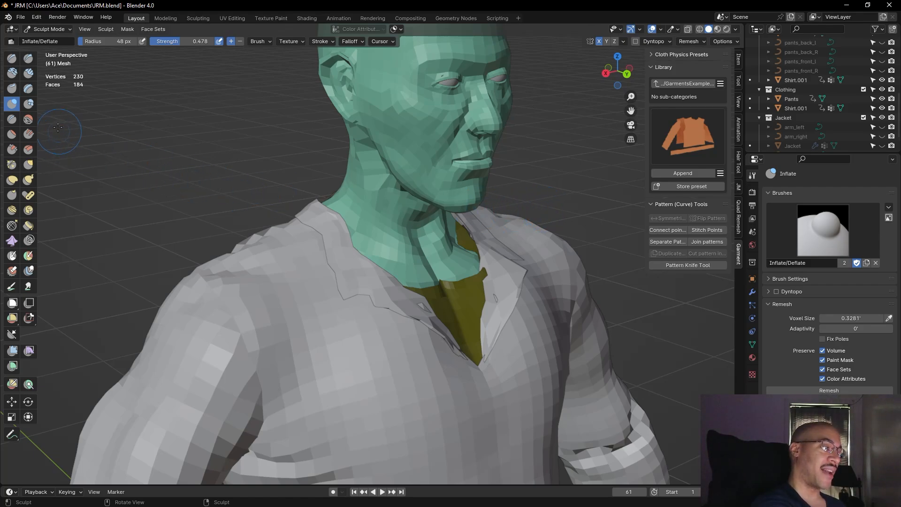
left_click(29, 73)
mouse_move(495, 317)
left_mouse_down()
mouse_move(499, 281)
mouse_move(495, 310)
mouse_move(513, 286)
left_mouse_up()
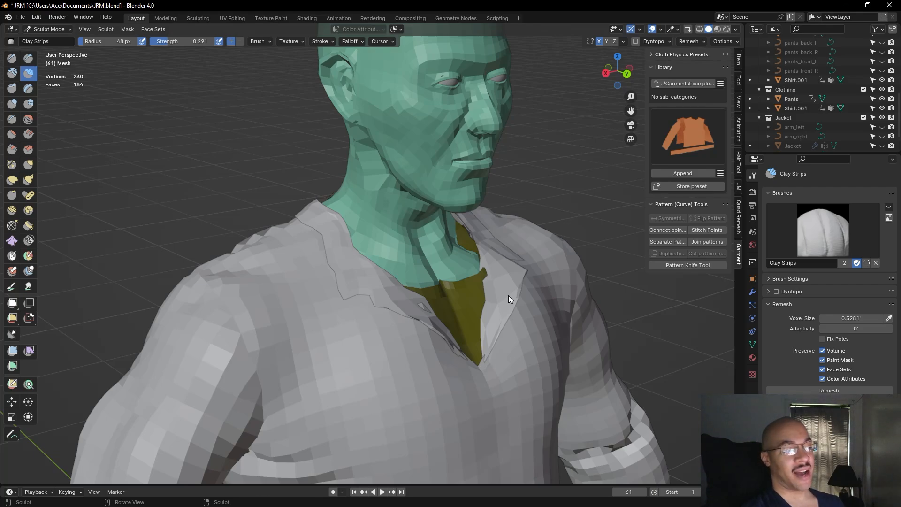
Cover the shirt spots poking through the front lapels down to the V tip with Clay Strips strokes
middle_click_drag(508, 295, 513, 177)
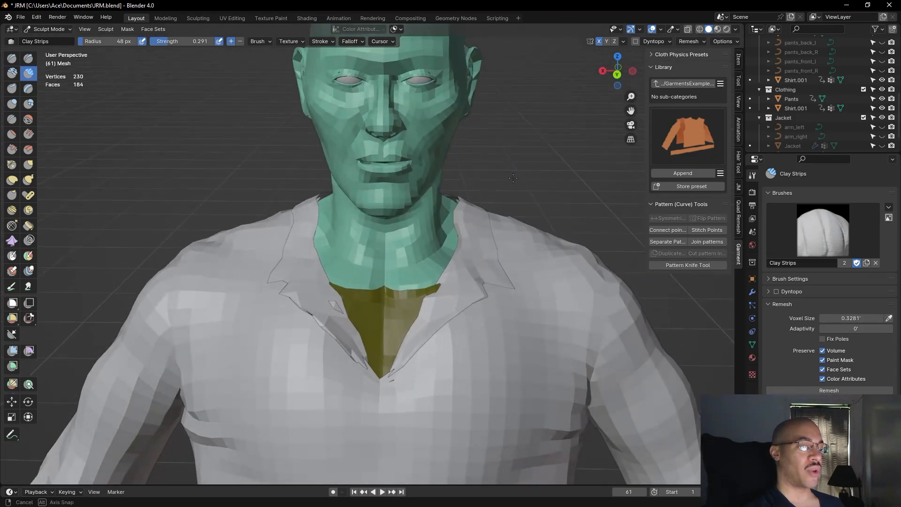
mouse_move(334, 307)
left_mouse_down()
mouse_move(342, 314)
mouse_move(331, 292)
mouse_move(352, 324)
mouse_move(333, 301)
mouse_move(329, 317)
left_mouse_up()
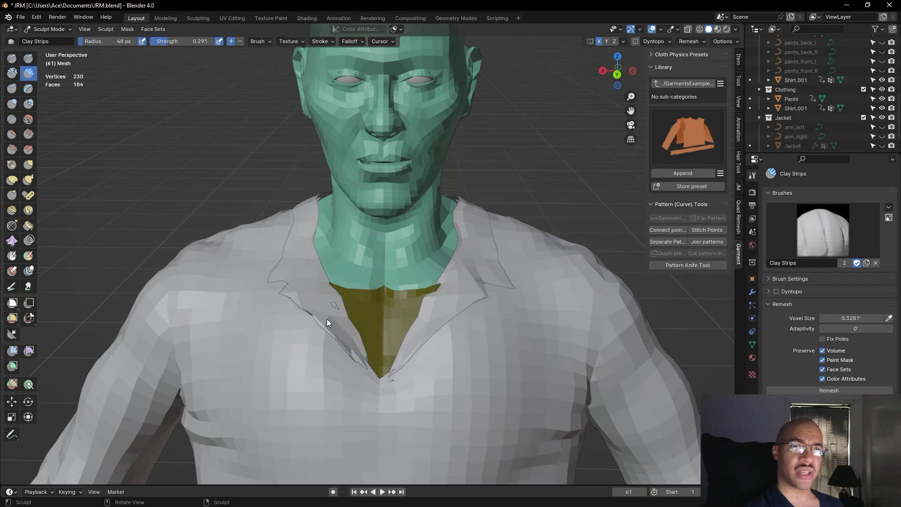
mouse_move(334, 305)
left_mouse_down()
mouse_move(373, 376)
mouse_move(362, 362)
mouse_move(366, 371)
left_mouse_up()
mouse_move(542, 207)
middle_mouse_down()
mouse_move(507, 157)
mouse_move(434, 328)
middle_mouse_up()
mouse_move(430, 338)
left_mouse_down()
mouse_move(397, 352)
mouse_move(404, 341)
mouse_move(378, 381)
left_mouse_up()
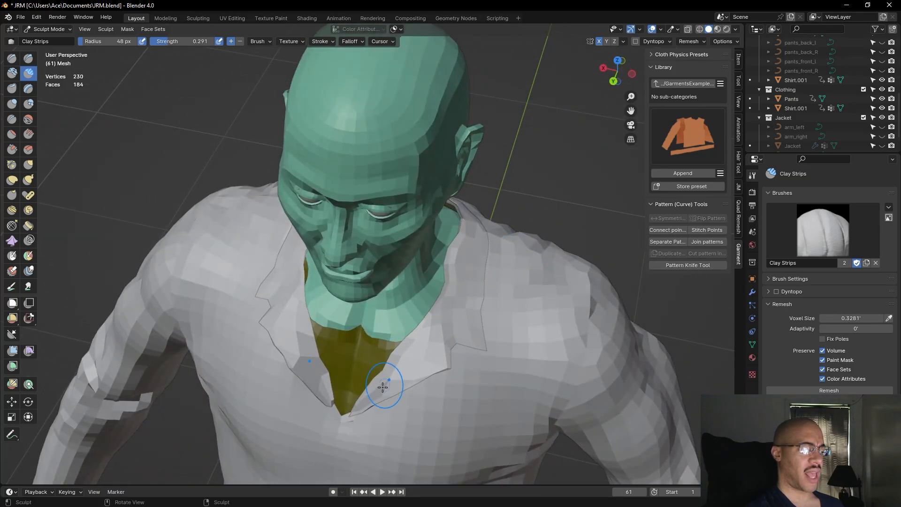
middle_click_drag(497, 284, 515, 164)
mouse_move(355, 205)
left_mouse_down()
mouse_move(341, 219)
mouse_move(374, 198)
left_mouse_up()
Adjust the collar's lower edge across the back of the neck from above with the Grab brush
mouse_move(572, 124)
middle_mouse_down()
mouse_move(606, 172)
mouse_move(593, 191)
mouse_move(596, 185)
middle_mouse_up()
mouse_move(584, 192)
middle_mouse_down()
mouse_move(543, 243)
mouse_move(52, 166)
middle_mouse_up()
key("g")
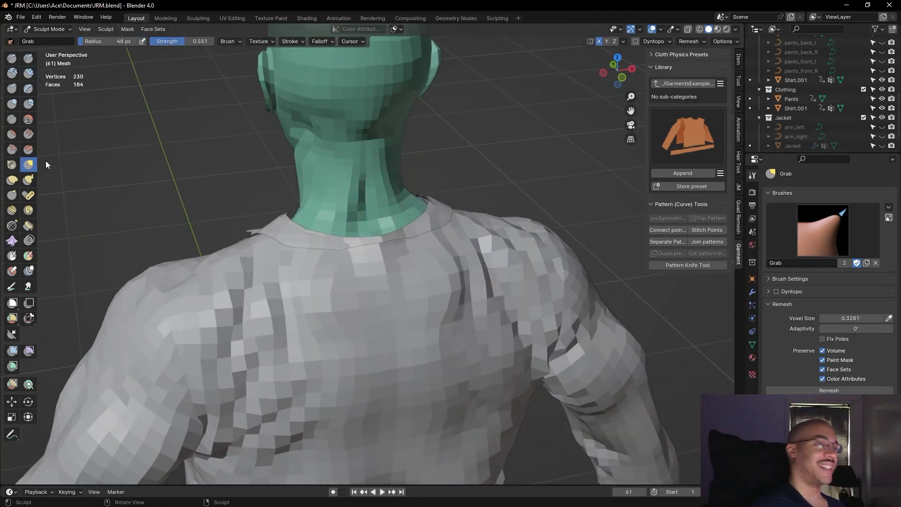
middle_click_drag(46, 160, 429, 242)
mouse_move(412, 267)
left_mouse_down()
mouse_move(353, 285)
mouse_move(355, 271)
mouse_move(322, 261)
left_mouse_up()
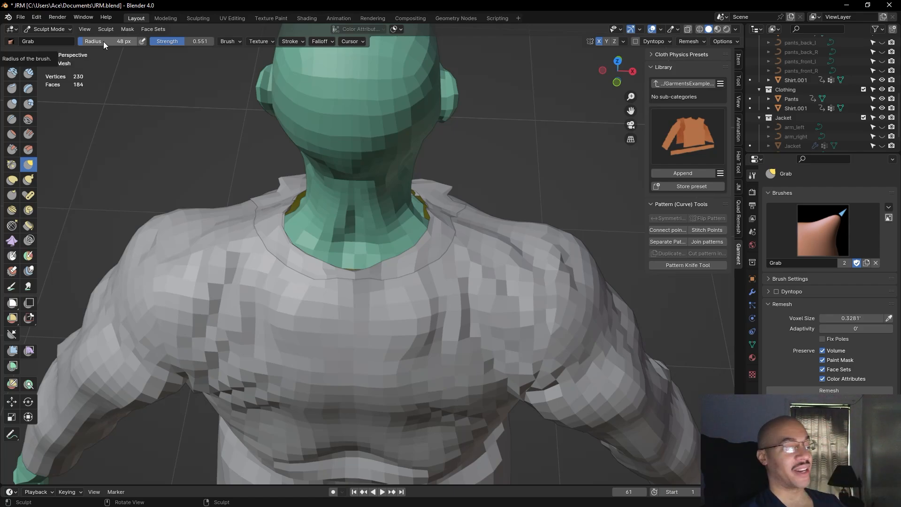
Pull the collar at the back of the neck over the protruding shirt faces with short Grab strokes
mouse_move(508, 169)
middle_mouse_down()
mouse_move(559, 201)
mouse_move(580, 191)
mouse_move(601, 203)
mouse_move(547, 202)
mouse_move(505, 138)
mouse_move(499, 147)
middle_mouse_up()
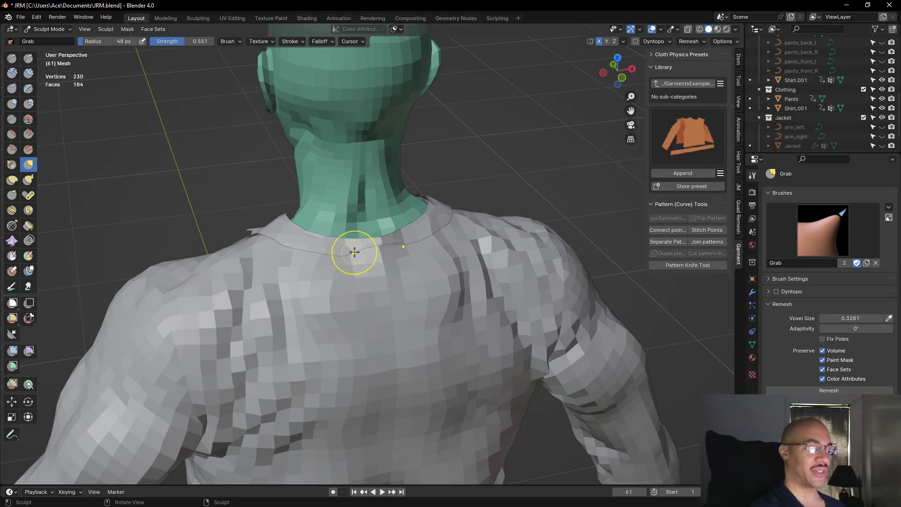
left_click_drag(353, 252, 384, 245)
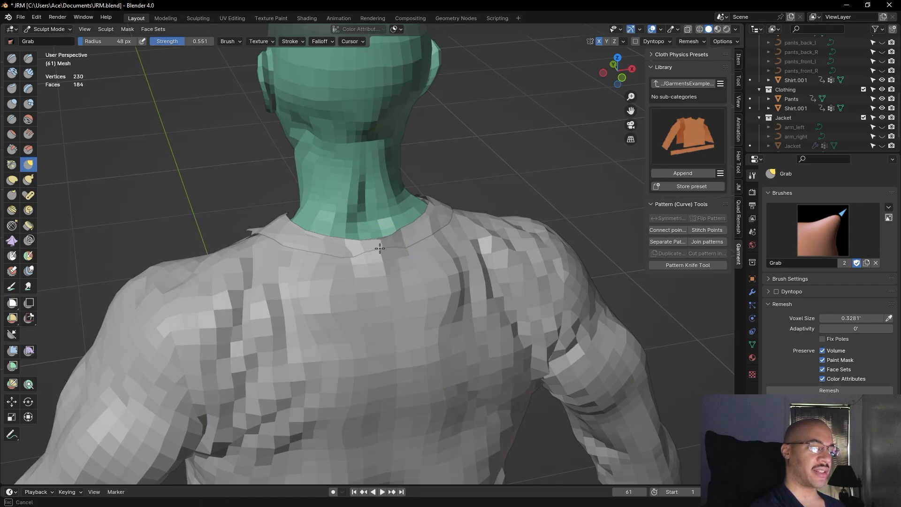
mouse_move(384, 248)
left_mouse_down()
mouse_move(358, 257)
mouse_move(384, 249)
mouse_move(382, 258)
mouse_move(382, 243)
mouse_move(363, 245)
mouse_move(363, 238)
left_mouse_up()
left_click_drag(362, 241, 363, 237)
middle_click_drag(528, 172, 517, 181)
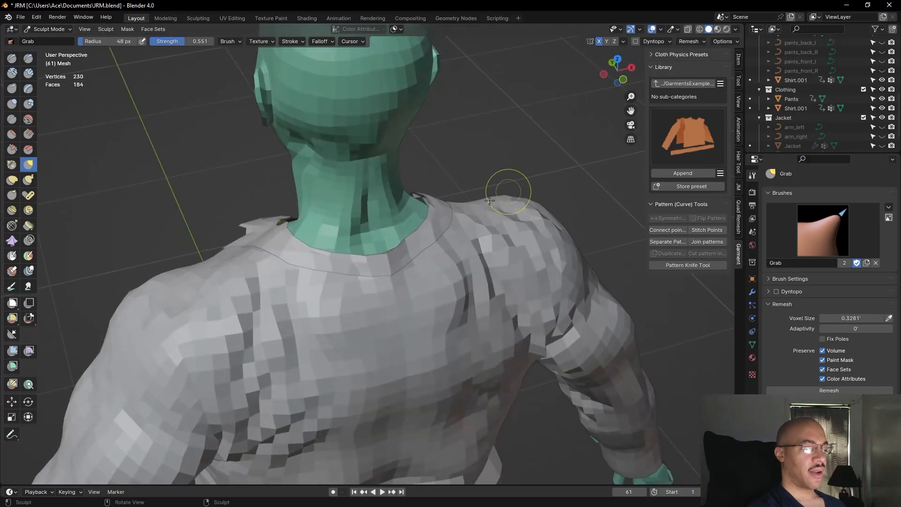
left_click_drag(327, 272, 316, 273)
Inspect the collar and the whole outfit from the front, side, below and back
mouse_move(476, 177)
left_mouse_down("alt")
mouse_move(450, 160)
mouse_move(430, 177)
left_mouse_up("alt")
mouse_move(513, 177)
left_mouse_down("alt")
mouse_move(556, 215)
mouse_move(555, 167)
mouse_move(545, 192)
mouse_move(469, 205)
mouse_move(548, 230)
mouse_move(428, 269)
mouse_move(317, 284)
left_mouse_up("alt")
scroll(531, 235, "down", 3)
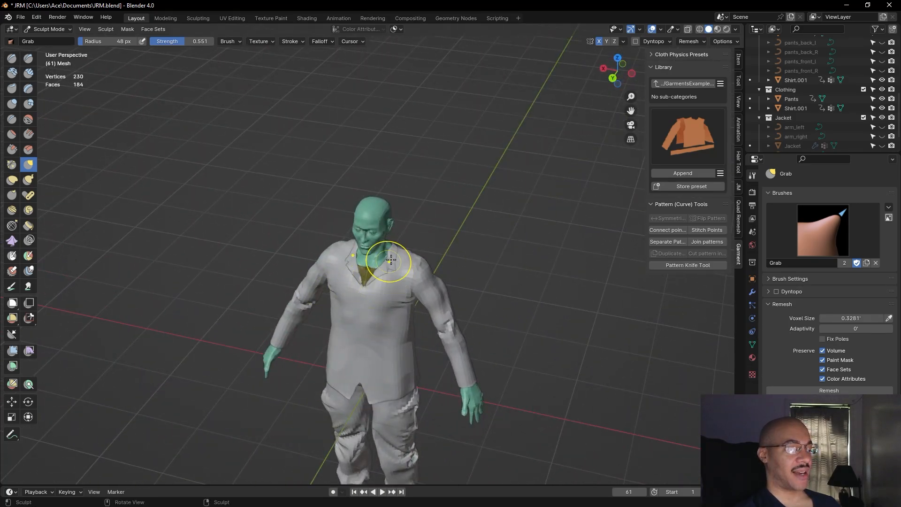
mouse_move(396, 238)
left_mouse_down("alt")
mouse_move(436, 206)
mouse_move(474, 221)
mouse_move(451, 198)
mouse_move(423, 213)
mouse_move(404, 209)
mouse_move(447, 154)
mouse_move(604, 172)
mouse_move(423, 152)
mouse_move(450, 130)
left_mouse_up("alt")
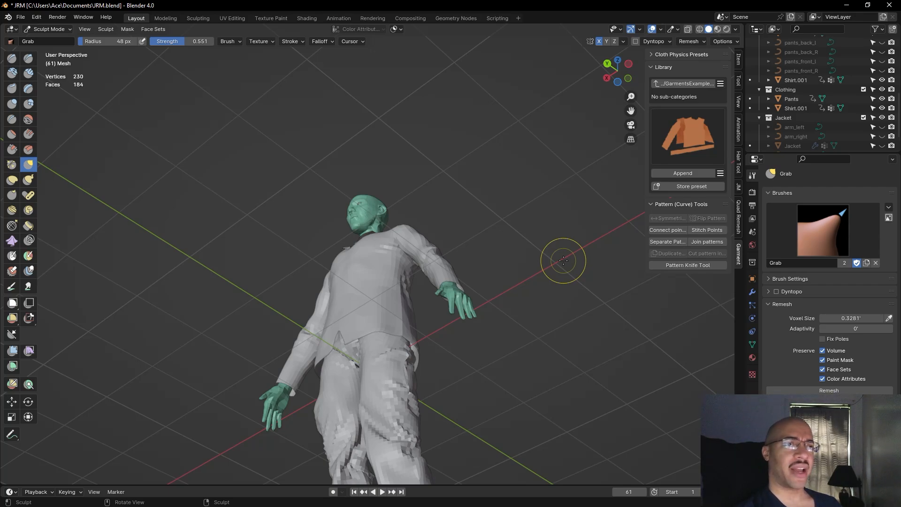
middle_click_drag(495, 185, 442, 269)
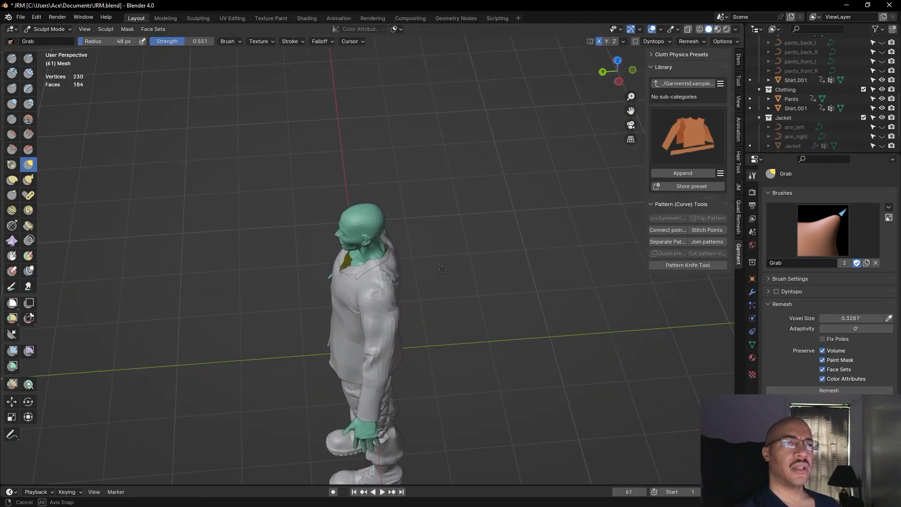
mouse_move(442, 269)
middle_mouse_down()
mouse_move(535, 250)
mouse_move(542, 272)
middle_mouse_up()
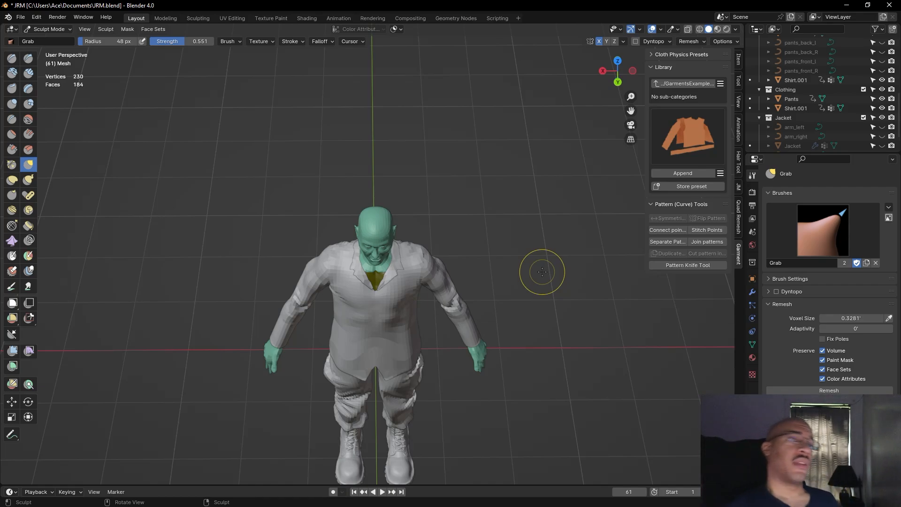
mouse_move(542, 272)
middle_mouse_down()
mouse_move(533, 223)
mouse_move(451, 216)
mouse_move(344, 256)
mouse_move(334, 205)
middle_mouse_up()
scroll(528, 208, "up", 4)
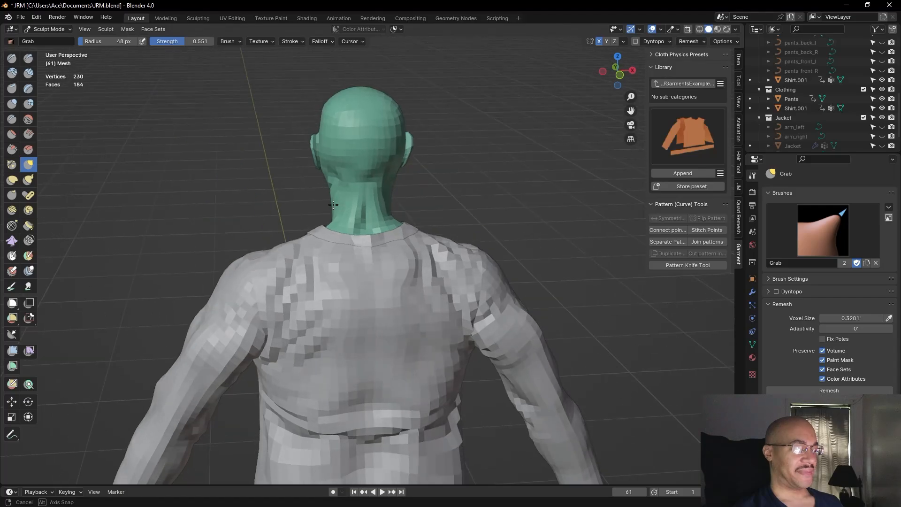
Pull the collar's edge between the shoulder and the nape with the Grab brush
mouse_move(476, 195)
middle_mouse_down()
mouse_move(491, 247)
mouse_move(548, 212)
middle_mouse_up()
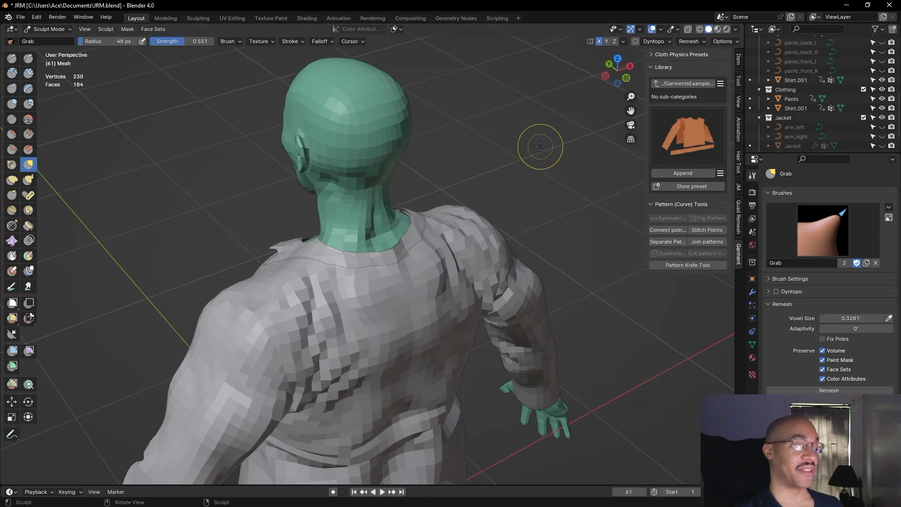
mouse_move(539, 147)
middle_mouse_down()
mouse_move(584, 157)
mouse_move(567, 163)
middle_mouse_up()
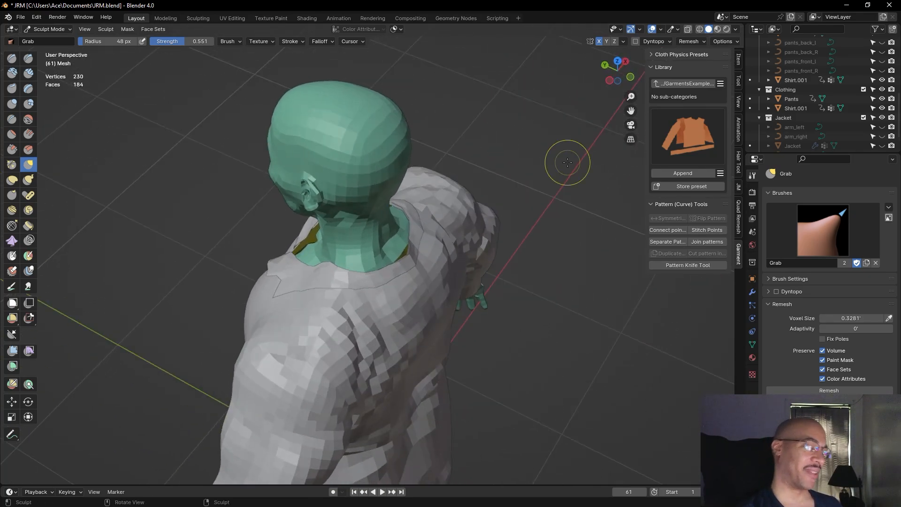
mouse_move(352, 287)
left_mouse_down()
mouse_move(332, 287)
mouse_move(345, 280)
mouse_move(365, 291)
mouse_move(413, 265)
left_mouse_up()
Nudge the lapels' lower ends at the V tip with the Grab brush
middle_click_drag(537, 185, 480, 160)
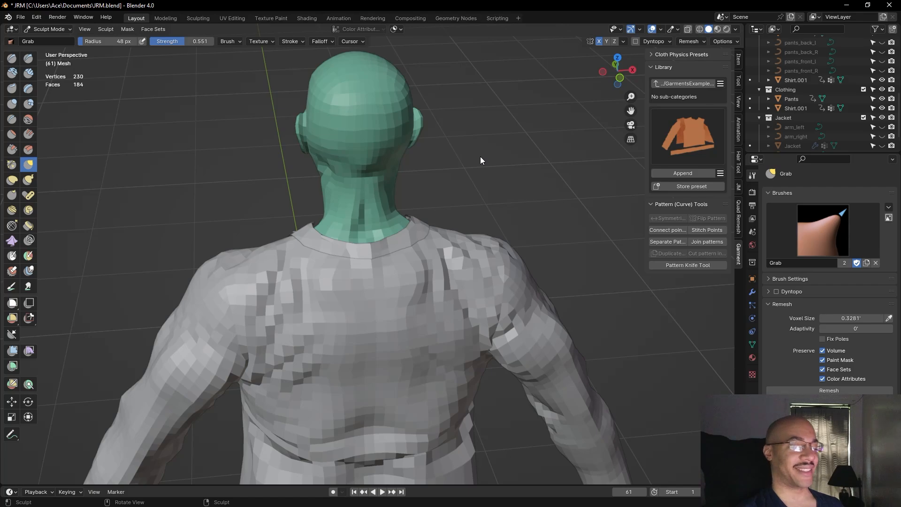
mouse_move(473, 155)
middle_mouse_down("alt")
mouse_move(463, 150)
mouse_move(502, 161)
mouse_move(557, 160)
mouse_move(577, 187)
middle_mouse_up("alt")
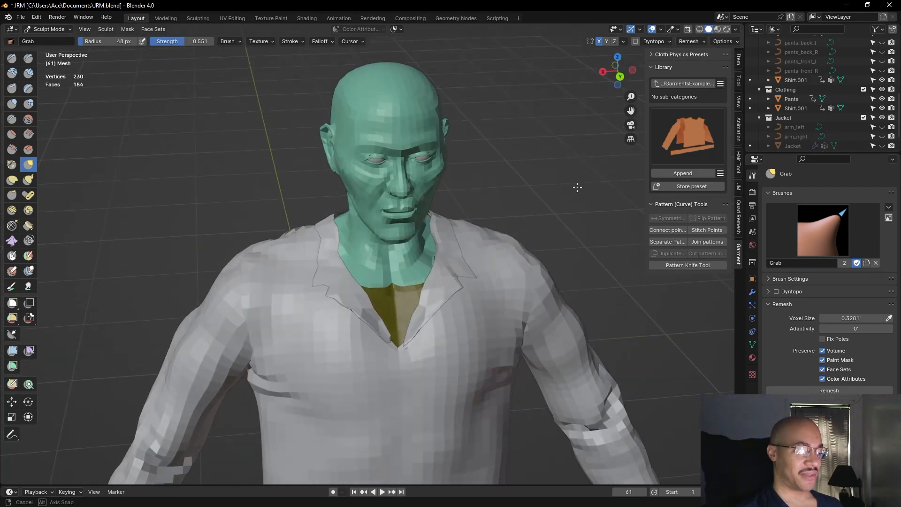
left_click_drag(388, 338, 390, 339)
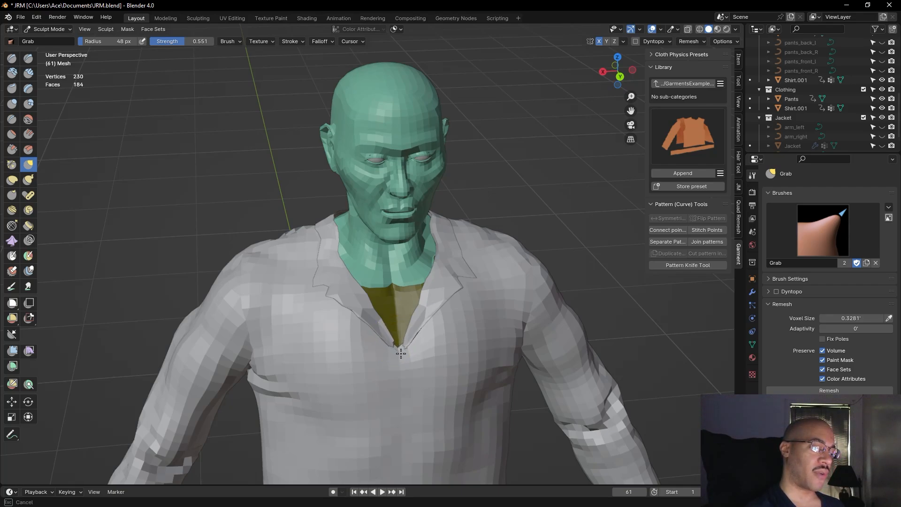
left_click_drag(412, 366, 420, 364)
Check the collar's profile from several sides and nudge its edge at the nape with the Grab brush
mouse_move(528, 206)
left_mouse_down("alt")
mouse_move(519, 194)
mouse_move(486, 190)
left_mouse_up("alt")
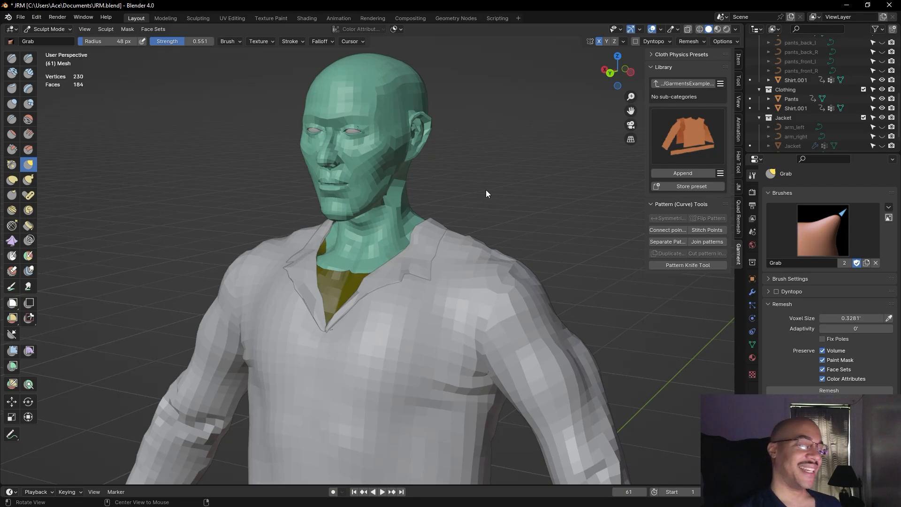
key("KP_3")
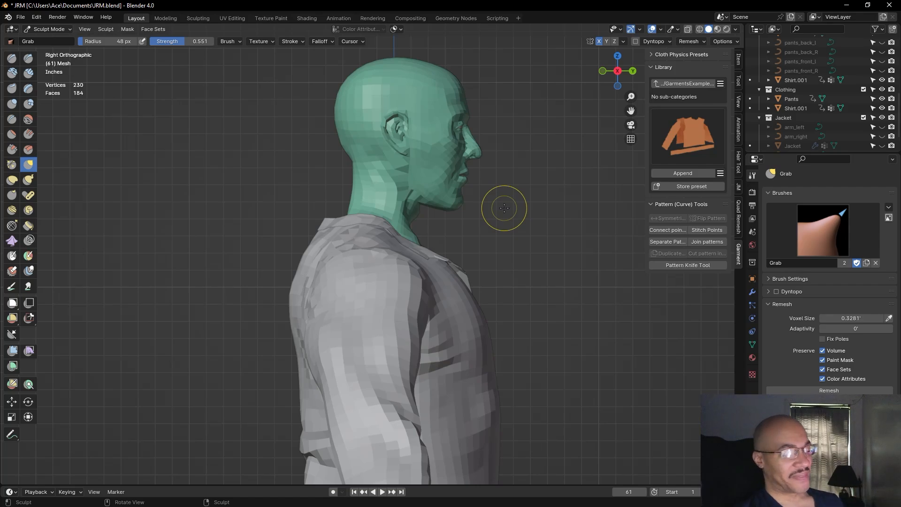
middle_click_drag(504, 208, 608, 202)
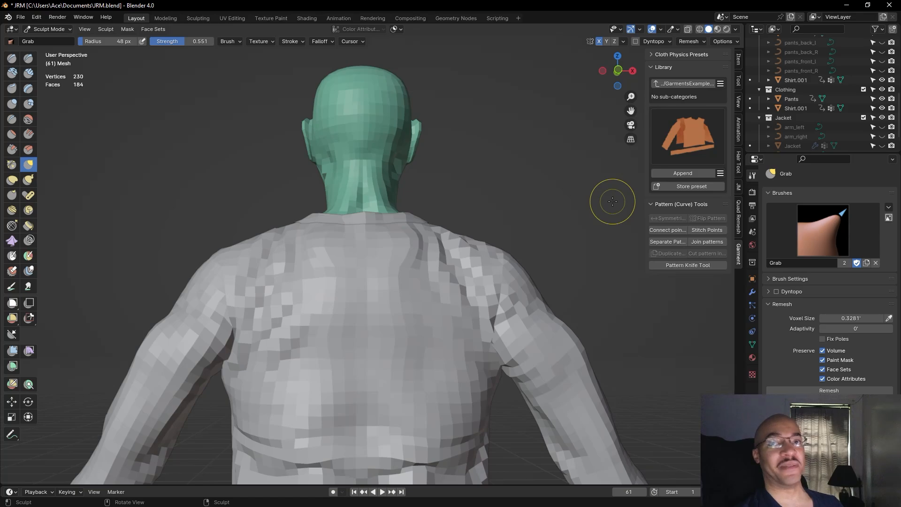
mouse_move(549, 189)
middle_mouse_down()
mouse_move(455, 200)
mouse_move(254, 197)
mouse_move(357, 188)
mouse_move(279, 171)
middle_mouse_up()
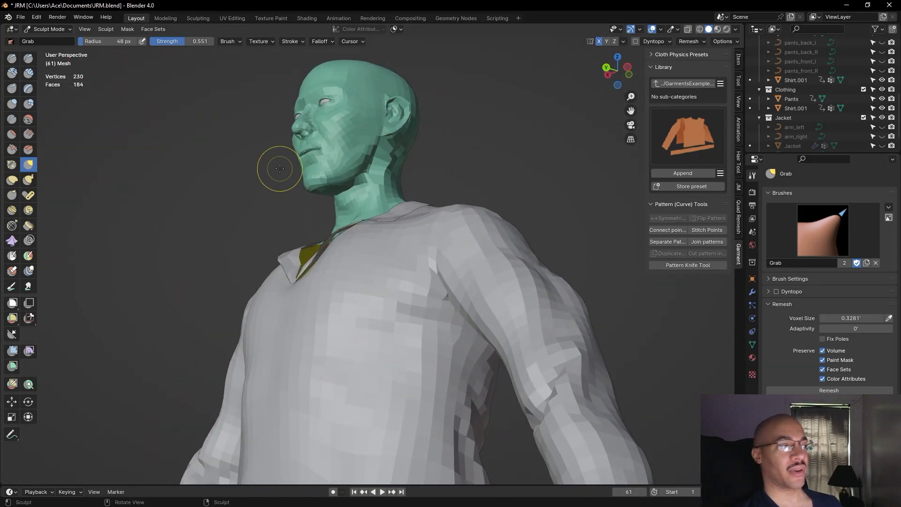
middle_click_drag(250, 184, 378, 221)
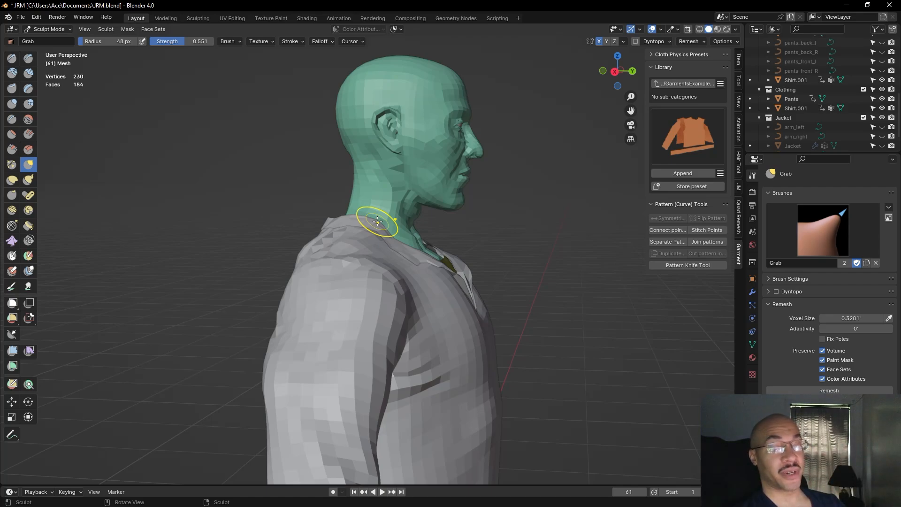
mouse_move(326, 204)
middle_mouse_down()
mouse_move(158, 177)
mouse_move(152, 160)
mouse_move(443, 257)
mouse_move(429, 214)
mouse_move(527, 199)
mouse_move(598, 169)
mouse_move(582, 162)
middle_mouse_up()
left_click_drag(337, 224, 341, 224)
Shift the collar's inner edge behind the neck with small Grab strokes from a top view
mouse_move(467, 201)
middle_mouse_down()
mouse_move(505, 270)
mouse_move(602, 229)
mouse_move(446, 240)
mouse_move(374, 209)
mouse_move(462, 291)
mouse_move(474, 268)
mouse_move(501, 282)
mouse_move(415, 313)
mouse_move(418, 300)
middle_mouse_up()
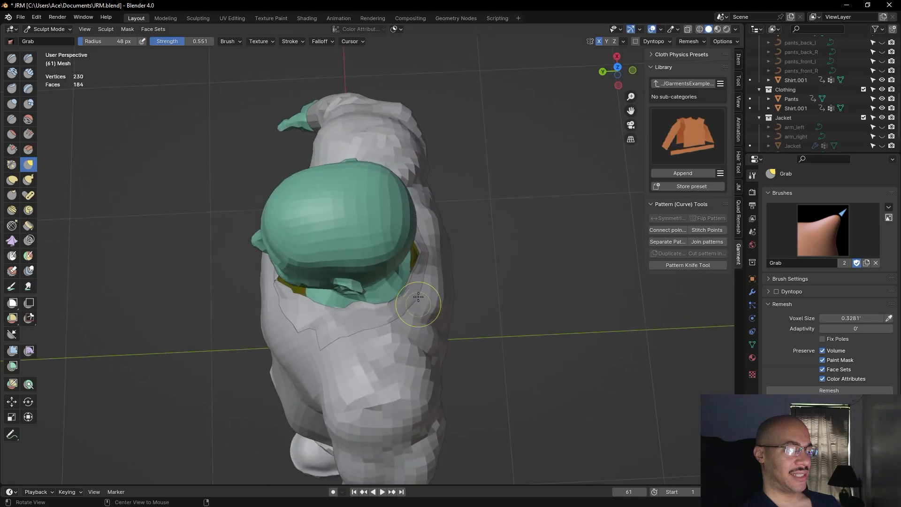
mouse_move(416, 271)
left_mouse_down()
mouse_move(397, 295)
mouse_move(416, 272)
left_mouse_up()
middle_click_drag(417, 271, 425, 266)
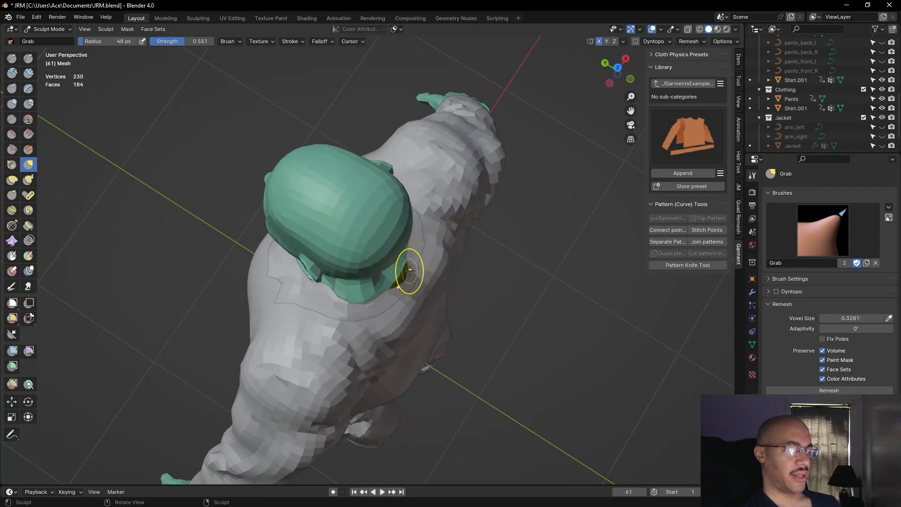
left_click_drag(409, 275, 411, 279)
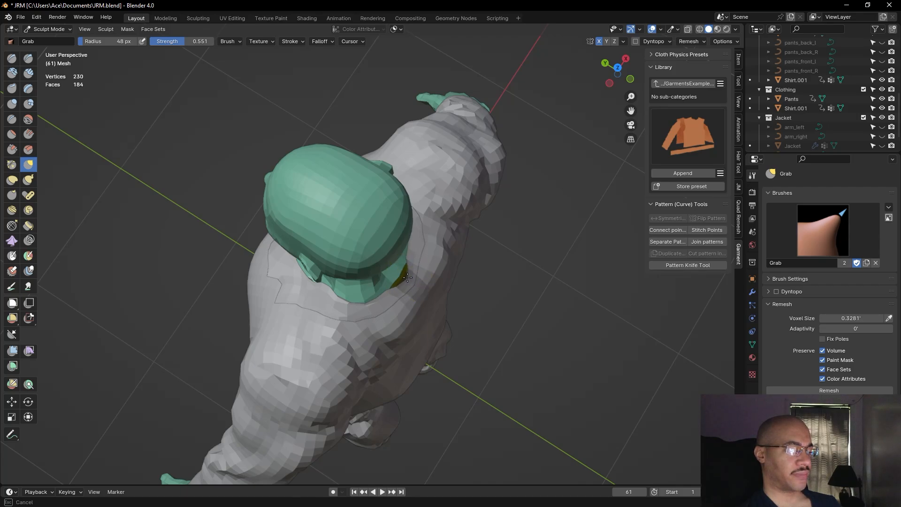
left_click_drag(408, 278, 408, 278)
Inflate the front lapels beside the V opening with the Inflate/Deflate brush
mouse_move(473, 281)
middle_mouse_down()
mouse_move(583, 237)
mouse_move(572, 196)
mouse_move(542, 264)
mouse_move(142, 252)
middle_mouse_up()
scroll(578, 236, "down", 3)
mouse_move(140, 251)
left_mouse_down("alt")
mouse_move(267, 249)
mouse_move(219, 277)
mouse_move(422, 269)
left_mouse_up("alt")
mouse_move(423, 268)
middle_mouse_down()
mouse_move(28, 210)
mouse_move(725, 209)
mouse_move(537, 208)
mouse_move(541, 198)
mouse_move(557, 184)
mouse_move(612, 251)
middle_mouse_up()
scroll(535, 206, "up", 2)
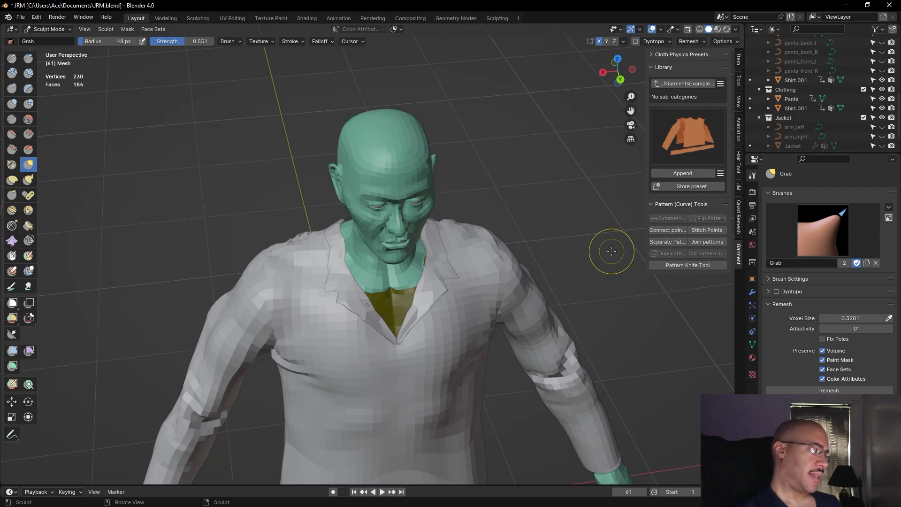
left_click(12, 104)
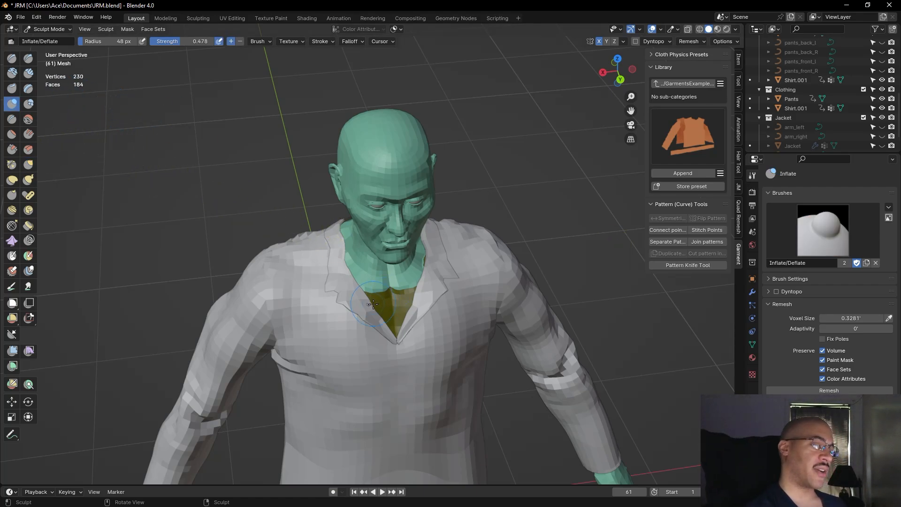
left_click_drag(370, 306, 394, 313)
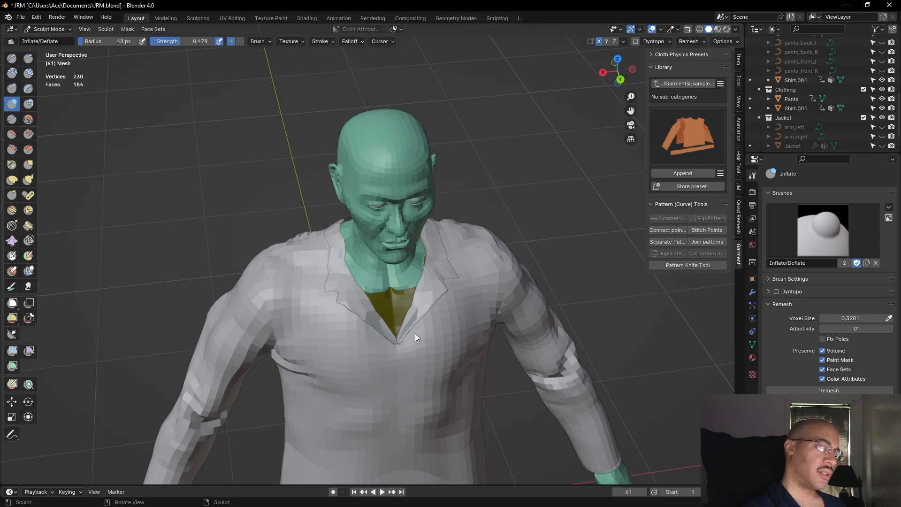
Review the collar on the whole figure from the front and save the file
mouse_move(415, 333)
middle_mouse_down()
mouse_move(472, 257)
mouse_move(436, 177)
mouse_move(461, 243)
middle_mouse_up()
middle_click_drag(527, 192, 642, 223)
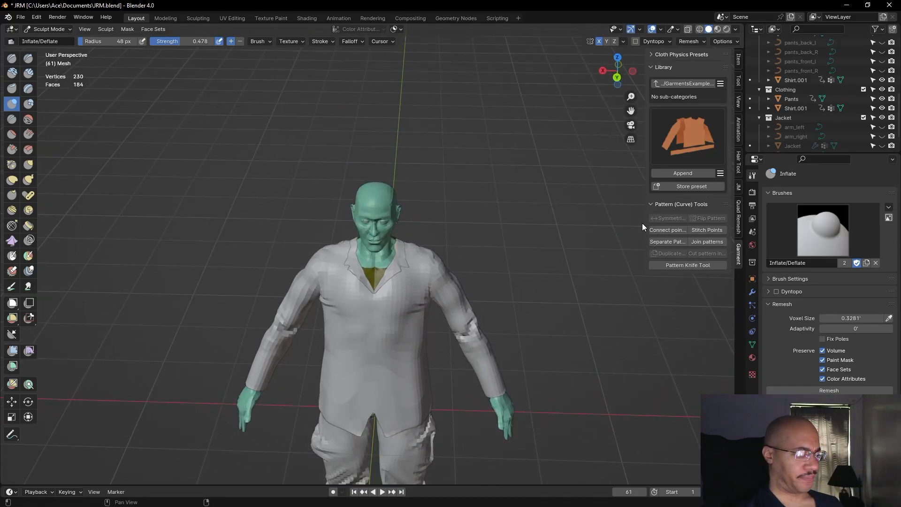
middle_click_drag(568, 313, 584, 212)
scroll(575, 299, "up", 3)
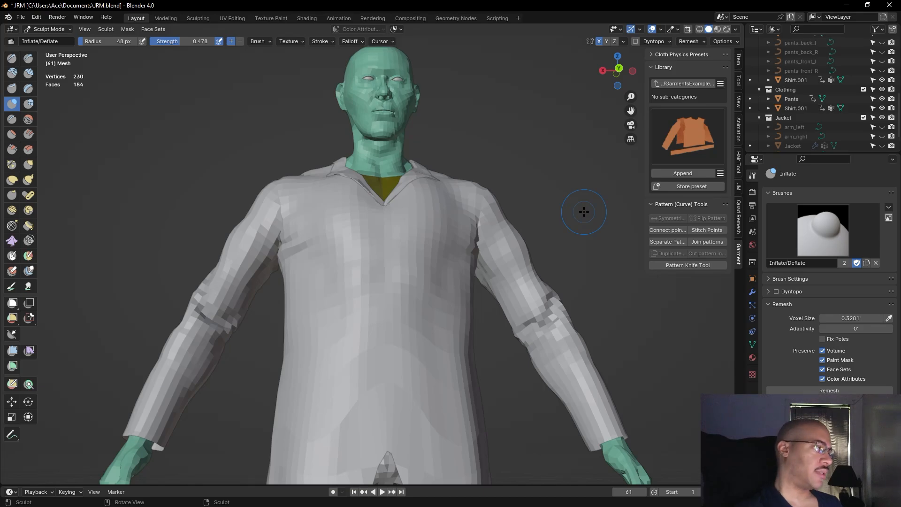
left_click(21, 17)
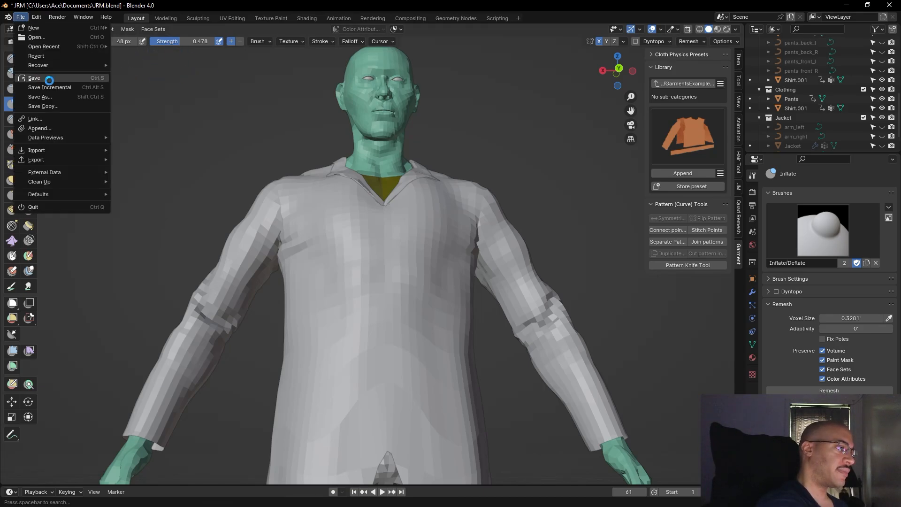
left_click(47, 78)
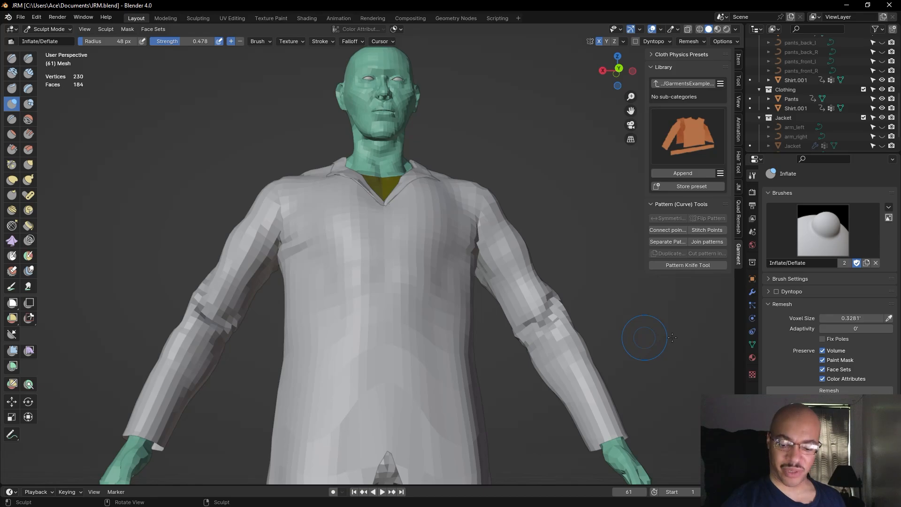
Switch to the Clay Strips brush with a 21 px radius and try it below the shirt's V opening
mouse_move(483, 250)
middle_mouse_down()
mouse_move(392, 240)
mouse_move(402, 156)
mouse_move(549, 171)
mouse_move(525, 222)
mouse_move(558, 207)
mouse_move(566, 187)
mouse_move(399, 249)
mouse_move(580, 169)
mouse_move(408, 202)
mouse_move(498, 222)
mouse_move(544, 165)
mouse_move(451, 148)
mouse_move(518, 123)
mouse_move(553, 176)
mouse_move(525, 194)
middle_mouse_up()
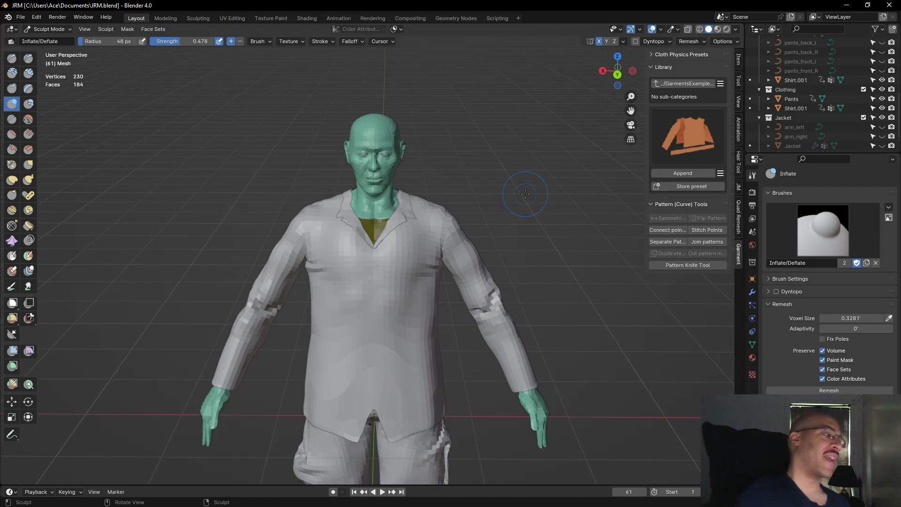
left_click(28, 72)
left_click_drag(72, 28, 68, 28)
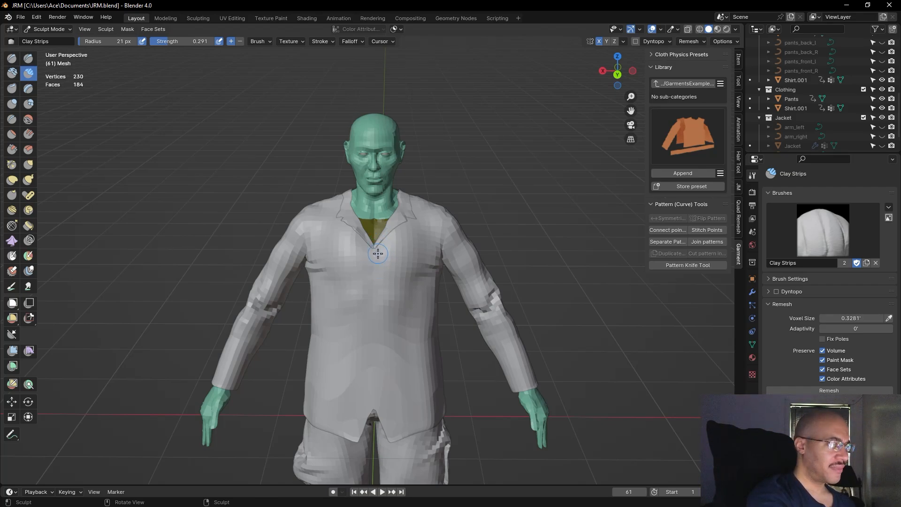
mouse_move(380, 250)
left_mouse_down()
mouse_move(380, 289)
mouse_move(414, 238)
left_mouse_up()
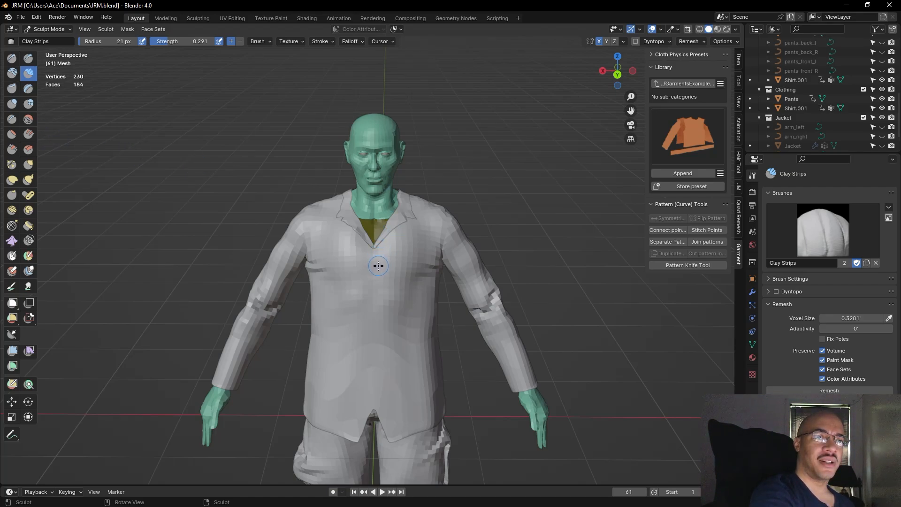
left_click_drag(381, 254, 379, 257)
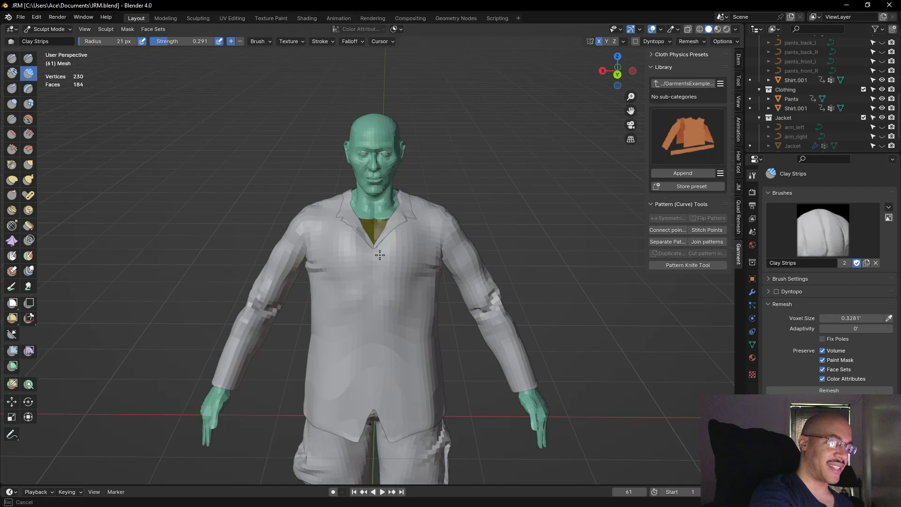
Examine the collar and shirt on the figure from above, behind and the front, down to the hem
mouse_move(381, 278)
middle_mouse_down()
mouse_move(489, 125)
mouse_move(488, 223)
middle_mouse_up()
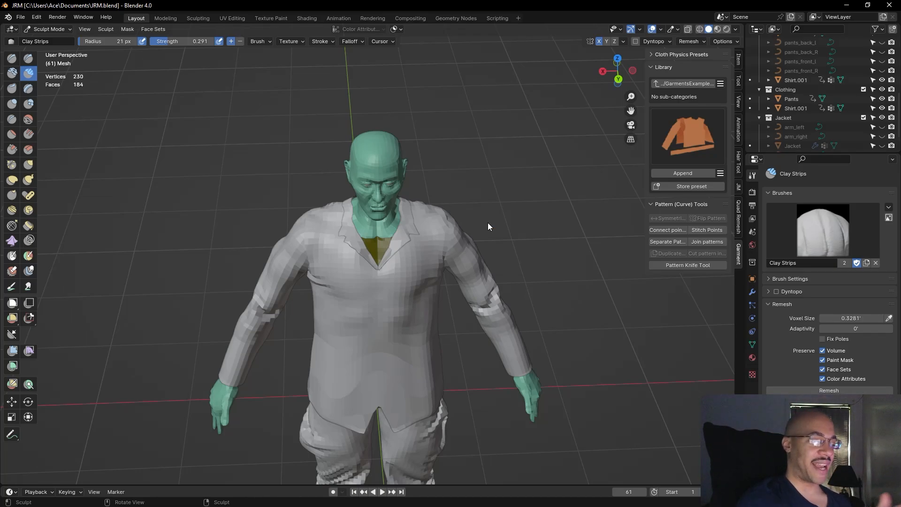
middle_click_drag(488, 223, 515, 142)
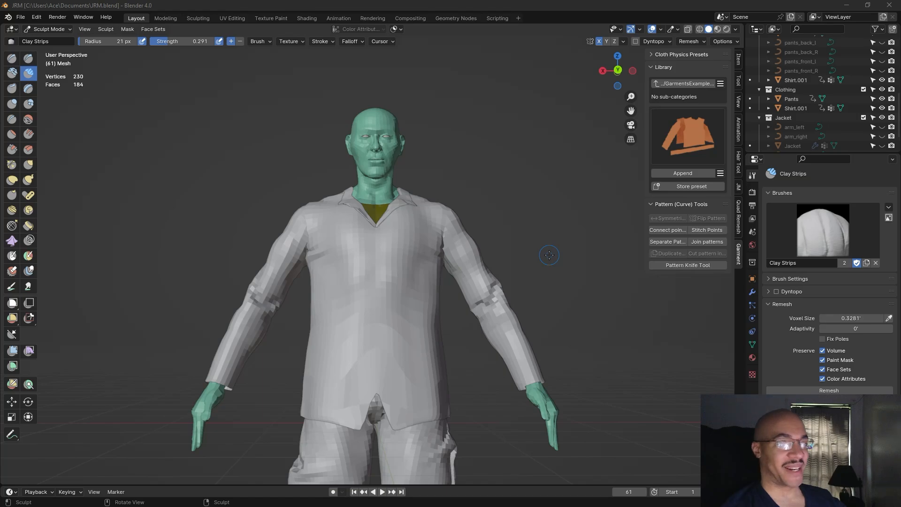
scroll(501, 215, "up", 1)
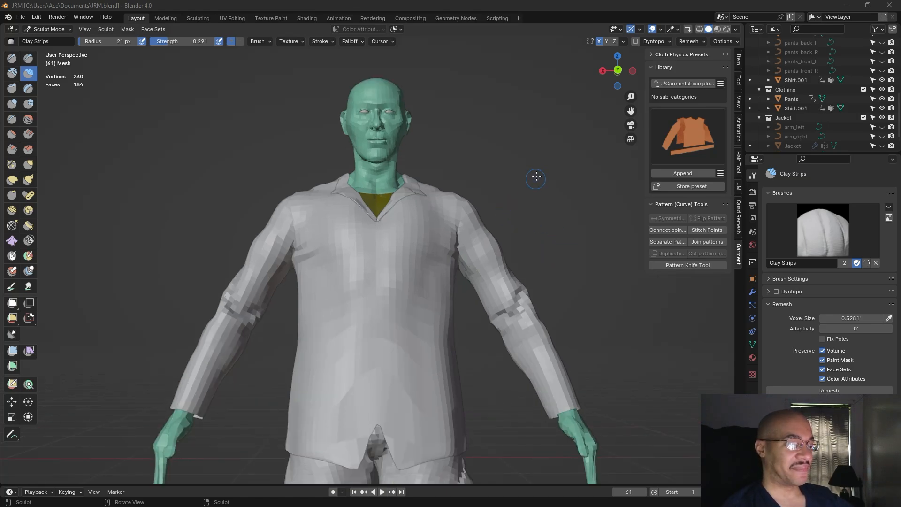
mouse_move(543, 160)
middle_mouse_down()
mouse_move(555, 152)
mouse_move(336, 179)
mouse_move(574, 205)
mouse_move(563, 200)
middle_mouse_up()
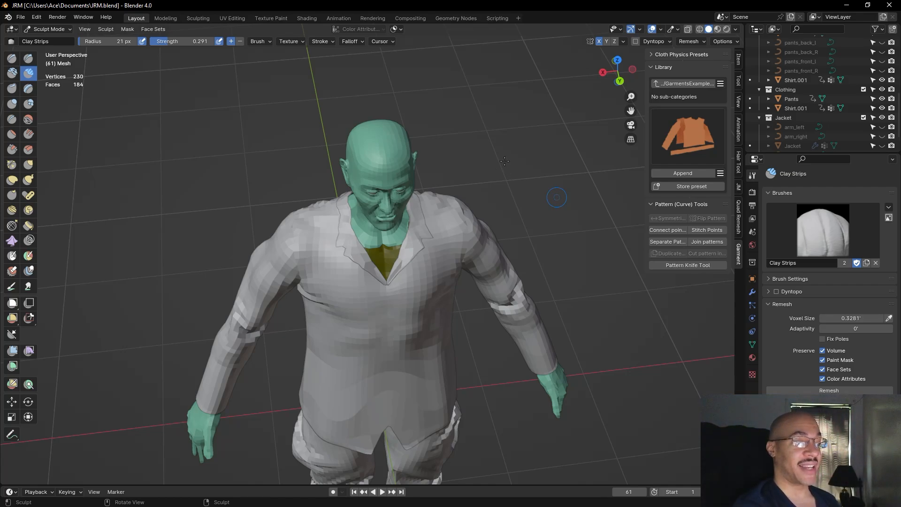
scroll(503, 156, "up", 1)
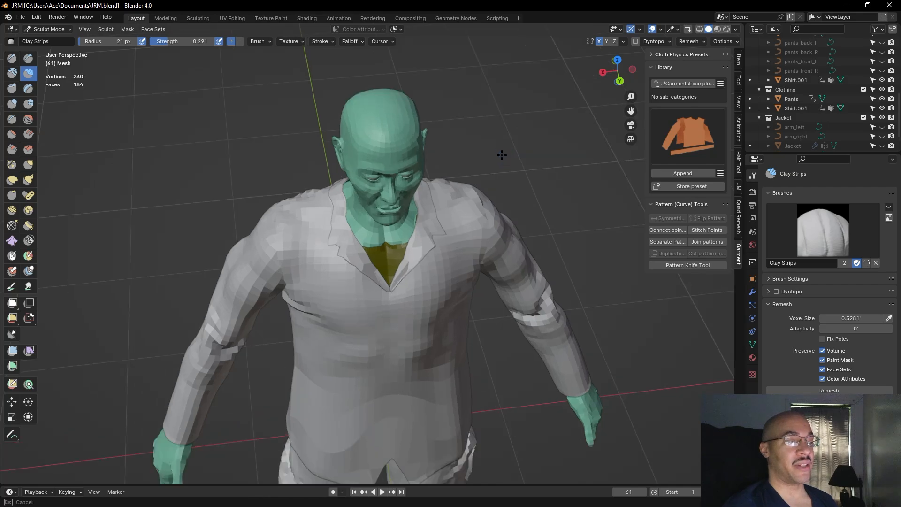
mouse_move(496, 151)
middle_mouse_down()
mouse_move(264, 143)
mouse_move(265, 122)
middle_mouse_up()
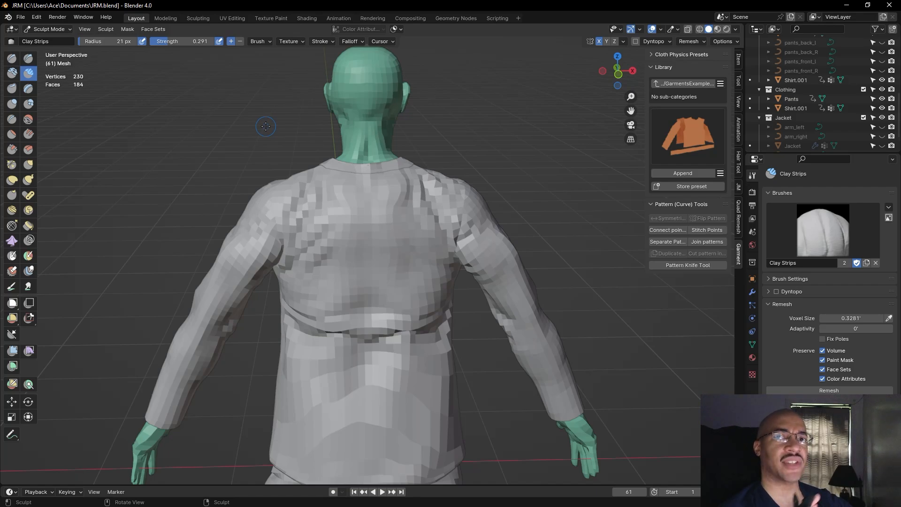
mouse_move(276, 130)
middle_mouse_down()
mouse_move(509, 108)
mouse_move(493, 221)
mouse_move(668, 109)
mouse_move(390, 209)
middle_mouse_up()
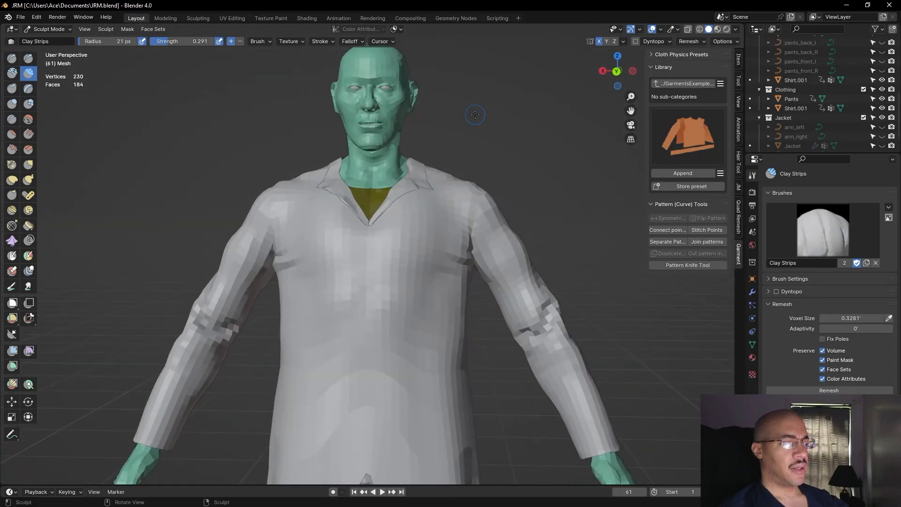
mouse_move(369, 236)
left_mouse_down()
mouse_move(376, 360)
mouse_move(381, 234)
left_mouse_up()
mouse_move(375, 378)
left_mouse_down()
mouse_move(379, 302)
mouse_move(373, 448)
mouse_move(379, 443)
left_mouse_up()
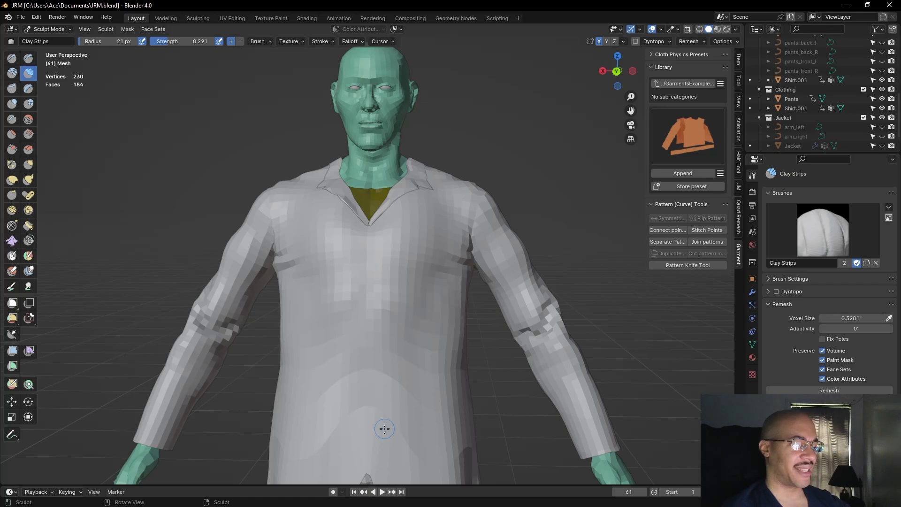
Choose the Draw Sharp brush and reduce its radius to 13 px
scroll(397, 410, "down", 4)
middle_click_drag(484, 427, 495, 424)
left_click(29, 58)
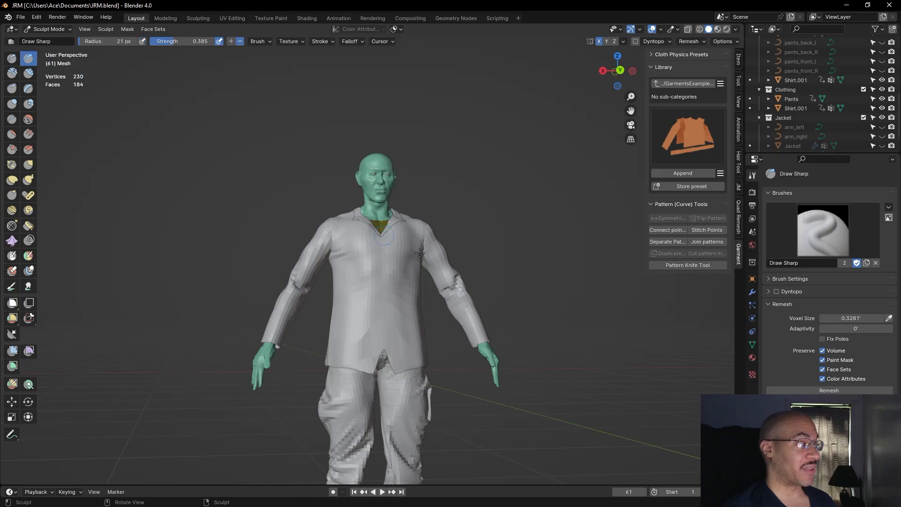
scroll(366, 253, "up", 5)
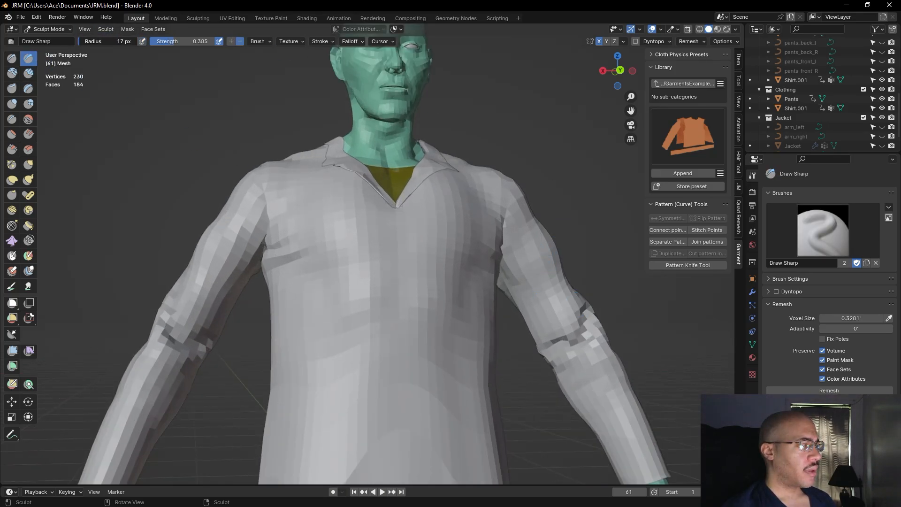
left_click_drag(80, 41, 79, 42)
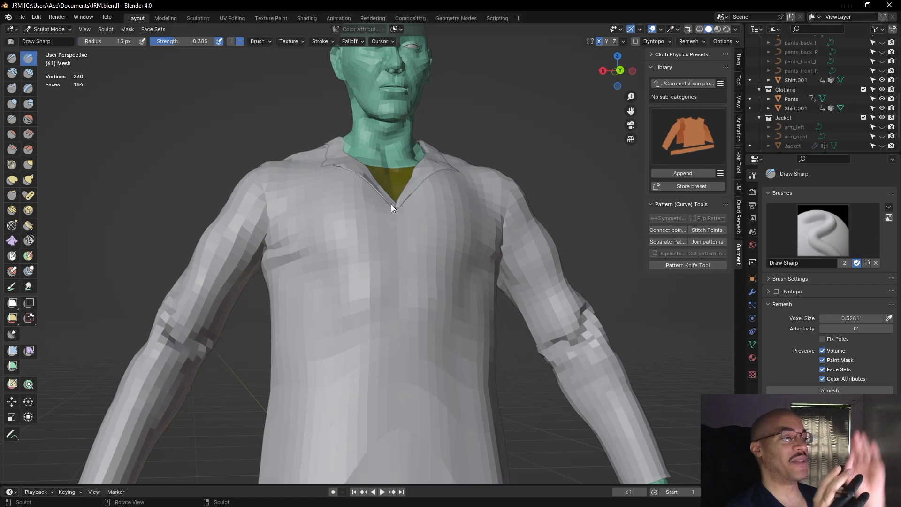
Nudge the collar's inner edge beside the neck with the Grab brush
mouse_move(503, 136)
middle_mouse_down()
mouse_move(510, 132)
mouse_move(501, 171)
middle_mouse_up()
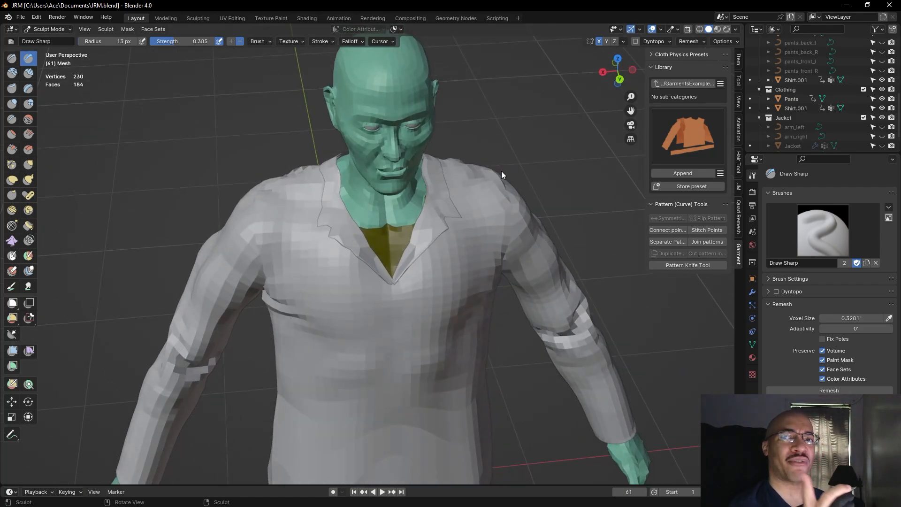
middle_click_drag(526, 146, 649, 149)
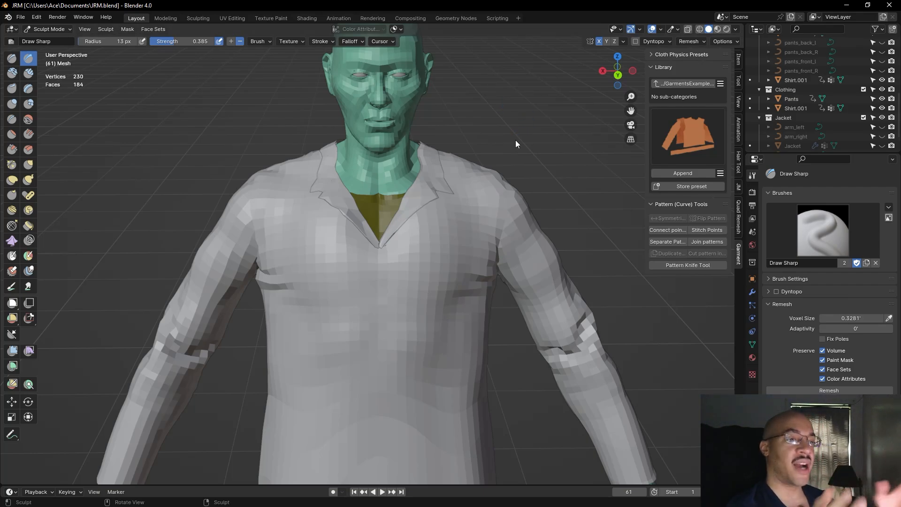
mouse_move(502, 134)
middle_mouse_down()
mouse_move(471, 147)
mouse_move(538, 113)
mouse_move(527, 129)
mouse_move(500, 125)
mouse_move(545, 141)
mouse_move(541, 181)
mouse_move(455, 129)
mouse_move(472, 112)
mouse_move(527, 147)
mouse_move(400, 203)
mouse_move(536, 180)
mouse_move(450, 218)
middle_mouse_up()
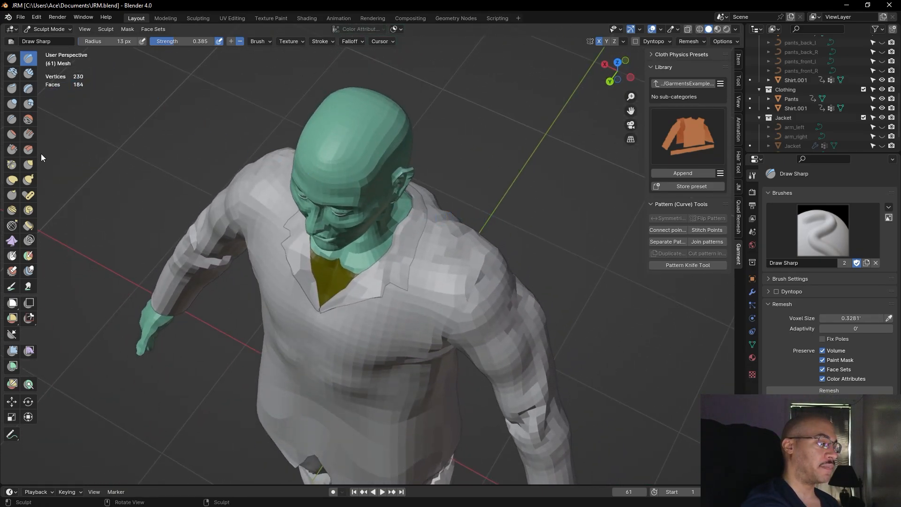
left_click(28, 164)
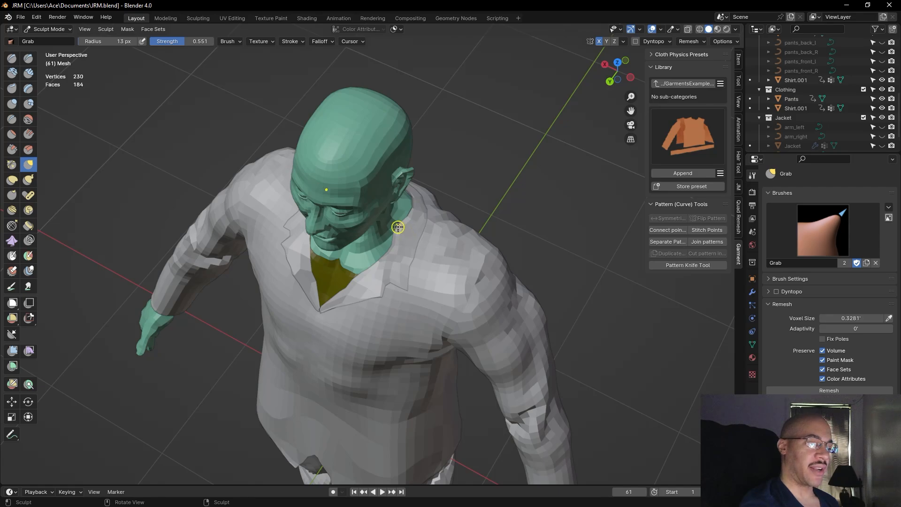
left_click_drag(390, 249, 386, 249)
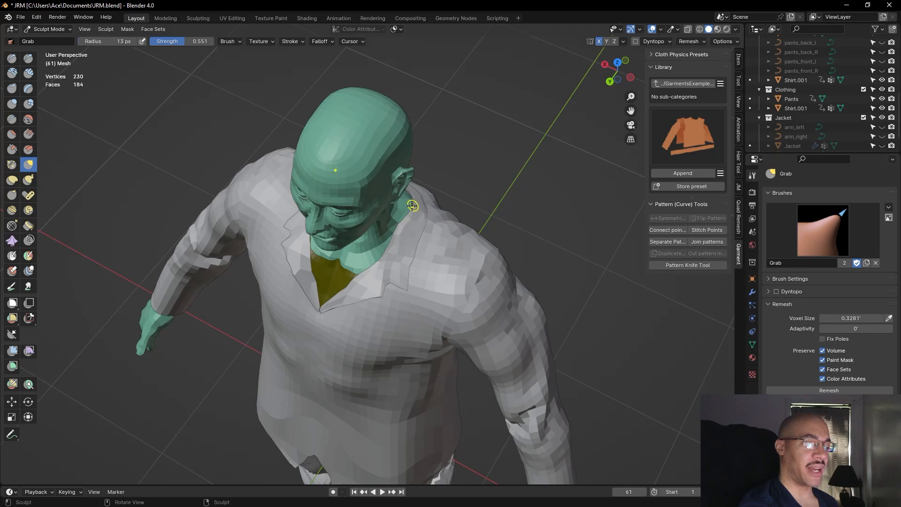
Run a Clay Strips stroke along the collar's inner edge at the back of the neck
middle_click_drag(439, 186, 517, 147)
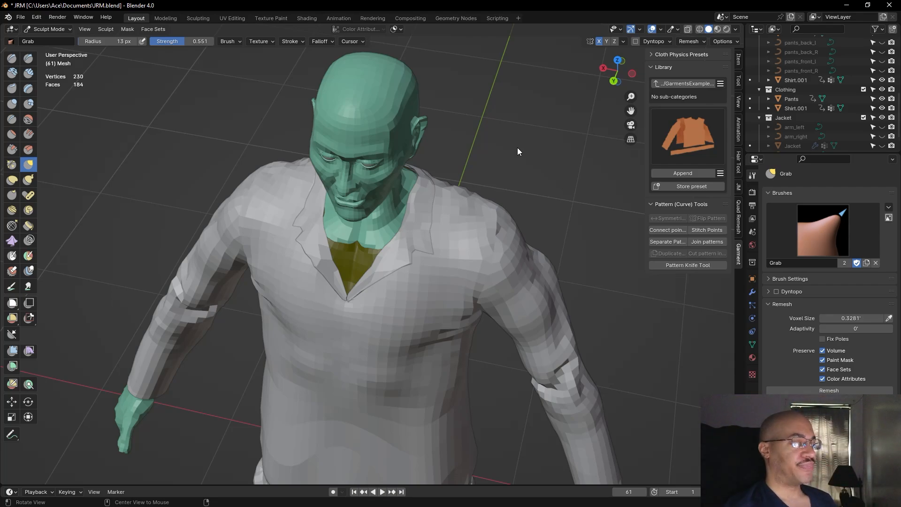
mouse_move(537, 163)
middle_mouse_down()
mouse_move(491, 155)
mouse_move(503, 171)
middle_mouse_up()
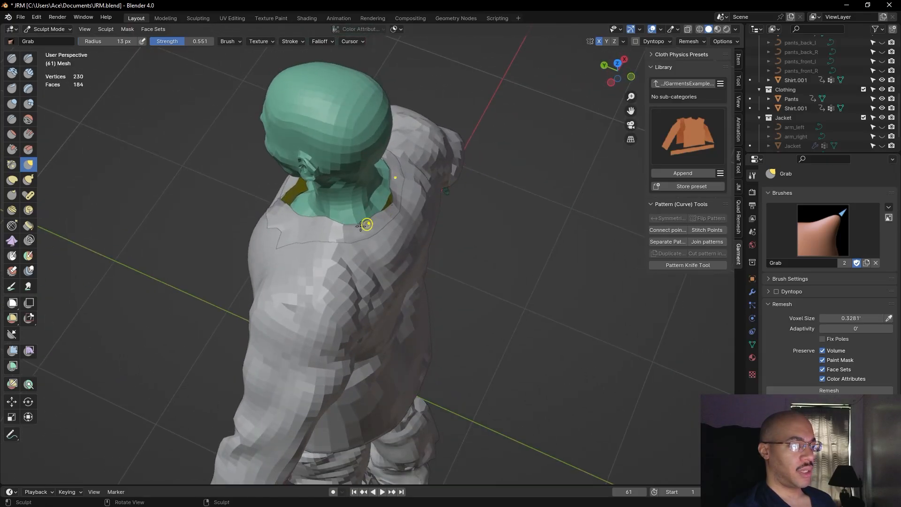
left_click(28, 73)
left_click_drag(356, 227, 391, 209)
Adjust the collar's outer edge over the front of the shoulder with small Grab strokes
mouse_move(521, 203)
middle_mouse_down()
mouse_move(486, 160)
mouse_move(457, 169)
mouse_move(500, 153)
mouse_move(545, 108)
mouse_move(466, 136)
mouse_move(549, 135)
mouse_move(523, 181)
middle_mouse_up()
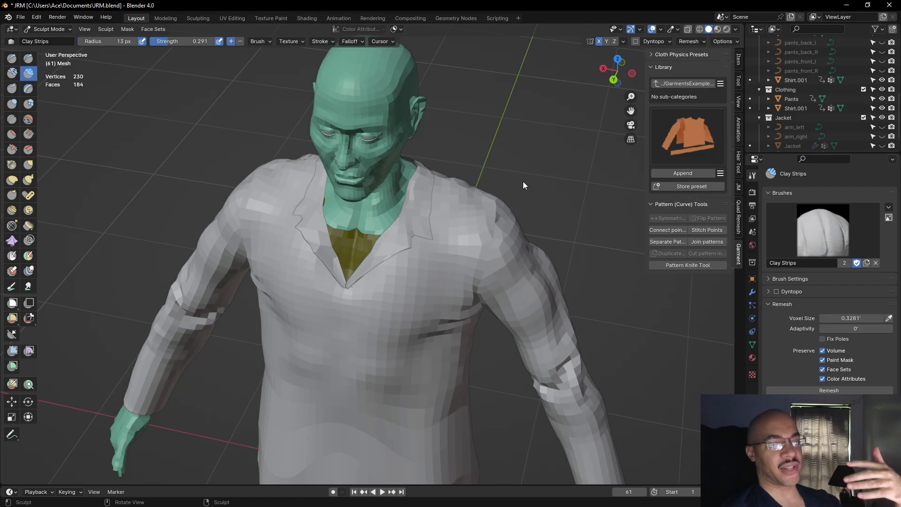
mouse_move(510, 131)
middle_mouse_down()
mouse_move(553, 135)
mouse_move(543, 136)
middle_mouse_up()
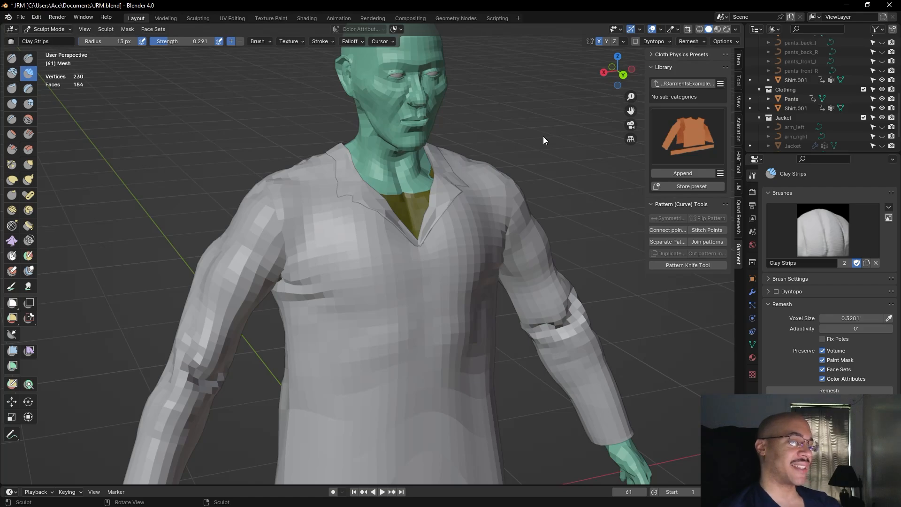
middle_click_drag(521, 123, 490, 117)
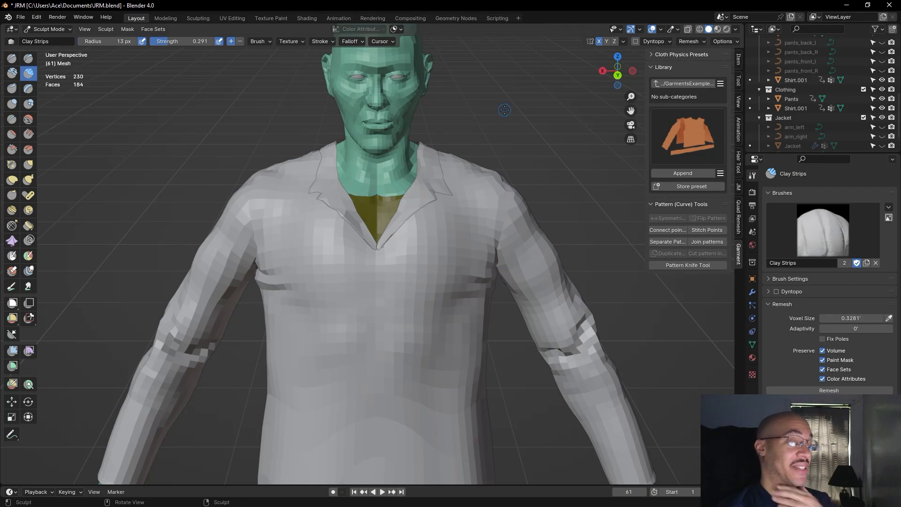
middle_click_drag(514, 118, 519, 155)
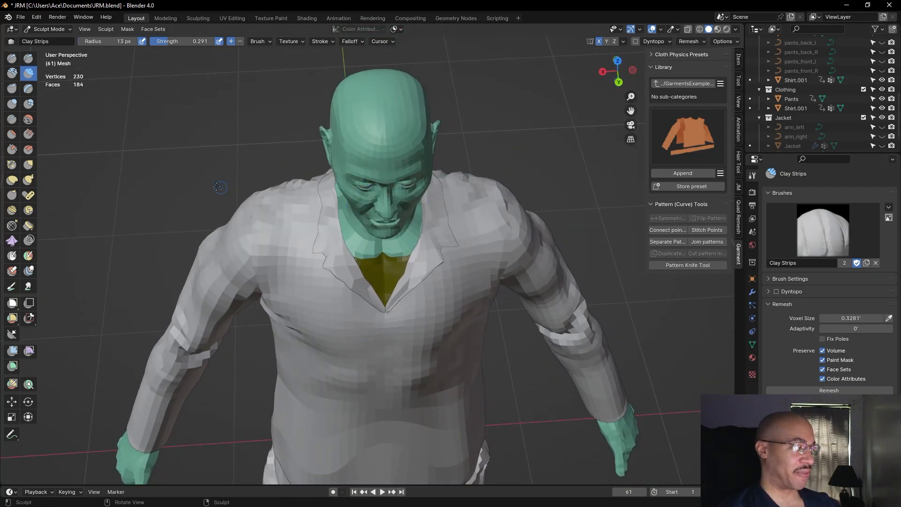
left_click(28, 164)
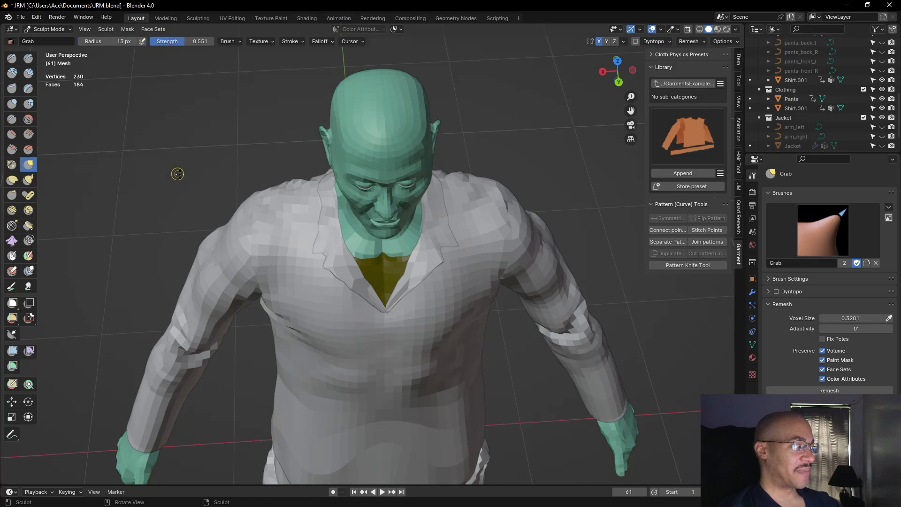
left_click_drag(322, 206, 318, 198)
left_click_drag(317, 210, 319, 215)
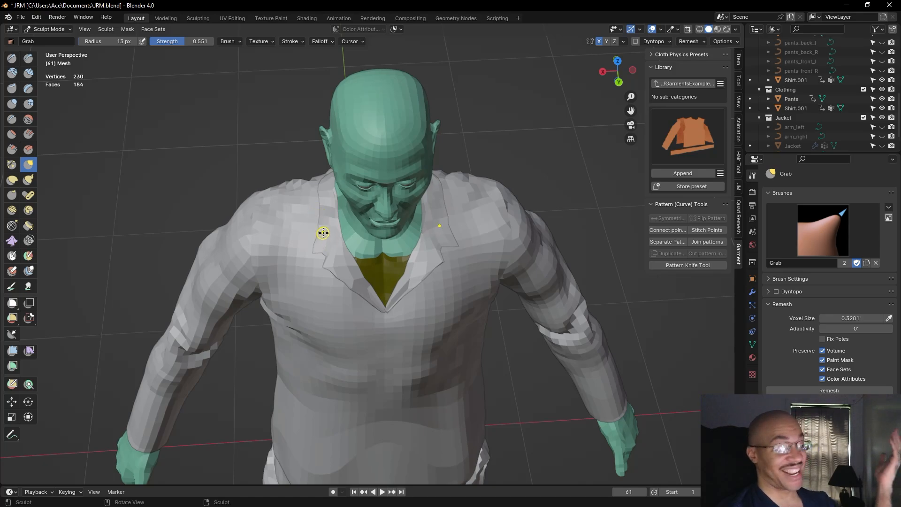
mouse_move(545, 143)
middle_mouse_down()
mouse_move(401, 106)
mouse_move(114, 134)
mouse_move(258, 222)
middle_mouse_up()
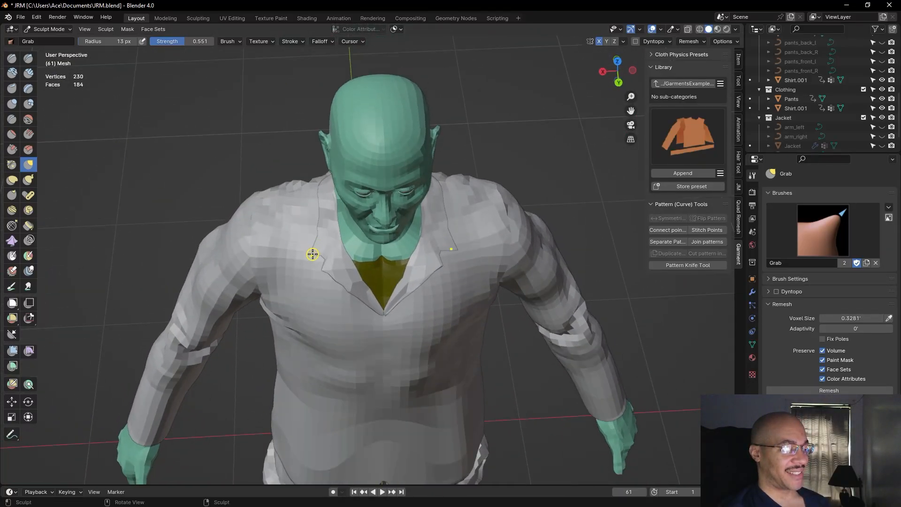
mouse_move(317, 236)
left_mouse_down()
mouse_move(320, 211)
mouse_move(299, 199)
mouse_move(319, 197)
mouse_move(316, 235)
left_mouse_up()
Review the collar on the whole figure from the front and above, and touch up both lapel edges with the Grab brush
mouse_move(504, 136)
middle_mouse_down()
mouse_move(445, 85)
mouse_move(143, 88)
mouse_move(153, 112)
middle_mouse_up()
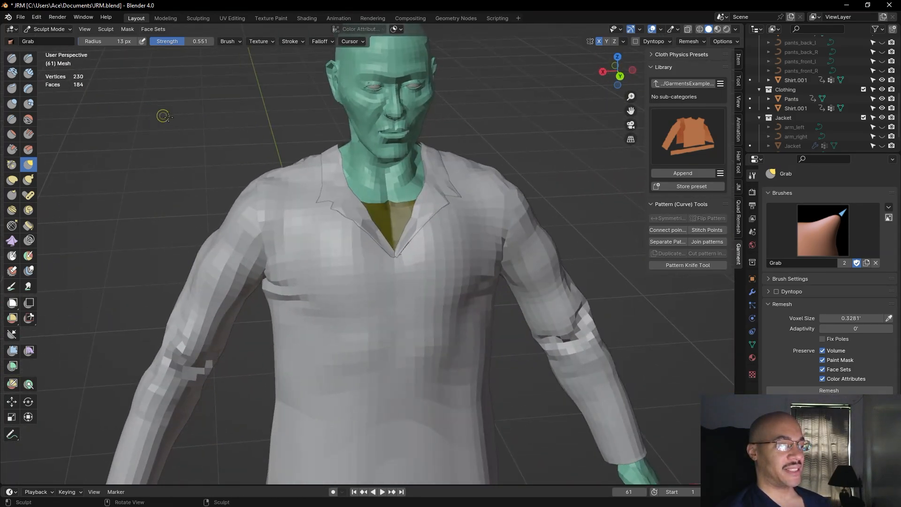
scroll(178, 122, "down", 5)
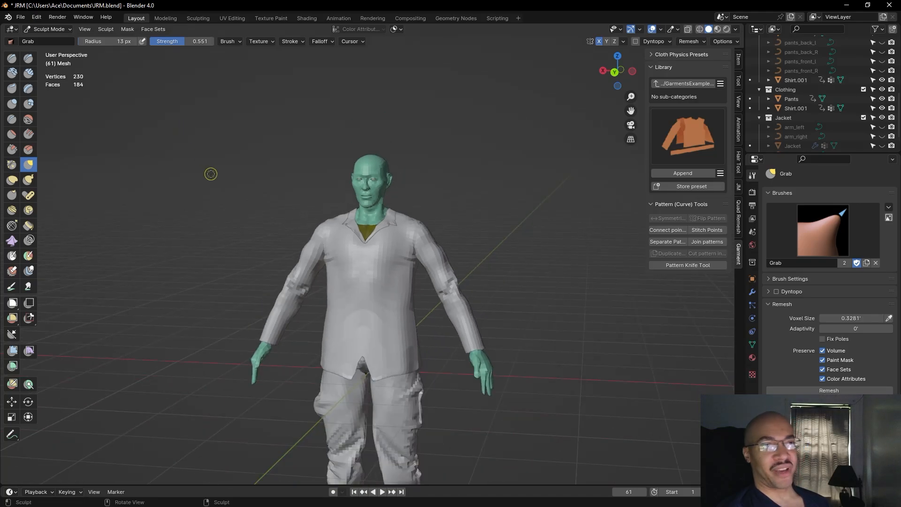
scroll(212, 173, "up", 4)
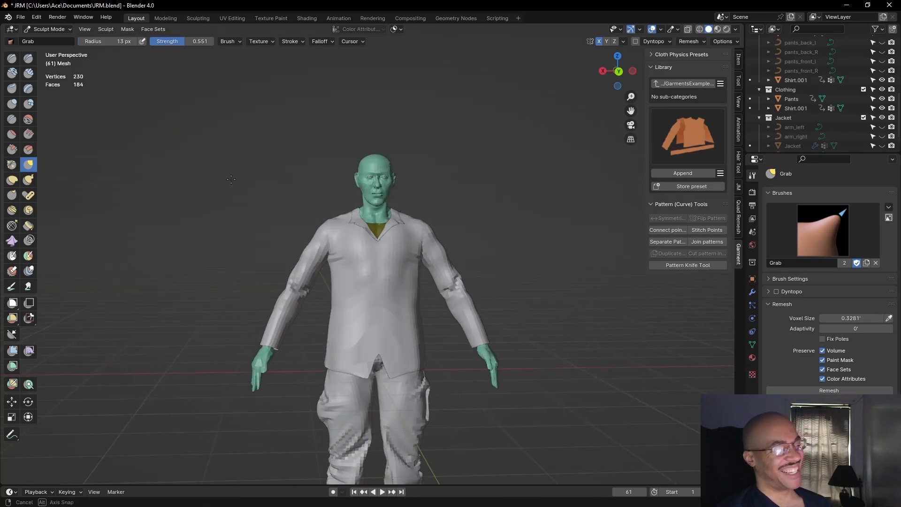
middle_click_drag(224, 172, 224, 224)
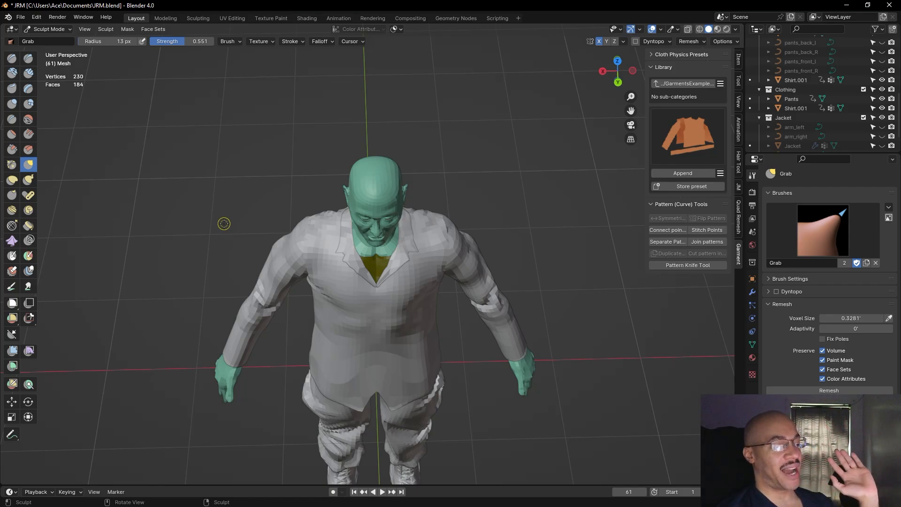
left_click_drag(409, 259, 410, 258)
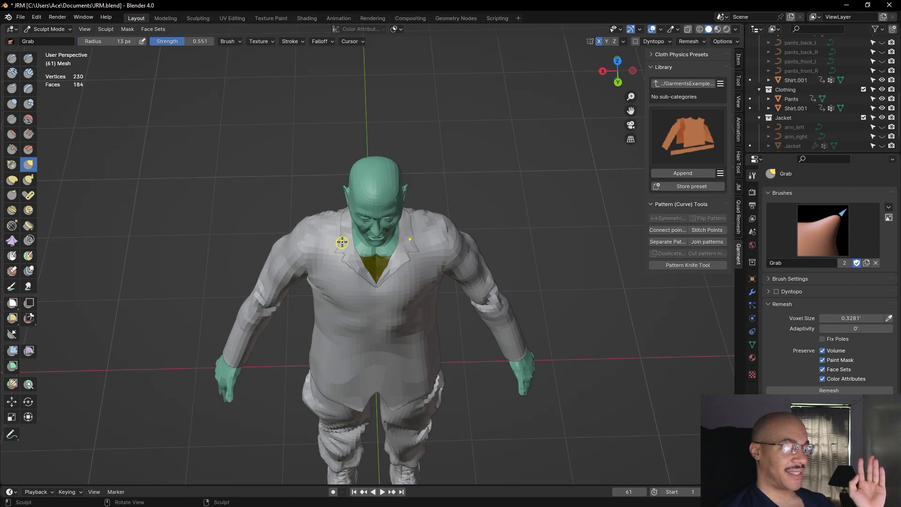
left_click_drag(340, 241, 342, 235)
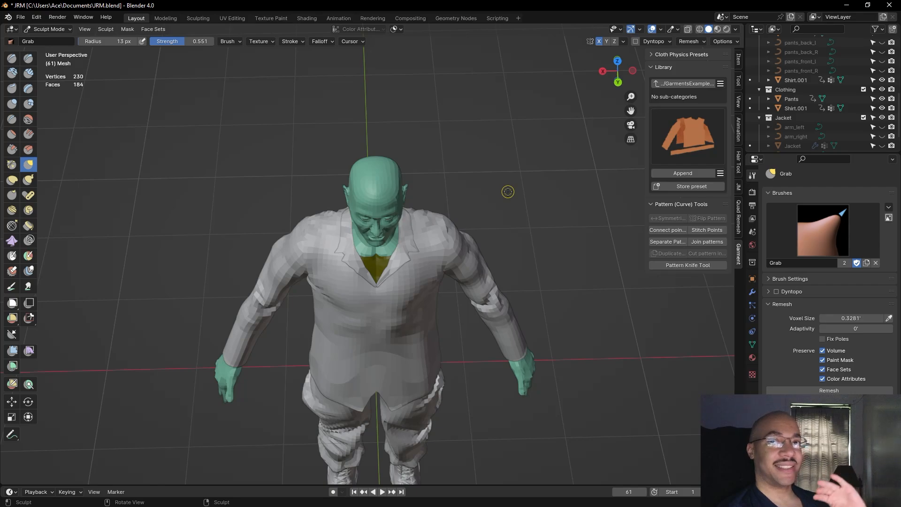
Review the collar on the figure from above, from behind and from the front
mouse_move(506, 210)
middle_mouse_down()
mouse_move(512, 175)
mouse_move(514, 190)
middle_mouse_up()
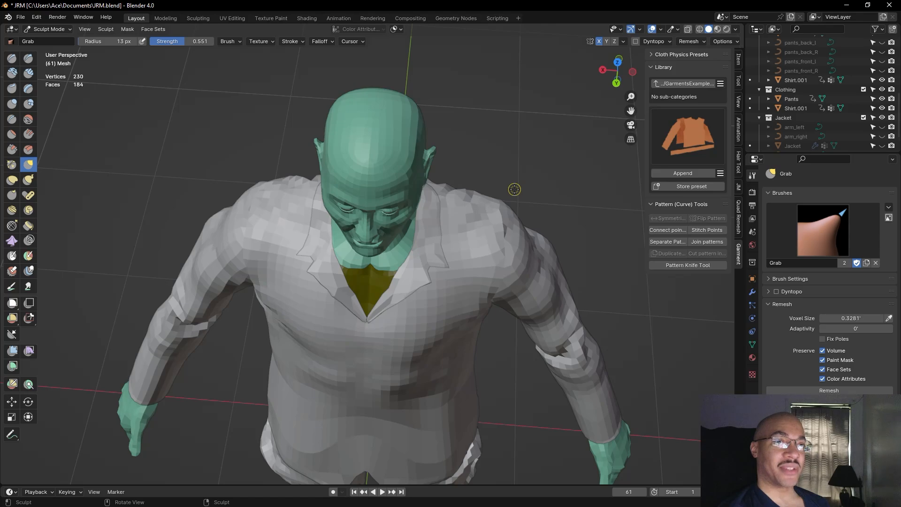
mouse_move(516, 153)
middle_mouse_down()
mouse_move(418, 147)
mouse_move(579, 190)
mouse_move(711, 132)
mouse_move(540, 172)
mouse_move(515, 161)
mouse_move(718, 162)
mouse_move(10, 169)
mouse_move(28, 176)
mouse_move(21, 178)
middle_mouse_up()
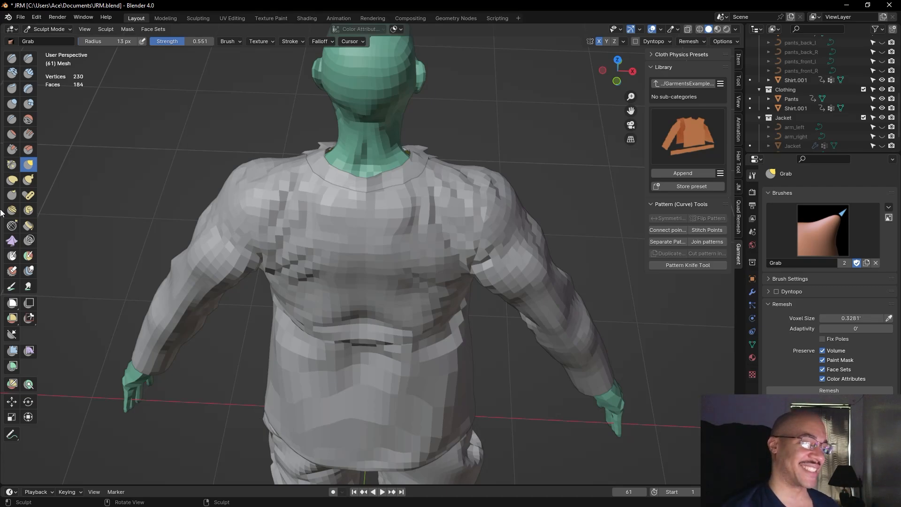
mouse_move(485, 76)
middle_mouse_down()
mouse_move(317, 95)
mouse_move(338, 89)
mouse_move(306, 81)
middle_mouse_up()
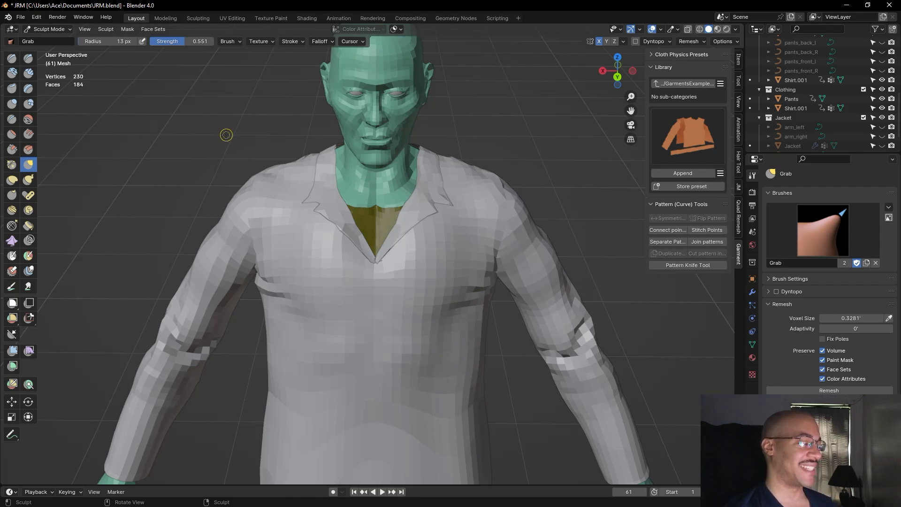
scroll(216, 135, "down", 2)
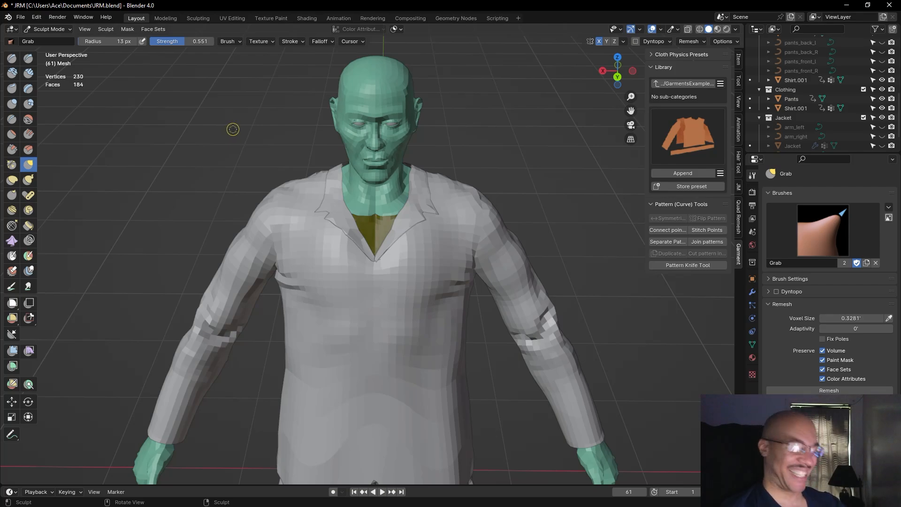
scroll(229, 146, "down", 2)
mouse_move(229, 182)
middle_mouse_down()
mouse_move(228, 162)
mouse_move(228, 190)
mouse_move(111, 190)
mouse_move(197, 162)
mouse_move(200, 187)
mouse_move(223, 221)
mouse_move(225, 181)
middle_mouse_up()
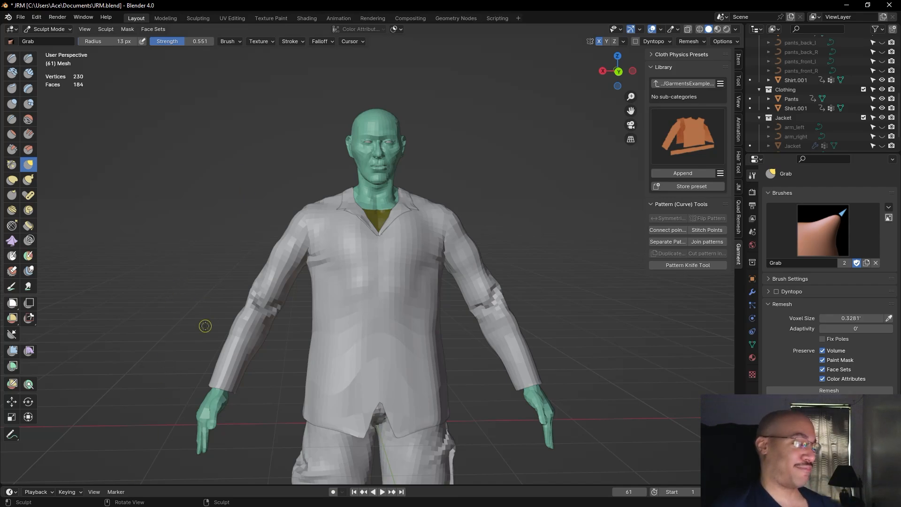
scroll(189, 270, "up", 2)
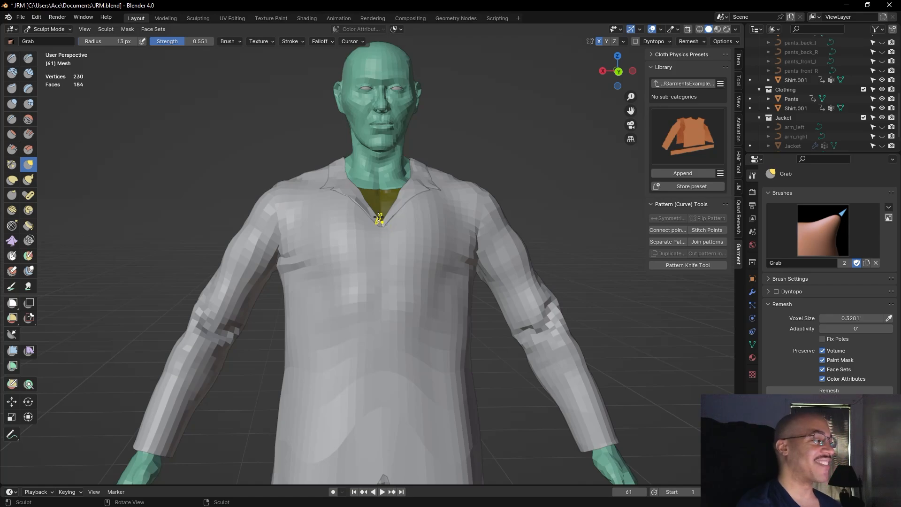
Choose the Draw Sharp brush and try to carve a crease down the shirt front below the collar's point
left_click(29, 59)
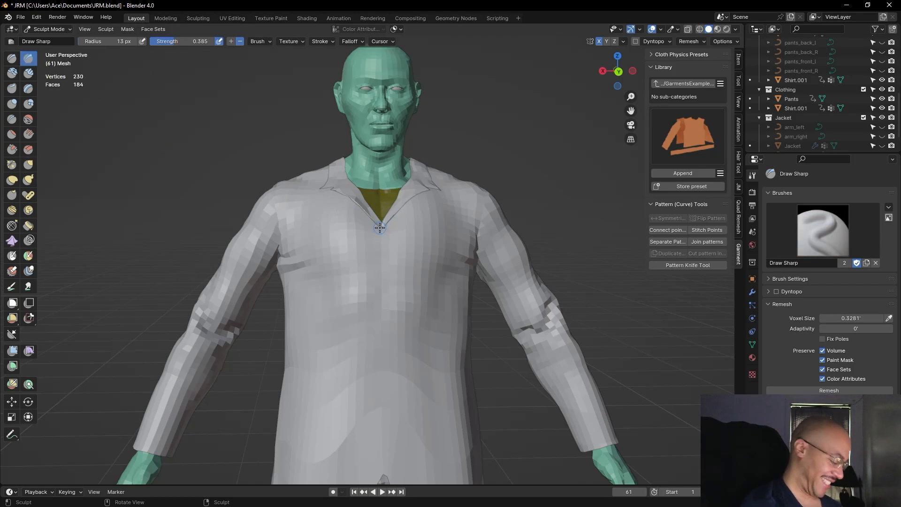
left_click_drag(382, 229, 382, 247, "alt")
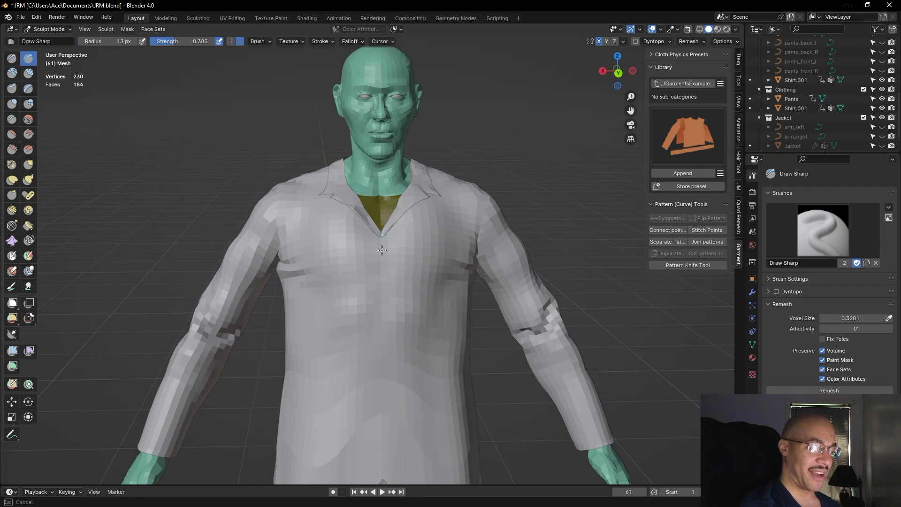
mouse_move(382, 261)
middle_mouse_down()
mouse_move(423, 221)
mouse_move(460, 263)
mouse_move(513, 234)
mouse_move(517, 244)
middle_mouse_up()
left_click_drag(381, 296, 385, 308)
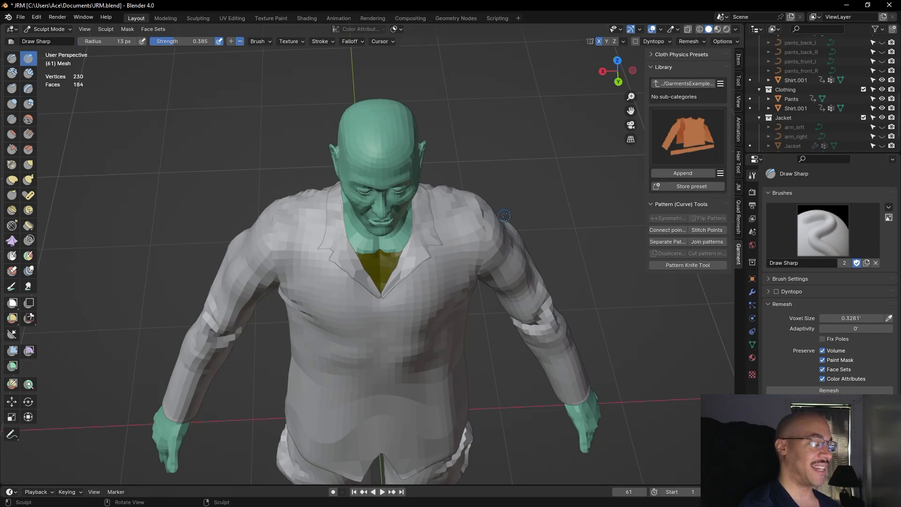
middle_click_drag(519, 207, 536, 96)
mouse_move(387, 171)
left_mouse_down()
mouse_move(373, 147)
mouse_move(374, 165)
left_mouse_up()
middle_click_drag(374, 165, 391, 163)
left_click_drag(375, 168, 377, 196)
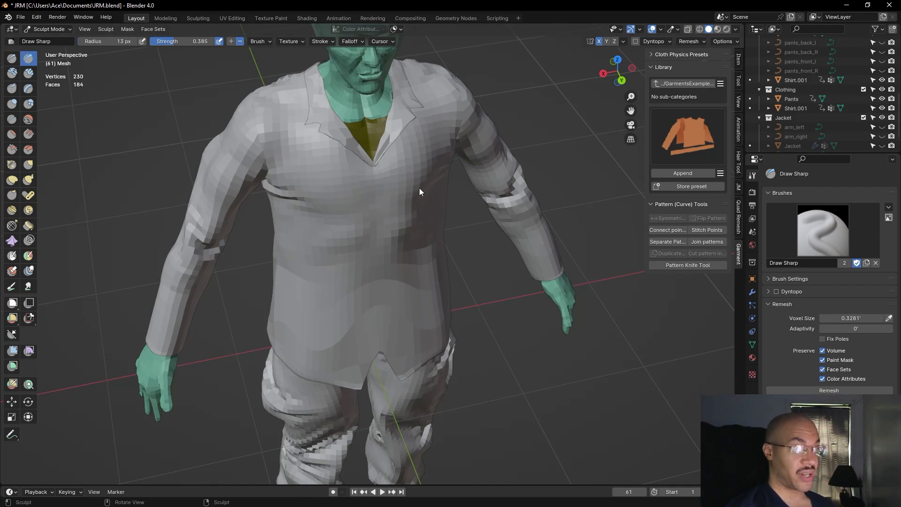
middle_click_drag(518, 298, 504, 275)
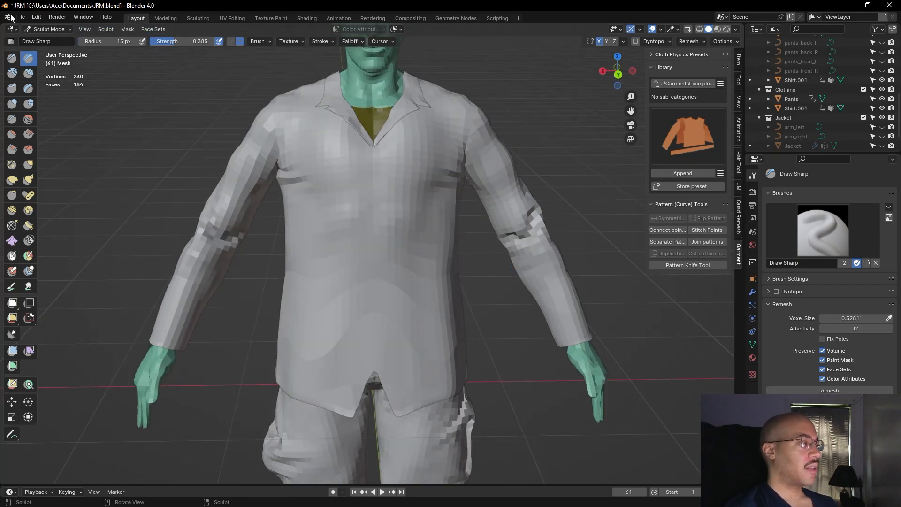
Switch sculpting from the collar mesh to the Shirt.001 object and clear its mask
left_click(48, 30)
left_click(49, 41)
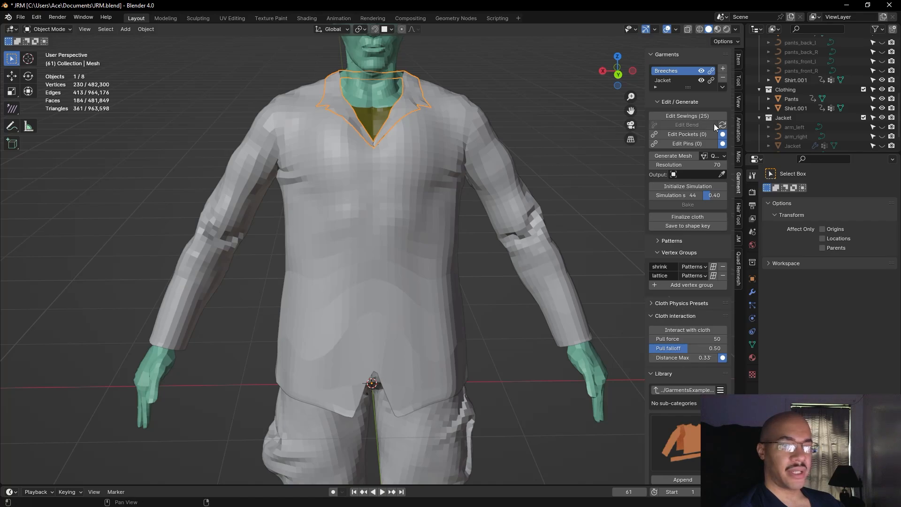
left_click(790, 78)
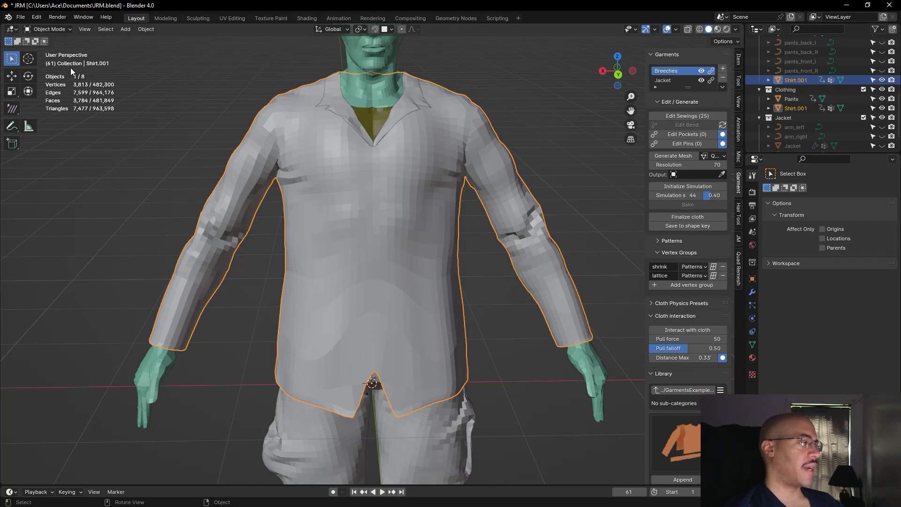
left_click(47, 30)
left_click(46, 57)
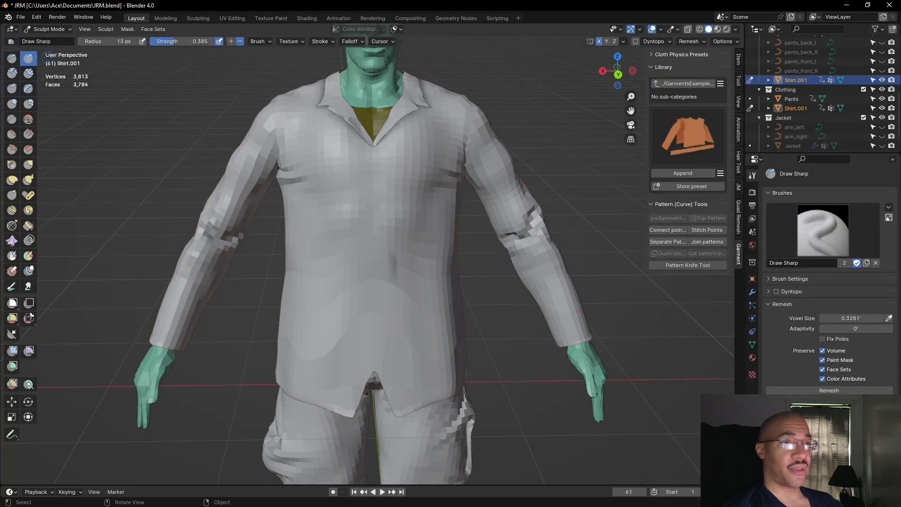
mouse_move(486, 94)
middle_mouse_down()
mouse_move(509, 36)
mouse_move(483, 92)
middle_mouse_up()
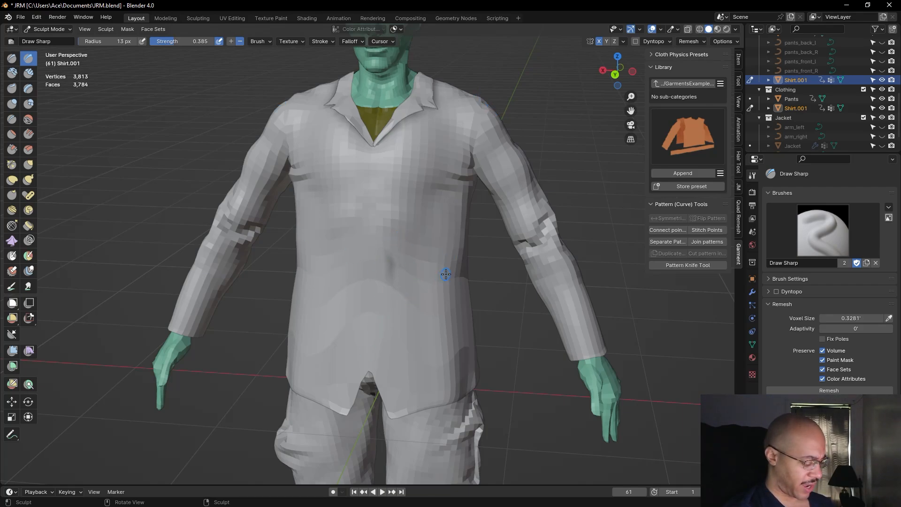
key("alt+m")
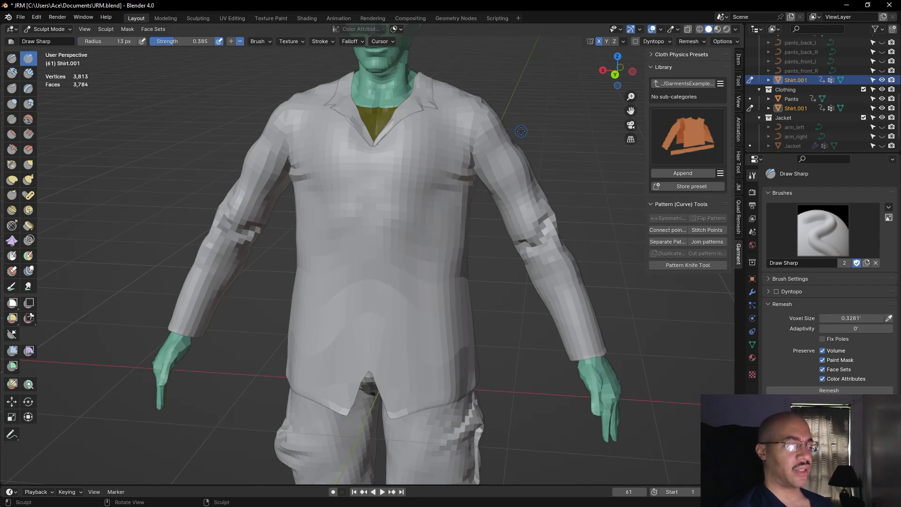
Try short Draw Sharp strokes on the shirt just below the collar's point
scroll(521, 131, "down", 5)
middle_click_drag(521, 131, 587, 193)
scroll(567, 103, "up", 4)
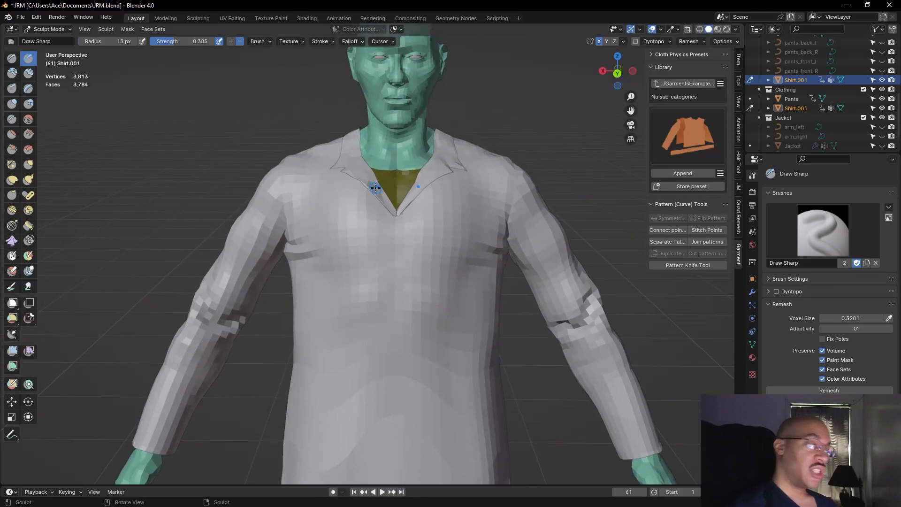
left_click_drag(396, 217, 396, 248)
left_click_drag(397, 217, 397, 245)
mouse_move(397, 245)
middle_mouse_down()
mouse_move(583, 155)
mouse_move(571, 180)
mouse_move(496, 183)
middle_mouse_up()
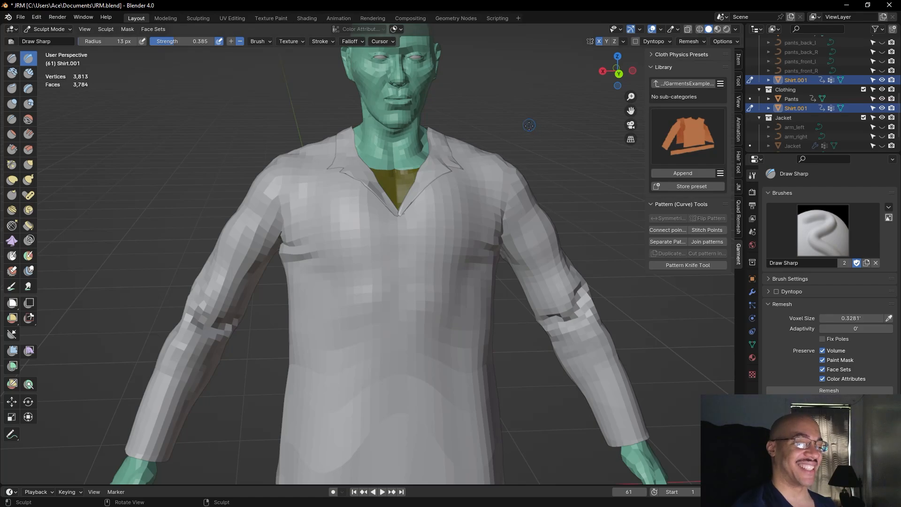
middle_click_drag(528, 123, 524, 118)
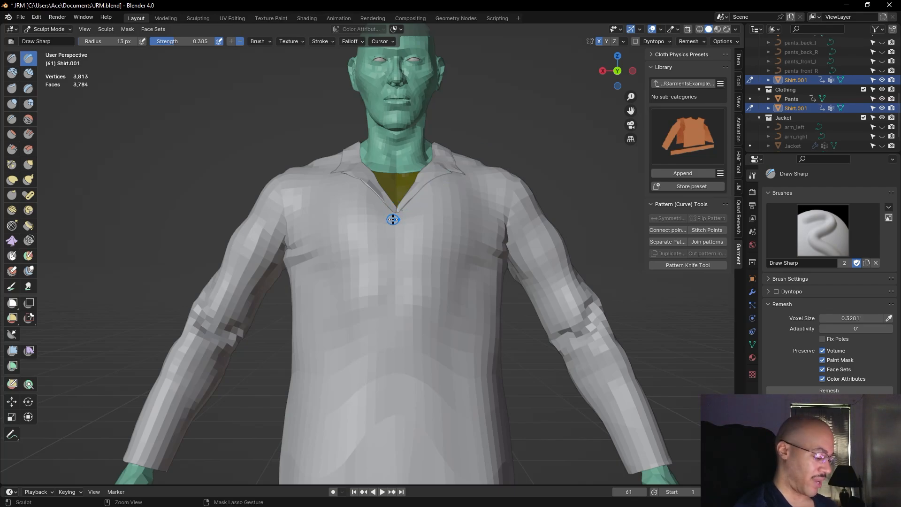
mouse_move(393, 220)
middle_mouse_down()
mouse_move(397, 239)
mouse_move(399, 227)
middle_mouse_up()
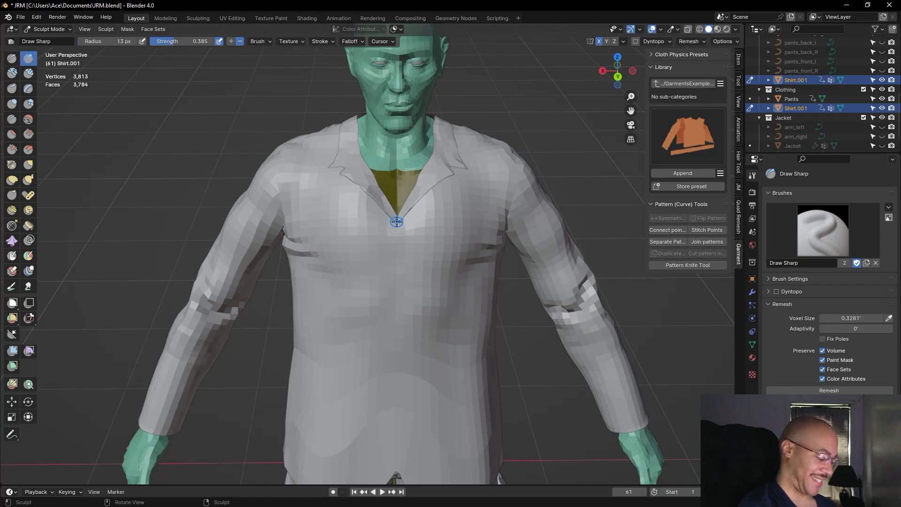
middle_click_drag(396, 223, 397, 233)
left_click_drag(397, 230, 397, 229)
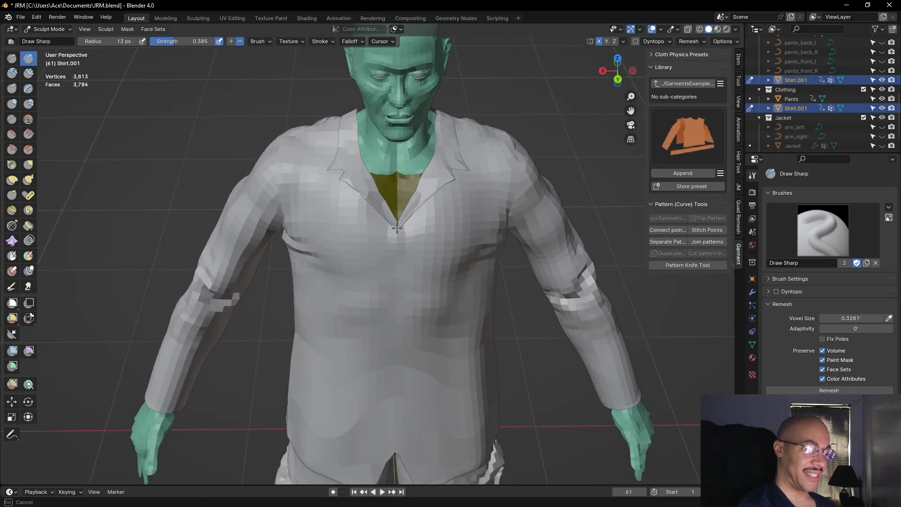
middle_click_drag(470, 170, 528, 86)
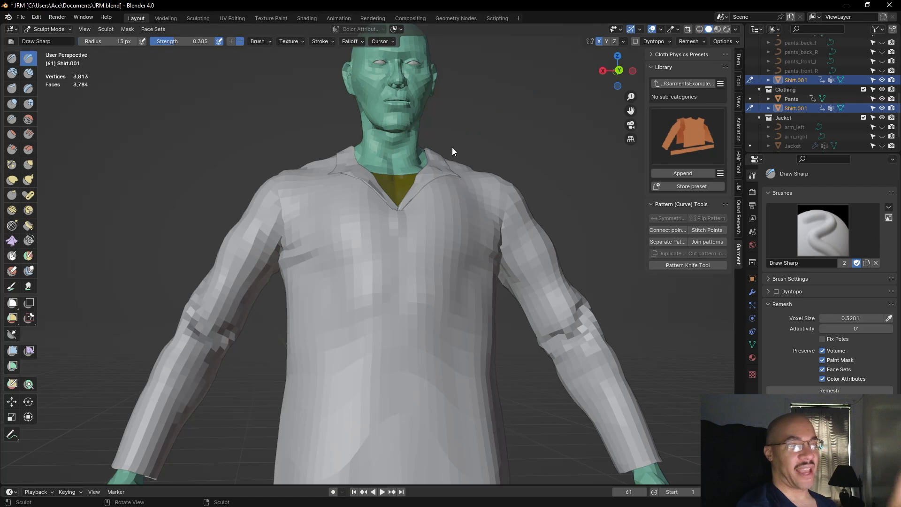
Try extending the Draw Sharp crease down the middle of the chest, and undo the strokes
left_click_drag(398, 213, 398, 234)
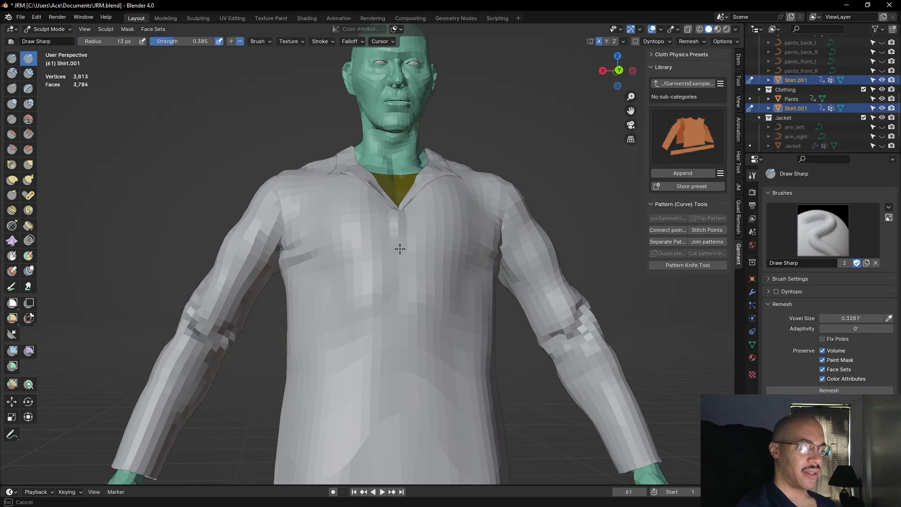
left_click_drag(400, 262, 400, 287)
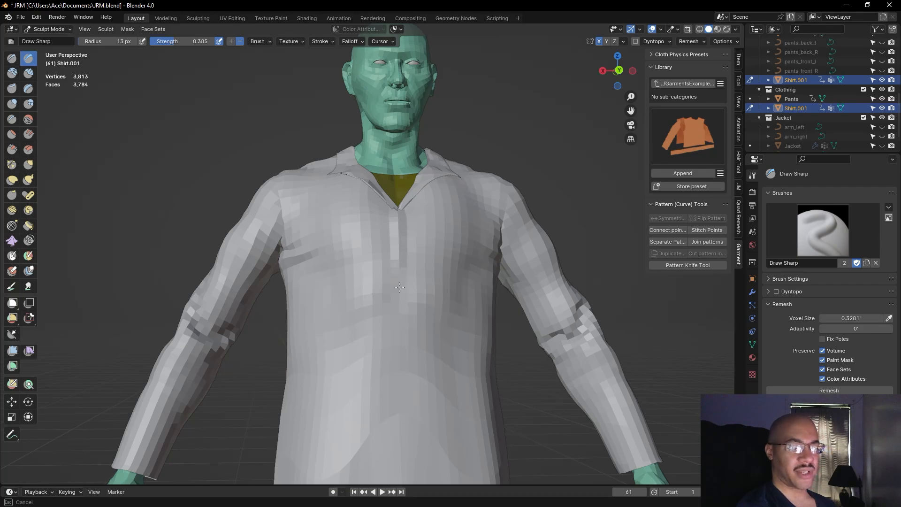
mouse_move(497, 175)
middle_mouse_down()
mouse_move(487, 181)
mouse_move(500, 205)
mouse_move(538, 173)
middle_mouse_up()
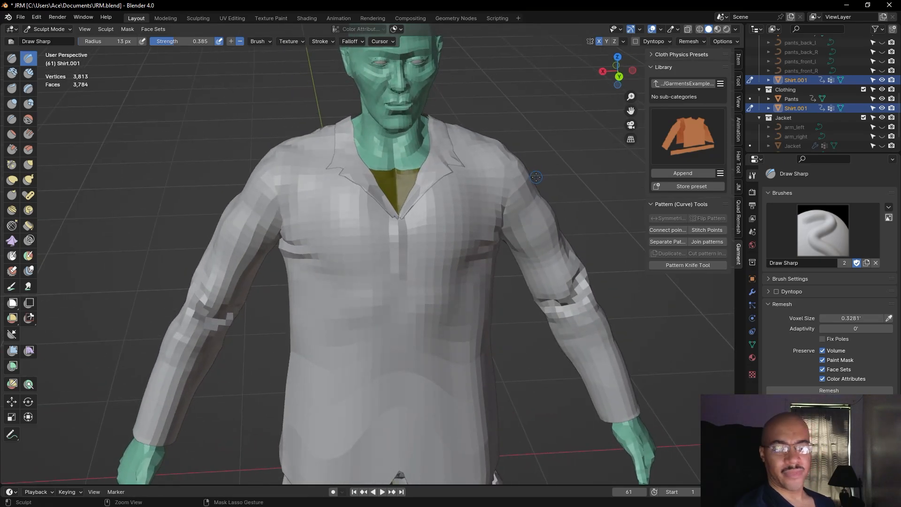
key("ctrl+z")
left_click_drag(391, 220, 394, 245)
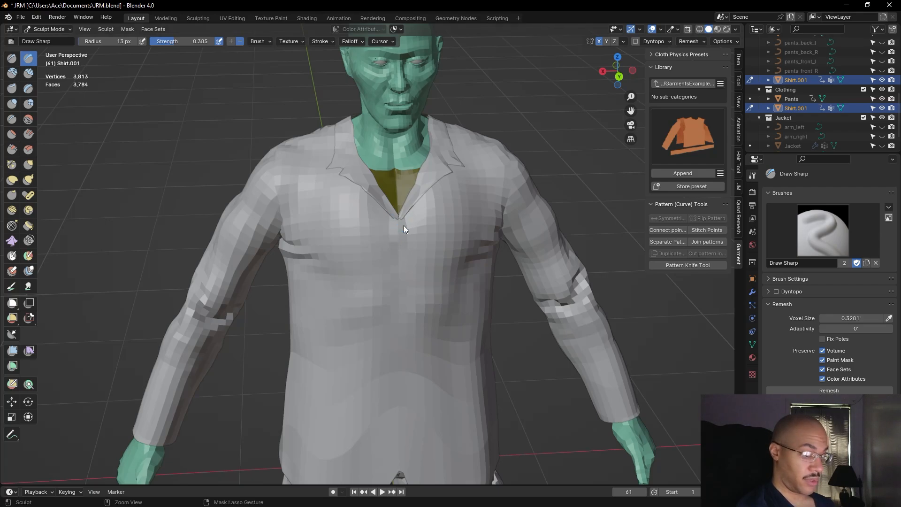
key("ctrl+z")
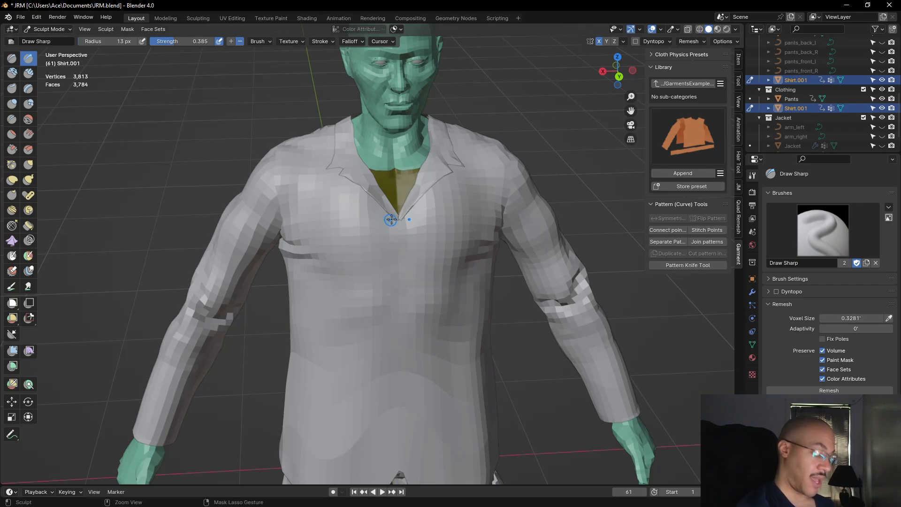
Carve a vertical opening crease from the collar's point down the shirt front to the hem with the Draw Sharp brush
mouse_move(392, 222)
left_mouse_down()
mouse_move(392, 269)
mouse_move(390, 248)
left_mouse_up()
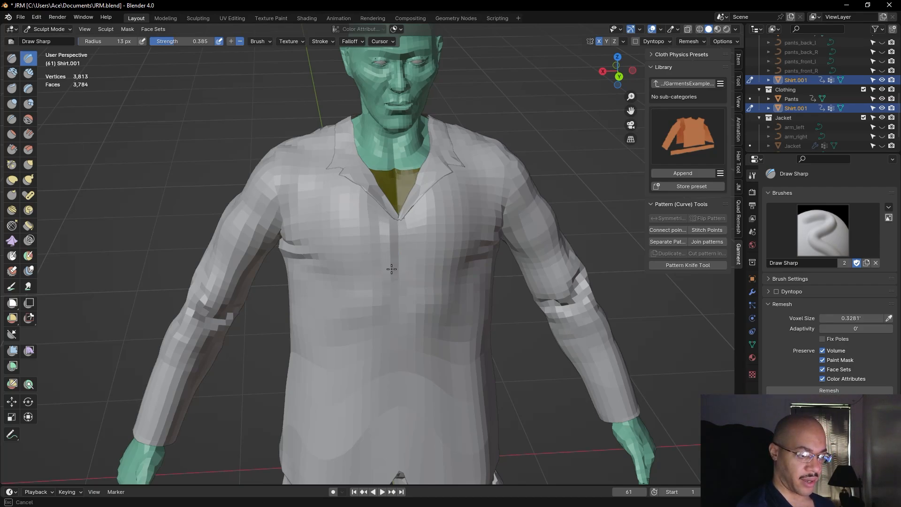
mouse_move(390, 245)
left_mouse_down()
mouse_move(388, 222)
mouse_move(392, 324)
left_mouse_up()
mouse_move(543, 162)
middle_mouse_down()
mouse_move(495, 129)
mouse_move(547, 223)
mouse_move(567, 223)
mouse_move(547, 210)
mouse_move(521, 237)
mouse_move(535, 279)
mouse_move(380, 271)
mouse_move(553, 255)
middle_mouse_up()
scroll(532, 272, "down", 4)
scroll(553, 256, "up", 5)
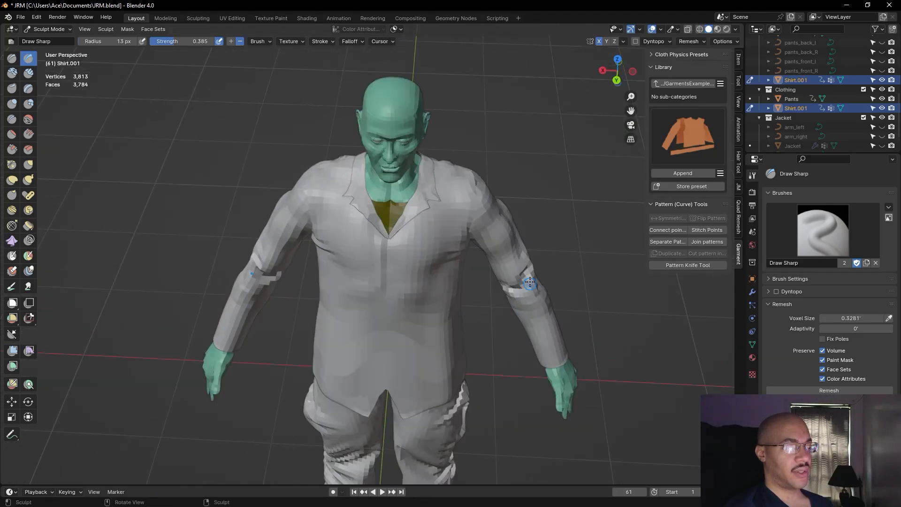
middle_click_drag(498, 276, 489, 279)
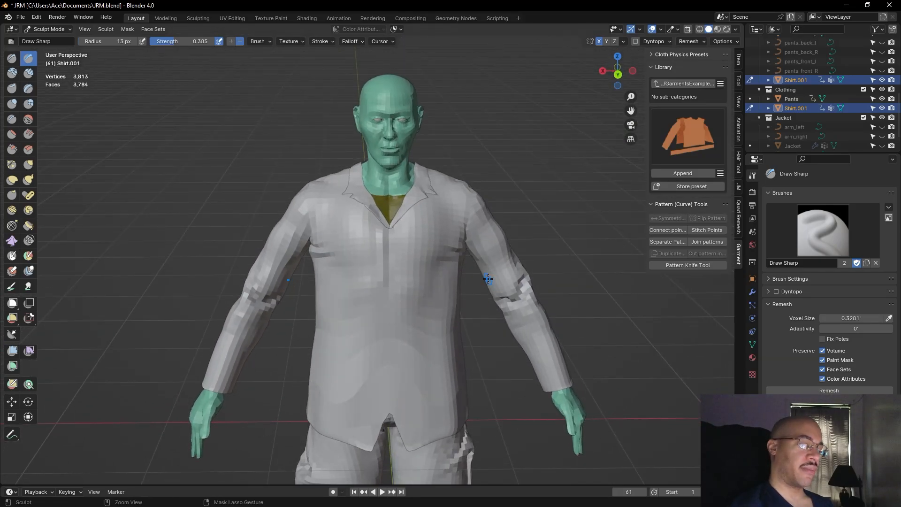
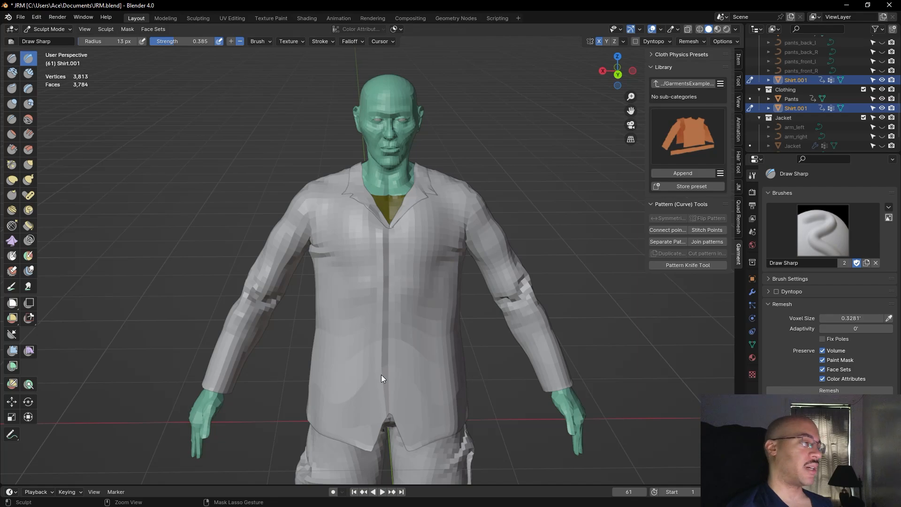
Build up the edge beside the shirt's front crease from the collar's point toward the hem with the Clay Strips brush
left_click(28, 73)
mouse_move(539, 166)
middle_mouse_down()
mouse_move(535, 149)
mouse_move(502, 132)
mouse_move(431, 206)
middle_mouse_up()
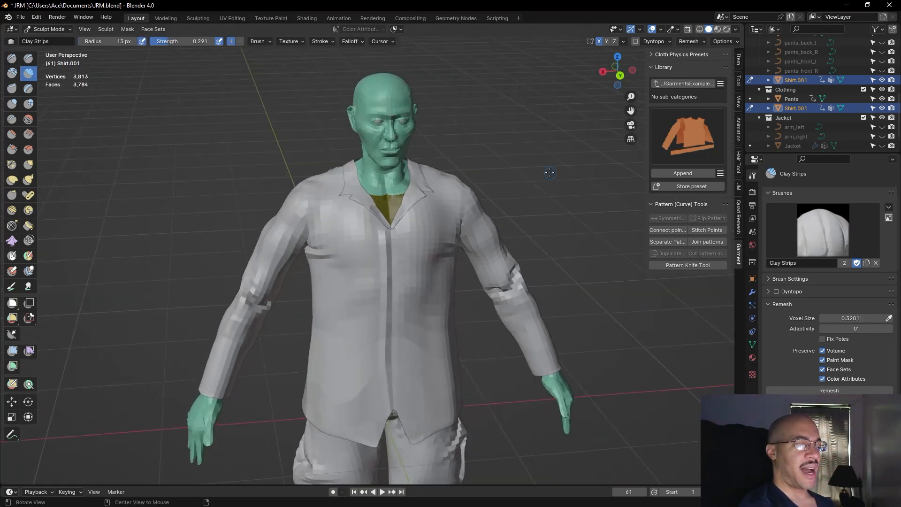
mouse_move(389, 230)
left_mouse_down()
mouse_move(393, 272)
mouse_move(391, 231)
mouse_move(395, 262)
mouse_move(391, 246)
left_mouse_up()
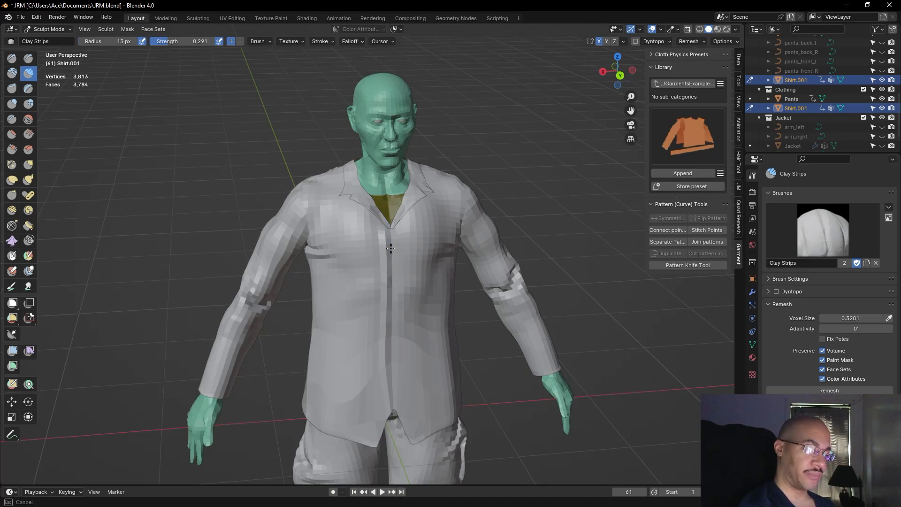
left_click_drag(394, 276, 396, 284)
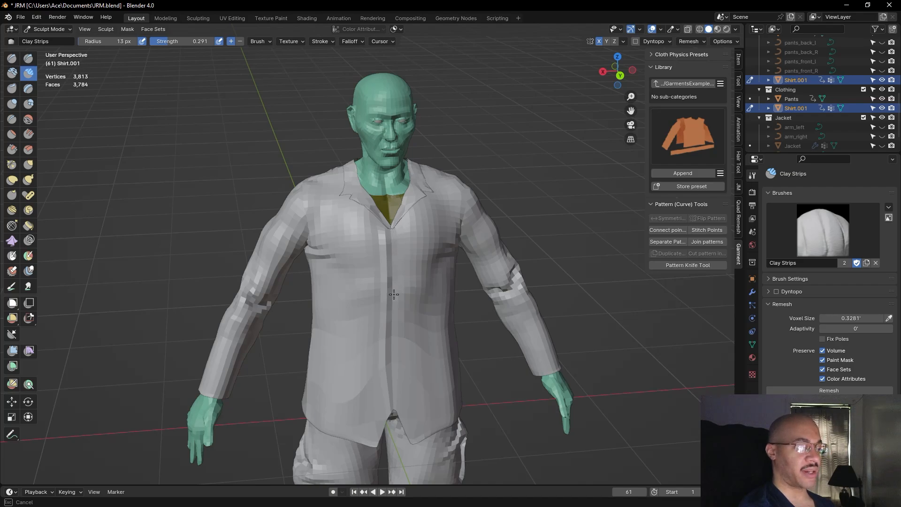
left_click_drag(395, 246, 396, 320)
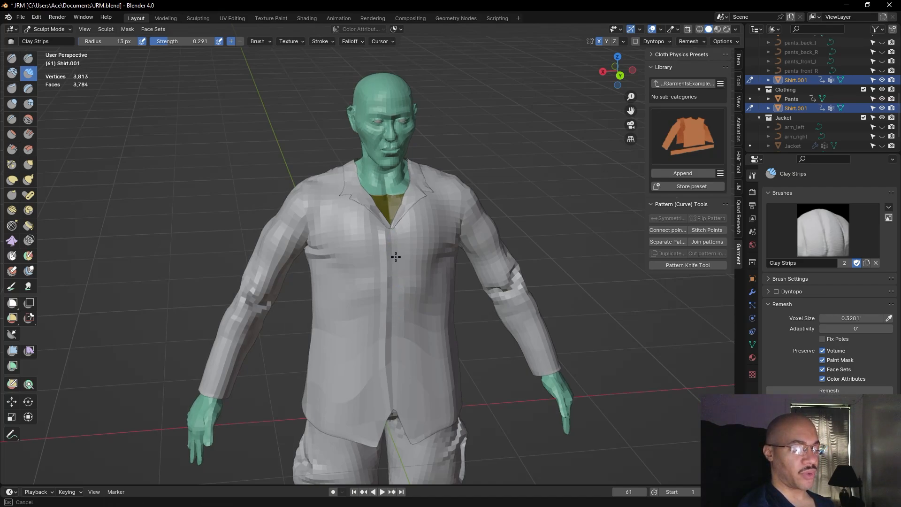
mouse_move(396, 382)
left_mouse_down()
mouse_move(390, 329)
mouse_move(391, 344)
left_mouse_up()
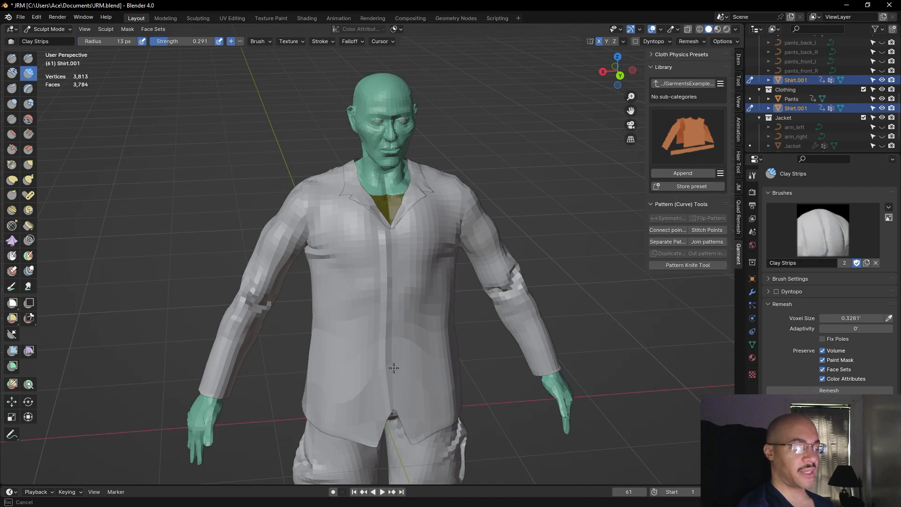
Examine the shirt's collar, front opening and overall fit on the character from several angles and distances
mouse_move(394, 400)
middle_mouse_down()
mouse_move(542, 168)
mouse_move(545, 220)
mouse_move(556, 204)
mouse_move(371, 294)
middle_mouse_up()
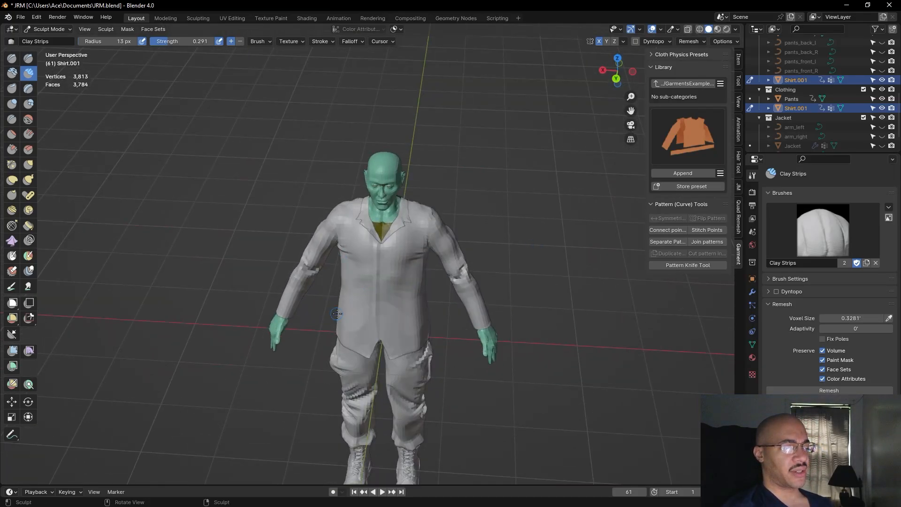
middle_click_drag(517, 296, 515, 263)
scroll(515, 263, "up", 3)
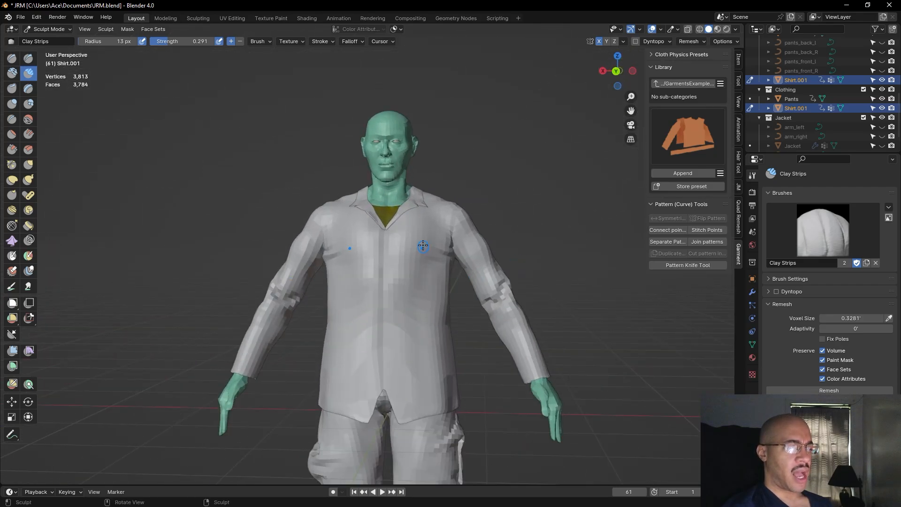
middle_click_drag(507, 202, 188, 92)
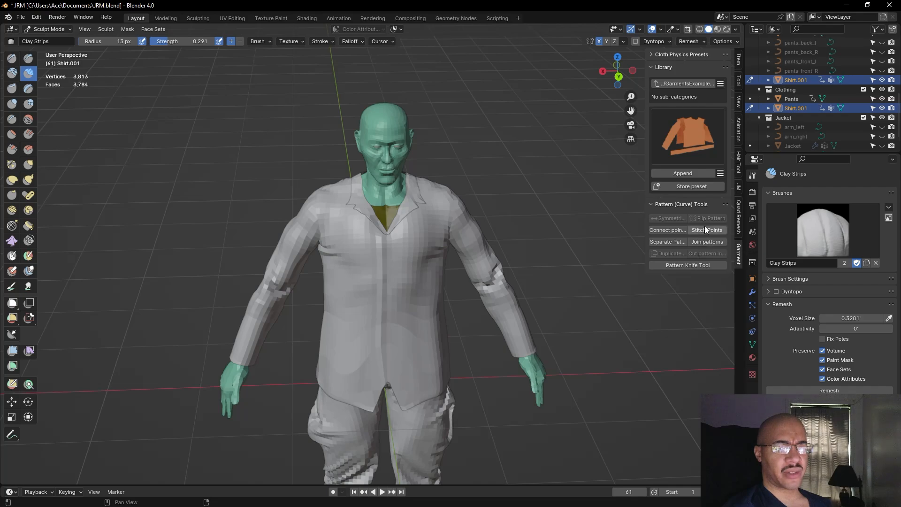
left_click(649, 52)
left_click(649, 52)
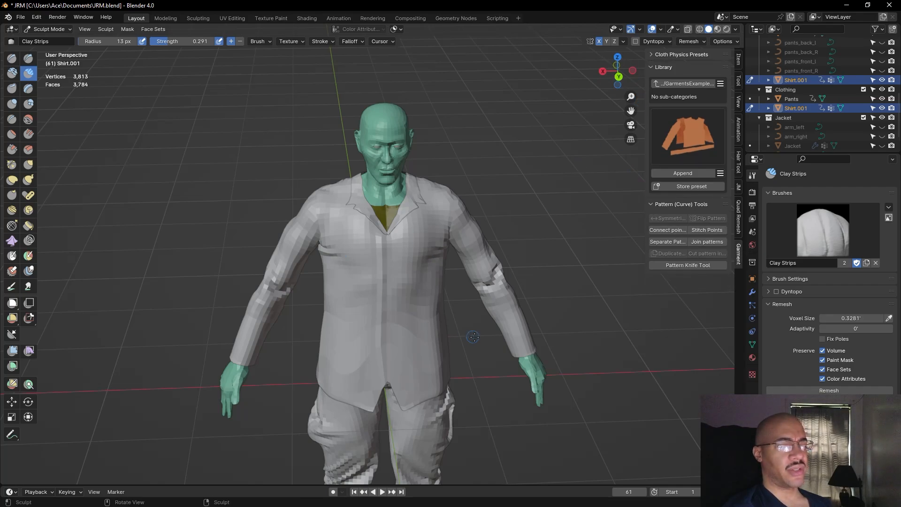
middle_click_drag(551, 247, 422, 251)
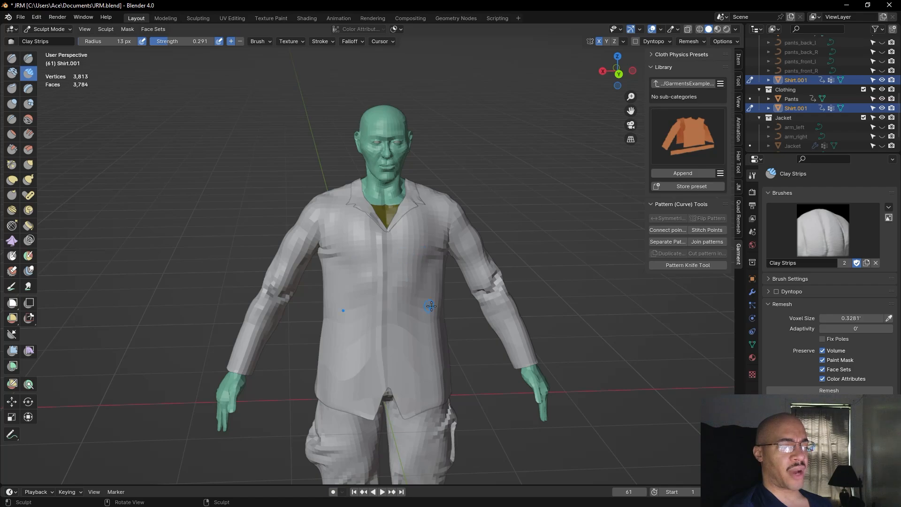
middle_click_drag(540, 240, 353, 447)
middle_click_drag(496, 357, 523, 333)
scroll(571, 358, "down", 4)
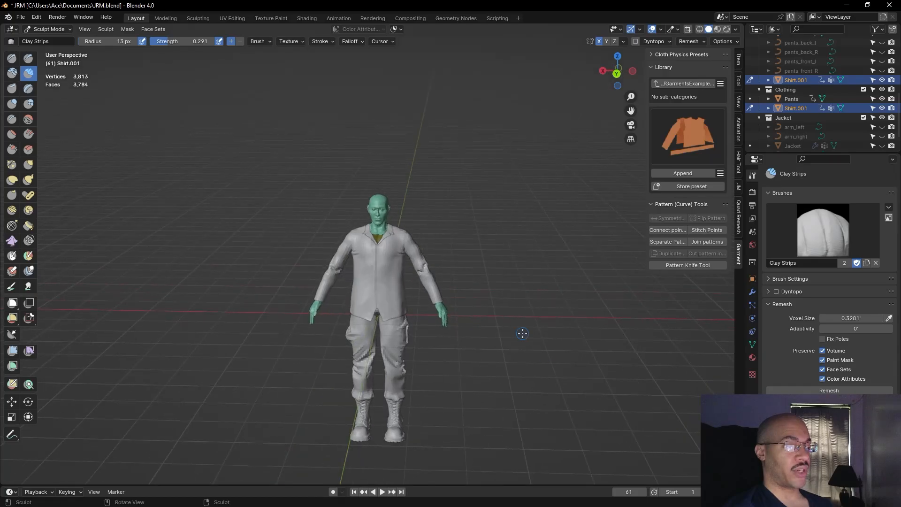
scroll(457, 292, "up", 3)
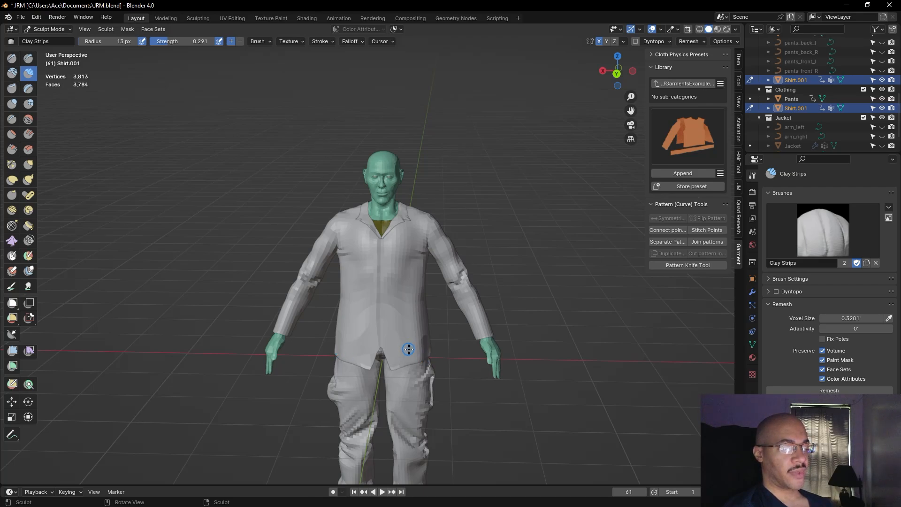
middle_click_drag(426, 353, 331, 344)
middle_click_drag(388, 343, 584, 299)
scroll(557, 288, "up", 5)
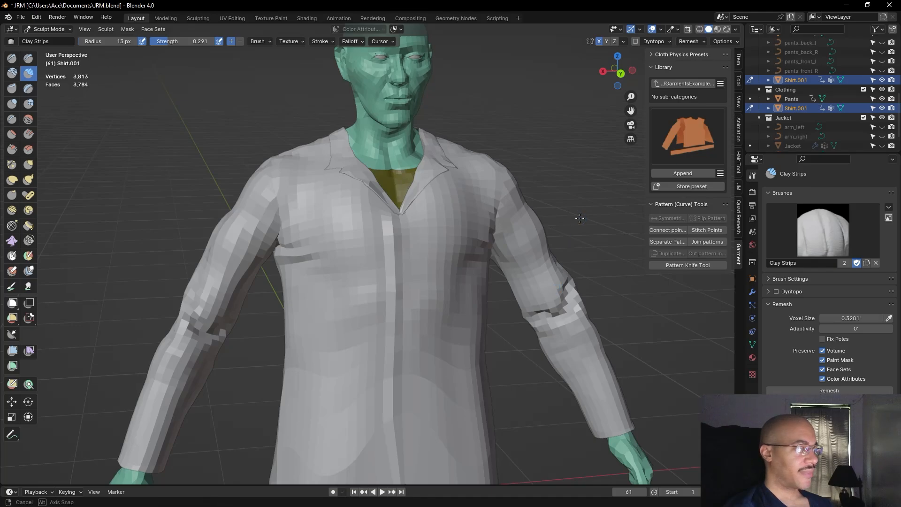
Rework the shirt's front opening from the collar's point down to the hem with Draw Sharp strokes
scroll(573, 217, "down", 3)
middle_click_drag(573, 217, 529, 218)
left_click(29, 59)
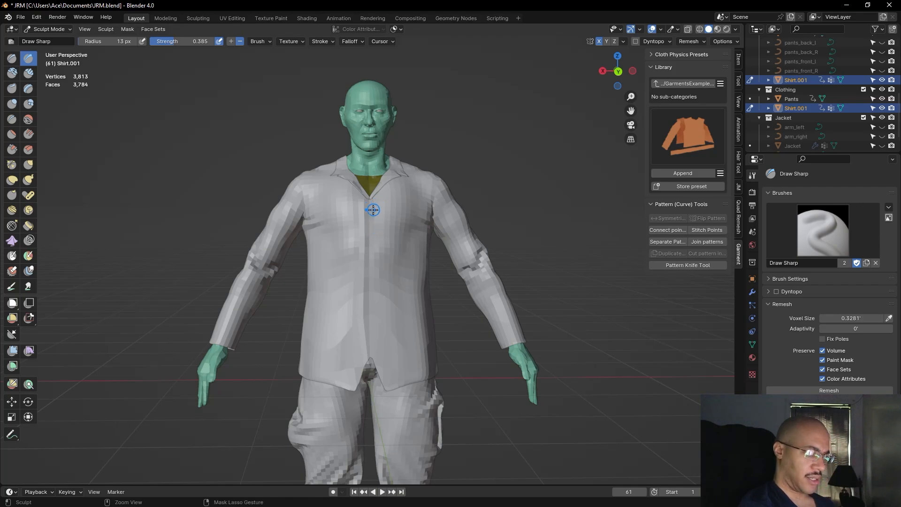
mouse_move(365, 201)
right_mouse_down("ctrl")
mouse_move(363, 327)
mouse_move(365, 268)
right_mouse_up("ctrl")
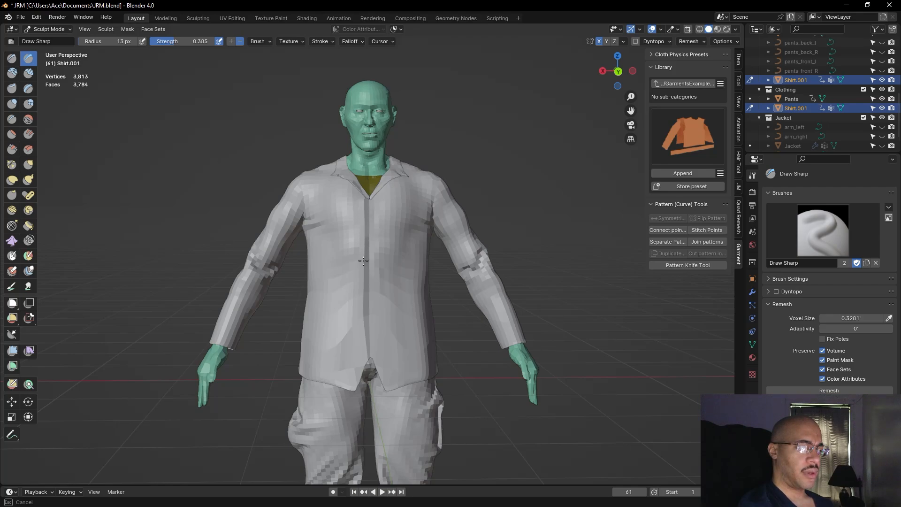
left_click_drag(365, 348, 366, 356, "ctrl")
mouse_move(556, 210)
middle_mouse_down()
mouse_move(446, 206)
mouse_move(539, 216)
mouse_move(544, 298)
mouse_move(357, 235)
mouse_move(238, 210)
middle_mouse_up()
Pull the edge of the shirt's front opening into shape on the chest below the collar with the Grab brush
left_click(29, 164)
mouse_move(466, 116)
middle_mouse_down()
mouse_move(455, 187)
mouse_move(451, 180)
middle_mouse_up()
left_click_drag(368, 251, 368, 261)
mouse_move(456, 239)
middle_mouse_down()
mouse_move(498, 226)
mouse_move(451, 219)
mouse_move(366, 226)
middle_mouse_up()
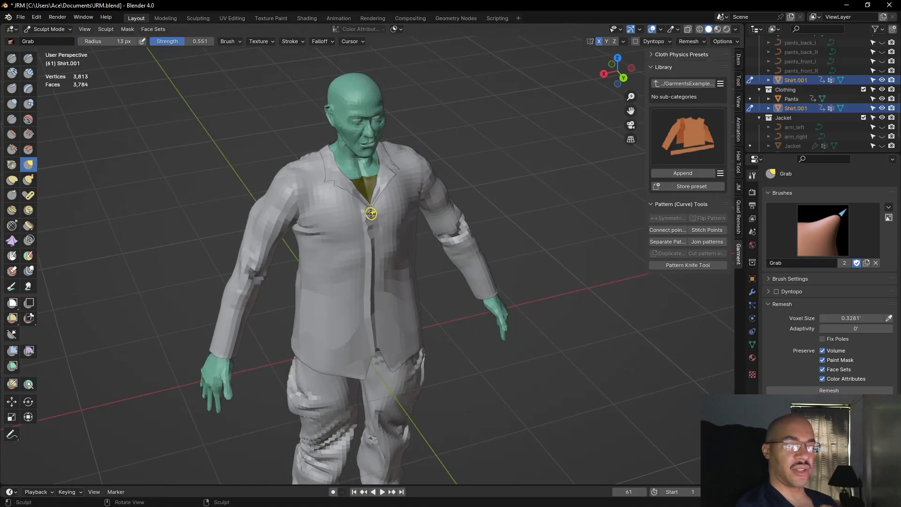
middle_click_drag(393, 226, 385, 215)
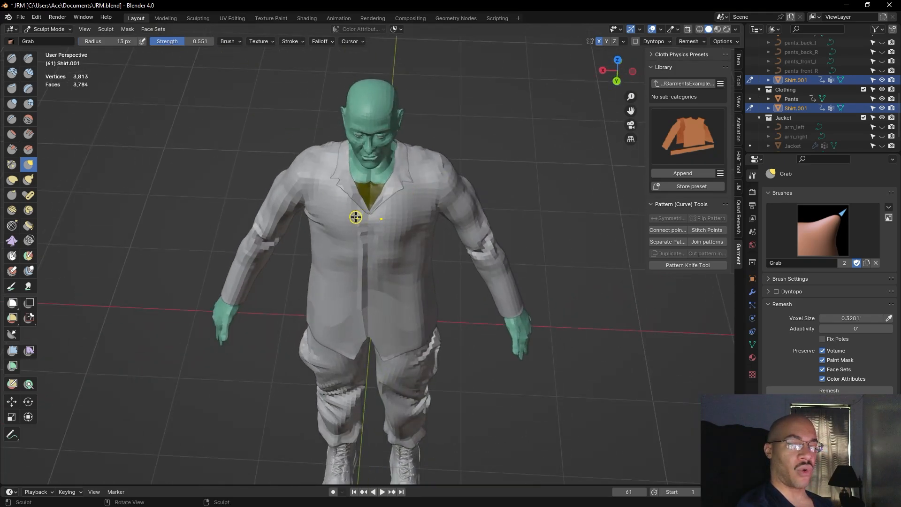
middle_click_drag(361, 331, 373, 242)
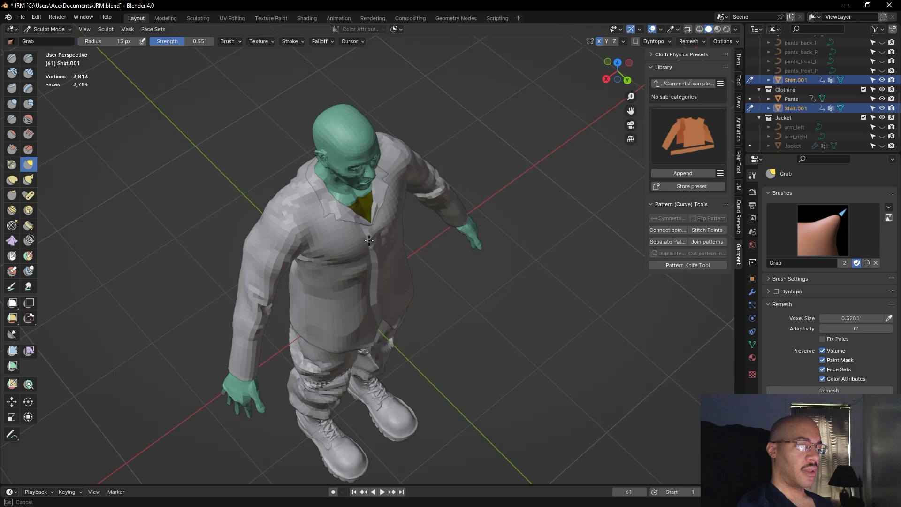
middle_click_drag(413, 252, 392, 258)
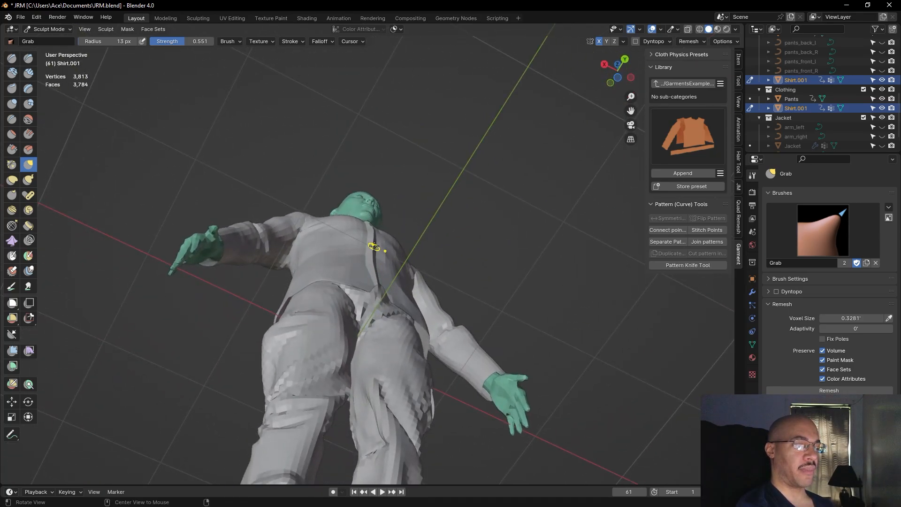
Nudge the edges of the shirt's front opening on the upper chest toward each other with the Grab brush
middle_click_drag(404, 240, 419, 261)
middle_click_drag(438, 177, 368, 256)
left_click_drag(369, 262, 369, 266)
left_click_drag(369, 268, 369, 269)
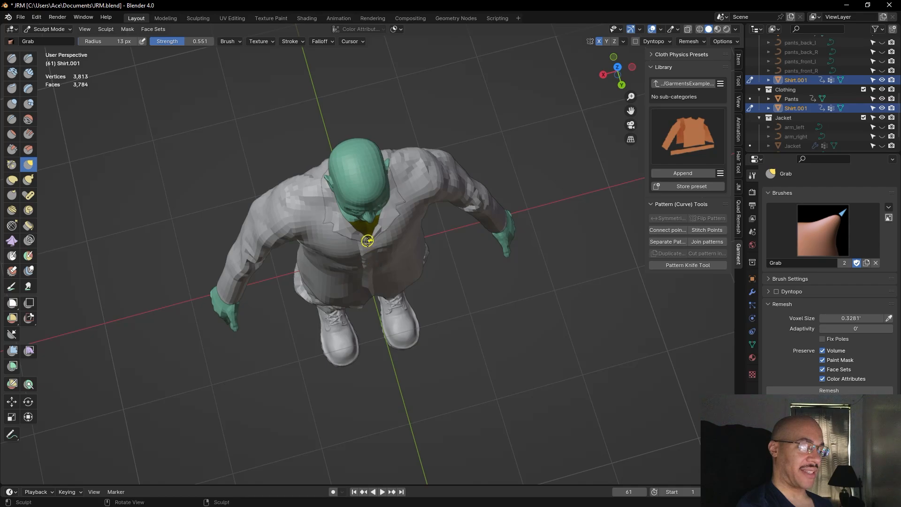
middle_click_drag(396, 226, 151, 187)
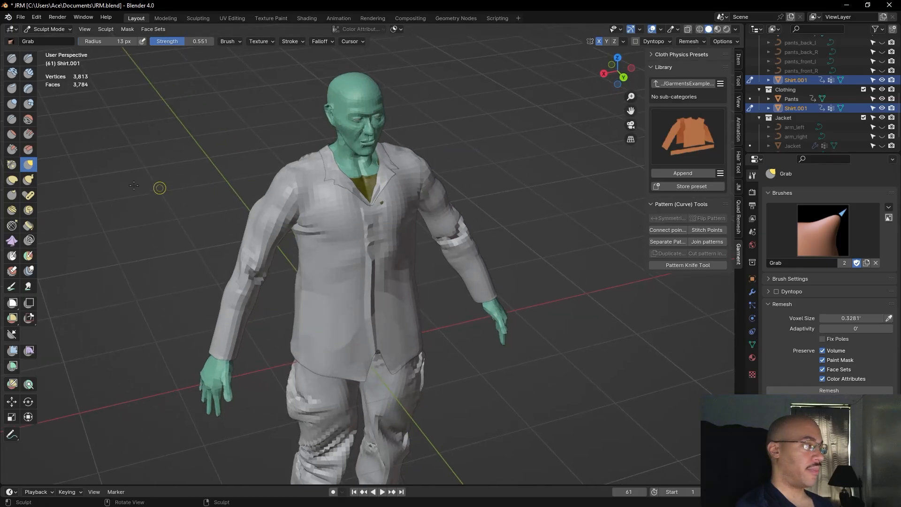
Sculpt along the shirt's front opening on the chest with the Draw Sharp brush to define the overlapping edge
left_click(14, 102)
left_click_drag(381, 204, 381, 203)
left_click(28, 57)
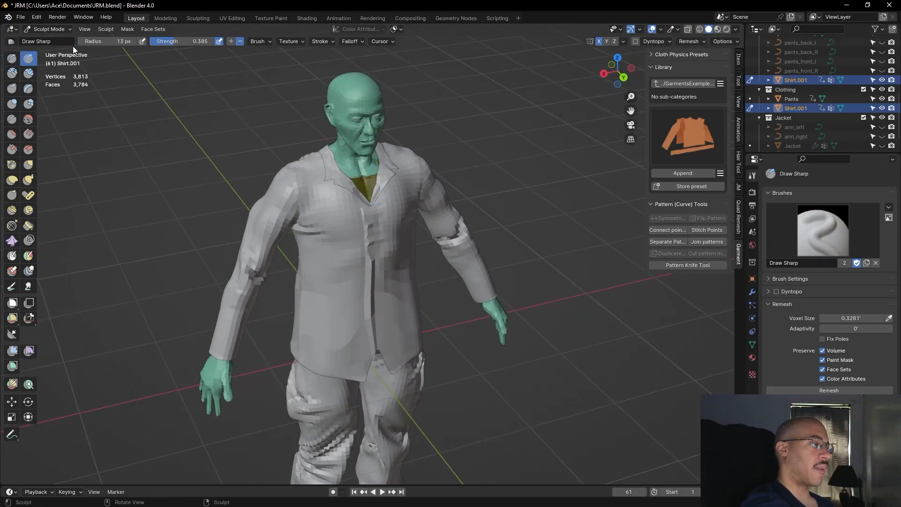
left_click_drag(370, 245, 371, 243)
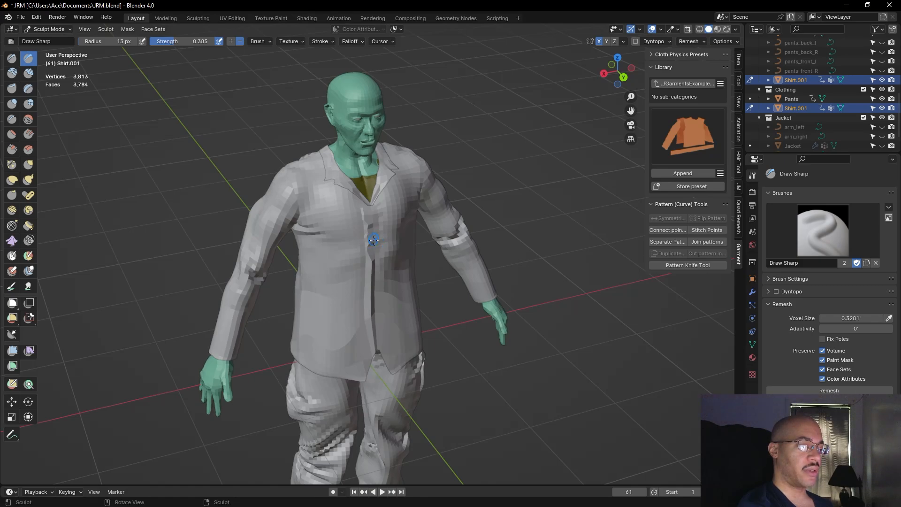
mouse_move(490, 193)
middle_mouse_down()
mouse_move(483, 178)
mouse_move(491, 150)
mouse_move(495, 157)
middle_mouse_up()
middle_click_drag(552, 101, 394, 223)
left_click_drag(367, 259, 368, 259)
left_click_drag(368, 259, 379, 255)
left_click_drag(379, 255, 367, 261)
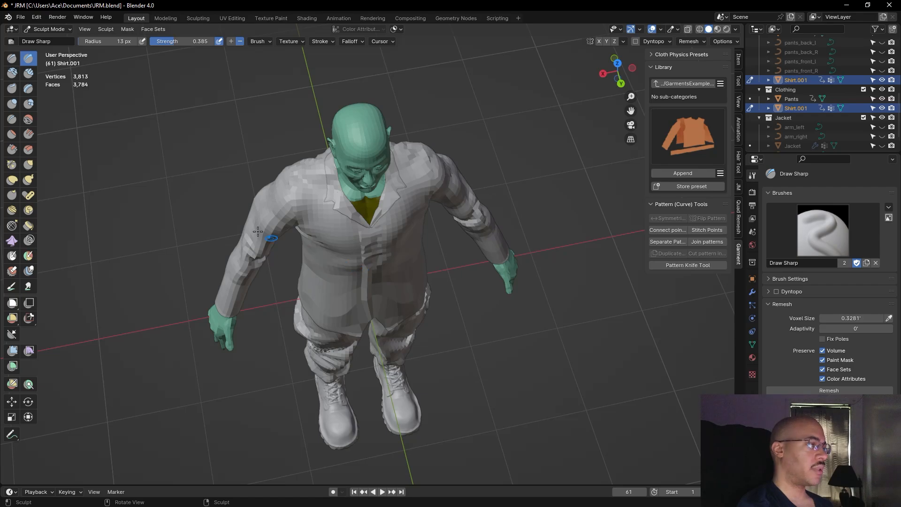
Pull the chest section of the shirt's front opening closed with the Grab brush
left_click(28, 164)
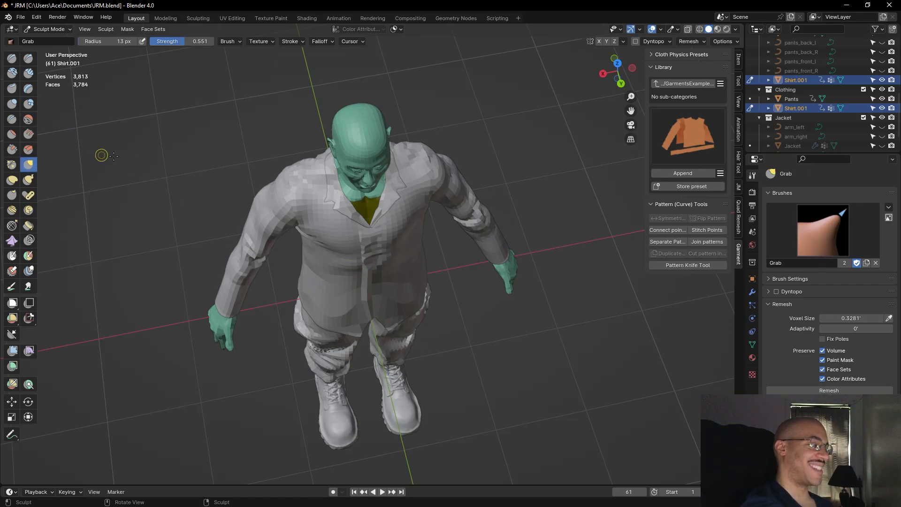
left_click_drag(369, 271, 371, 259)
middle_click_drag(439, 219, 373, 248)
left_click_drag(369, 241, 369, 242)
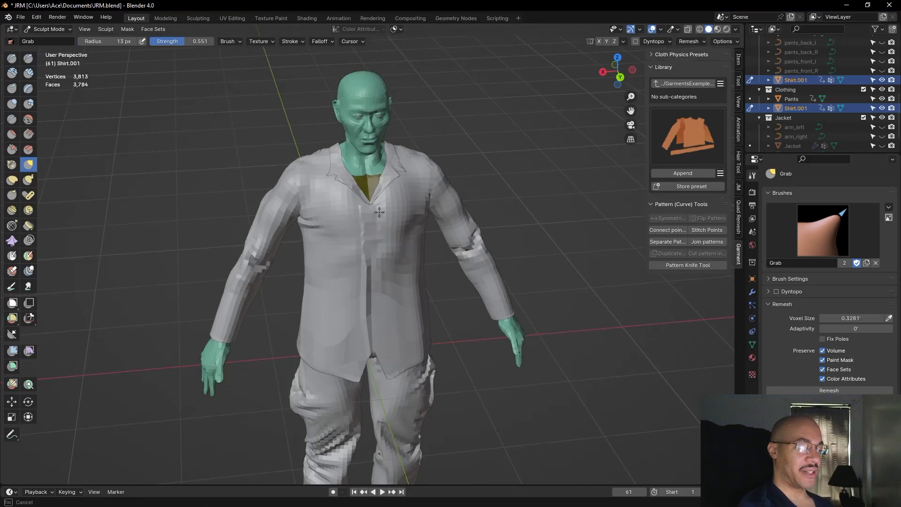
mouse_move(428, 235)
middle_mouse_down()
mouse_move(429, 282)
mouse_move(426, 246)
middle_mouse_up()
left_click_drag(373, 259, 368, 254)
left_click_drag(369, 254, 367, 256)
left_click_drag(370, 264, 368, 262)
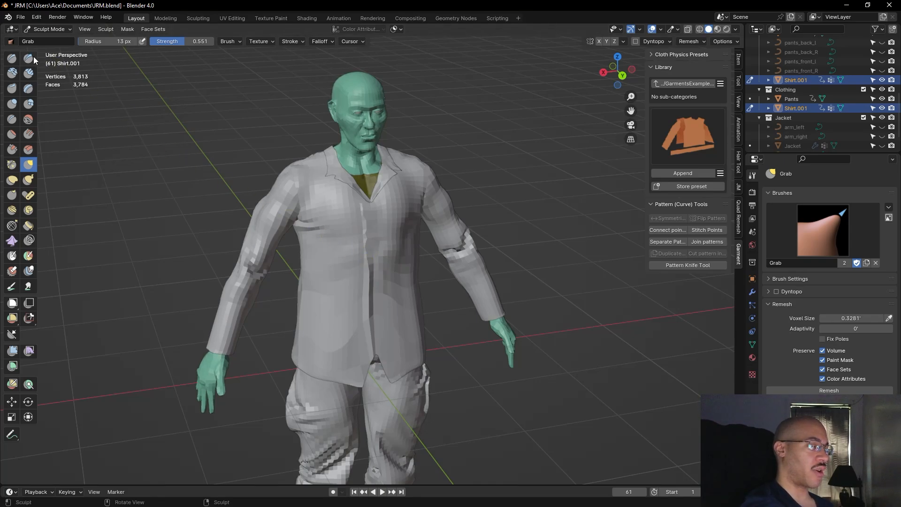
Pull the edges of the shirt's front opening together from mid-torso down toward the hem with the Grab brush
left_click_drag(368, 264, 368, 269)
left_click_drag(370, 273, 368, 273)
left_click_drag(370, 273, 366, 329)
left_click_drag(372, 337, 370, 339)
mouse_move(442, 276)
middle_mouse_down()
mouse_move(480, 175)
mouse_move(483, 141)
mouse_move(465, 155)
mouse_move(499, 279)
mouse_move(550, 236)
mouse_move(515, 212)
mouse_move(535, 221)
mouse_move(545, 282)
mouse_move(552, 247)
mouse_move(453, 284)
middle_mouse_up()
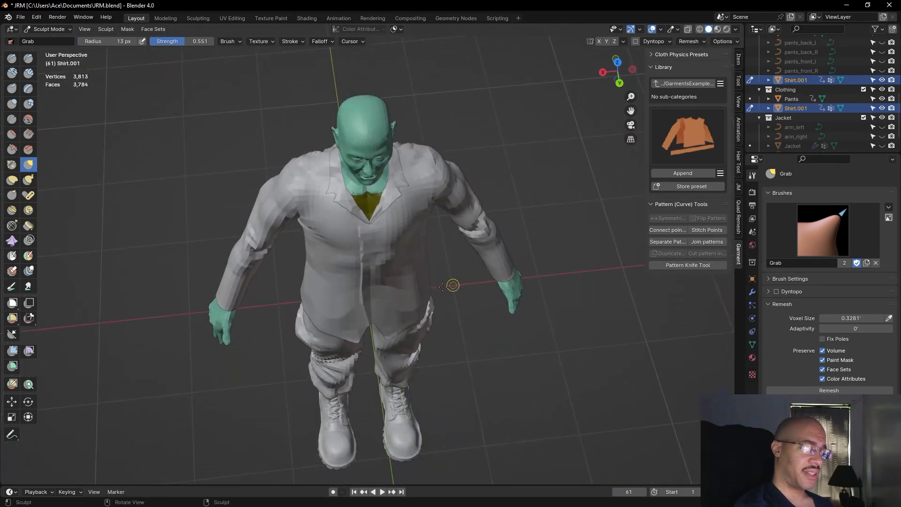
left_click_drag(363, 300, 361, 301)
left_click_drag(363, 304, 361, 303)
left_click_drag(363, 297, 361, 296)
left_click_drag(363, 290, 367, 319)
Adjust the shirt's neckline between the collar flaps with the Grab brush
mouse_move(449, 287)
middle_mouse_down()
mouse_move(527, 217)
mouse_move(468, 268)
mouse_move(469, 368)
mouse_move(531, 334)
mouse_move(377, 258)
middle_mouse_up()
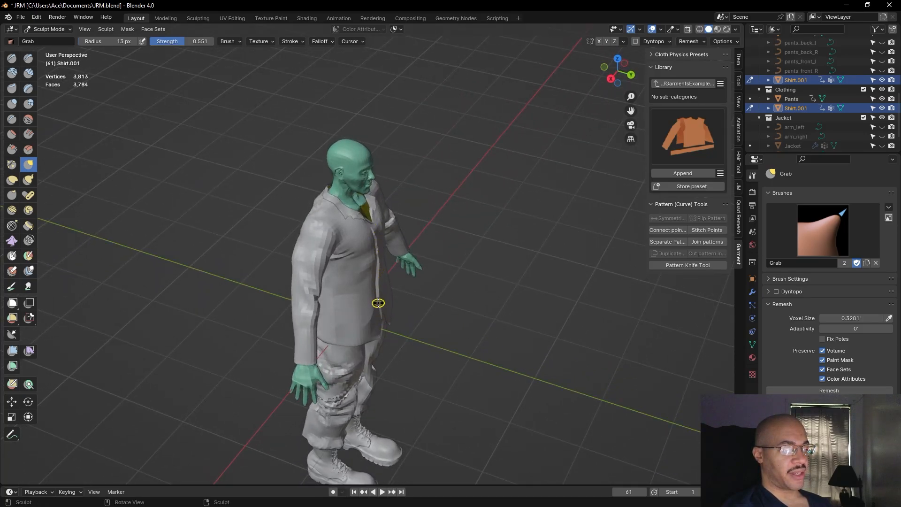
middle_click_drag(427, 299, 448, 289)
scroll(456, 271, "up", 2)
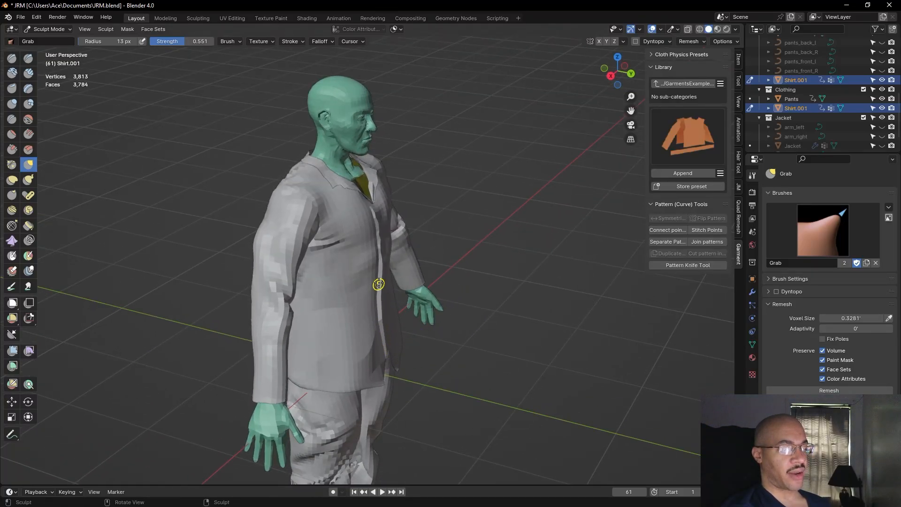
mouse_move(409, 217)
middle_mouse_down()
mouse_move(442, 344)
mouse_move(408, 263)
mouse_move(488, 319)
mouse_move(546, 336)
mouse_move(535, 302)
middle_mouse_up()
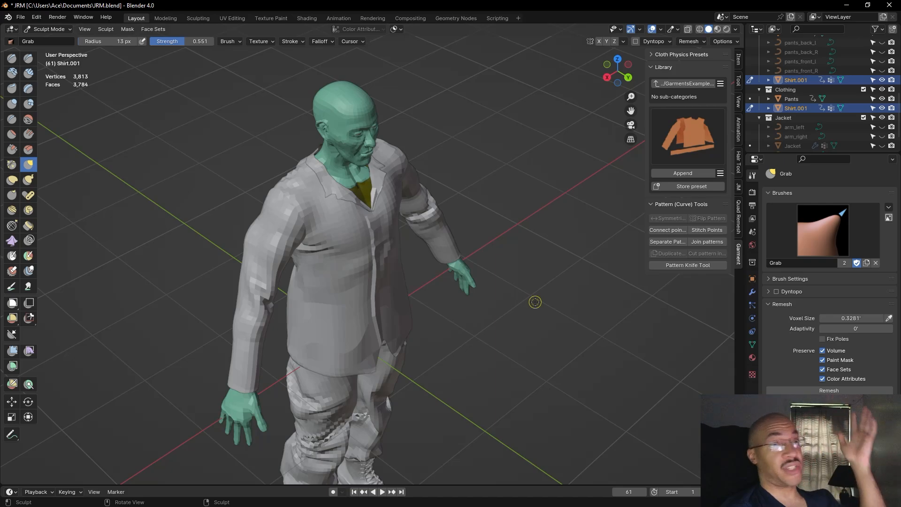
mouse_move(511, 348)
middle_mouse_down()
mouse_move(560, 341)
mouse_move(405, 327)
mouse_move(436, 318)
mouse_move(422, 332)
mouse_move(443, 351)
mouse_move(412, 328)
middle_mouse_up()
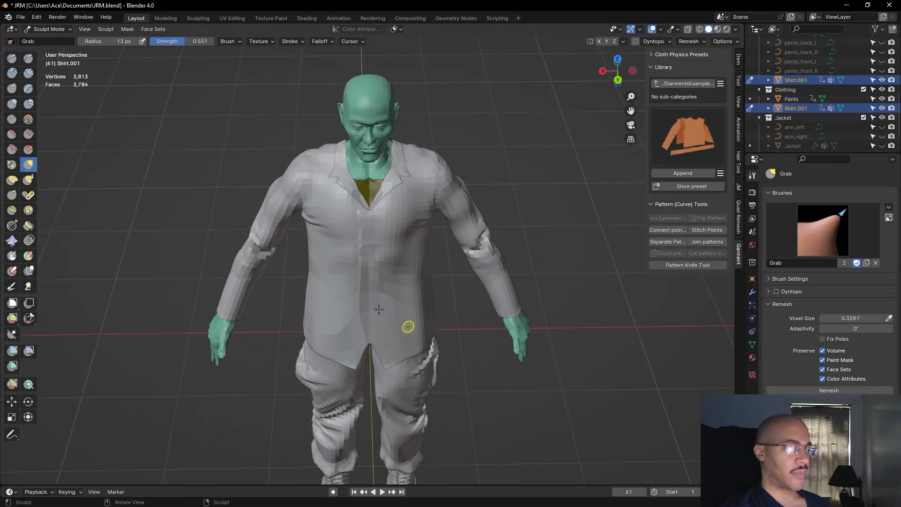
left_click(29, 73)
left_click(29, 164)
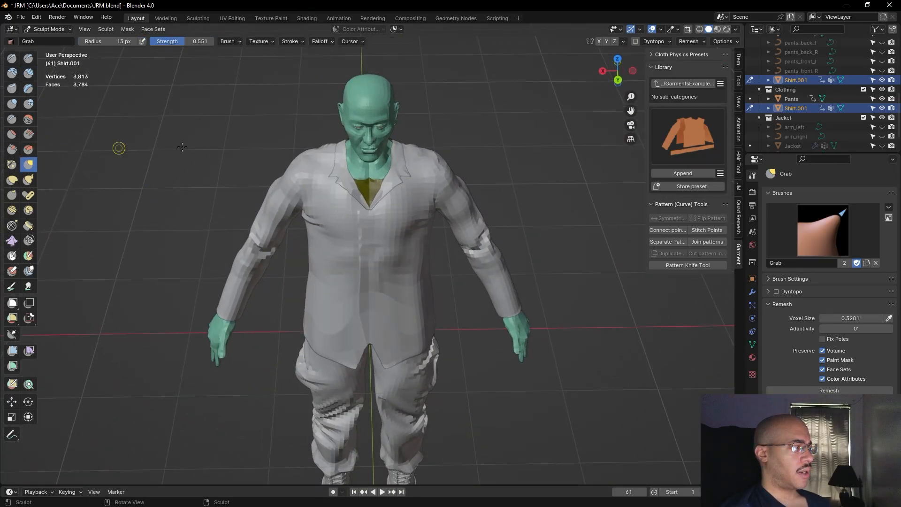
left_click_drag(370, 179, 371, 179)
Examine the shirt's front closure and overall fit on the character from the front and both sides
mouse_move(503, 287)
middle_mouse_down()
mouse_move(487, 311)
mouse_move(287, 265)
mouse_move(576, 330)
mouse_move(473, 279)
mouse_move(544, 315)
middle_mouse_up()
scroll(533, 316, "up", 3)
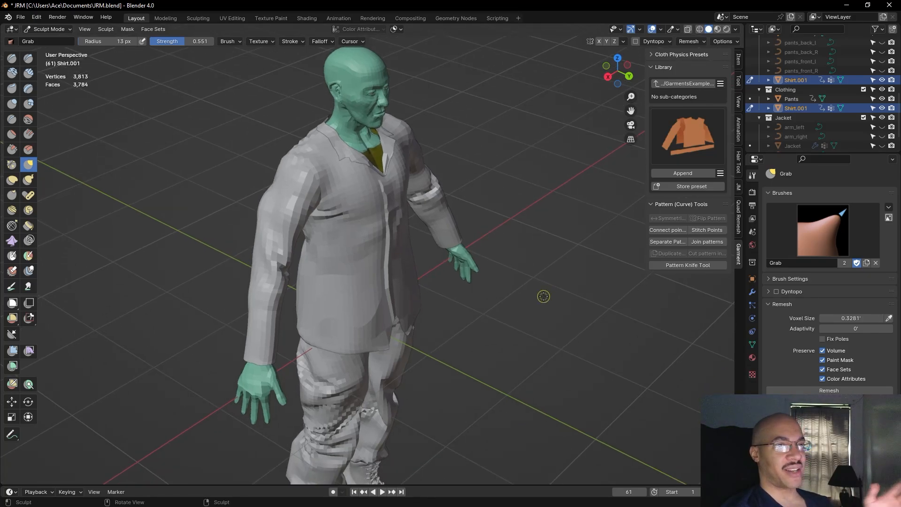
mouse_move(543, 296)
middle_mouse_down()
mouse_move(521, 310)
mouse_move(464, 232)
mouse_move(416, 297)
mouse_move(424, 347)
mouse_move(450, 365)
mouse_move(518, 298)
middle_mouse_up()
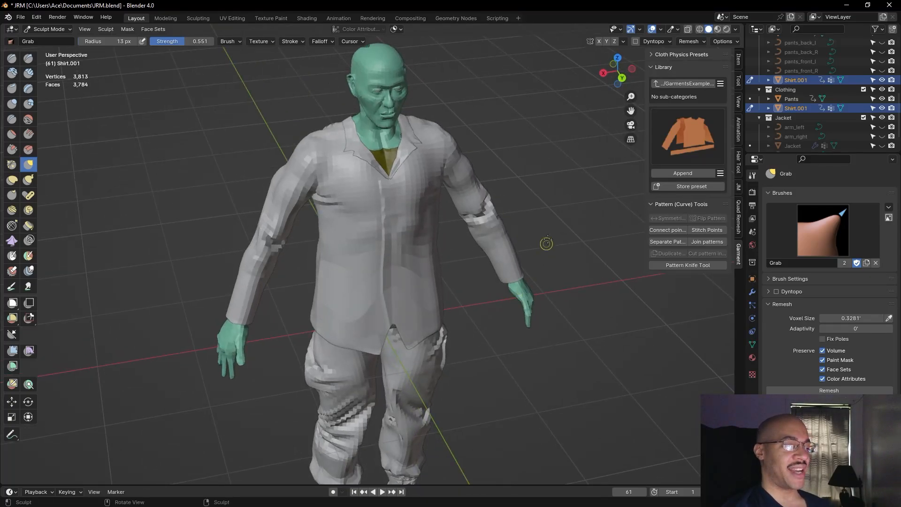
middle_click_drag(552, 219, 517, 228)
scroll(566, 169, "down", 2)
mouse_move(560, 205)
middle_mouse_down()
mouse_move(480, 156)
mouse_move(607, 233)
mouse_move(610, 197)
middle_mouse_up()
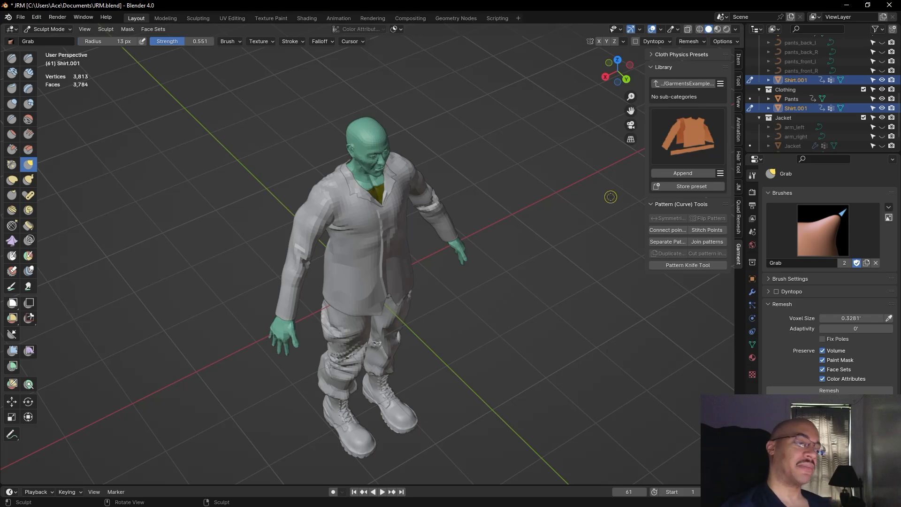
middle_click_drag(543, 258, 526, 225)
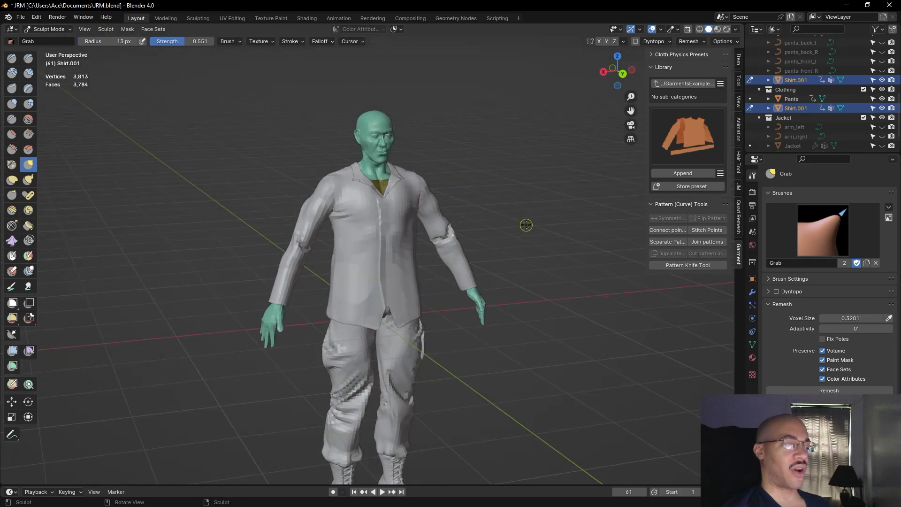
scroll(526, 225, "down", 2)
mouse_move(529, 205)
middle_mouse_down()
mouse_move(511, 194)
mouse_move(379, 181)
mouse_move(441, 234)
middle_mouse_up()
scroll(486, 235, "up", 2)
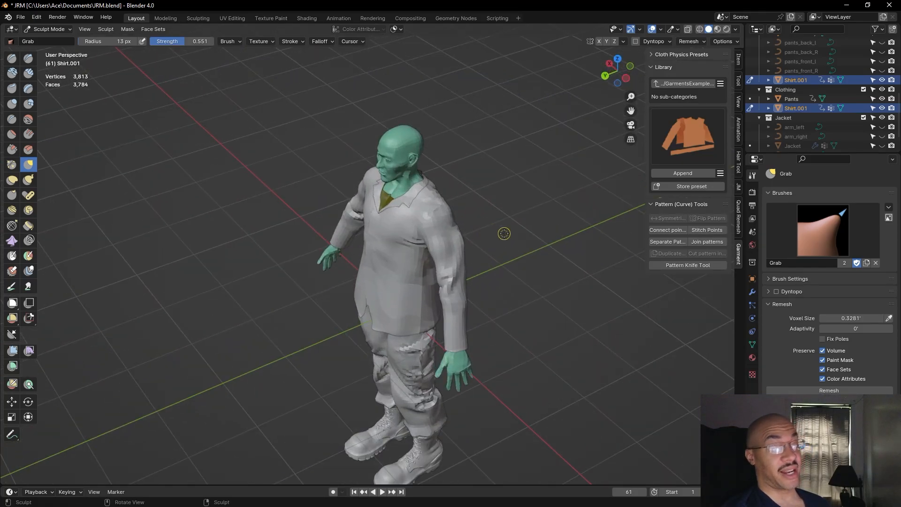
middle_click_drag(526, 274, 587, 253)
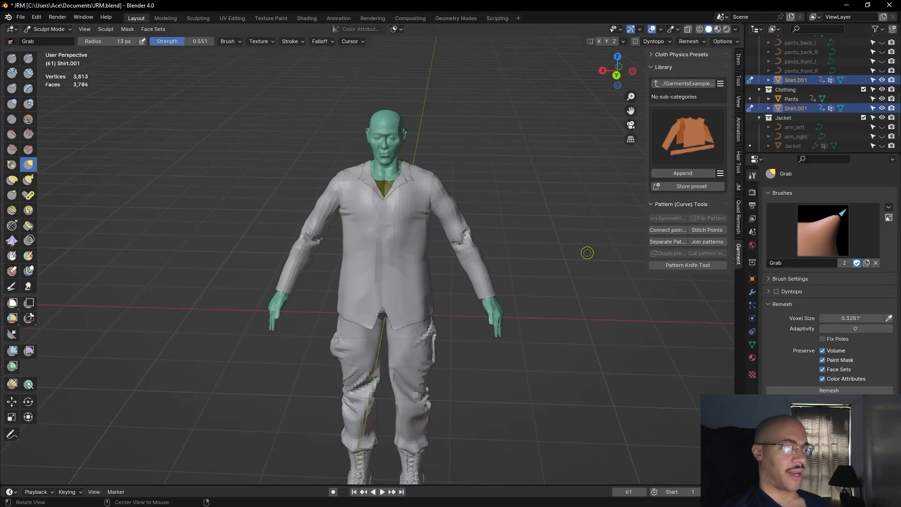
Save the Blender file
left_click(20, 17)
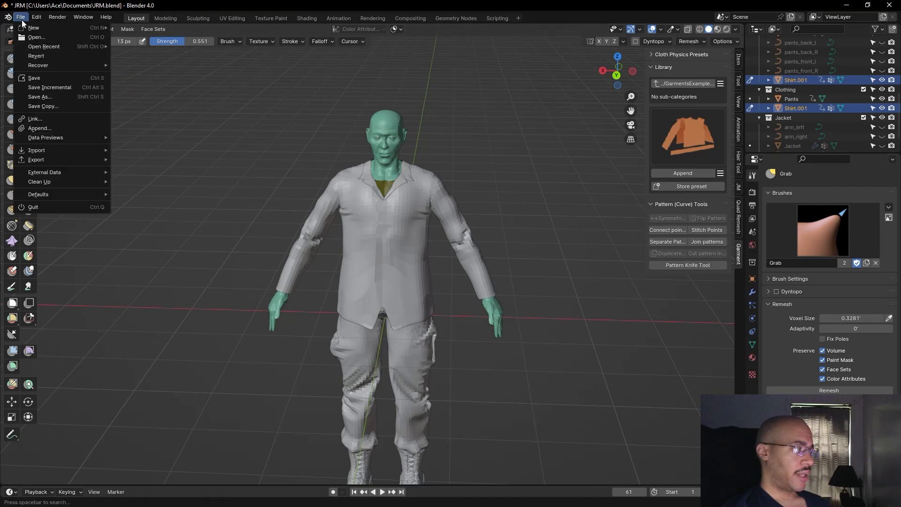
left_click(44, 77)
mouse_move(276, 161)
middle_mouse_down()
mouse_move(234, 174)
mouse_move(322, 167)
mouse_move(168, 178)
mouse_move(213, 181)
mouse_move(199, 180)
middle_mouse_up()
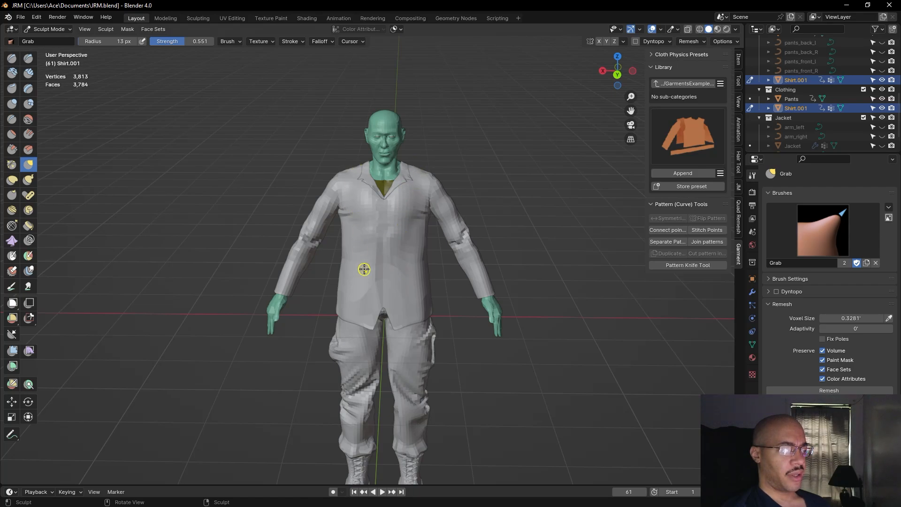
Try to mask a horizontal band across the shirt's waist with Box Mask
left_click_drag(483, 203, 334, 188)
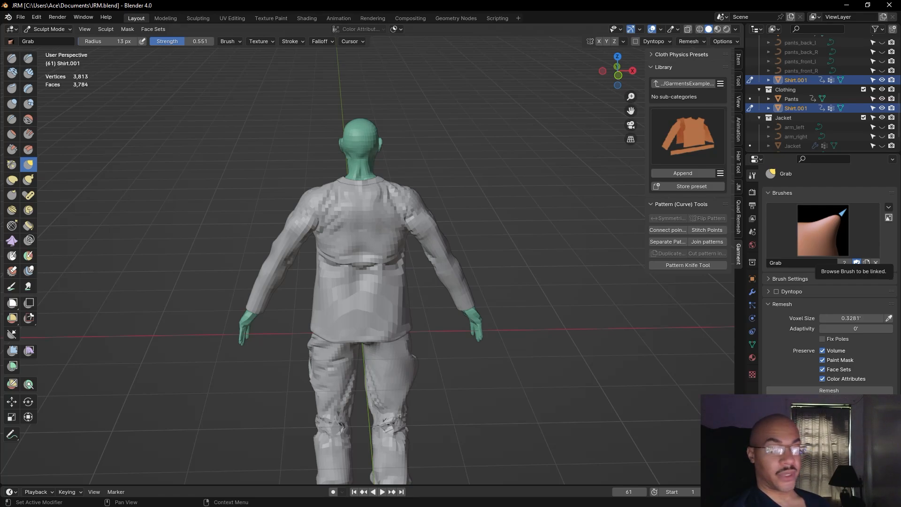
middle_click_drag(413, 227, 2, 225)
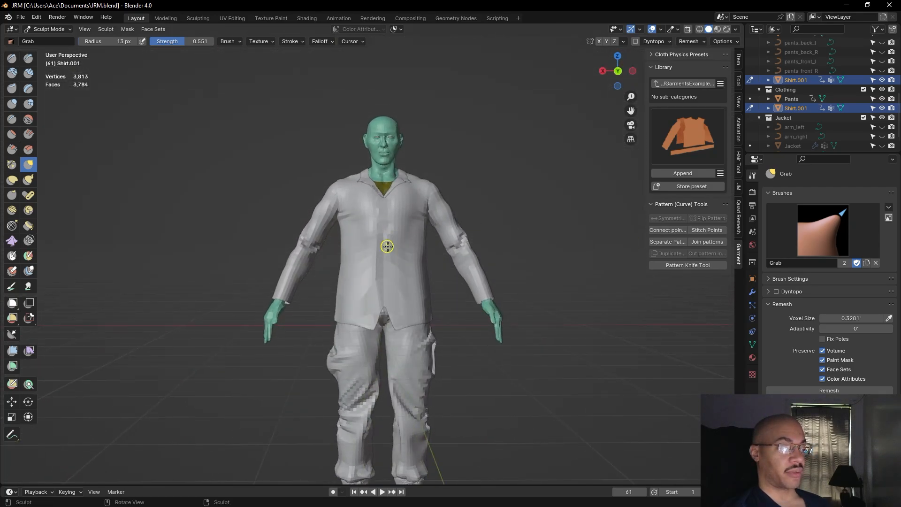
scroll(577, 206, "up", 4)
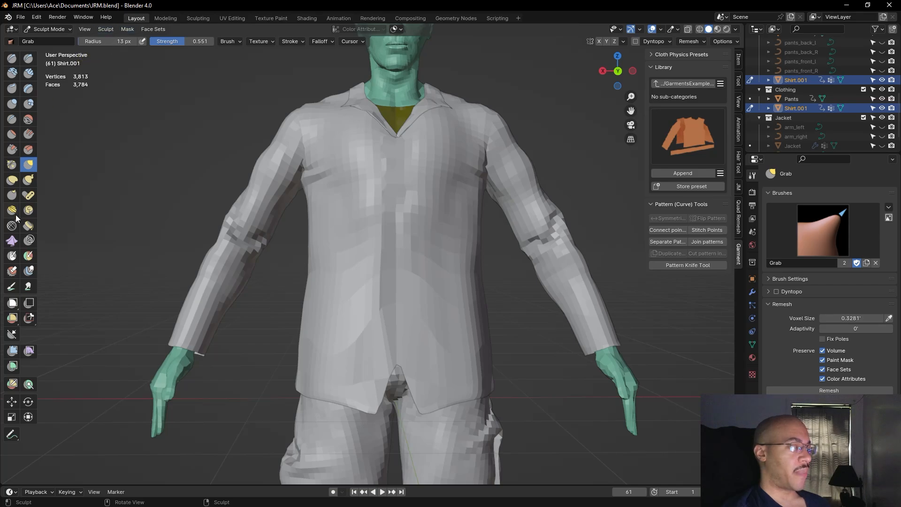
left_click(12, 256)
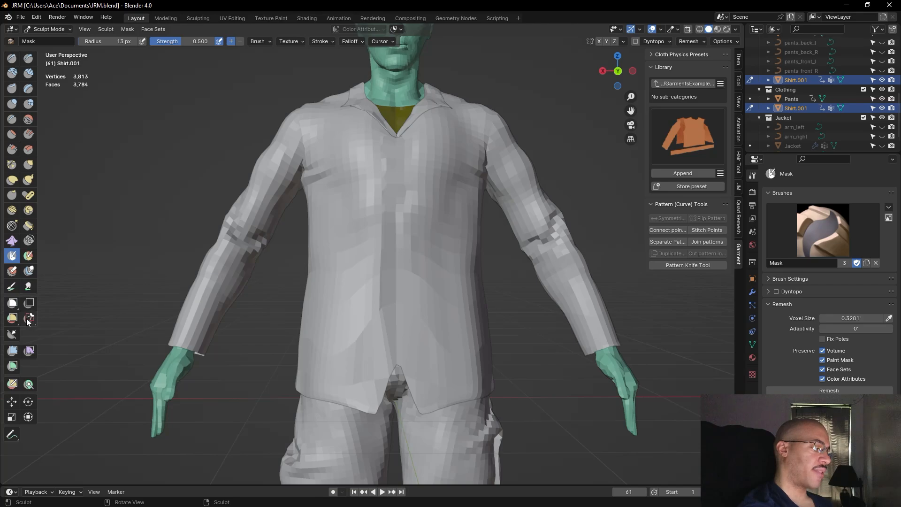
key("b")
left_click_drag(308, 256, 385, 257)
left_click_drag(474, 257, 494, 278)
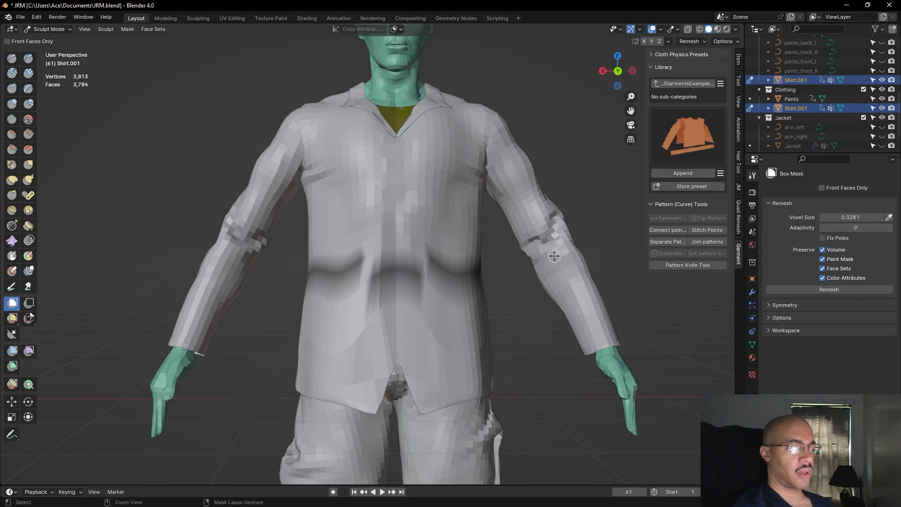
key("ctrl+z")
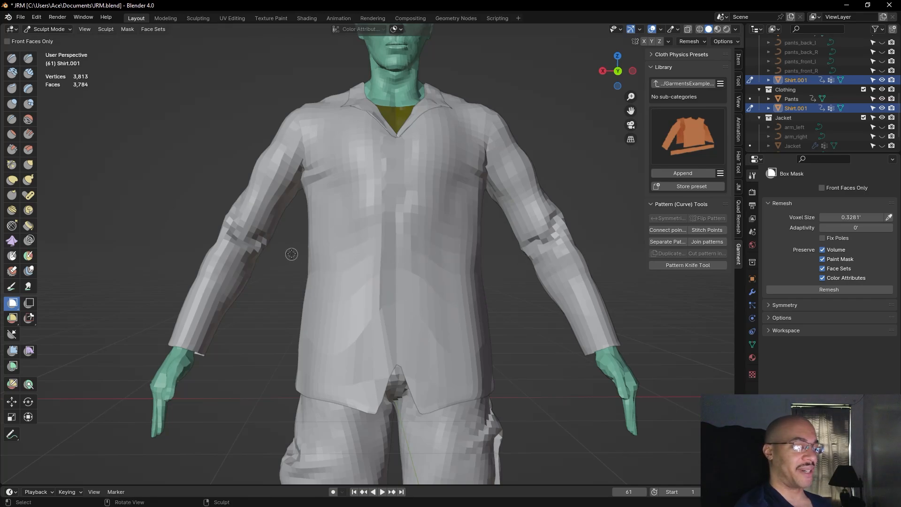
Box-mask a narrow horizontal band across the full width of the shirt's waist and check it front and back
mouse_move(291, 252)
left_mouse_down()
mouse_move(459, 251)
mouse_move(504, 277)
left_mouse_up()
middle_click_drag(519, 312, 55, 315)
middle_click_drag(127, 311, 129, 311)
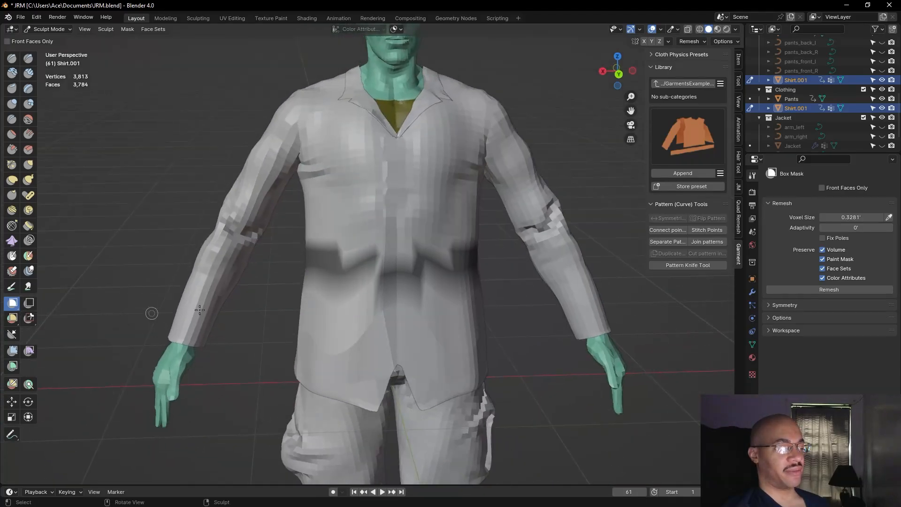
middle_click_drag(136, 229, 396, 266)
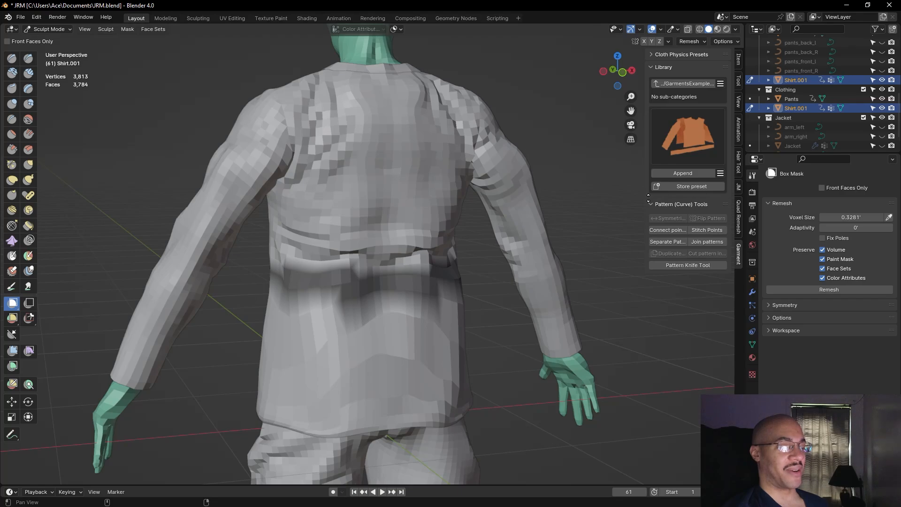
middle_click_drag(636, 201, 367, 245)
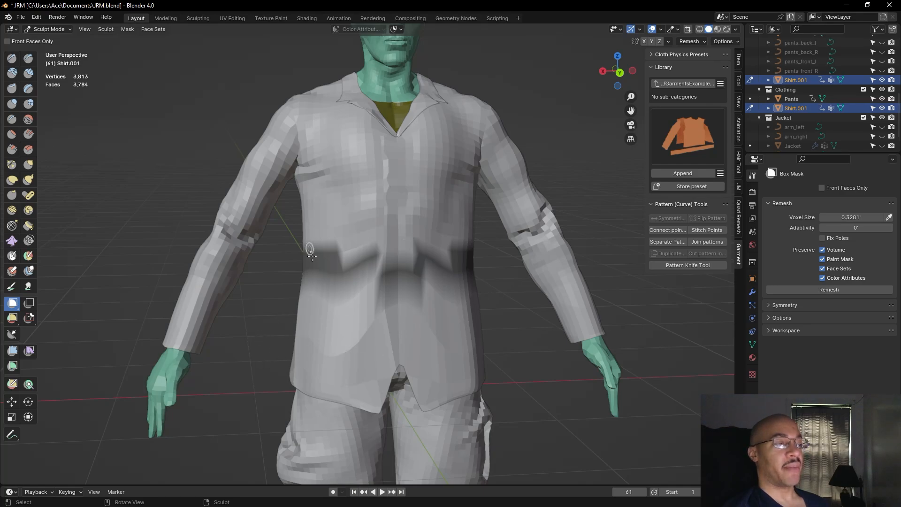
middle_click_drag(526, 327, 501, 348)
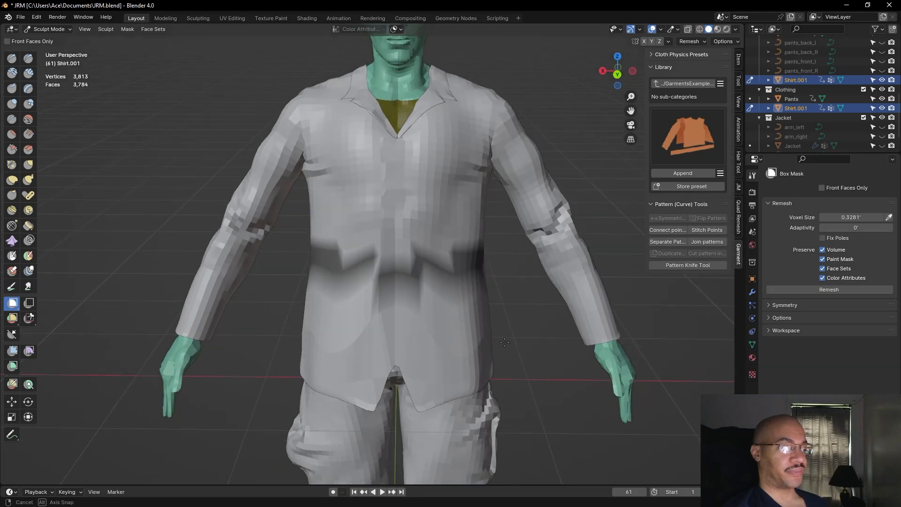
Sharpen the mask around the shirt's waist
left_click(127, 28)
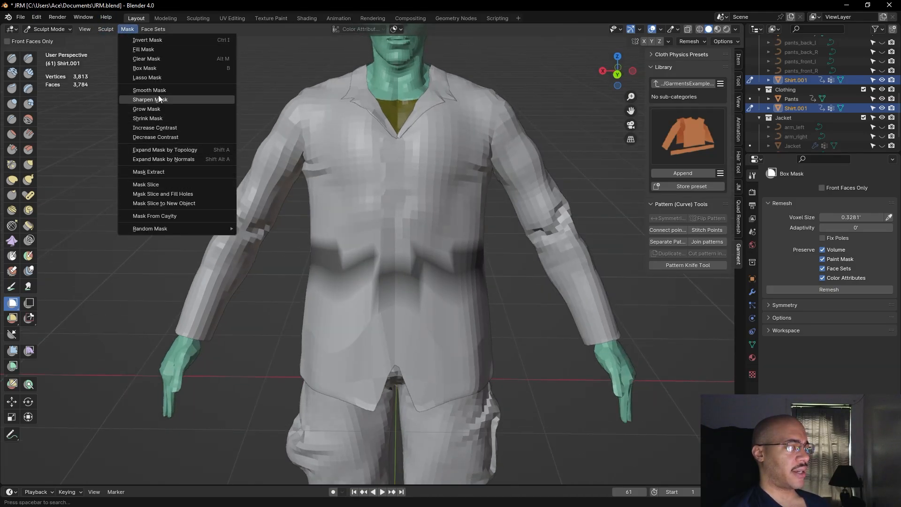
left_click(159, 100)
middle_click_drag(242, 227, 224, 200)
Try to extract the masked waist band from the shirt as a separate mesh with Mask Extract's default settings
left_click(126, 29)
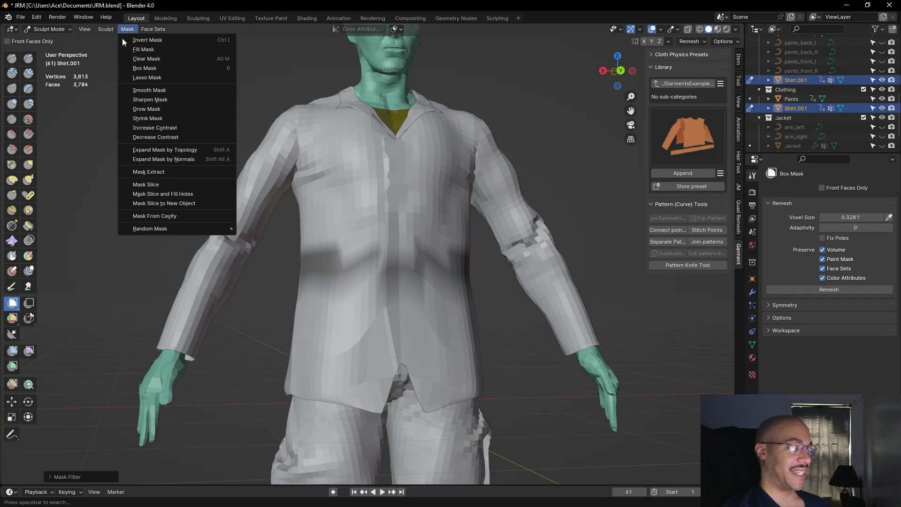
left_click(142, 172)
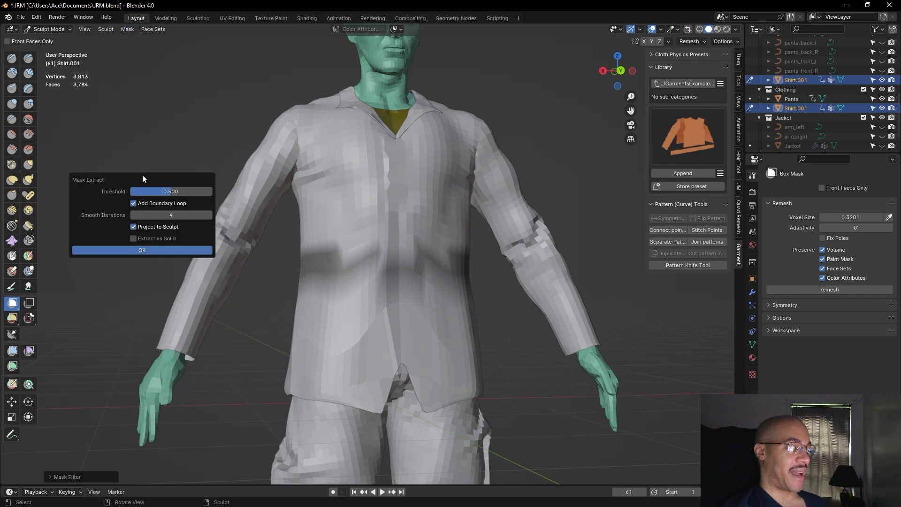
left_click(126, 249)
mouse_move(122, 261)
middle_mouse_down()
mouse_move(155, 246)
mouse_move(317, 243)
mouse_move(427, 254)
mouse_move(170, 249)
mouse_move(195, 245)
mouse_move(126, 253)
mouse_move(135, 239)
mouse_move(195, 211)
middle_mouse_up()
key("ctrl+z")
scroll(136, 206, "up", 2)
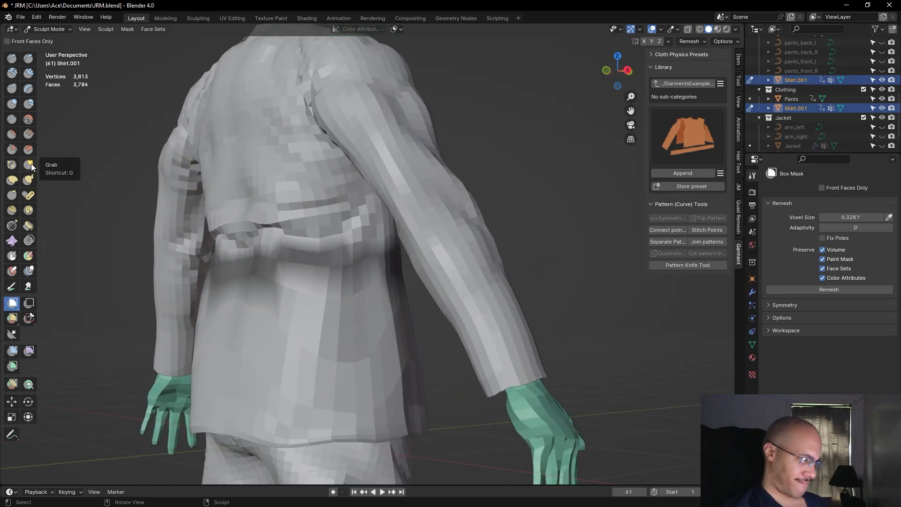
Clear the old mask and box-mask a taller band across the full width of the shirt's waist from the front view
left_click(12, 255)
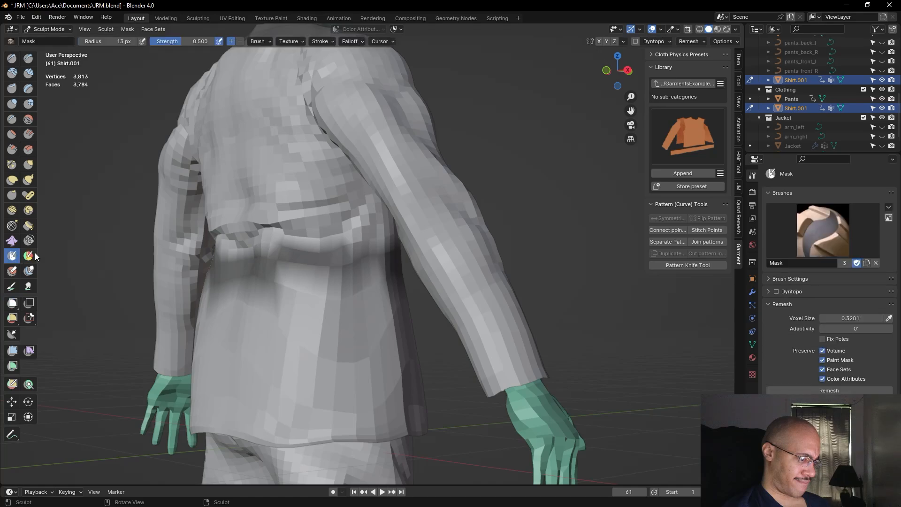
middle_click_drag(481, 213, 683, 114)
left_click(618, 72)
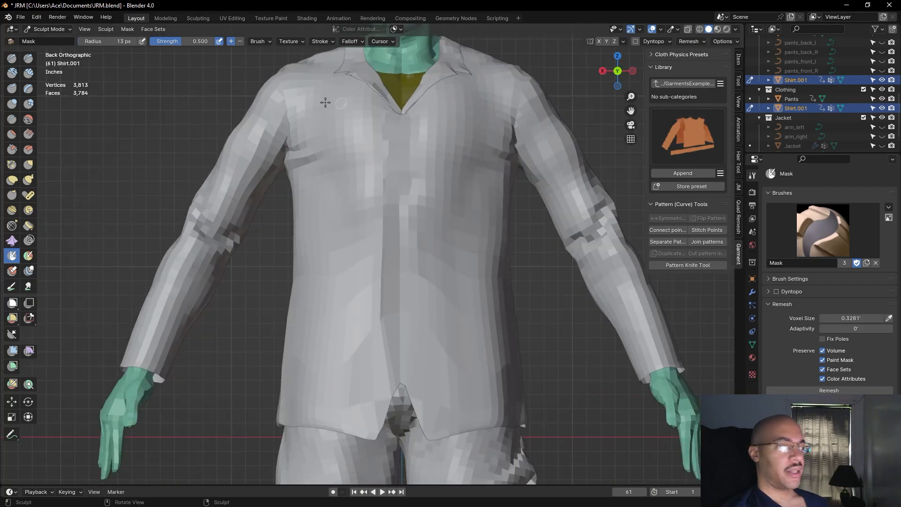
left_click(13, 303)
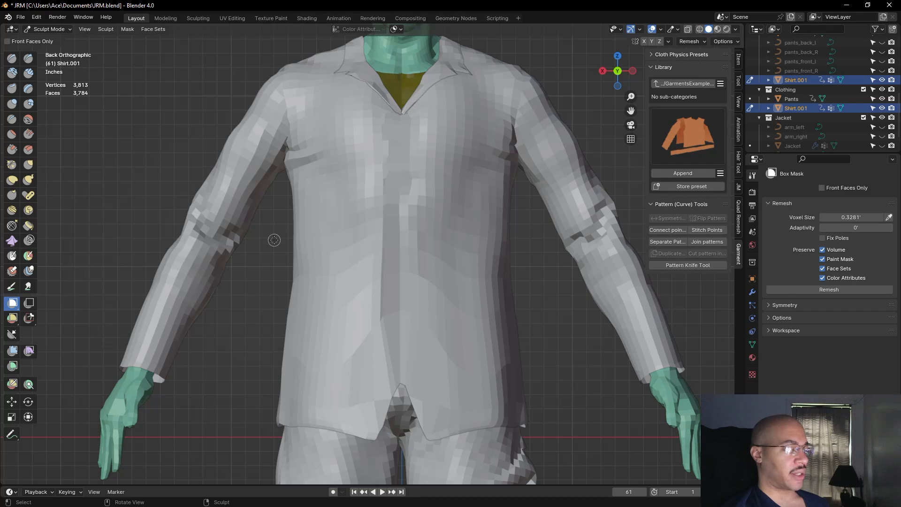
left_click_drag(272, 228, 310, 231)
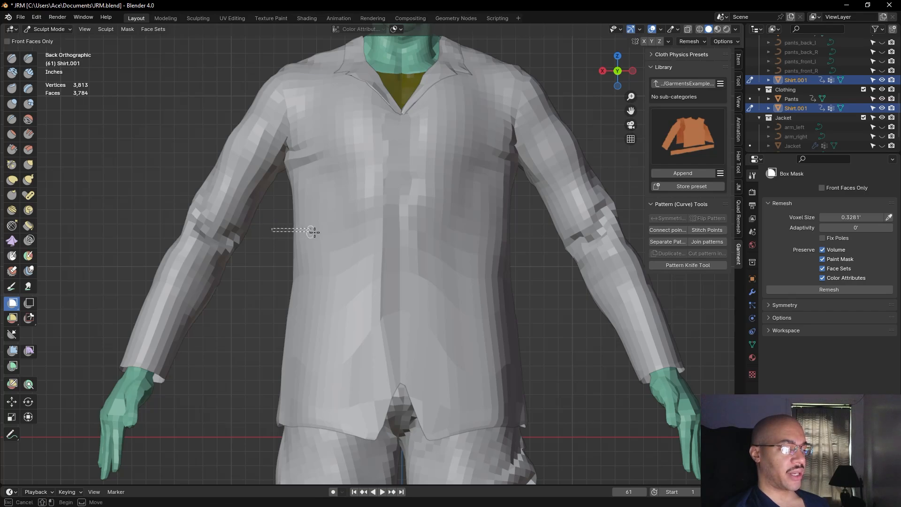
left_click_drag(387, 240, 534, 319)
middle_click_drag(533, 318, 227, 284)
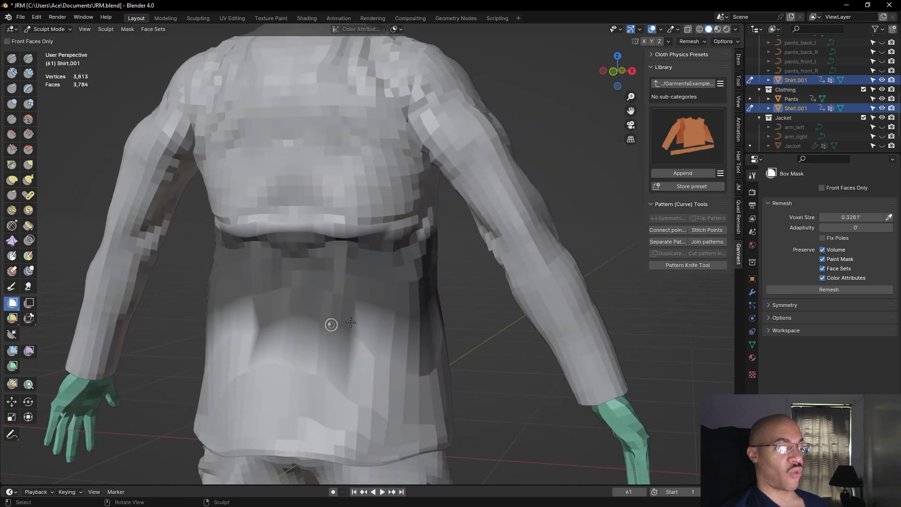
middle_click_drag(331, 325, 265, 318)
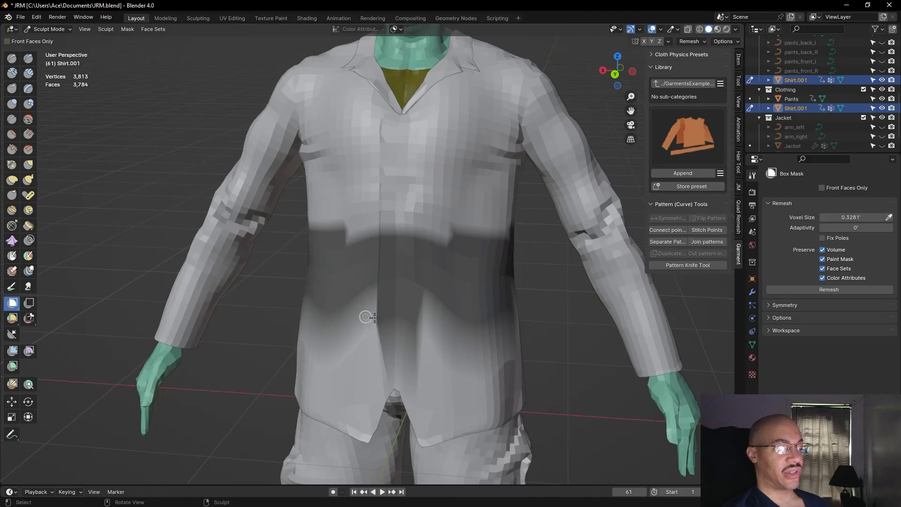
Inspect the taller waist mask around the shirt and sharpen it
middle_click_drag(539, 299, 189, 280)
scroll(241, 277, "down", 1)
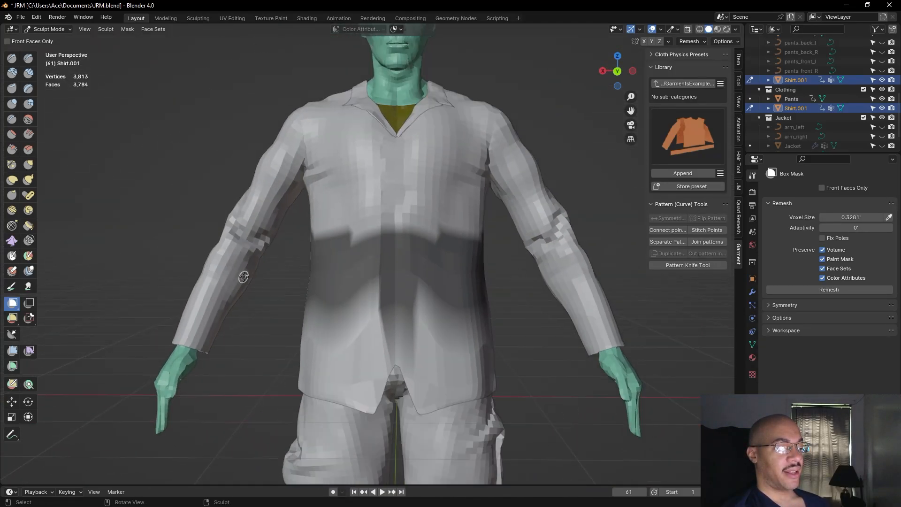
scroll(245, 277, "down", 3)
middle_click_drag(559, 282, 608, 260)
middle_click_drag(496, 258, 223, 110)
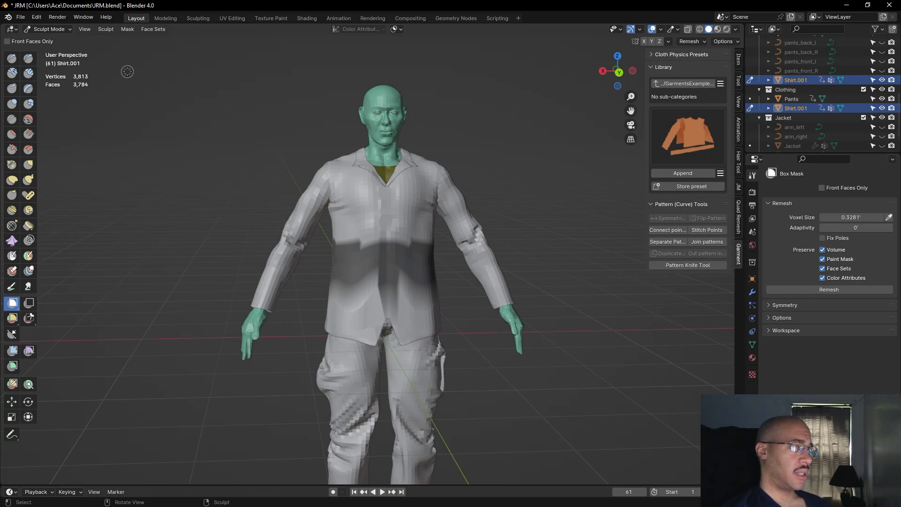
left_click(127, 30)
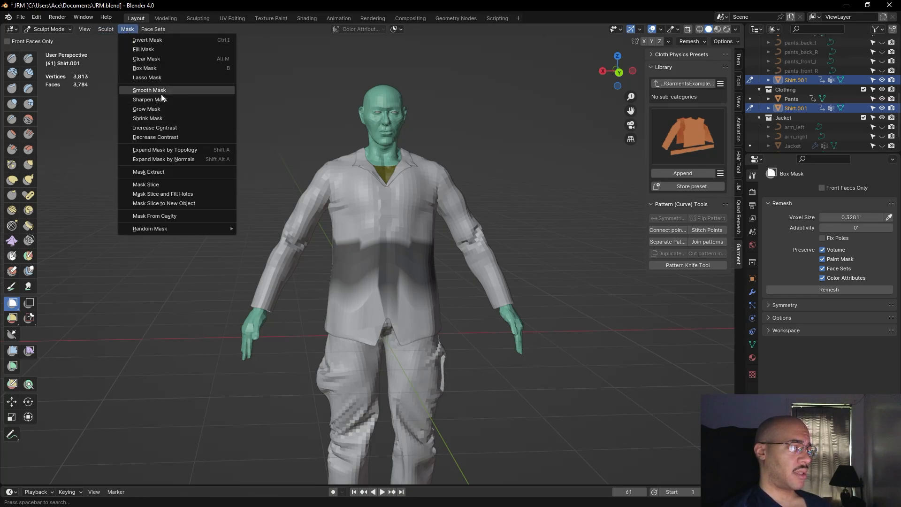
left_click(161, 97)
Extract the masked waist band as a separate mesh with threshold 0.5, a boundary loop, 4 smooth iterations and projection to the sculpt
left_click(128, 29)
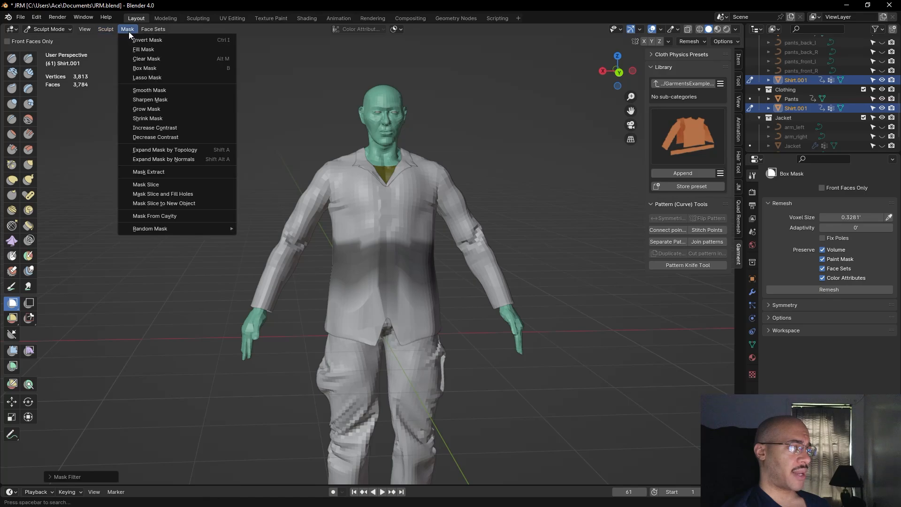
left_click(168, 173)
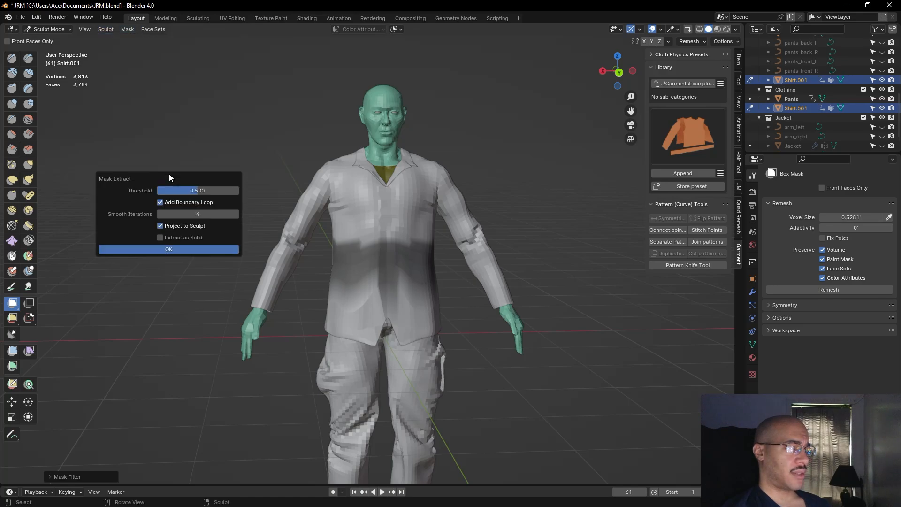
left_click(168, 250)
middle_click_drag(168, 250, 392, 247)
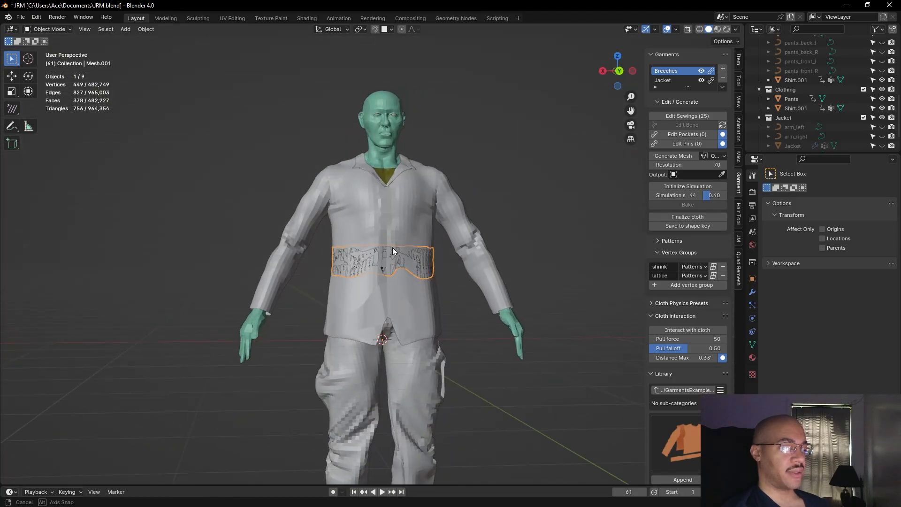
scroll(464, 258, "up", 2)
scroll(469, 263, "up", 2)
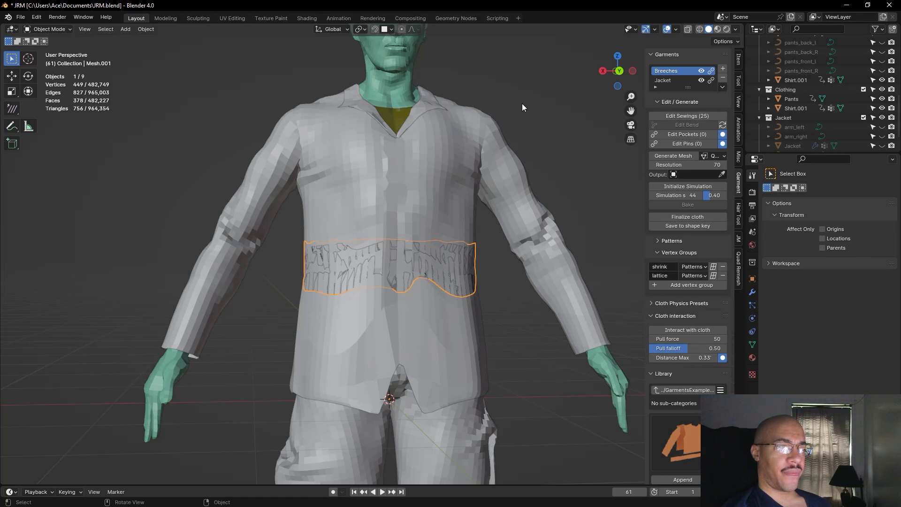
Switch the extracted waist band to Sculpt Mode and inflate it with the Inflate brush so it stands clear of the shirt
left_click(53, 31)
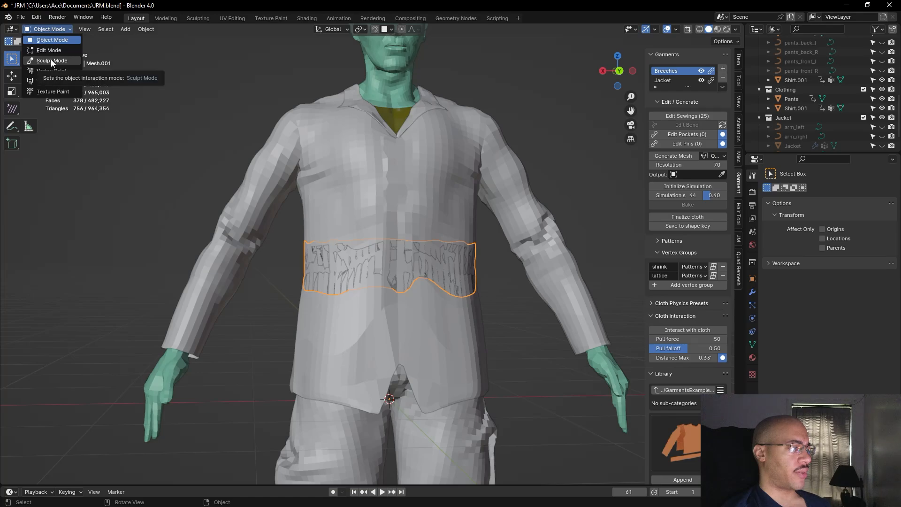
left_click(52, 61)
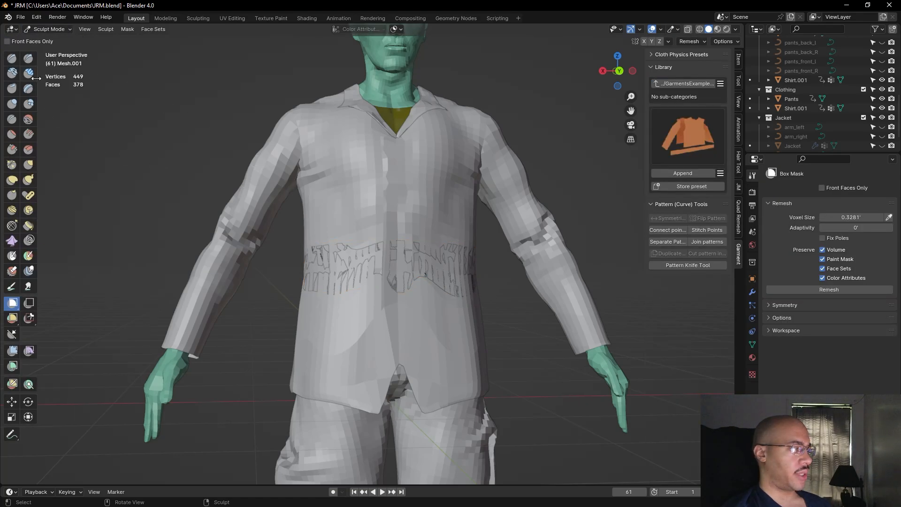
left_click(12, 104)
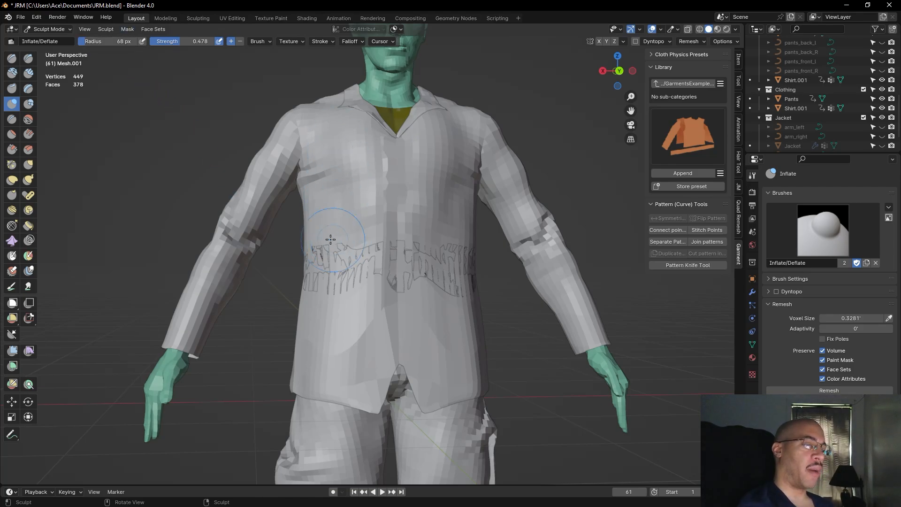
left_click_drag(303, 261, 394, 254)
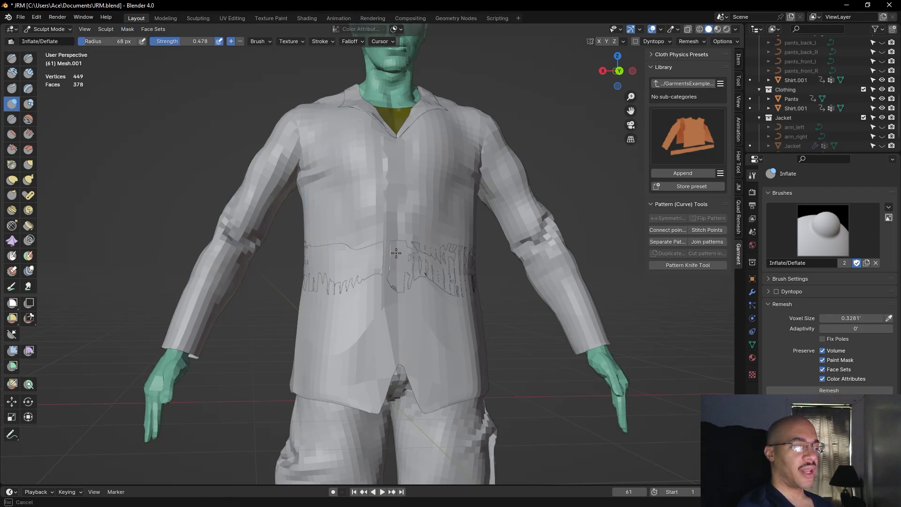
mouse_move(470, 269)
left_mouse_down()
mouse_move(462, 278)
mouse_move(425, 271)
left_mouse_up()
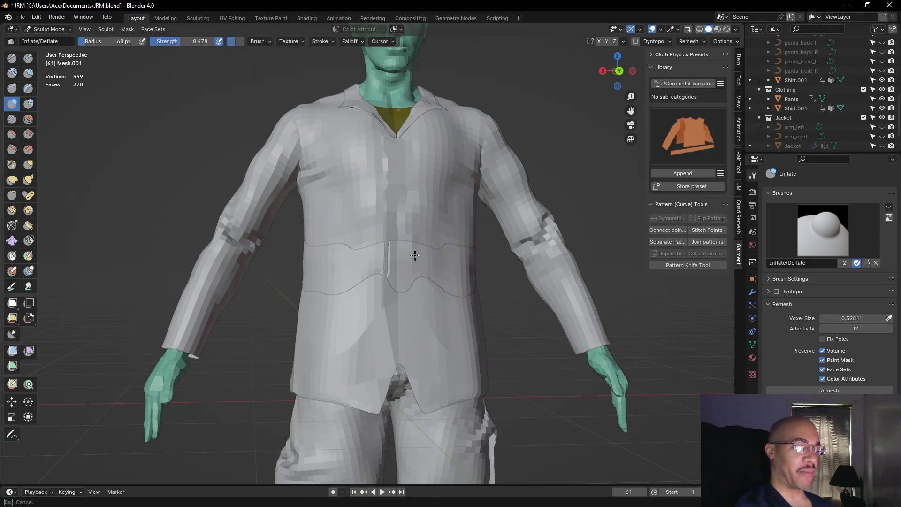
left_click_drag(388, 277, 388, 235)
mouse_move(388, 235)
middle_mouse_down()
mouse_move(386, 183)
mouse_move(342, 231)
middle_mouse_up()
mouse_move(342, 231)
left_mouse_down()
mouse_move(332, 220)
mouse_move(384, 238)
mouse_move(470, 221)
left_mouse_up()
middle_click_drag(470, 221, 468, 194)
mouse_move(342, 221)
left_mouse_down()
mouse_move(371, 253)
mouse_move(397, 242)
mouse_move(425, 263)
left_mouse_up()
mouse_move(533, 140)
middle_mouse_down()
mouse_move(324, 148)
mouse_move(337, 124)
middle_mouse_up()
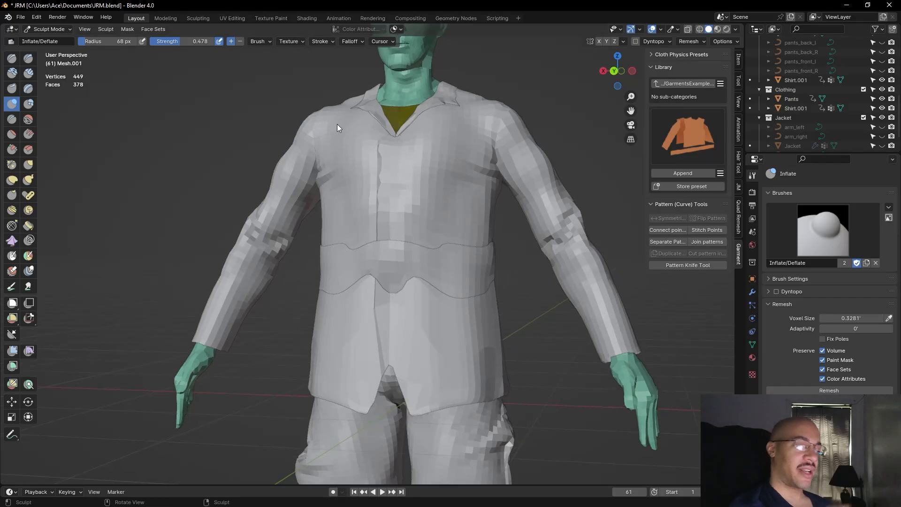
mouse_move(373, 193)
middle_mouse_down()
mouse_move(396, 204)
mouse_move(381, 213)
middle_mouse_up()
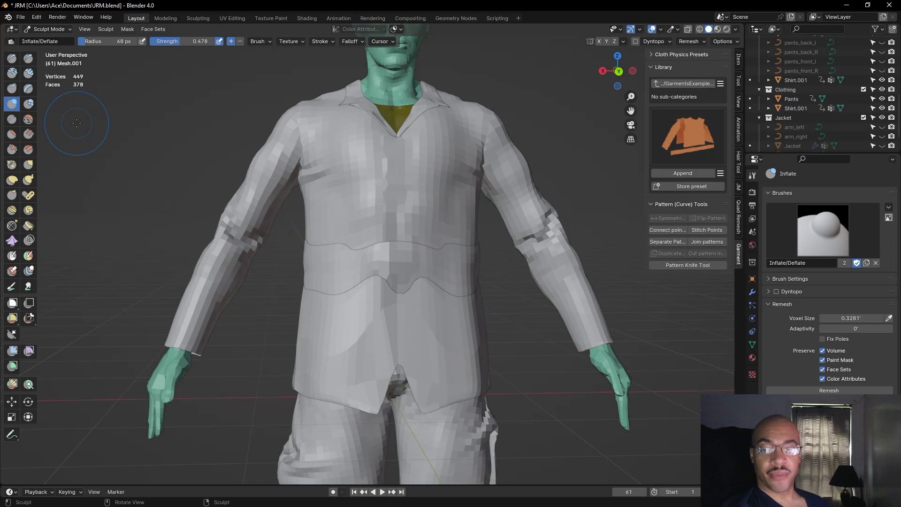
Set the Grab brush radius to 37 px and straighten the wavy upper edge of the waist band
left_click(29, 164)
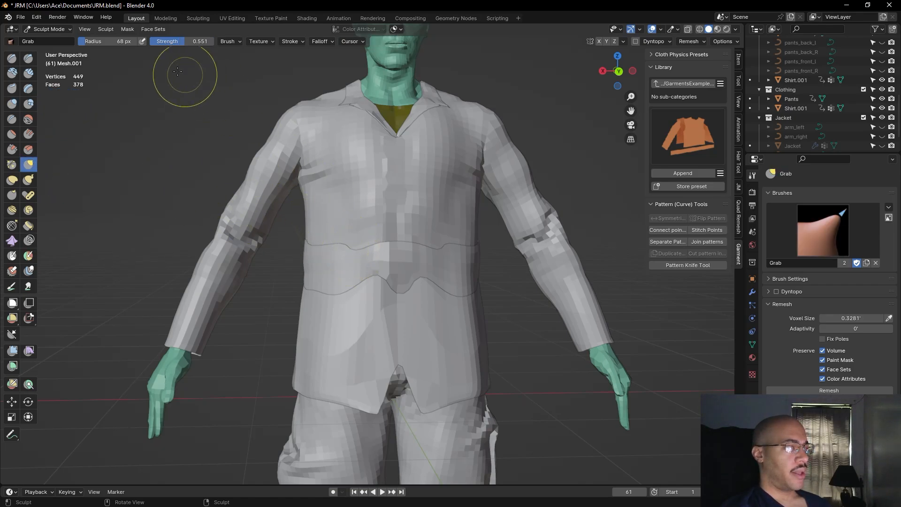
left_click_drag(109, 42, 108, 41)
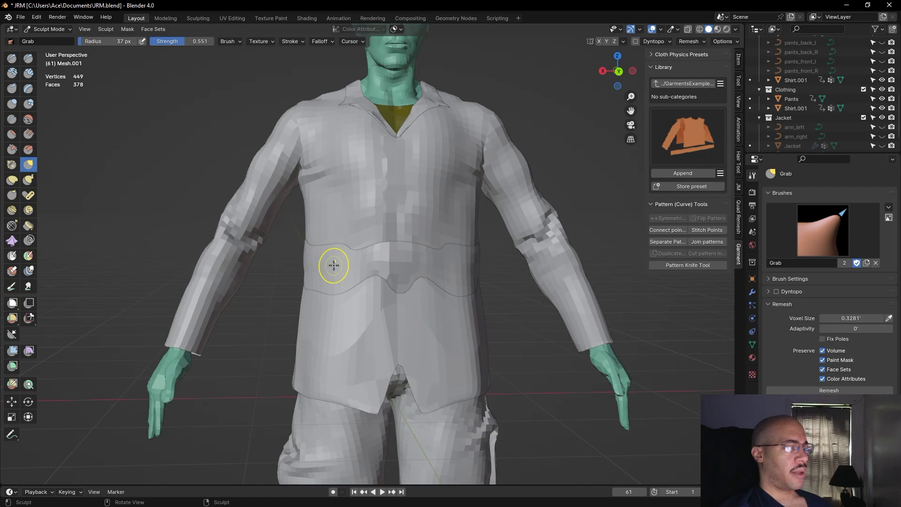
left_click_drag(350, 251, 366, 243)
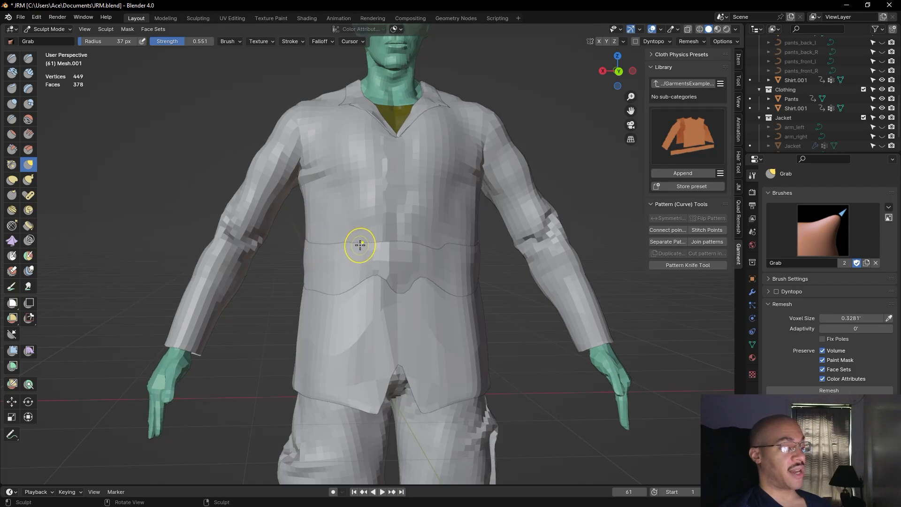
left_click_drag(436, 251, 436, 249)
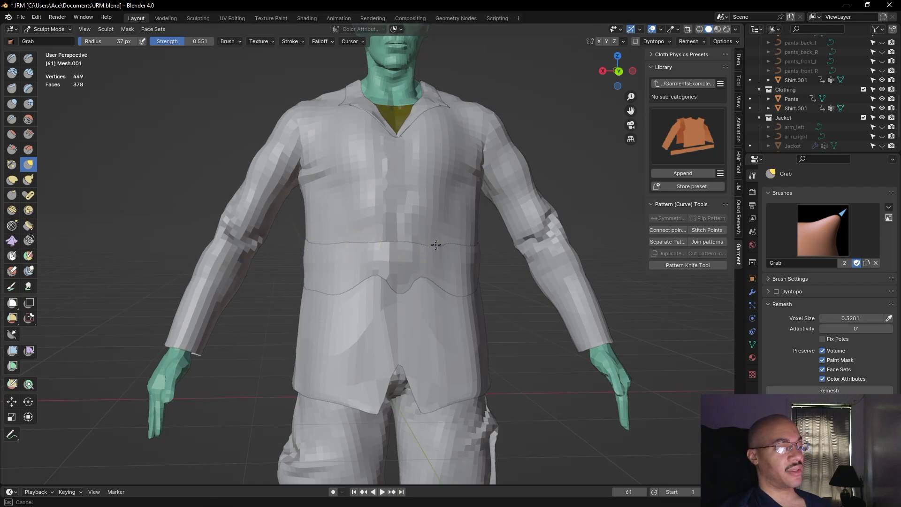
left_click_drag(435, 238, 439, 243)
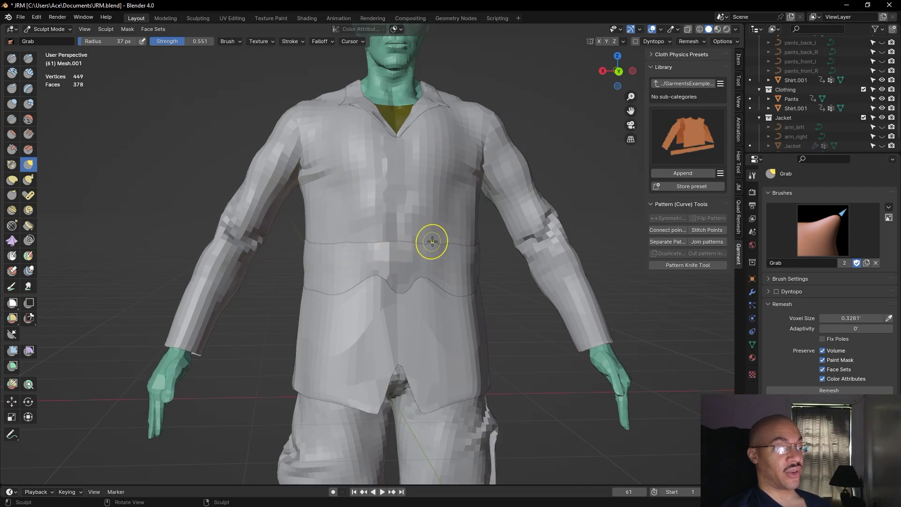
left_click_drag(432, 241, 435, 240)
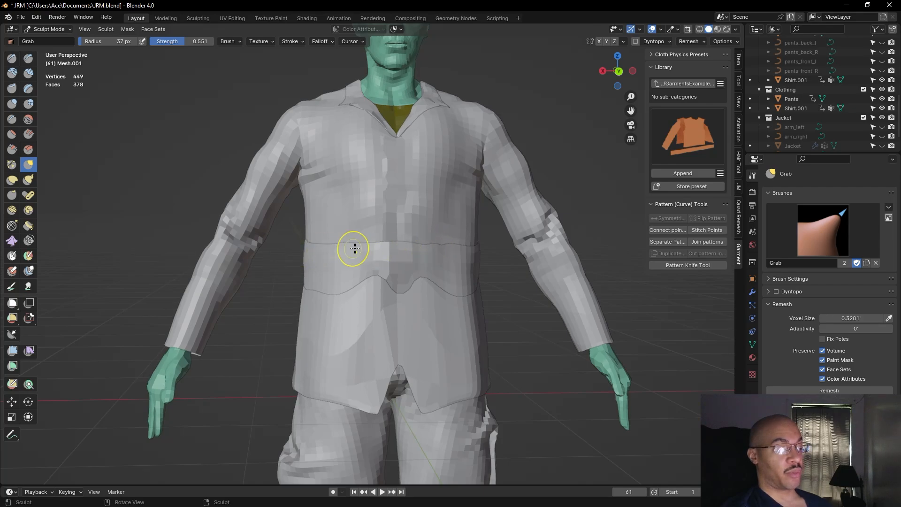
mouse_move(463, 277)
middle_mouse_down()
mouse_move(493, 289)
mouse_move(409, 295)
mouse_move(288, 274)
mouse_move(345, 224)
middle_mouse_up()
mouse_move(345, 224)
left_mouse_down()
mouse_move(347, 216)
mouse_move(413, 227)
left_mouse_up()
mouse_move(413, 227)
middle_mouse_down()
mouse_move(447, 263)
mouse_move(501, 274)
mouse_move(423, 265)
middle_mouse_up()
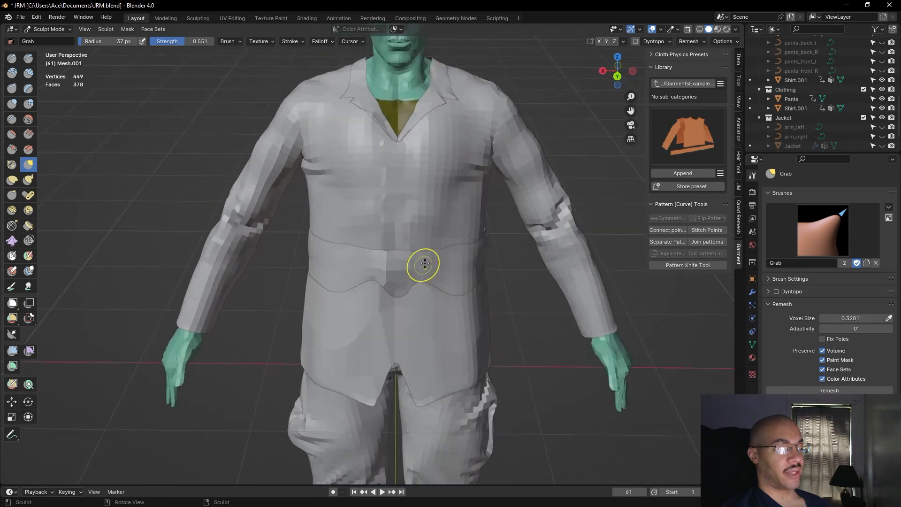
left_click_drag(437, 249, 436, 253)
left_click_drag(436, 253, 450, 248)
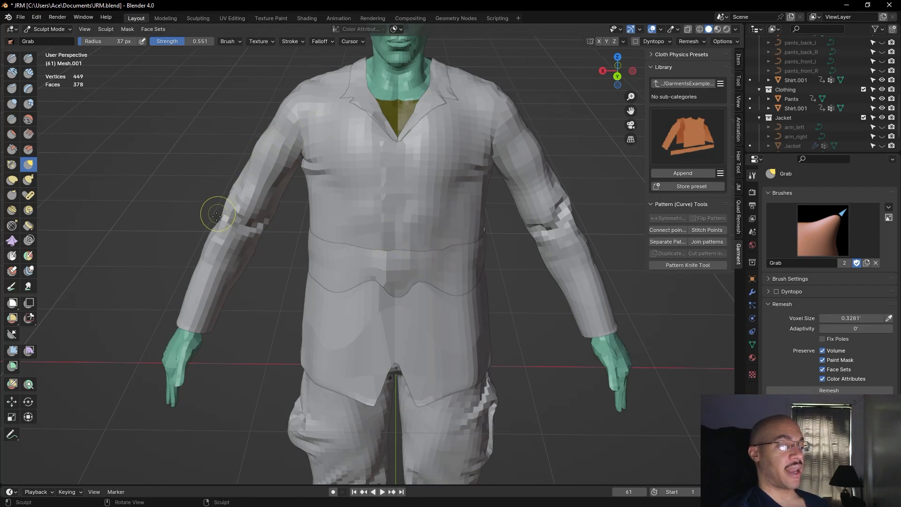
Pull the wavy lower edge of the waist band into a level line across the shirt front with the Grab brush
middle_click_drag(519, 290, 523, 267)
mouse_move(373, 270)
left_mouse_down()
mouse_move(373, 280)
mouse_move(399, 290)
mouse_move(396, 277)
mouse_move(418, 267)
mouse_move(423, 276)
left_mouse_up()
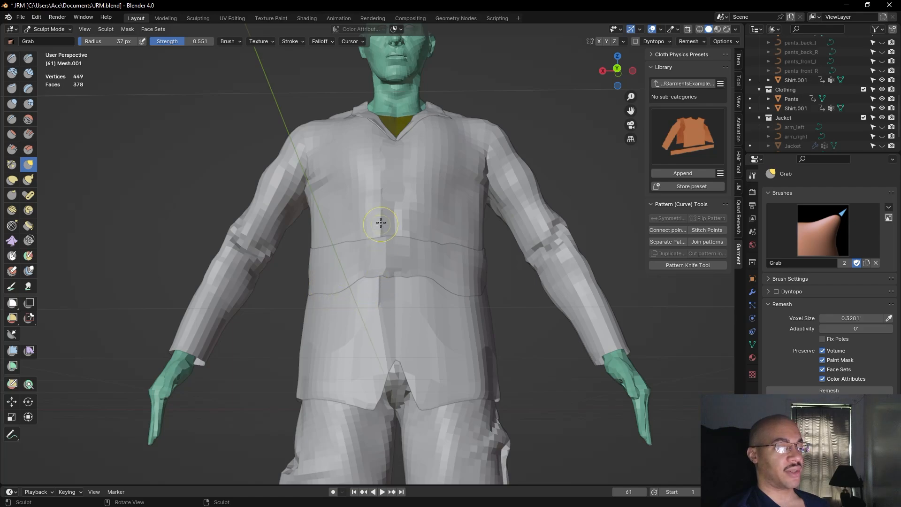
mouse_move(513, 277)
middle_mouse_down()
mouse_move(373, 297)
mouse_move(598, 284)
mouse_move(473, 303)
middle_mouse_up()
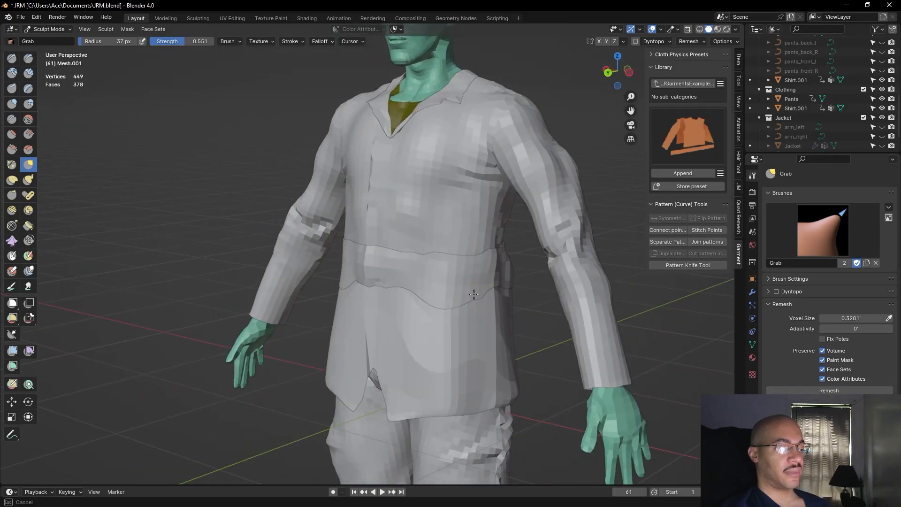
mouse_move(461, 305)
left_mouse_down()
mouse_move(461, 293)
mouse_move(422, 290)
left_mouse_up()
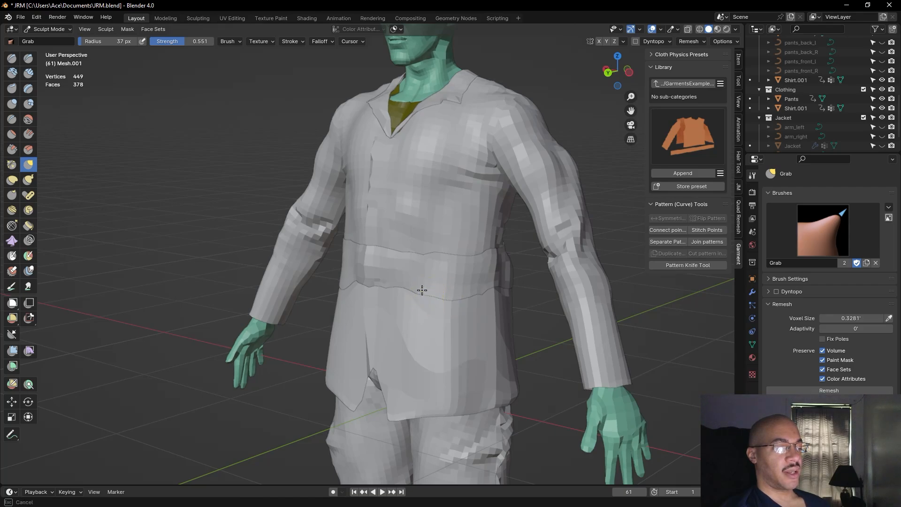
middle_click_drag(415, 297, 343, 292)
mouse_move(342, 292)
left_mouse_down()
mouse_move(342, 282)
mouse_move(310, 280)
mouse_move(367, 282)
left_mouse_up()
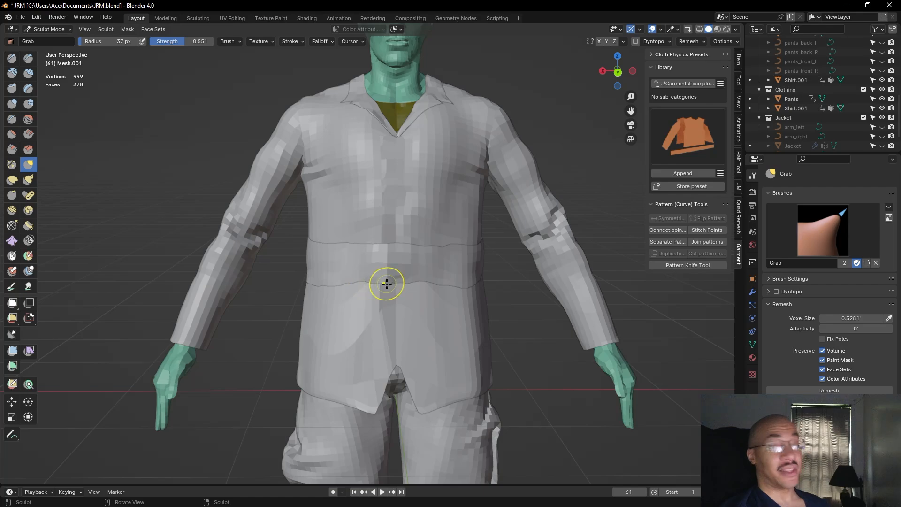
Level the waist band's lower edge across the back and its upper edge on the character's left side with the Grab brush
mouse_move(498, 279)
middle_mouse_down()
mouse_move(347, 268)
mouse_move(293, 281)
mouse_move(312, 311)
middle_mouse_up()
left_click_drag(313, 312, 358, 306)
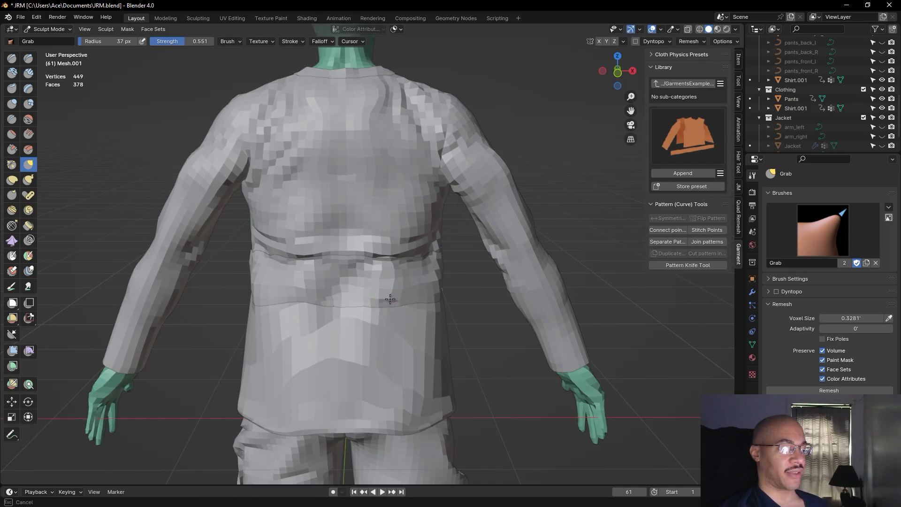
mouse_move(245, 316)
middle_mouse_down()
mouse_move(325, 294)
mouse_move(401, 295)
middle_mouse_up()
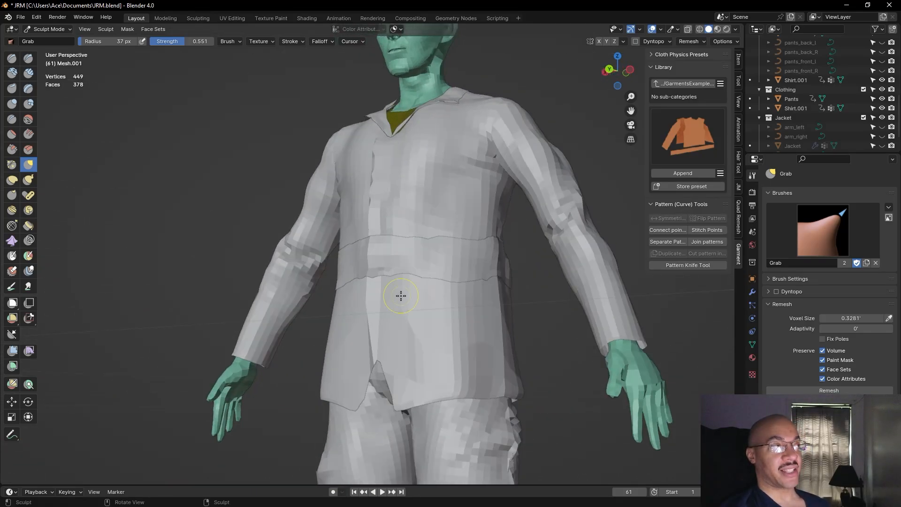
middle_click_drag(519, 253, 185, 264)
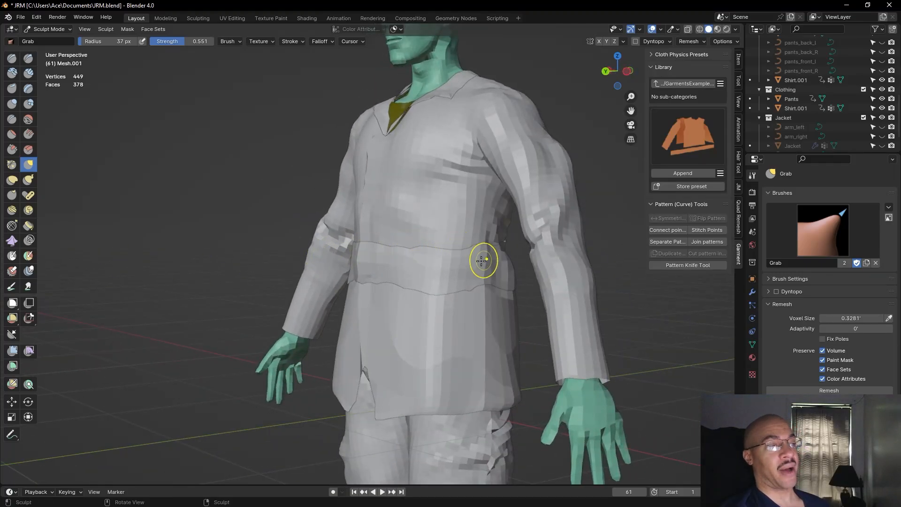
left_click_drag(410, 252, 405, 247)
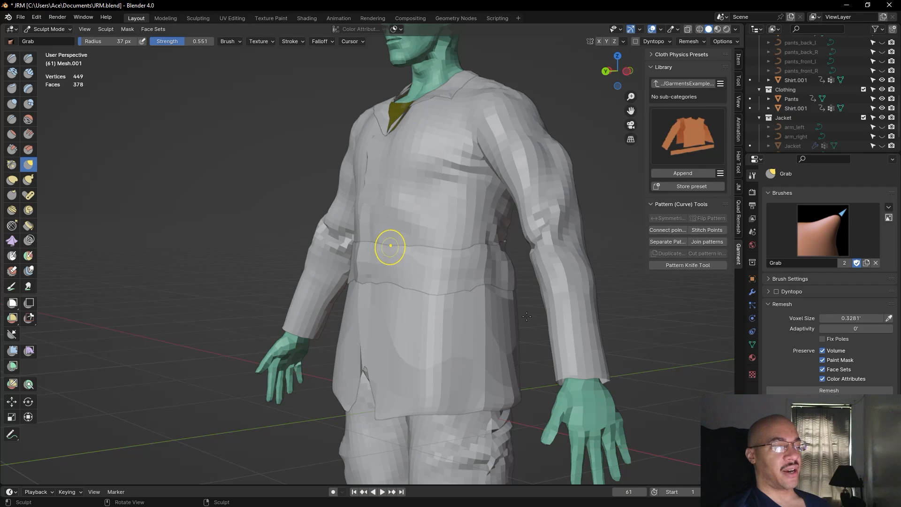
middle_click_drag(528, 320, 390, 268)
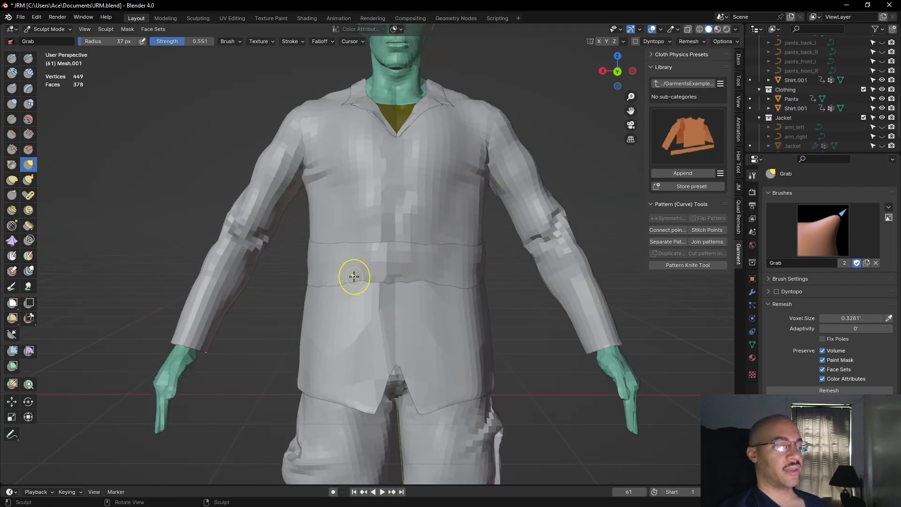
Even out the waist band's lower edge across the front and around the left rear side with the Grab brush
mouse_move(358, 280)
left_mouse_down()
mouse_move(347, 281)
mouse_move(474, 281)
left_mouse_up()
middle_click_drag(521, 287, 350, 290)
left_click_drag(323, 288, 321, 293)
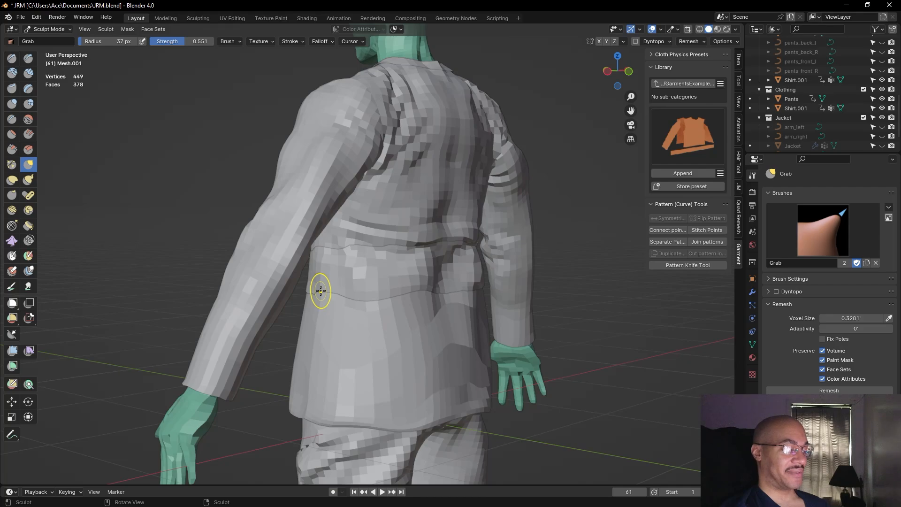
middle_click_drag(207, 249, 352, 256)
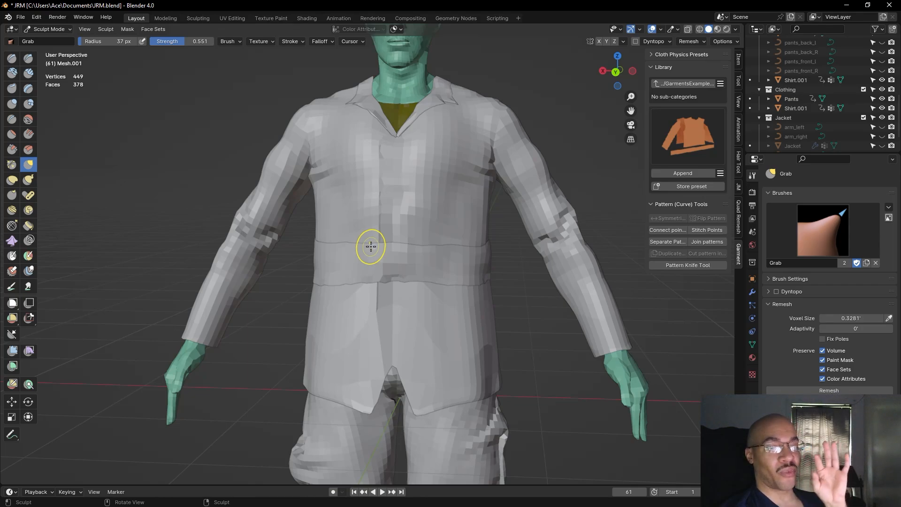
Straighten the waist band's upper edge around the character's right side with the Grab brush
middle_click_drag(516, 272, 297, 265)
mouse_move(308, 231)
left_mouse_down()
mouse_move(252, 232)
mouse_move(295, 234)
left_mouse_up()
mouse_move(418, 246)
middle_mouse_down()
mouse_move(311, 267)
mouse_move(298, 245)
middle_mouse_up()
left_click_drag(297, 240, 289, 248)
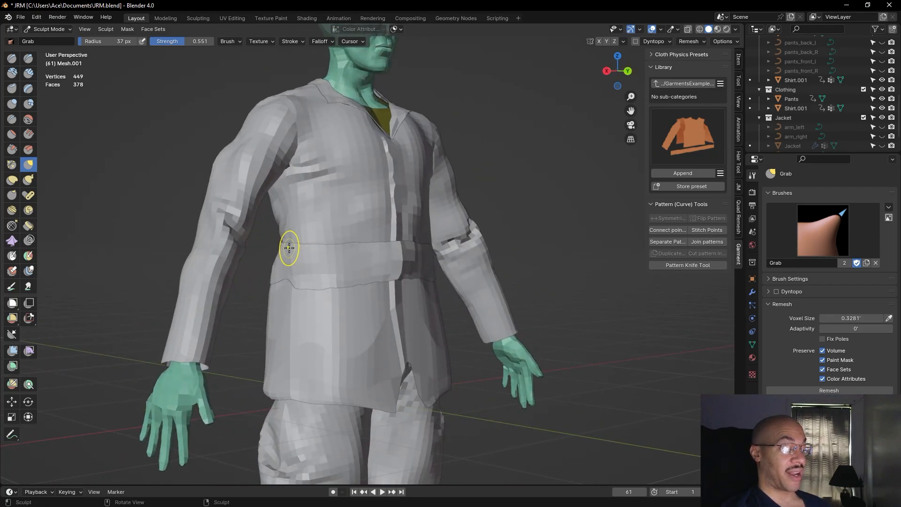
middle_click_drag(279, 241, 395, 243)
left_click_drag(396, 243, 397, 249)
Smooth out the waves in the waist band's lower edge on the character's right side with the Grab brush
mouse_move(573, 207)
middle_mouse_down()
mouse_move(441, 203)
mouse_move(332, 263)
middle_mouse_up()
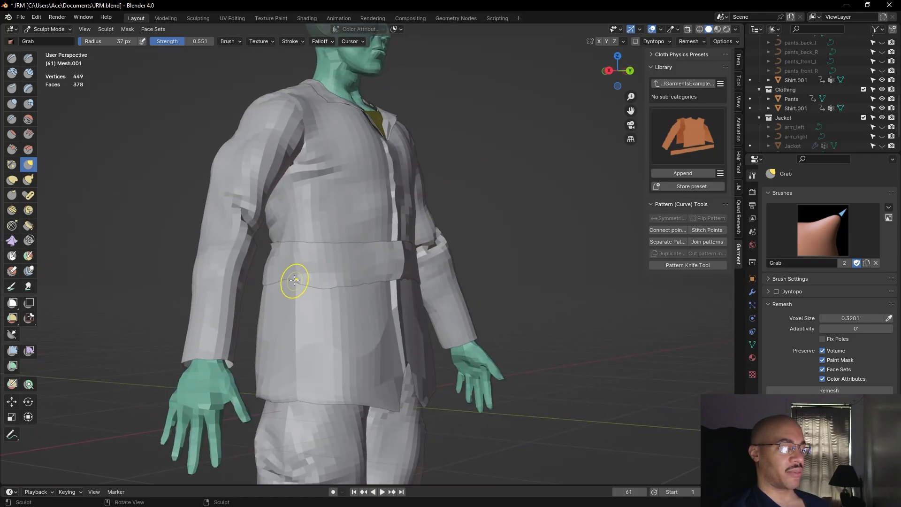
mouse_move(290, 278)
left_mouse_down()
mouse_move(284, 282)
mouse_move(297, 282)
left_mouse_up()
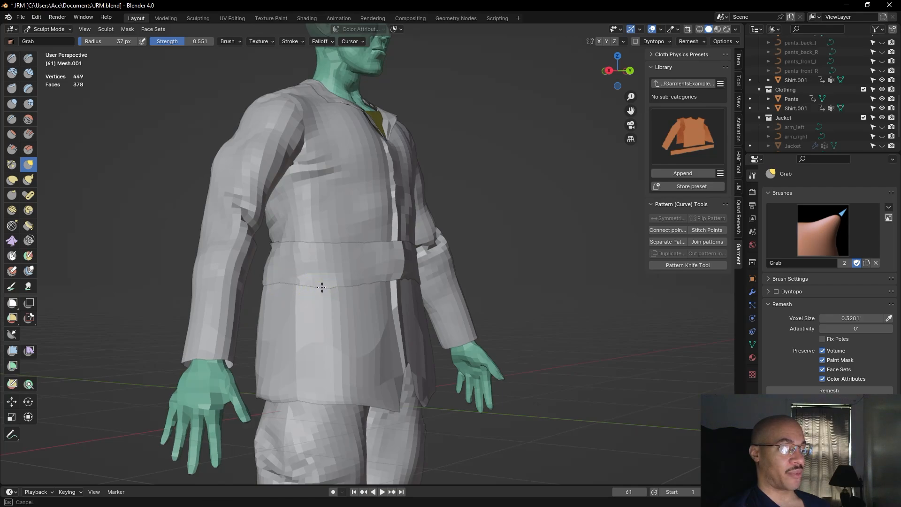
left_click_drag(322, 281, 334, 282)
mouse_move(334, 282)
middle_mouse_down()
mouse_move(338, 297)
mouse_move(360, 283)
middle_mouse_up()
left_click_drag(360, 283, 353, 281)
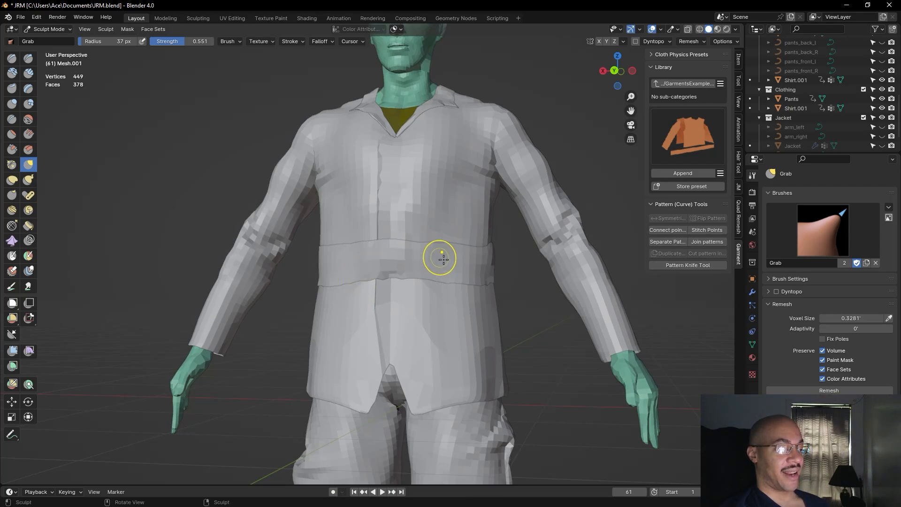
scroll(328, 262, "down", 3)
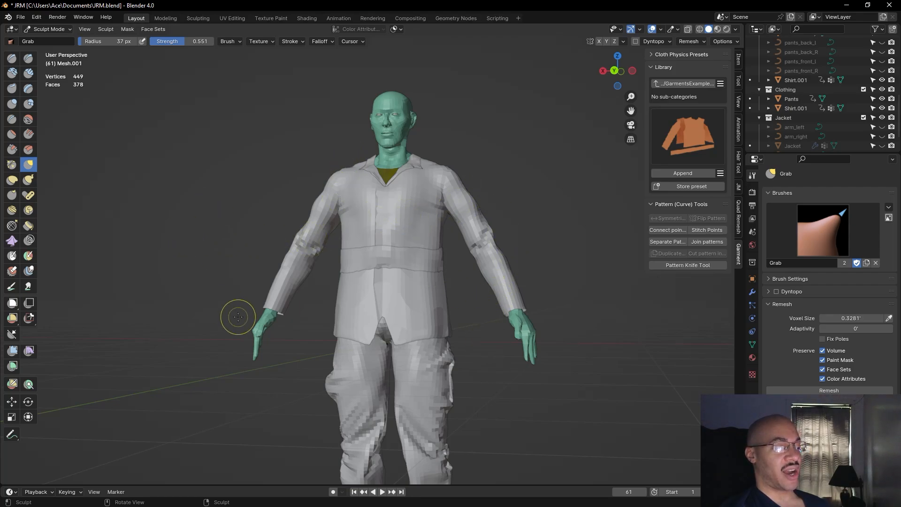
Check the waist band from all around and nudge its lower edge level at the front centre and side with the Grab brush
middle_click_drag(577, 347, 402, 356)
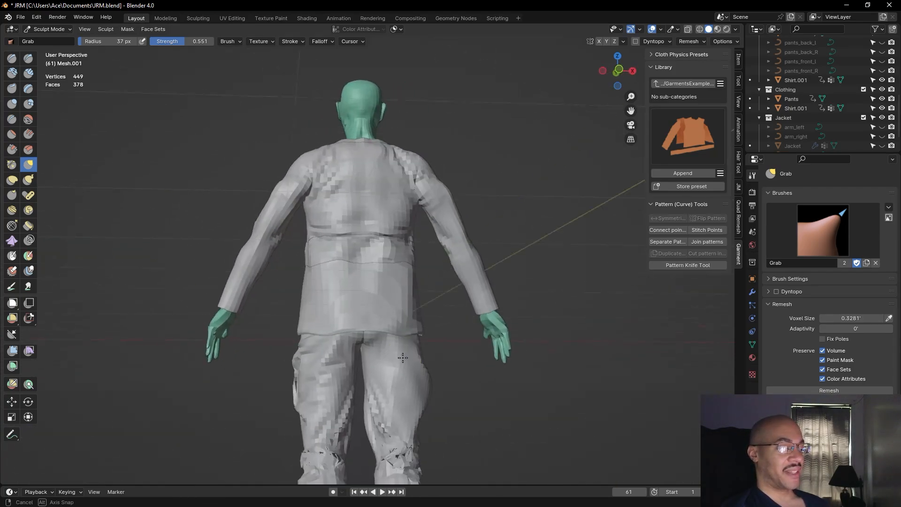
mouse_move(492, 281)
middle_mouse_down()
mouse_move(676, 229)
mouse_move(362, 259)
middle_mouse_up()
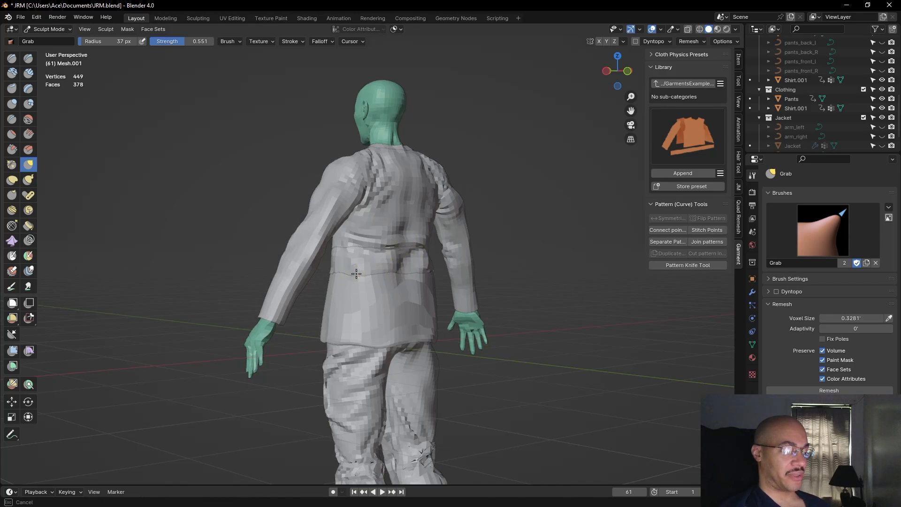
middle_click_drag(243, 263, 369, 258)
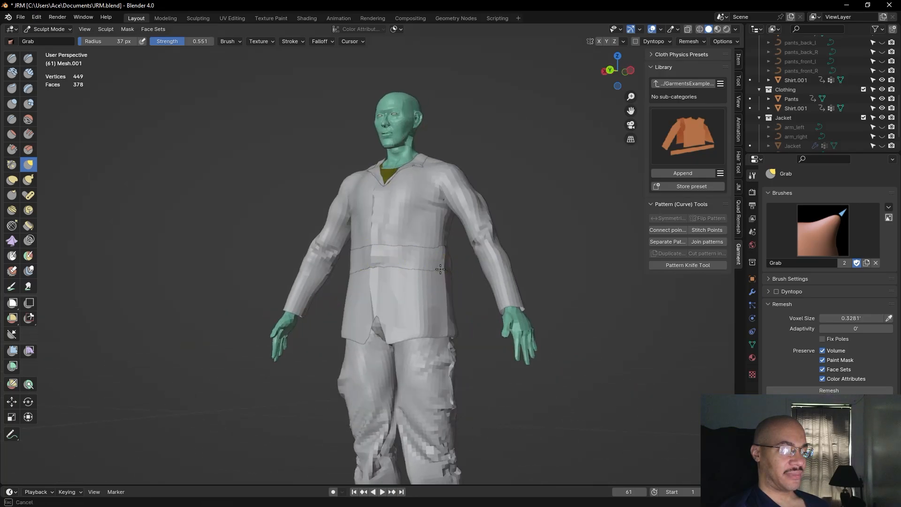
middle_click_drag(442, 245, 424, 281)
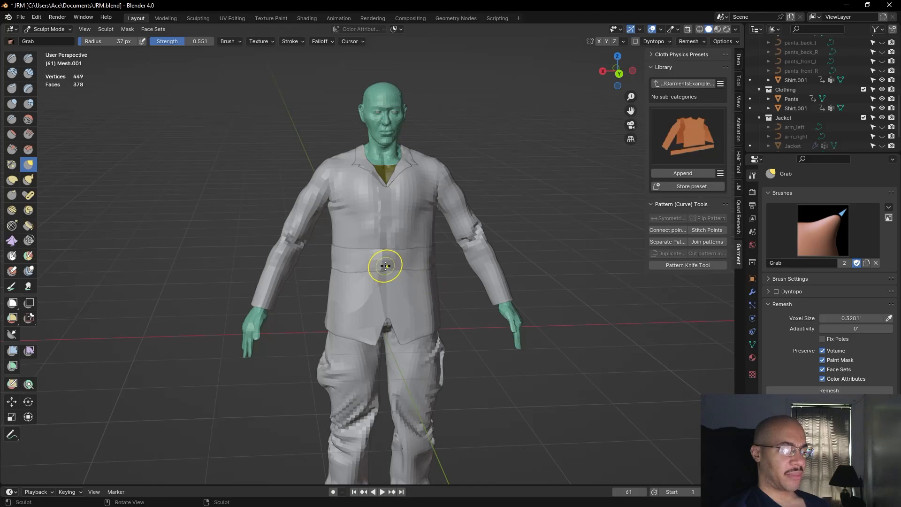
mouse_move(383, 272)
left_mouse_down()
mouse_move(394, 270)
mouse_move(319, 280)
left_mouse_up()
mouse_move(319, 280)
middle_mouse_down()
mouse_move(137, 261)
mouse_move(192, 273)
middle_mouse_up()
left_click_drag(329, 268, 330, 266)
left_click_drag(388, 266, 401, 267)
left_click_drag(510, 249, 316, 254, "alt")
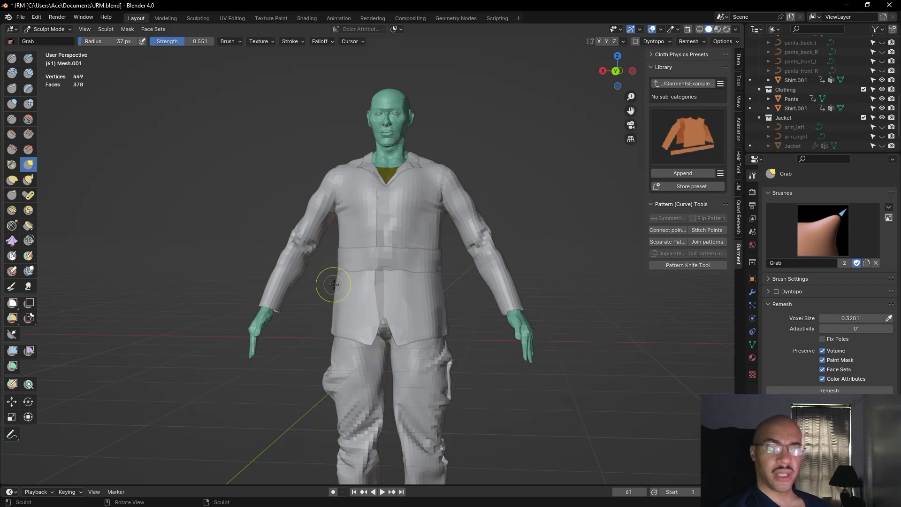
mouse_move(472, 311)
left_mouse_down("alt")
mouse_move(476, 324)
mouse_move(508, 335)
left_mouse_up("alt")
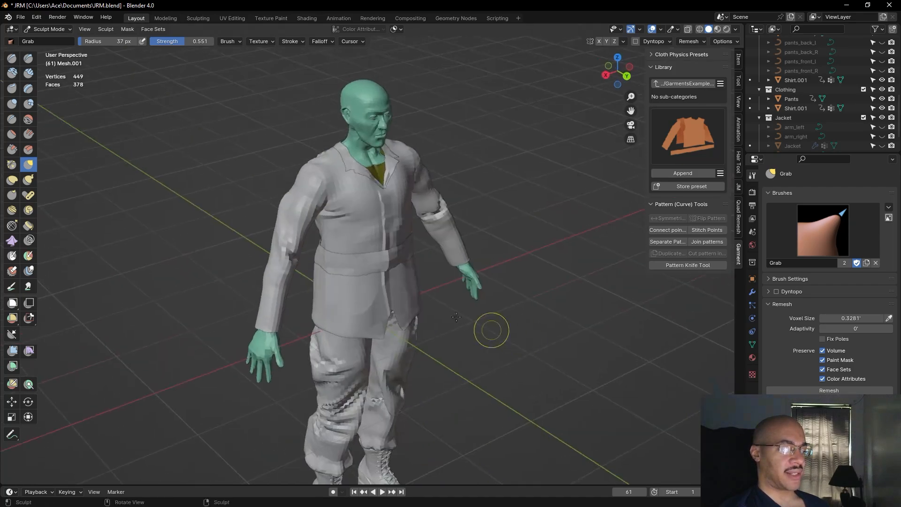
left_click_drag(439, 309, 392, 292, "alt")
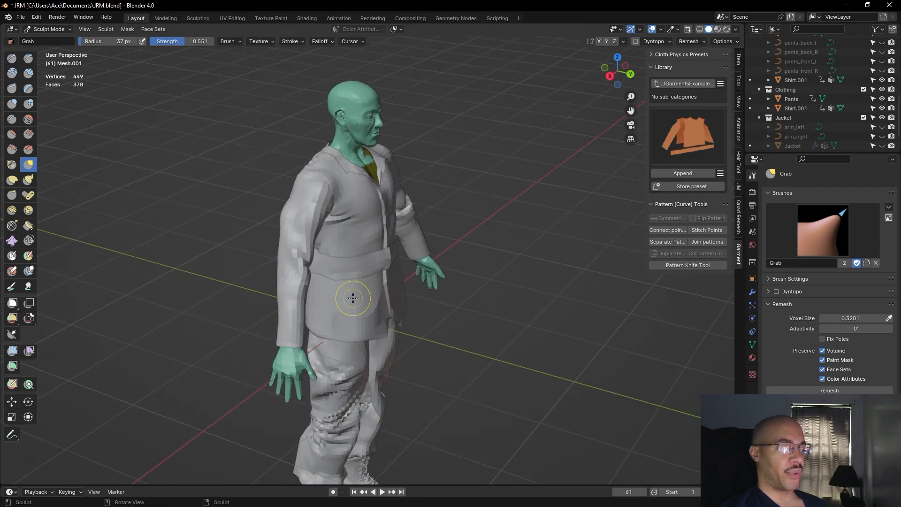
left_click_drag(357, 263, 378, 258, "alt")
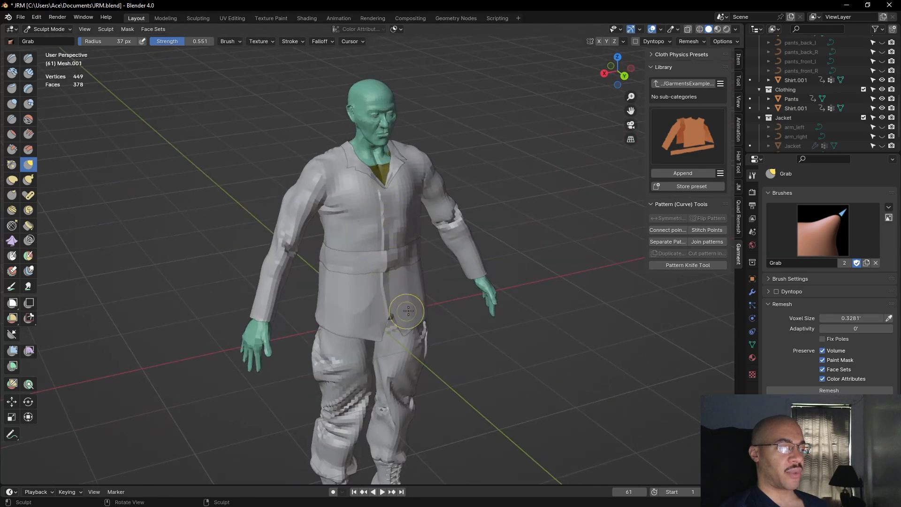
left_click_drag(398, 315, 428, 277, "alt")
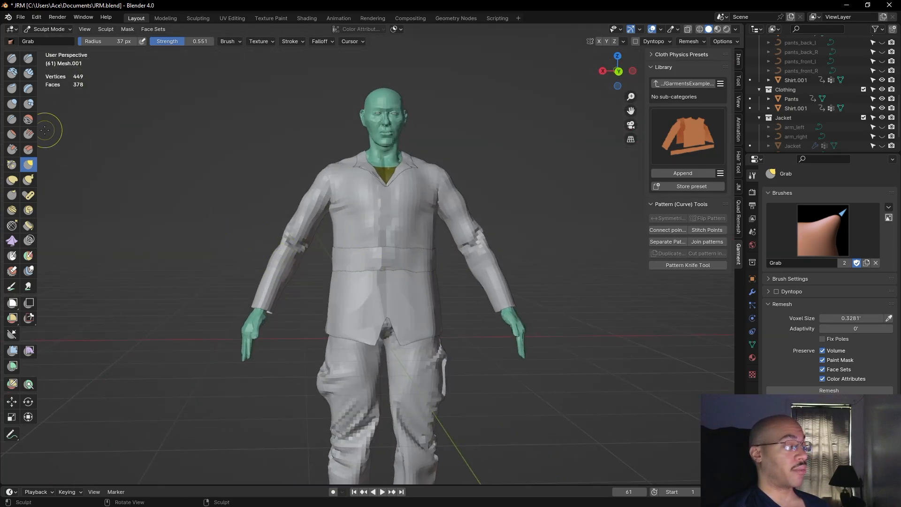
middle_click_drag(255, 309, 338, 302)
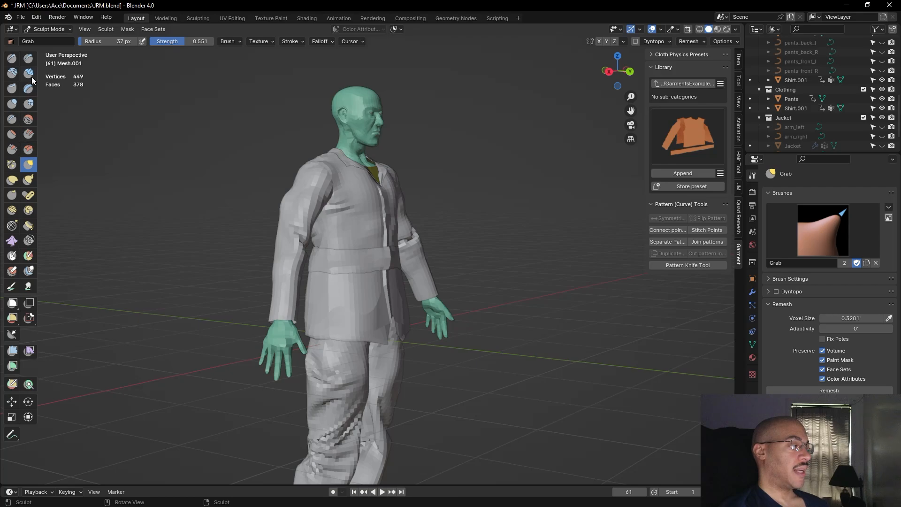
Flatten the uneven front centre of the waist band with the Scrape brush at 18 px radius and 0.700 strength
left_click(14, 151)
scroll(548, 278, "up", 3)
middle_click_drag(546, 263, 502, 264)
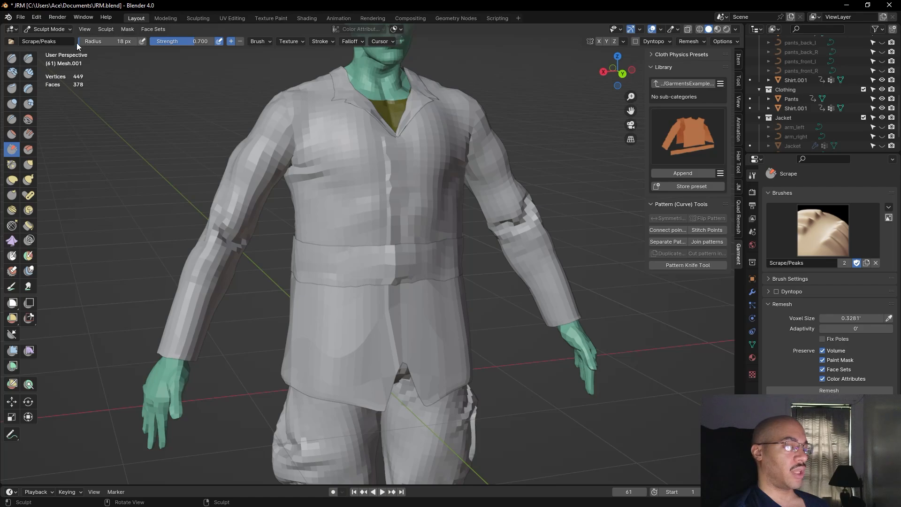
mouse_move(395, 256)
left_mouse_down()
mouse_move(403, 253)
mouse_move(396, 276)
left_mouse_up()
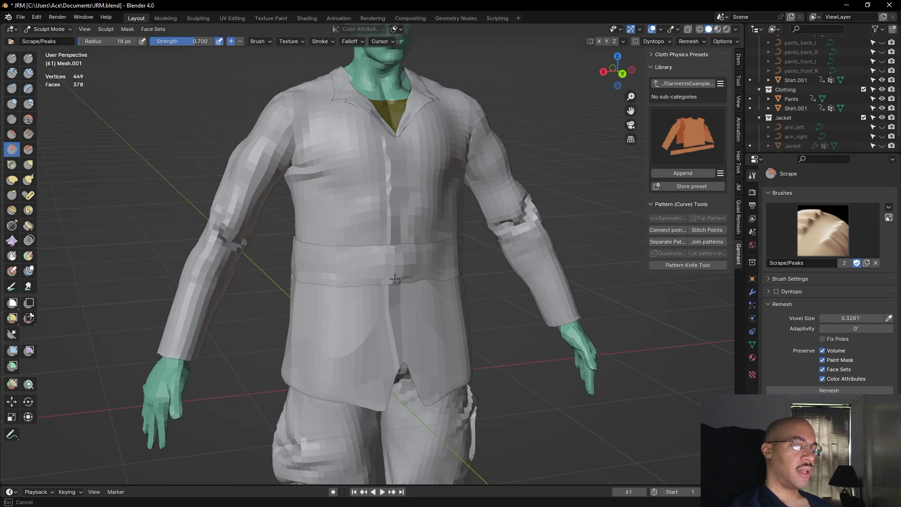
left_click_drag(385, 274, 497, 212)
mouse_move(497, 212)
middle_mouse_down()
mouse_move(486, 177)
mouse_move(567, 176)
mouse_move(551, 189)
middle_mouse_up()
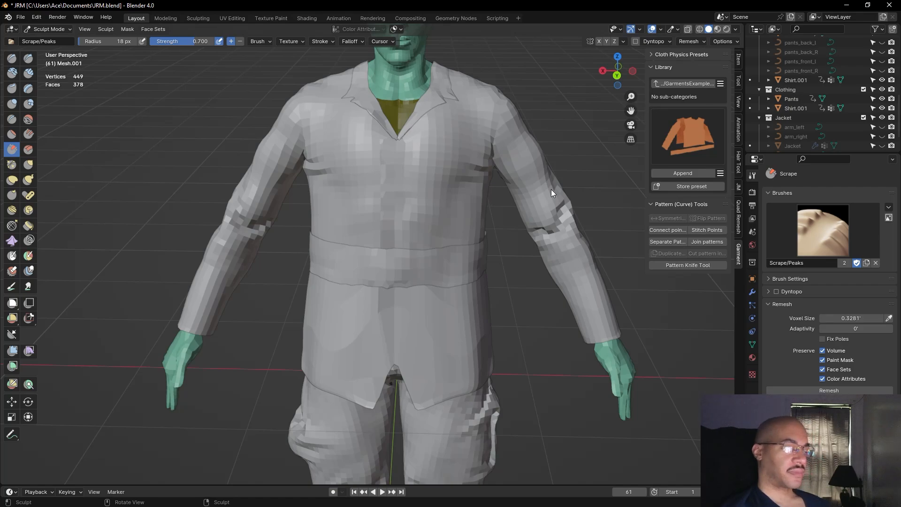
Switch to the Grab brush with a 65 px radius and pull the waist band's lower front edge straighter
mouse_move(536, 223)
middle_mouse_down()
mouse_move(265, 207)
mouse_move(91, 216)
mouse_move(393, 207)
mouse_move(657, 215)
mouse_move(296, 234)
middle_mouse_up()
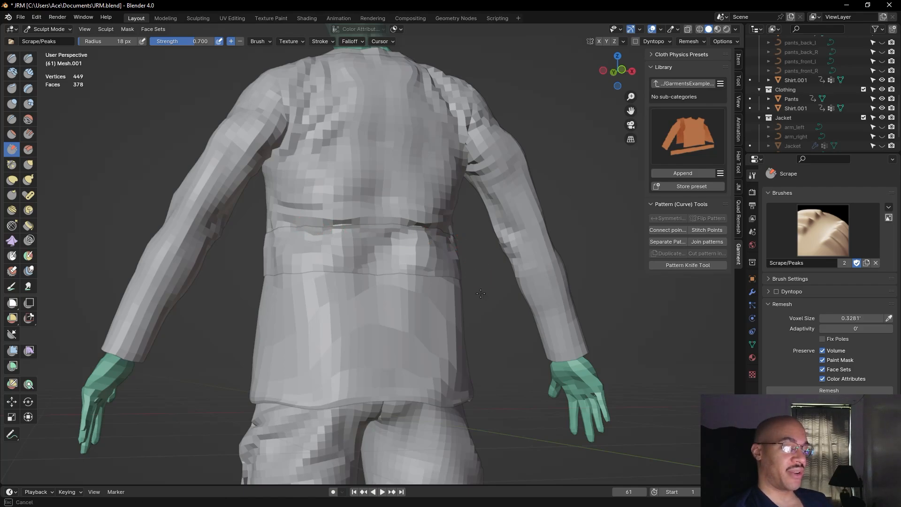
middle_click_drag(486, 293, 368, 321)
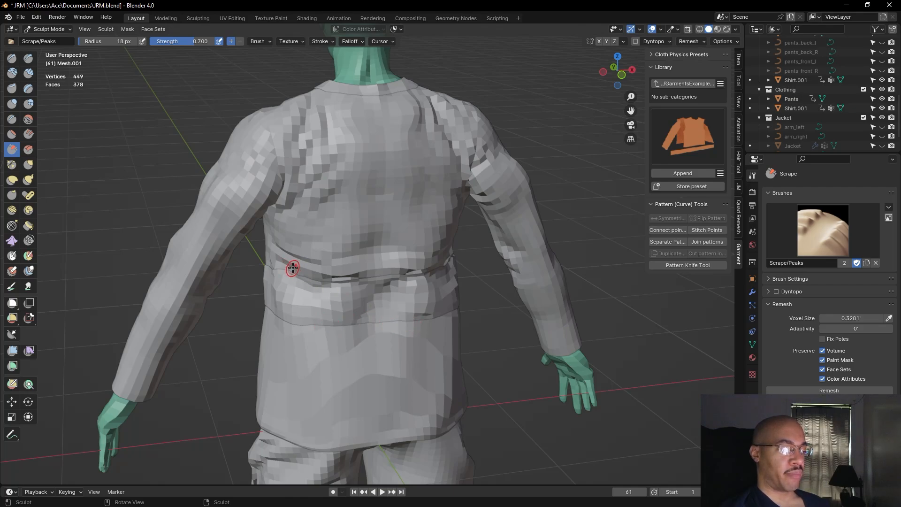
mouse_move(258, 287)
middle_mouse_down()
mouse_move(297, 297)
mouse_move(426, 293)
mouse_move(474, 245)
middle_mouse_up()
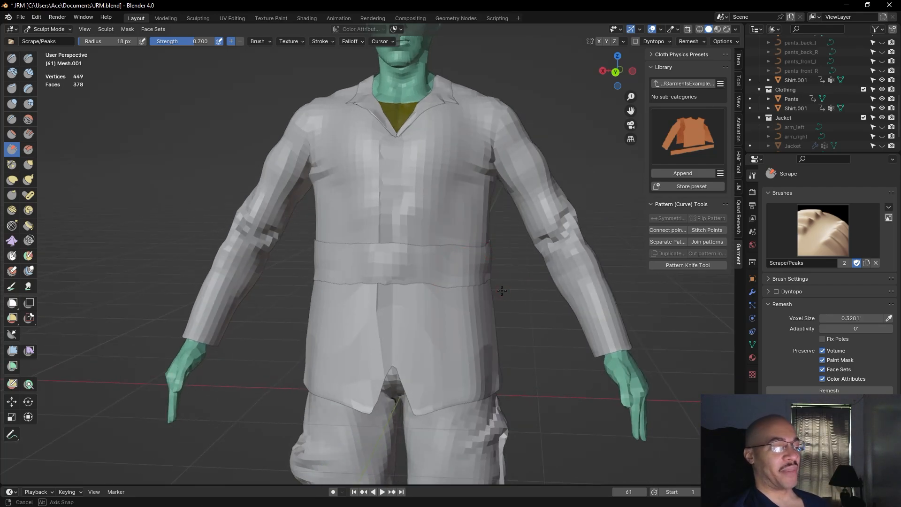
middle_click_drag(478, 235, 434, 246)
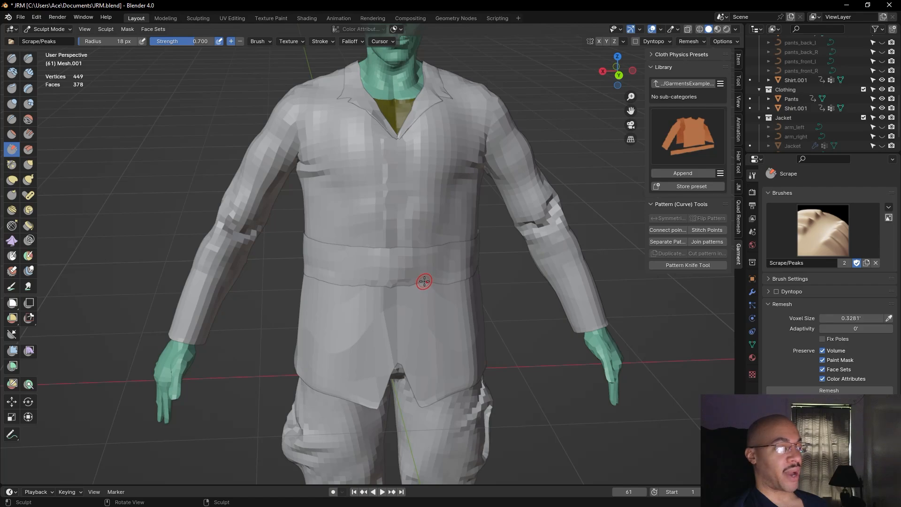
left_click(28, 164)
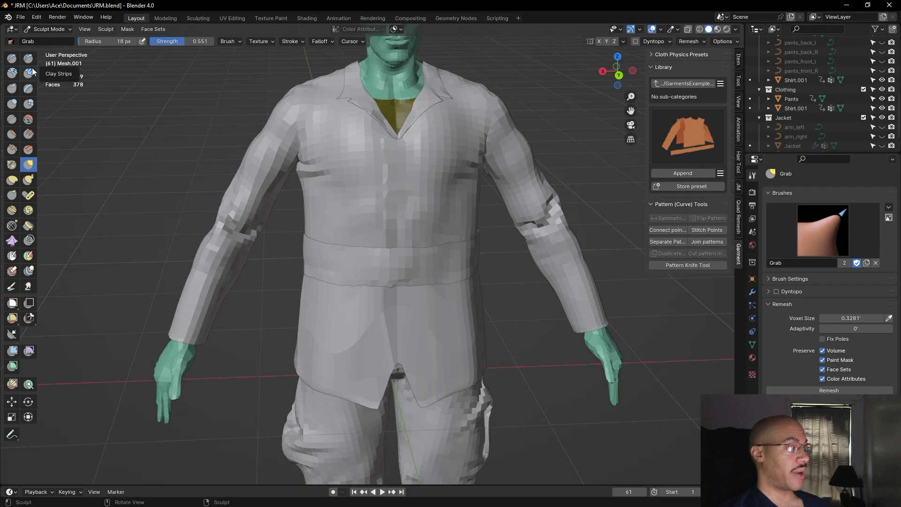
left_click_drag(93, 41, 123, 41)
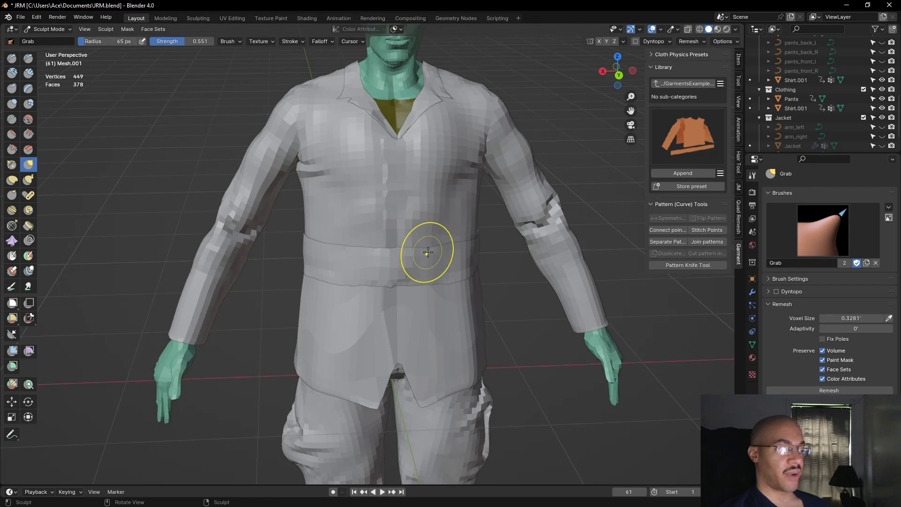
left_click_drag(444, 283, 437, 284)
left_click_drag(369, 283, 361, 282)
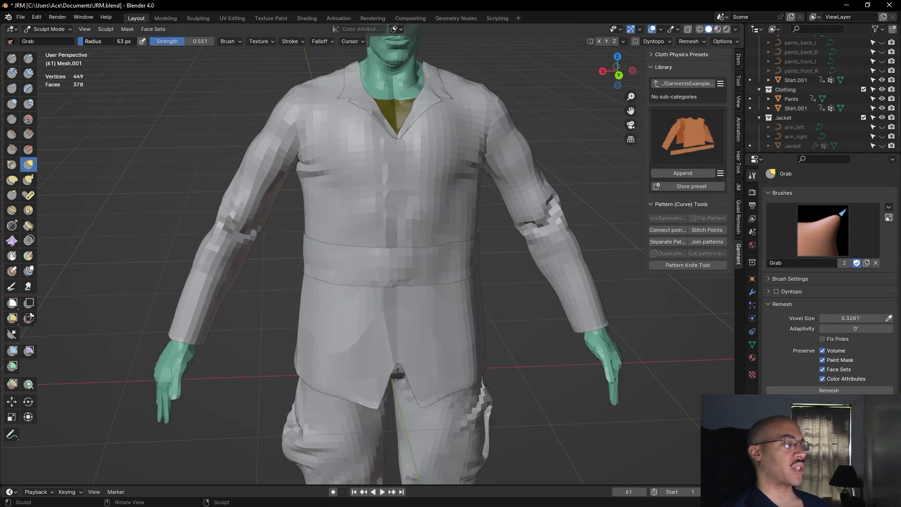
Reduce the Grab brush radius to 38 px and refine the waist band's lower edge at the front and left side
left_click_drag(84, 41, 83, 42)
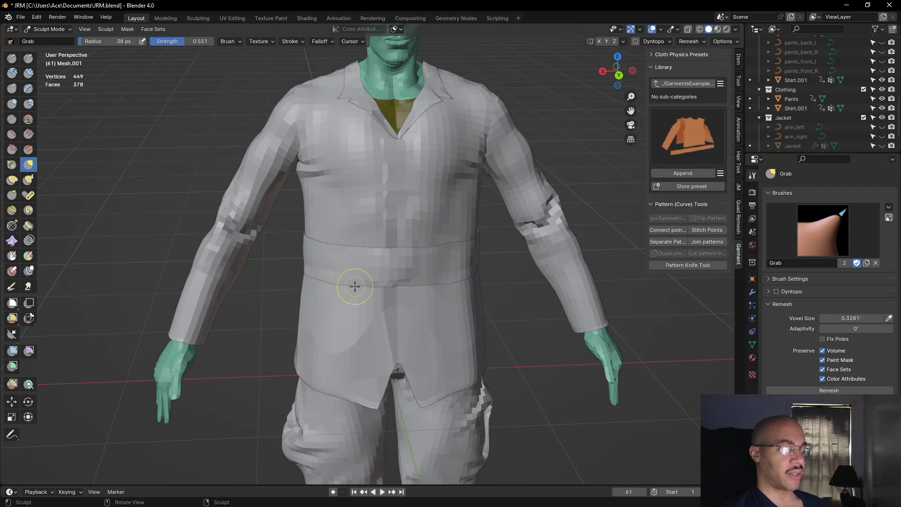
left_click_drag(350, 283, 390, 284)
middle_click_drag(455, 281, 424, 272)
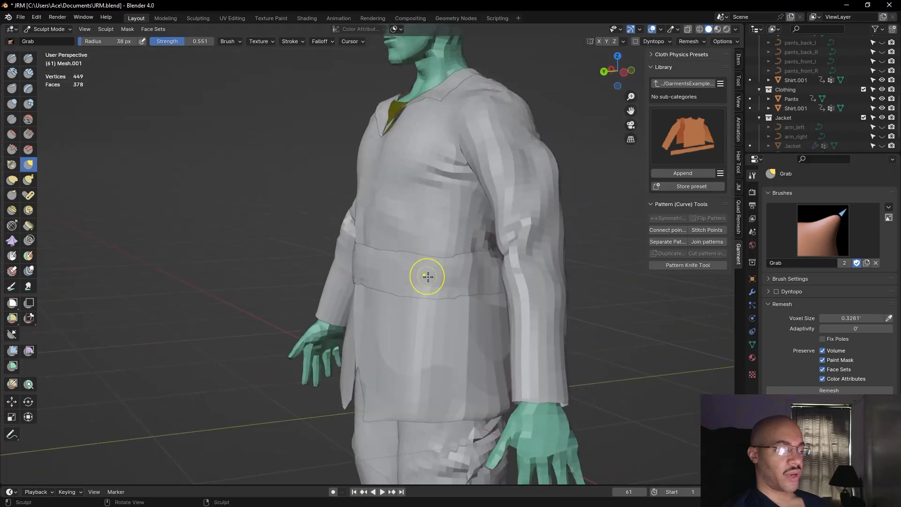
left_click_drag(454, 296, 455, 295)
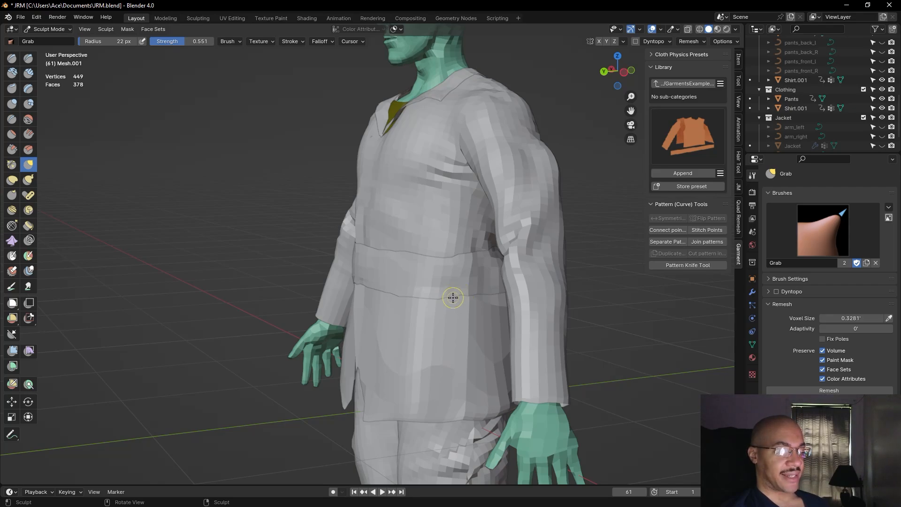
Even out the waist band's lower edge at the side and front centre with the Grab brush at 22 px radius
mouse_move(455, 295)
left_mouse_down()
mouse_move(429, 298)
mouse_move(460, 296)
left_mouse_up()
middle_click_drag(451, 300, 403, 282)
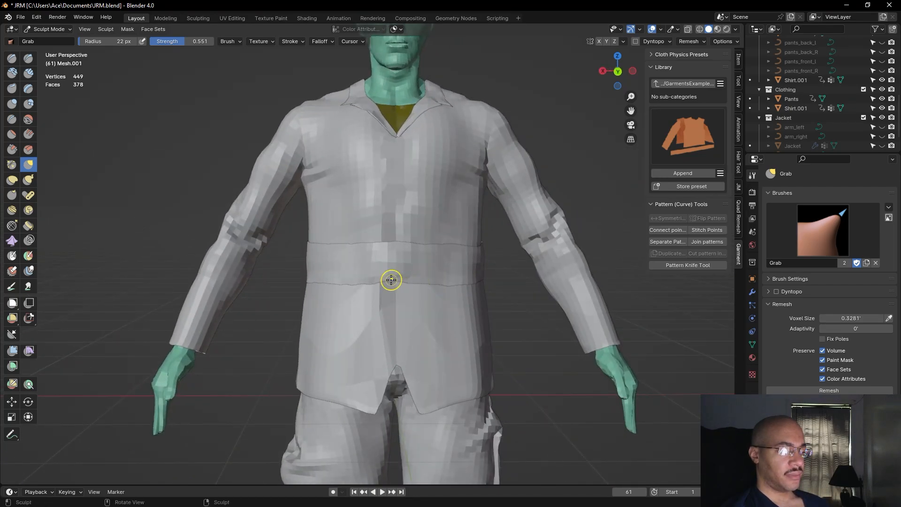
mouse_move(394, 280)
left_mouse_down()
mouse_move(404, 280)
mouse_move(384, 284)
left_mouse_up()
Flatten the uneven back of the waist band with the Scrape brush at 22 px radius and 0.700 strength
mouse_move(463, 272)
middle_mouse_down()
mouse_move(410, 280)
mouse_move(104, 268)
mouse_move(469, 267)
mouse_move(291, 267)
middle_mouse_up()
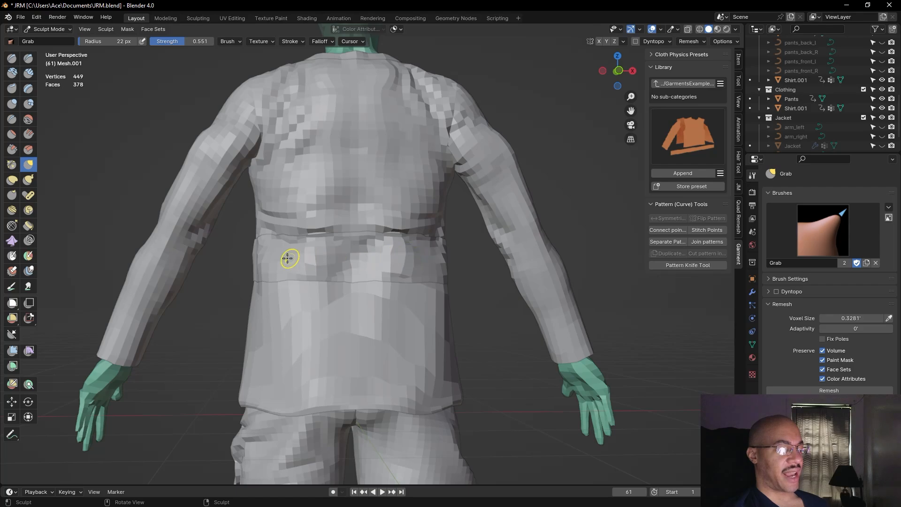
middle_click_drag(467, 257, 495, 298)
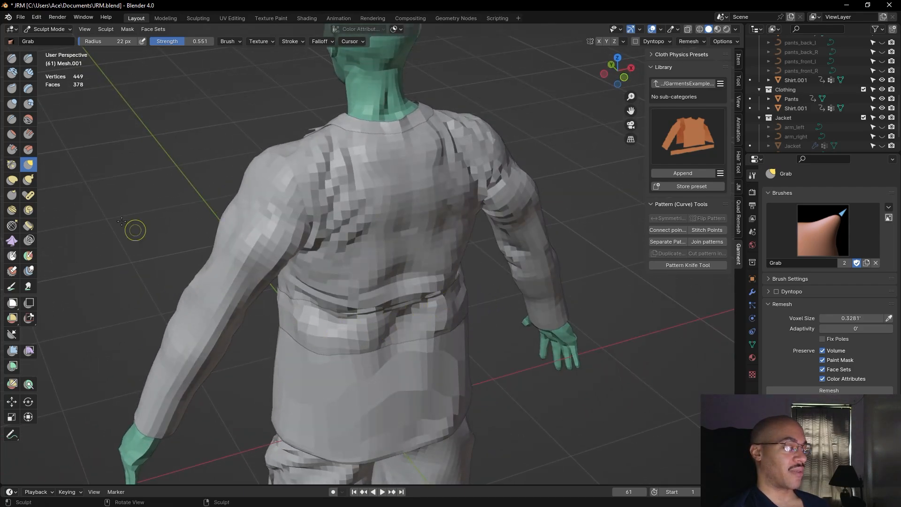
left_click(12, 149)
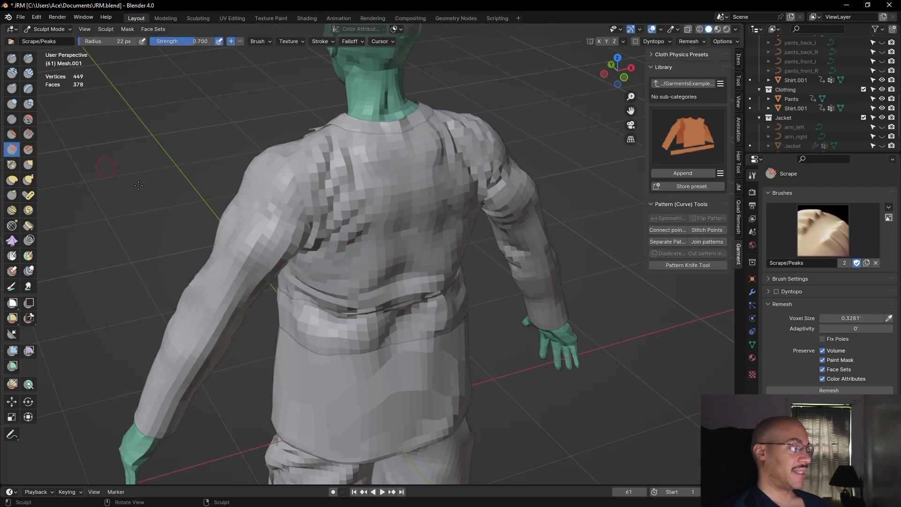
middle_click_drag(145, 234, 151, 214)
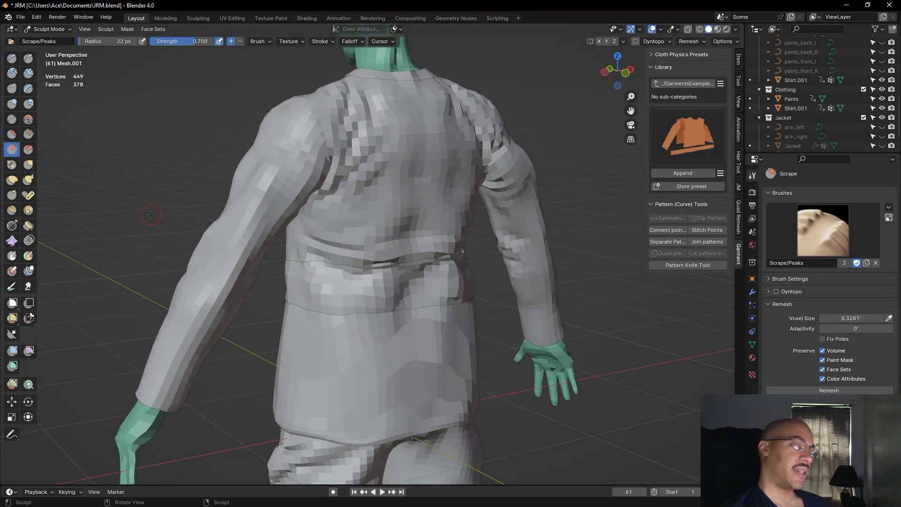
left_click_drag(469, 288, 454, 288)
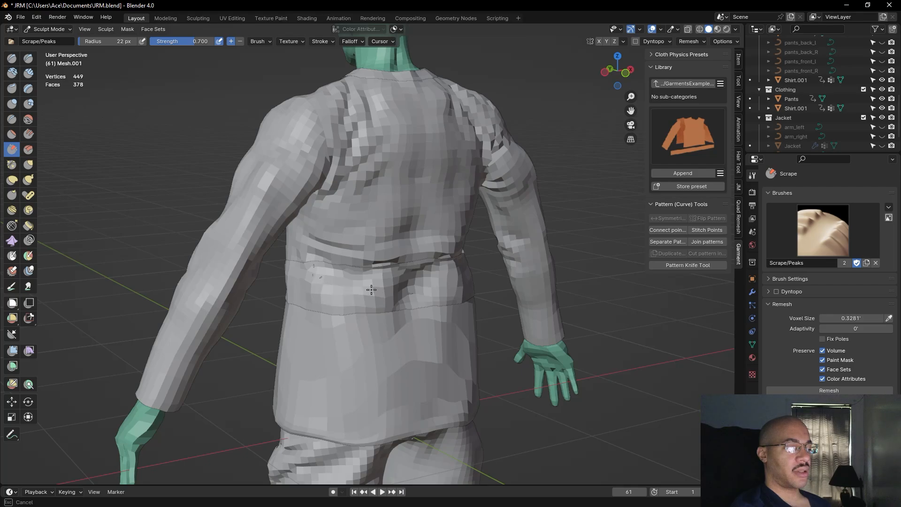
Fill the dents across the back of the waist band with the Clay Strips brush at 22 px radius and 0.291 strength
mouse_move(526, 265)
middle_mouse_down()
mouse_move(610, 228)
mouse_move(415, 193)
middle_mouse_up()
left_click(31, 74)
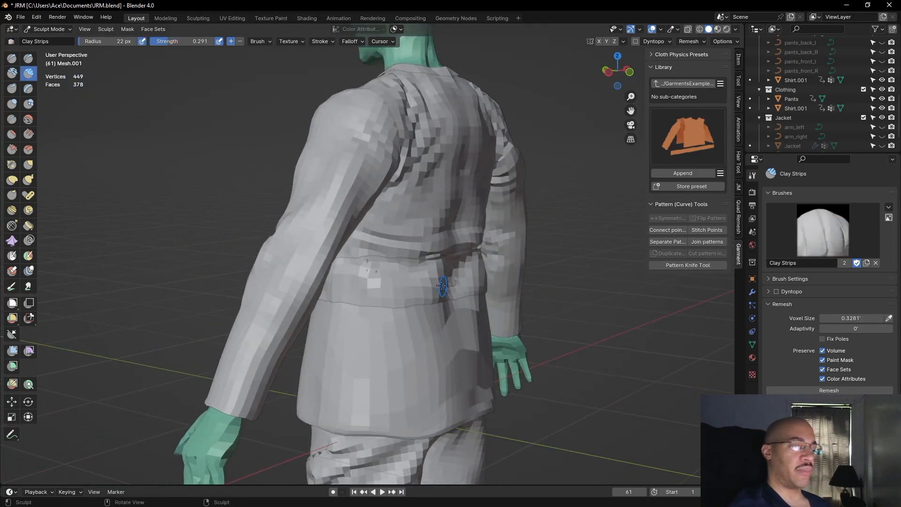
left_click_drag(444, 286, 440, 283)
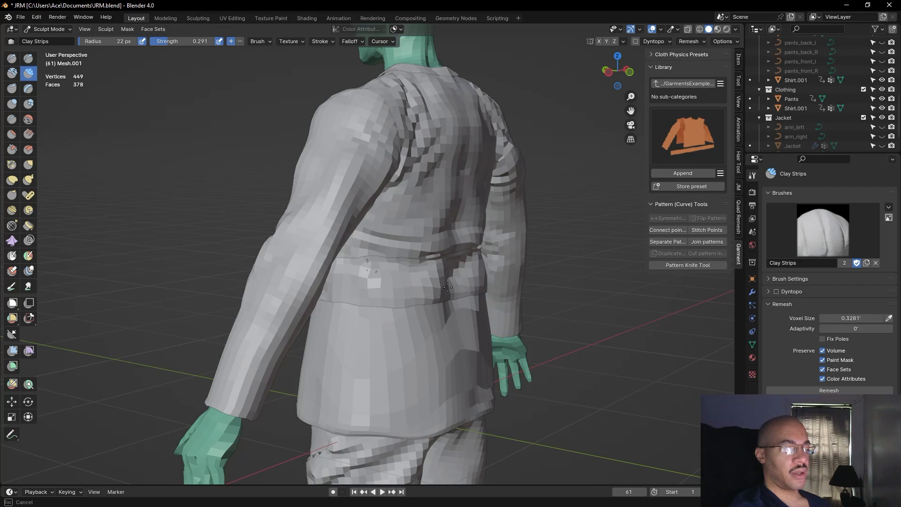
mouse_move(468, 276)
left_mouse_down()
mouse_move(453, 277)
mouse_move(460, 272)
mouse_move(451, 263)
mouse_move(457, 271)
left_mouse_up()
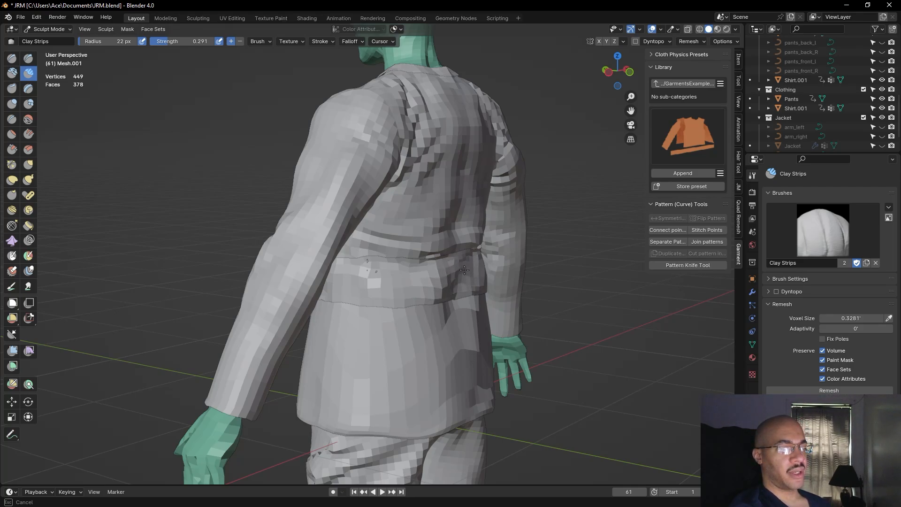
mouse_move(415, 292)
left_mouse_down()
mouse_move(376, 273)
mouse_move(429, 268)
left_mouse_up()
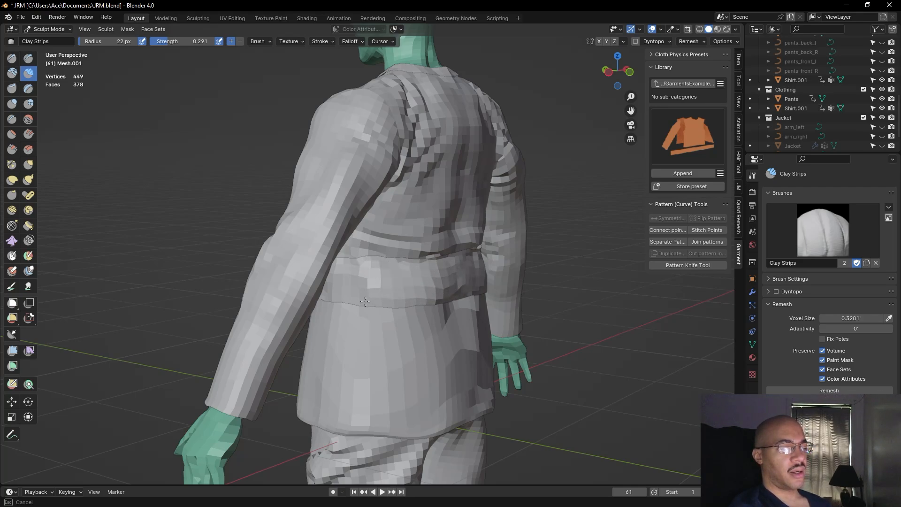
mouse_move(396, 269)
middle_mouse_down()
mouse_move(488, 284)
mouse_move(491, 252)
mouse_move(527, 245)
mouse_move(388, 309)
middle_mouse_up()
mouse_move(387, 309)
left_mouse_down()
mouse_move(409, 297)
mouse_move(371, 312)
left_mouse_up()
Build up the waist band's side and front surface with Clay Strips strokes, working from one side across the front
mouse_move(561, 257)
middle_mouse_down()
mouse_move(451, 225)
mouse_move(392, 240)
mouse_move(375, 257)
middle_mouse_up()
left_click_drag(371, 256, 335, 274)
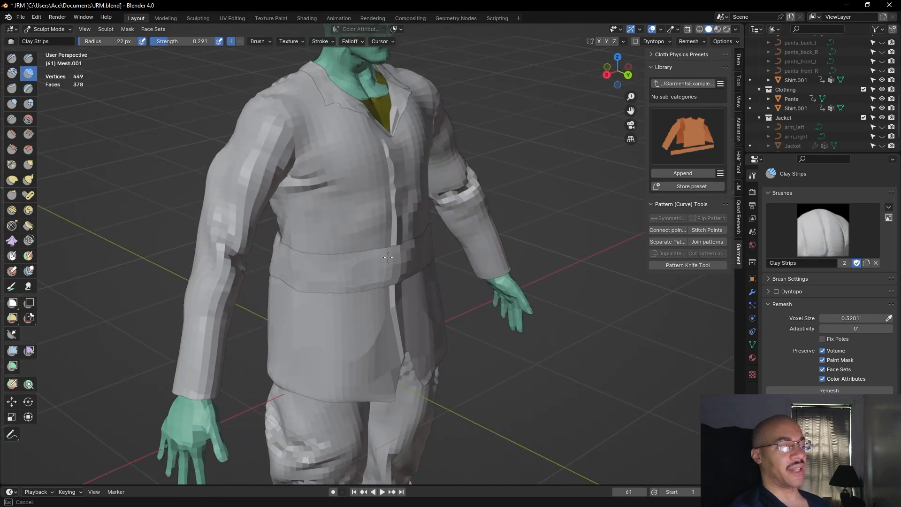
left_click_drag(312, 271, 352, 272)
middle_click_drag(532, 235, 479, 240)
left_click_drag(468, 264, 465, 269)
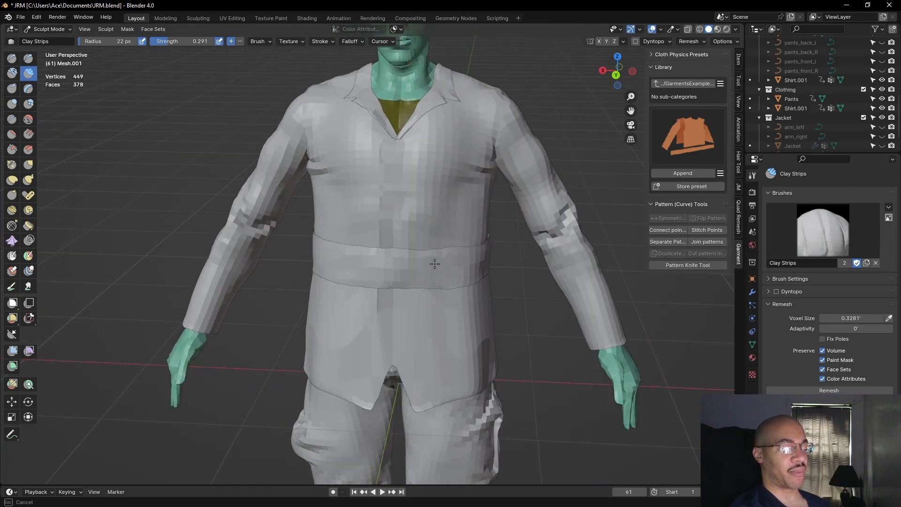
left_click_drag(371, 276, 373, 275)
Thicken the waist band around the side toward the back with further Clay Strips strokes
mouse_move(374, 275)
middle_mouse_down()
mouse_move(493, 235)
mouse_move(478, 255)
middle_mouse_up()
mouse_move(479, 255)
left_mouse_down()
mouse_move(495, 263)
mouse_move(458, 245)
left_mouse_up()
middle_click_drag(458, 245, 460, 283)
left_click_drag(460, 283, 429, 261)
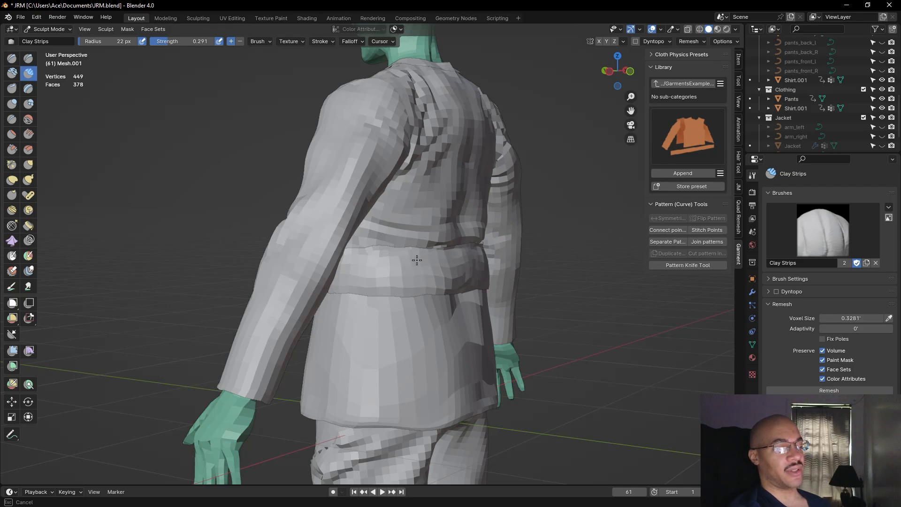
Add Clay Strips volume to the waist band's front and opposite back side to even out its thickness all around
middle_click_drag(474, 274, 506, 265)
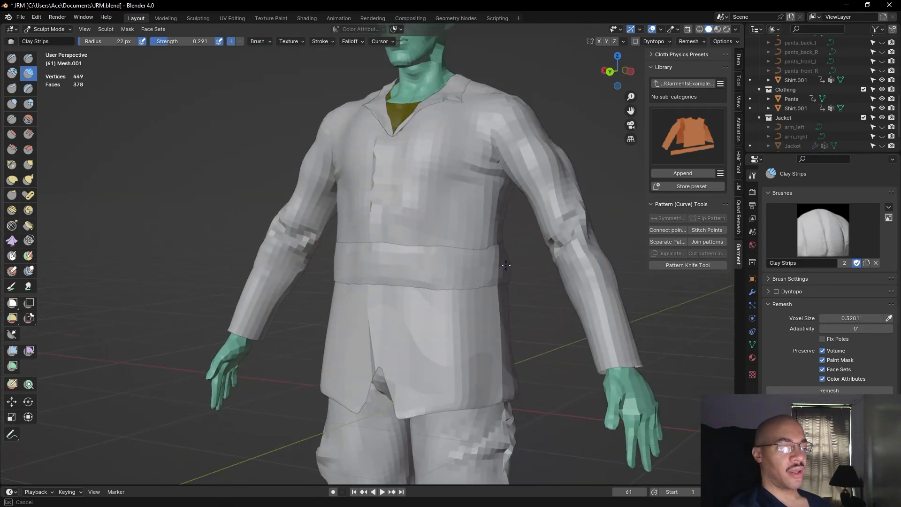
middle_click_drag(453, 271, 449, 274)
left_click_drag(375, 258, 398, 258)
middle_click_drag(441, 264, 406, 268)
mouse_move(406, 250)
left_mouse_down()
mouse_move(410, 263)
mouse_move(400, 248)
left_mouse_up()
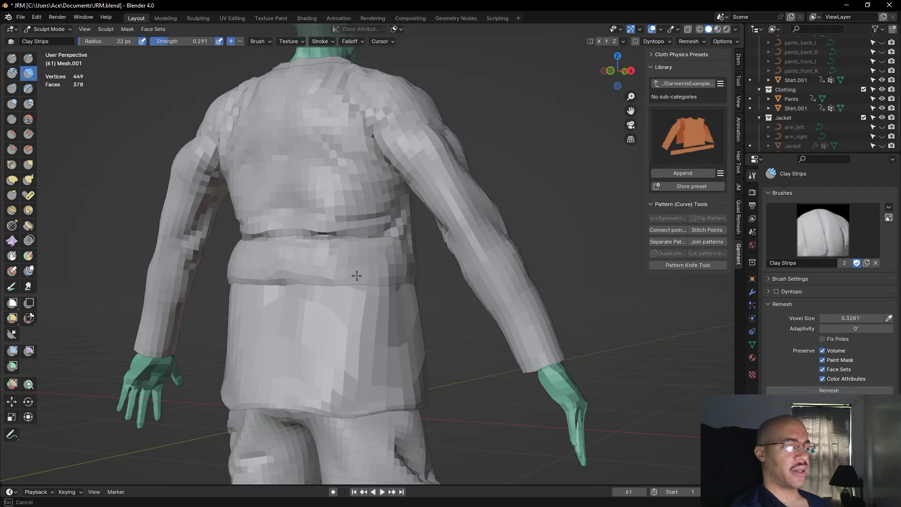
middle_click_drag(382, 263, 479, 306)
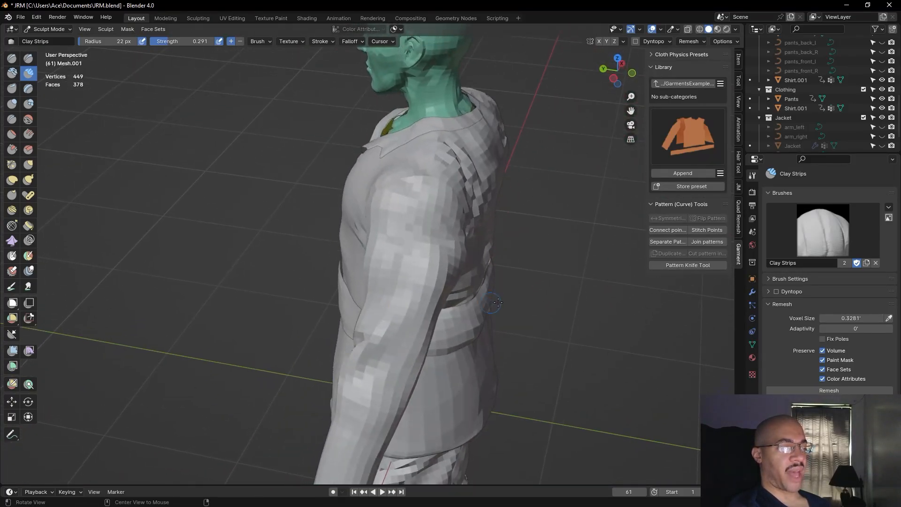
scroll(521, 297, "down", 3)
middle_click_drag(488, 256, 433, 292)
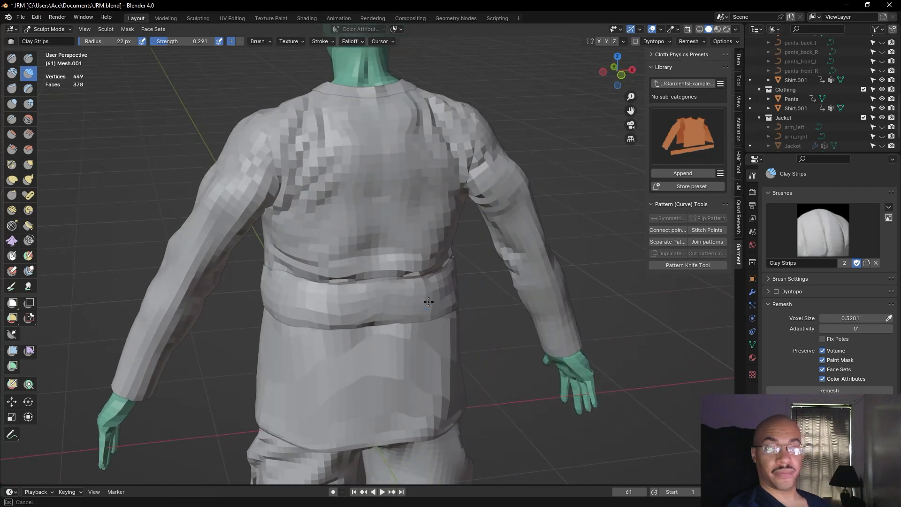
Switch to the Grab brush and nudge the waist band's upper front edge near the side
middle_click_drag(540, 259, 469, 256)
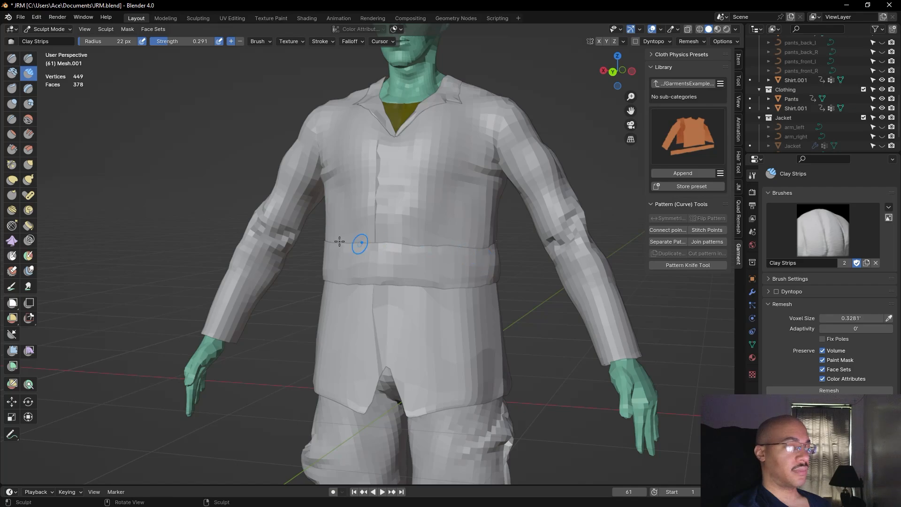
left_click(28, 164)
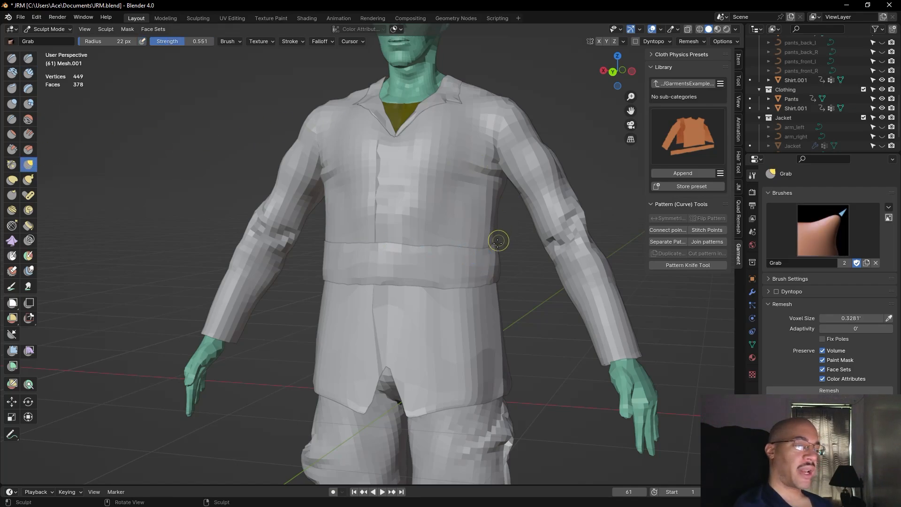
left_click_drag(484, 250, 487, 247)
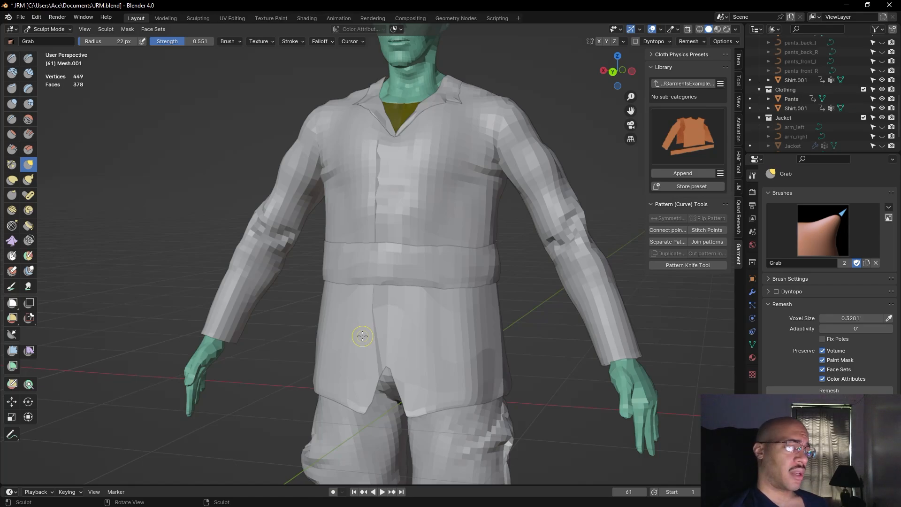
mouse_move(523, 306)
middle_mouse_down()
mouse_move(292, 316)
mouse_move(301, 328)
mouse_move(517, 291)
middle_mouse_up()
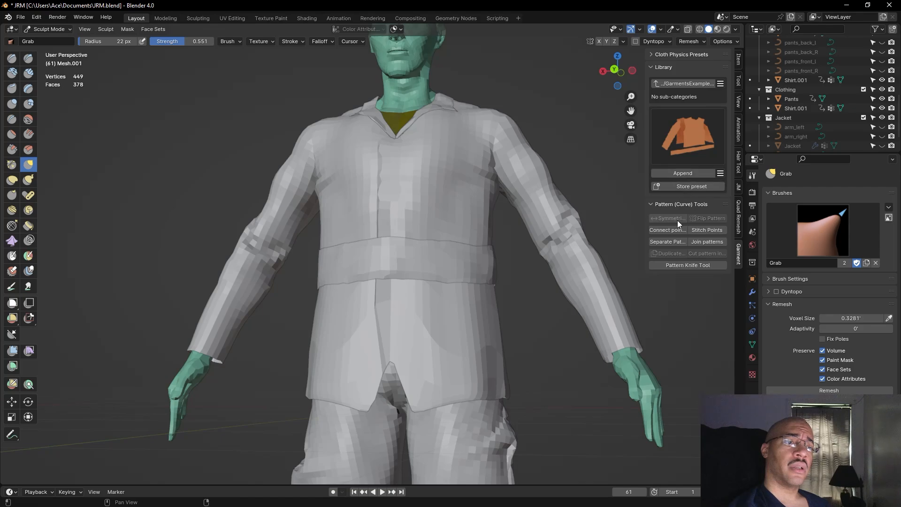
Return to the Clay Strips brush at 0.291 strength and fill the remaining uneven areas on the waist band's back and sides
mouse_move(529, 257)
middle_mouse_down()
mouse_move(550, 333)
mouse_move(549, 272)
mouse_move(483, 272)
mouse_move(429, 294)
middle_mouse_up()
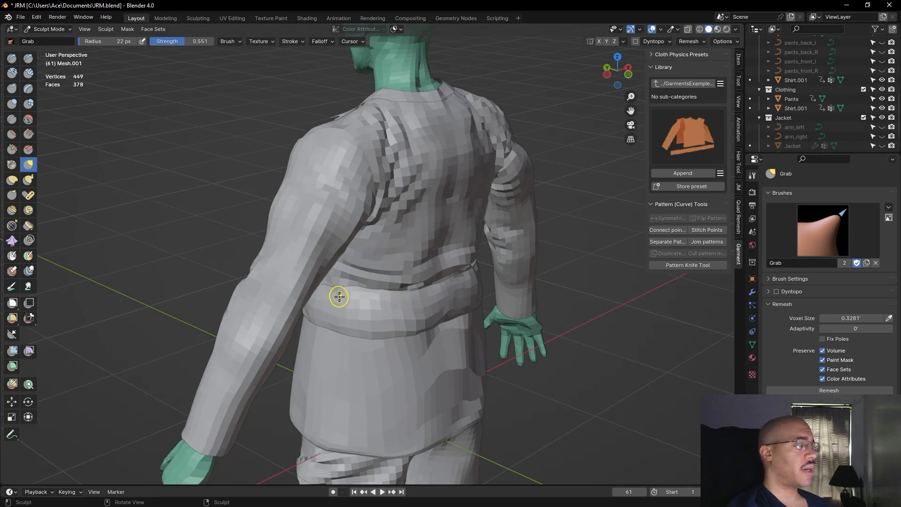
left_click(28, 72)
left_click_drag(445, 309, 445, 310)
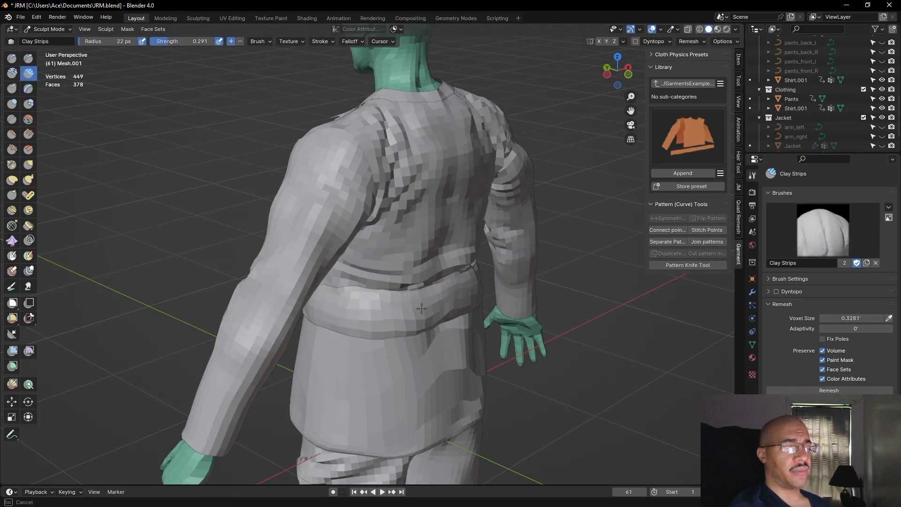
middle_click_drag(396, 314, 436, 315)
left_click_drag(435, 317, 434, 318)
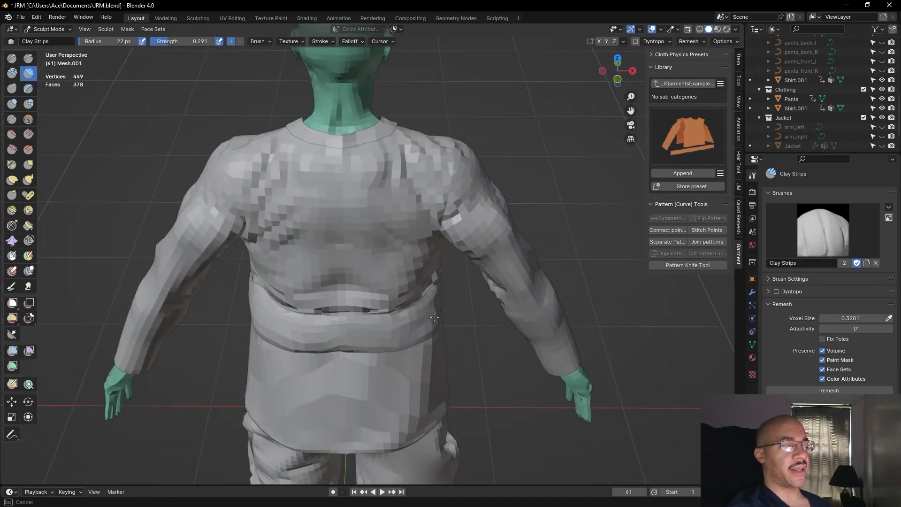
middle_click_drag(425, 323, 291, 277)
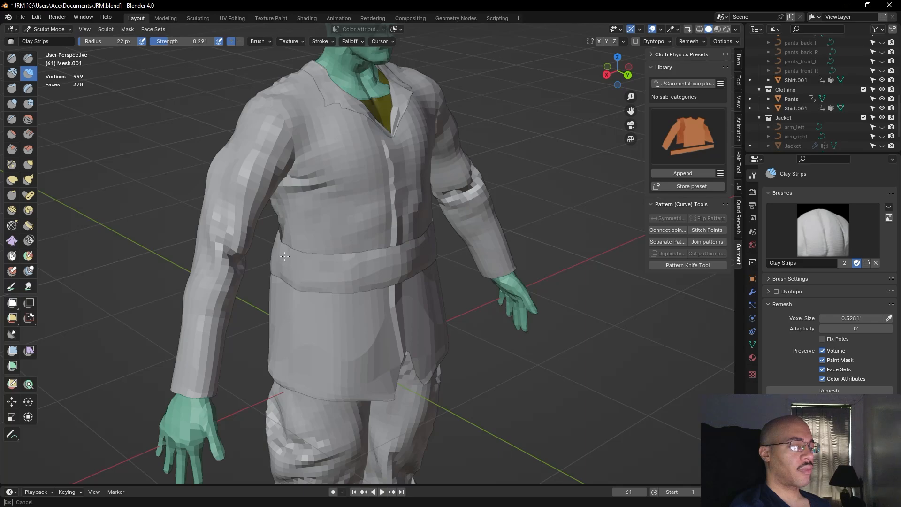
Scrape the waist band's sides and back flatter with the Scrape brush at 22 px radius and 0.700 strength
middle_click_drag(351, 260, 552, 204)
left_click(15, 150)
middle_click_drag(570, 234, 472, 243)
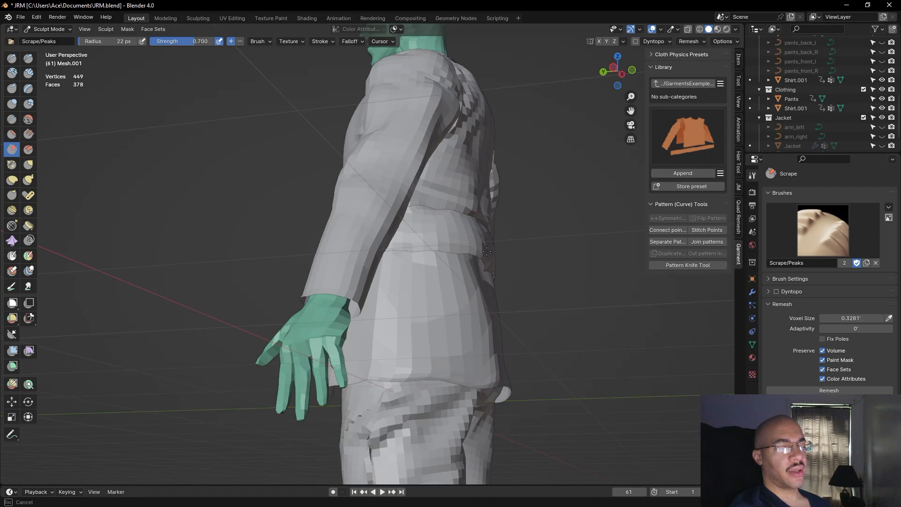
middle_click_drag(485, 229, 433, 308)
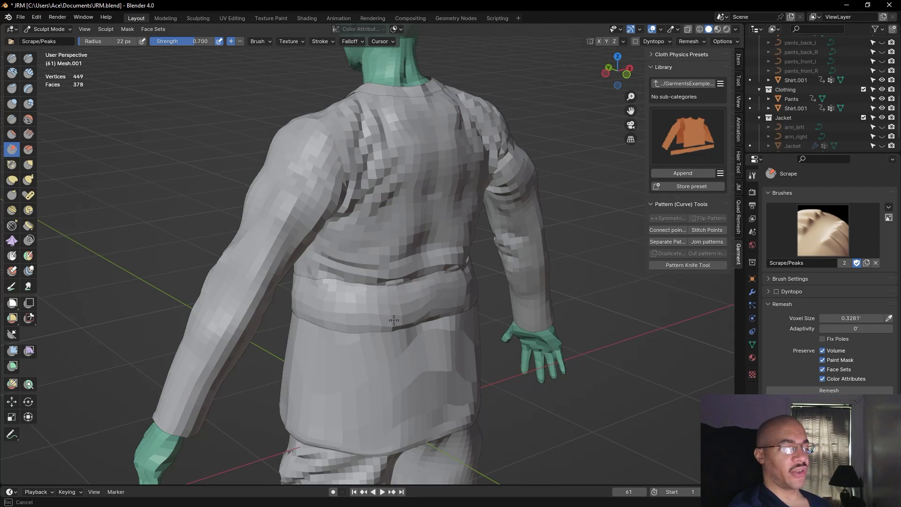
middle_click_drag(391, 317, 413, 304)
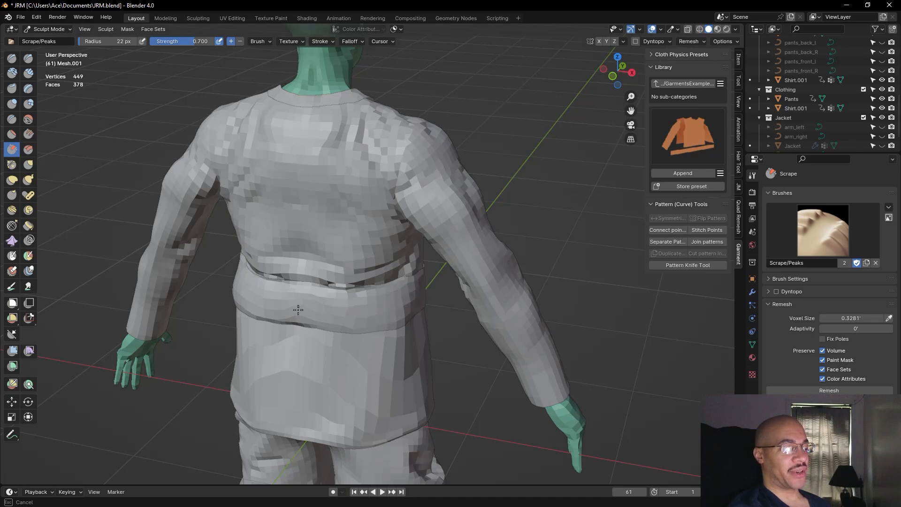
middle_click_drag(342, 311, 427, 243)
middle_click_drag(388, 263, 419, 276)
left_click_drag(419, 276, 464, 258)
Switch to the Grab brush and inspect the waist band on the whole character from the front and both sides
mouse_move(465, 258)
middle_mouse_down()
mouse_move(491, 207)
mouse_move(592, 268)
mouse_move(573, 289)
middle_mouse_up()
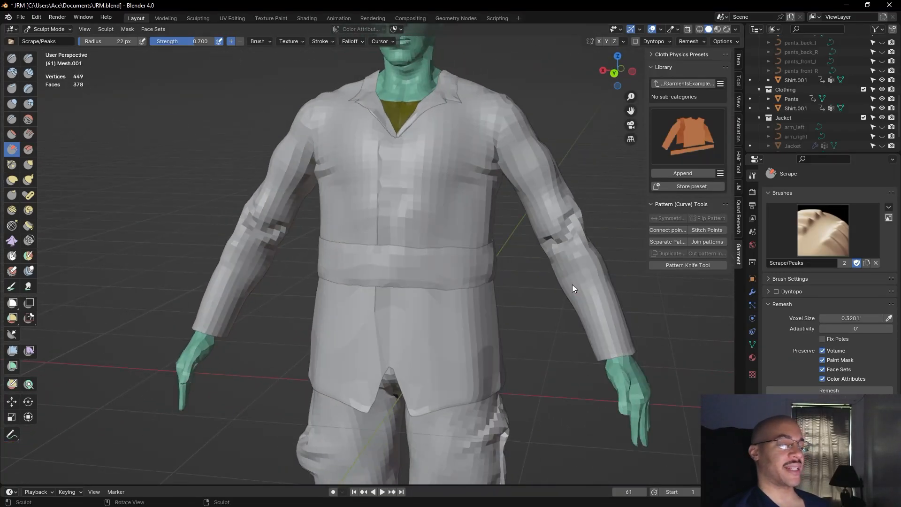
left_click(29, 163)
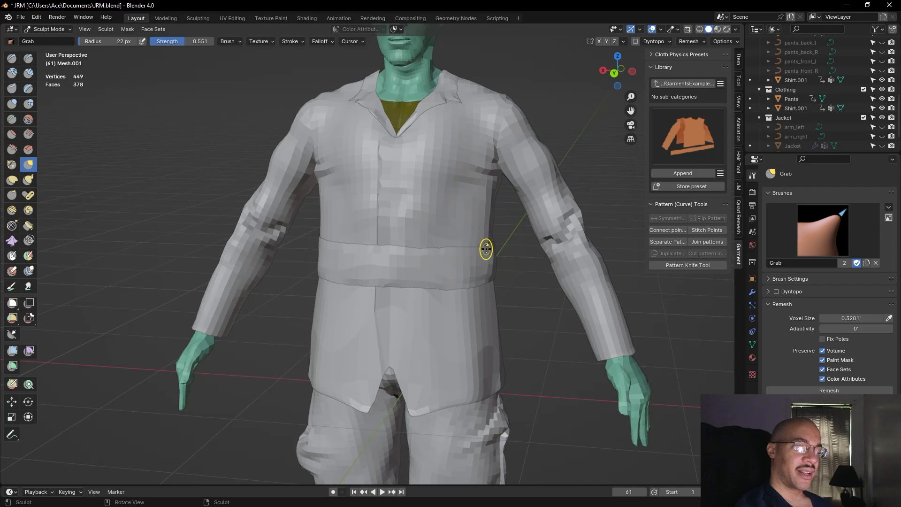
mouse_move(557, 245)
middle_mouse_down()
mouse_move(605, 278)
mouse_move(499, 275)
mouse_move(537, 273)
mouse_move(385, 253)
mouse_move(578, 280)
middle_mouse_up()
scroll(499, 275, "down", 3)
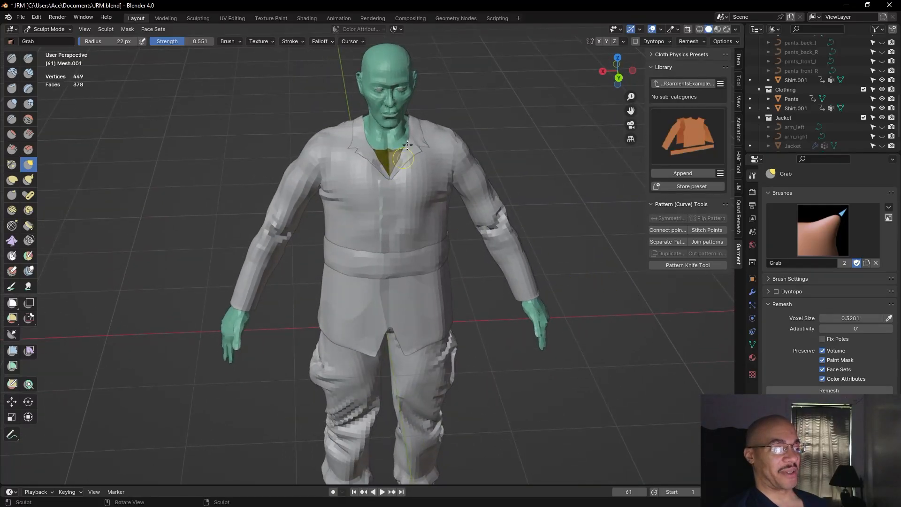
mouse_move(469, 382)
middle_mouse_down()
mouse_move(228, 352)
mouse_move(415, 383)
middle_mouse_up()
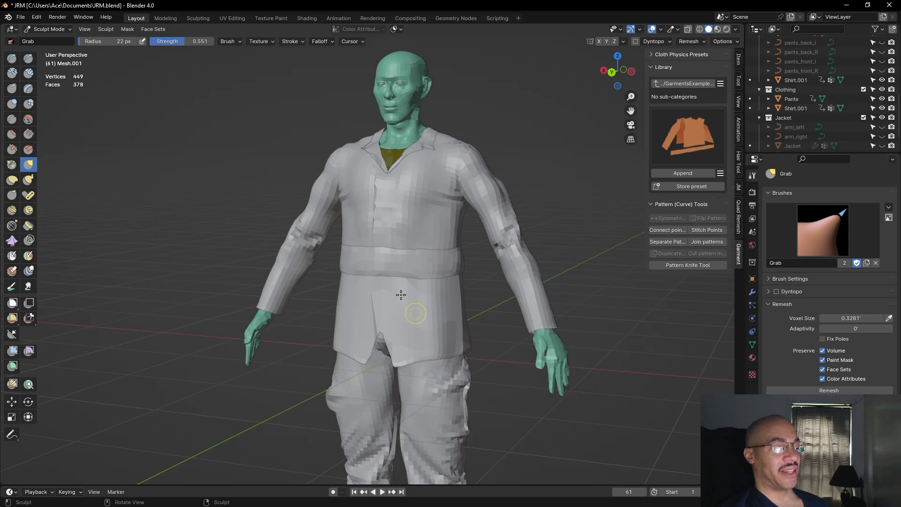
scroll(497, 353, "down", 2, "alt")
scroll(481, 384, "down", 4)
scroll(480, 383, "up", 3)
middle_click_drag(450, 330, 527, 304)
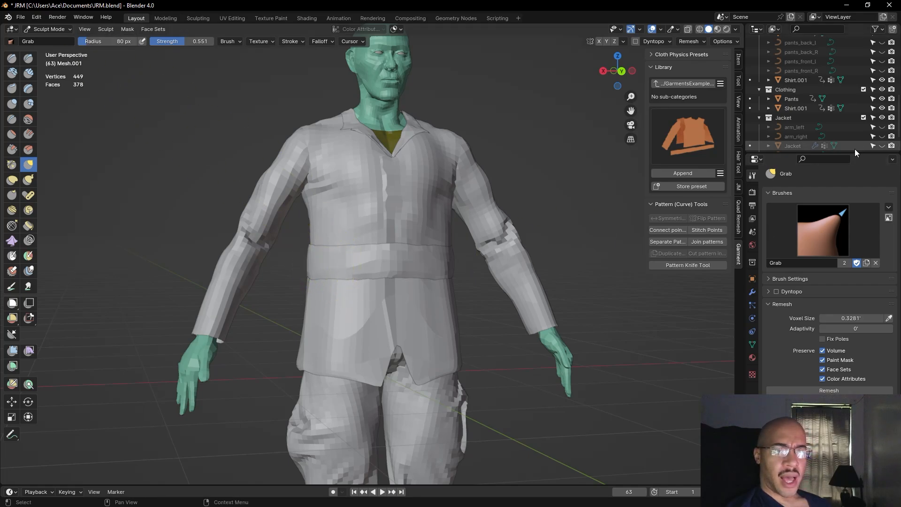
Save the current Blender file
left_click(44, 29)
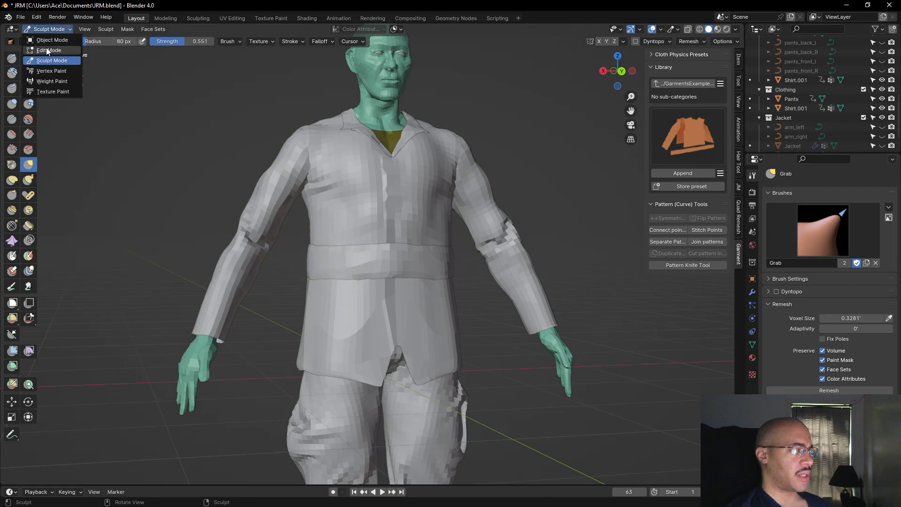
left_click(18, 18)
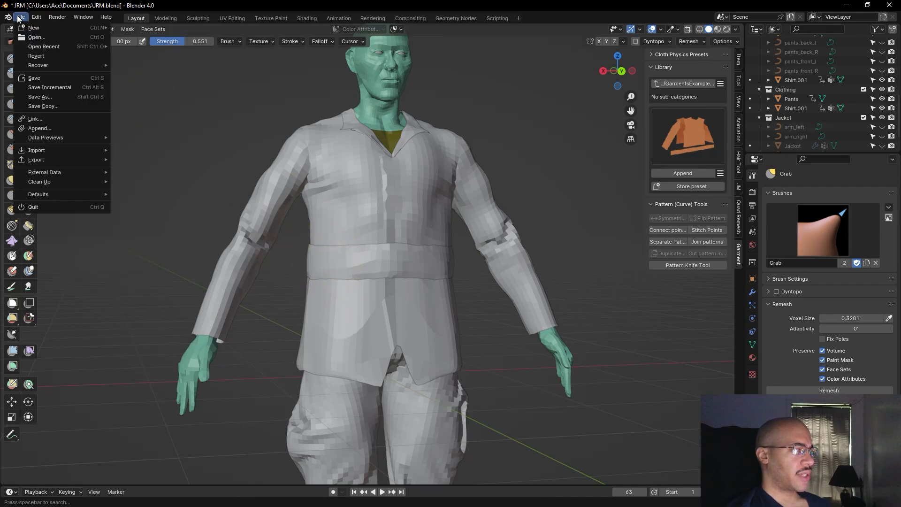
left_click(41, 78)
middle_click_drag(148, 137, 135, 144)
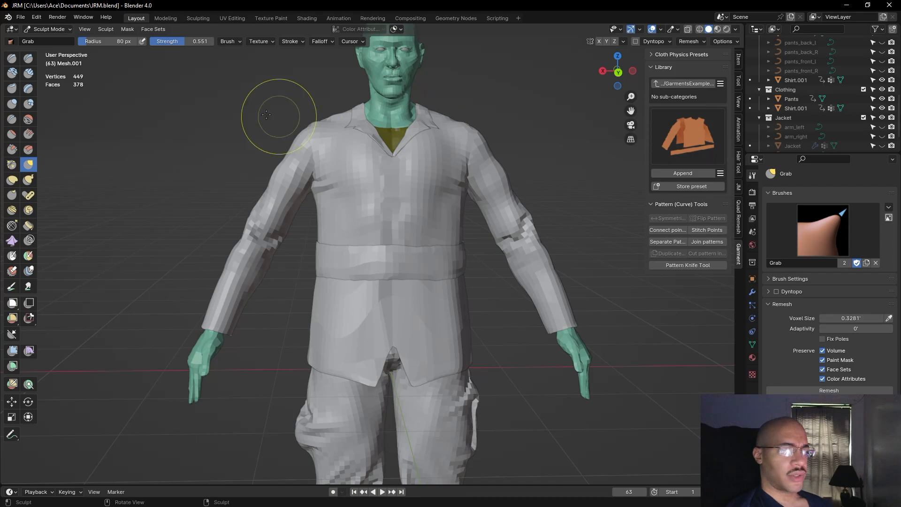
Reselect the waist band in Object Mode, return it to Sculpt Mode and nudge its front side with the Grab brush
left_click(44, 28)
left_click(52, 40)
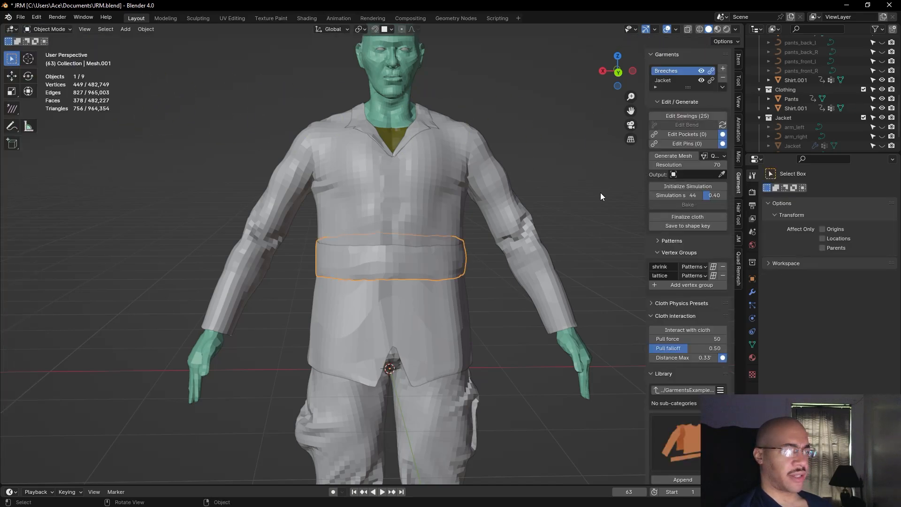
left_click(801, 107)
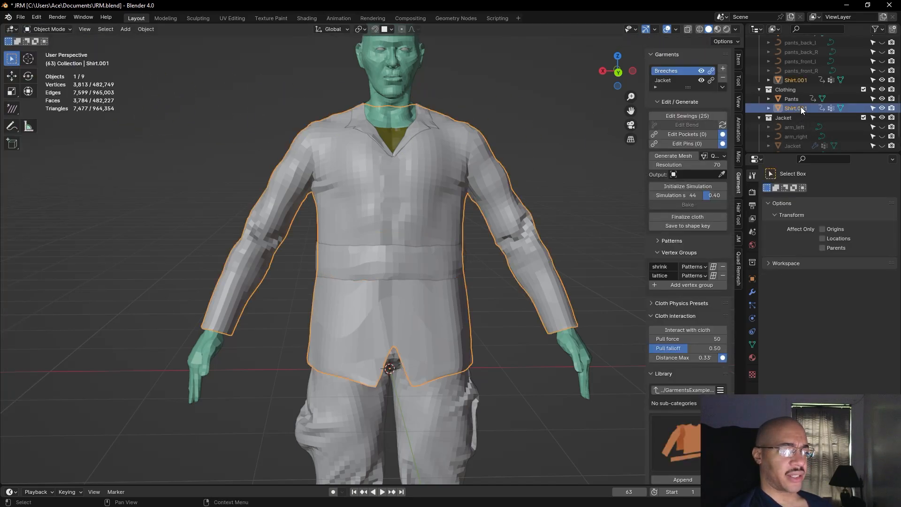
left_click(318, 257)
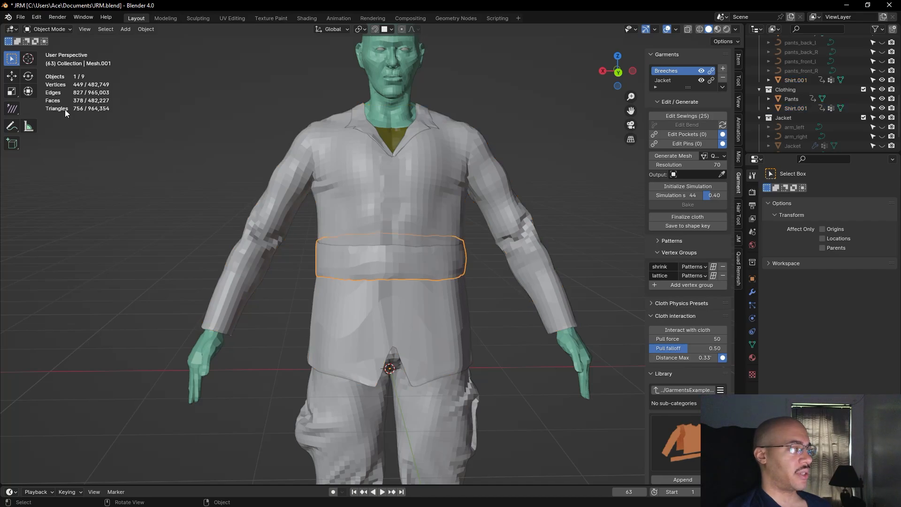
left_click(42, 30)
left_click(50, 61)
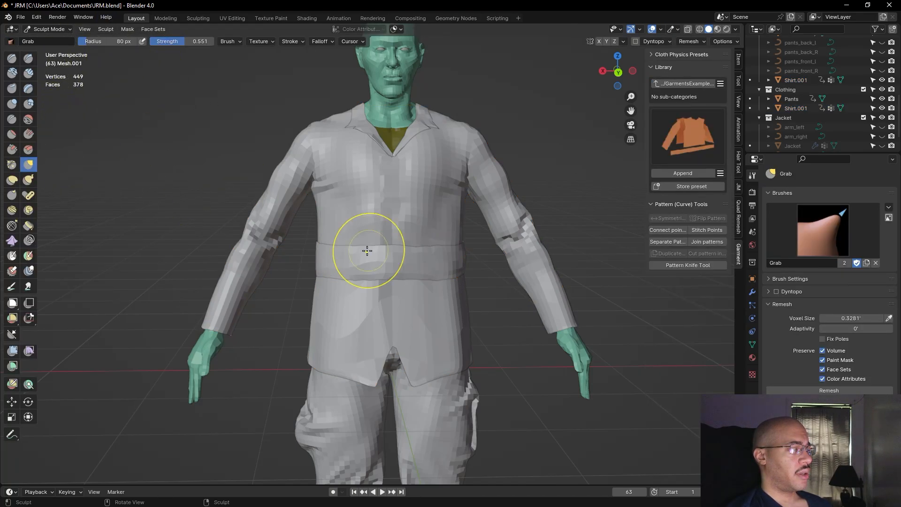
left_click_drag(318, 259, 318, 261)
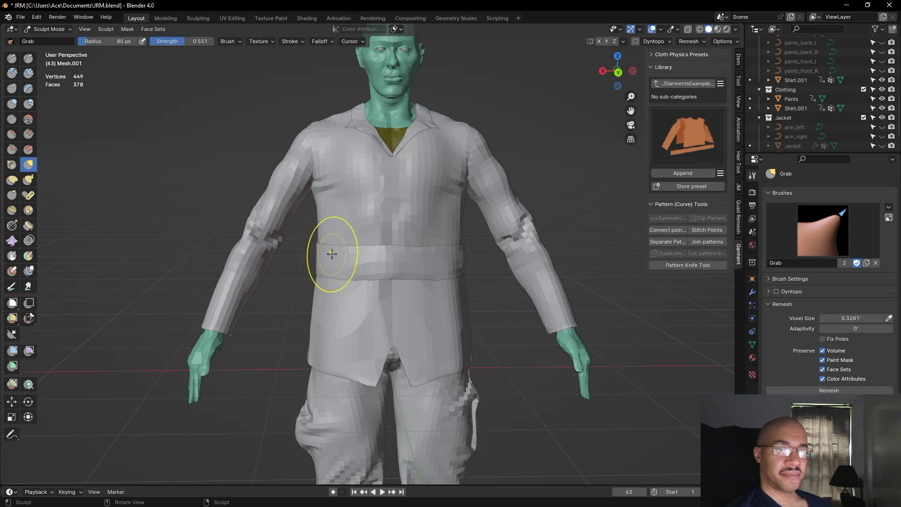
Leave the waist band, select Shirt.001 in Object Mode and enter Sculpt Mode on it
left_click(41, 29)
left_click(42, 40)
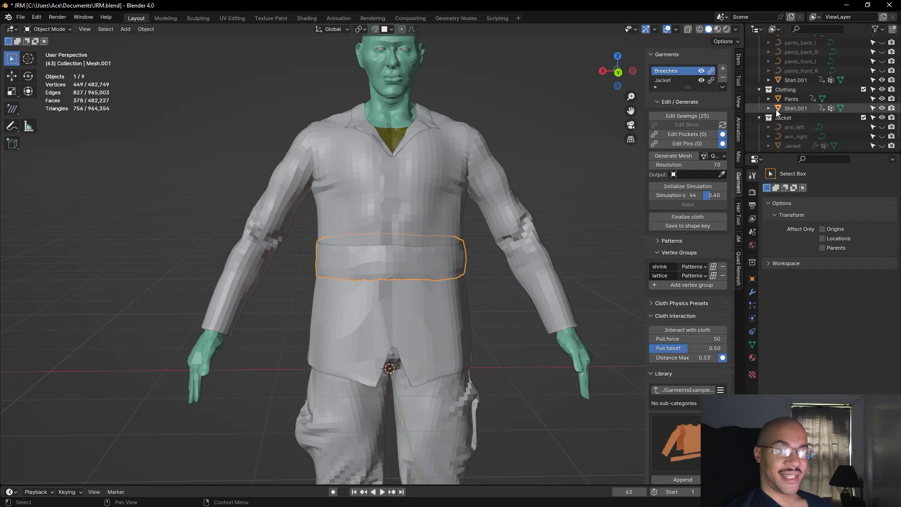
left_click(796, 80)
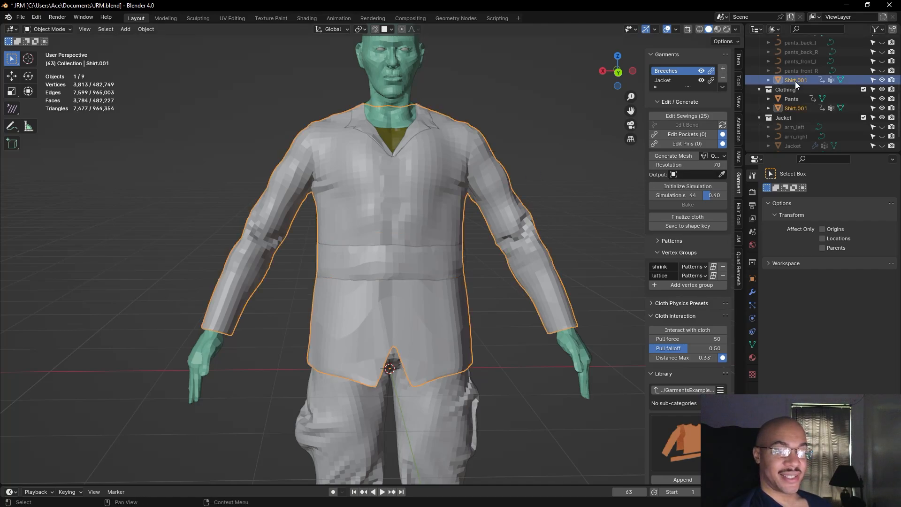
left_click(46, 31)
left_click(48, 56)
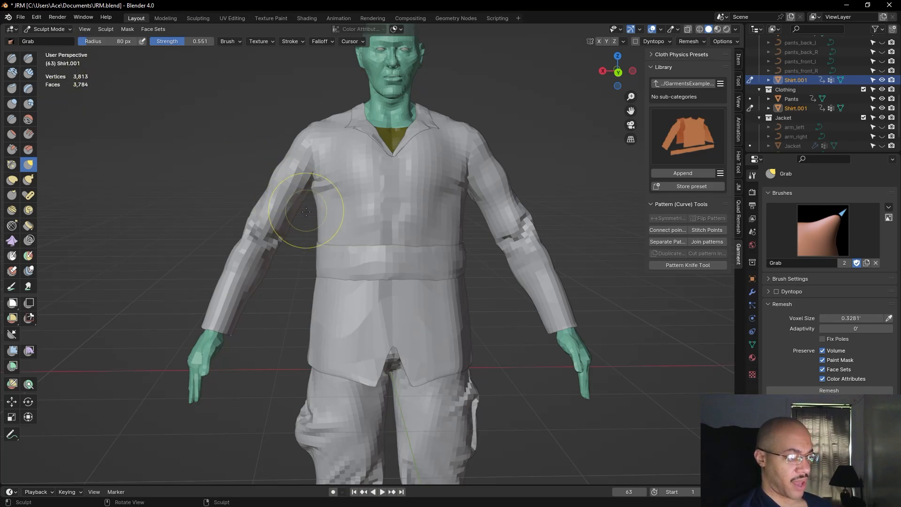
Tuck both sides of the shirt inward at the waist band with the Grab brush, reducing its radius to 49 px
mouse_move(320, 233)
left_mouse_down()
mouse_move(315, 280)
mouse_move(326, 283)
mouse_move(327, 242)
left_mouse_up()
middle_click_drag(446, 274, 371, 273)
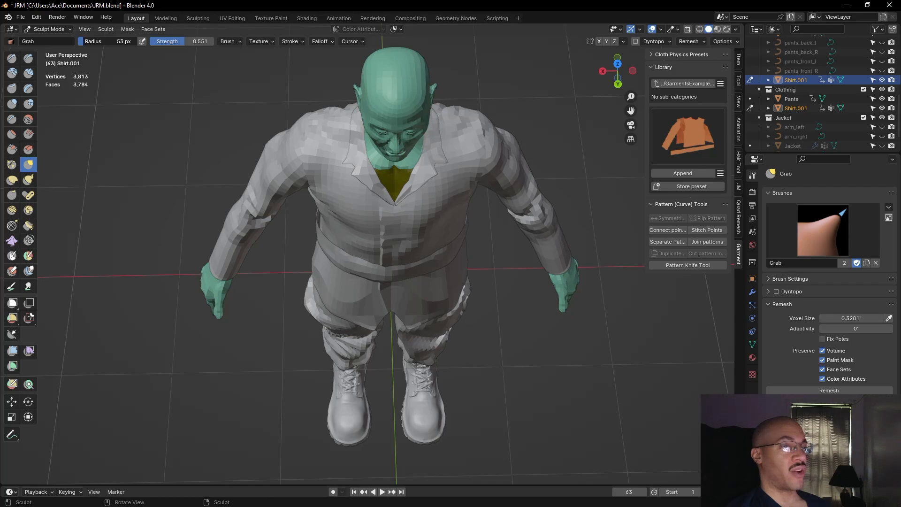
middle_click_drag(227, 277, 310, 236)
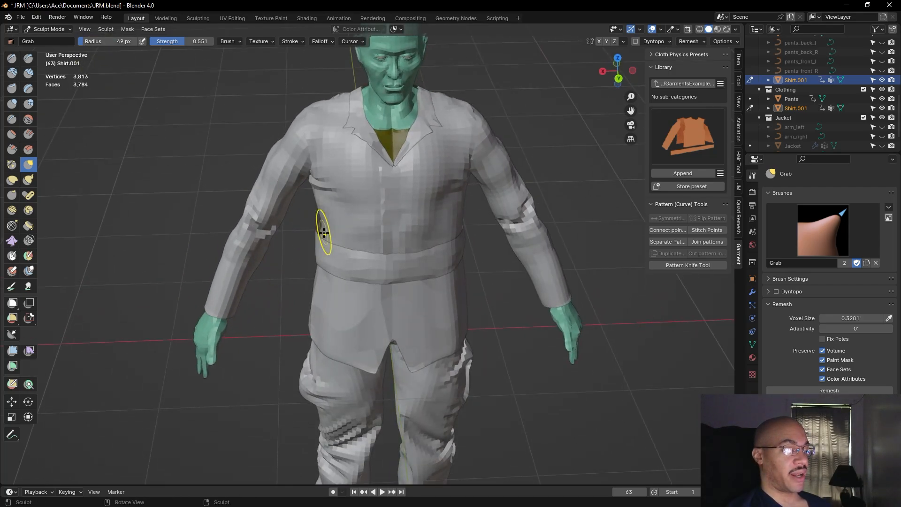
left_click_drag(321, 237, 329, 238)
middle_click_drag(487, 252, 472, 265)
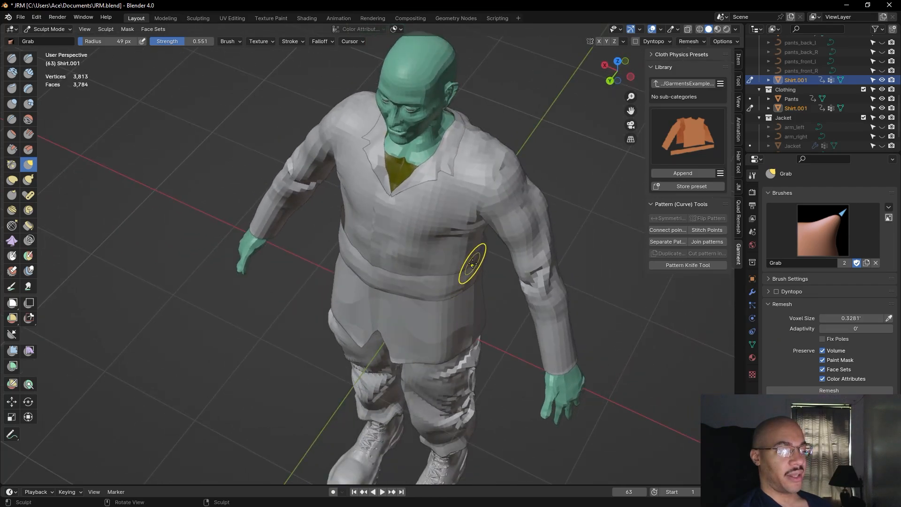
left_click_drag(473, 259, 471, 258)
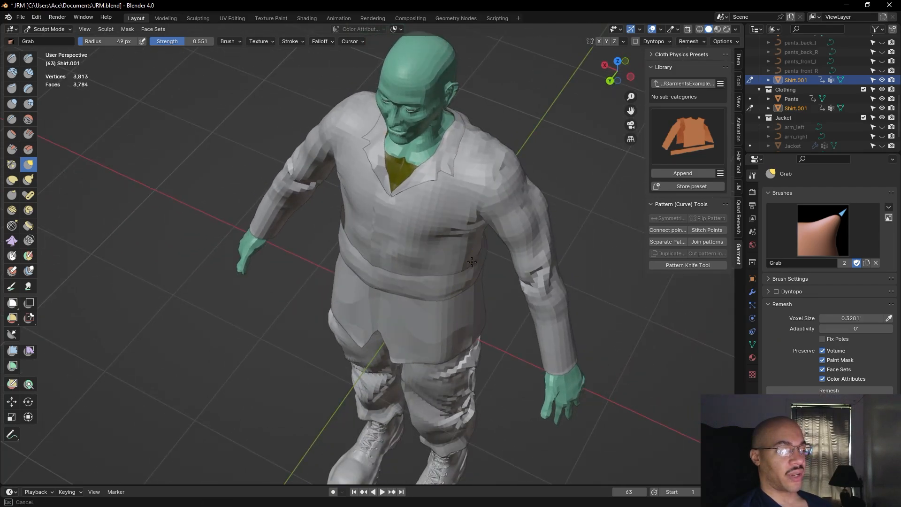
middle_click_drag(492, 288, 492, 262)
left_click_drag(475, 271, 470, 278)
Grab the shirt's back just above the waist band and pull its front side inward at the band's upper edge
middle_click_drag(470, 279, 356, 338)
mouse_move(356, 338)
left_mouse_down()
mouse_move(407, 330)
mouse_move(400, 326)
mouse_move(418, 316)
left_mouse_up()
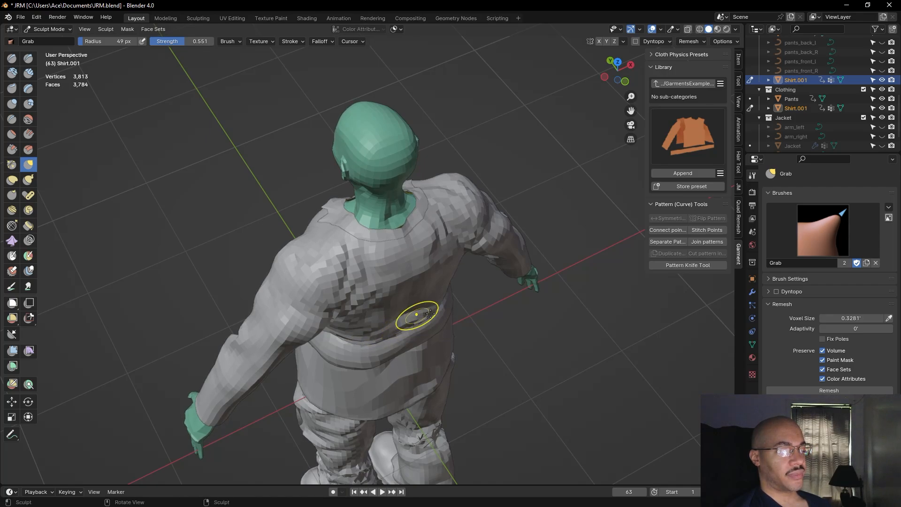
middle_click_drag(432, 312, 664, 295)
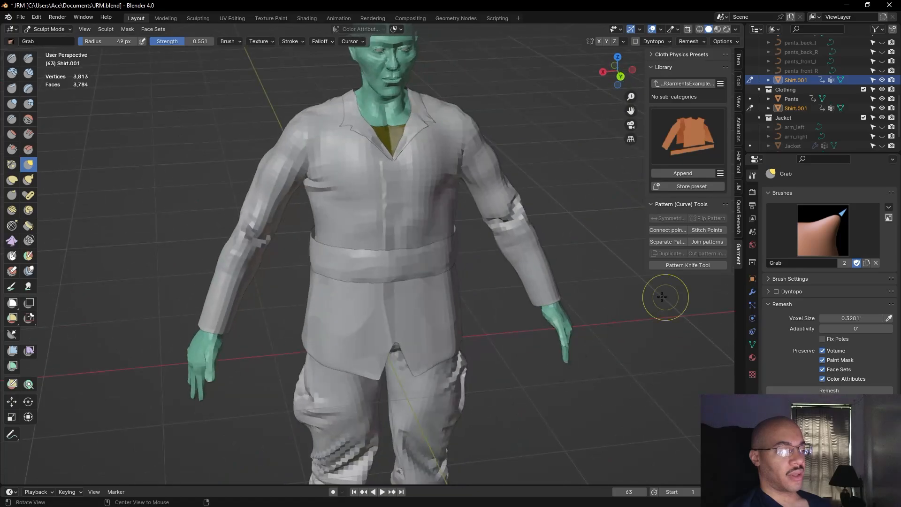
left_click_drag(318, 240, 322, 240)
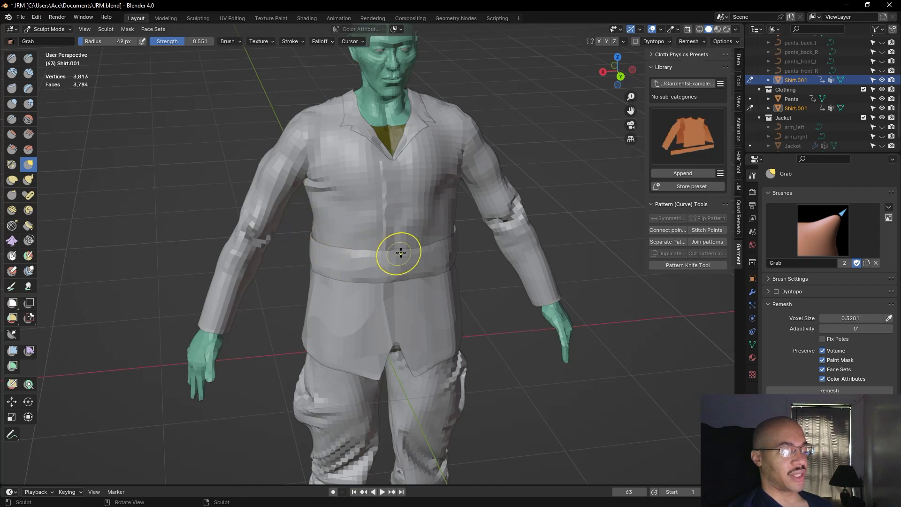
Check the waist from all around and grab the shirt's front inward along the waist band's lower edge
middle_click_drag(489, 269, 417, 291)
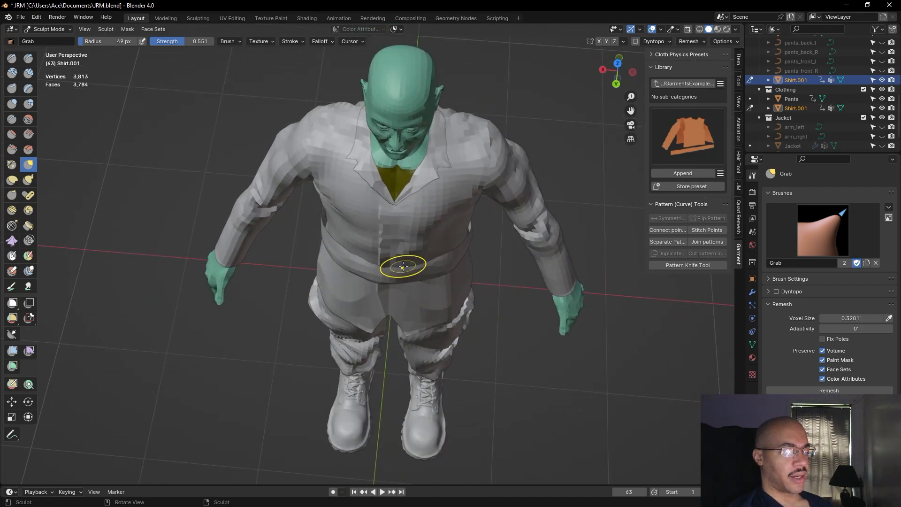
middle_click_drag(460, 291, 383, 237)
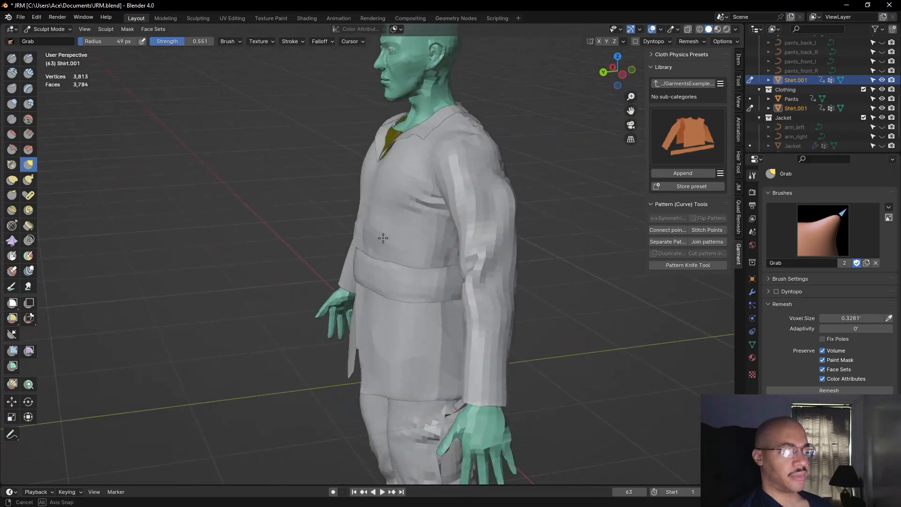
middle_click_drag(297, 256, 301, 312)
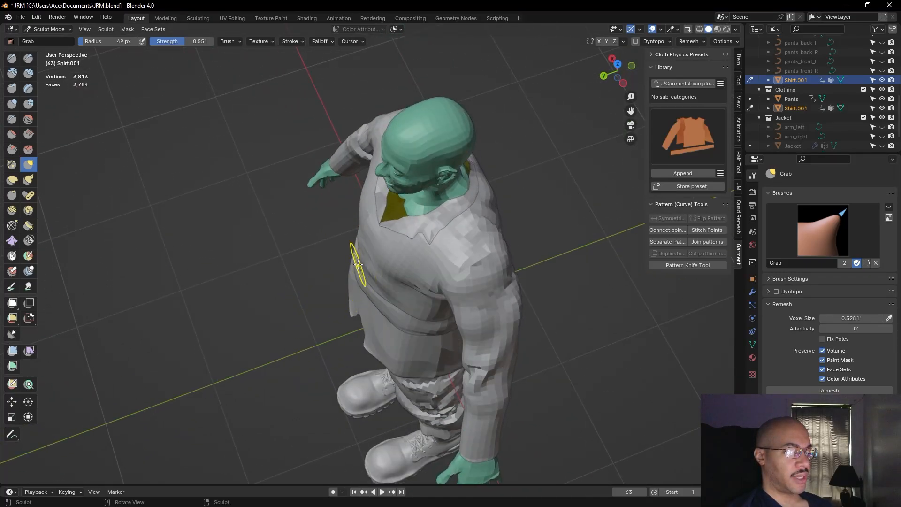
mouse_move(328, 291)
middle_mouse_down()
mouse_move(272, 310)
mouse_move(163, 290)
mouse_move(169, 277)
middle_mouse_up()
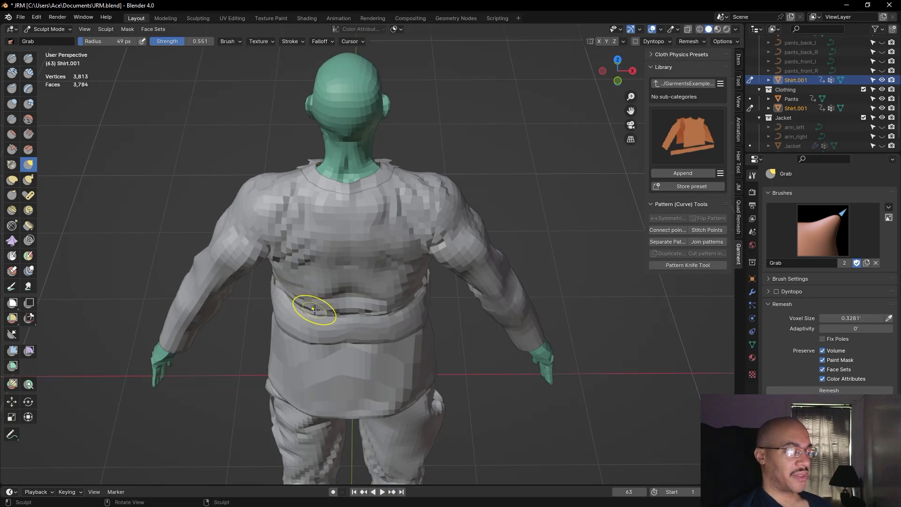
middle_click_drag(435, 349, 524, 308)
middle_click_drag(502, 340, 528, 317)
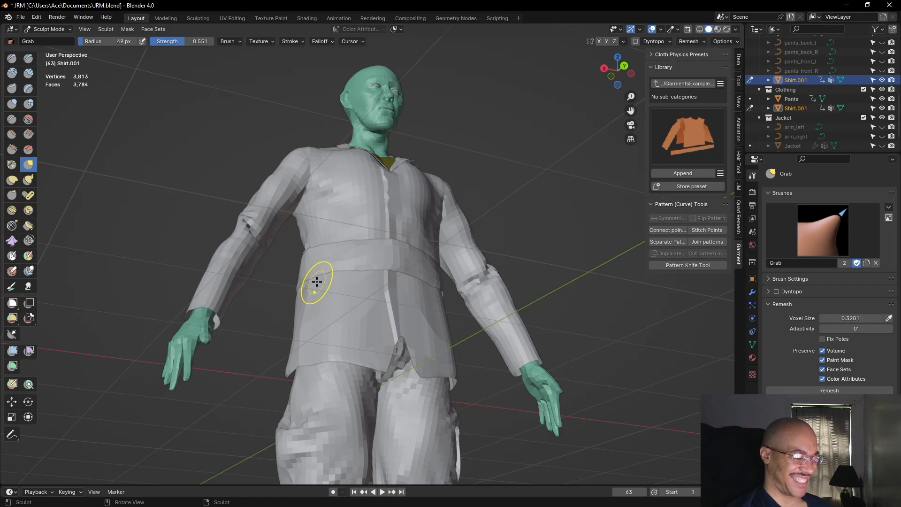
left_click_drag(321, 278, 345, 272)
left_click(344, 272)
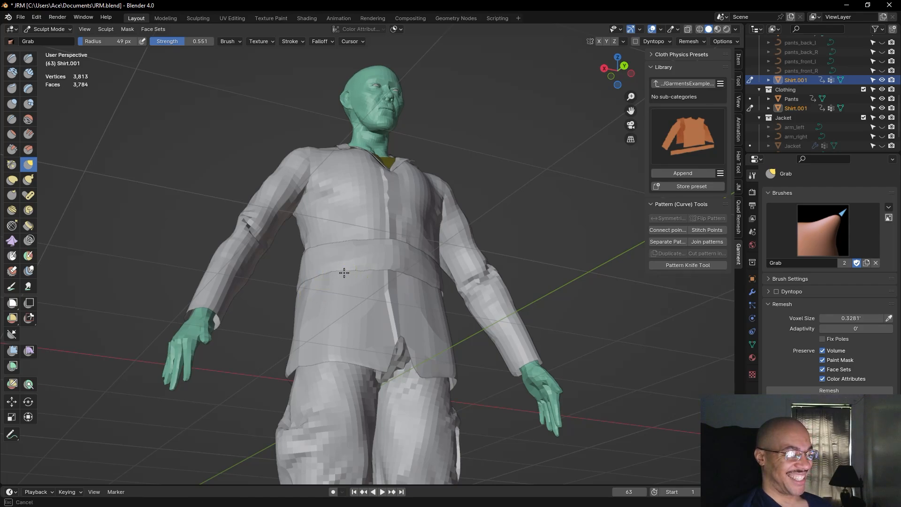
Adjust the shirt's front and sides along the waist band's upper edge with the Grab brush
mouse_move(277, 284)
left_mouse_down("alt")
mouse_move(326, 323)
mouse_move(328, 356)
left_mouse_up("alt")
left_click_drag(368, 263, 362, 280)
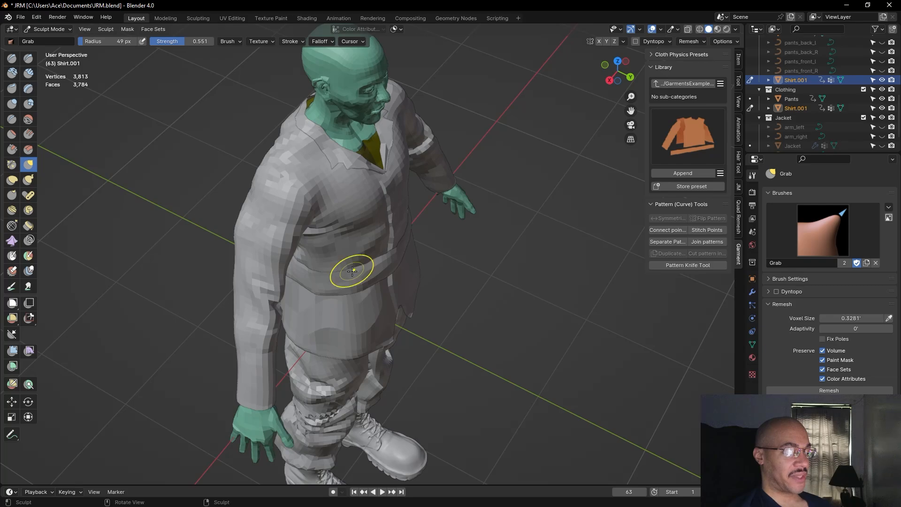
mouse_move(451, 266)
middle_mouse_down()
mouse_move(417, 298)
mouse_move(376, 278)
middle_mouse_up()
left_click_drag(377, 278, 377, 270)
middle_click_drag(360, 288, 326, 268)
left_click_drag(359, 257, 387, 282)
Push the shirt's side and back inward above the waist band with the Grab brush
middle_click_drag(387, 281, 372, 299)
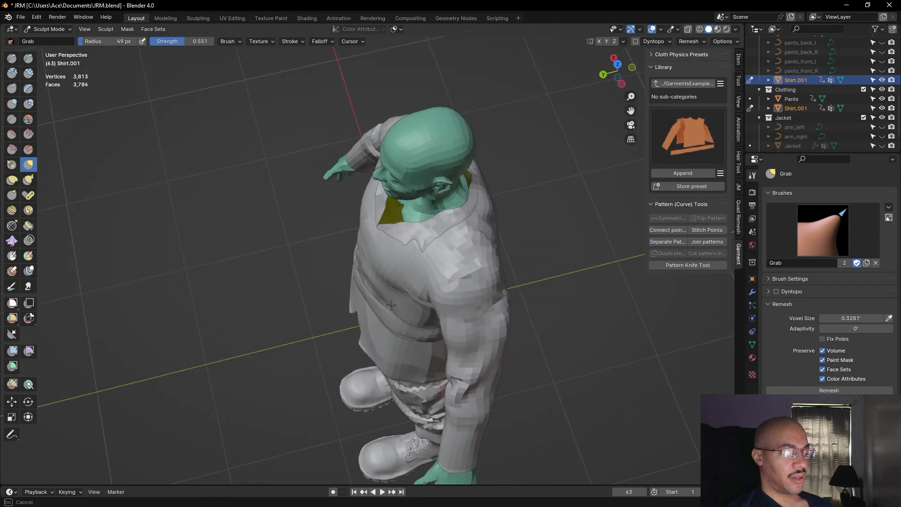
middle_click_drag(406, 323, 320, 306)
left_click_drag(320, 306, 314, 304)
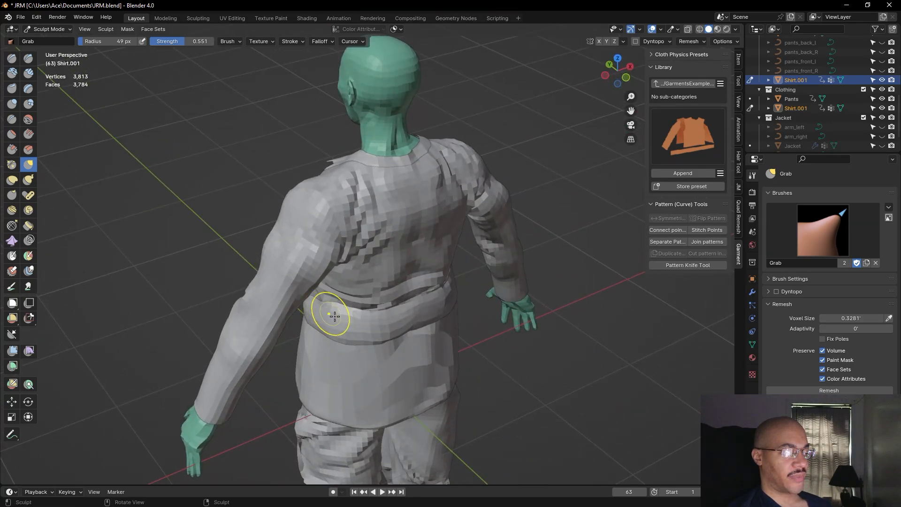
middle_click_drag(336, 314, 305, 332)
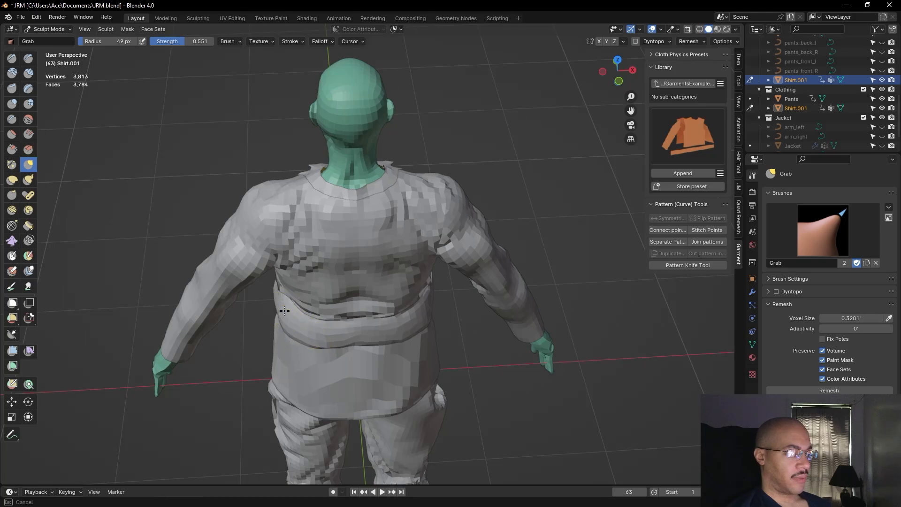
mouse_move(289, 307)
left_mouse_down()
mouse_move(286, 298)
mouse_move(315, 327)
left_mouse_up()
middle_click_drag(328, 328, 288, 302)
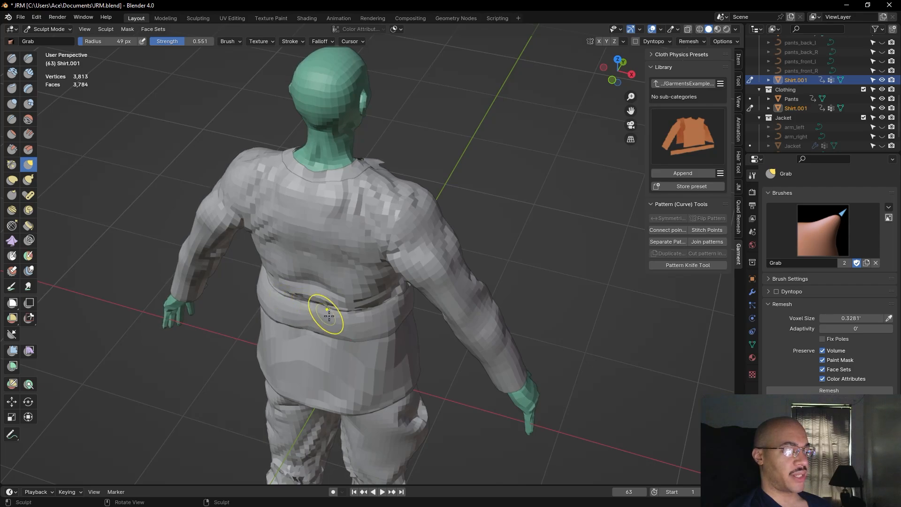
Grab the shirt's front sides inward where they meet the top of the waist band
mouse_move(352, 316)
middle_mouse_down()
mouse_move(189, 317)
mouse_move(237, 287)
middle_mouse_up()
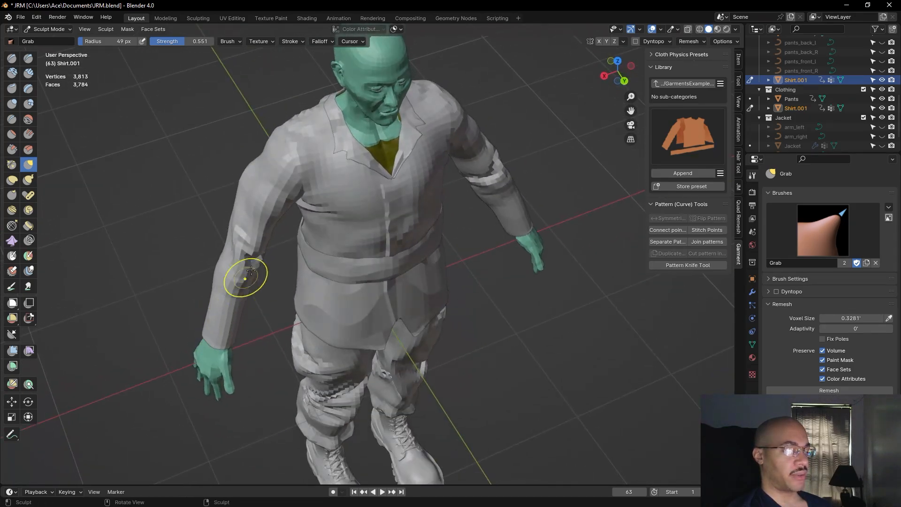
left_click_drag(287, 226, 311, 246)
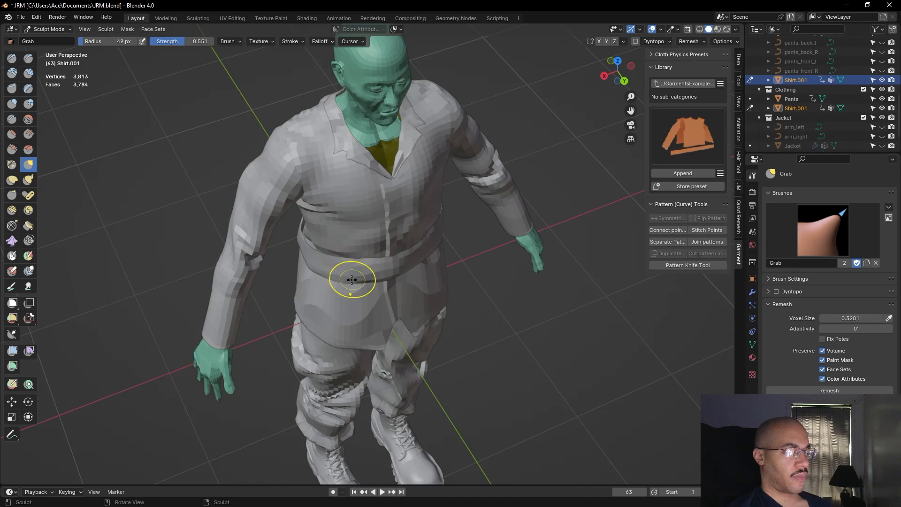
middle_click_drag(352, 262, 282, 262)
left_click_drag(356, 263, 356, 250)
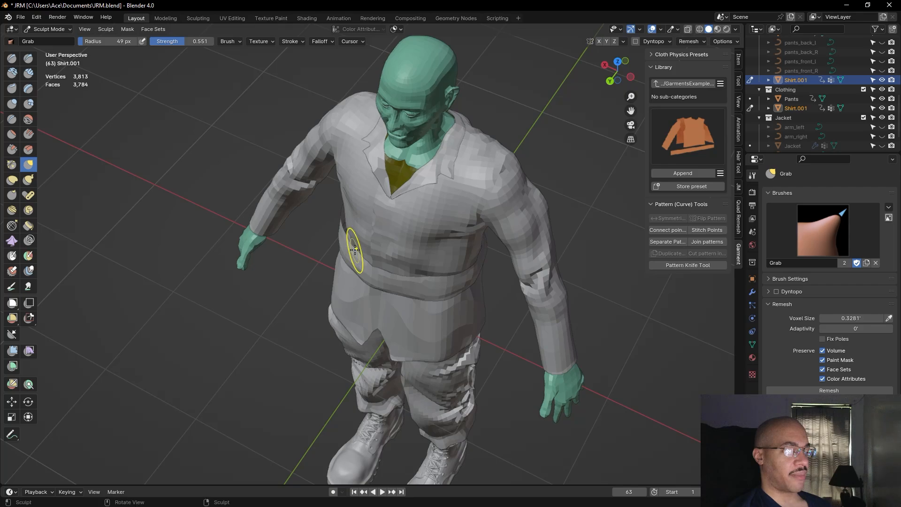
Grab the shirt's front inward above the waist band, working from the front towards the character's left side
middle_click_drag(352, 244, 364, 277)
left_click_drag(365, 277, 367, 276)
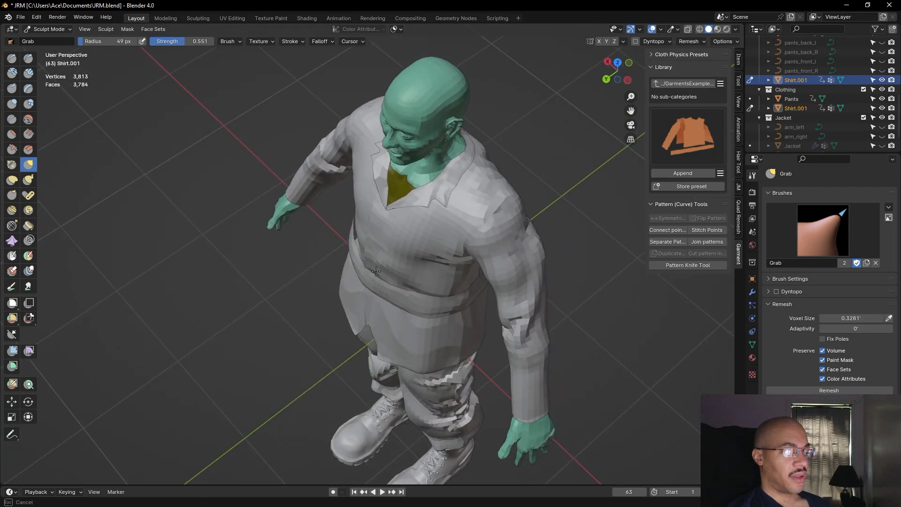
left_click_drag(379, 272, 373, 282)
middle_click_drag(373, 282, 381, 295)
left_click_drag(381, 295, 386, 293)
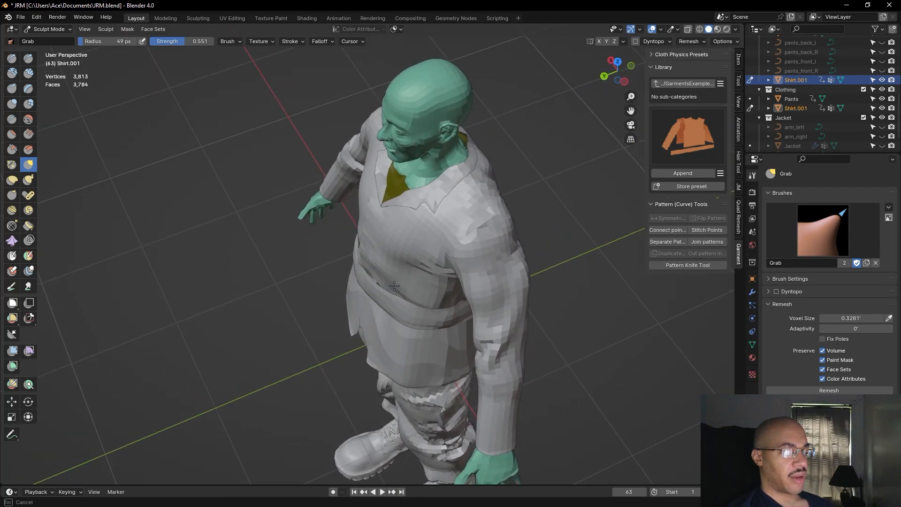
Push the shirt's left side and the sides of its back inward behind the waist band's upper edge with the Grab brush
middle_click_drag(388, 293, 366, 317)
mouse_move(365, 318)
left_mouse_down()
mouse_move(363, 304)
mouse_move(378, 328)
mouse_move(293, 315)
mouse_move(300, 305)
left_mouse_up()
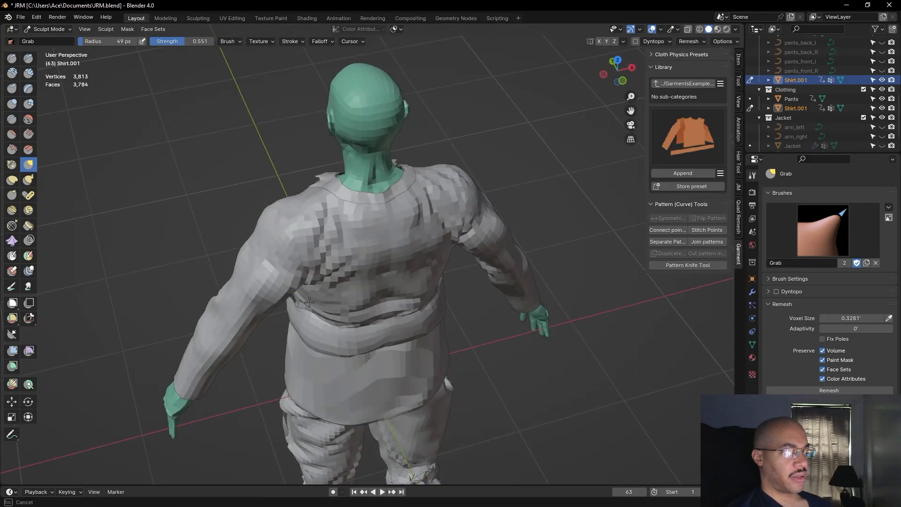
mouse_move(306, 306)
middle_mouse_down()
mouse_move(396, 362)
mouse_move(397, 342)
middle_mouse_up()
left_click_drag(397, 342, 401, 331)
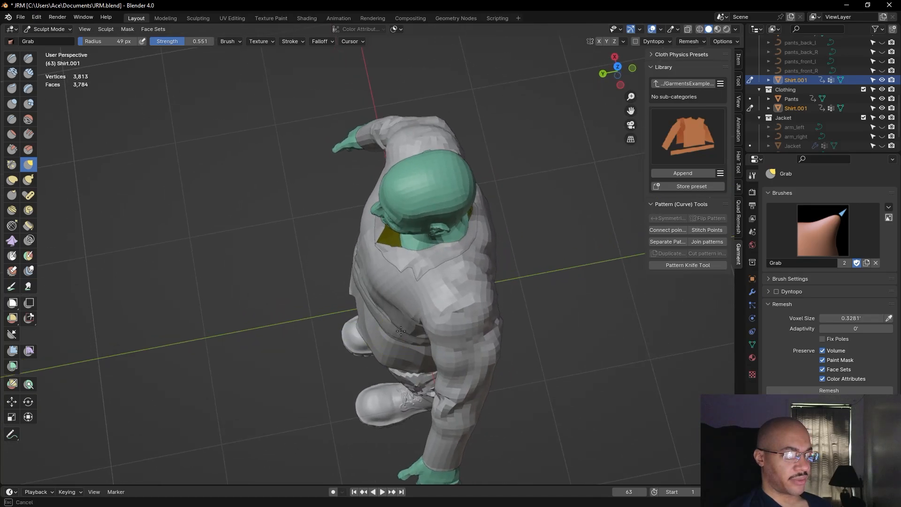
middle_click_drag(396, 334, 314, 321)
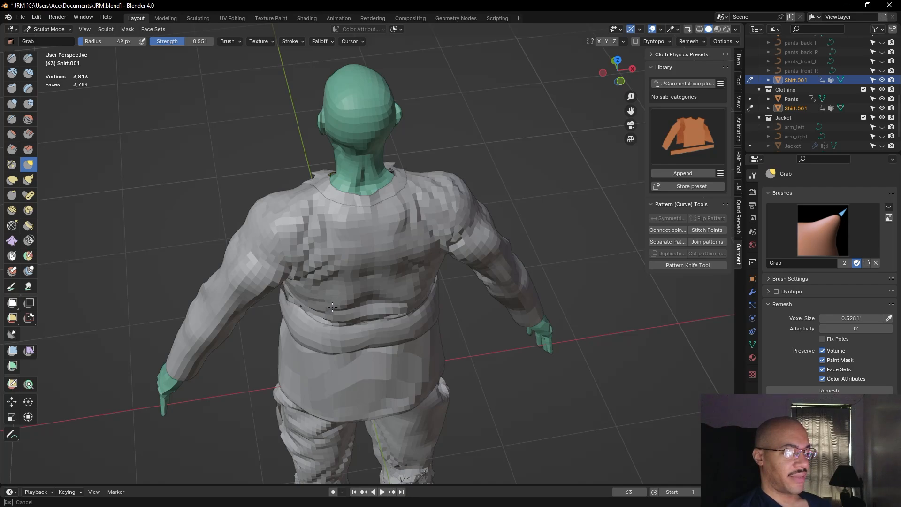
middle_click_drag(319, 324, 265, 280)
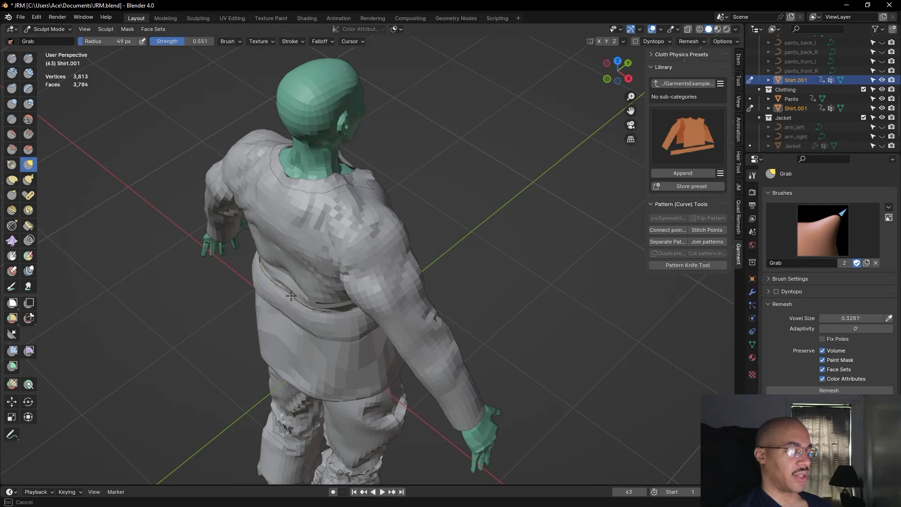
left_click_drag(316, 313, 317, 307)
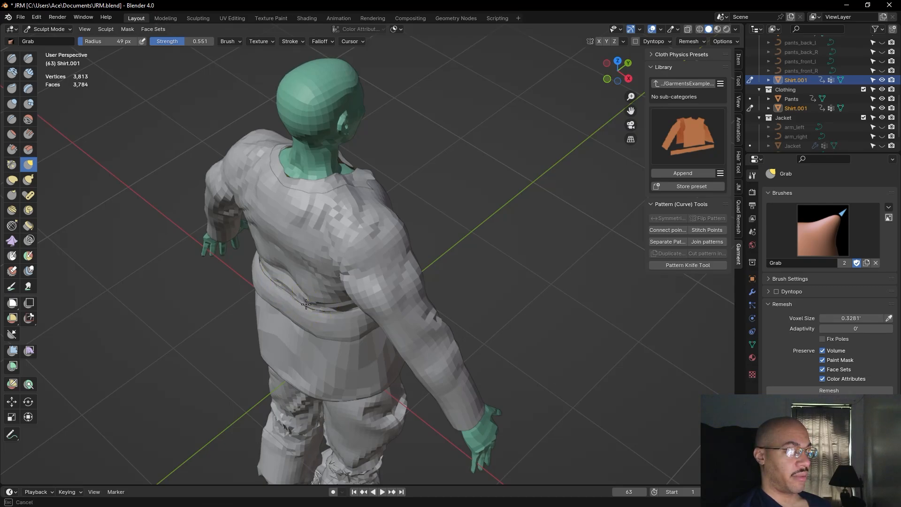
Tuck the shirt's back fold behind the waist band's upper edge with Grab strokes across the whole back
mouse_move(291, 319)
middle_mouse_down()
mouse_move(276, 304)
mouse_move(300, 295)
mouse_move(262, 302)
mouse_move(399, 314)
middle_mouse_up()
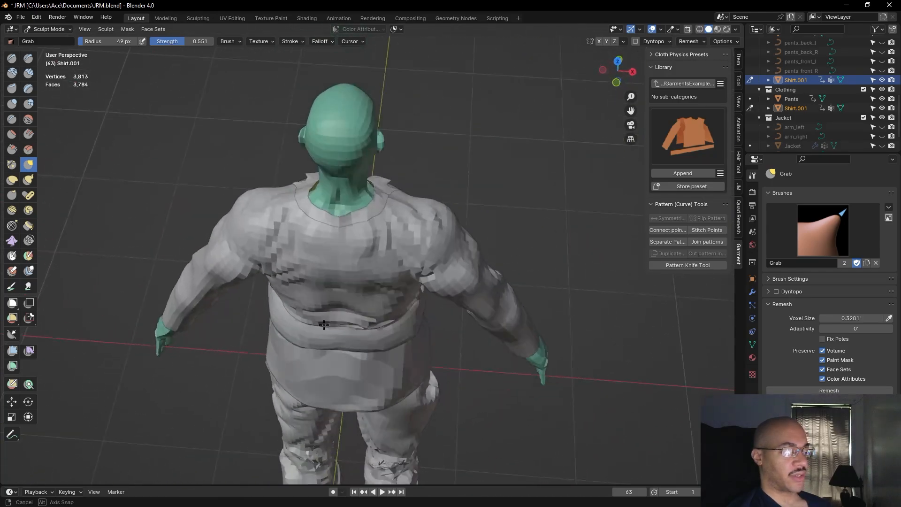
mouse_move(412, 322)
left_mouse_down()
mouse_move(403, 316)
mouse_move(384, 330)
left_mouse_up()
left_click_drag(381, 327, 373, 331)
left_click_drag(368, 328, 363, 331)
mouse_move(351, 329)
left_mouse_down()
mouse_move(344, 333)
mouse_move(340, 321)
left_mouse_up()
mouse_move(311, 333)
middle_mouse_down()
mouse_move(308, 312)
mouse_move(307, 330)
middle_mouse_up()
left_click_drag(302, 323, 308, 319)
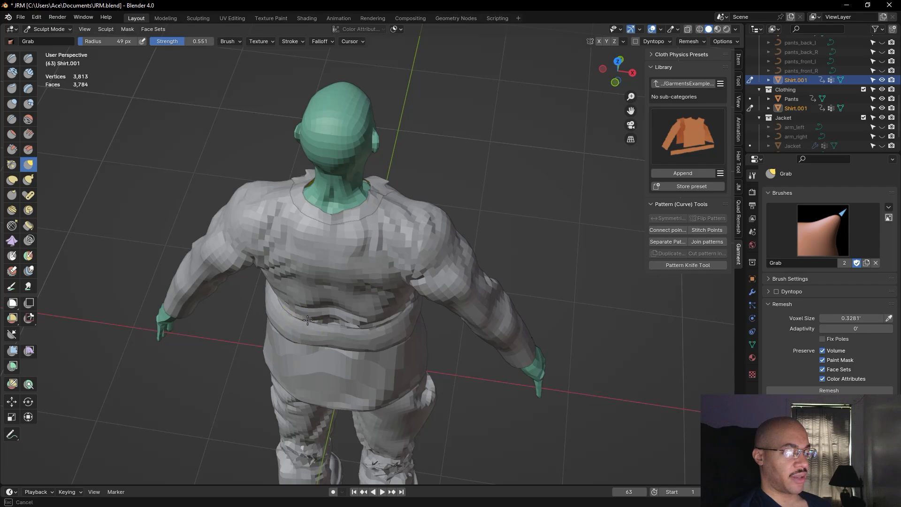
Grab the shirt's side where it meets the top of the waist band and check the side profile
mouse_move(307, 318)
middle_mouse_down()
mouse_move(161, 288)
mouse_move(393, 335)
middle_mouse_up()
left_click_drag(394, 335, 446, 342)
middle_click_drag(447, 342, 471, 159)
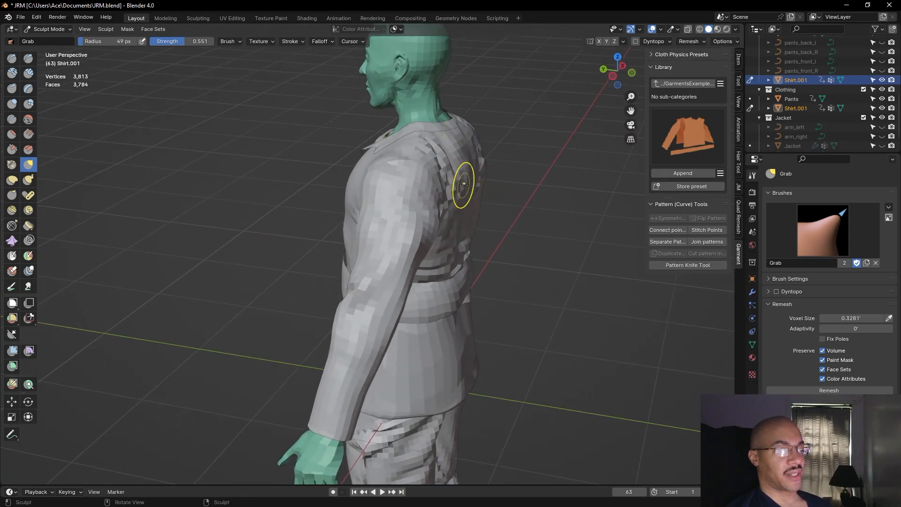
middle_click_drag(491, 261, 480, 201)
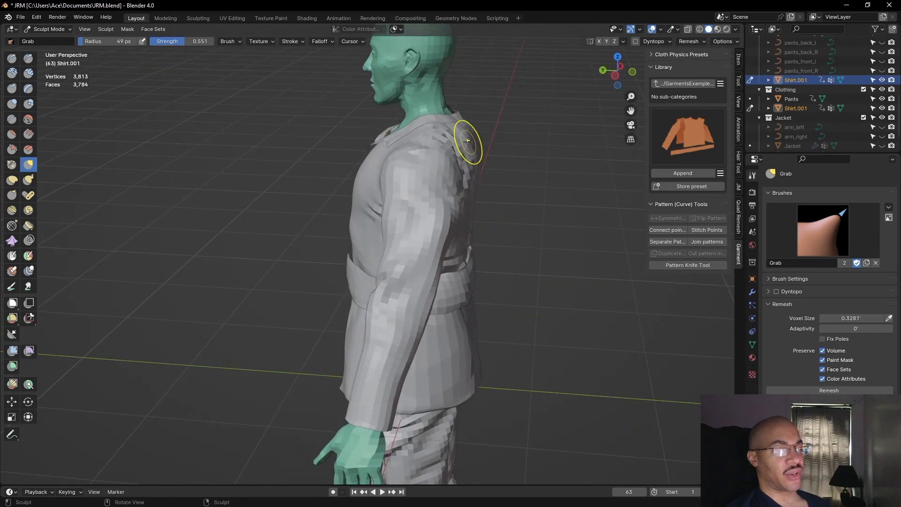
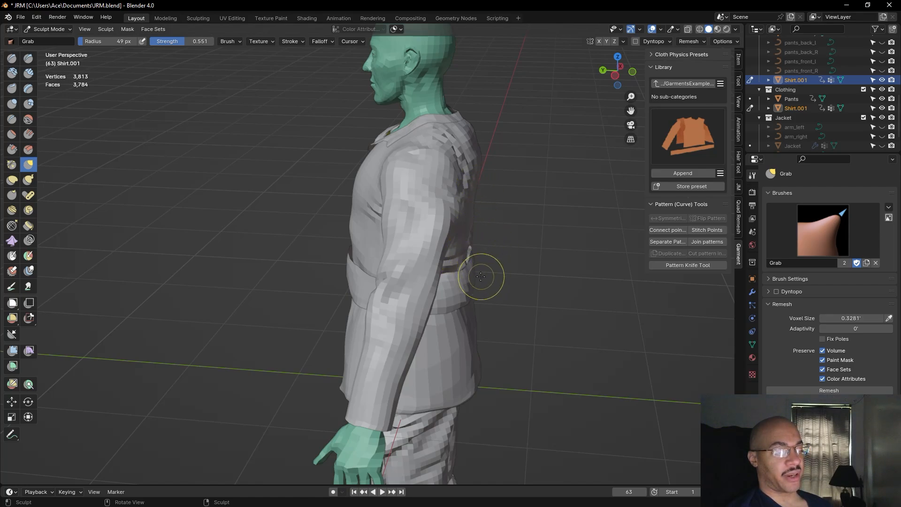
Grab the remaining shirt bulges at the lower back and back side inward above the waist band
mouse_move(472, 275)
middle_mouse_down()
mouse_move(286, 271)
mouse_move(225, 293)
middle_mouse_up()
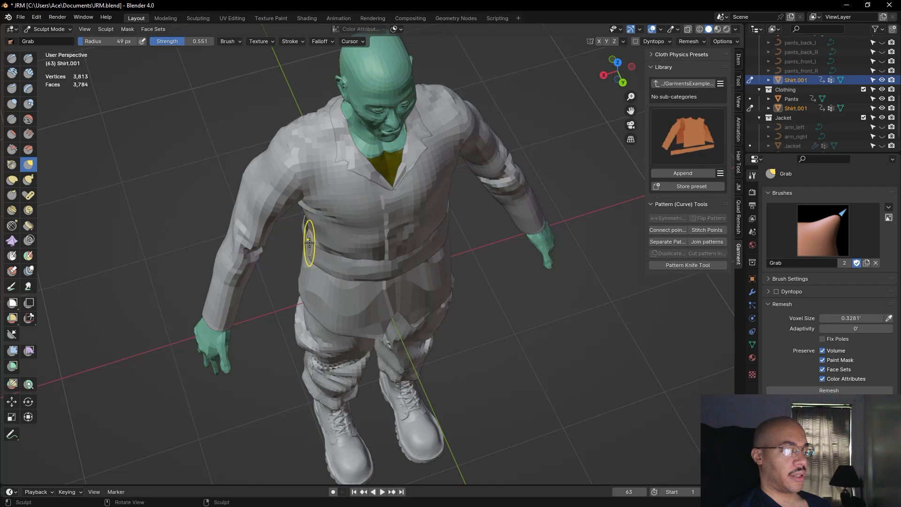
mouse_move(315, 239)
middle_mouse_down()
mouse_move(483, 230)
mouse_move(479, 256)
middle_mouse_up()
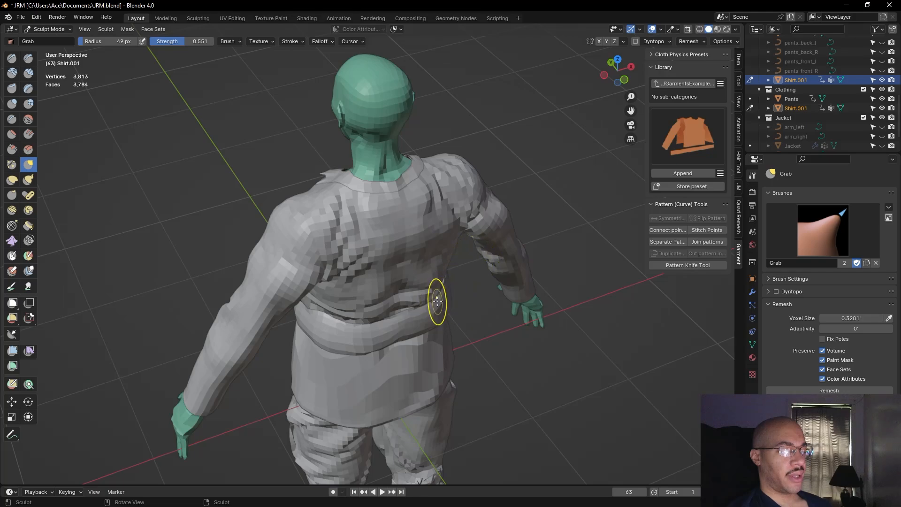
mouse_move(423, 306)
left_mouse_down()
mouse_move(370, 323)
mouse_move(319, 320)
left_mouse_up()
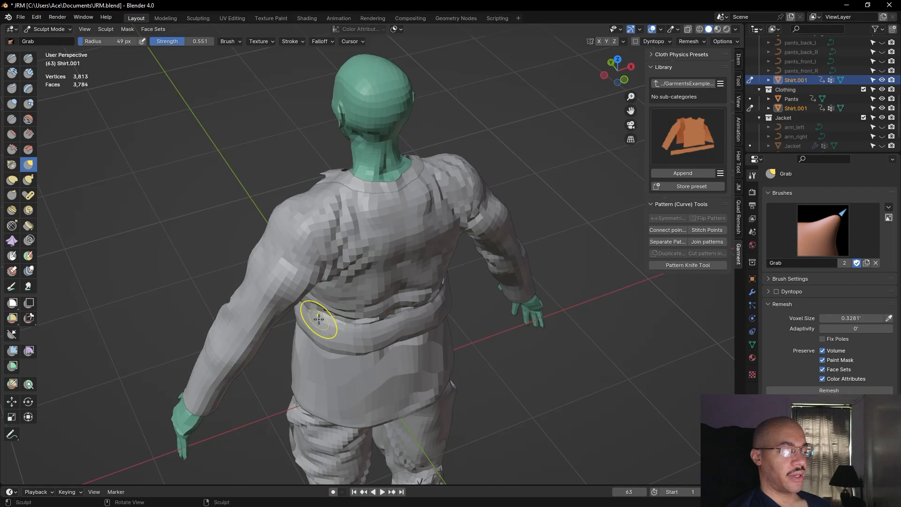
mouse_move(313, 315)
middle_mouse_down()
mouse_move(332, 281)
mouse_move(324, 277)
middle_mouse_up()
left_click_drag(291, 268, 276, 259)
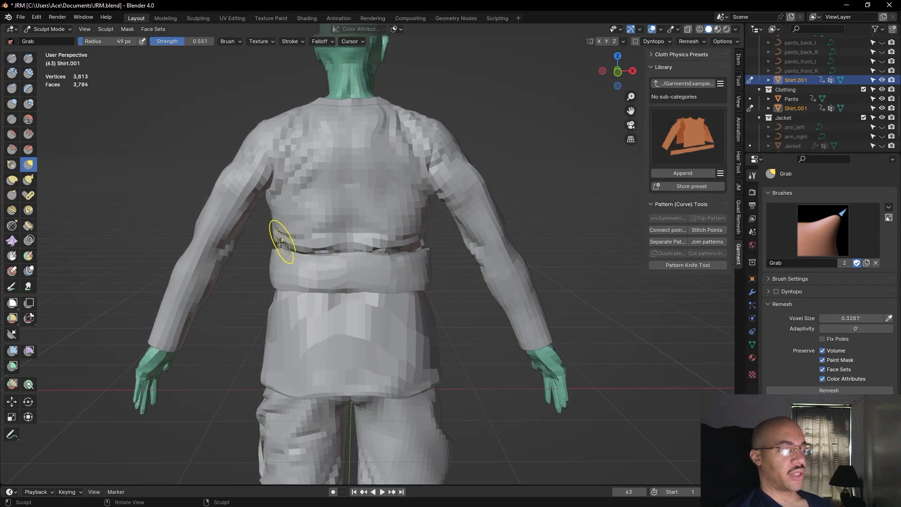
Examine the fit between shirt and waist band from below, behind, above and in front
mouse_move(283, 254)
middle_mouse_down()
mouse_move(472, 315)
mouse_move(293, 317)
mouse_move(71, 295)
mouse_move(292, 288)
mouse_move(272, 280)
mouse_move(248, 224)
mouse_move(348, 221)
middle_mouse_up()
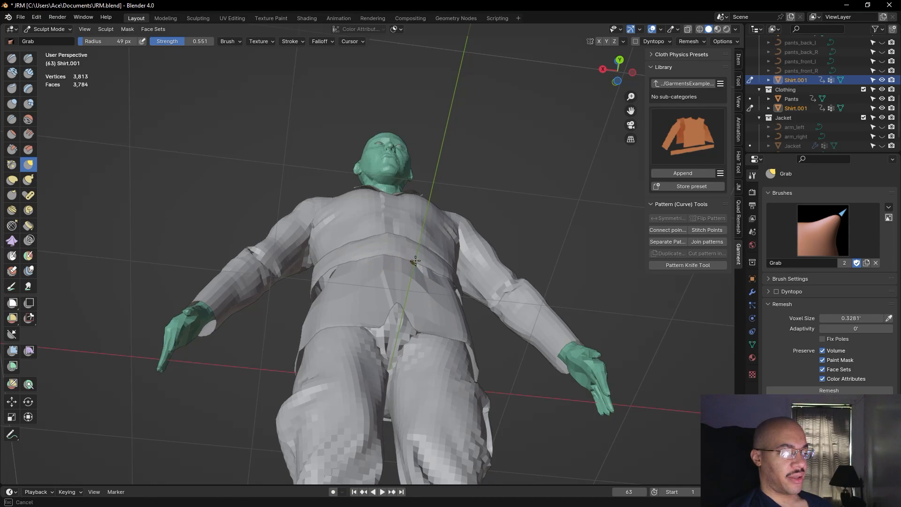
middle_click_drag(418, 260, 297, 236)
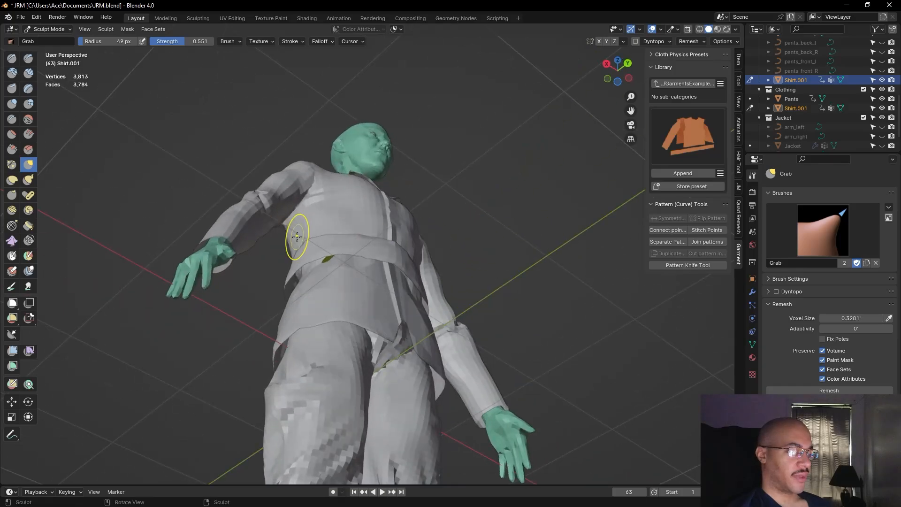
mouse_move(263, 279)
middle_mouse_down()
mouse_move(382, 258)
mouse_move(408, 295)
mouse_move(399, 346)
mouse_move(369, 368)
middle_mouse_up()
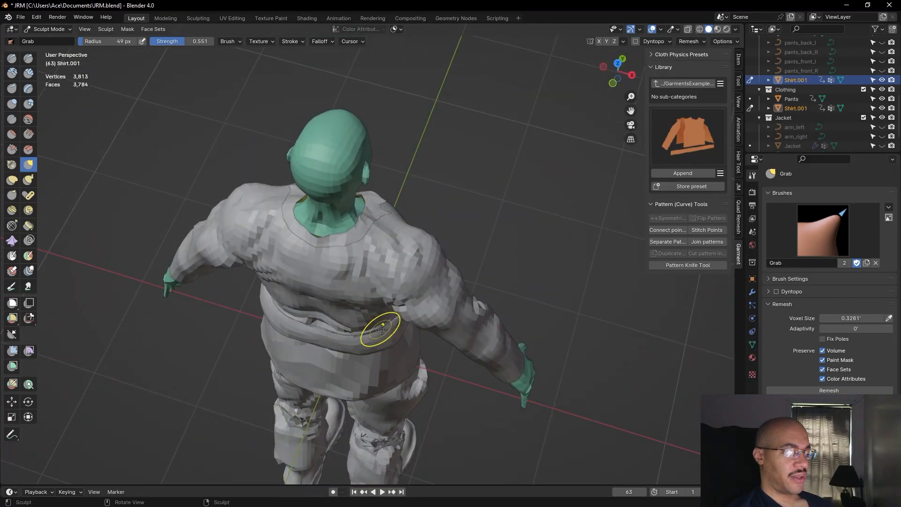
mouse_move(336, 340)
middle_mouse_down()
mouse_move(381, 196)
mouse_move(378, 207)
mouse_move(375, 183)
mouse_move(365, 288)
middle_mouse_up()
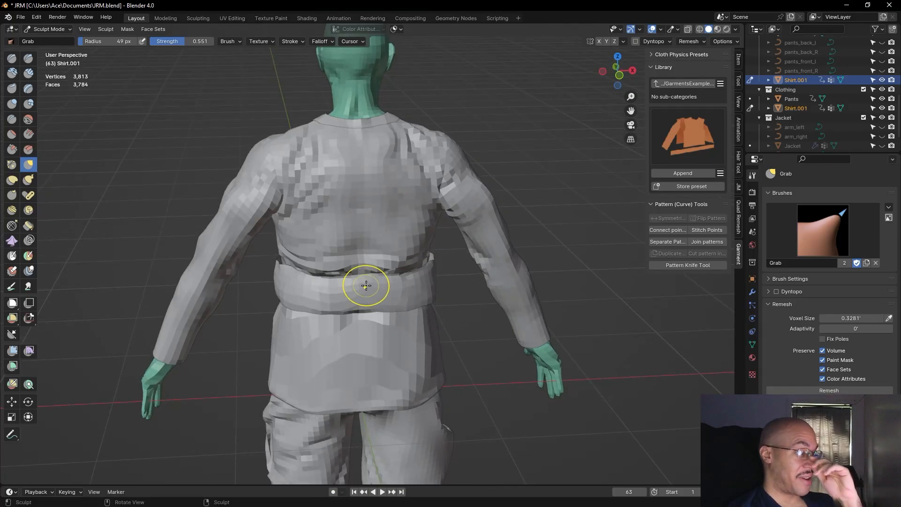
middle_click_drag(312, 287, 288, 309)
middle_click_drag(451, 325, 229, 279)
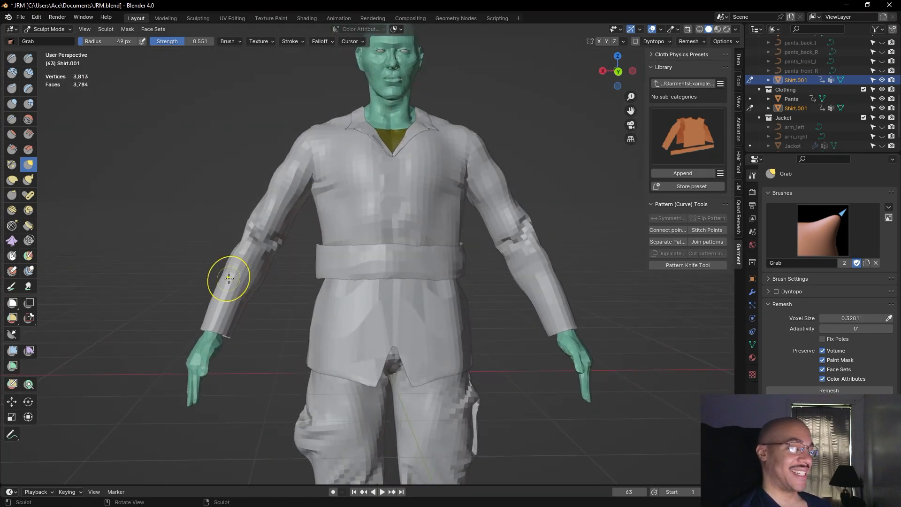
middle_click_drag(483, 278, 300, 348)
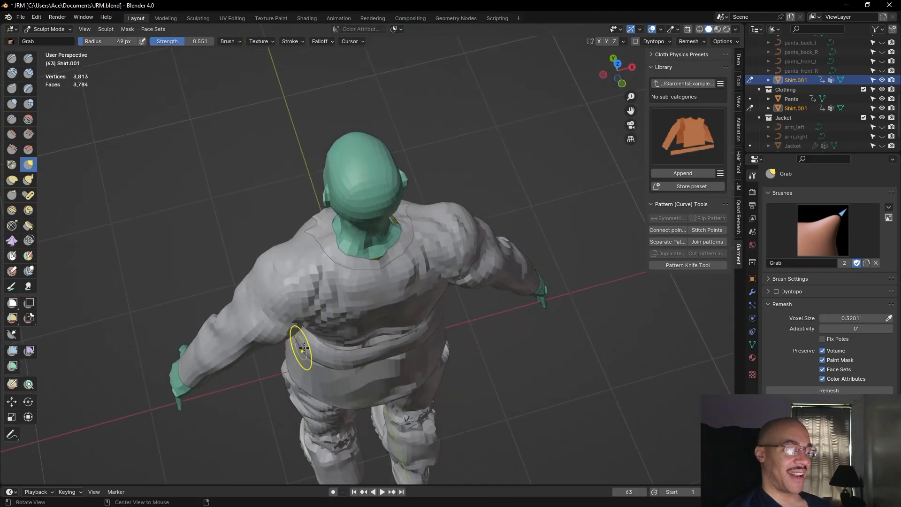
middle_click_drag(362, 346, 519, 291)
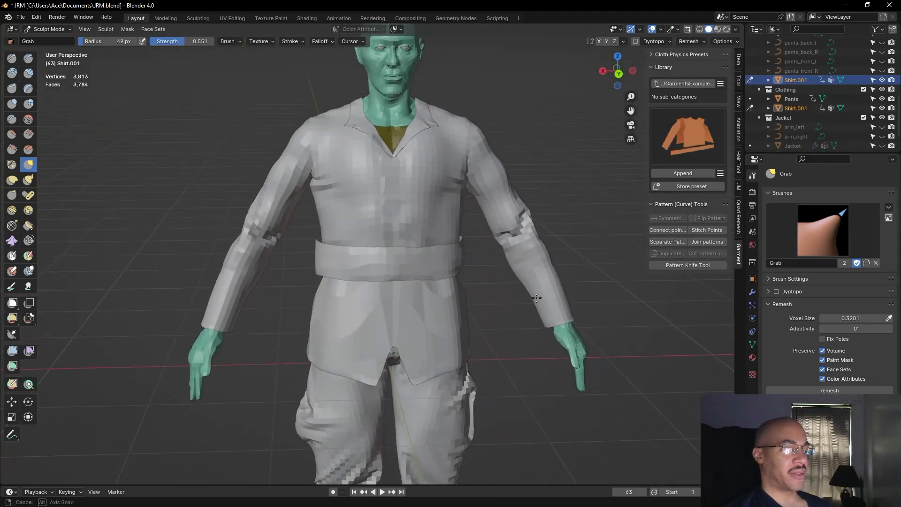
Return the shirt to Object Mode, select the waist band and scale it down uniformly
left_click(53, 27)
left_click(53, 37)
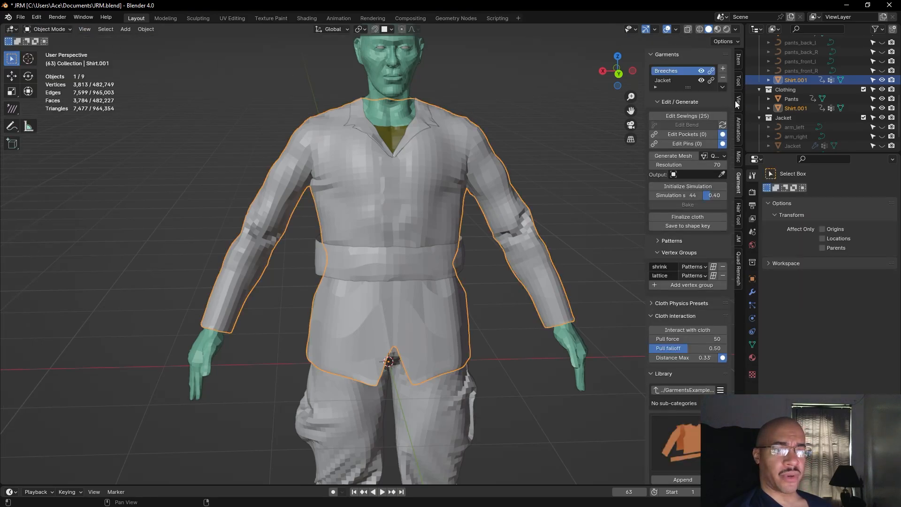
left_click(419, 271)
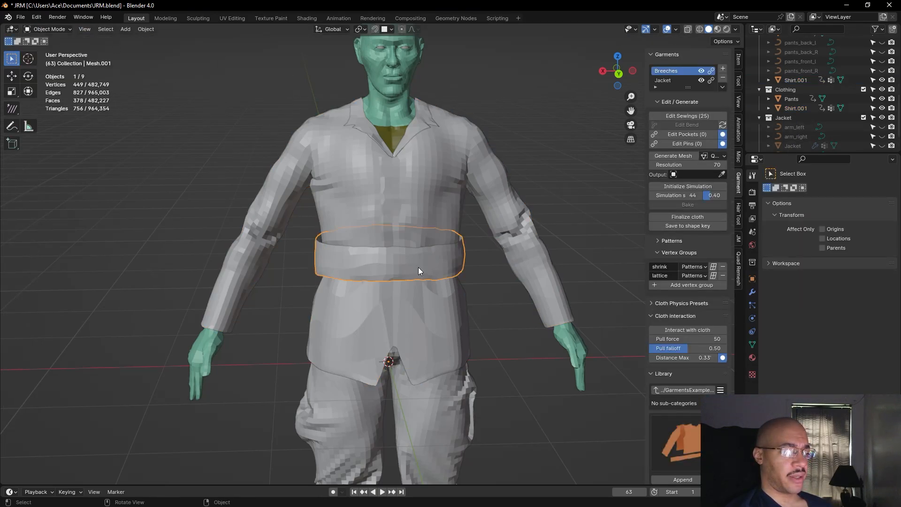
left_click(52, 30)
left_click(52, 60)
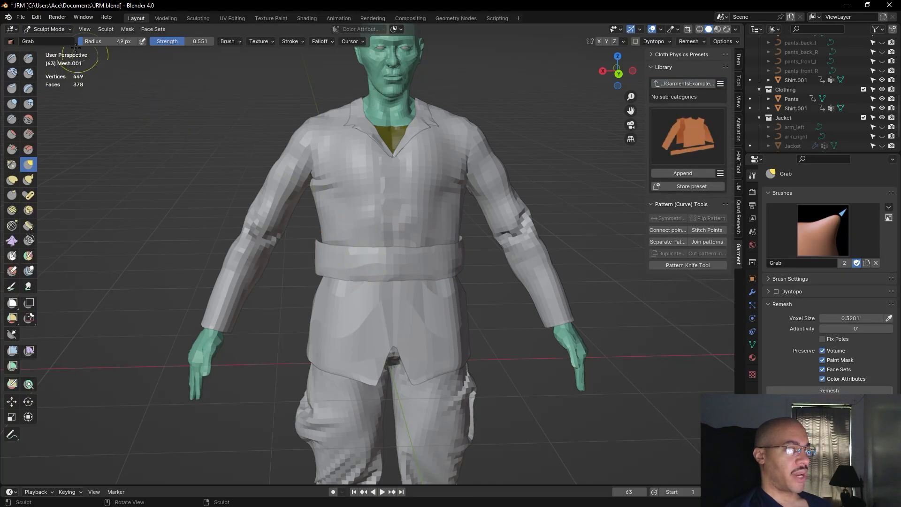
left_click(48, 28)
left_click(47, 38)
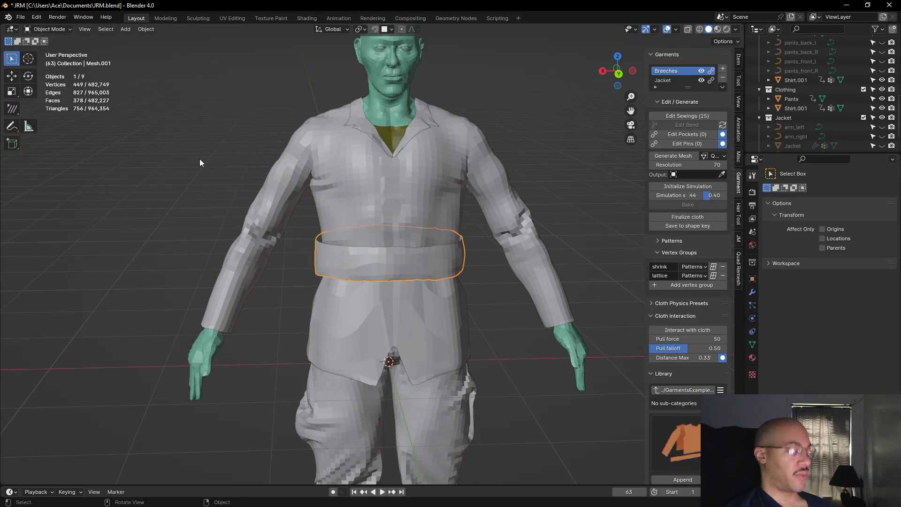
key("s")
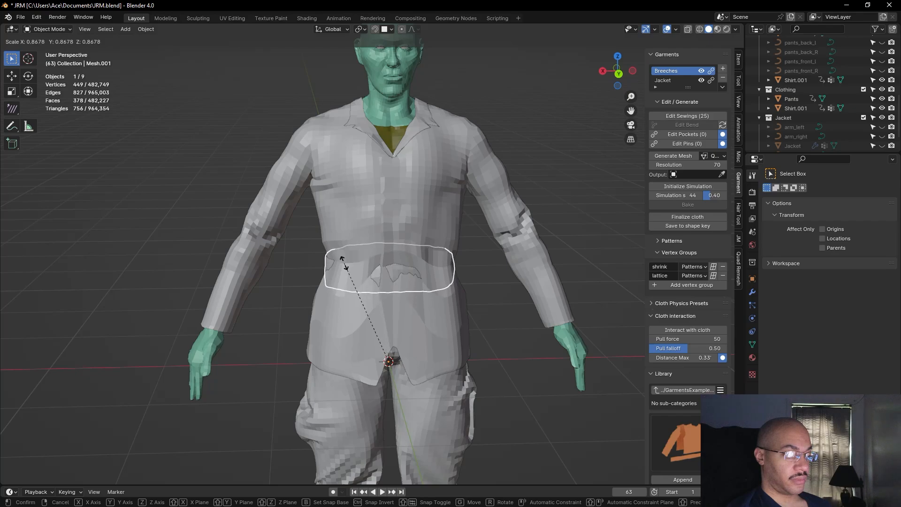
left_click(331, 266)
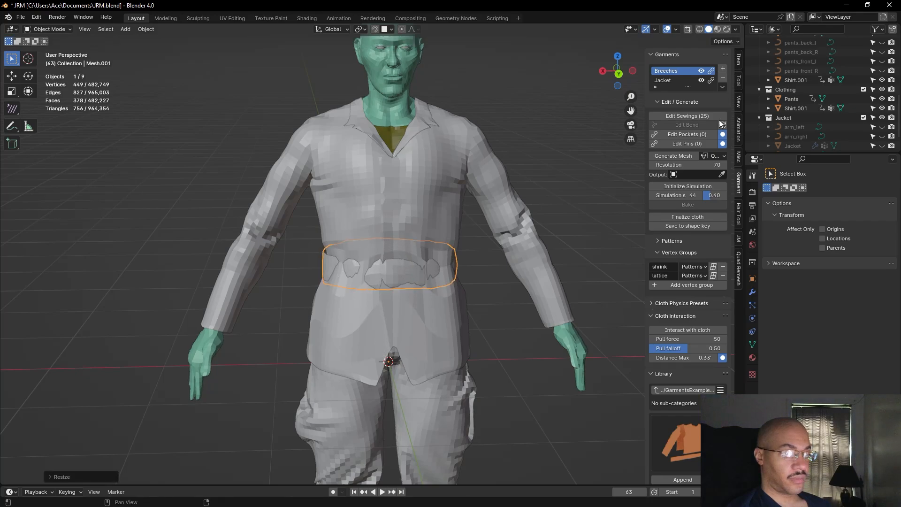
Hide the shirt temporarily to inspect the waist band's fit around the body, and show the shirt again
left_click(883, 80)
mouse_move(483, 273)
middle_mouse_down()
mouse_move(477, 306)
mouse_move(482, 200)
mouse_move(460, 305)
mouse_move(446, 317)
mouse_move(376, 266)
mouse_move(419, 238)
mouse_move(471, 285)
middle_mouse_up()
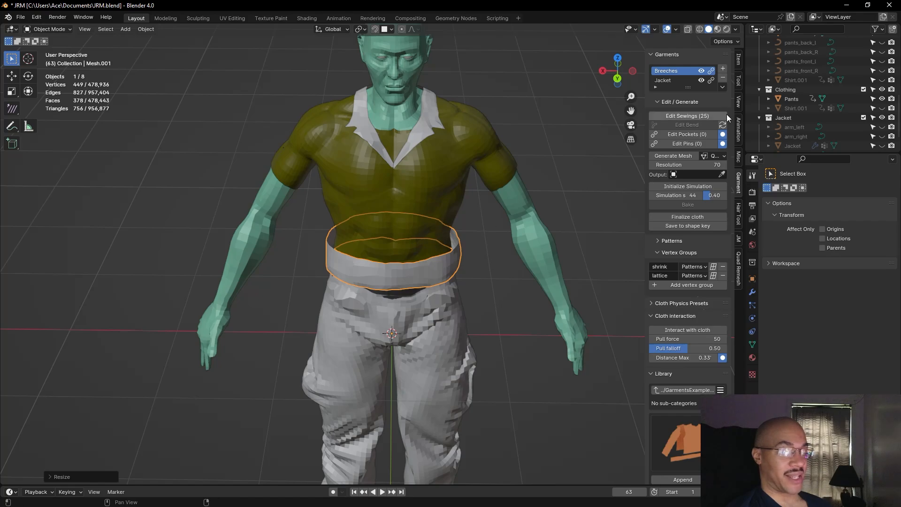
left_click(882, 80)
middle_click_drag(511, 231, 507, 209)
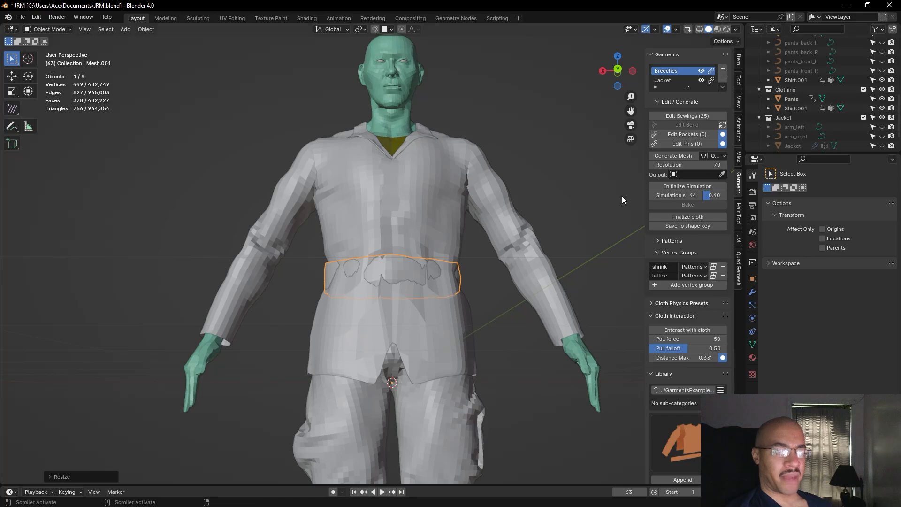
mouse_move(476, 260)
middle_mouse_down()
mouse_move(480, 162)
mouse_move(473, 267)
middle_mouse_up()
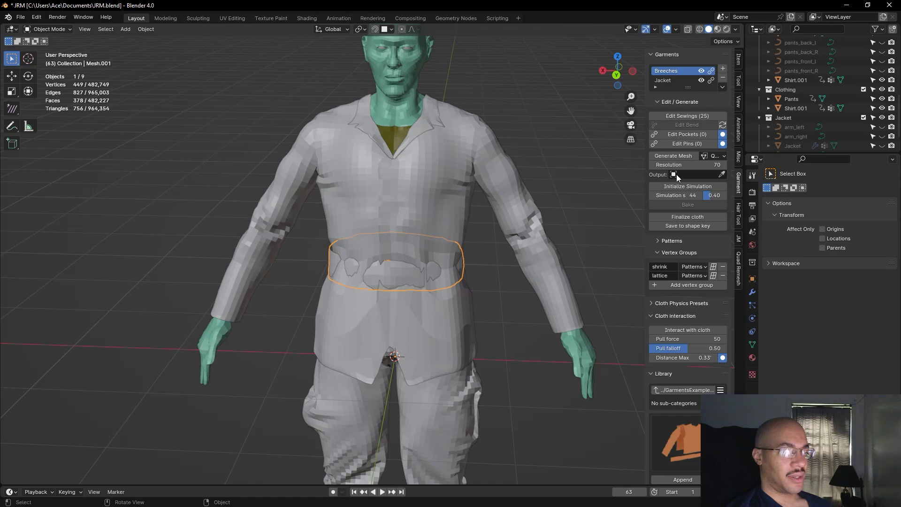
Hide the waist band, select the shirt and switch it to Sculpt Mode
scroll(773, 116, "up", 3)
scroll(773, 116, "up", 4)
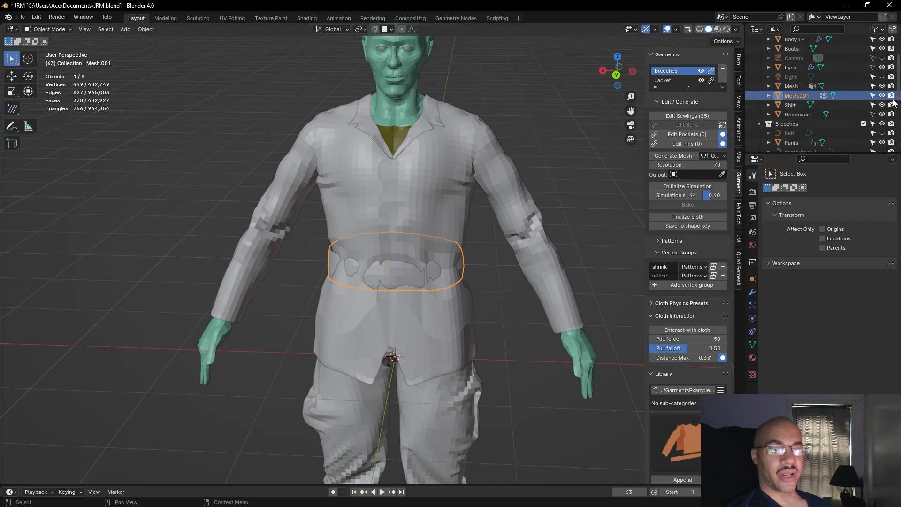
left_click(882, 95)
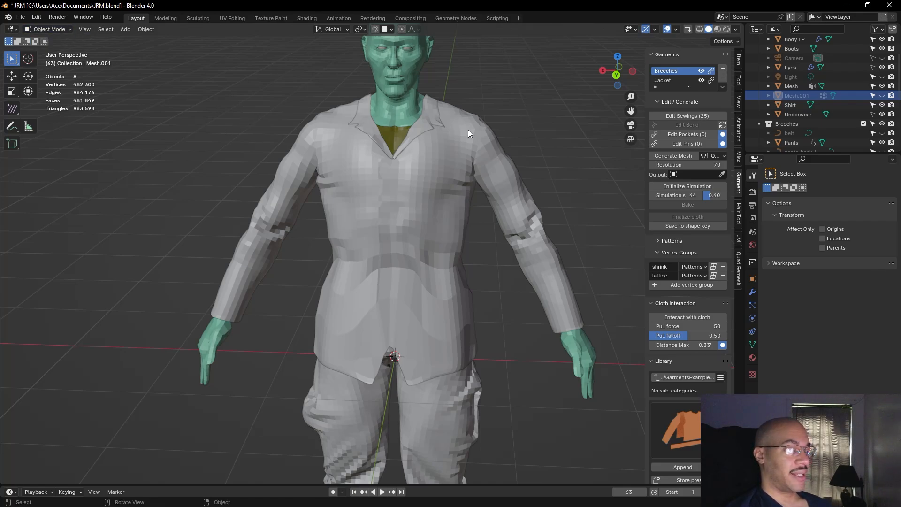
left_click(454, 202)
left_click(58, 28)
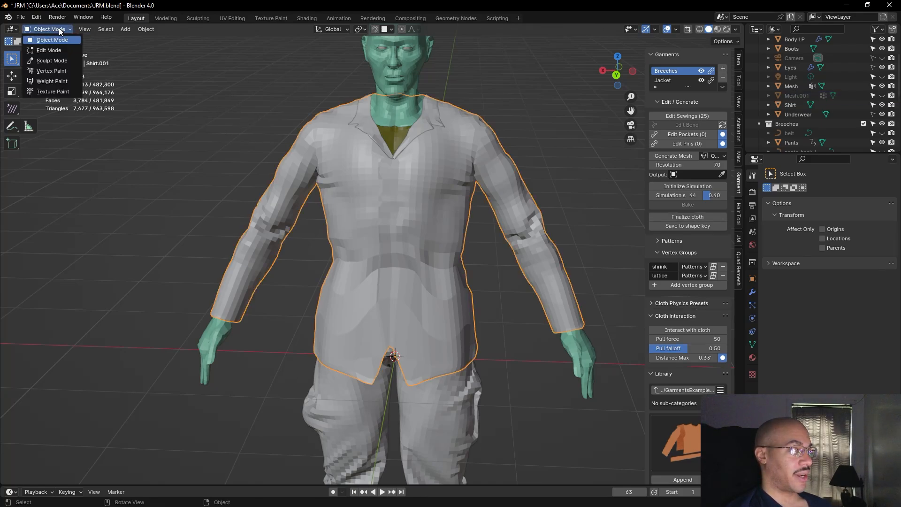
left_click(57, 60)
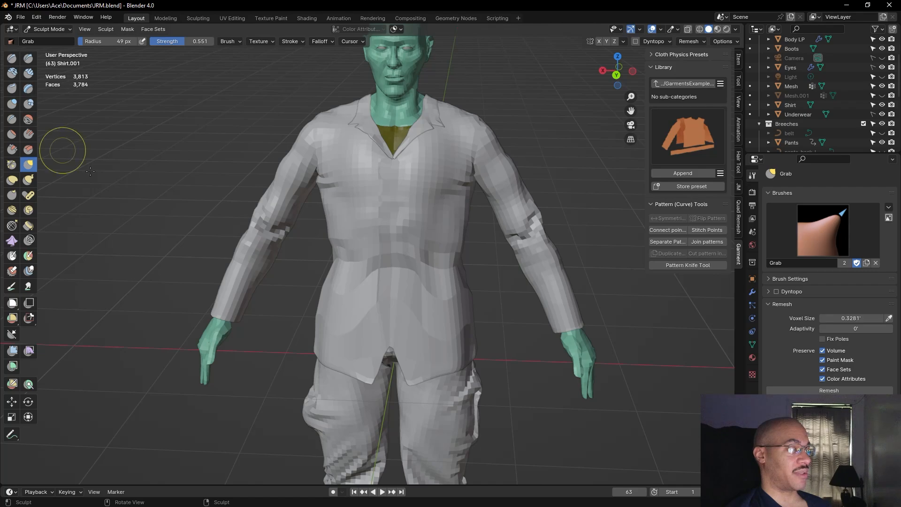
Grab the shirt's front waistline inward on both sides and toward the middle
left_click_drag(332, 258, 336, 257)
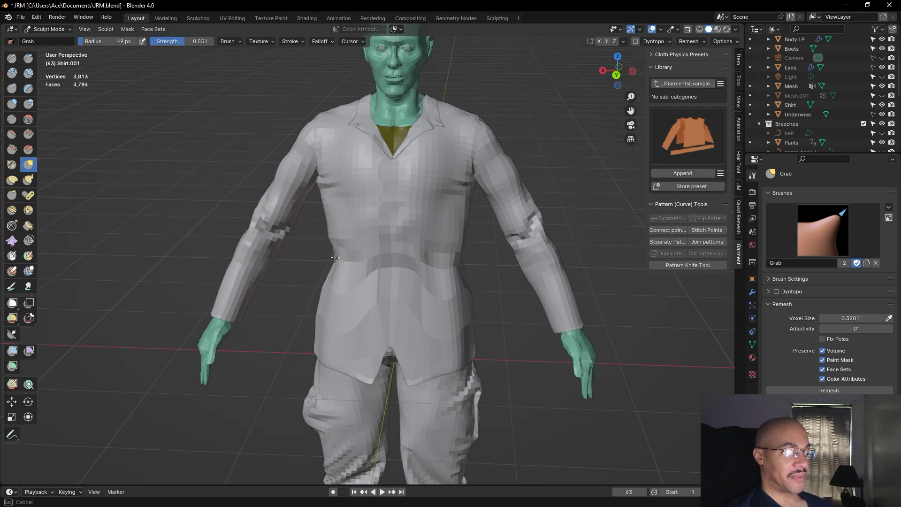
left_click_drag(334, 257, 335, 257)
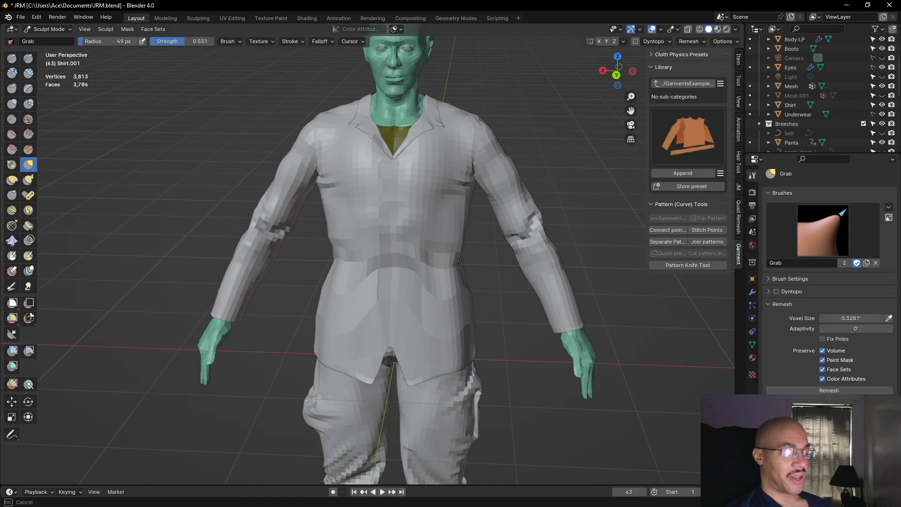
left_click_drag(458, 263, 453, 265)
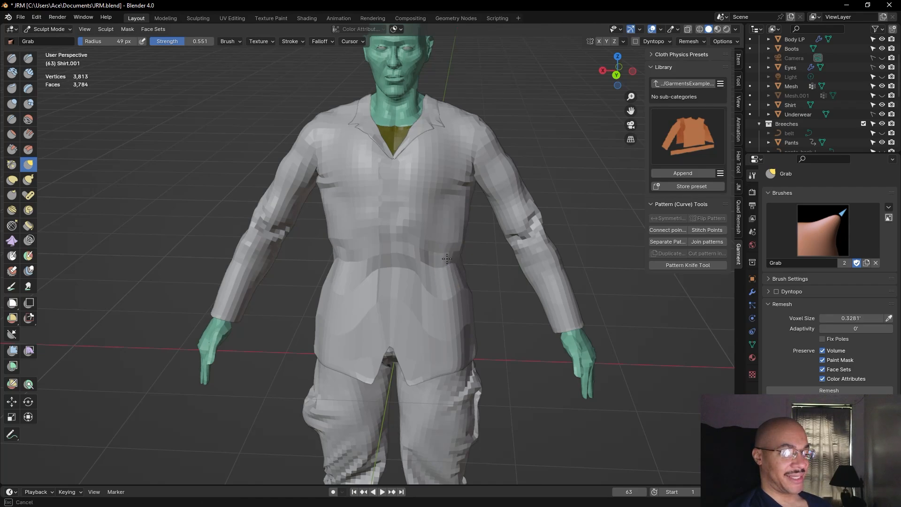
mouse_move(442, 262)
left_mouse_down()
mouse_move(375, 267)
mouse_move(388, 268)
left_mouse_up()
Grab the bulging shirt fabric inward along the waistline of the lower back
mouse_move(364, 271)
middle_mouse_down()
mouse_move(321, 250)
mouse_move(493, 261)
middle_mouse_up()
left_click_drag(402, 298, 397, 297)
left_click_drag(393, 293, 375, 284)
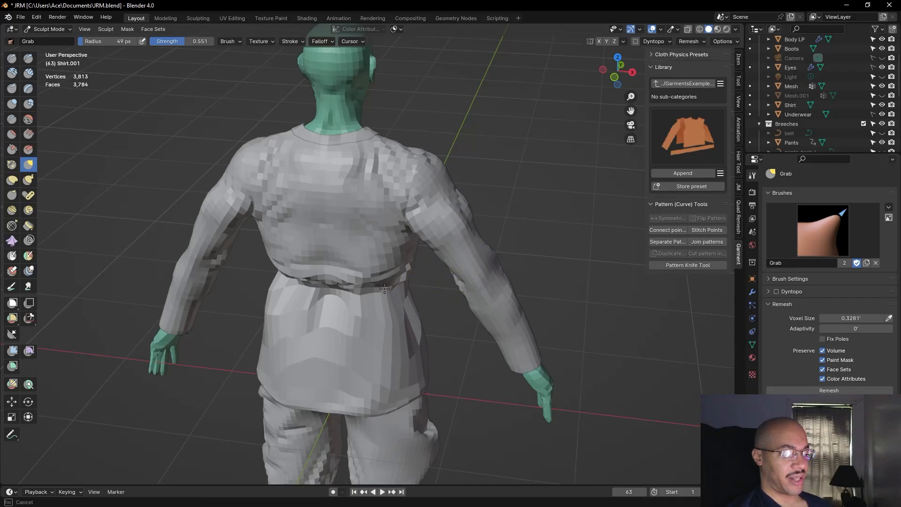
middle_click_drag(428, 312, 468, 302)
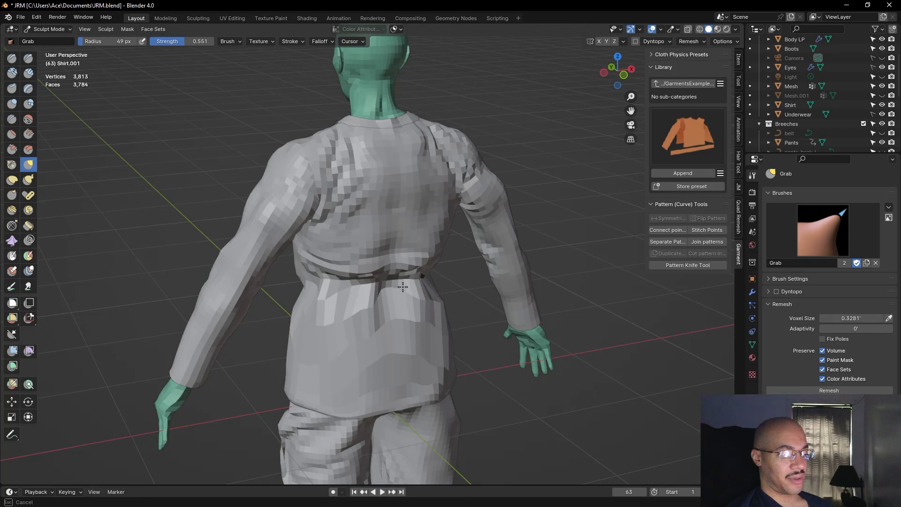
left_click_drag(407, 301, 413, 291)
middle_click_drag(403, 293, 398, 284)
mouse_move(367, 286)
left_mouse_down()
mouse_move(358, 281)
mouse_move(366, 287)
left_mouse_up()
Pull the shirt's waist inward at the character's left rear side
middle_click_drag(333, 287, 435, 282)
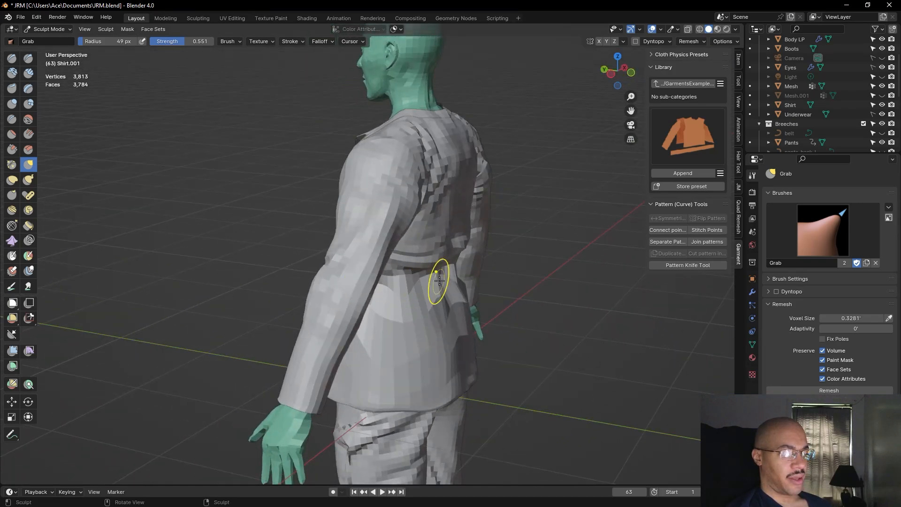
left_click_drag(456, 275, 451, 276)
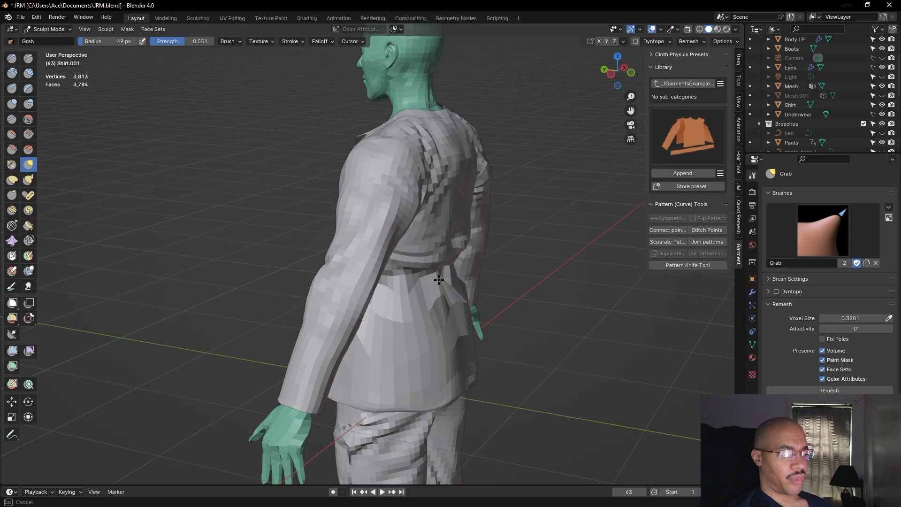
left_click_drag(420, 272, 425, 273)
mouse_move(425, 272)
middle_mouse_down()
mouse_move(413, 272)
mouse_move(421, 272)
mouse_move(429, 302)
middle_mouse_up()
mouse_move(429, 302)
left_mouse_down()
mouse_move(441, 299)
mouse_move(403, 291)
left_mouse_up()
Reshape the shirt's waist at the left half of the back, just below the fold
mouse_move(466, 302)
middle_mouse_down()
mouse_move(501, 302)
mouse_move(429, 280)
mouse_move(379, 294)
middle_mouse_up()
mouse_move(288, 280)
left_mouse_down()
mouse_move(273, 280)
mouse_move(291, 282)
left_mouse_up()
middle_click_drag(241, 278, 316, 277)
left_click_drag(316, 278, 332, 282)
middle_click_drag(332, 281, 271, 278)
left_click_drag(272, 278, 286, 277)
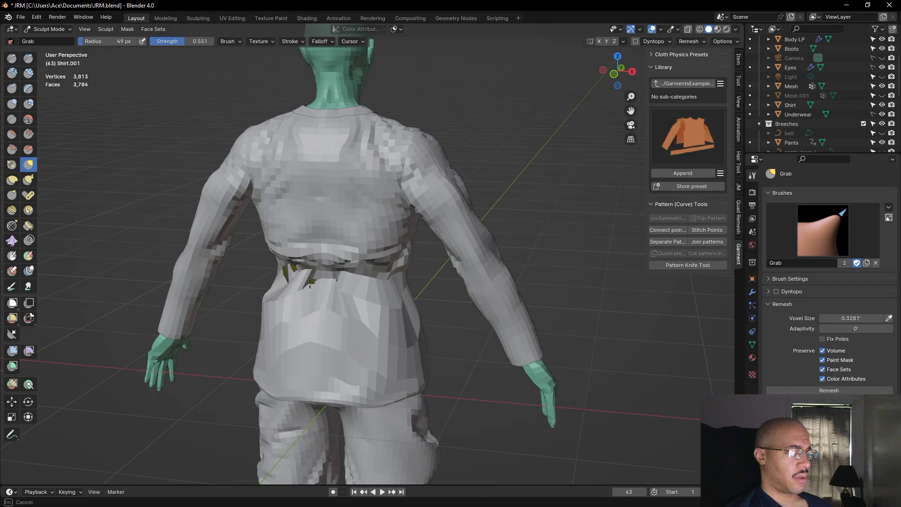
left_click_drag(303, 286, 304, 284)
Grab the remaining uneven waist areas across the back and its sides into a narrower waistline
middle_click_drag(304, 285, 402, 298)
mouse_move(402, 298)
left_mouse_down()
mouse_move(422, 292)
mouse_move(410, 305)
left_mouse_up()
left_click_drag(334, 299, 316, 302)
mouse_move(446, 286)
middle_mouse_down()
mouse_move(407, 256)
mouse_move(277, 292)
middle_mouse_up()
left_click_drag(256, 295, 253, 302)
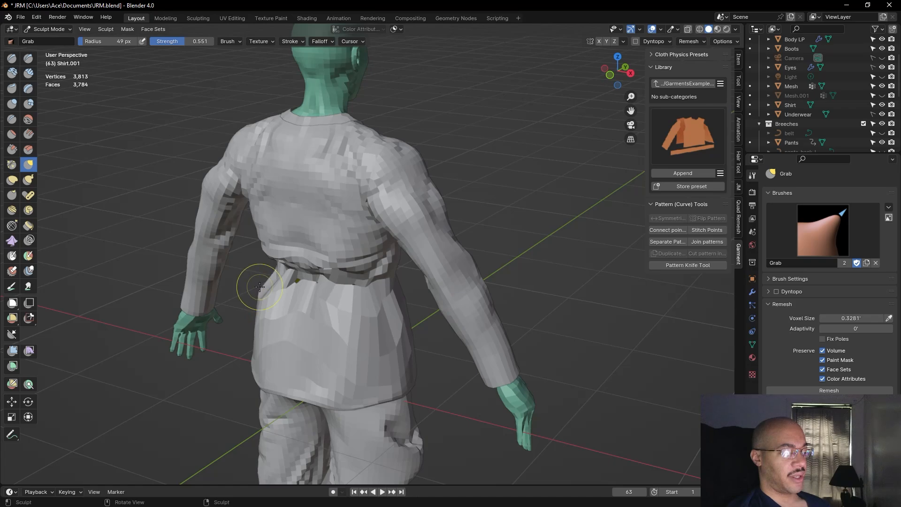
left_click_drag(298, 279, 292, 282)
Show the waist band again, return the shirt to Object Mode and select the band
mouse_move(292, 282)
middle_mouse_down()
mouse_move(332, 235)
mouse_move(527, 259)
mouse_move(559, 219)
middle_mouse_up()
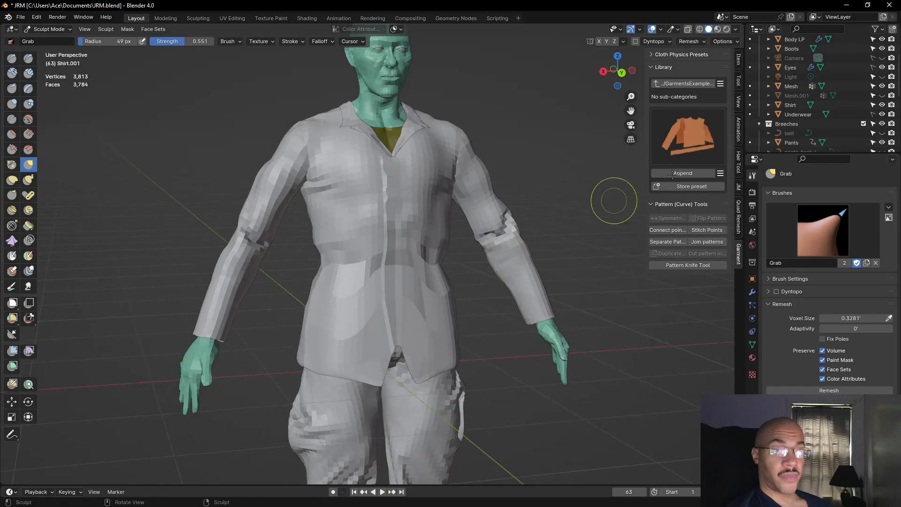
left_click(882, 95)
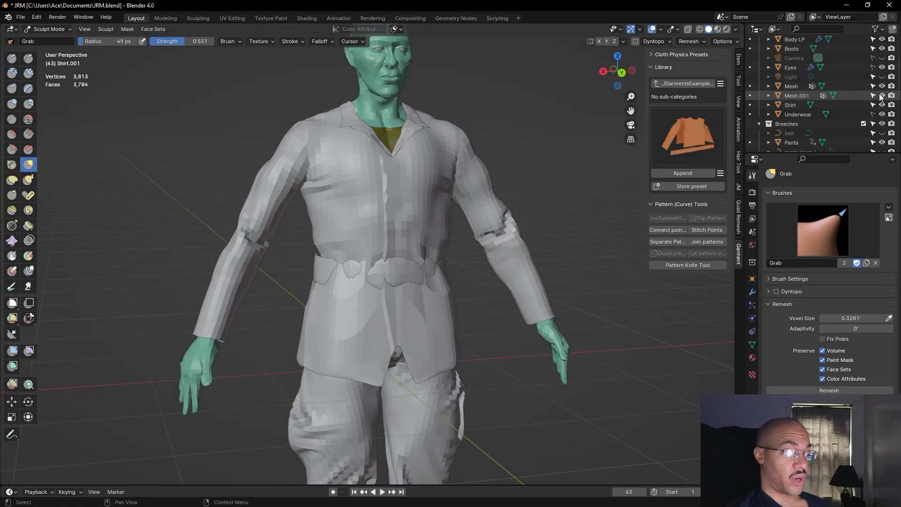
mouse_move(444, 244)
middle_mouse_down()
mouse_move(411, 237)
mouse_move(263, 249)
mouse_move(386, 276)
mouse_move(396, 249)
middle_mouse_up()
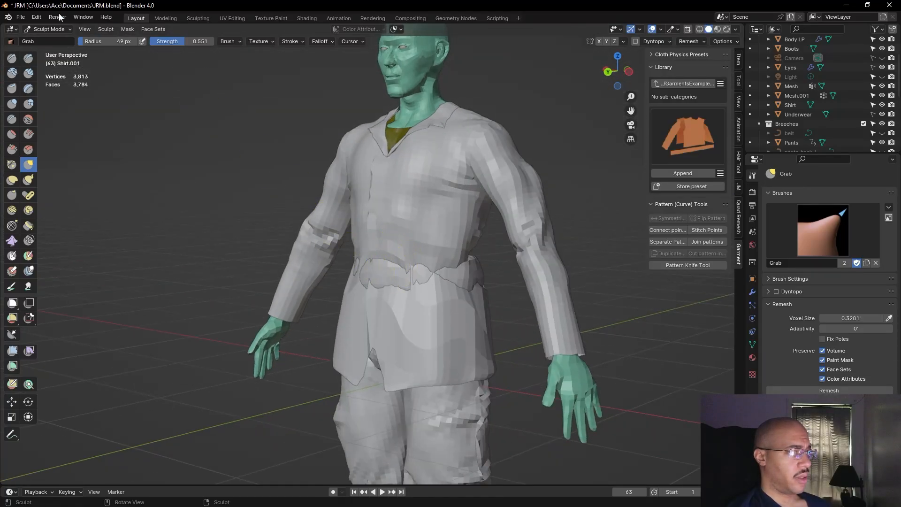
left_click(45, 29)
left_click(52, 40)
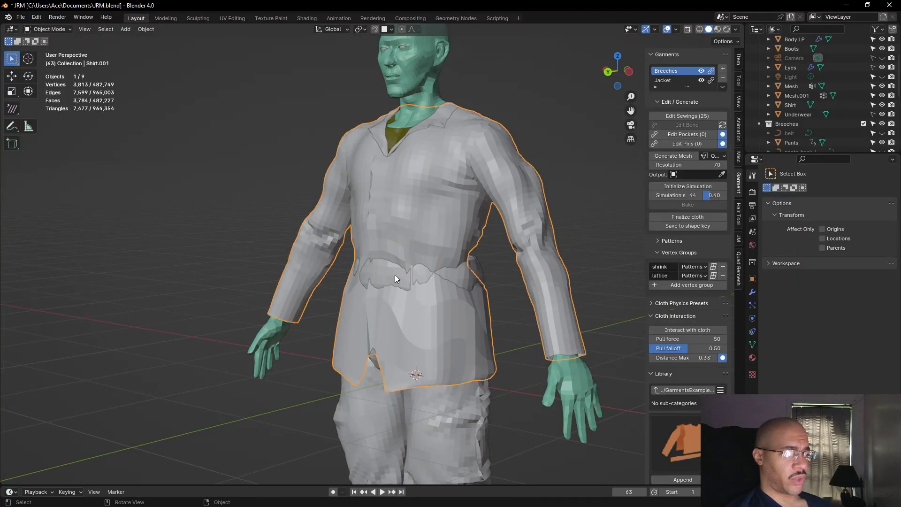
left_click(411, 274)
Move the waist band up about 0.085 ft and adjust its front-to-back position by about 0.05 ft from the side views
middle_click_drag(516, 278, 454, 272)
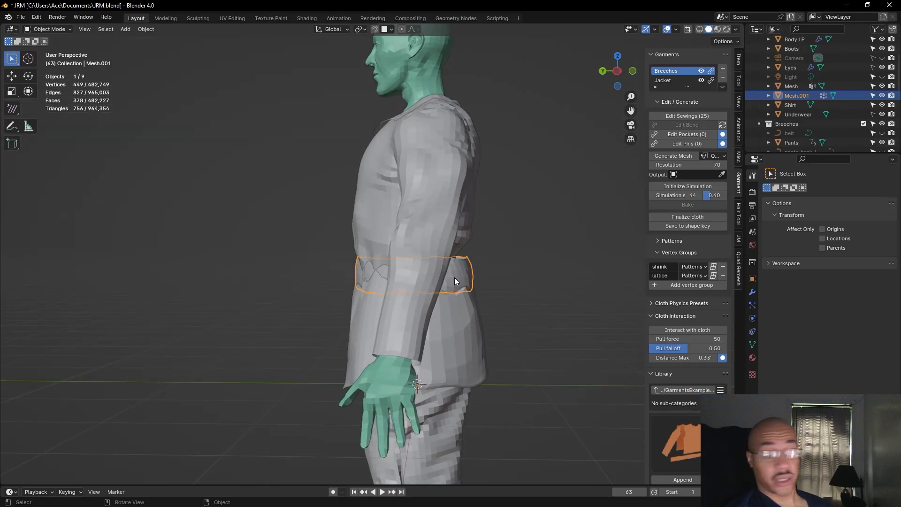
key("g")
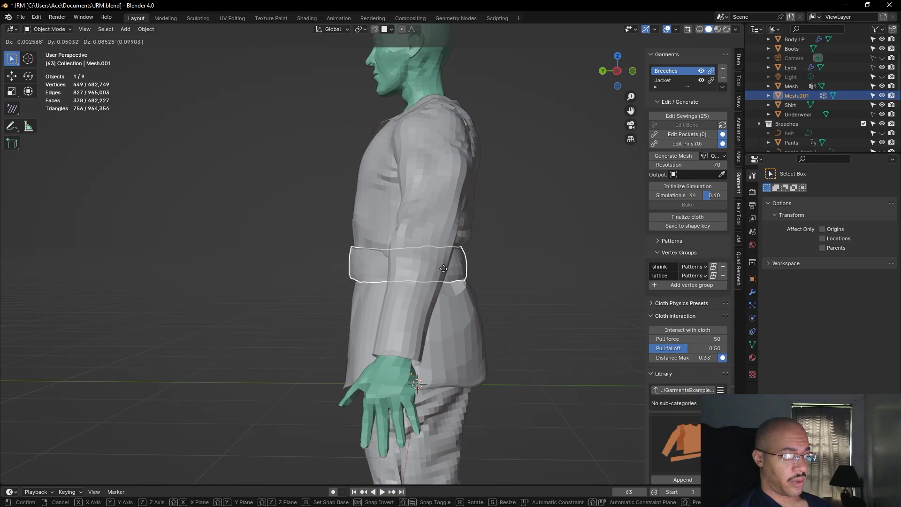
left_click(444, 268)
middle_click_drag(513, 268, 329, 269)
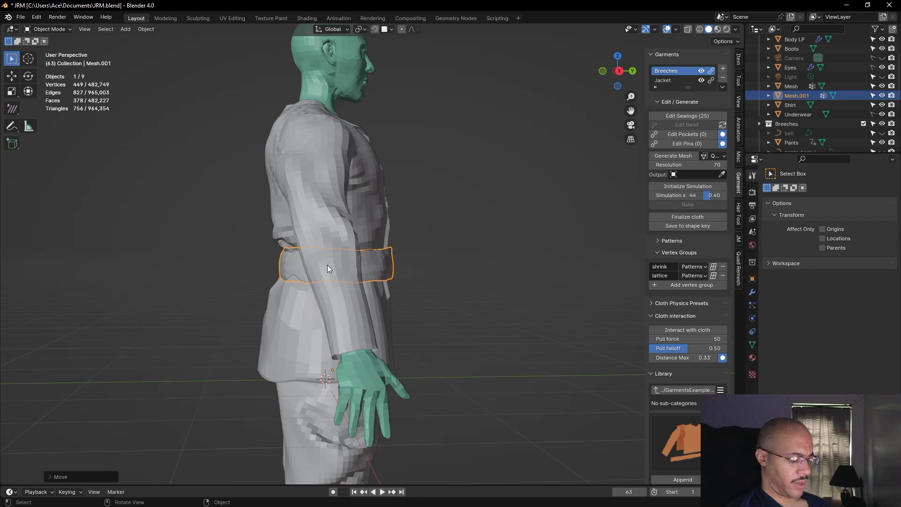
key("g")
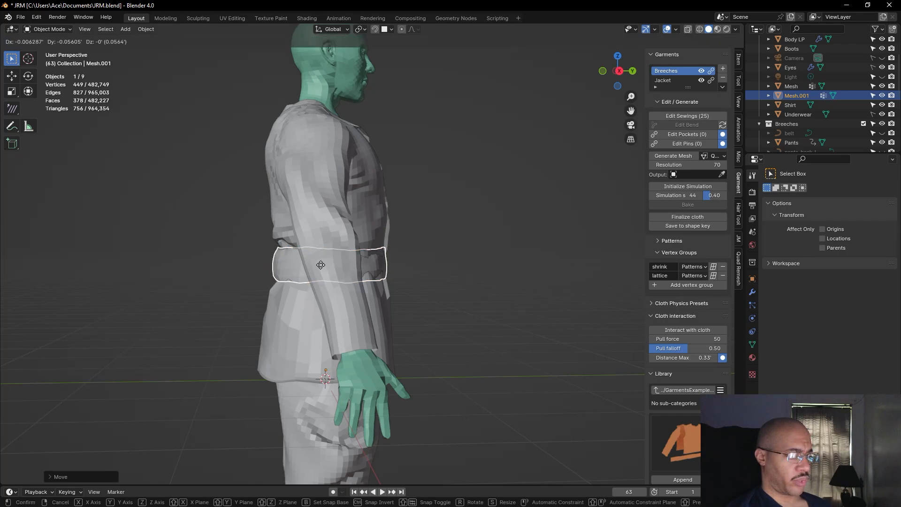
left_click(323, 265)
Resize the waist band slightly and uniformly, and lower it about 0.05 ft over the shirt's waist
key("s")
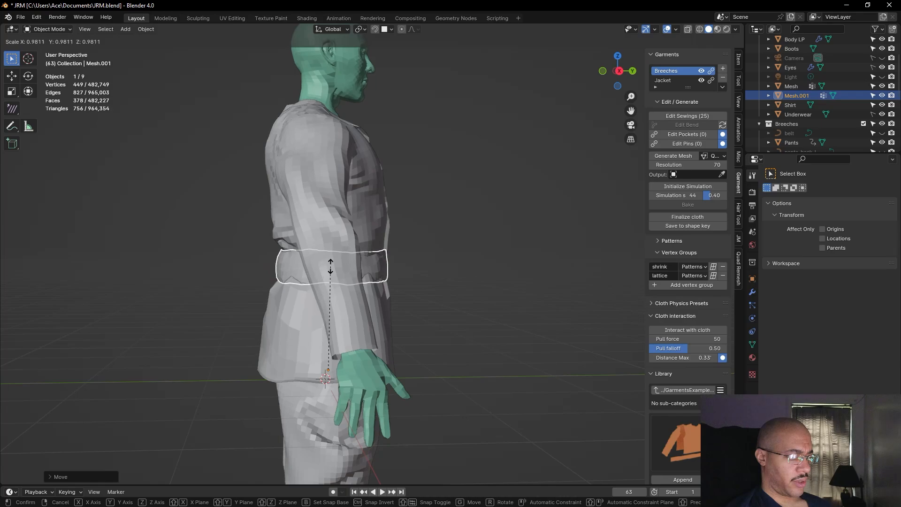
left_click(280, 271)
mouse_move(372, 275)
middle_mouse_down()
mouse_move(415, 274)
mouse_move(298, 269)
mouse_move(310, 302)
mouse_move(356, 272)
middle_mouse_up()
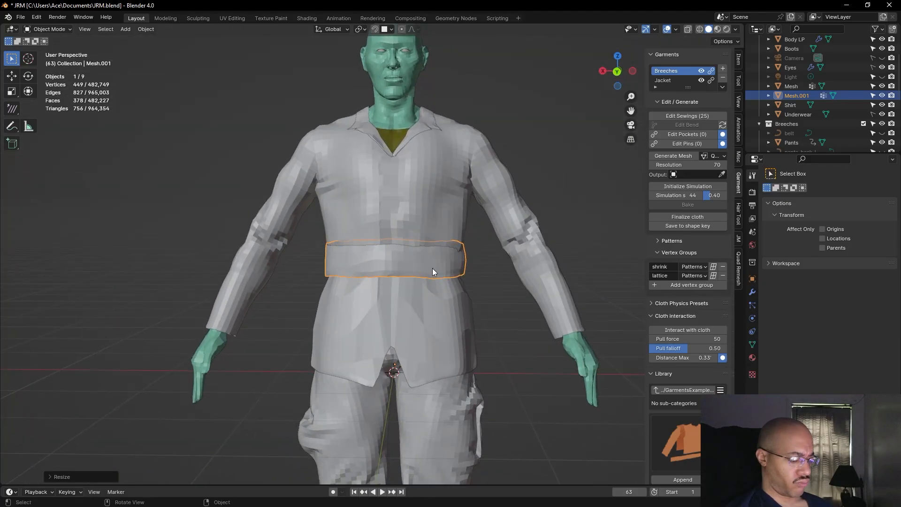
left_click(618, 74)
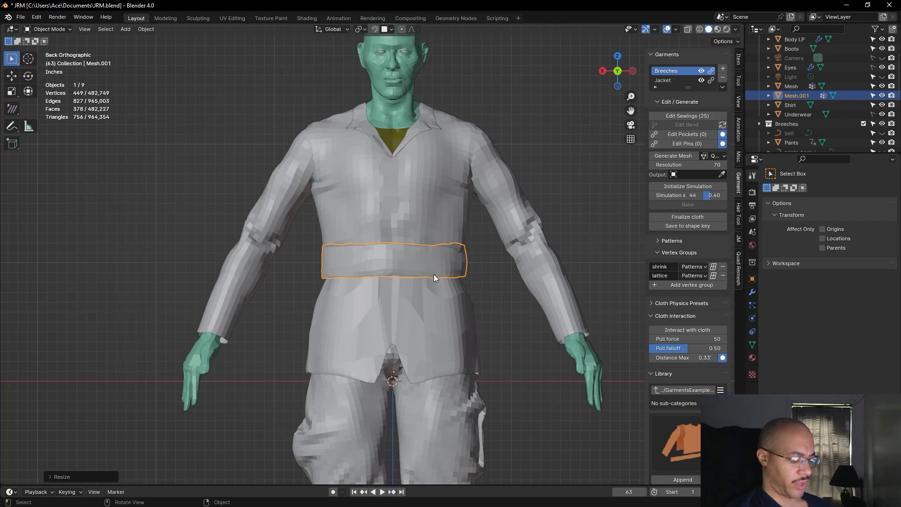
key("g")
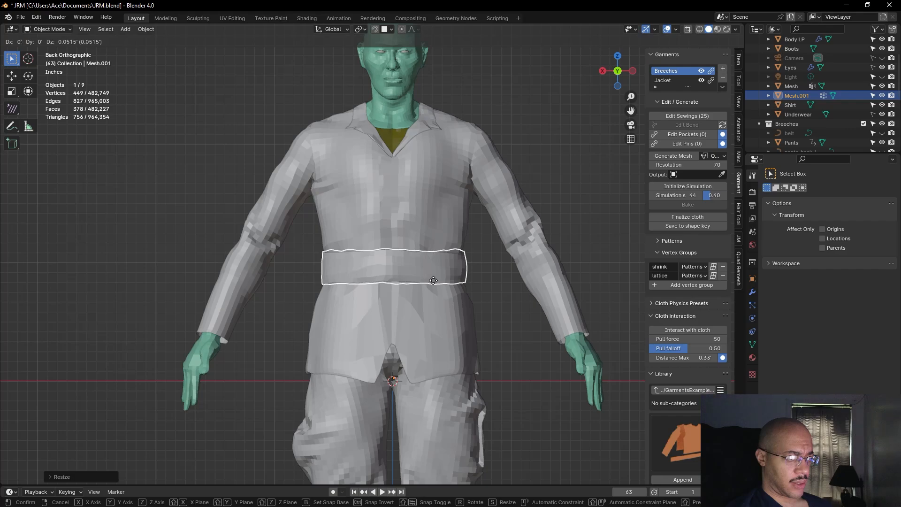
left_click(433, 281)
middle_click_drag(496, 279, 178, 288)
left_click(88, 281)
mouse_move(63, 282)
middle_mouse_down()
mouse_move(67, 256)
mouse_move(58, 283)
middle_mouse_up()
Put the shirt in Sculpt Mode and tuck its right side behind the band's upper edge using a 33 px Grab brush
left_click(362, 202)
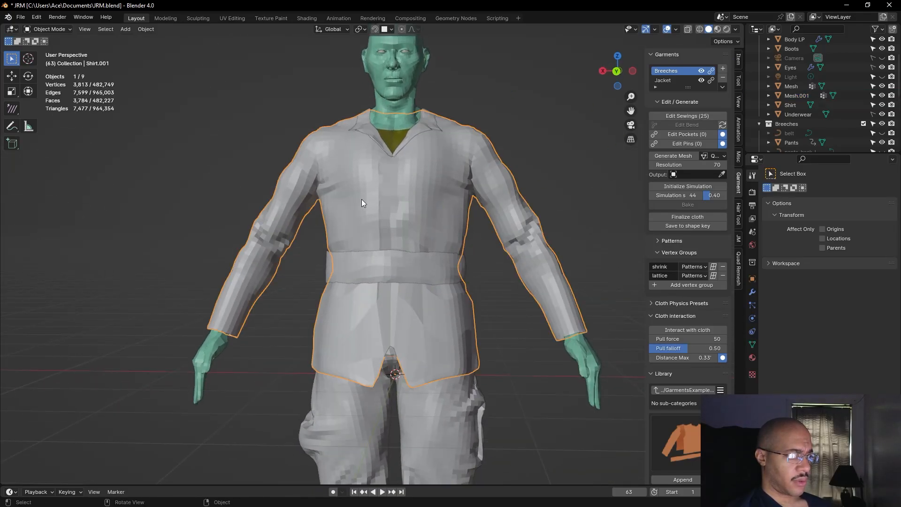
left_click(52, 30)
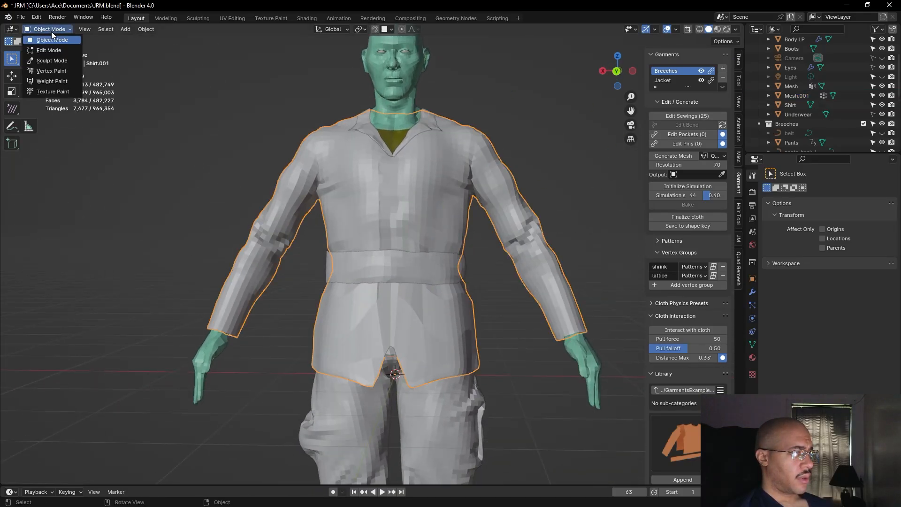
left_click(52, 61)
middle_click_drag(299, 300, 237, 237)
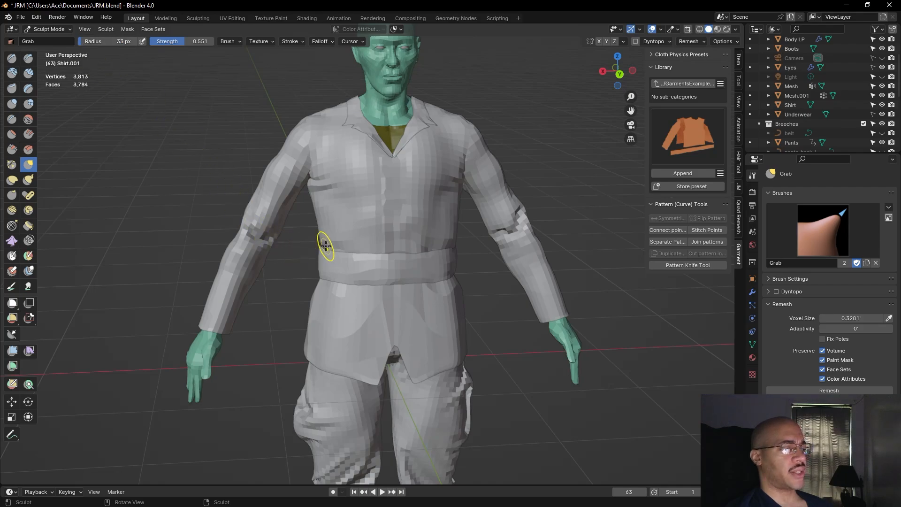
mouse_move(325, 243)
left_mouse_down()
mouse_move(312, 243)
mouse_move(332, 254)
left_mouse_up()
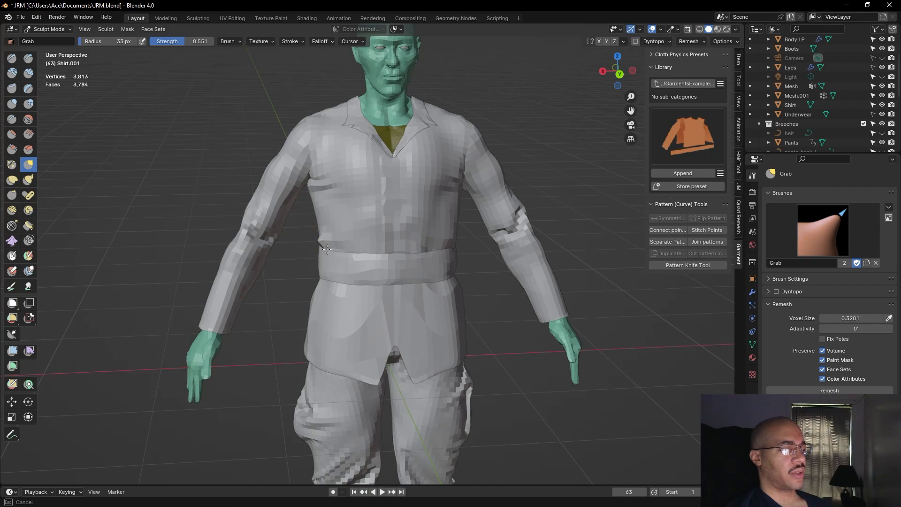
middle_click_drag(320, 236, 319, 259)
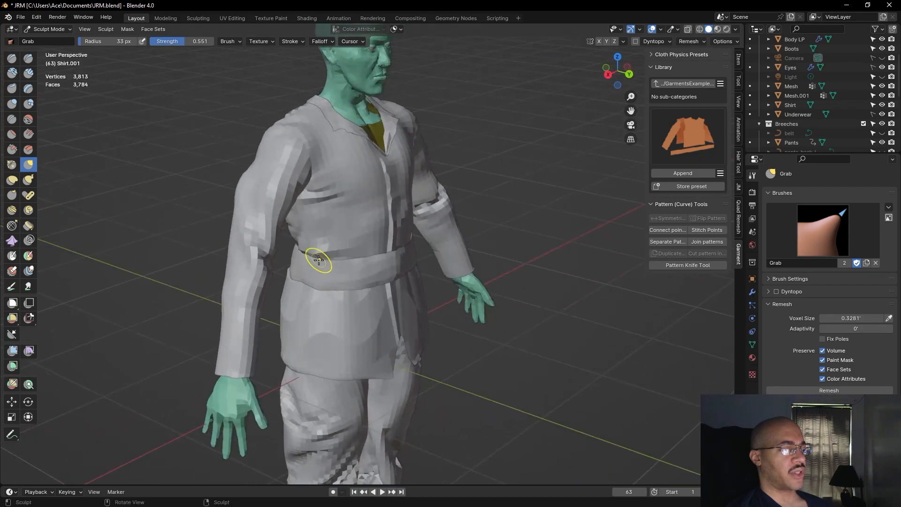
left_click_drag(307, 254, 298, 254)
middle_click_drag(299, 254, 298, 248)
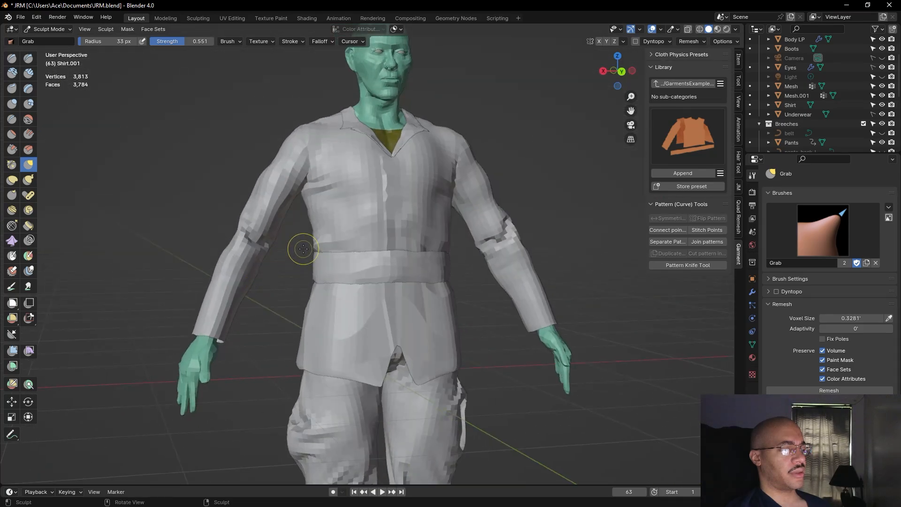
Set the Grab brush radius to 56 px and pull the shirt's right side inward above the waist band
left_click_drag(93, 41, 96, 41)
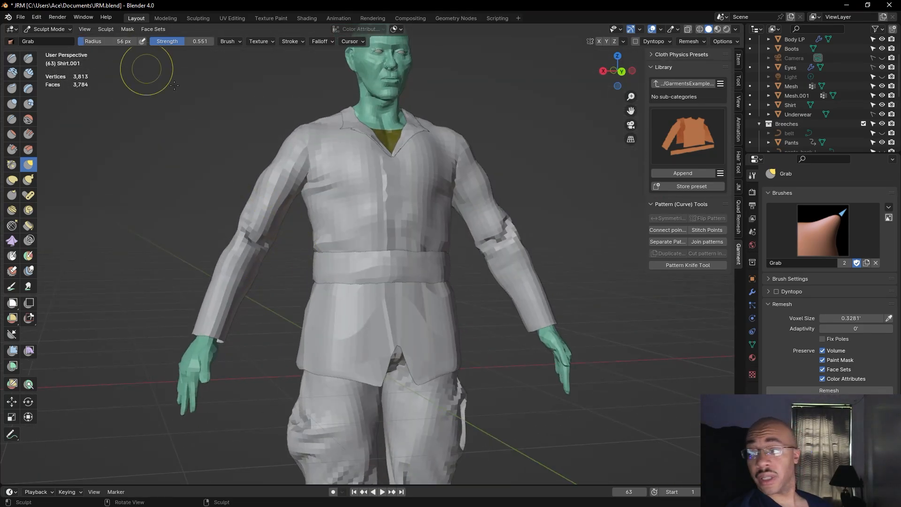
left_click_drag(311, 242, 323, 256)
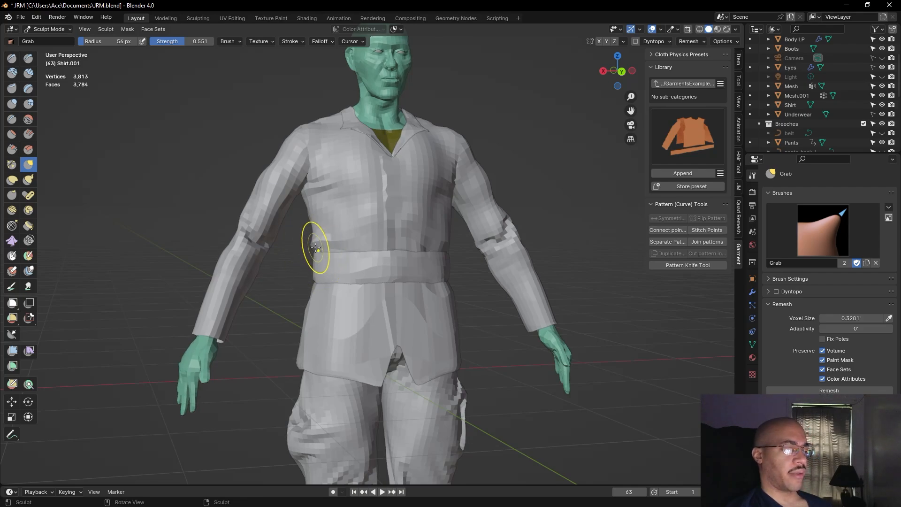
middle_click_drag(310, 253, 331, 240)
mouse_move(331, 240)
left_mouse_down()
mouse_move(331, 231)
mouse_move(340, 244)
left_mouse_up()
middle_click_drag(302, 288, 402, 302)
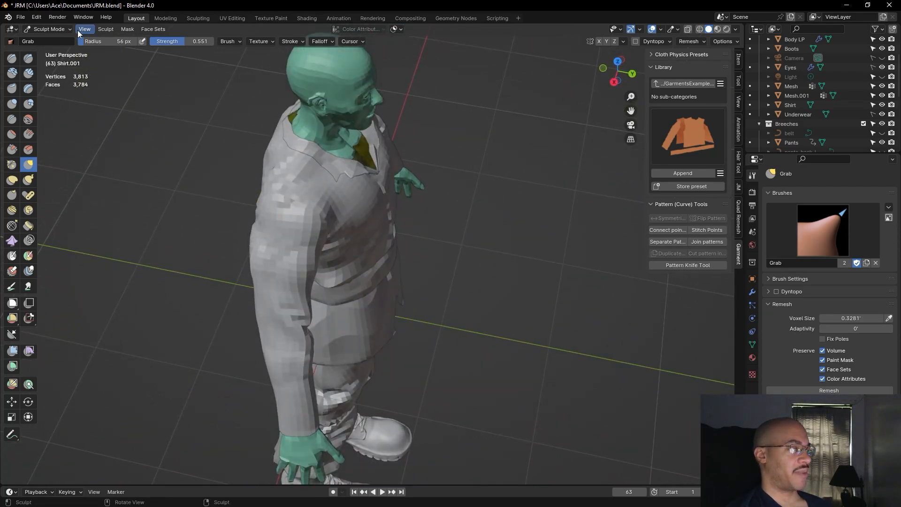
Set the Grab brush radius to 37 px and reshape the shirt's right side and front above the waist band
left_click_drag(84, 41, 81, 41)
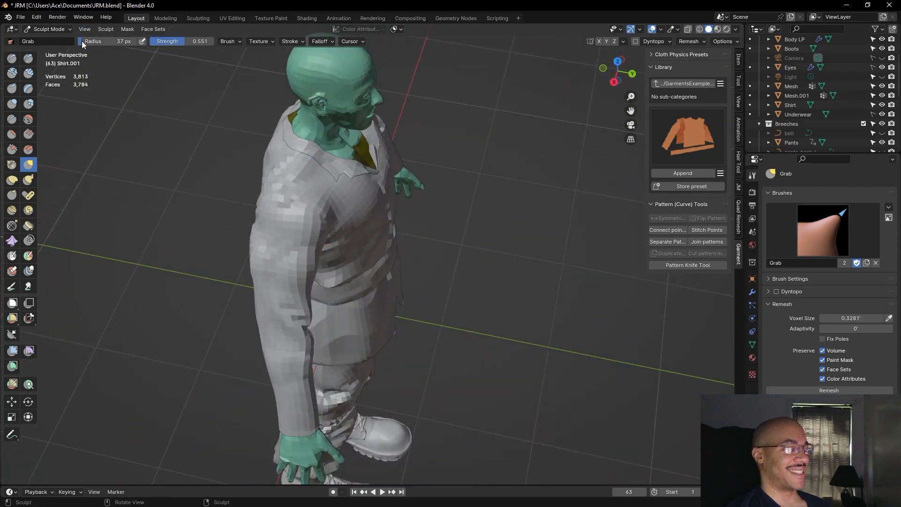
mouse_move(359, 273)
left_mouse_down()
mouse_move(368, 274)
mouse_move(348, 283)
left_mouse_up()
middle_click_drag(410, 313, 371, 241)
left_click_drag(371, 241, 383, 242)
middle_click_drag(383, 242, 377, 256)
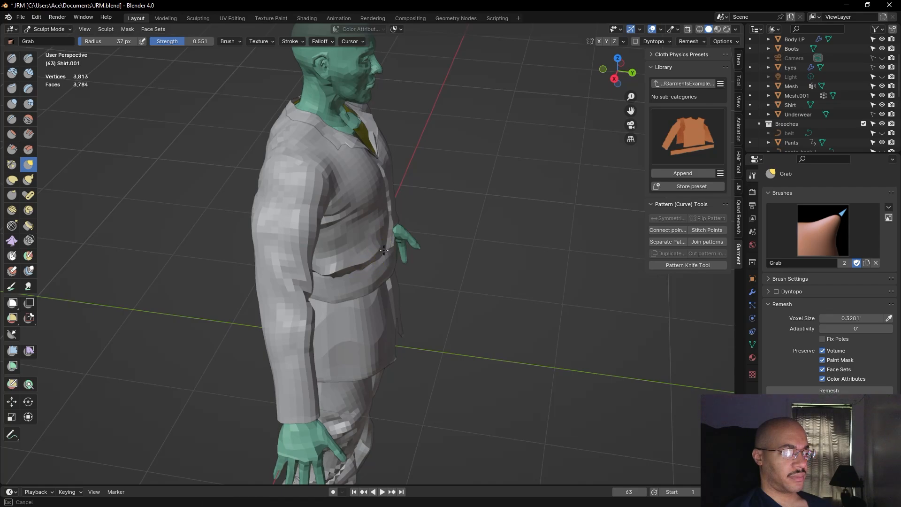
mouse_move(390, 243)
left_mouse_down()
mouse_move(361, 272)
mouse_move(336, 277)
left_mouse_up()
middle_click_drag(336, 277, 387, 255)
Examine how the shirt meets the waist band around the back, front and both sides
mouse_move(332, 269)
middle_mouse_down()
mouse_move(352, 273)
mouse_move(305, 278)
mouse_move(389, 285)
mouse_move(413, 250)
middle_mouse_up()
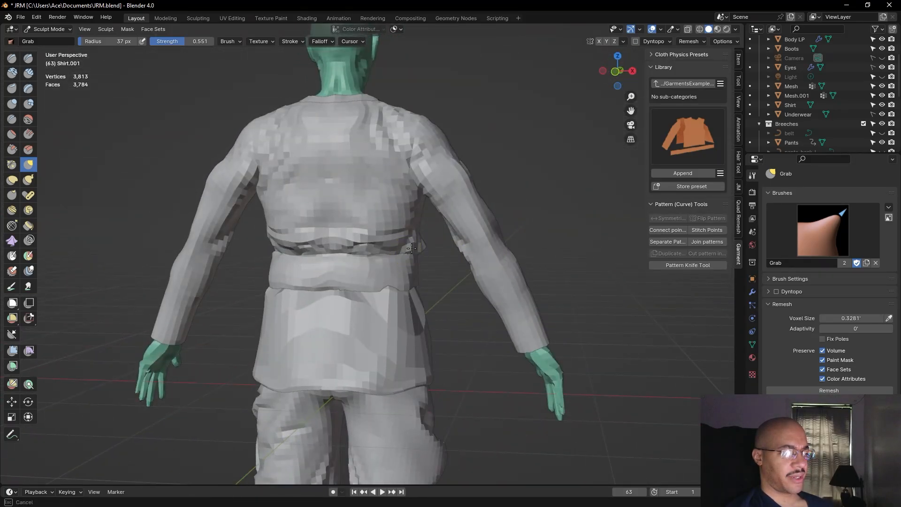
middle_click_drag(428, 288, 436, 275)
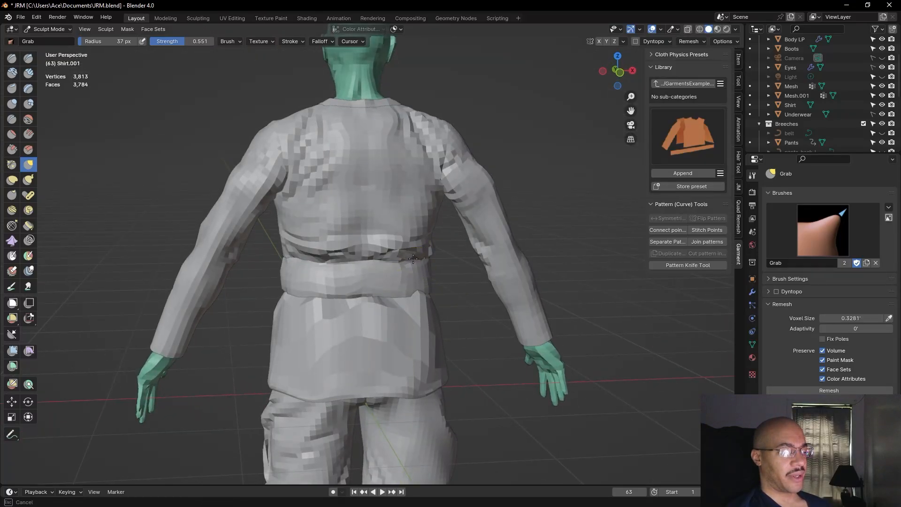
middle_click_drag(414, 257, 439, 256)
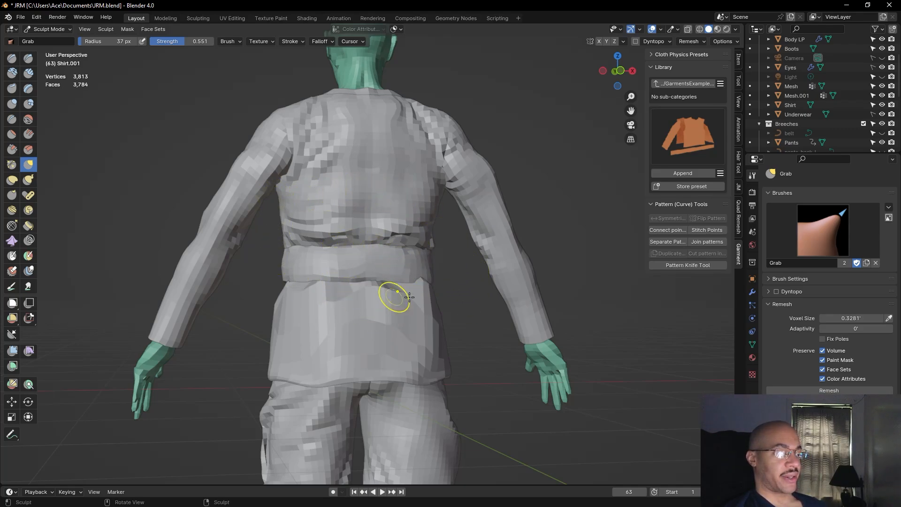
middle_click_drag(458, 298, 249, 312)
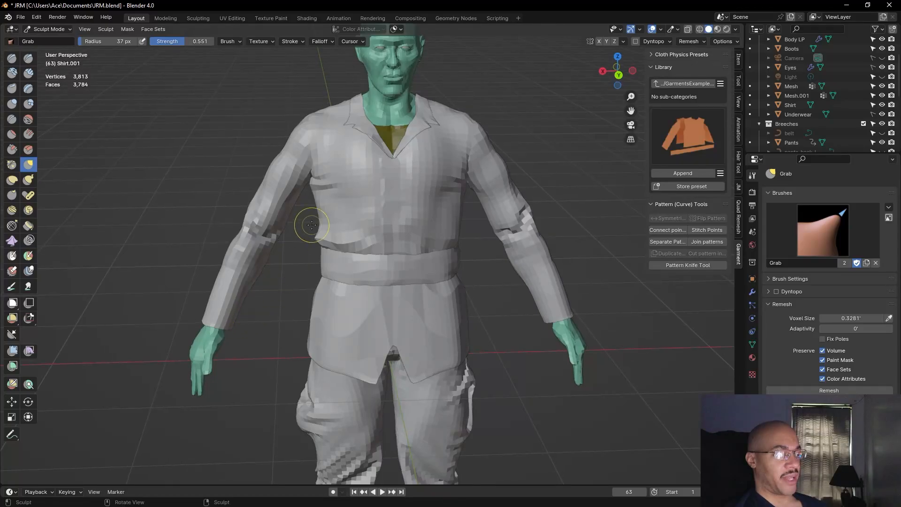
middle_click_drag(307, 242, 431, 260)
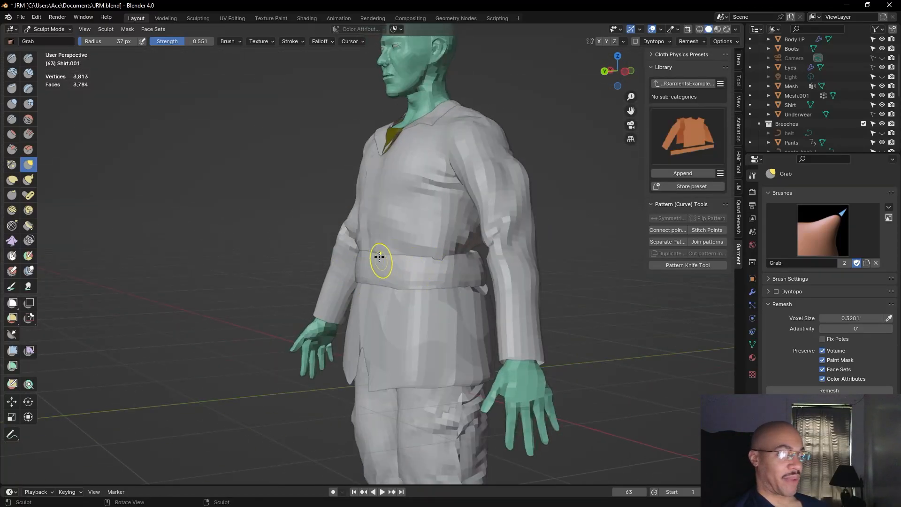
middle_click_drag(383, 262, 421, 280)
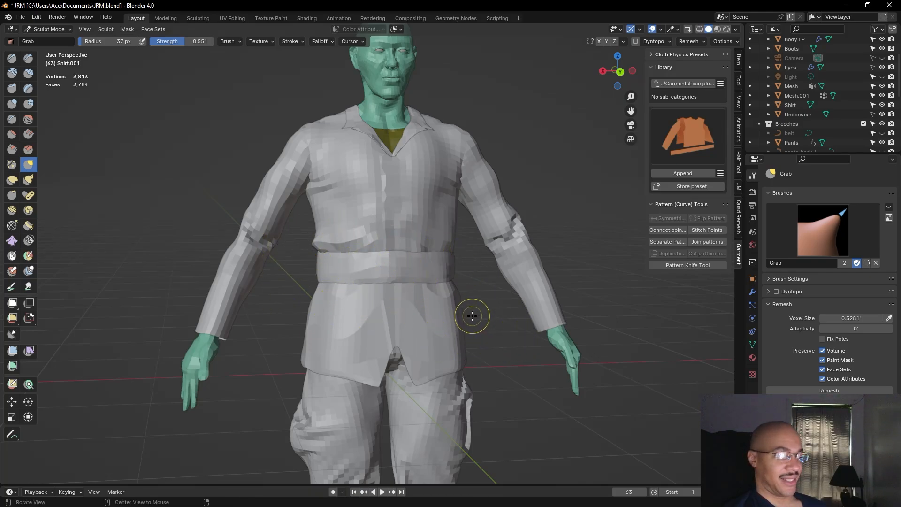
middle_click_drag(473, 315, 361, 265)
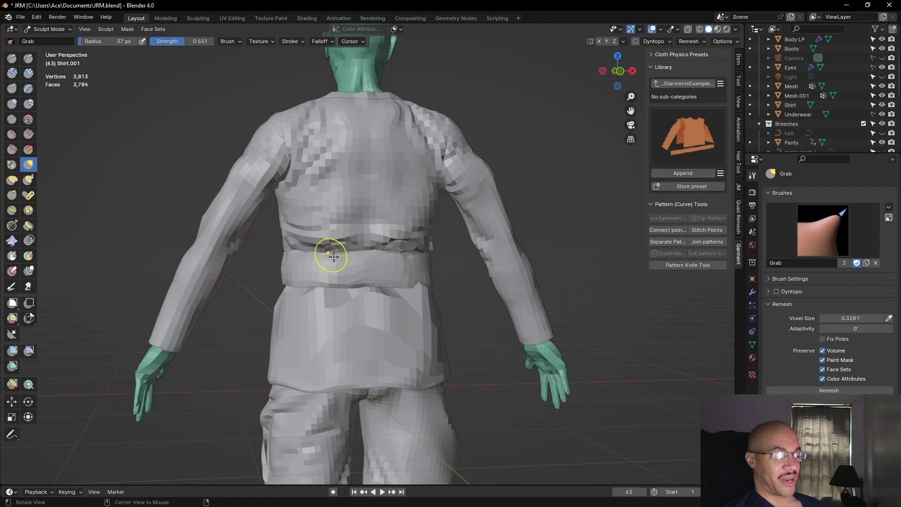
middle_click_drag(455, 281, 335, 262)
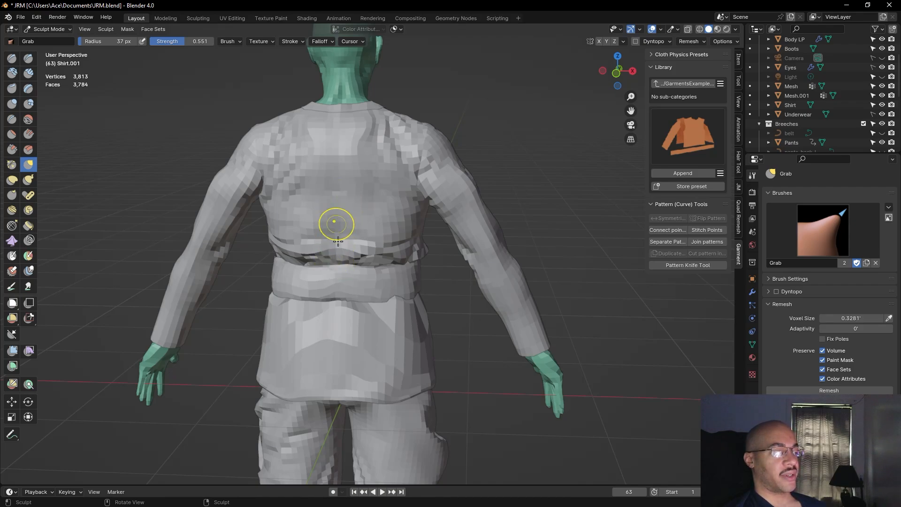
mouse_move(262, 301)
middle_mouse_down()
mouse_move(284, 308)
mouse_move(259, 301)
mouse_move(321, 251)
middle_mouse_up()
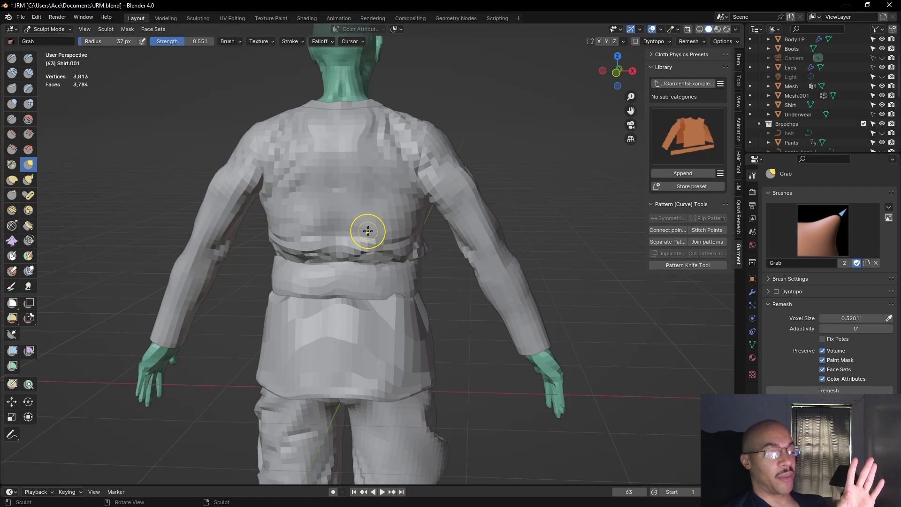
mouse_move(150, 213)
middle_mouse_down()
mouse_move(364, 201)
mouse_move(470, 209)
middle_mouse_up()
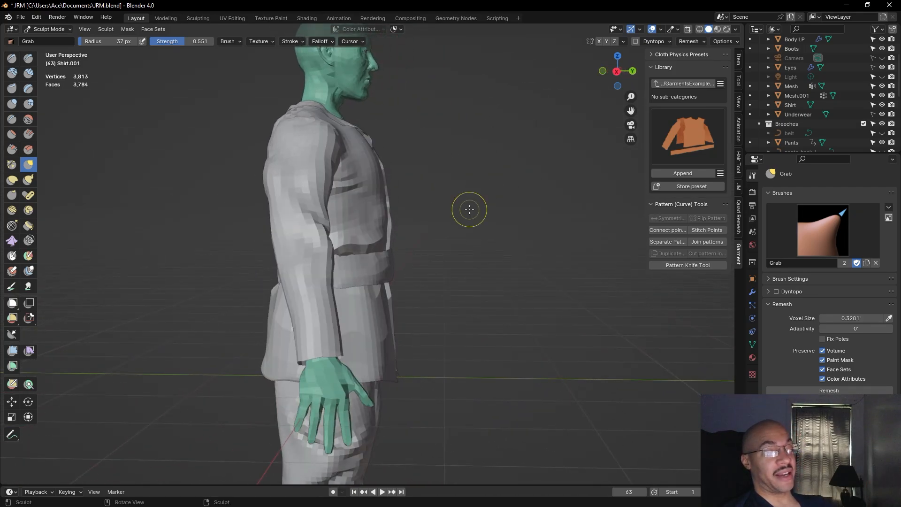
Pull the shirt's side folds toward the waist band's upper edge with short Grab strokes
mouse_move(469, 209)
middle_mouse_down()
mouse_move(577, 234)
mouse_move(495, 228)
middle_mouse_up()
left_click_drag(301, 227, 322, 233)
mouse_move(175, 276)
middle_mouse_down()
mouse_move(248, 289)
mouse_move(393, 255)
middle_mouse_up()
left_click_drag(392, 255, 415, 254)
middle_click_drag(416, 258, 456, 256)
left_click_drag(452, 256, 458, 263)
middle_click_drag(458, 263, 466, 261)
mouse_move(455, 249)
left_mouse_down()
mouse_move(464, 249)
mouse_move(444, 252)
mouse_move(455, 253)
left_mouse_up()
mouse_move(455, 253)
middle_mouse_down()
mouse_move(297, 256)
mouse_move(456, 255)
mouse_move(447, 250)
middle_mouse_up()
left_click_drag(459, 248, 470, 254)
Reshape the shirt's folds across the back so they rest over the waist band's upper edge using Grab
middle_click_drag(469, 253, 308, 234)
left_click_drag(309, 233, 258, 256)
middle_click_drag(259, 257, 278, 246)
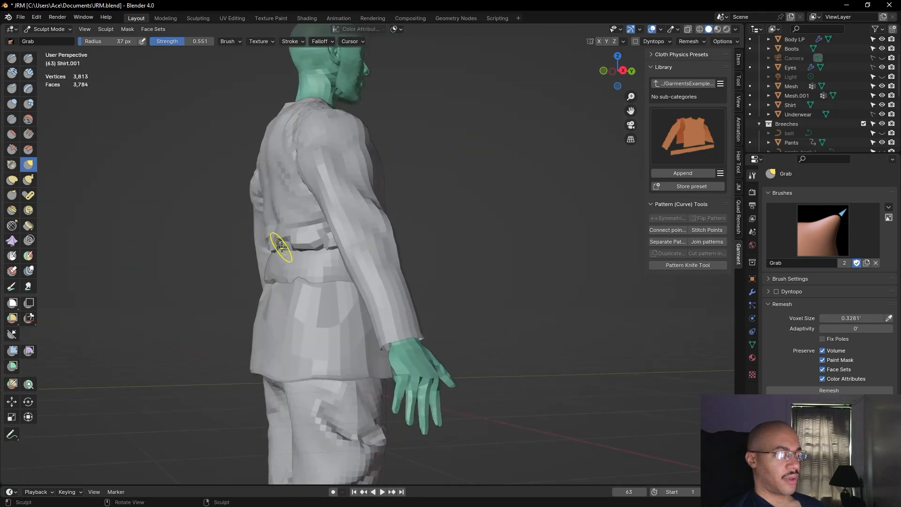
left_click_drag(287, 243, 268, 245)
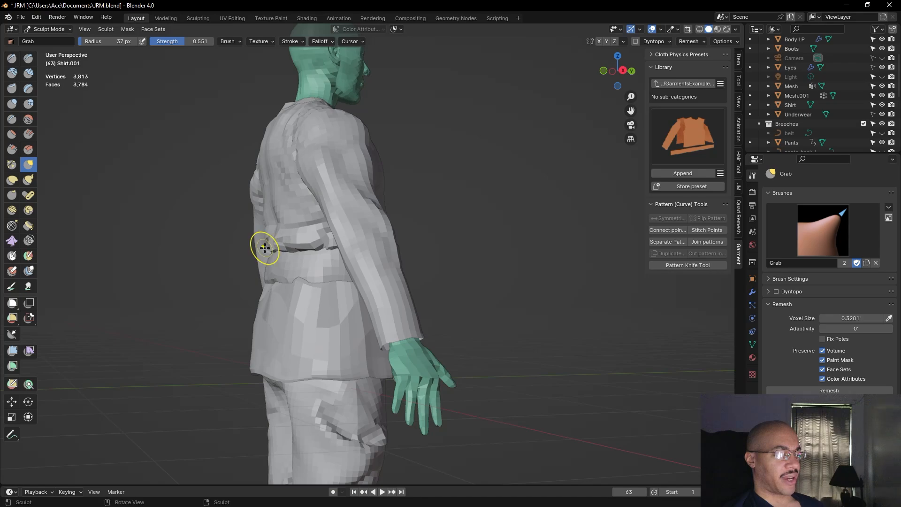
mouse_move(267, 245)
middle_mouse_down()
mouse_move(328, 297)
mouse_move(430, 261)
middle_mouse_up()
left_click_drag(428, 252, 432, 252)
mouse_move(432, 252)
middle_mouse_down()
mouse_move(248, 291)
mouse_move(366, 275)
mouse_move(423, 255)
middle_mouse_up()
mouse_move(423, 255)
left_mouse_down()
mouse_move(418, 249)
mouse_move(433, 259)
left_mouse_up()
mouse_move(446, 263)
middle_mouse_down()
mouse_move(427, 275)
mouse_move(388, 241)
mouse_move(352, 258)
mouse_move(288, 255)
middle_mouse_up()
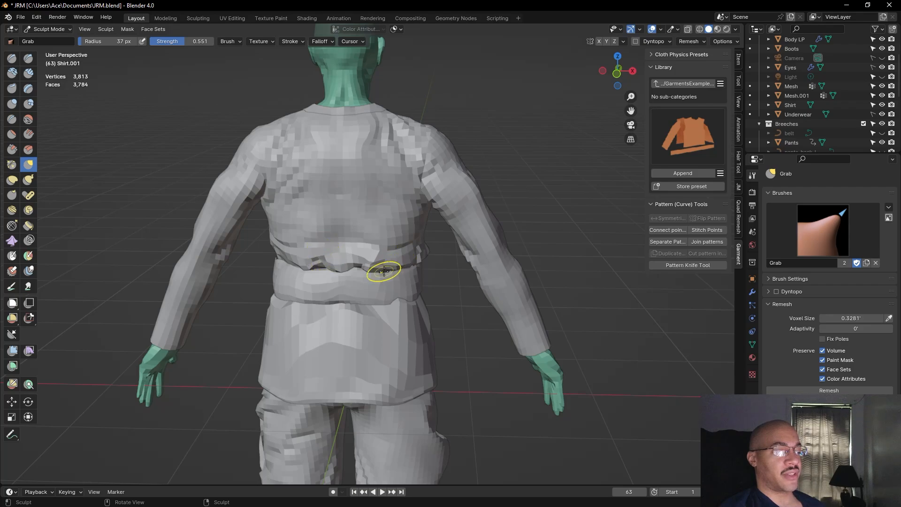
Adjust the shirt's back-left edge and left side along the top of the waist band with Grab
middle_click_drag(221, 316, 422, 322)
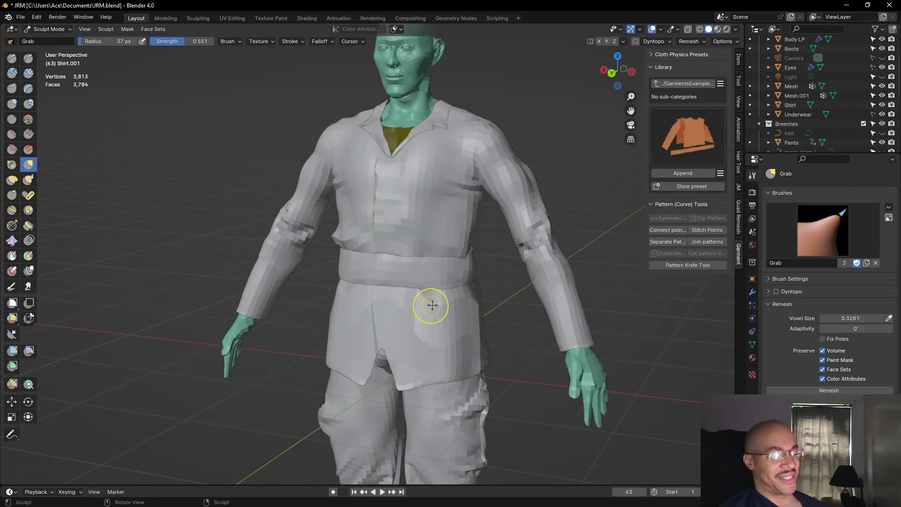
mouse_move(484, 268)
middle_mouse_down()
mouse_move(478, 252)
mouse_move(383, 295)
middle_mouse_up()
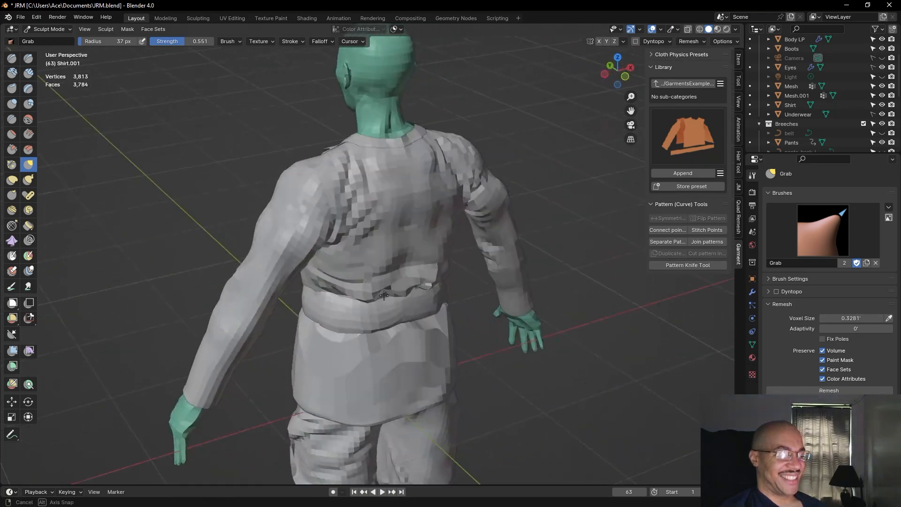
left_click_drag(339, 282, 335, 288)
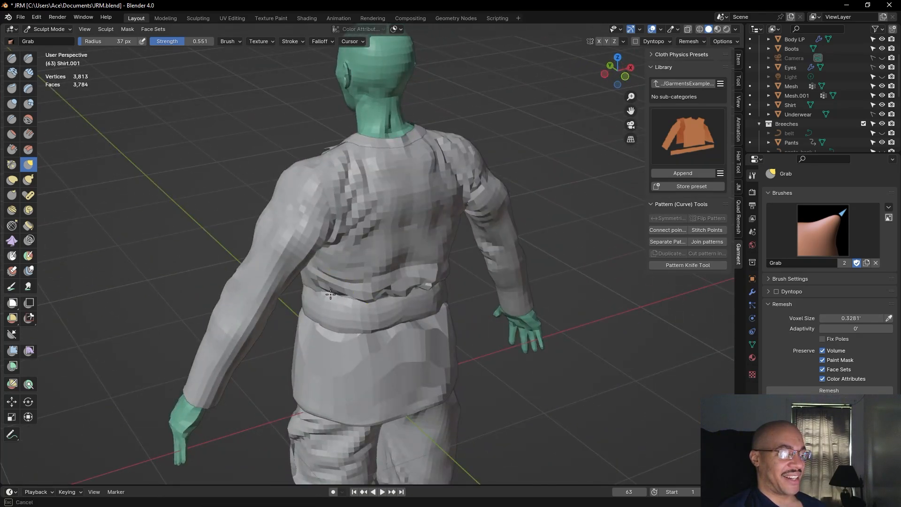
middle_click_drag(330, 294, 306, 275)
left_click_drag(319, 260, 298, 258)
mouse_move(271, 267)
middle_mouse_down()
mouse_move(428, 301)
mouse_move(427, 318)
mouse_move(371, 335)
mouse_move(406, 298)
mouse_move(482, 248)
middle_mouse_up()
left_click_drag(474, 249, 474, 248)
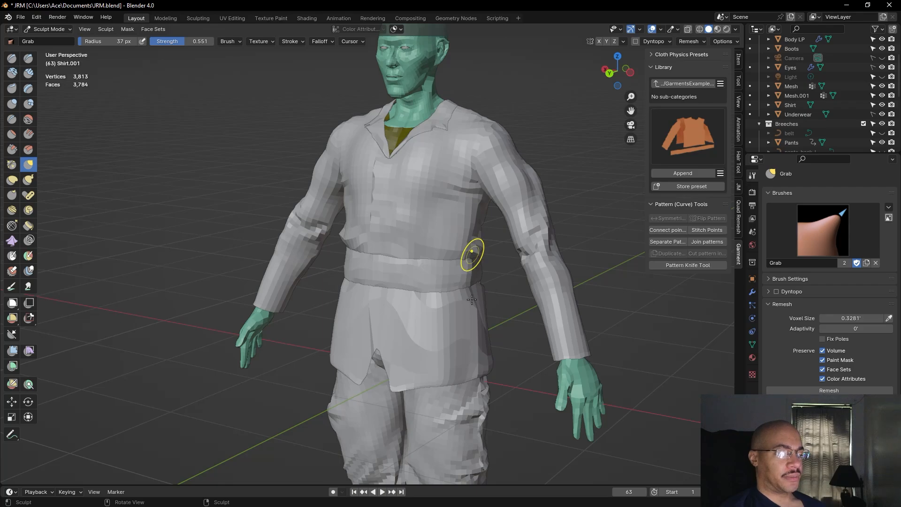
middle_click_drag(469, 299, 473, 299)
left_click_drag(458, 241, 459, 241)
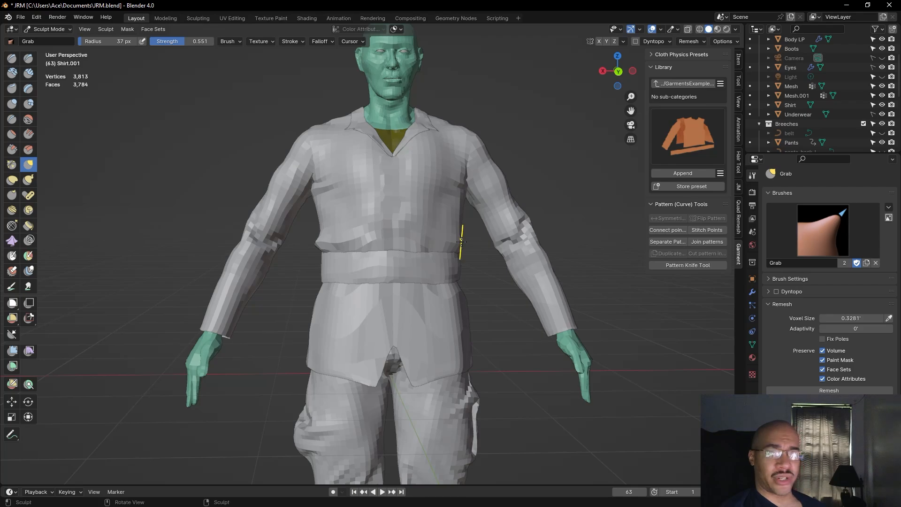
Pull the shirt's lower back folds toward the band and adjust the front fold above it with Grab
mouse_move(477, 251)
middle_mouse_down()
mouse_move(413, 302)
mouse_move(282, 319)
middle_mouse_up()
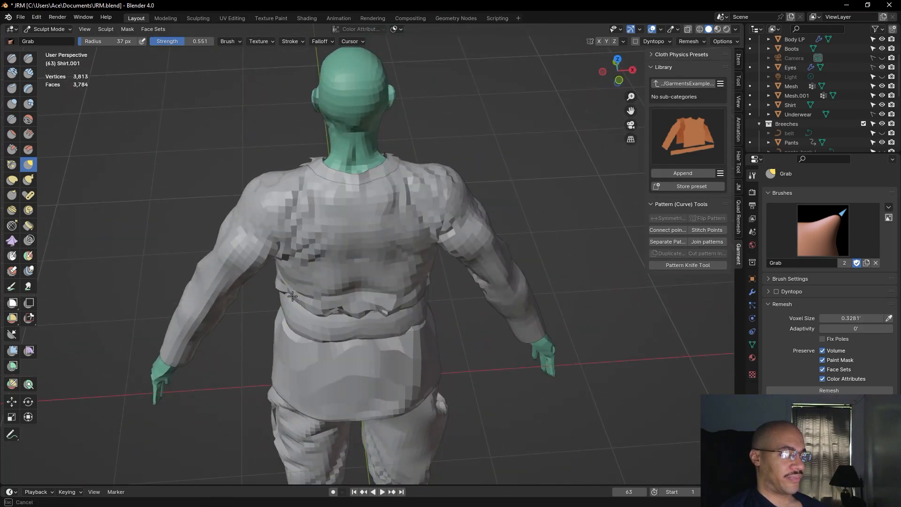
left_click_drag(287, 302, 289, 294)
left_click_drag(338, 312, 336, 322)
mouse_move(336, 322)
middle_mouse_down()
mouse_move(606, 283)
mouse_move(419, 278)
mouse_move(374, 262)
middle_mouse_up()
mouse_move(372, 262)
left_mouse_down()
mouse_move(352, 242)
mouse_move(391, 233)
mouse_move(412, 284)
mouse_move(422, 228)
mouse_move(421, 236)
left_mouse_up()
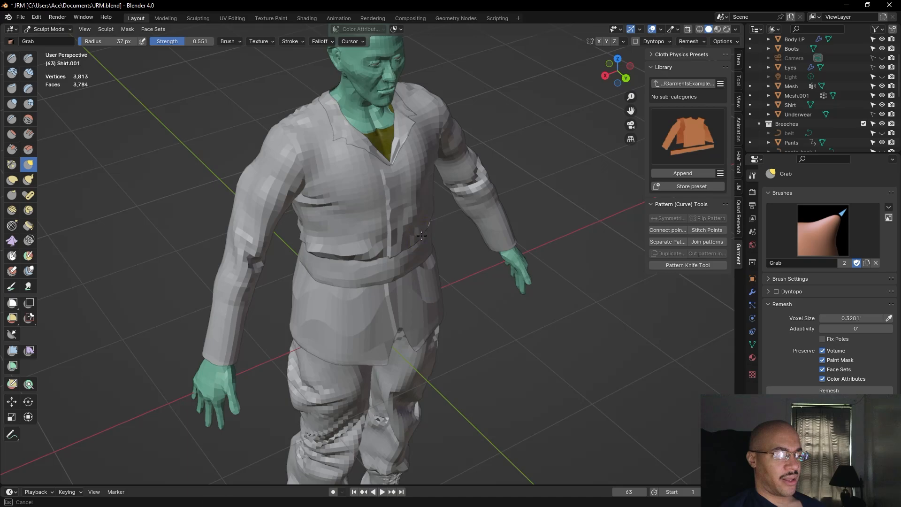
Reshape the shirt's front-left folds where they meet the waist band using small Grab strokes
middle_click_drag(448, 236, 446, 231)
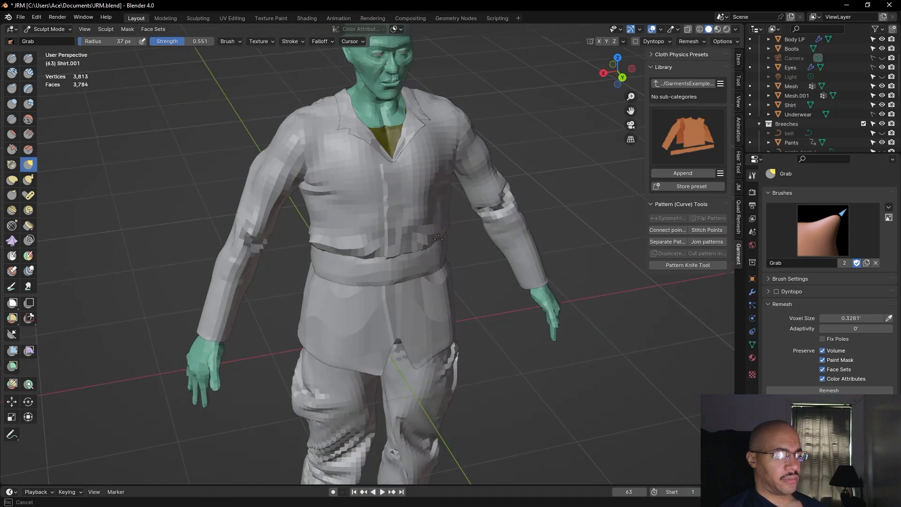
left_click_drag(423, 251, 422, 252)
middle_click_drag(423, 252, 448, 251)
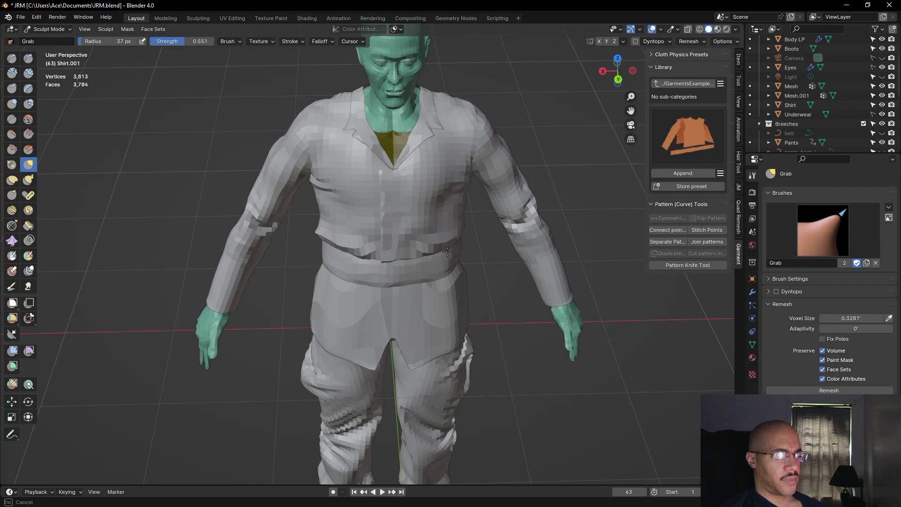
left_click_drag(447, 249, 466, 277)
mouse_move(467, 278)
middle_mouse_down()
mouse_move(412, 249)
mouse_move(464, 230)
mouse_move(453, 244)
middle_mouse_up()
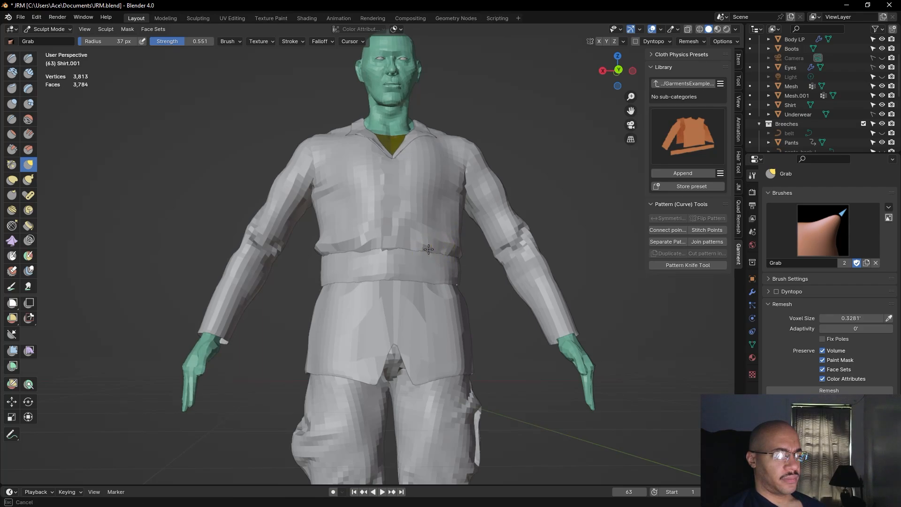
middle_click_drag(425, 275, 444, 226)
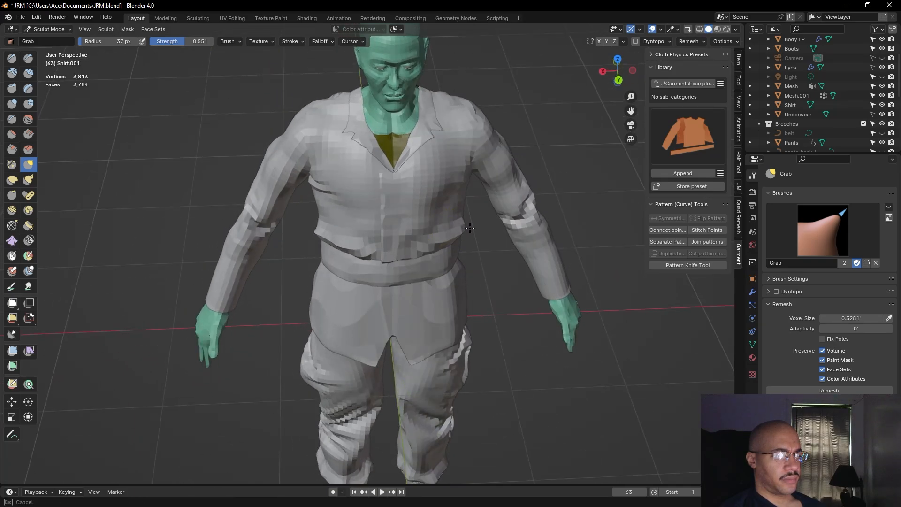
middle_click_drag(475, 264, 431, 259)
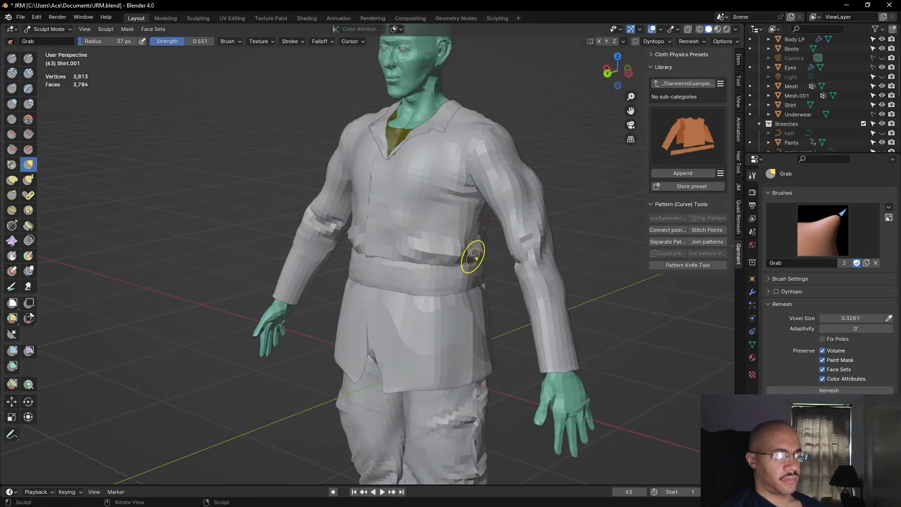
left_click_drag(486, 252, 484, 250)
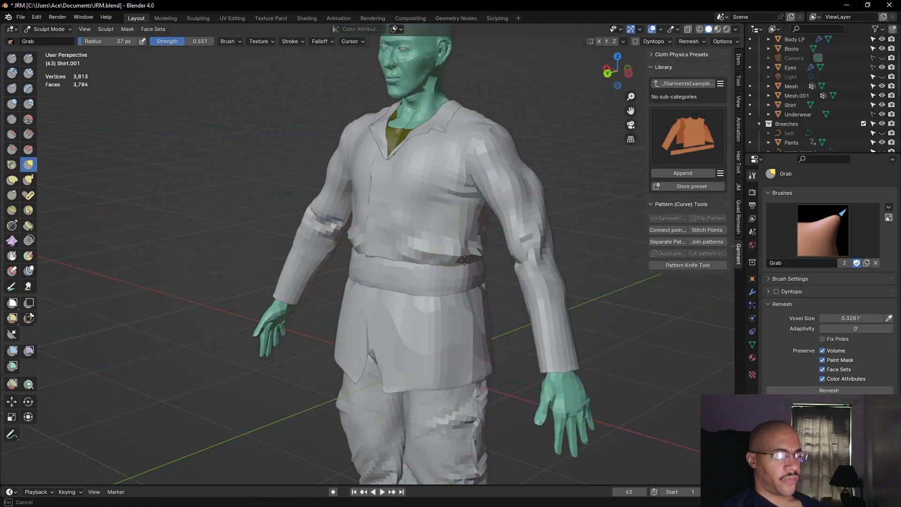
Examine the shirt and waist band fit on the whole character from the back, front and sides
mouse_move(464, 271)
middle_mouse_down()
mouse_move(329, 267)
mouse_move(302, 283)
mouse_move(295, 244)
mouse_move(387, 302)
middle_mouse_up()
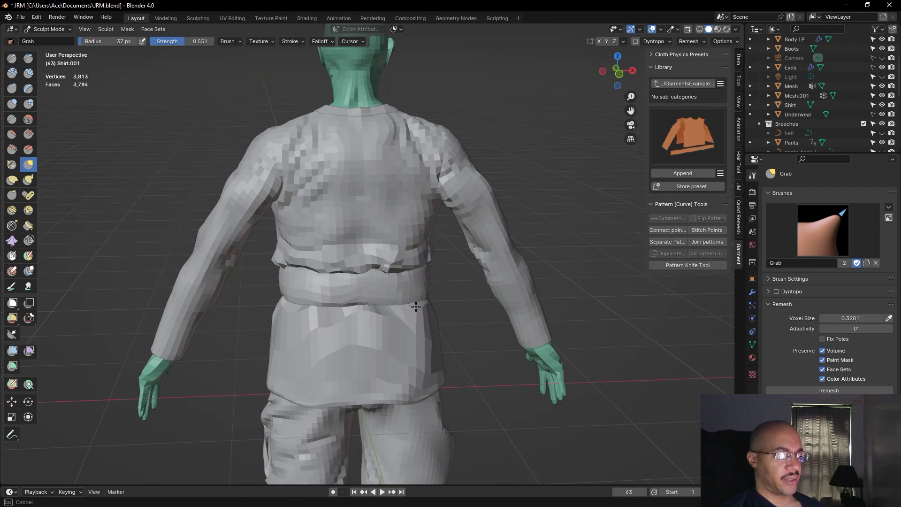
mouse_move(386, 322)
middle_mouse_down()
mouse_move(585, 335)
mouse_move(514, 322)
mouse_move(459, 295)
mouse_move(350, 297)
mouse_move(472, 299)
middle_mouse_up()
scroll(513, 322, "down", 5)
scroll(472, 299, "up", 5)
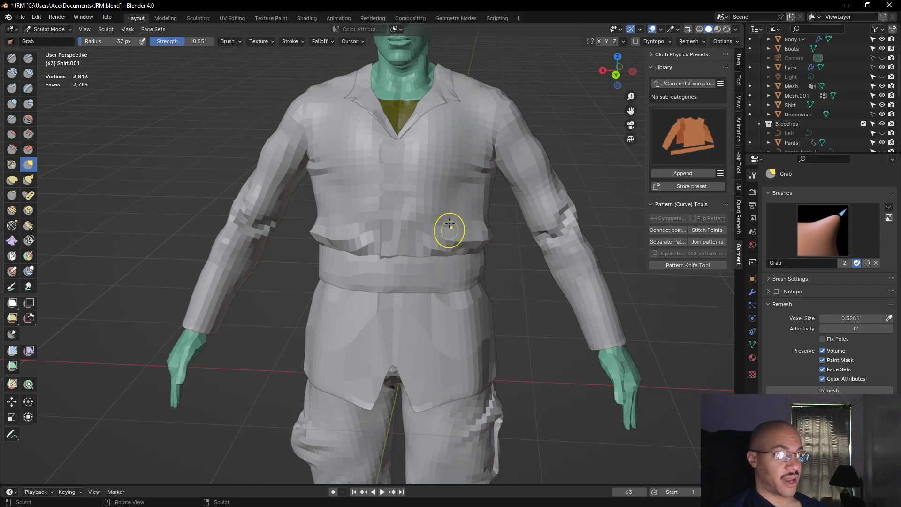
mouse_move(507, 301)
middle_mouse_down()
mouse_move(527, 324)
mouse_move(505, 287)
mouse_move(362, 268)
mouse_move(520, 276)
middle_mouse_up()
scroll(506, 287, "down", 5)
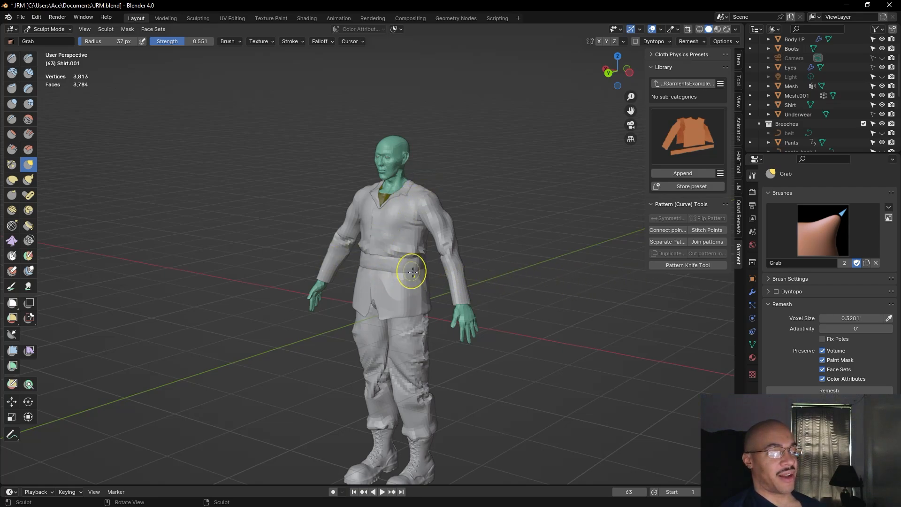
middle_click_drag(445, 312, 489, 313)
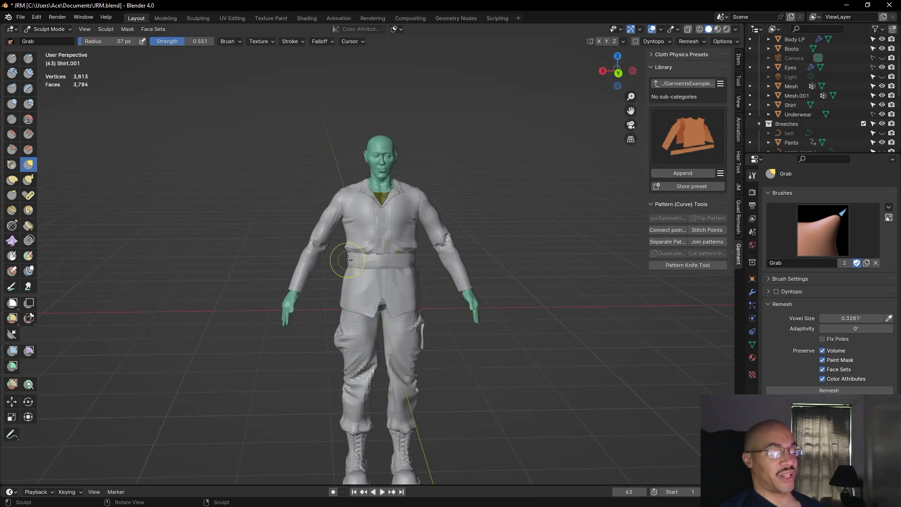
mouse_move(377, 295)
middle_mouse_down()
mouse_move(291, 328)
mouse_move(509, 352)
middle_mouse_up()
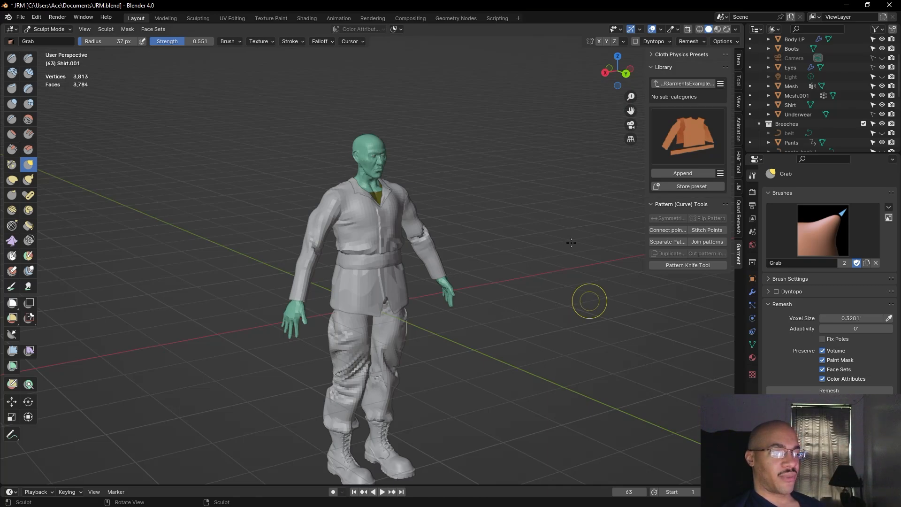
middle_click_drag(573, 299, 371, 223)
middle_click_drag(225, 195, 118, 155)
Save the changes to JRM.blend
left_click(19, 17)
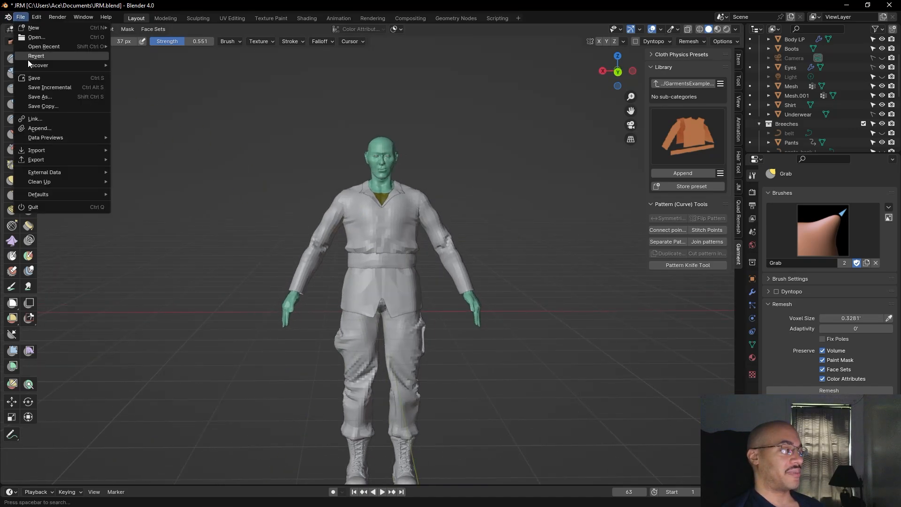
left_click(51, 82)
middle_click_drag(193, 244, 216, 279)
scroll(248, 235, "up", 5)
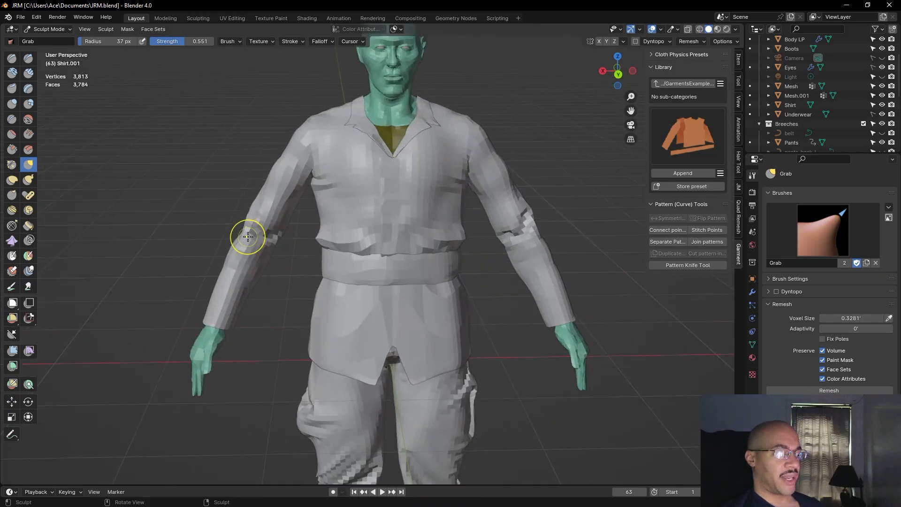
Nudge the shirt's side fold at the back toward the waist band's upper edge with a small Grab stroke
mouse_move(324, 304)
middle_mouse_down()
mouse_move(535, 295)
mouse_move(510, 287)
middle_mouse_up()
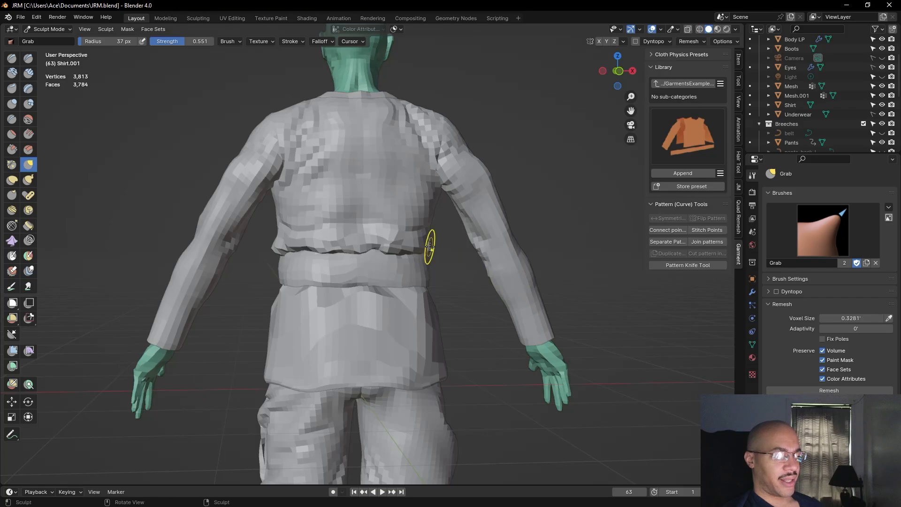
left_click_drag(431, 244, 428, 248)
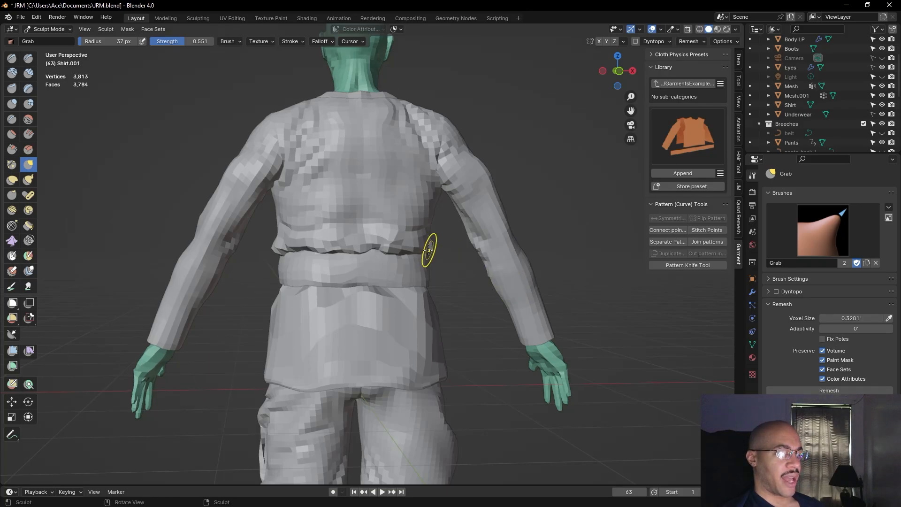
mouse_move(429, 250)
middle_mouse_down()
mouse_move(296, 281)
mouse_move(589, 312)
middle_mouse_up()
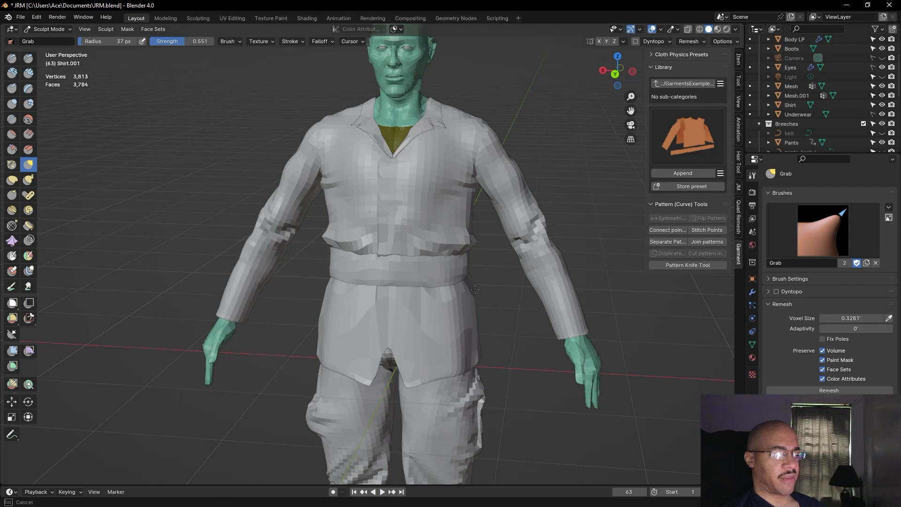
Reshape the lower shirt around the character's right hip, just below the waist band, with a larger Grab brush
middle_click_drag(481, 293, 382, 322)
left_click_drag(316, 289, 304, 283)
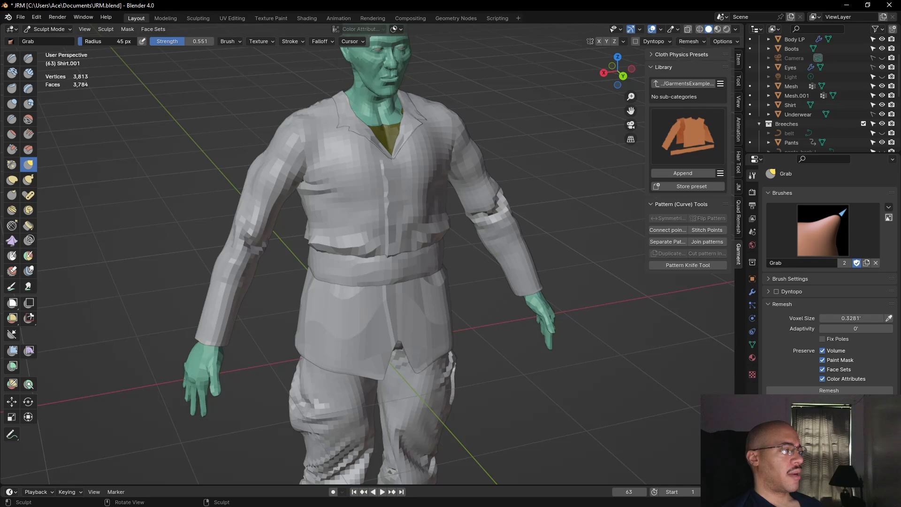
middle_click_drag(232, 267, 322, 268)
left_click_drag(373, 293, 378, 296)
mouse_move(379, 297)
left_mouse_down()
mouse_move(400, 294)
mouse_move(381, 295)
mouse_move(391, 323)
left_mouse_up()
middle_click_drag(387, 338, 366, 312)
left_click_drag(366, 311, 388, 314)
Adjust the lower shirt's front and left side below the waist band using small Grab strokes at 49 px radius
middle_click_drag(387, 313, 458, 362)
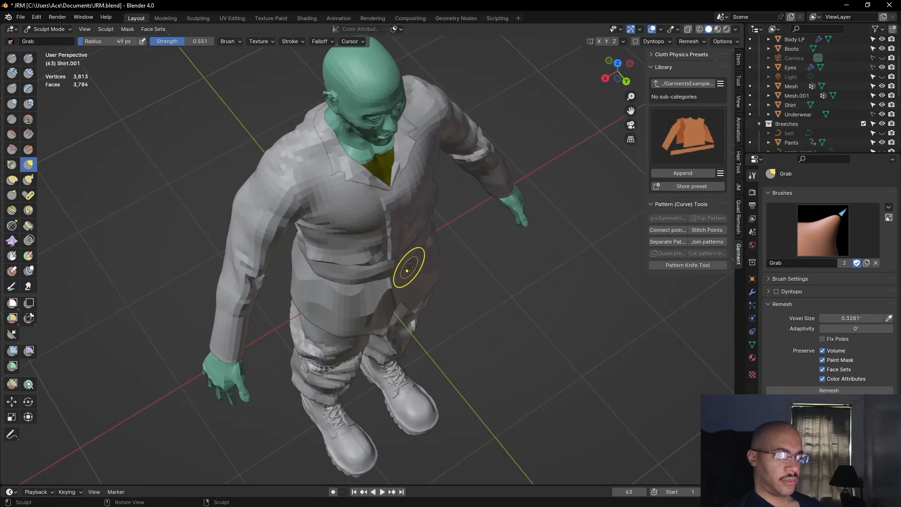
left_click_drag(412, 268, 415, 268)
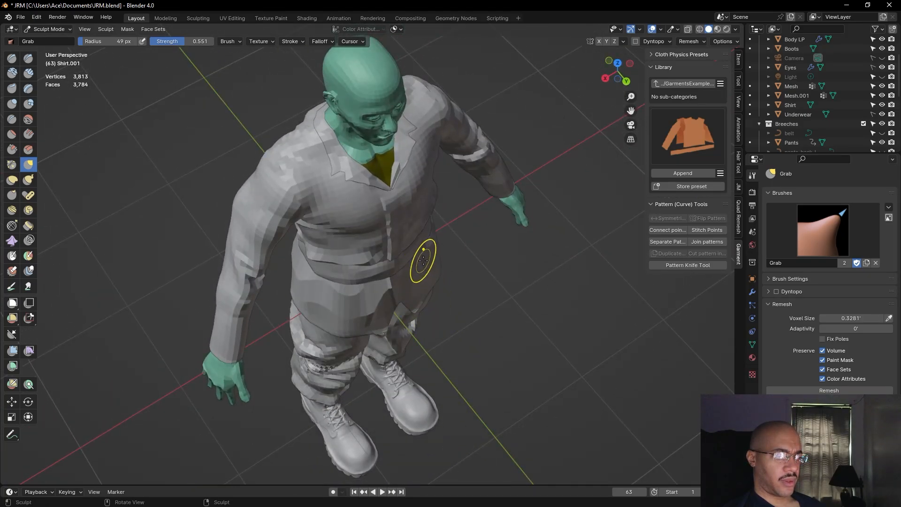
left_click_drag(433, 265, 430, 258)
middle_click_drag(478, 306, 443, 312)
mouse_move(444, 312)
left_mouse_down()
mouse_move(440, 321)
mouse_move(459, 330)
left_mouse_up()
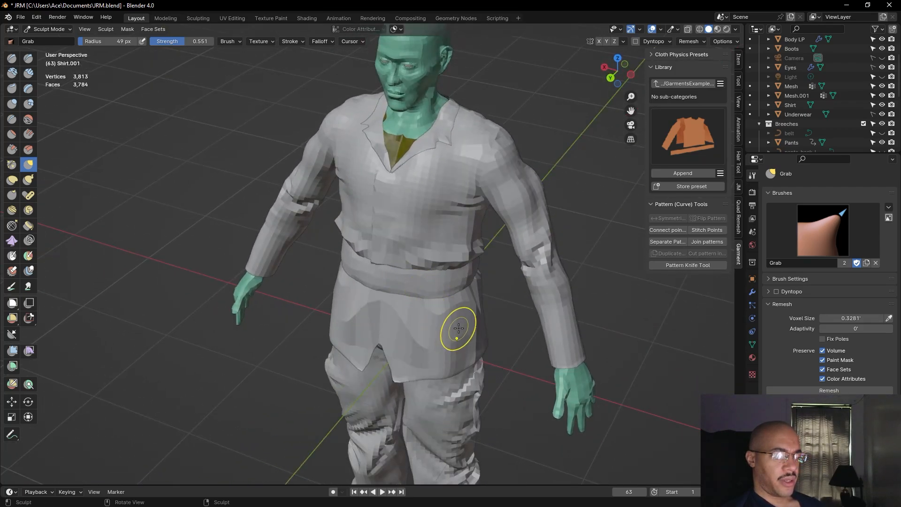
Reshape the back of the lower shirt below the waist band with several short Grab strokes
middle_click_drag(483, 303, 287, 332)
mouse_move(287, 332)
left_mouse_down()
mouse_move(280, 324)
mouse_move(298, 340)
left_mouse_up()
middle_click_drag(298, 340, 300, 378)
left_click_drag(290, 364, 290, 351)
left_click_drag(306, 363, 311, 362)
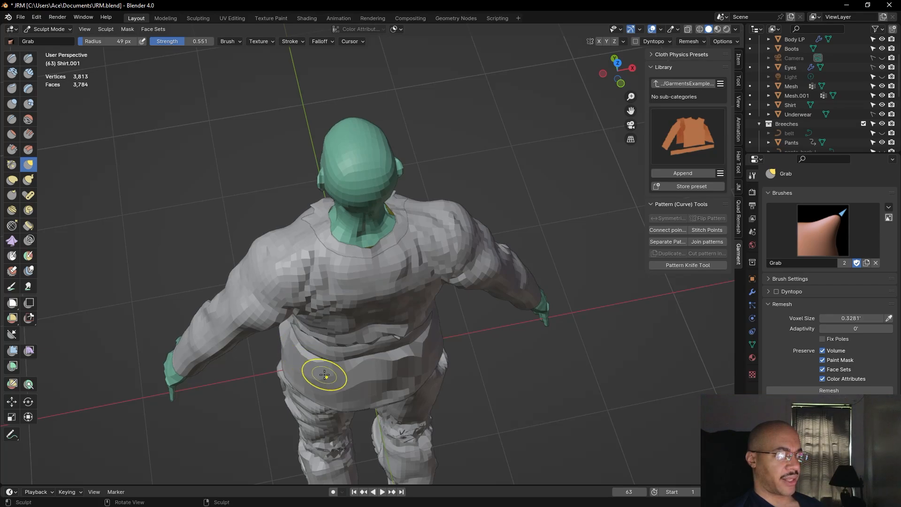
left_click_drag(360, 386, 364, 396)
mouse_move(364, 396)
left_mouse_down()
mouse_move(377, 398)
mouse_move(381, 388)
left_mouse_up()
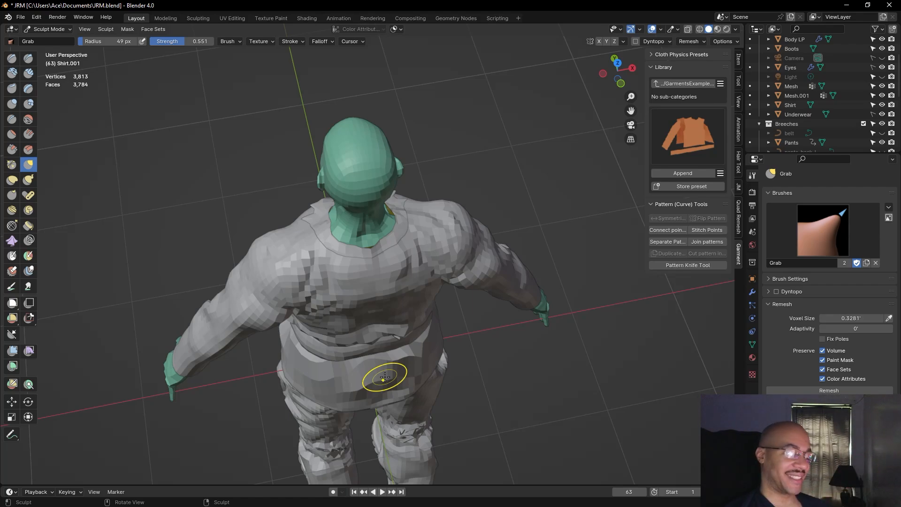
Examine the contour of the lower shirt and waist band from above, behind and the sides
mouse_move(489, 387)
middle_mouse_down()
mouse_move(519, 382)
mouse_move(491, 395)
middle_mouse_up()
middle_click_drag(345, 375, 522, 395)
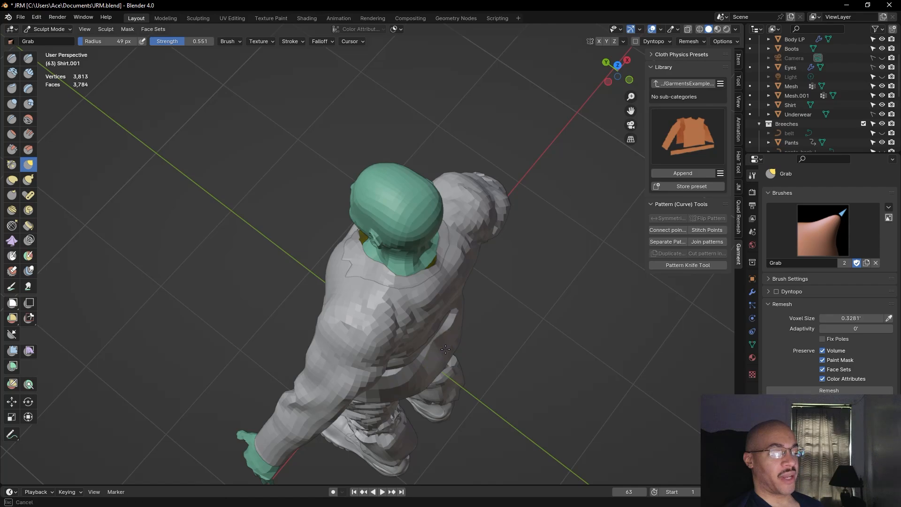
middle_click_drag(520, 372, 438, 322)
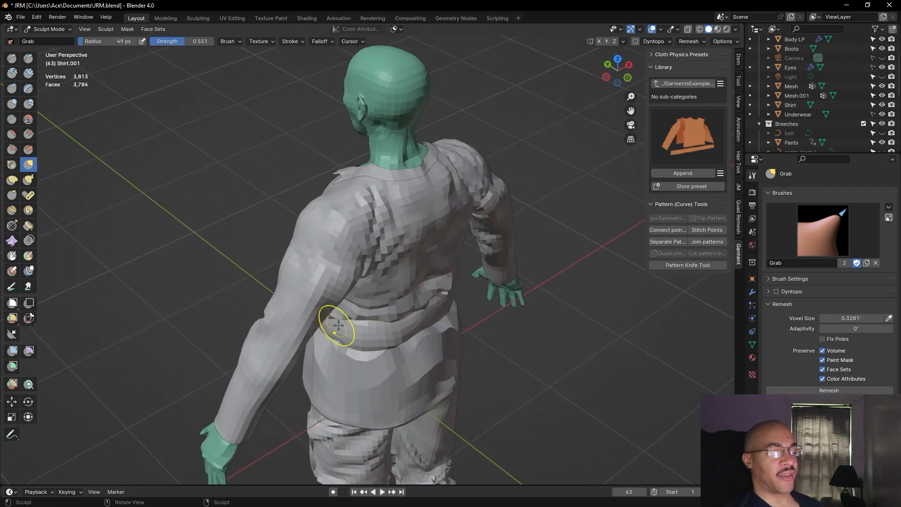
mouse_move(509, 373)
middle_mouse_down()
mouse_move(507, 403)
mouse_move(464, 369)
middle_mouse_up()
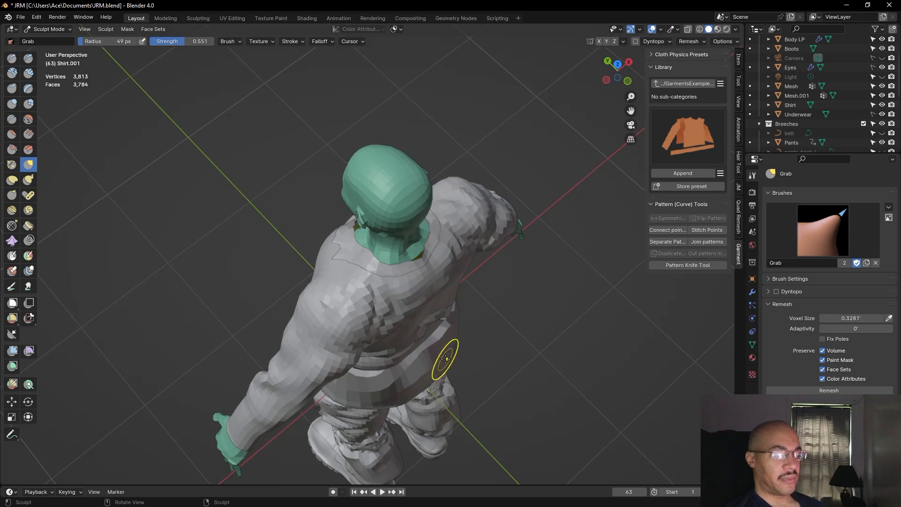
mouse_move(438, 356)
middle_mouse_down()
mouse_move(348, 369)
mouse_move(152, 248)
mouse_move(136, 295)
mouse_move(404, 345)
middle_mouse_up()
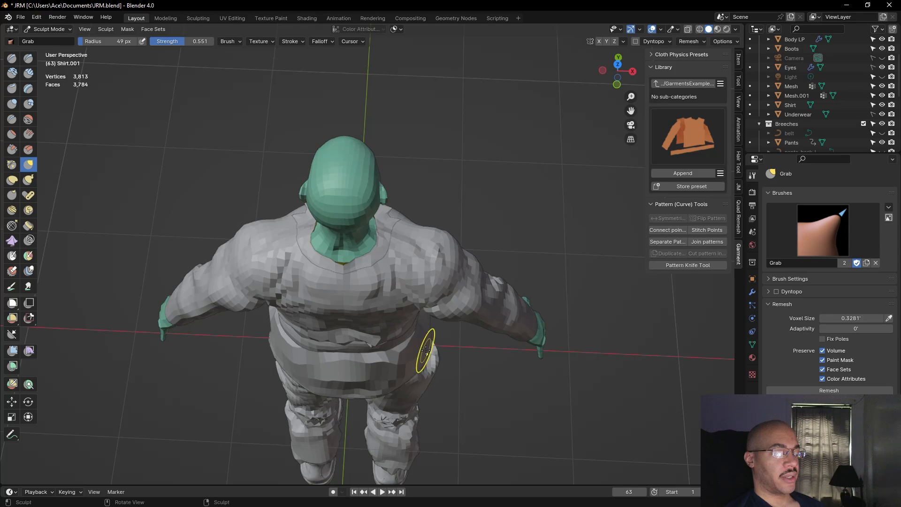
middle_click_drag(428, 350, 264, 340)
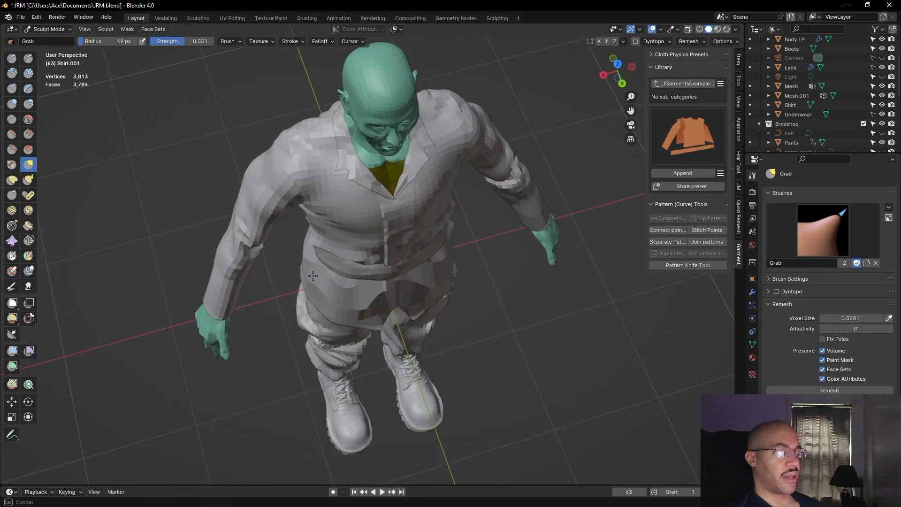
middle_click_drag(312, 335, 263, 343)
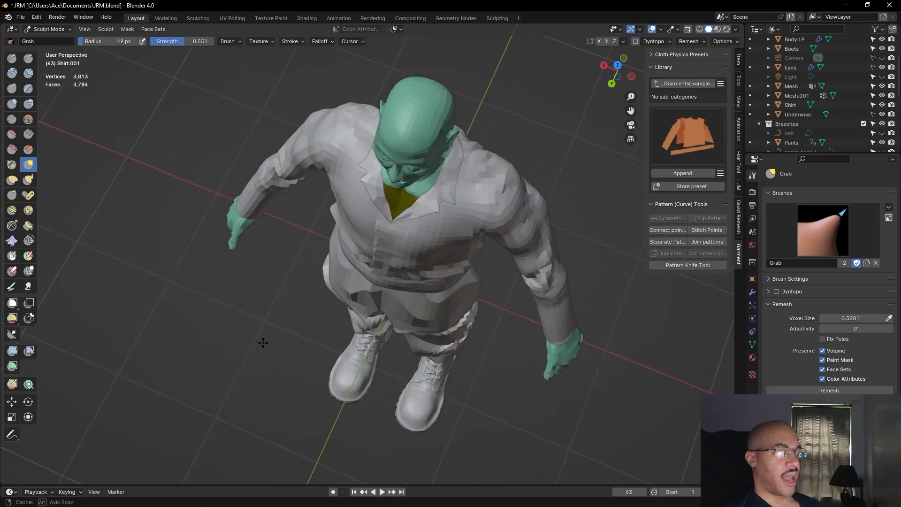
mouse_move(346, 277)
middle_mouse_down()
mouse_move(307, 307)
mouse_move(209, 298)
mouse_move(257, 296)
middle_mouse_up()
Compare the outfit's front silhouette at close and far viewing distances
scroll(281, 315, "down", 7)
scroll(288, 323, "up", 4)
scroll(290, 324, "down", 6)
scroll(290, 326, "up", 6)
scroll(291, 324, "down", 6)
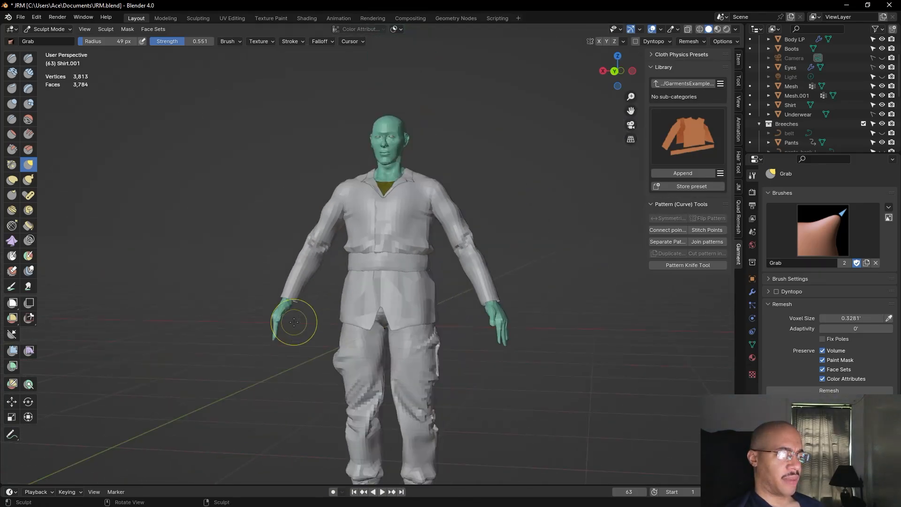
scroll(291, 327, "up", 6)
scroll(291, 330, "down", 7)
scroll(291, 330, "up", 7)
scroll(291, 330, "down", 5)
scroll(292, 333, "up", 6)
Examine the whole outfit's silhouette from below, the sides, behind, above and the front
middle_click_drag(293, 336, 717, 282)
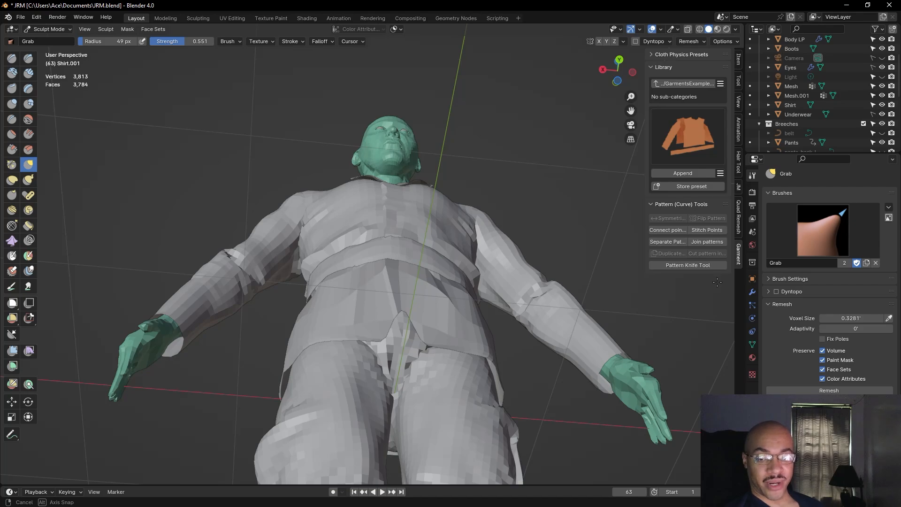
mouse_move(718, 282)
middle_mouse_down()
mouse_move(469, 347)
mouse_move(430, 354)
mouse_move(425, 338)
middle_mouse_up()
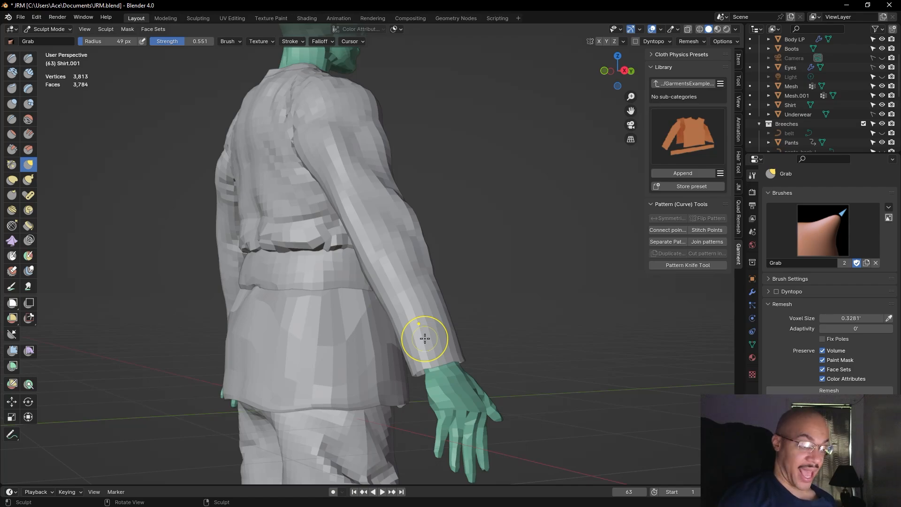
mouse_move(509, 214)
middle_mouse_down()
mouse_move(399, 231)
mouse_move(452, 188)
mouse_move(508, 219)
middle_mouse_up()
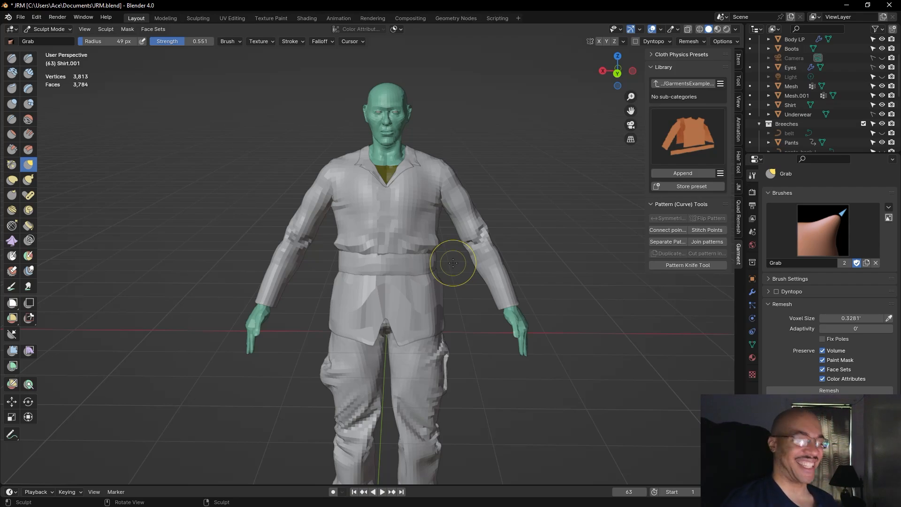
mouse_move(554, 217)
middle_mouse_down()
mouse_move(403, 213)
mouse_move(560, 213)
mouse_move(516, 216)
mouse_move(549, 219)
mouse_move(512, 228)
mouse_move(441, 209)
mouse_move(423, 216)
mouse_move(467, 235)
middle_mouse_up()
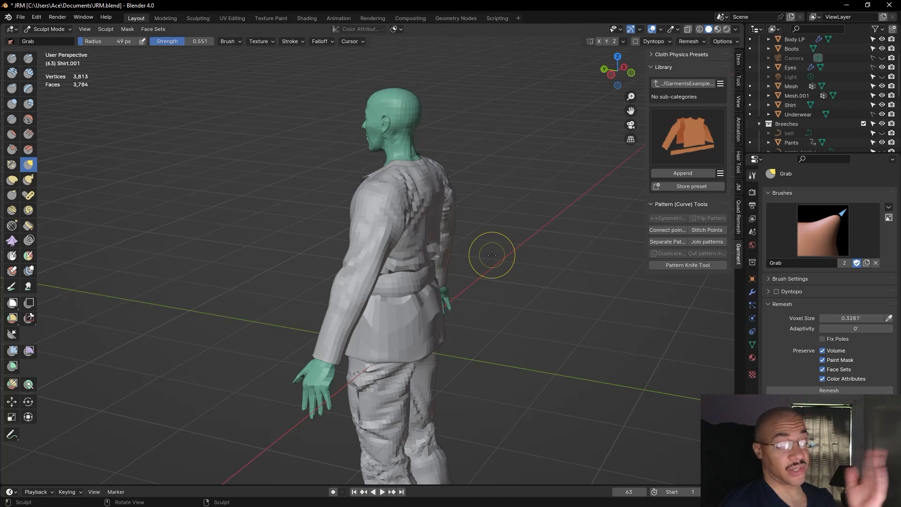
middle_click_drag(512, 268, 644, 272)
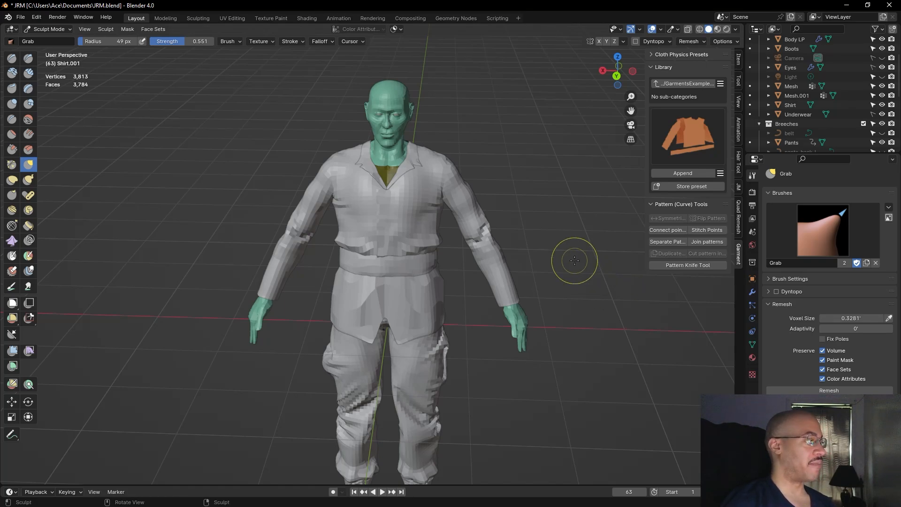
middle_click_drag(565, 258, 538, 231)
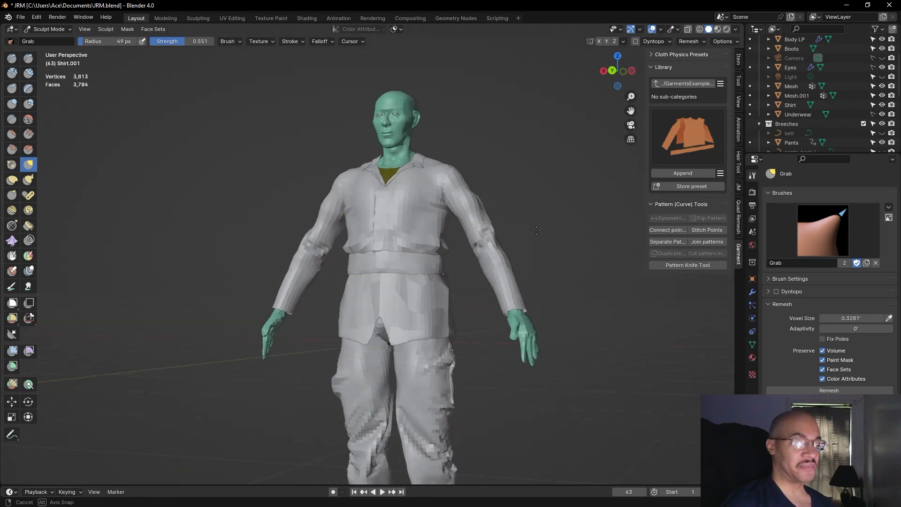
middle_click_drag(474, 231, 518, 301)
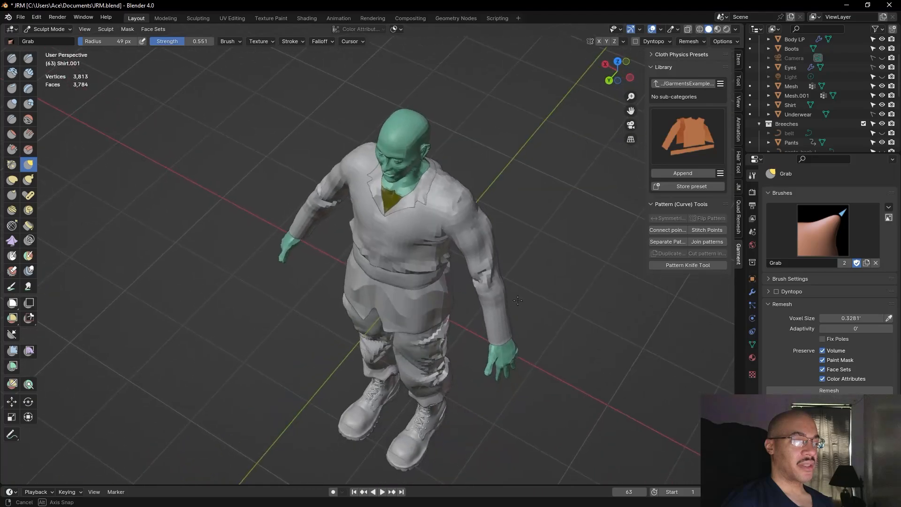
mouse_move(556, 370)
middle_mouse_down()
mouse_move(525, 318)
mouse_move(682, 317)
mouse_move(180, 318)
middle_mouse_up()
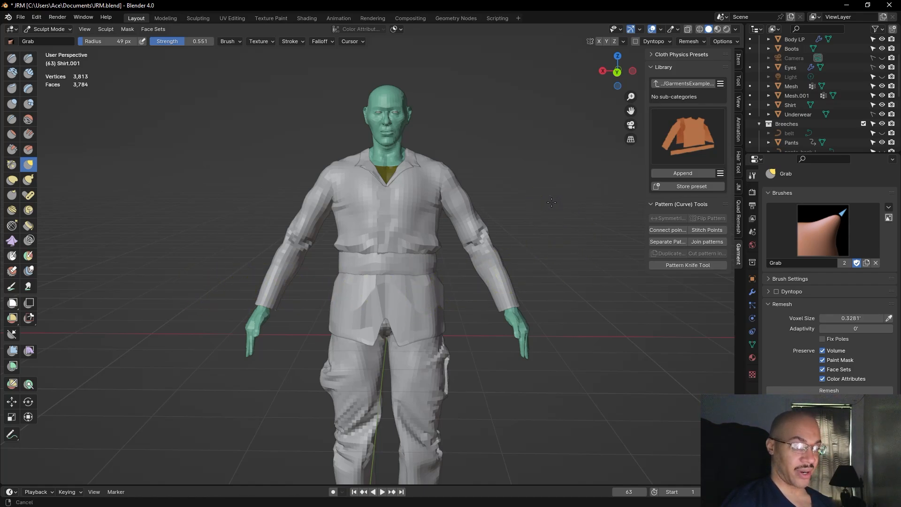
mouse_move(539, 172)
middle_mouse_down()
mouse_move(401, 194)
mouse_move(115, 193)
mouse_move(187, 183)
mouse_move(129, 185)
mouse_move(194, 169)
mouse_move(602, 180)
mouse_move(548, 201)
mouse_move(547, 163)
middle_mouse_up()
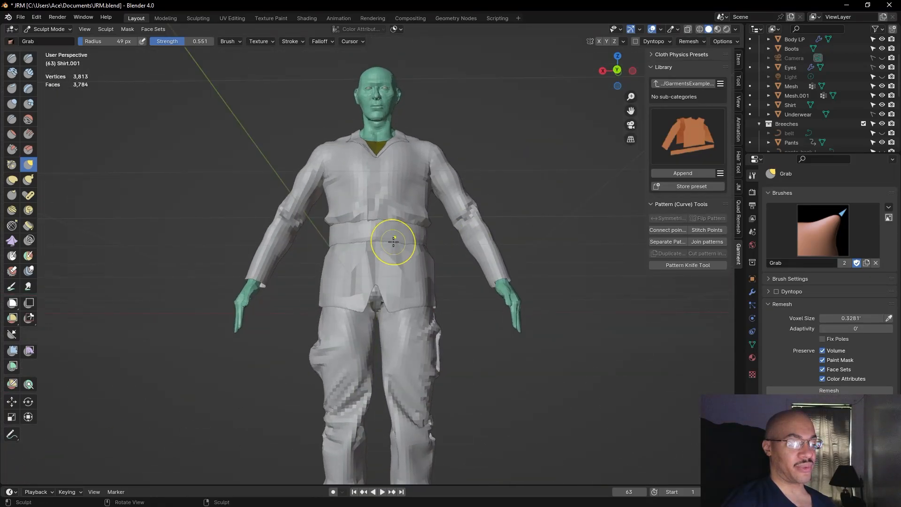
middle_click_drag(446, 257, 438, 325)
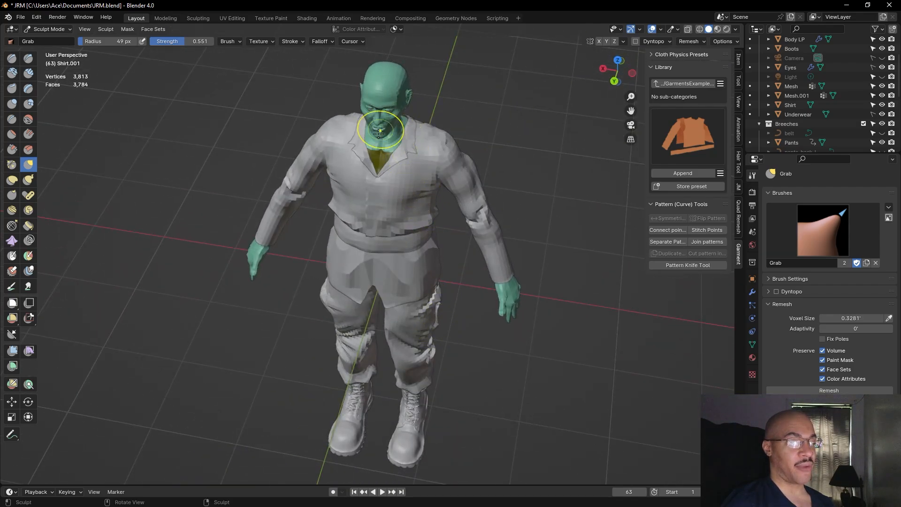
middle_click_drag(311, 283, 303, 266)
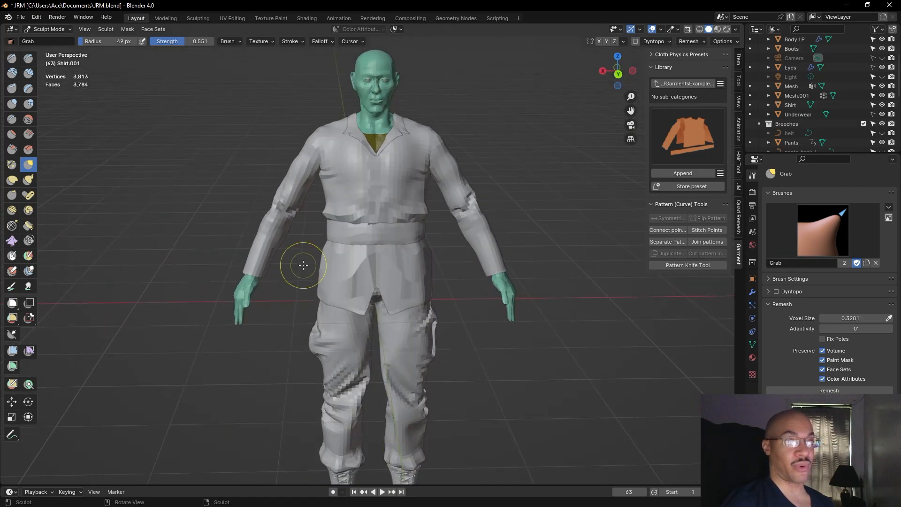
Inspect the pants and boots, and check the waist band and lower shirt closely from front and back
scroll(303, 266, "down", 2)
mouse_move(478, 338)
middle_mouse_down("shift")
mouse_move(454, 300)
mouse_move(422, 315)
mouse_move(451, 324)
mouse_move(435, 334)
mouse_move(443, 298)
mouse_move(404, 384)
mouse_move(408, 374)
mouse_move(415, 387)
middle_mouse_up("shift")
scroll(453, 300, "up", 1)
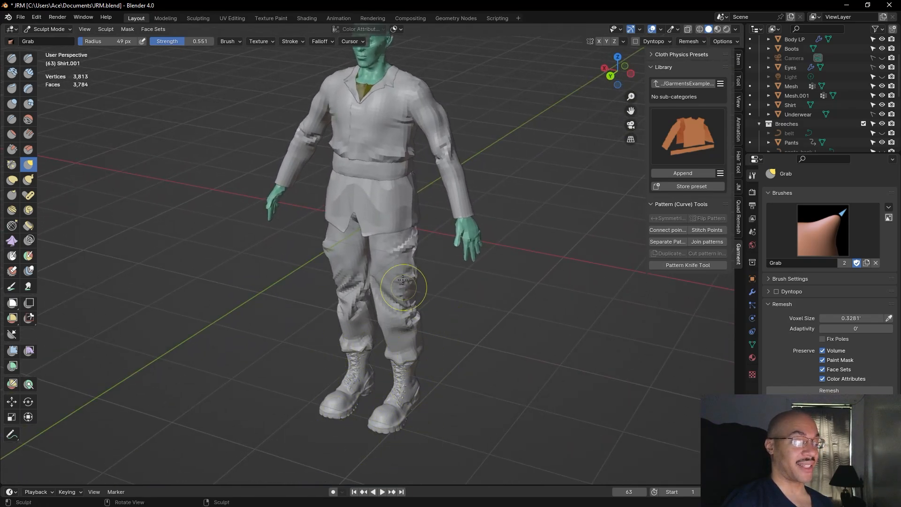
middle_click_drag(443, 302, 339, 484)
scroll(446, 296, "up", 2)
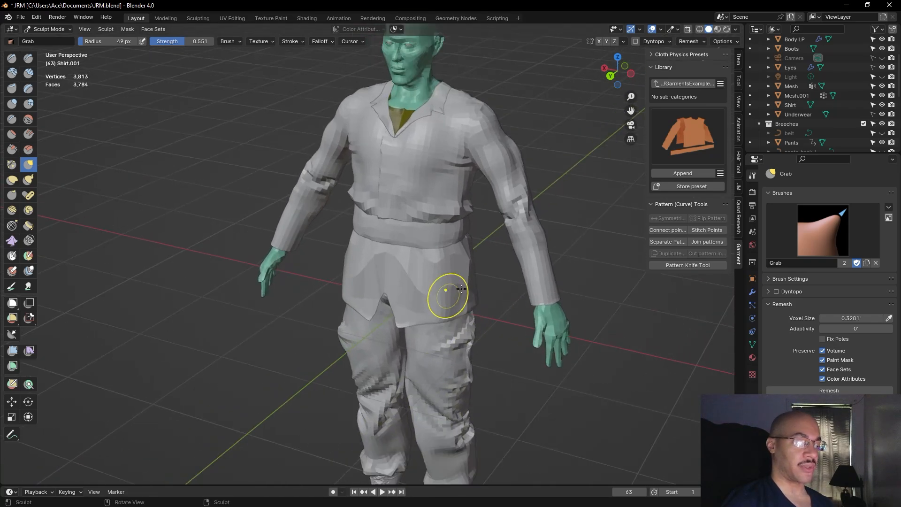
scroll(483, 308, "up", 3)
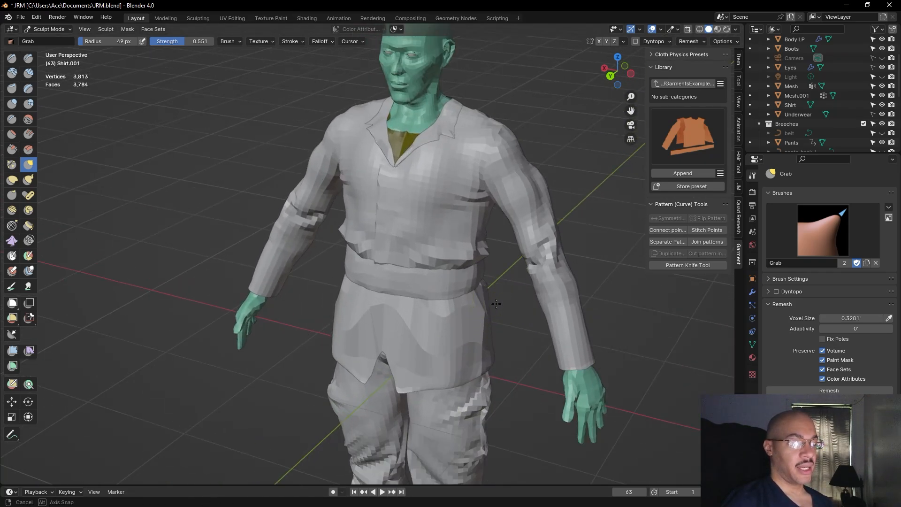
middle_click_drag(488, 301, 495, 282)
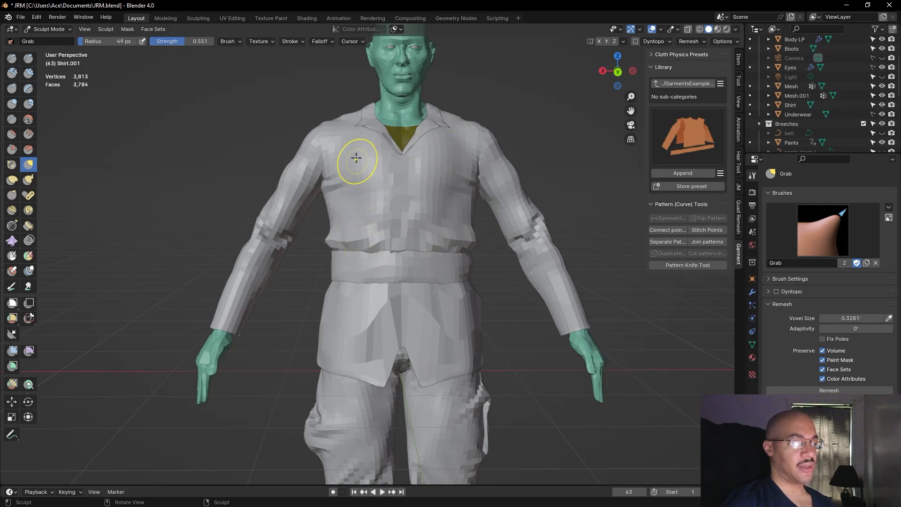
middle_click_drag(201, 115, 406, 115)
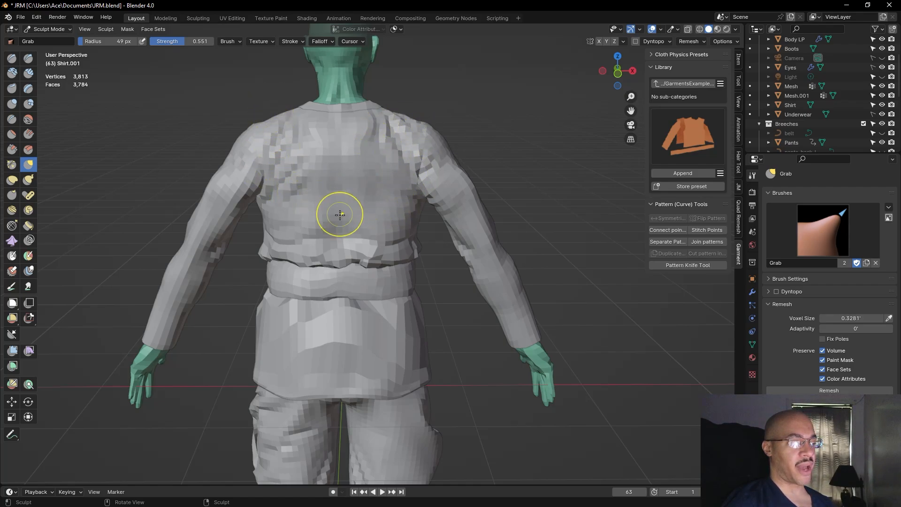
mouse_move(386, 305)
middle_mouse_down()
mouse_move(367, 256)
mouse_move(388, 312)
mouse_move(389, 294)
middle_mouse_up()
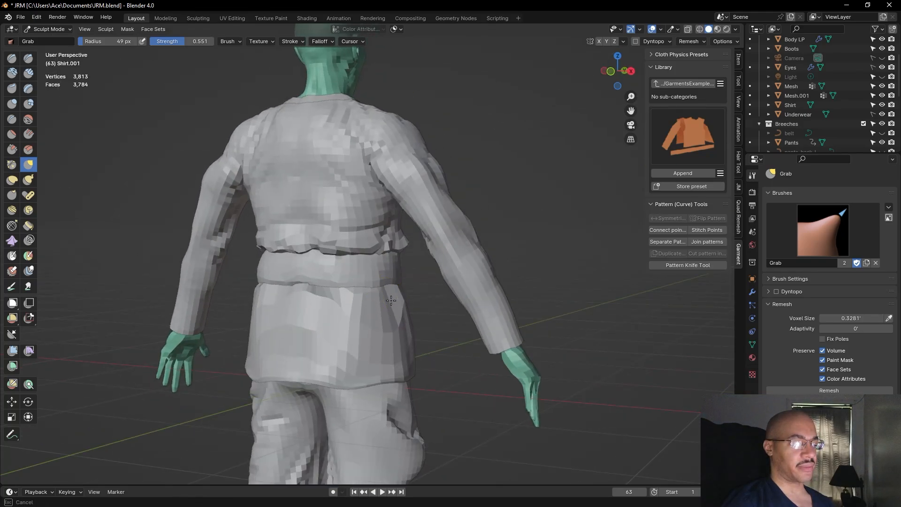
middle_click_drag(332, 318, 302, 315)
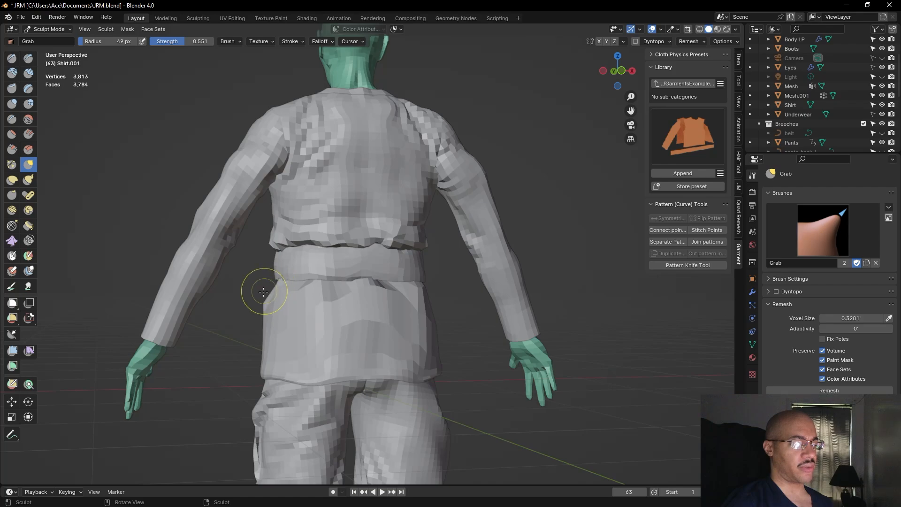
mouse_move(462, 314)
middle_mouse_down()
mouse_move(218, 323)
mouse_move(342, 310)
middle_mouse_up()
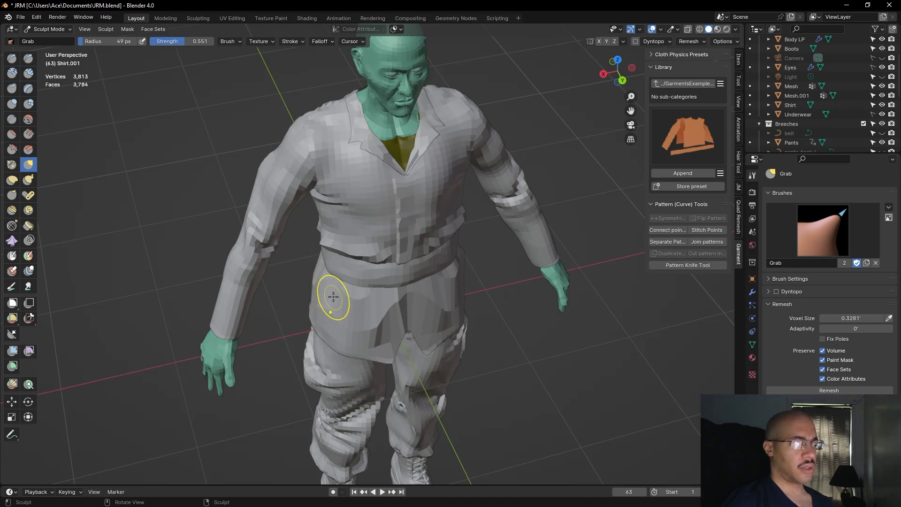
Adjust the front of the lower shirt below the waist band with the Grab brush and save the file
middle_click_drag(321, 290, 404, 294)
left_click_drag(404, 294, 425, 299)
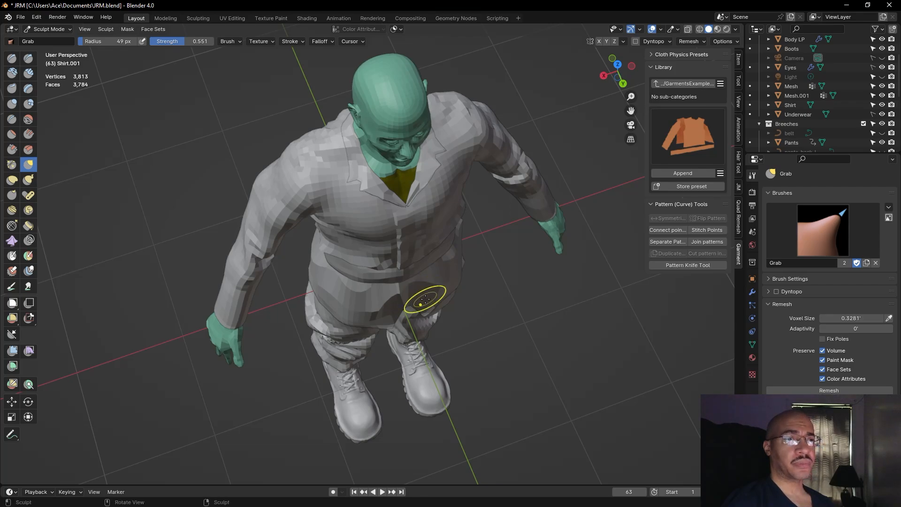
mouse_move(517, 316)
middle_mouse_down()
mouse_move(436, 238)
mouse_move(528, 253)
middle_mouse_up()
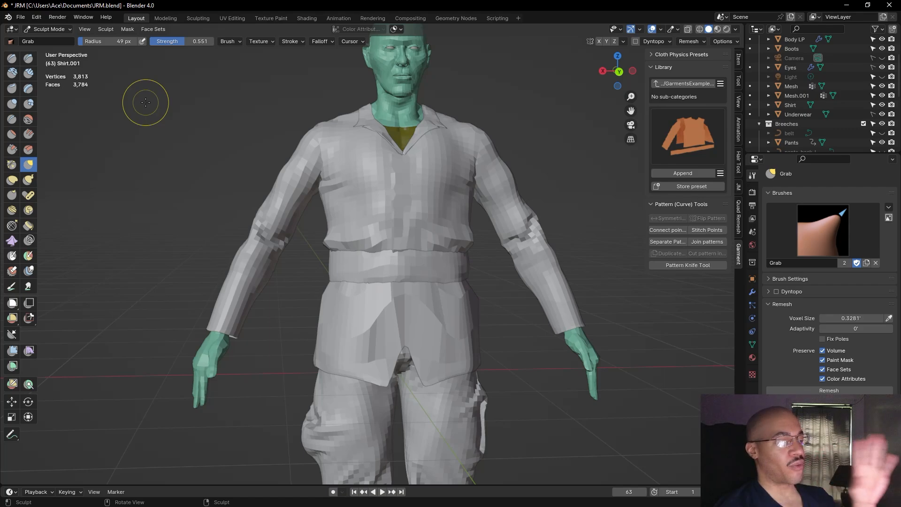
left_click(20, 17)
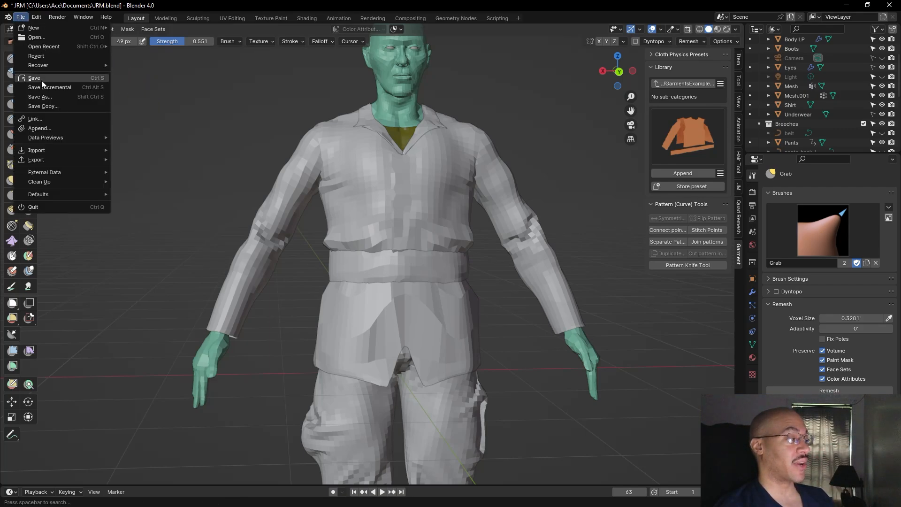
left_click(59, 78)
Examine the shirt, waist band and pants from the front, alternating between both three-quarter angles
middle_click_drag(195, 157, 575, 183)
scroll(548, 155, "down", 1)
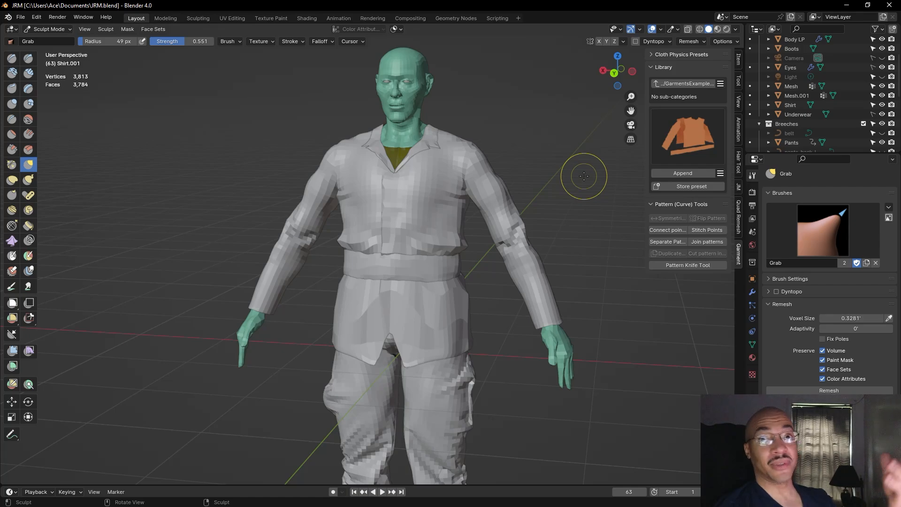
right_click(584, 176)
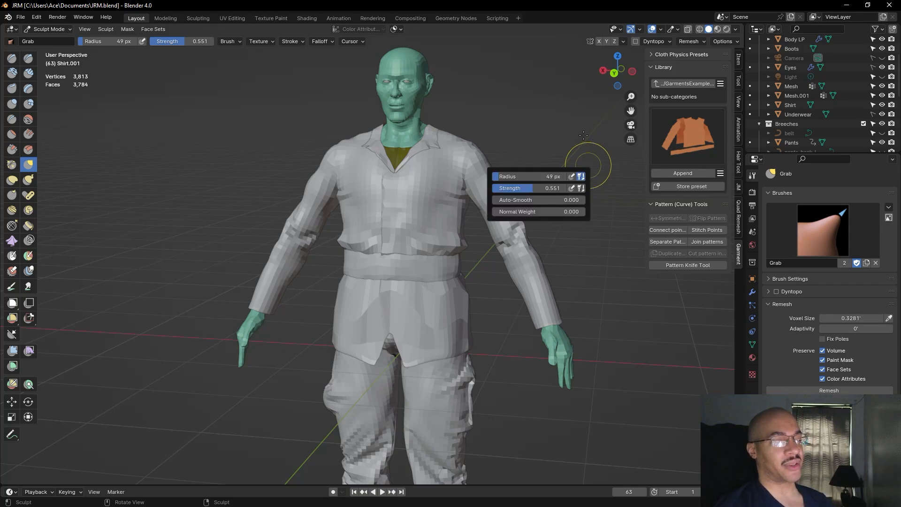
mouse_move(560, 137)
middle_mouse_down()
mouse_move(155, 144)
mouse_move(113, 153)
mouse_move(183, 147)
mouse_move(172, 144)
middle_mouse_up()
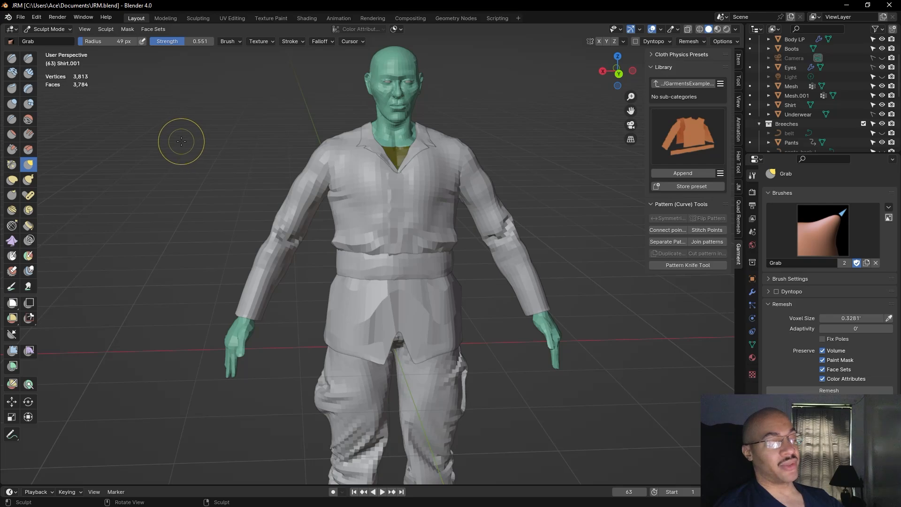
mouse_move(188, 149)
middle_mouse_down()
mouse_move(88, 152)
mouse_move(585, 155)
middle_mouse_up()
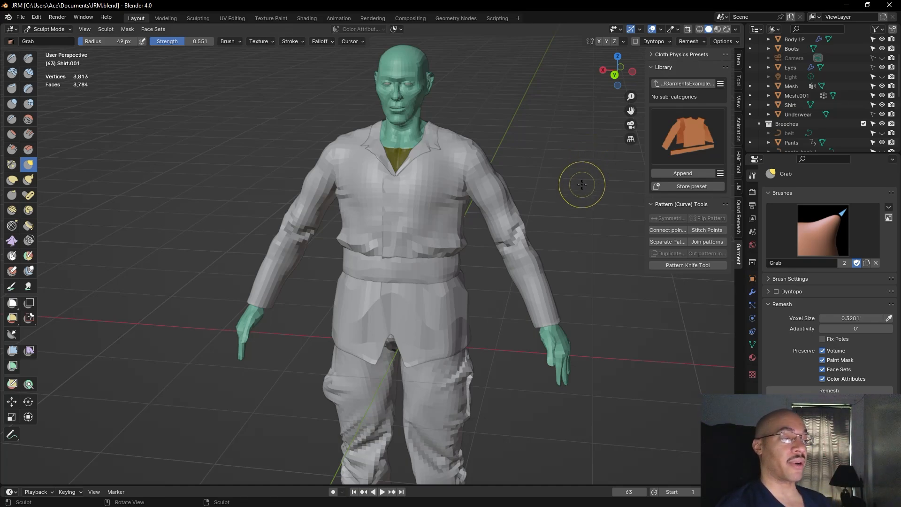
mouse_move(583, 181)
middle_mouse_down()
mouse_move(500, 163)
mouse_move(605, 171)
mouse_move(374, 153)
mouse_move(201, 158)
mouse_move(188, 179)
middle_mouse_up()
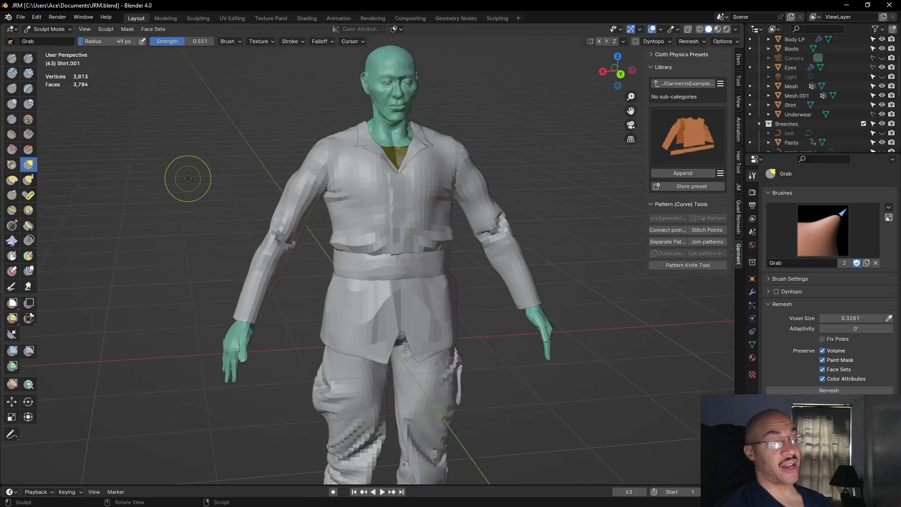
mouse_move(188, 178)
middle_mouse_down()
mouse_move(110, 175)
mouse_move(172, 169)
middle_mouse_up()
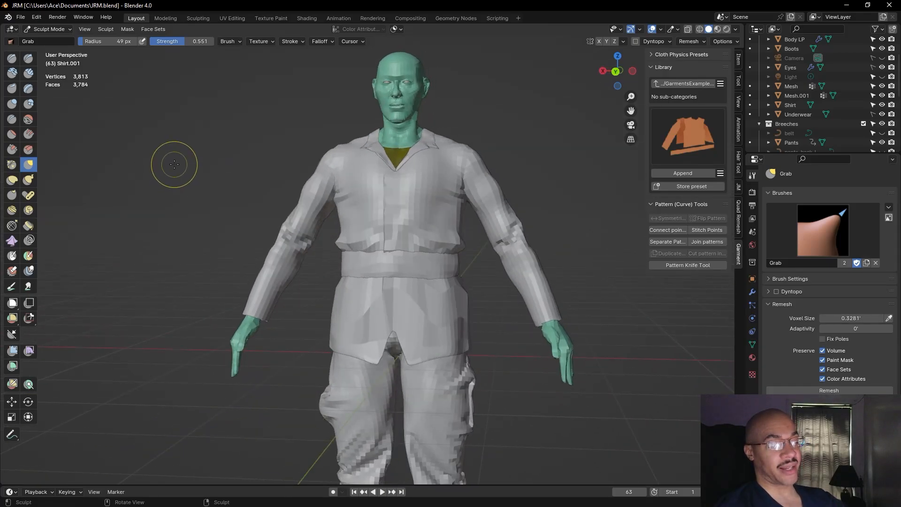
mouse_move(176, 207)
middle_mouse_down()
mouse_move(431, 204)
mouse_move(382, 215)
mouse_move(177, 211)
middle_mouse_up()
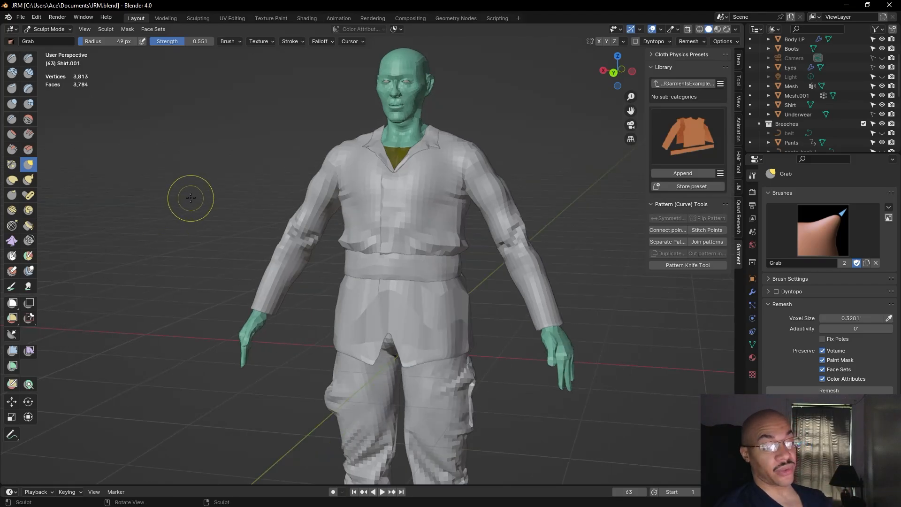
middle_click_drag(187, 221, 195, 217)
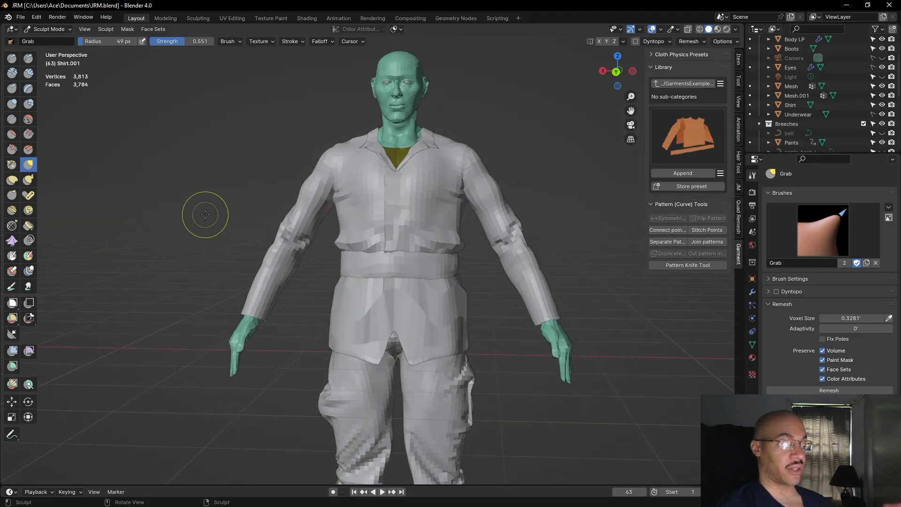
Reshape the side of the lower shirt just below the waist band with the Grab brush
mouse_move(471, 278)
middle_mouse_down()
mouse_move(488, 280)
mouse_move(483, 298)
middle_mouse_up()
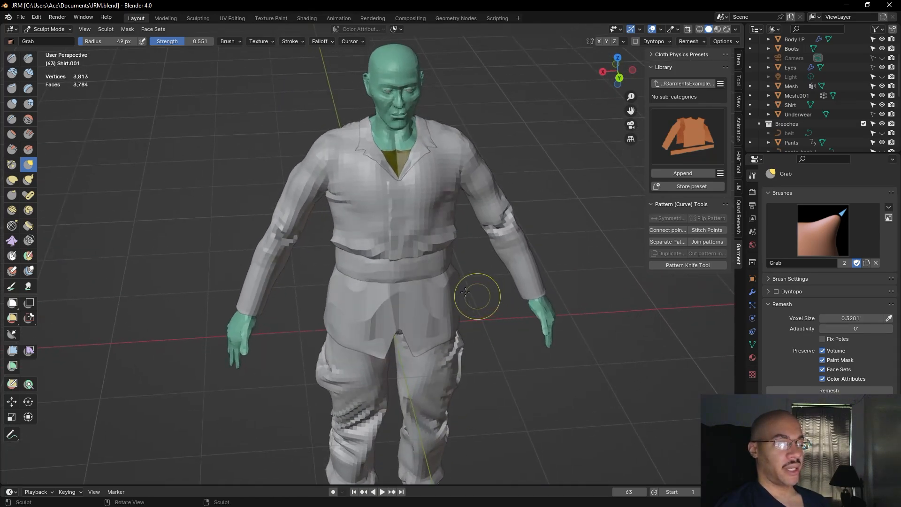
left_click_drag(453, 281, 455, 298)
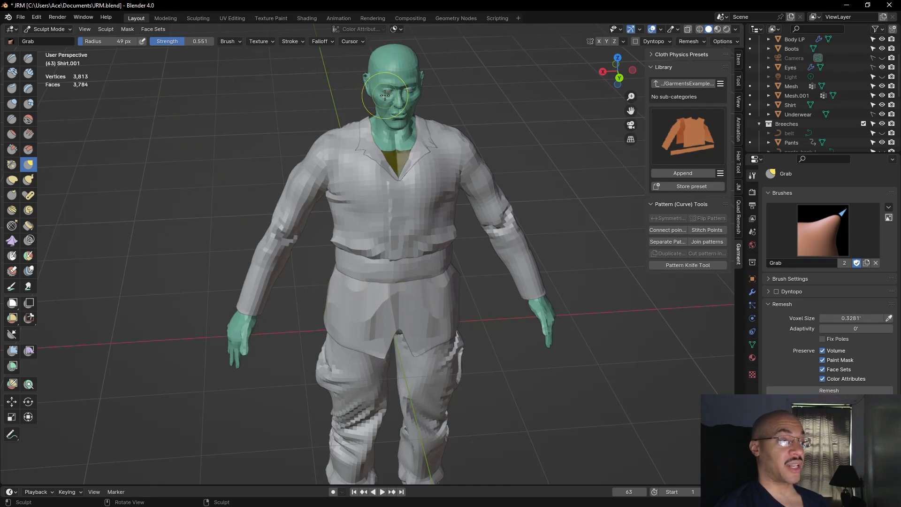
middle_click_drag(399, 141, 157, 133)
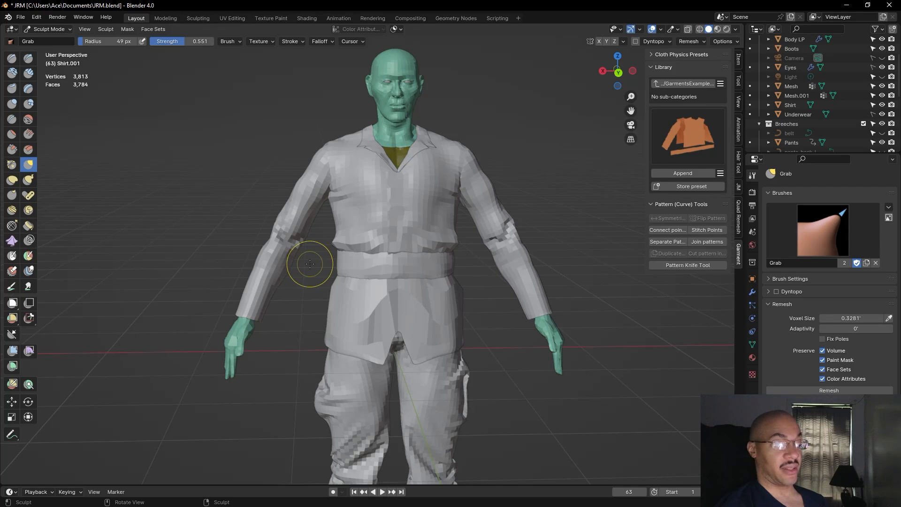
middle_click_drag(235, 232, 335, 246)
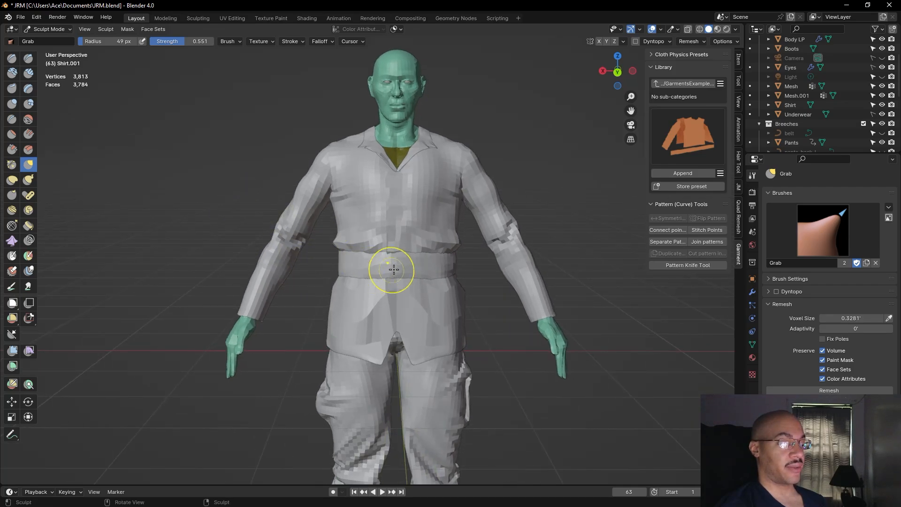
Inspect the whole outfit from a raised side angle and from the front at varying distances
middle_click_drag(467, 261, 429, 288)
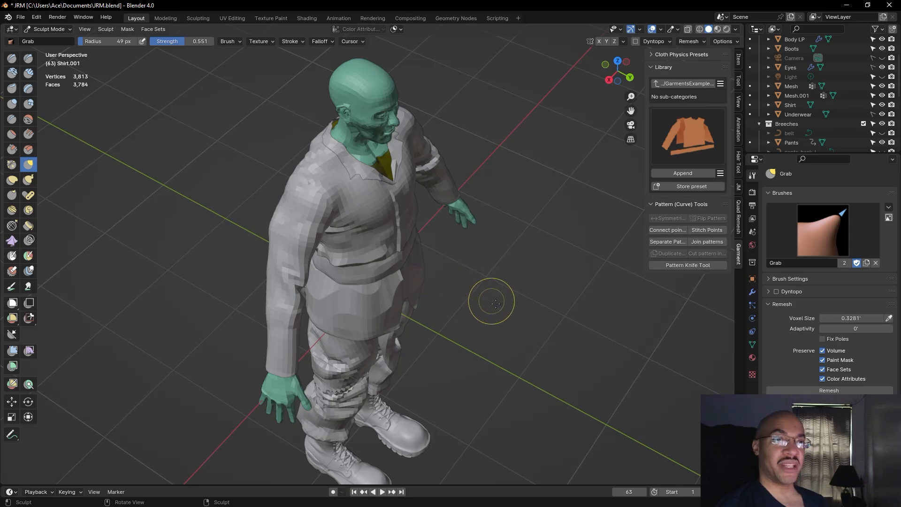
middle_click_drag(506, 316, 513, 312)
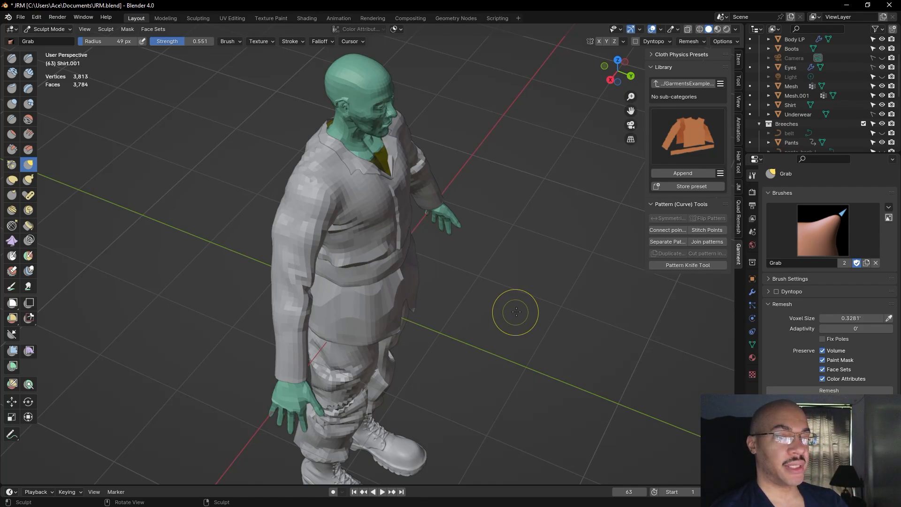
middle_click_drag(531, 281, 431, 257)
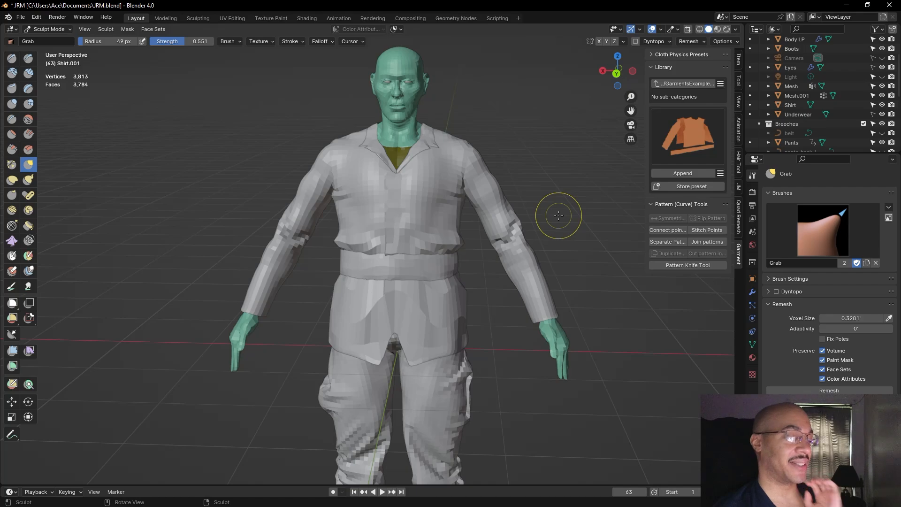
mouse_move(529, 155)
middle_mouse_down()
mouse_move(553, 196)
mouse_move(582, 194)
mouse_move(557, 235)
mouse_move(539, 217)
middle_mouse_up()
scroll(553, 196, "down", 3)
scroll(563, 205, "up", 4)
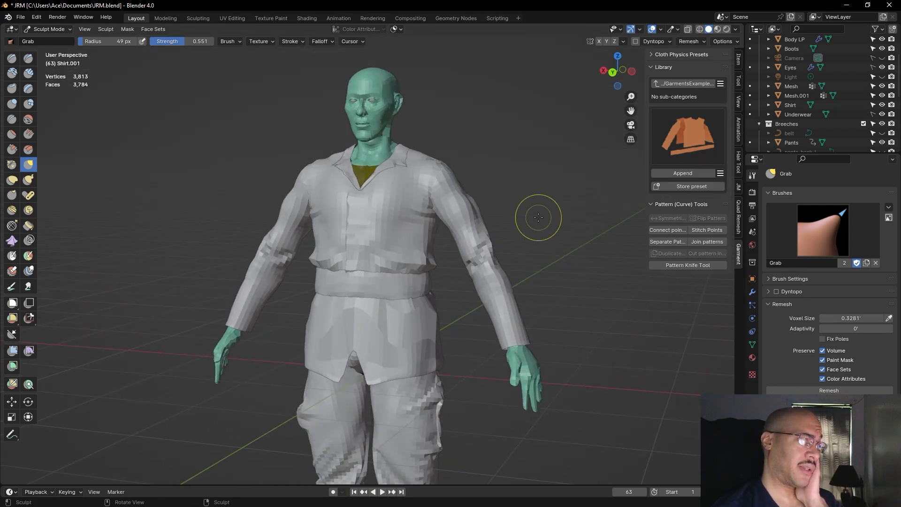
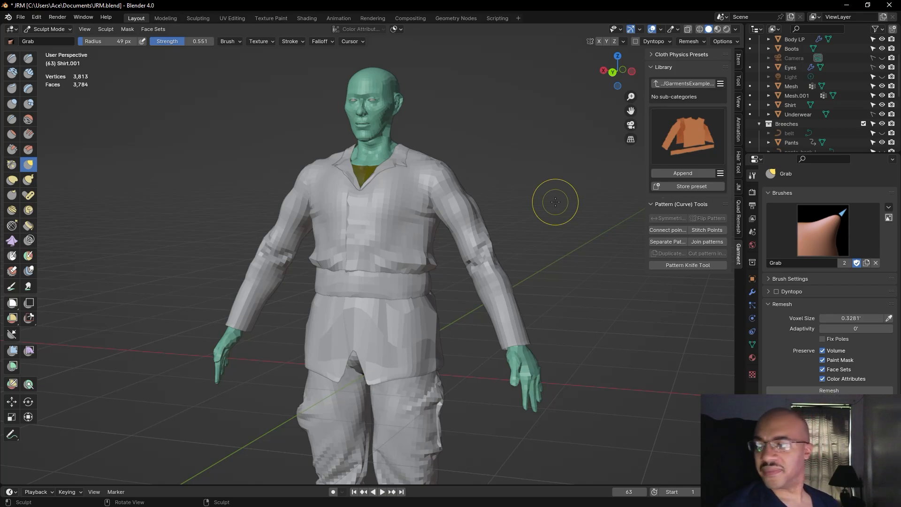
Inspect the character's shirt, including its collar, sleeves, waistband and lower hem, from the front, back, sides and above
mouse_move(559, 247)
middle_mouse_down()
mouse_move(639, 242)
mouse_move(451, 241)
mouse_move(523, 236)
mouse_move(574, 245)
mouse_move(422, 249)
mouse_move(522, 266)
middle_mouse_up()
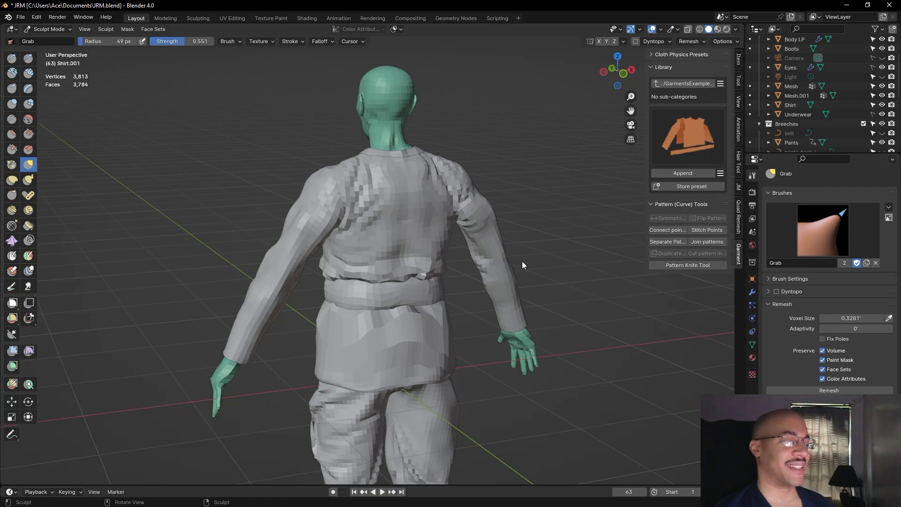
mouse_move(547, 221)
middle_mouse_down()
mouse_move(408, 197)
mouse_move(298, 197)
mouse_move(411, 231)
mouse_move(640, 220)
mouse_move(141, 202)
mouse_move(117, 305)
mouse_move(60, 249)
mouse_move(85, 214)
middle_mouse_up()
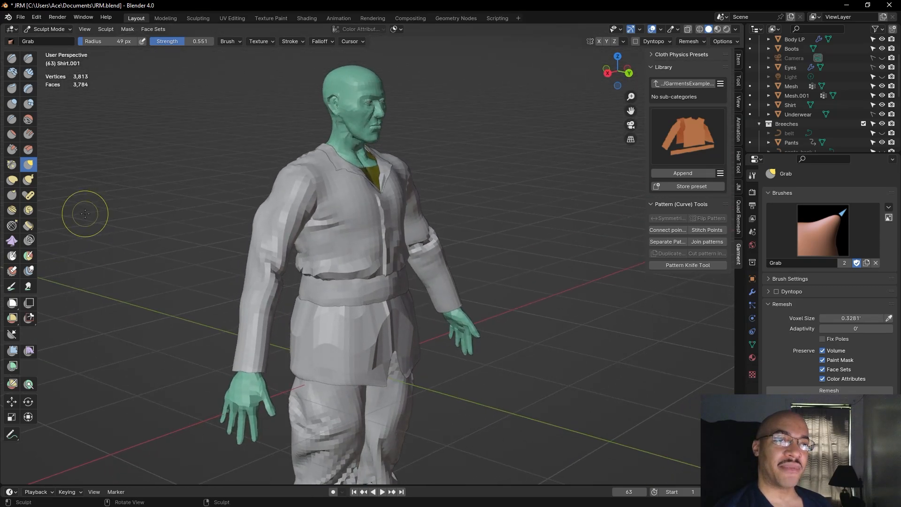
mouse_move(155, 193)
middle_mouse_down()
mouse_move(93, 167)
mouse_move(328, 177)
mouse_move(321, 161)
mouse_move(109, 196)
mouse_move(295, 206)
mouse_move(268, 195)
mouse_move(187, 204)
mouse_move(203, 187)
mouse_move(403, 216)
mouse_move(434, 277)
mouse_move(450, 287)
mouse_move(441, 288)
middle_mouse_up()
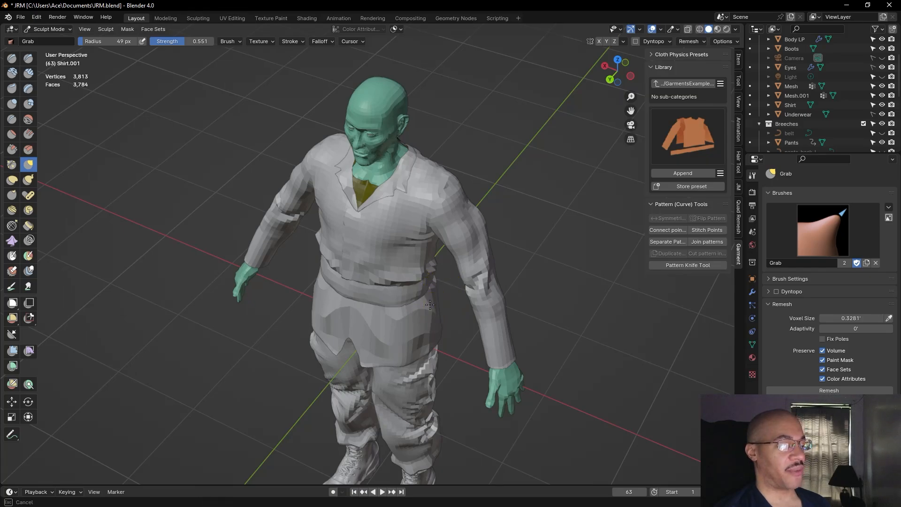
middle_click_drag(436, 327, 441, 292)
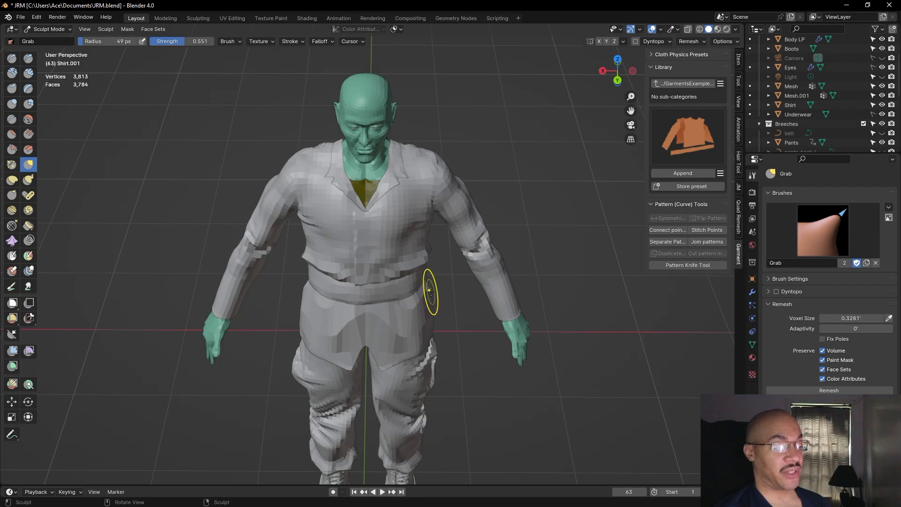
middle_click_drag(430, 291, 423, 321)
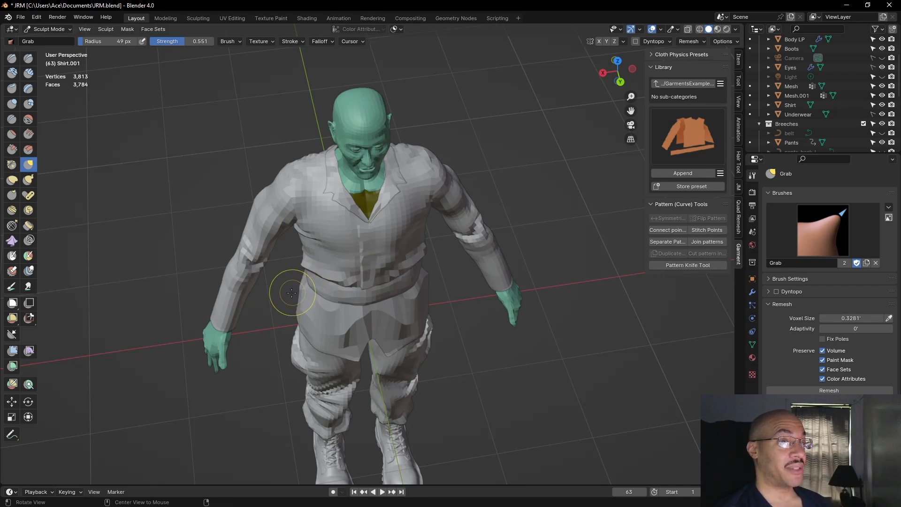
mouse_move(173, 292)
middle_mouse_down()
mouse_move(284, 277)
mouse_move(373, 252)
middle_mouse_up()
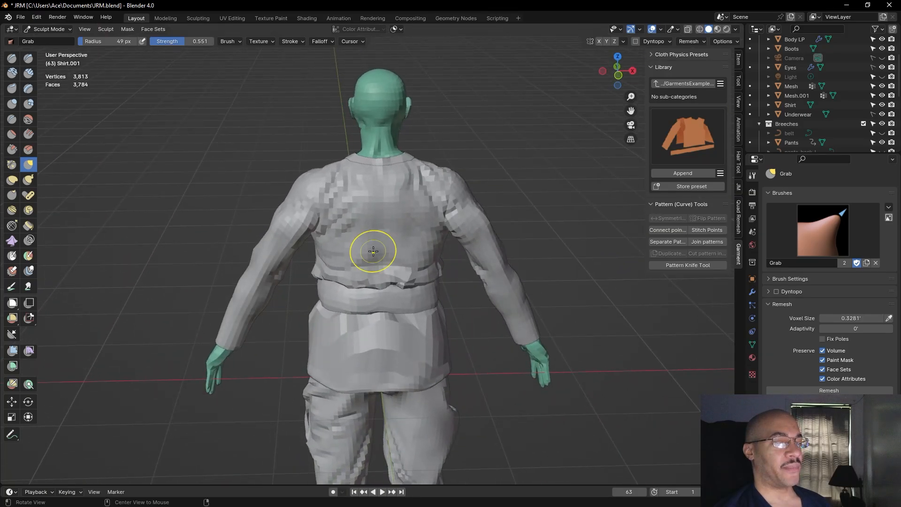
middle_click_drag(553, 187, 513, 183)
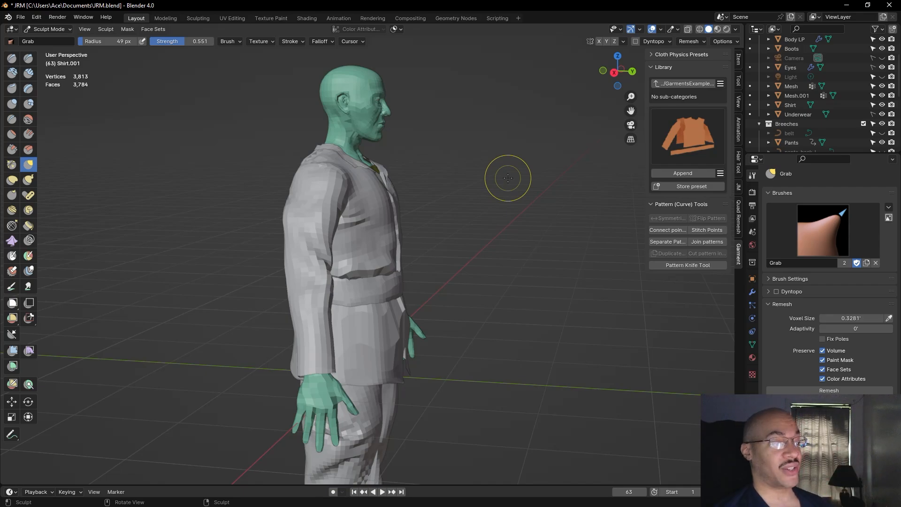
mouse_move(508, 178)
middle_mouse_down()
mouse_move(418, 192)
mouse_move(459, 197)
middle_mouse_up()
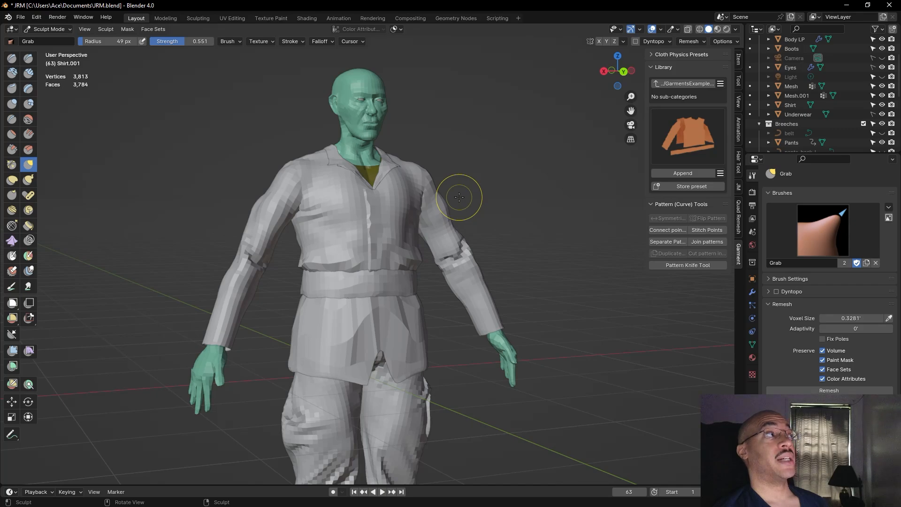
mouse_move(498, 197)
middle_mouse_down()
mouse_move(399, 200)
mouse_move(483, 185)
middle_mouse_up()
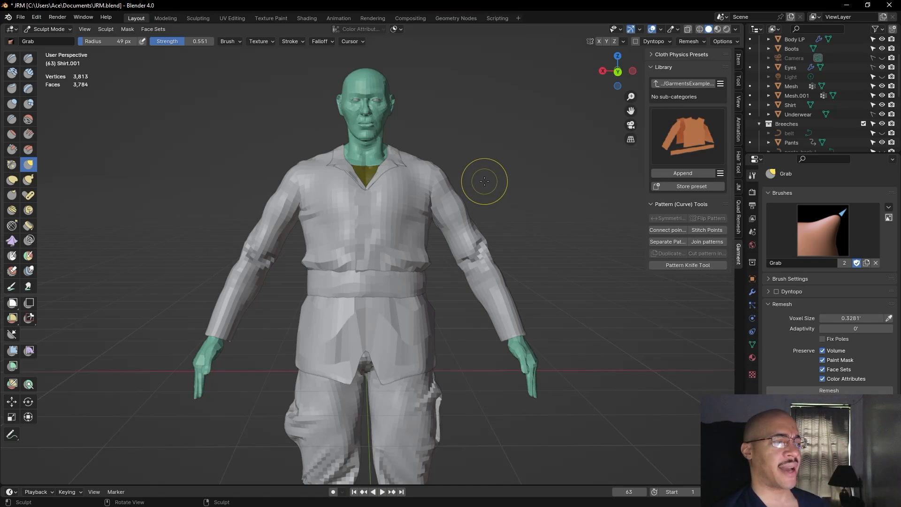
mouse_move(485, 181)
middle_mouse_down()
mouse_move(276, 171)
mouse_move(291, 193)
mouse_move(293, 148)
mouse_move(489, 161)
mouse_move(525, 174)
mouse_move(540, 194)
mouse_move(498, 196)
mouse_move(528, 199)
mouse_move(509, 197)
mouse_move(519, 186)
mouse_move(544, 55)
mouse_move(526, 124)
mouse_move(559, 174)
mouse_move(587, 179)
mouse_move(518, 188)
mouse_move(545, 185)
middle_mouse_up()
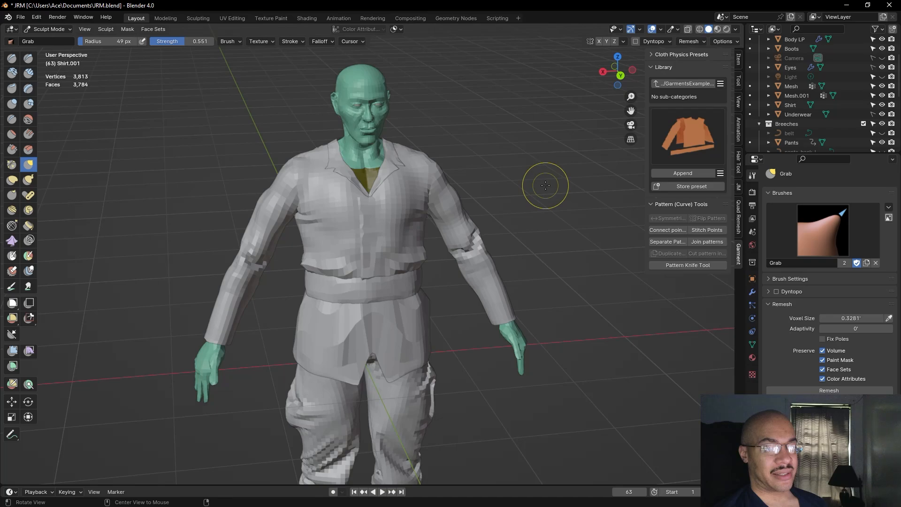
mouse_move(546, 185)
middle_mouse_down()
mouse_move(540, 228)
mouse_move(555, 236)
mouse_move(573, 221)
mouse_move(421, 157)
mouse_move(563, 223)
mouse_move(547, 241)
middle_mouse_up()
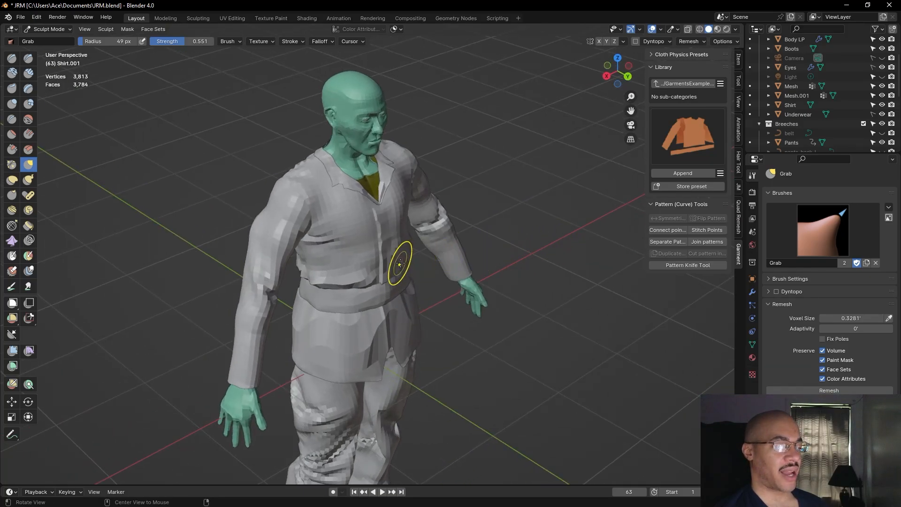
middle_click_drag(423, 293, 464, 254)
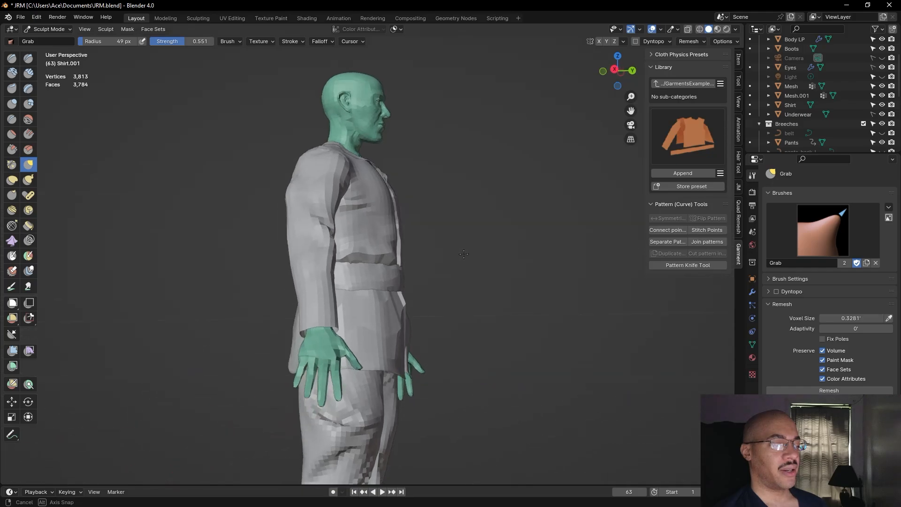
middle_click_drag(412, 266, 404, 280)
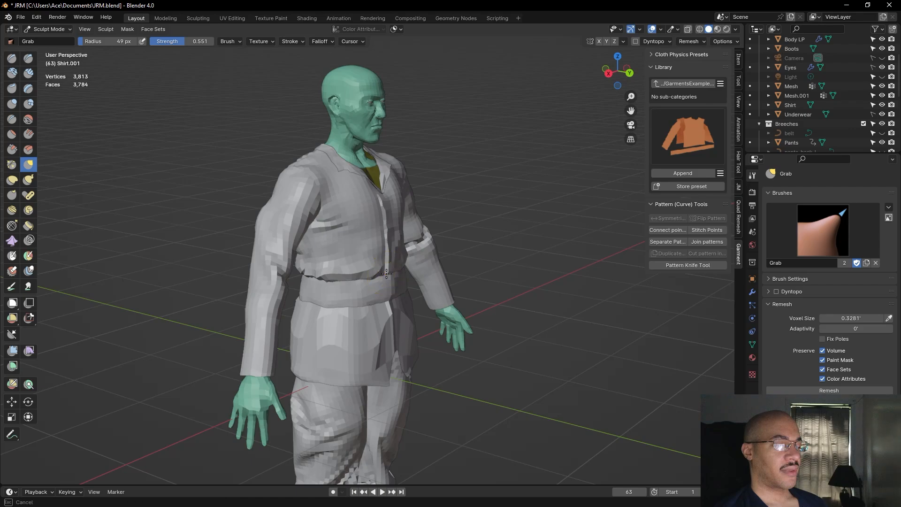
mouse_move(371, 277)
middle_mouse_down()
mouse_move(382, 253)
mouse_move(412, 305)
mouse_move(333, 255)
middle_mouse_up()
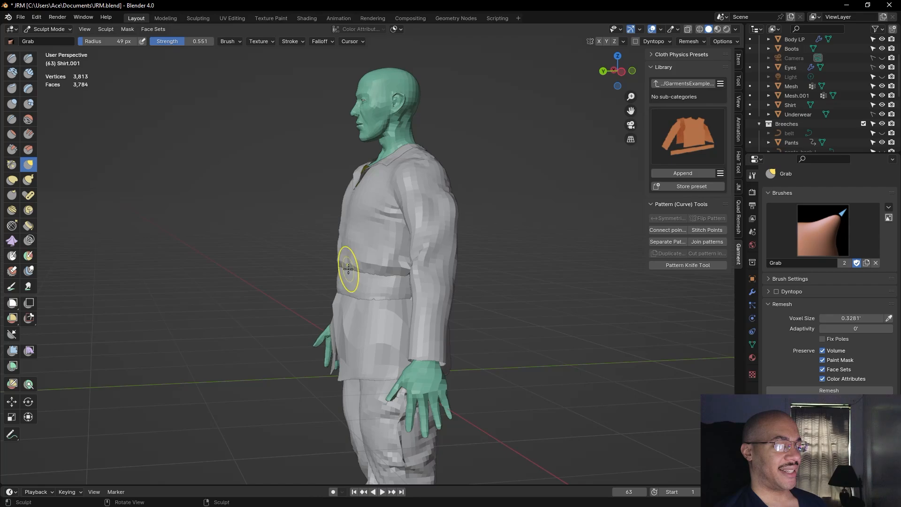
mouse_move(293, 293)
middle_mouse_down()
mouse_move(493, 301)
mouse_move(368, 295)
mouse_move(339, 308)
mouse_move(492, 292)
mouse_move(688, 293)
middle_mouse_up()
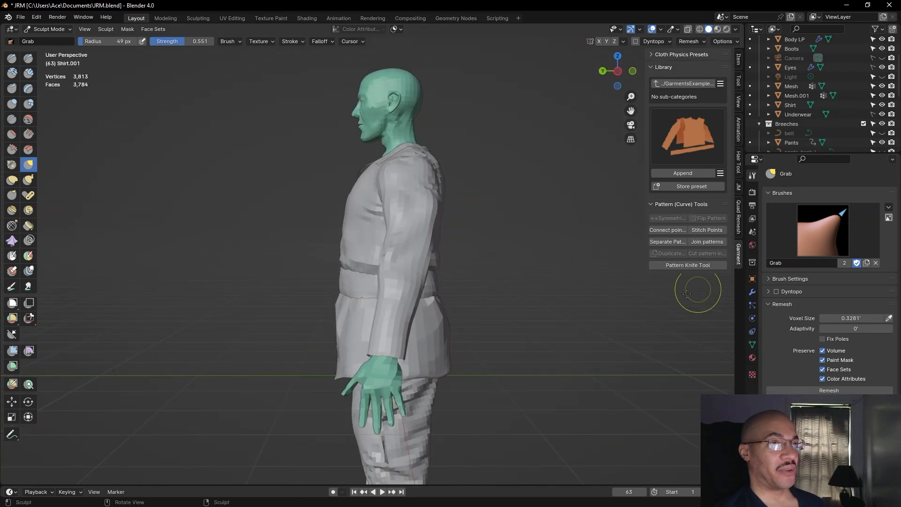
middle_click_drag(549, 282, 658, 265)
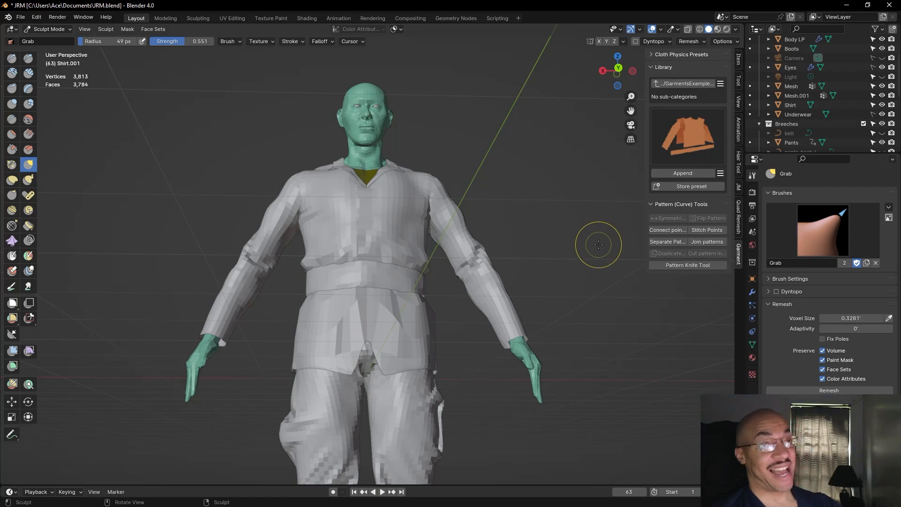
middle_click_drag(573, 242, 556, 256)
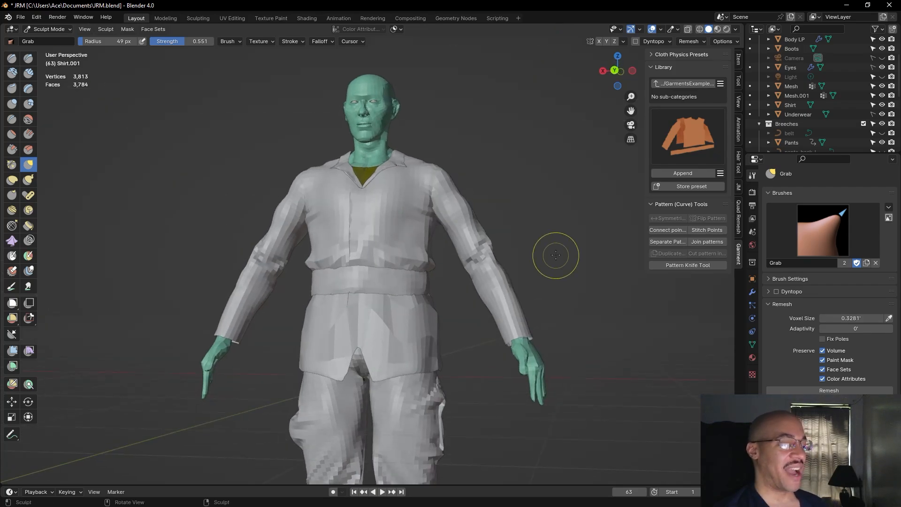
Examine how the shirt fits with the trousers and boots on the whole figure, from a distance and all around
scroll(558, 243, "down", 2)
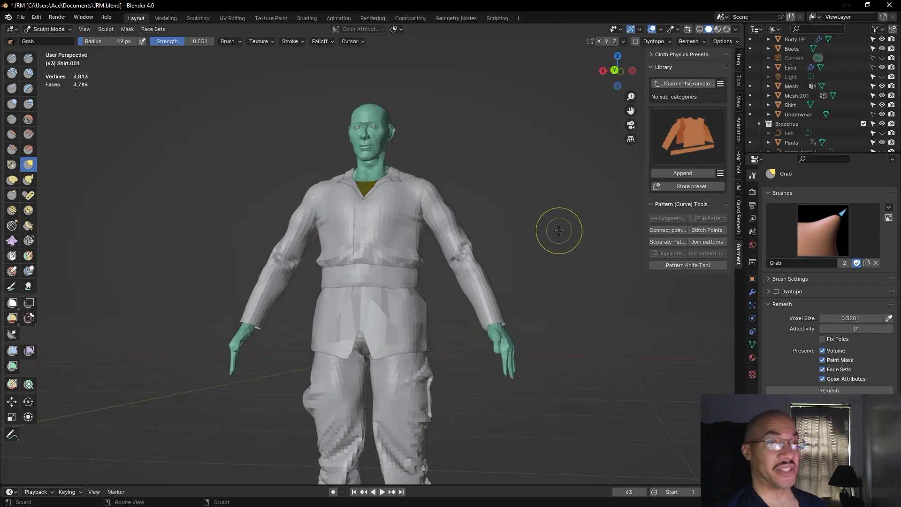
middle_click_drag(558, 229, 677, 255)
middle_click_drag(18, 237, 44, 248)
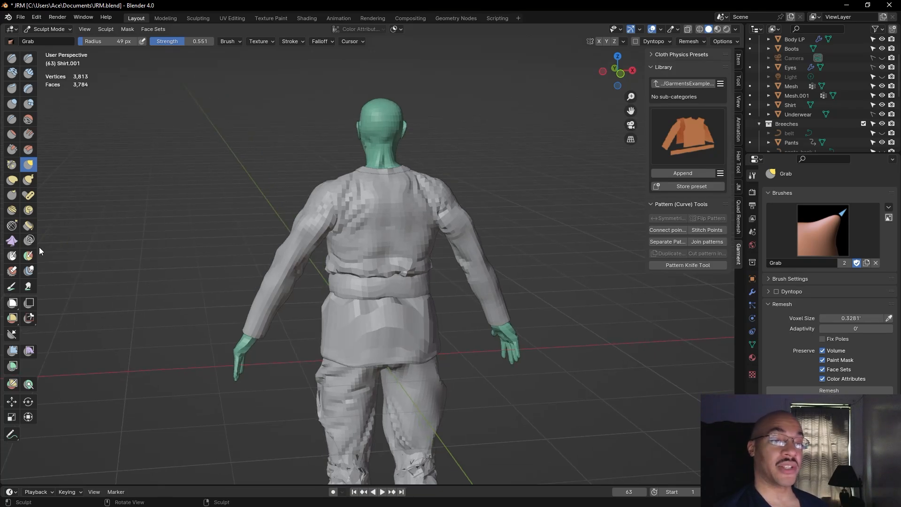
mouse_move(182, 255)
middle_mouse_down()
mouse_move(390, 270)
mouse_move(321, 266)
mouse_move(343, 259)
middle_mouse_up()
left_click_drag(499, 294, 552, 305, "alt")
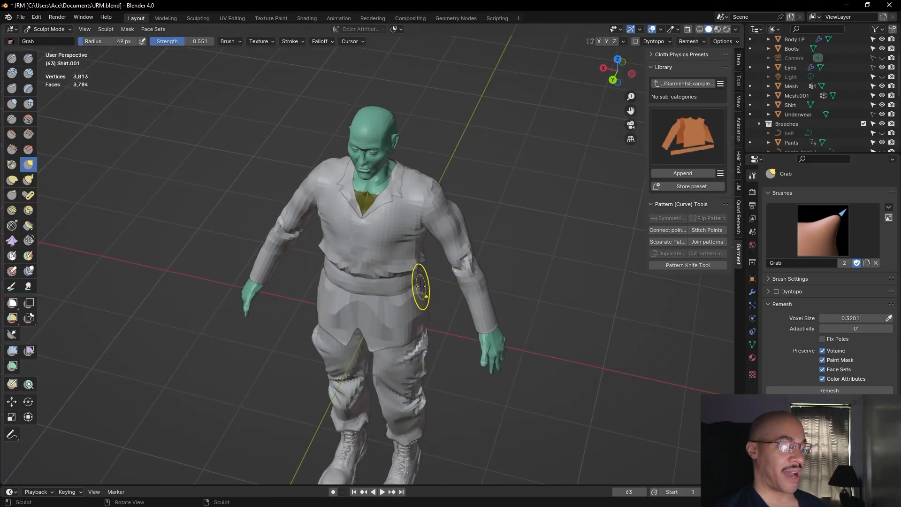
mouse_move(467, 320)
middle_mouse_down()
mouse_move(692, 302)
mouse_move(463, 293)
middle_mouse_up()
middle_click_drag(514, 265, 561, 274)
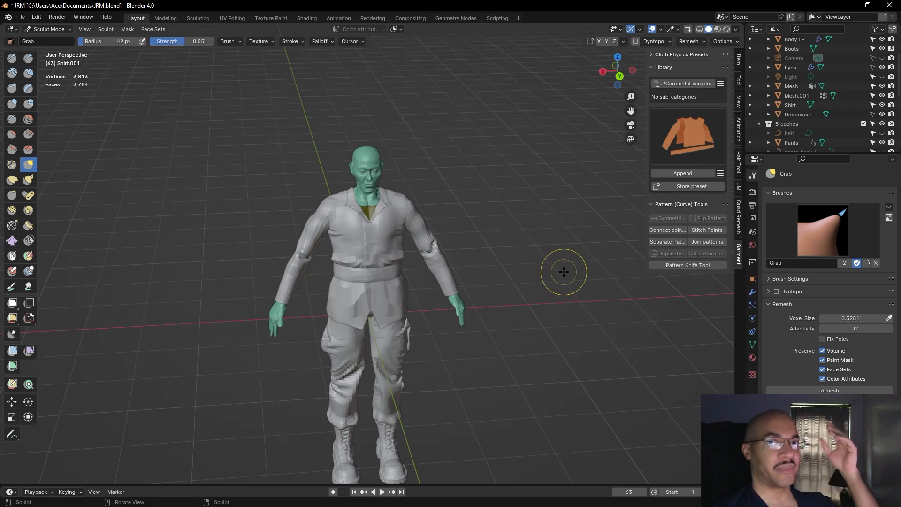
middle_click_drag(553, 282, 196, 277)
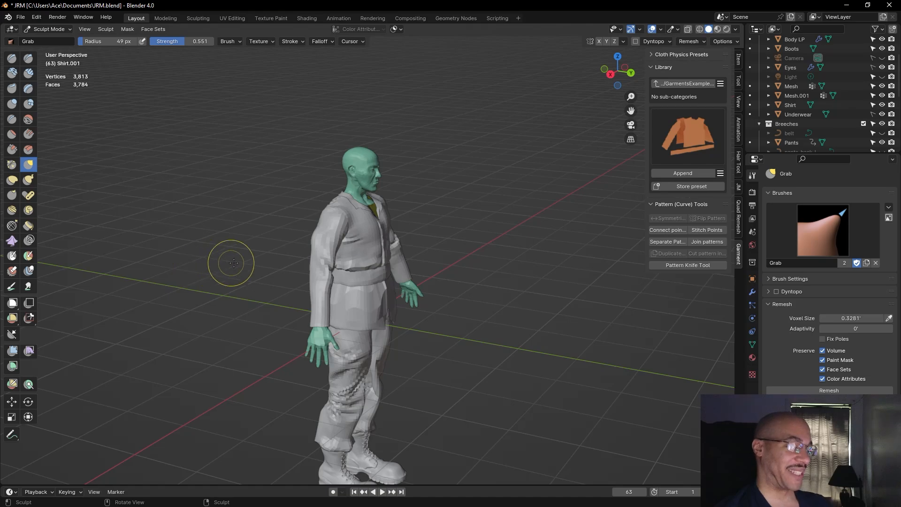
middle_click_drag(489, 220, 291, 203)
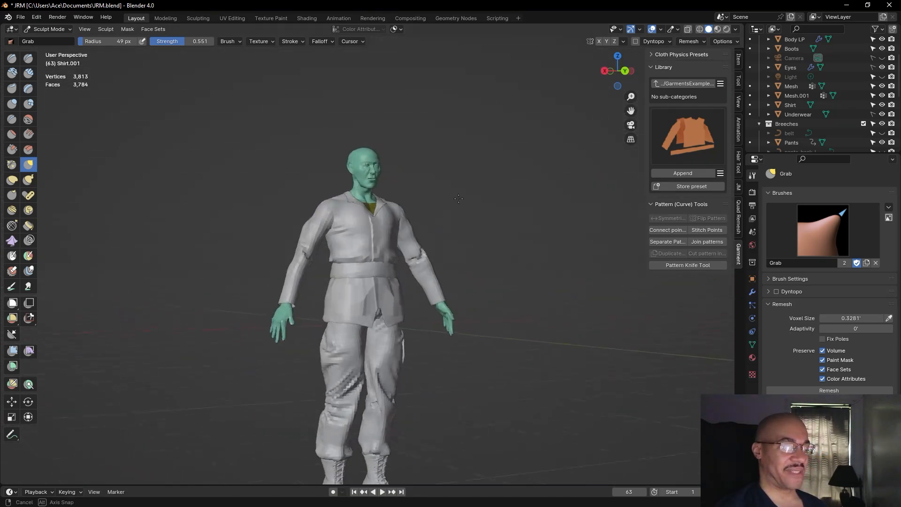
middle_click_drag(436, 215, 563, 174)
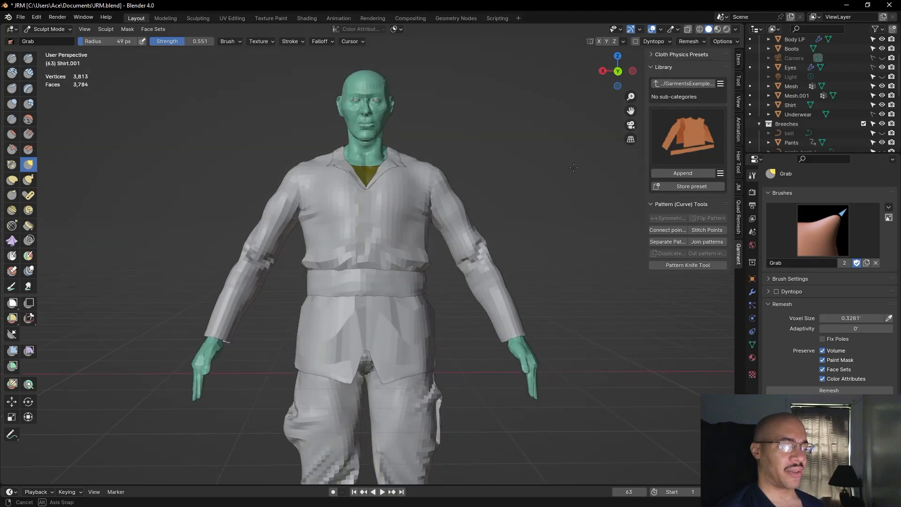
mouse_move(582, 196)
middle_mouse_down()
mouse_move(589, 223)
mouse_move(532, 170)
mouse_move(506, 203)
mouse_move(579, 201)
mouse_move(574, 234)
mouse_move(416, 275)
mouse_move(335, 255)
middle_mouse_up()
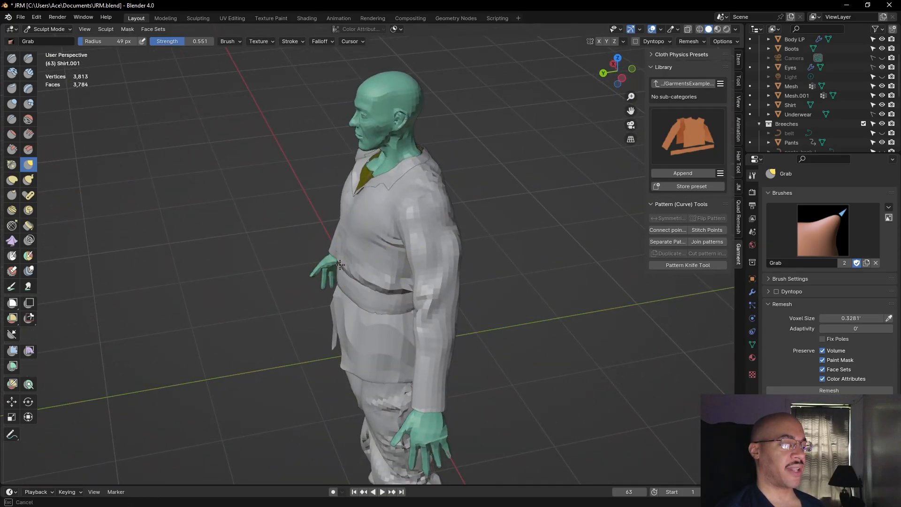
middle_click_drag(336, 262, 511, 248)
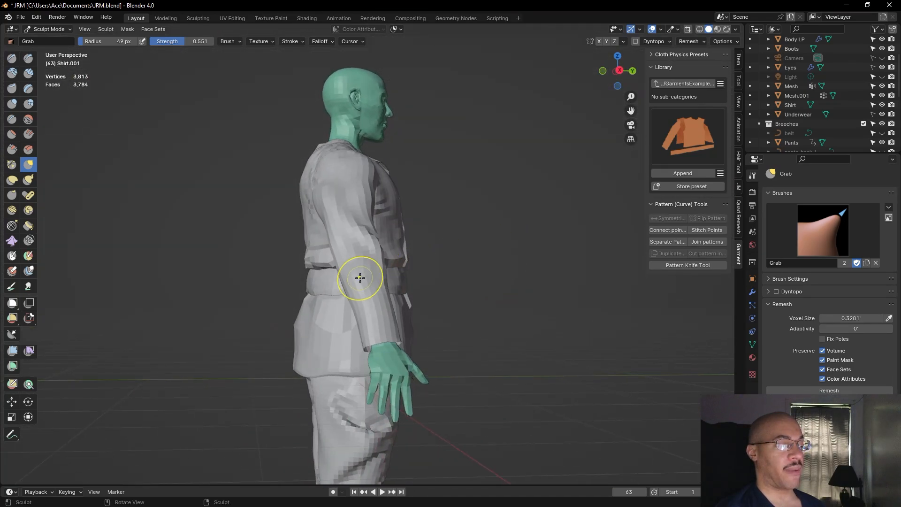
middle_click_drag(288, 291, 590, 299)
scroll(527, 272, "down", 3)
middle_click_drag(528, 272, 528, 248)
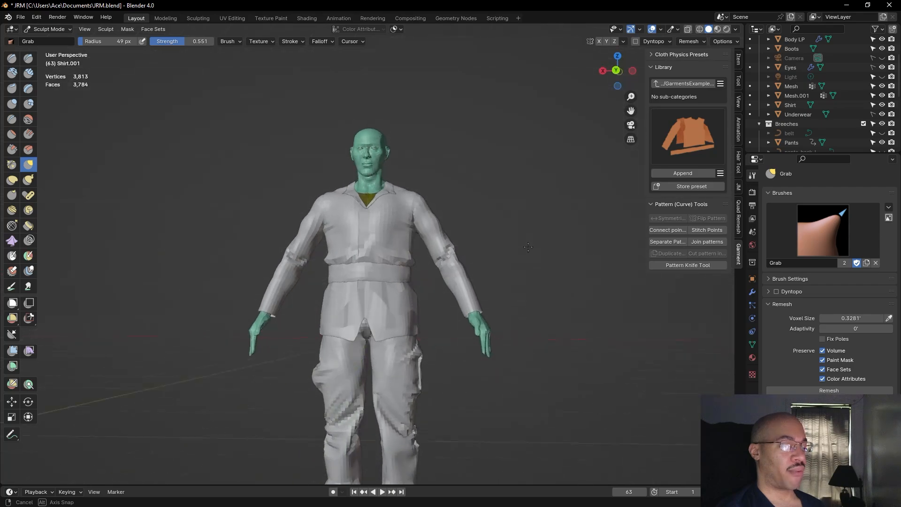
mouse_move(477, 150)
middle_mouse_down()
mouse_move(375, 160)
mouse_move(521, 159)
middle_mouse_up()
scroll(521, 159, "down", 3)
mouse_move(507, 226)
middle_mouse_down()
mouse_move(508, 245)
mouse_move(508, 230)
mouse_move(302, 247)
middle_mouse_up()
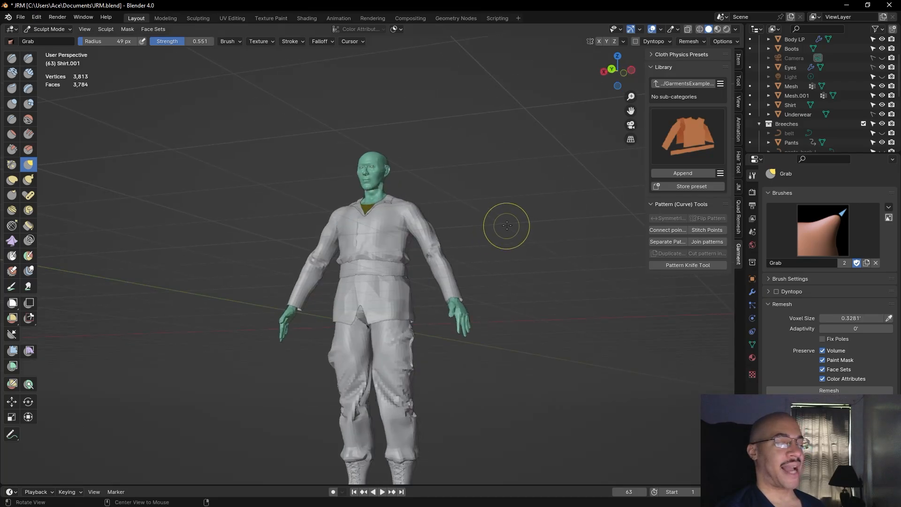
middle_click_drag(413, 234, 529, 243)
mouse_move(581, 214)
middle_mouse_down()
mouse_move(433, 248)
mouse_move(412, 237)
middle_mouse_up()
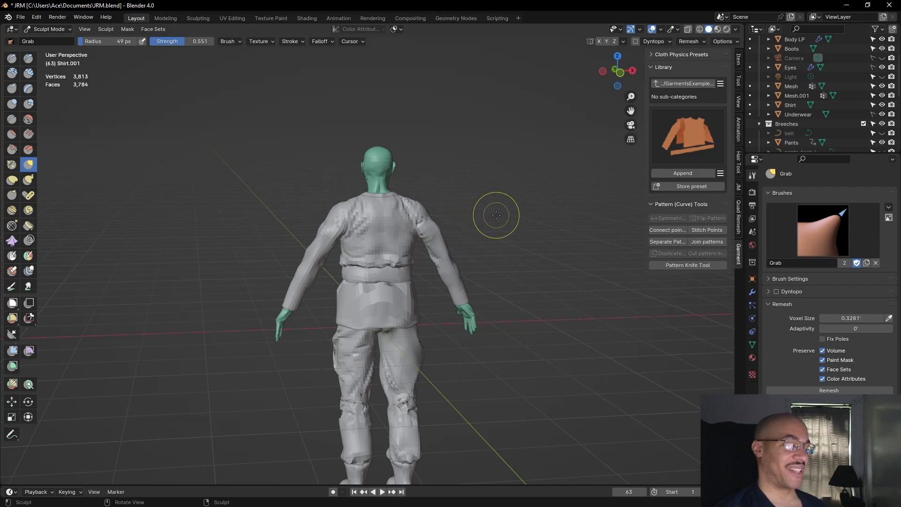
middle_click_drag(228, 225, 285, 238)
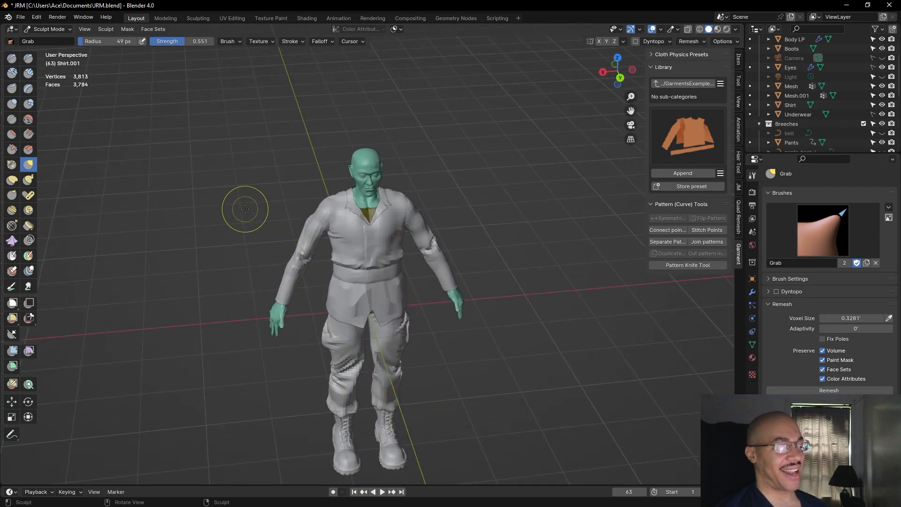
middle_click_drag(239, 211, 207, 193)
middle_click_drag(154, 207, 521, 201)
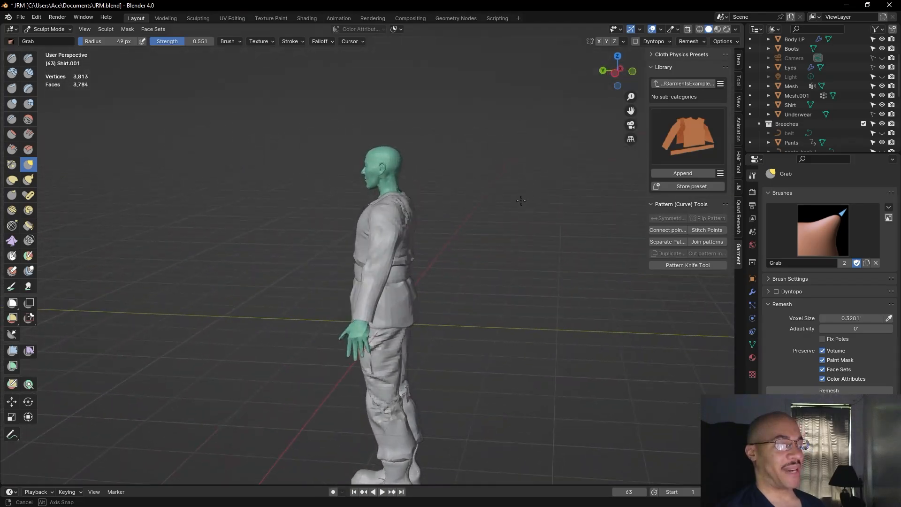
mouse_move(504, 237)
middle_mouse_down()
mouse_move(570, 231)
mouse_move(594, 218)
mouse_move(492, 225)
mouse_move(538, 236)
mouse_move(527, 215)
mouse_move(492, 226)
mouse_move(326, 212)
middle_mouse_up()
scroll(540, 223, "up", 3)
middle_click_drag(497, 160, 321, 155)
middle_click_drag(476, 113, 114, 29)
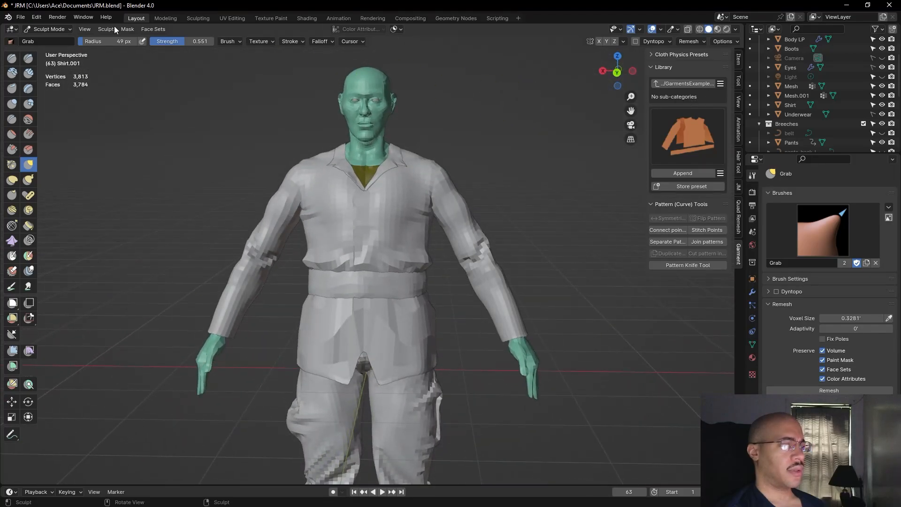
Save the current scene to the existing JRM.blend file
left_click(21, 17)
left_click(38, 78)
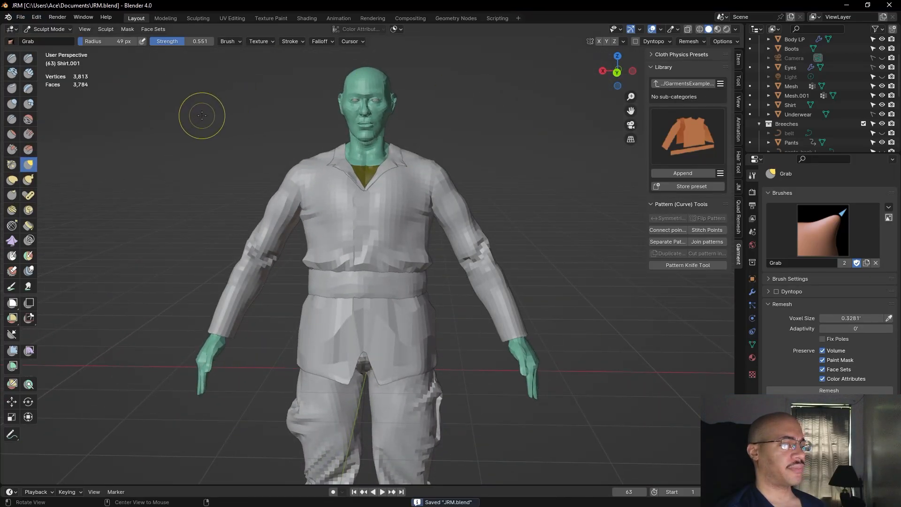
scroll(202, 115, "down", 4)
left_click_drag(188, 140, 206, 151, "alt")
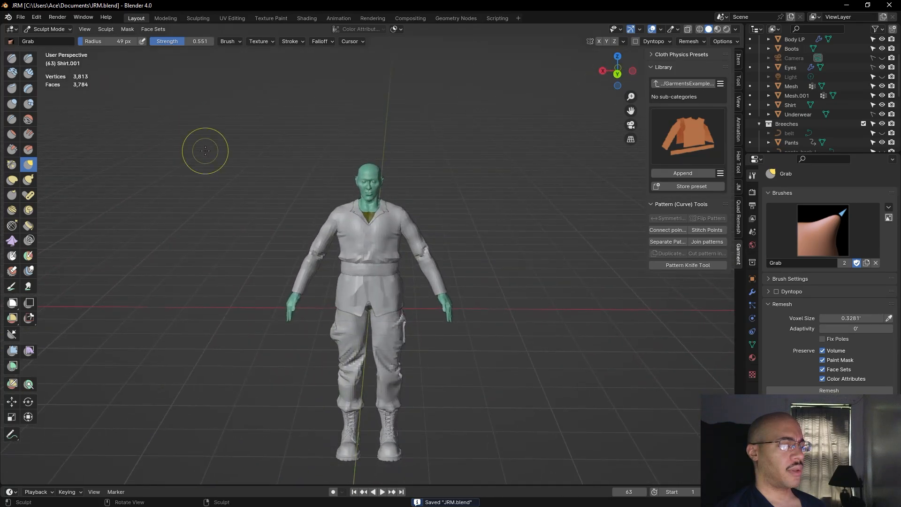
Switch from Sculpt Mode to Object Mode and select the Shirt object to see which garment it is
scroll(557, 202, "up", 5)
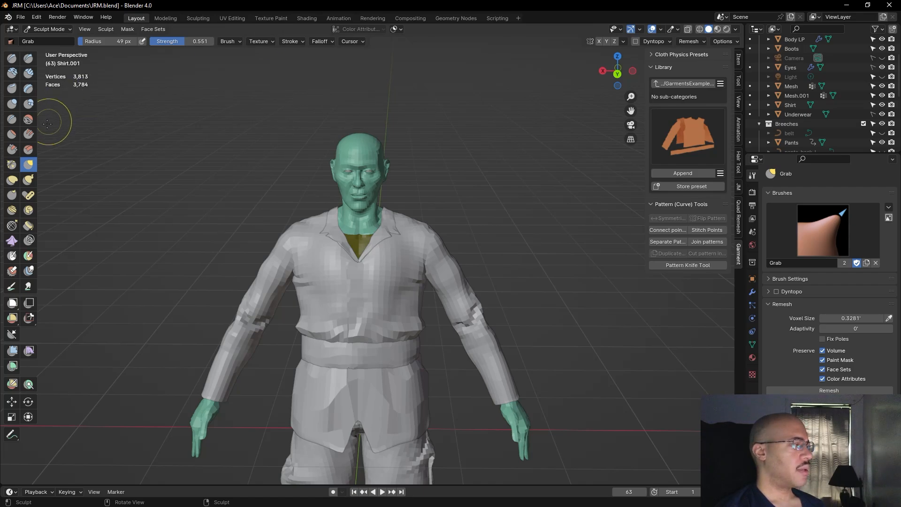
left_click(799, 107)
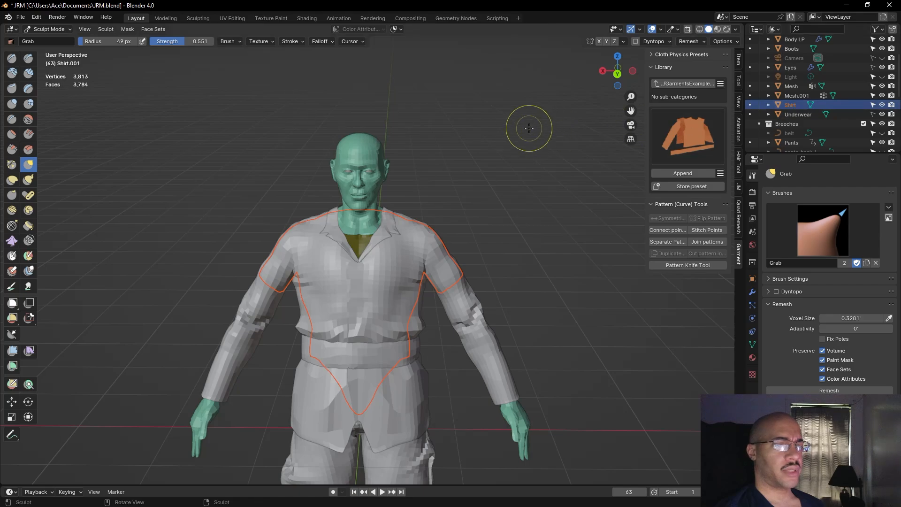
left_click(53, 30)
left_click(55, 43)
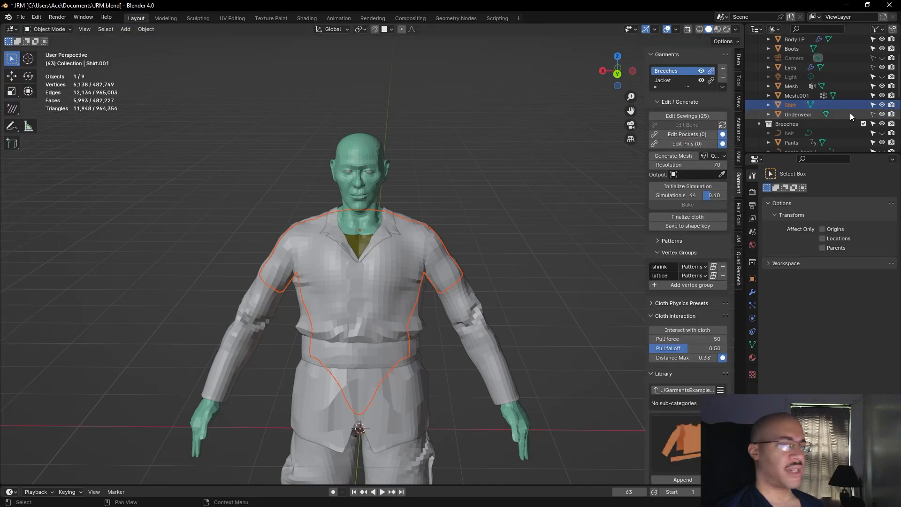
left_click(789, 105)
middle_click_drag(550, 187, 530, 193)
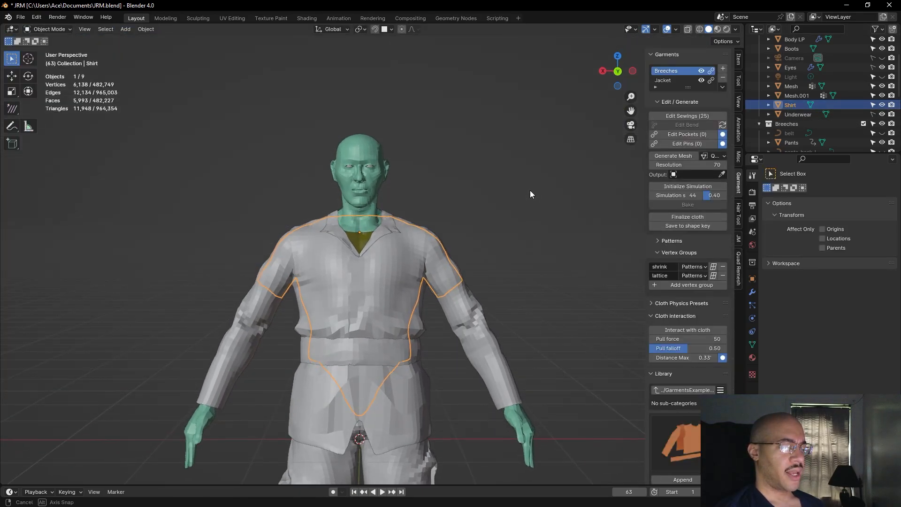
Check which parts of the outfit the Mesh.001, Mesh, Shirt and Underwear objects are by selecting them in turn
left_click(794, 95)
left_click(793, 87)
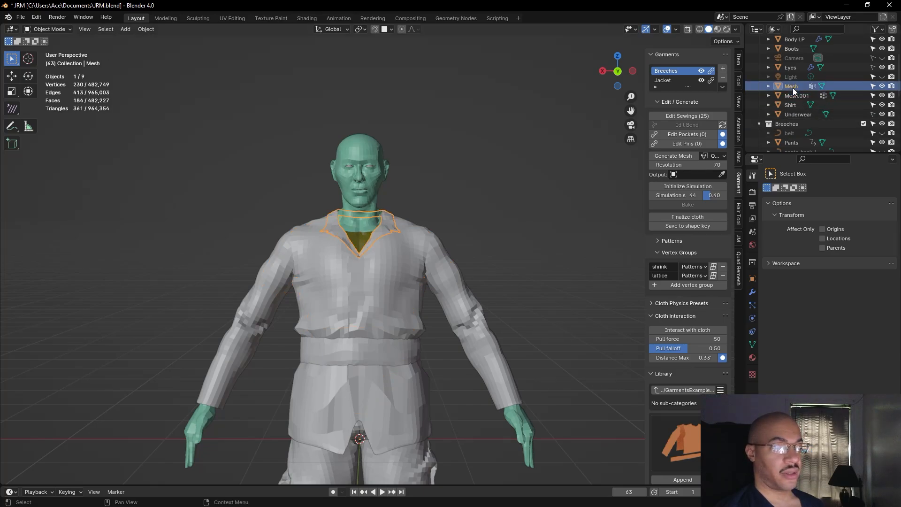
scroll(796, 114, "down", 2)
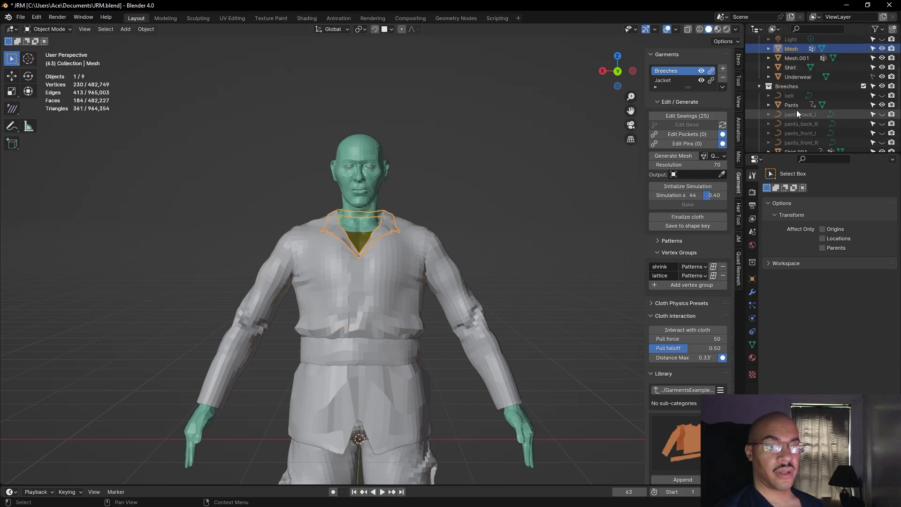
scroll(796, 110, "down", 1)
scroll(799, 105, "up", 2)
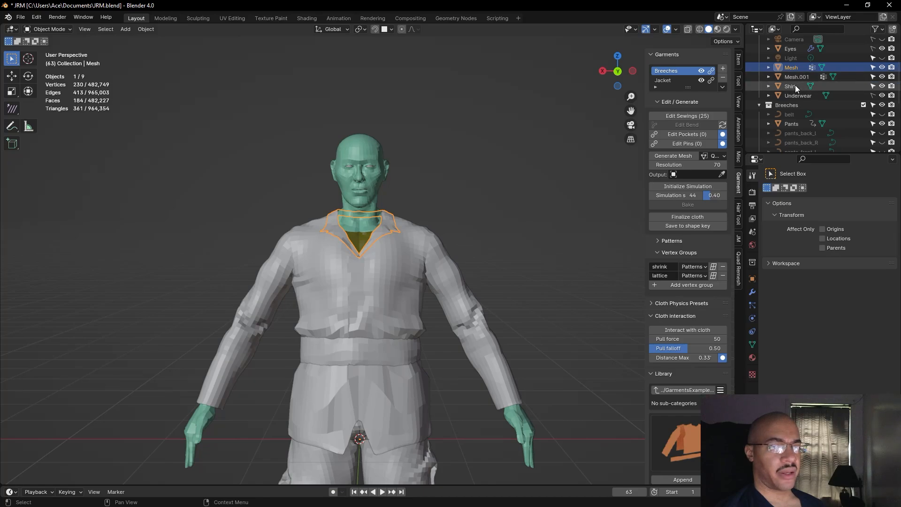
left_click(796, 86)
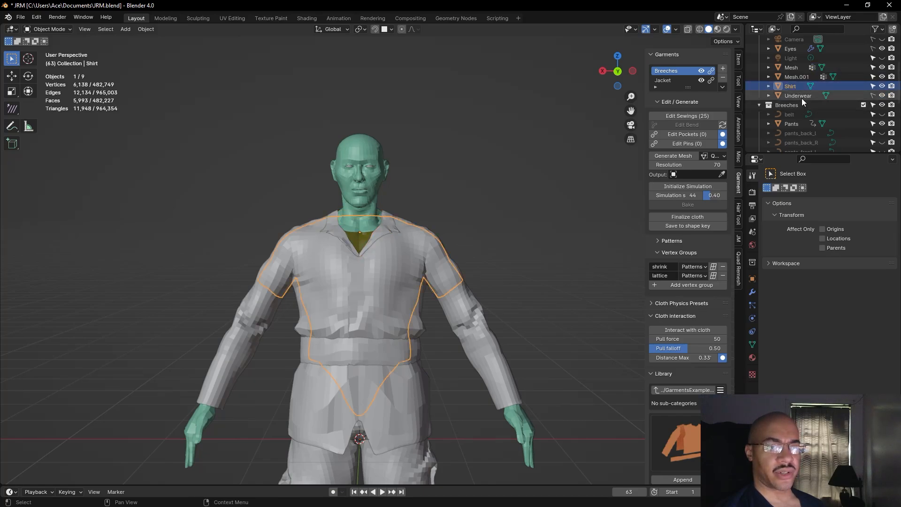
left_click(801, 95)
scroll(801, 103, "down", 2)
Rename the long-sleeved Shirt.001 object in the Breeches collection to Top and clear the selection
left_click(802, 77)
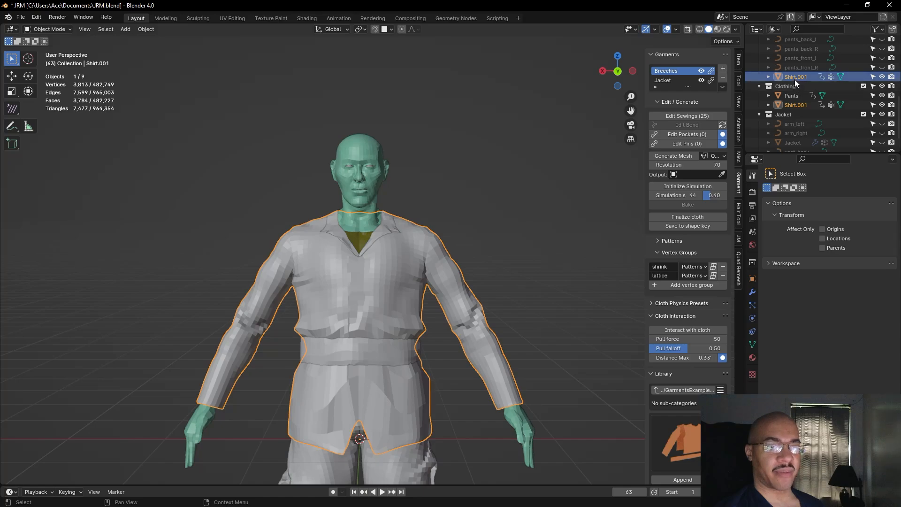
double_click(795, 80)
scroll(795, 80, "up", 1)
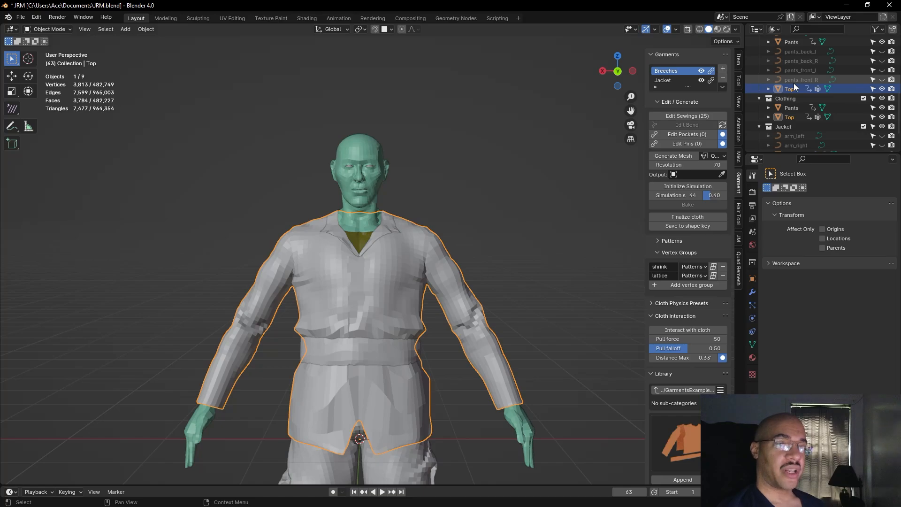
left_click(532, 148)
Examine the dressed character's top and trousers from the front, the sides, behind and above, both close up and from further away
scroll(826, 90, "up", 3)
scroll(829, 89, "up", 4)
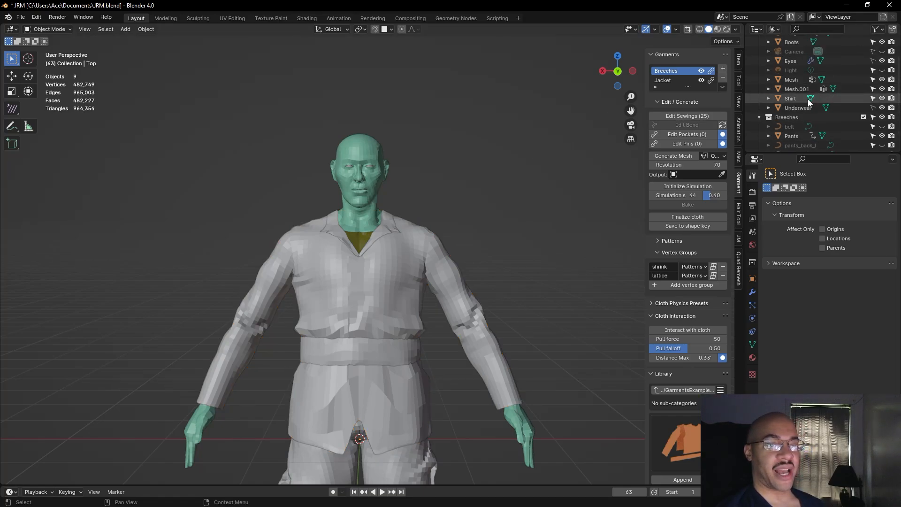
middle_click_drag(571, 143, 472, 211)
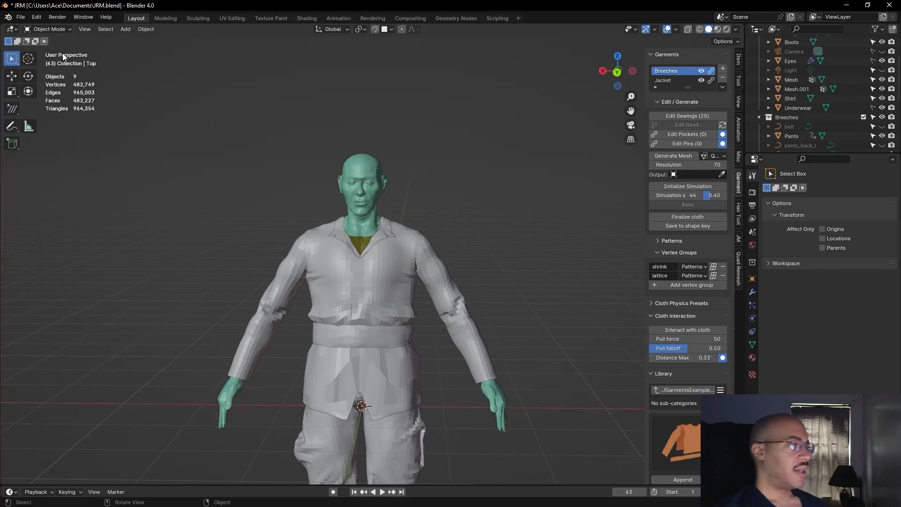
left_click(44, 28)
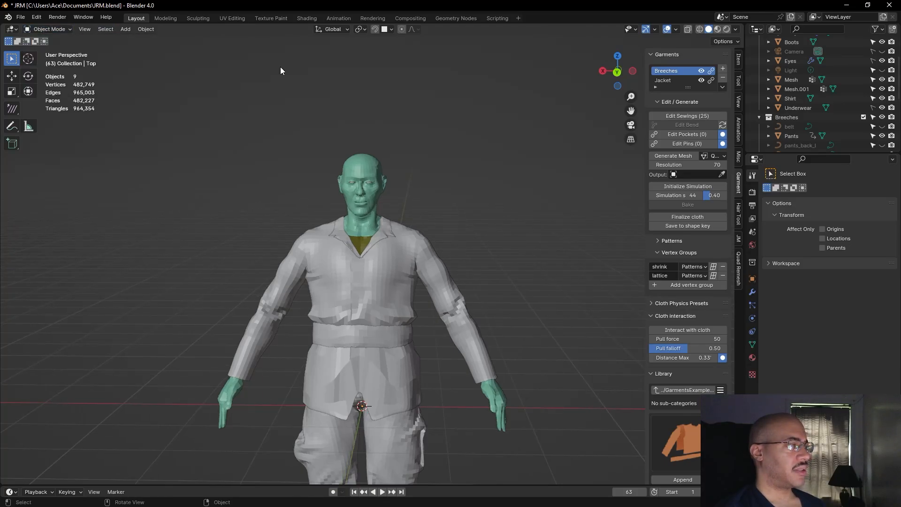
mouse_move(467, 172)
middle_mouse_down()
mouse_move(523, 166)
mouse_move(466, 165)
mouse_move(469, 181)
mouse_move(449, 215)
mouse_move(466, 190)
mouse_move(485, 182)
mouse_move(447, 164)
mouse_move(483, 162)
mouse_move(470, 179)
middle_mouse_up()
middle_click_drag(471, 177, 470, 176)
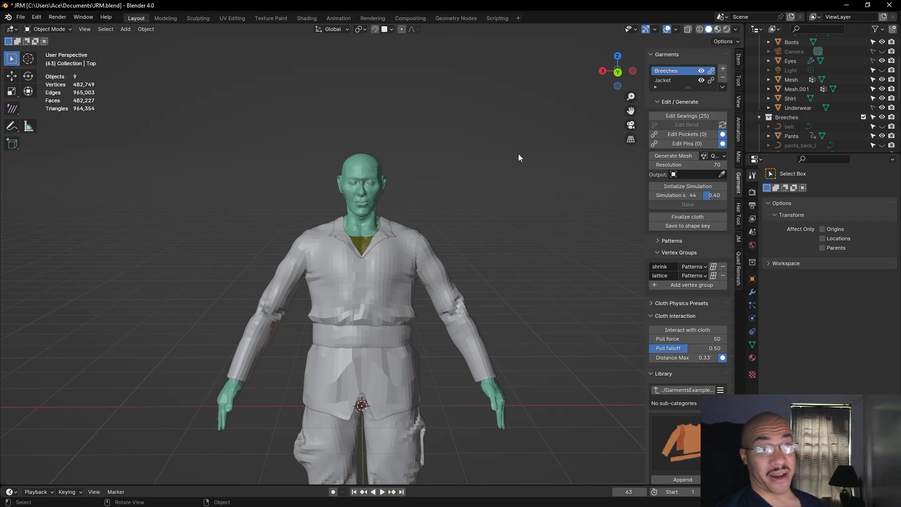
middle_click_drag(514, 176, 520, 206)
scroll(506, 173, "down", 1)
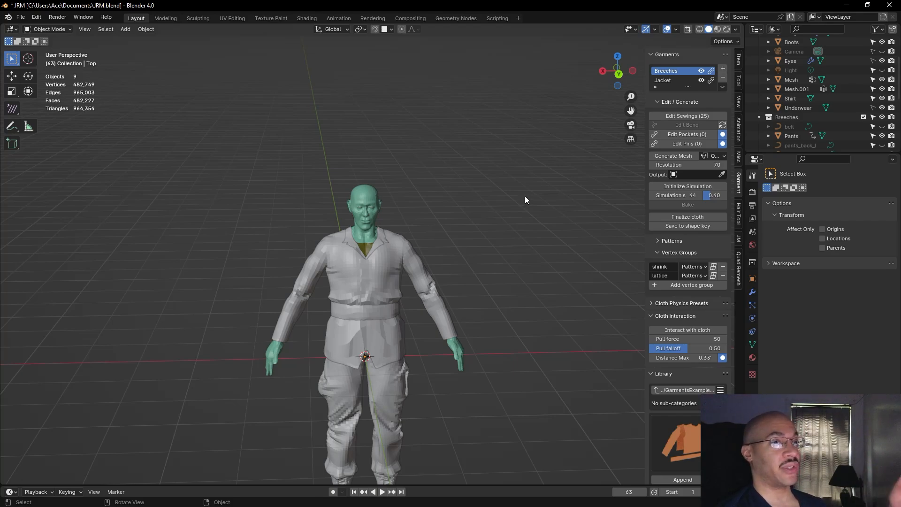
middle_click_drag(525, 199, 480, 176)
scroll(516, 202, "up", 3)
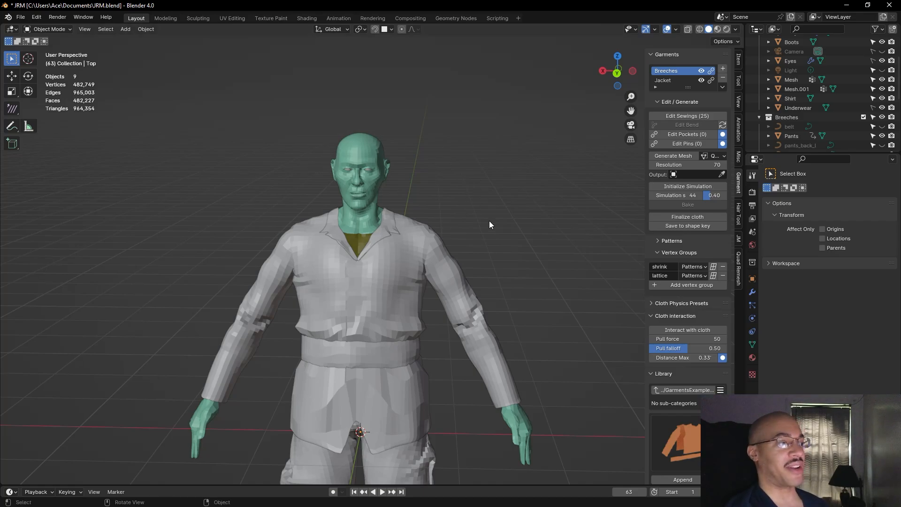
middle_click_drag(480, 191, 481, 212)
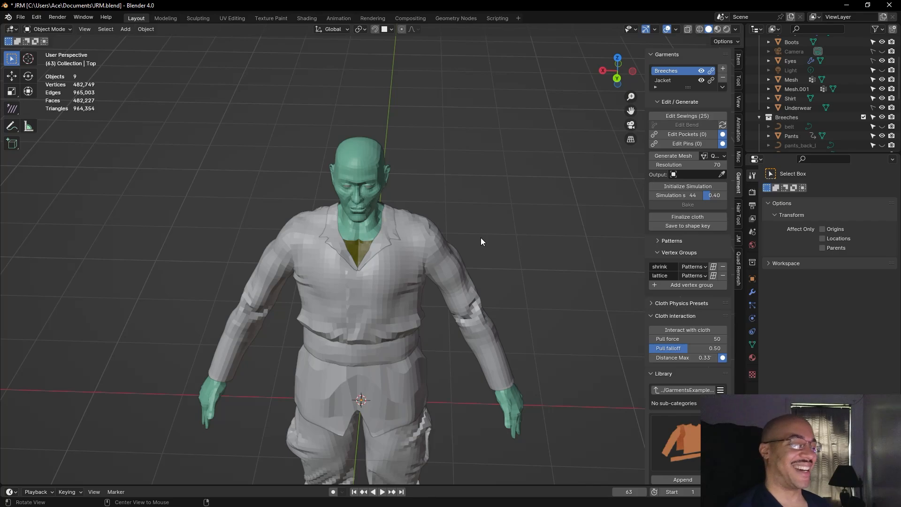
mouse_move(490, 199)
left_mouse_down("alt")
mouse_move(487, 218)
mouse_move(494, 184)
left_mouse_up("alt")
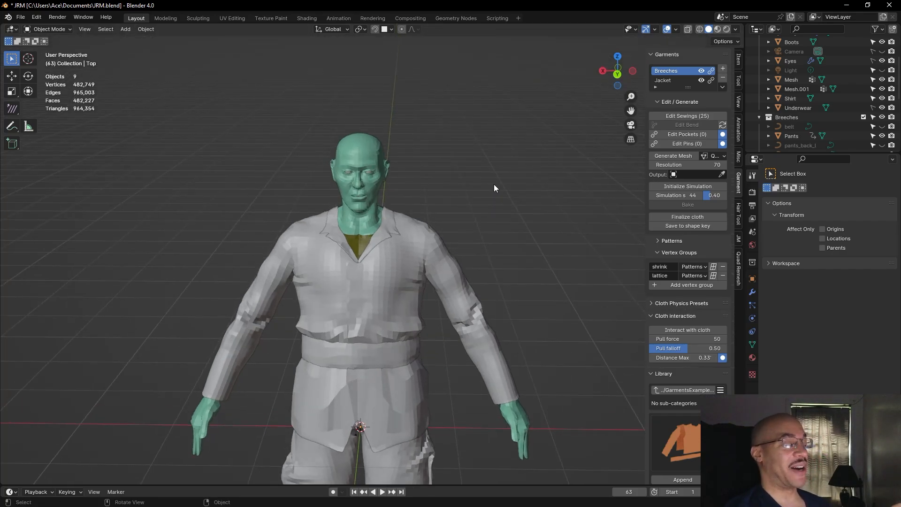
middle_click_drag(477, 187, 497, 226)
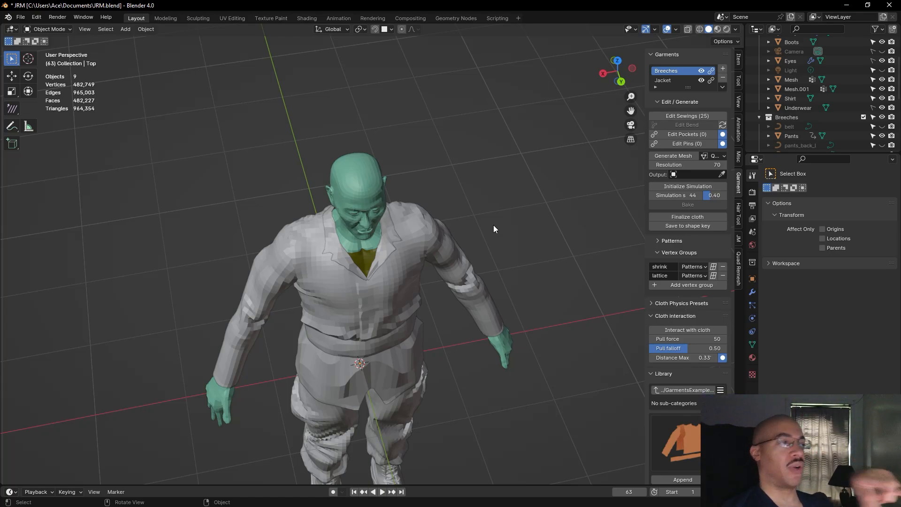
middle_click_drag(494, 224, 577, 203)
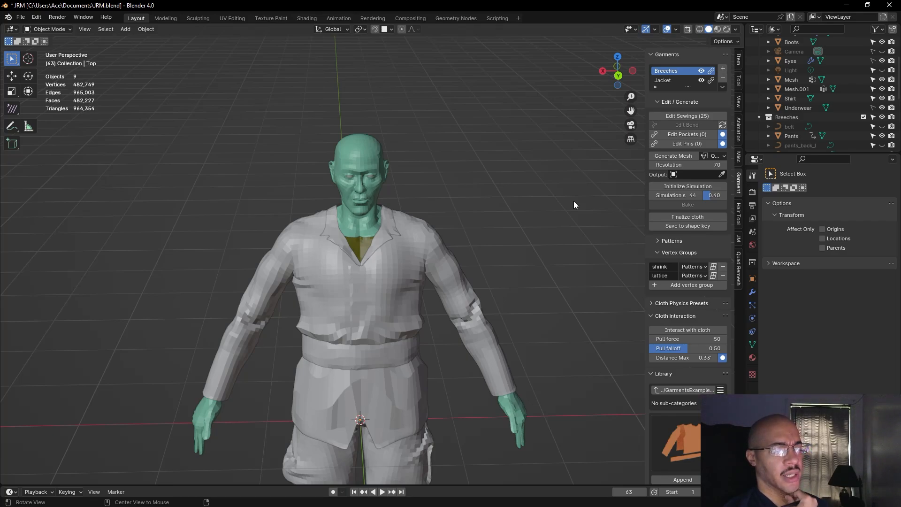
middle_click_drag(519, 199, 557, 208)
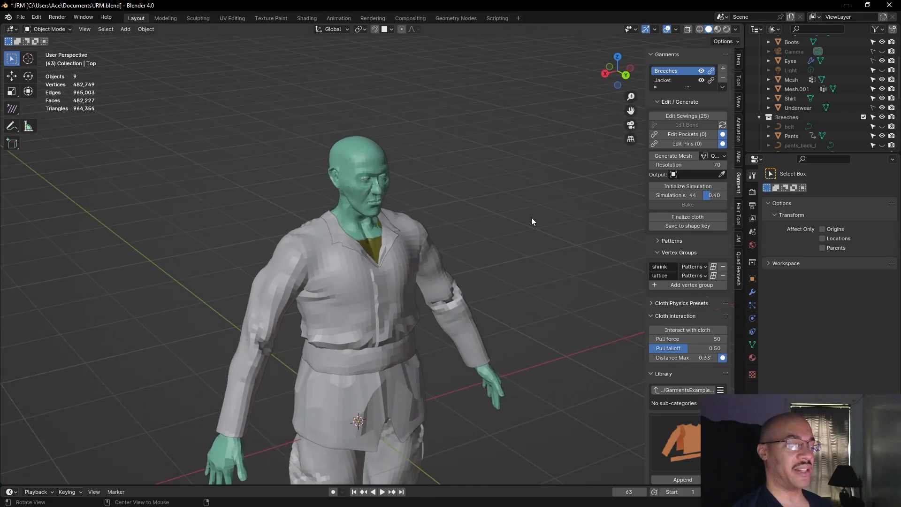
middle_click_drag(531, 238, 564, 249)
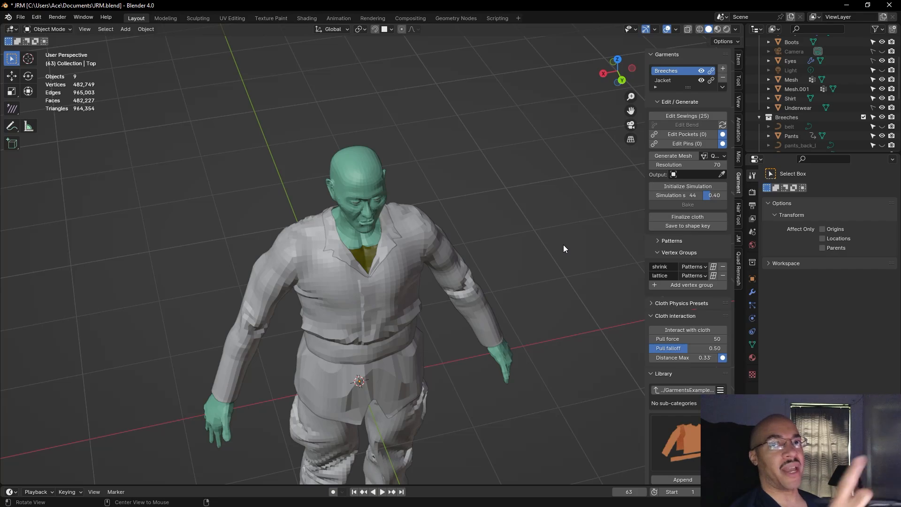
middle_click_drag(563, 248, 435, 182)
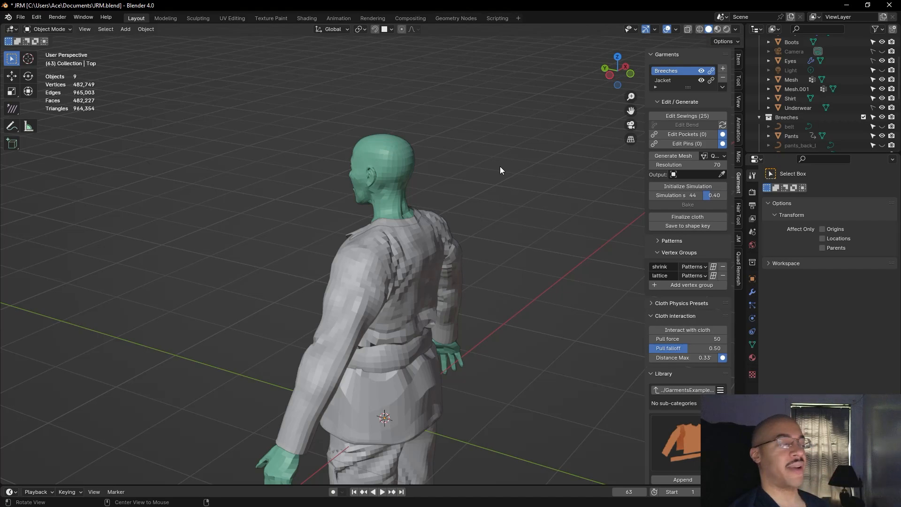
middle_click_drag(501, 167, 593, 233)
middle_click_drag(511, 227, 273, 222)
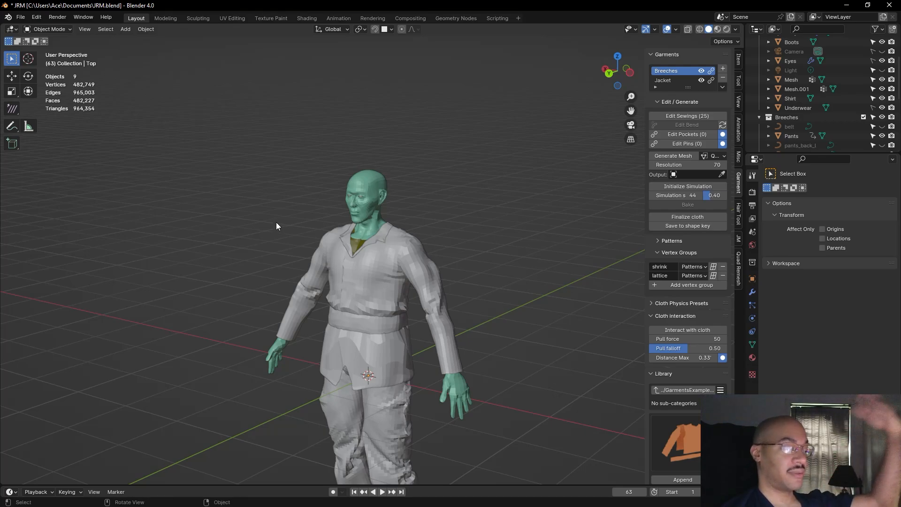
middle_click_drag(283, 216, 287, 184)
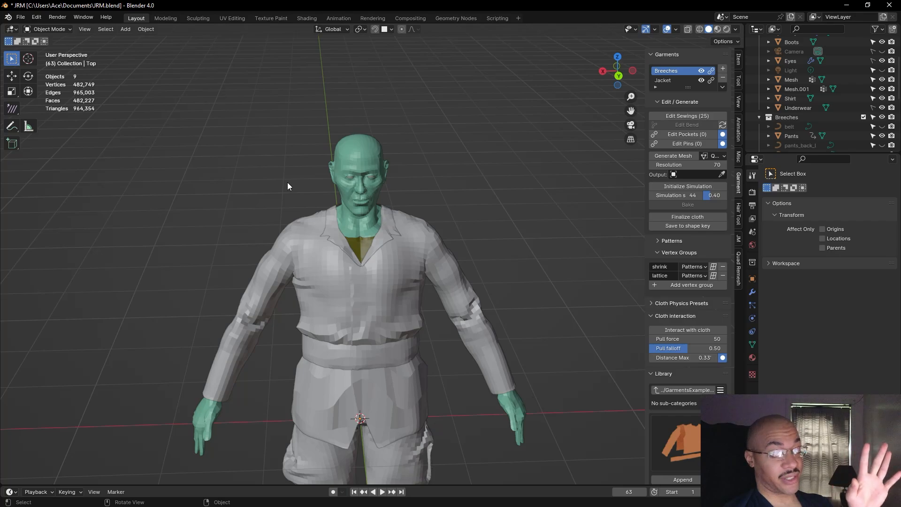
middle_click_drag(338, 180, 483, 196)
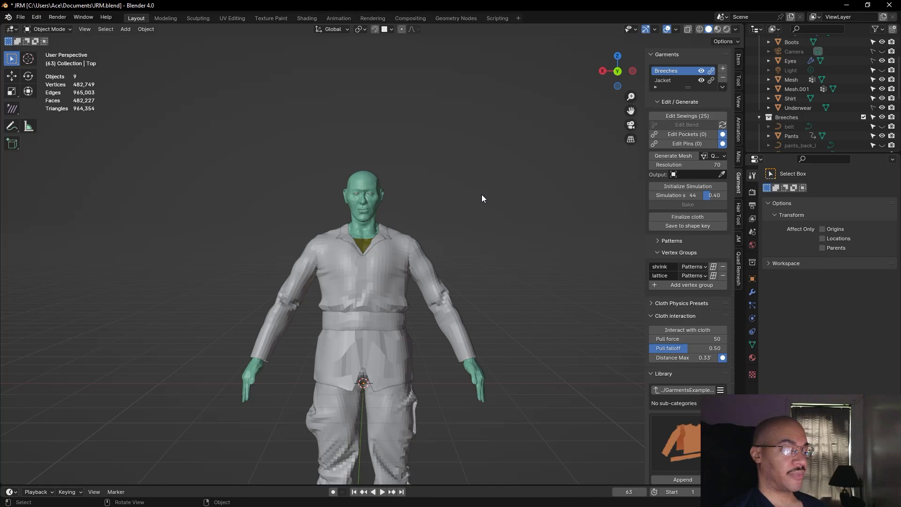
scroll(482, 203, "up", 5)
middle_click_drag(481, 205, 506, 194)
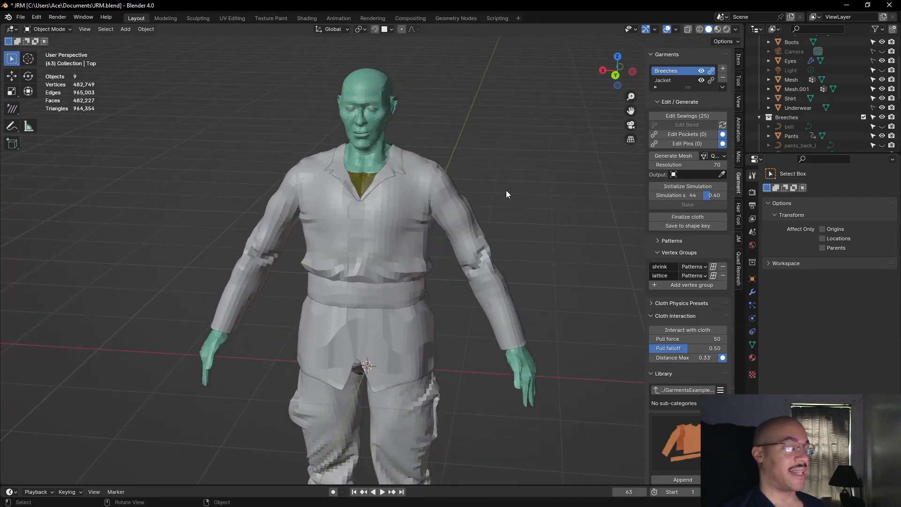
Save the scene with the renamed top to the existing JRM.blend file
left_click(21, 17)
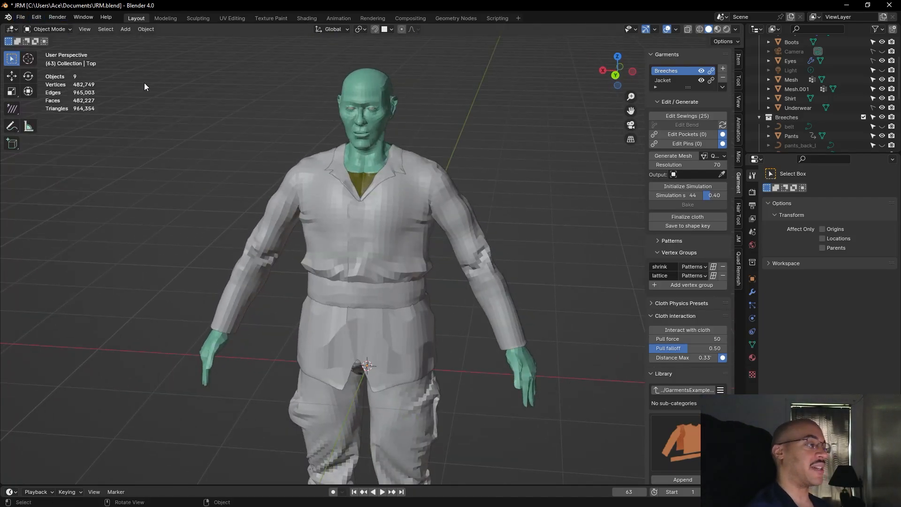
left_click(18, 17)
left_click(19, 17)
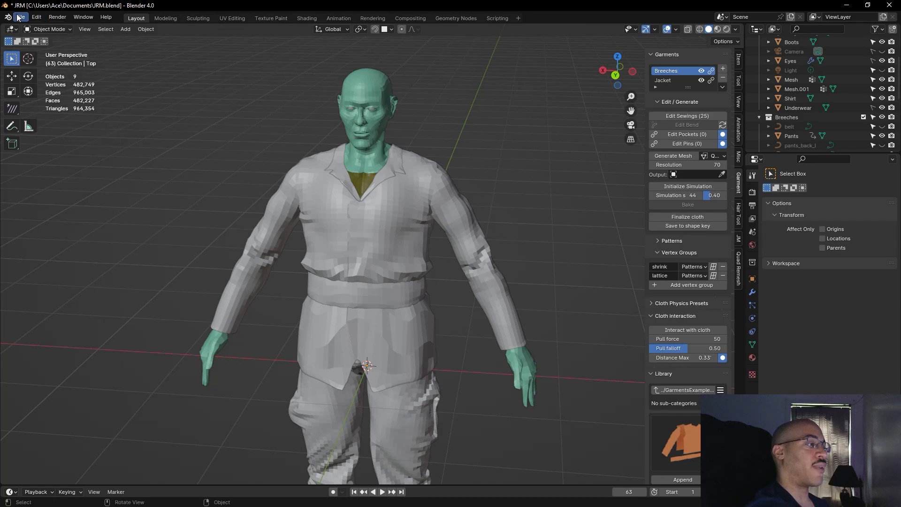
left_click(20, 20)
mouse_move(57, 17)
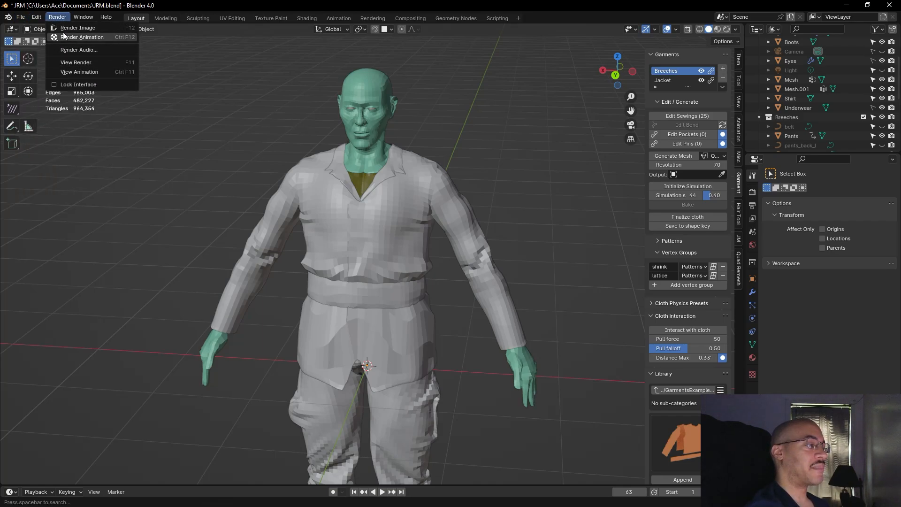
mouse_move(18, 19)
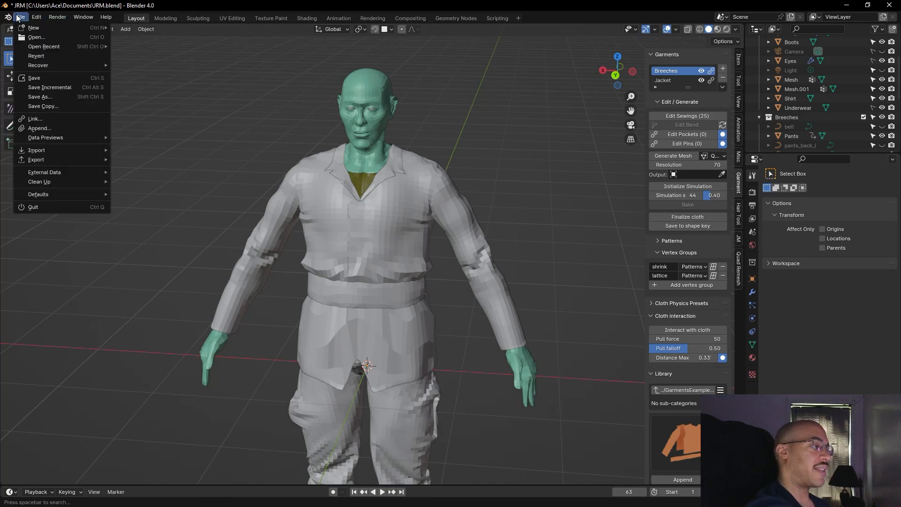
left_click(37, 80)
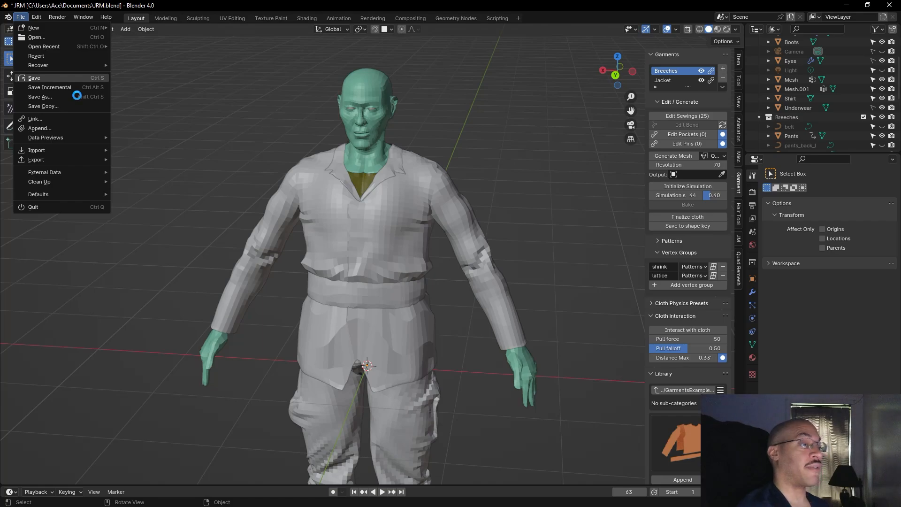
mouse_move(190, 116)
middle_mouse_down()
mouse_move(185, 125)
mouse_move(193, 114)
middle_mouse_up()
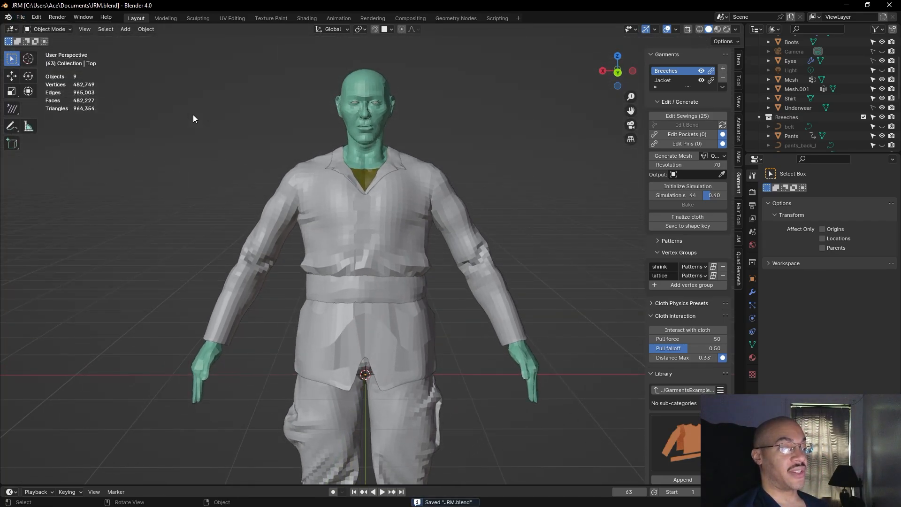
scroll(193, 114, "down", 2)
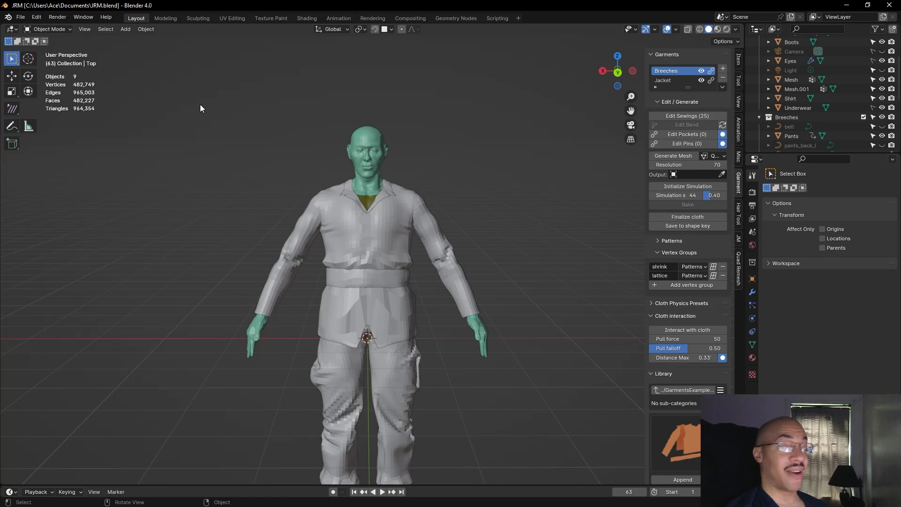
scroll(210, 107, "up", 2)
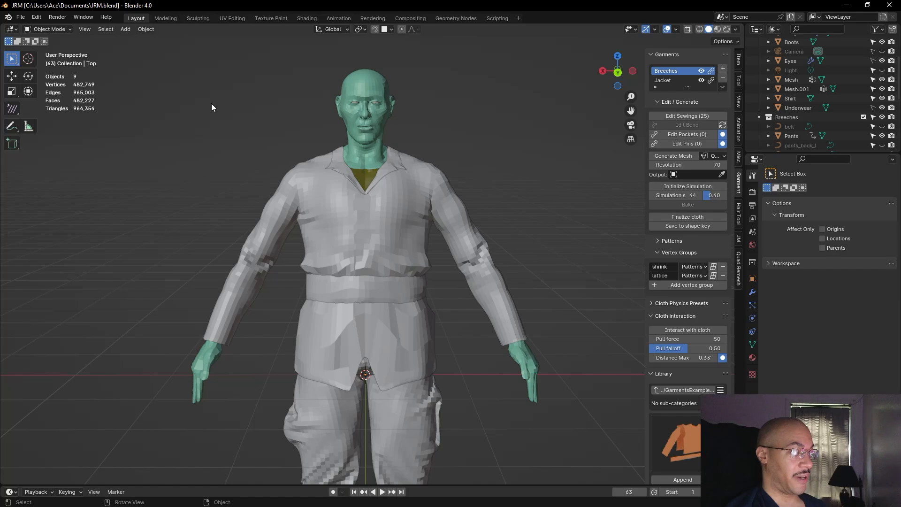
Examine the front of the dressed character from the head down to the thighs, both closer up and from further away
middle_click_drag(215, 104, 202, 155, "shift")
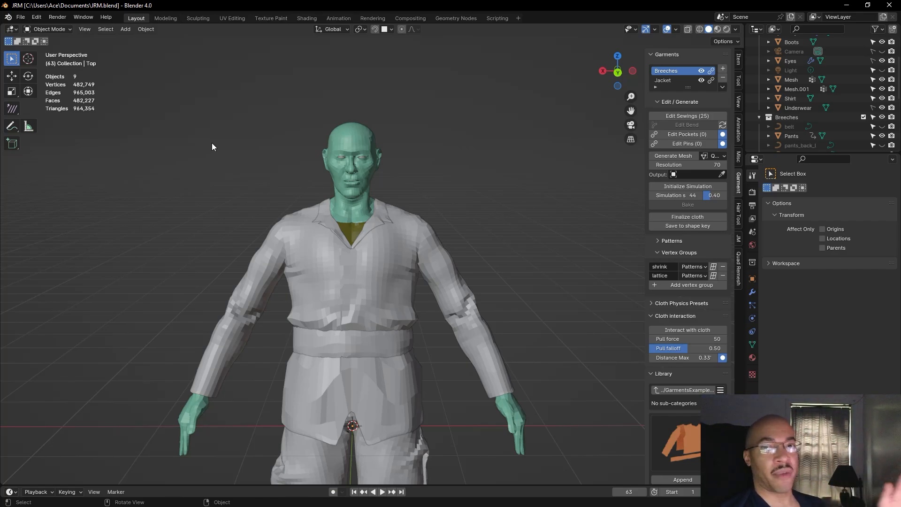
scroll(207, 162, "down", 2)
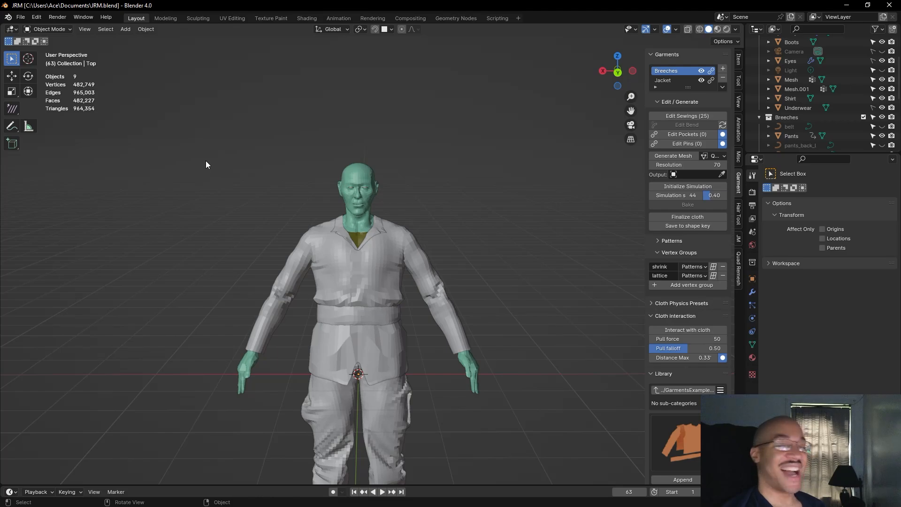
scroll(205, 161, "down", 1)
middle_click_drag(197, 182, 169, 234, "shift")
scroll(200, 133, "up", 2)
scroll(168, 233, "up", 2)
scroll(167, 232, "down", 2)
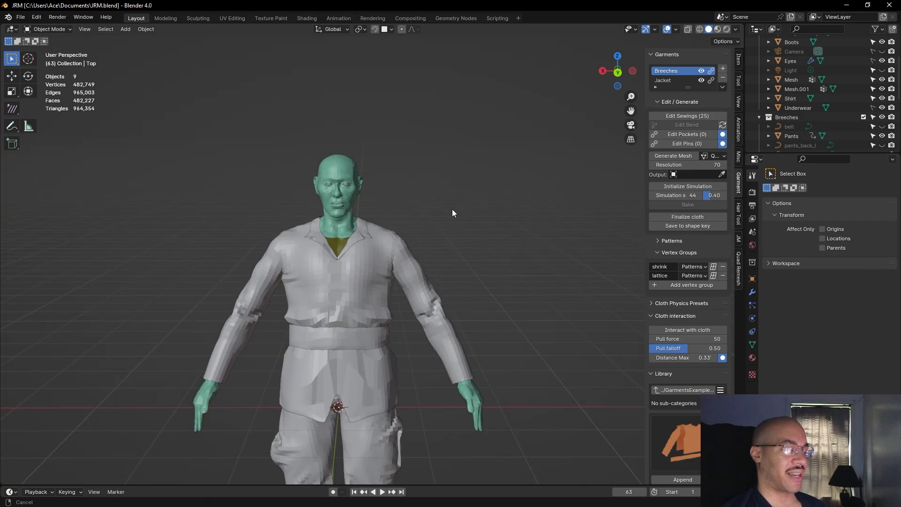
scroll(452, 210, "up", 3)
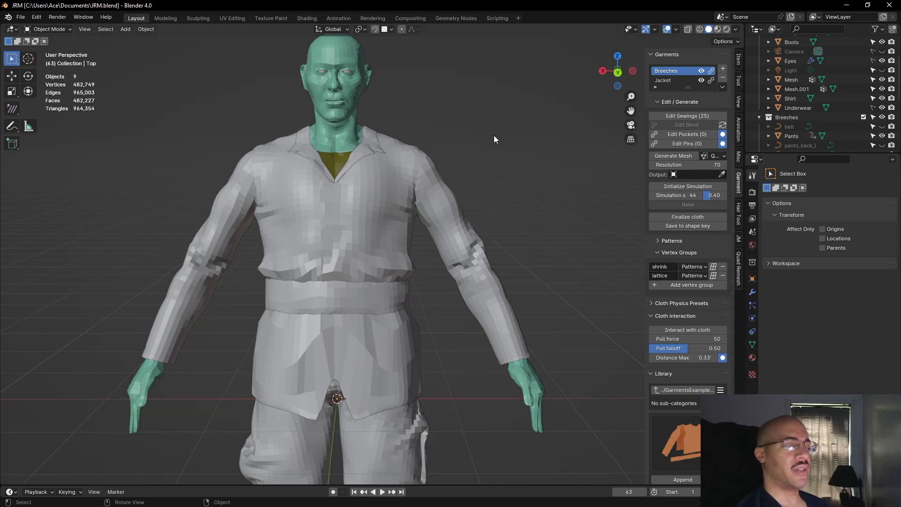
middle_click_drag(483, 162, 454, 163)
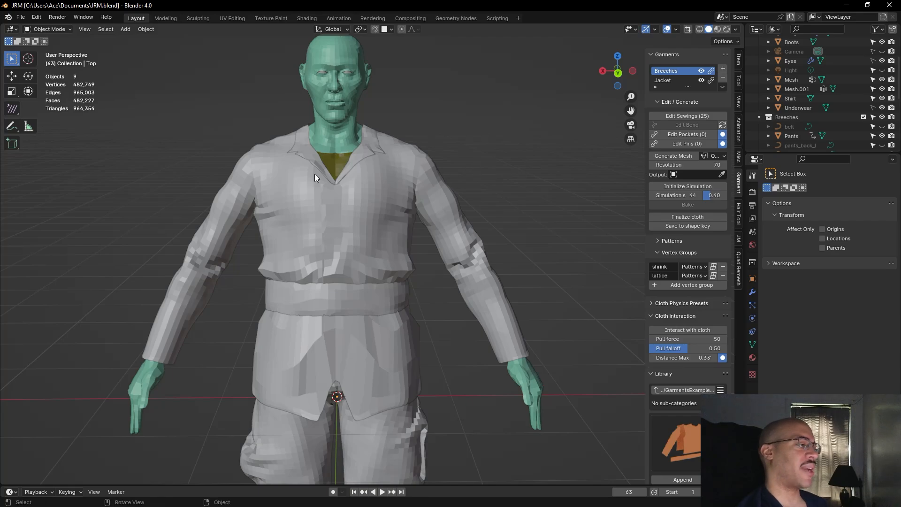
Switch the Top object to Sculpt Mode and choose the Box Mask tool
left_click(49, 29)
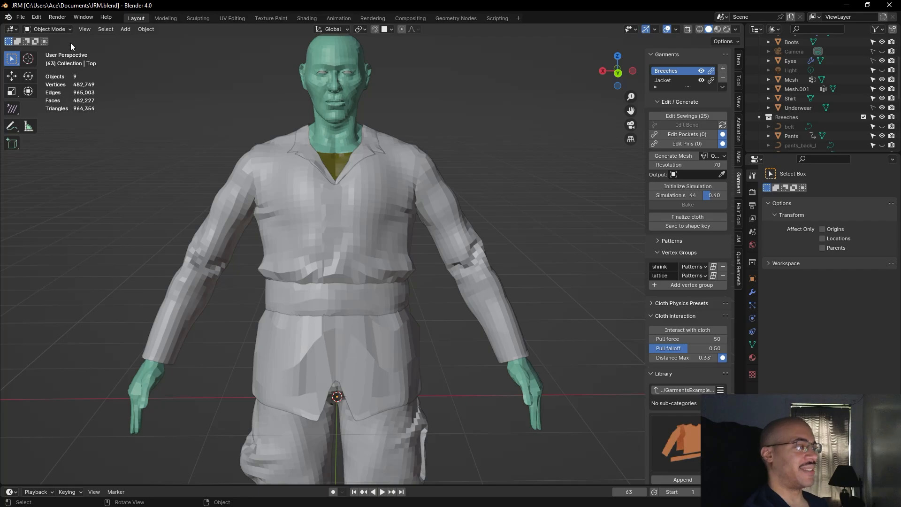
left_click(57, 29)
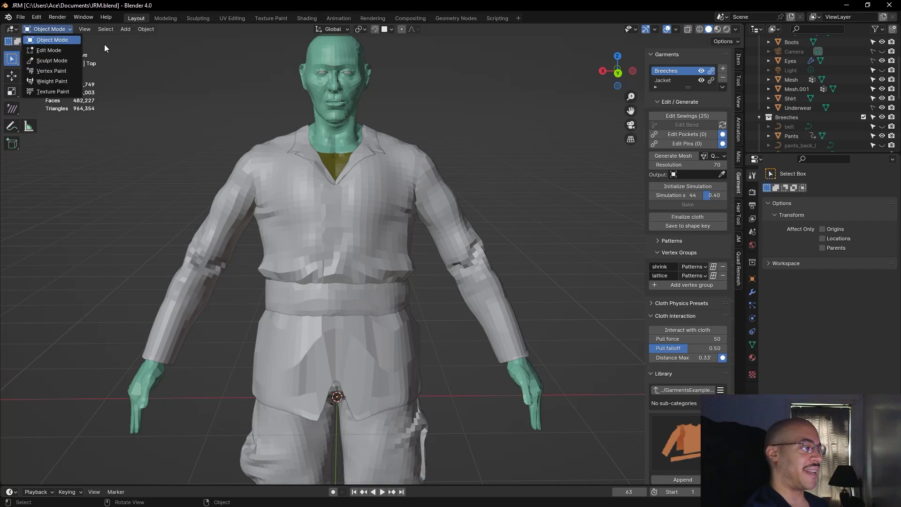
left_click(59, 28)
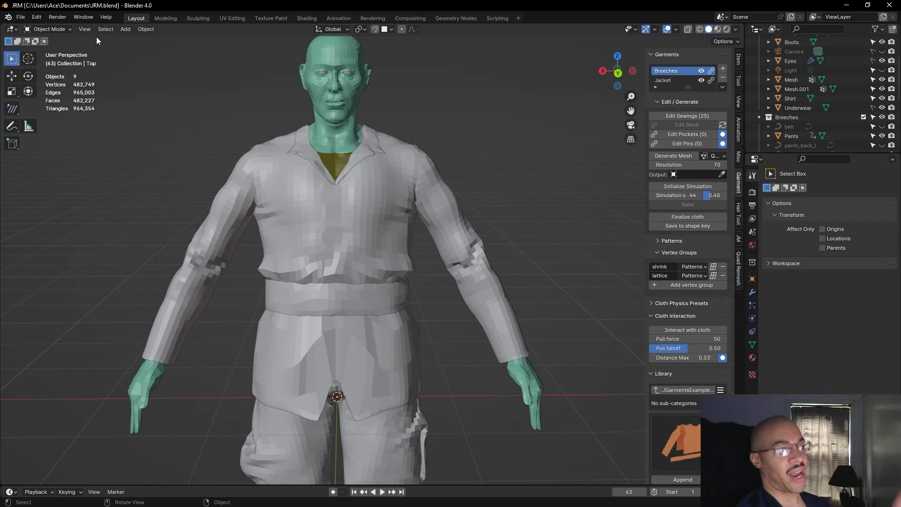
left_click(62, 29)
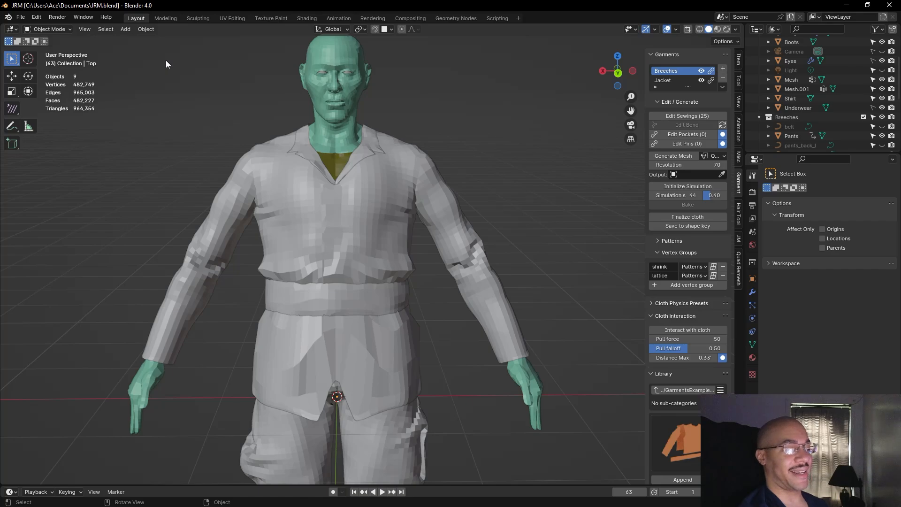
mouse_move(501, 163)
middle_mouse_down()
mouse_move(502, 187)
mouse_move(524, 182)
mouse_move(517, 157)
mouse_move(508, 156)
mouse_move(512, 165)
middle_mouse_up()
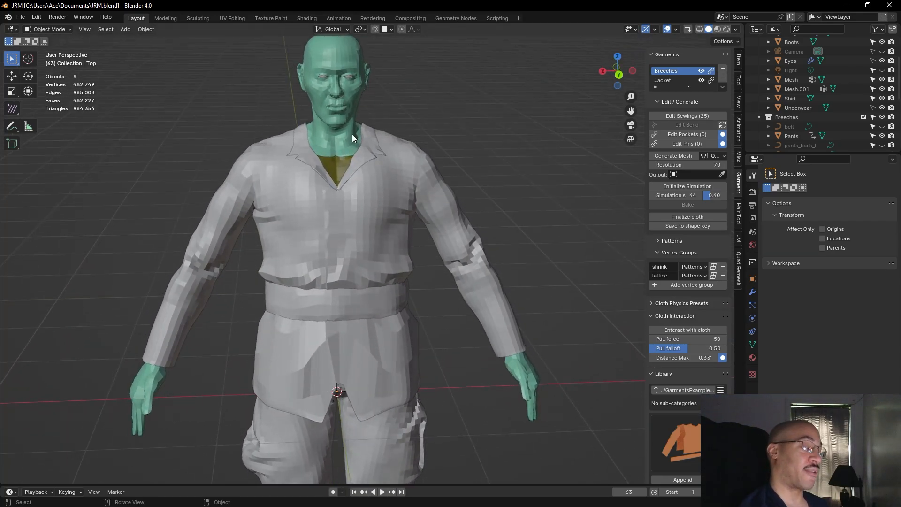
left_click(55, 29)
left_click(60, 58)
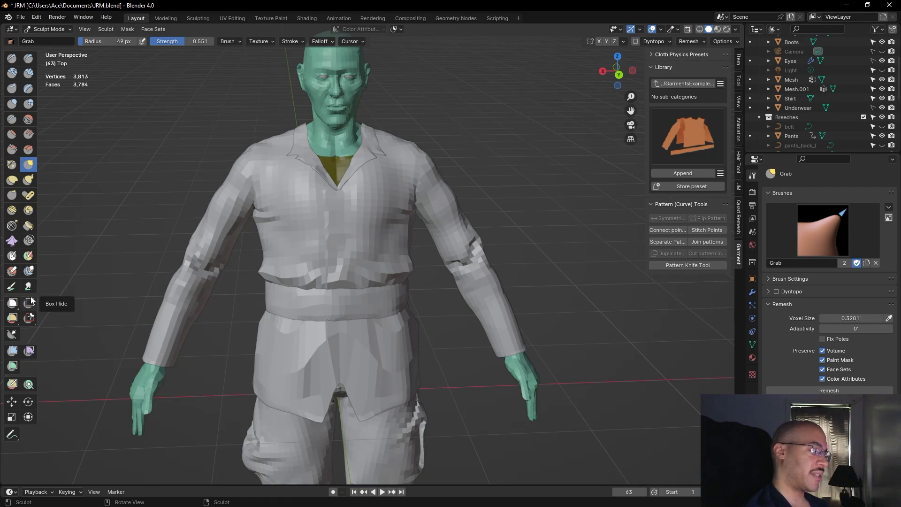
left_click(12, 255)
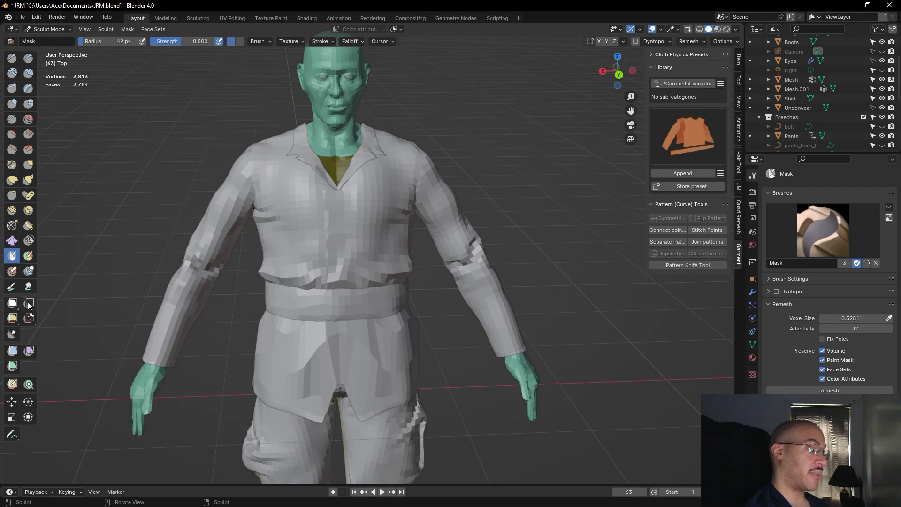
left_click(12, 303)
Box-mask a narrow vertical strip of the top from the character's left shoulder down to the belt
middle_click_drag(497, 193, 539, 176)
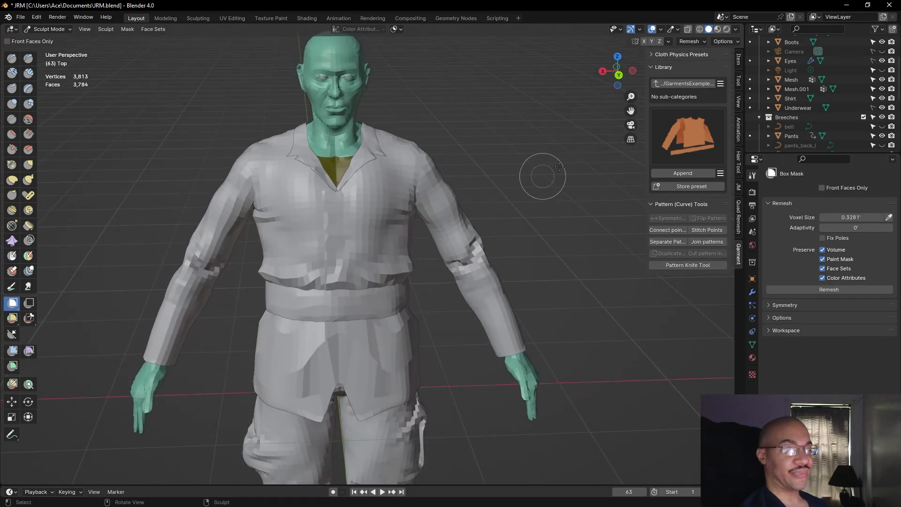
left_click(620, 75)
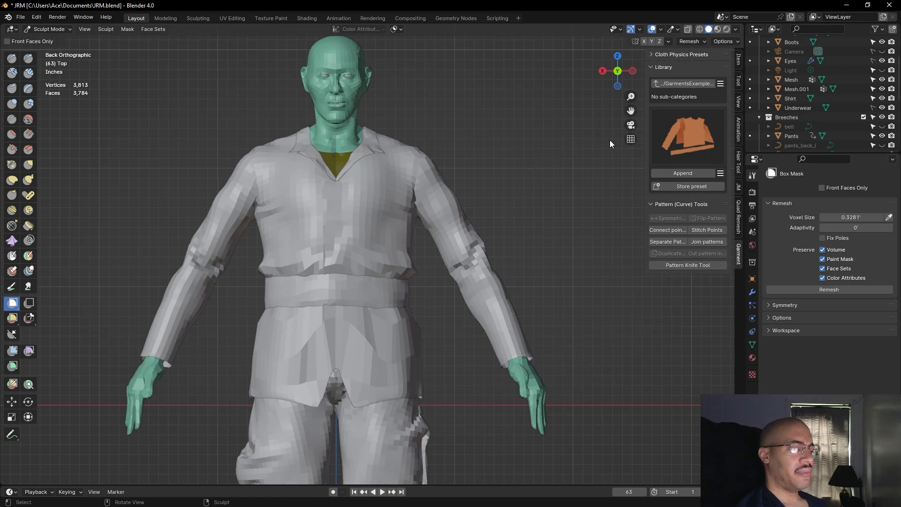
scroll(513, 169, "down", 3)
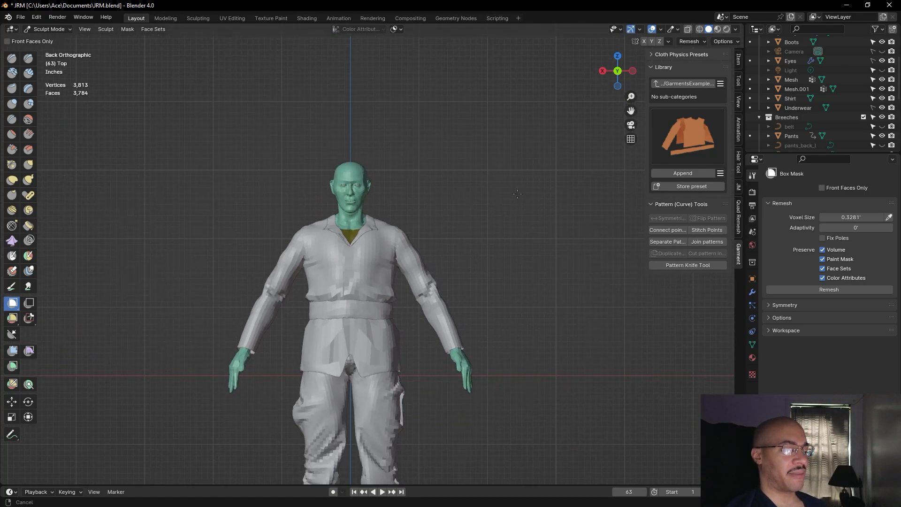
scroll(517, 193, "up", 3)
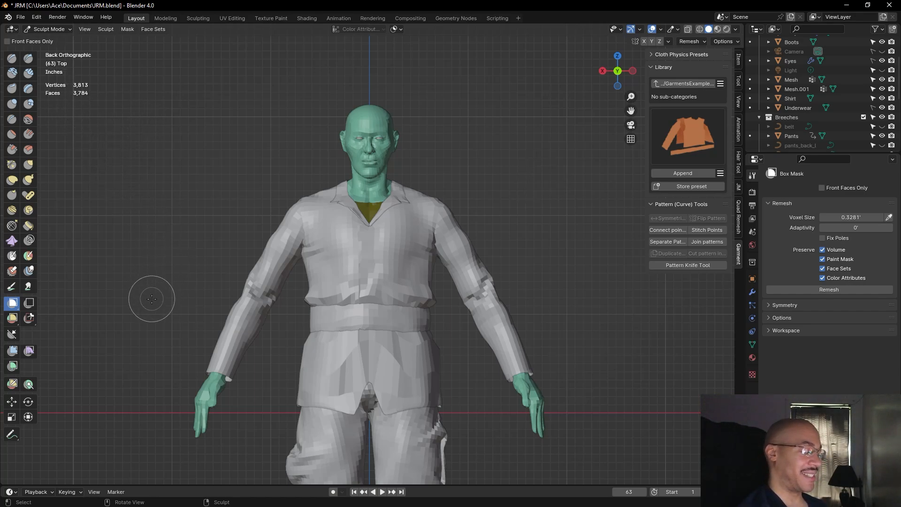
left_click_drag(408, 174, 422, 306)
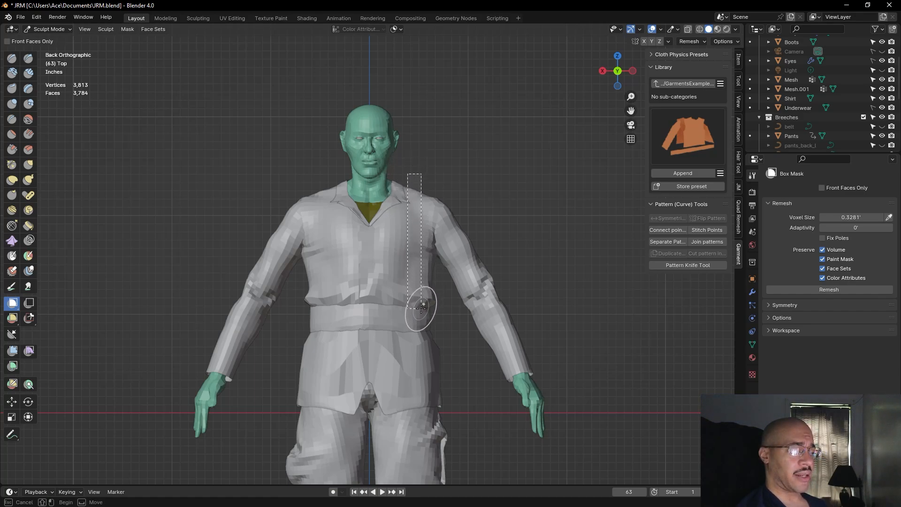
left_click_drag(421, 308, 419, 330)
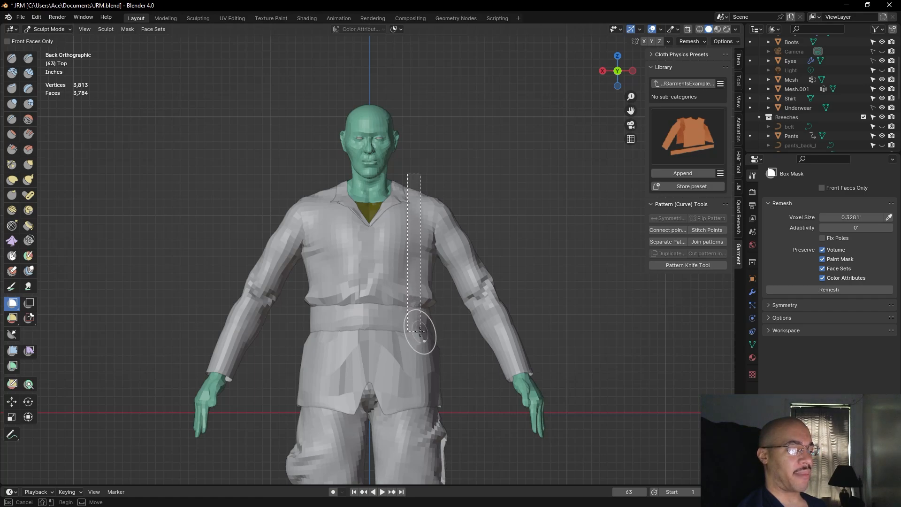
left_click_drag(421, 332, 421, 332)
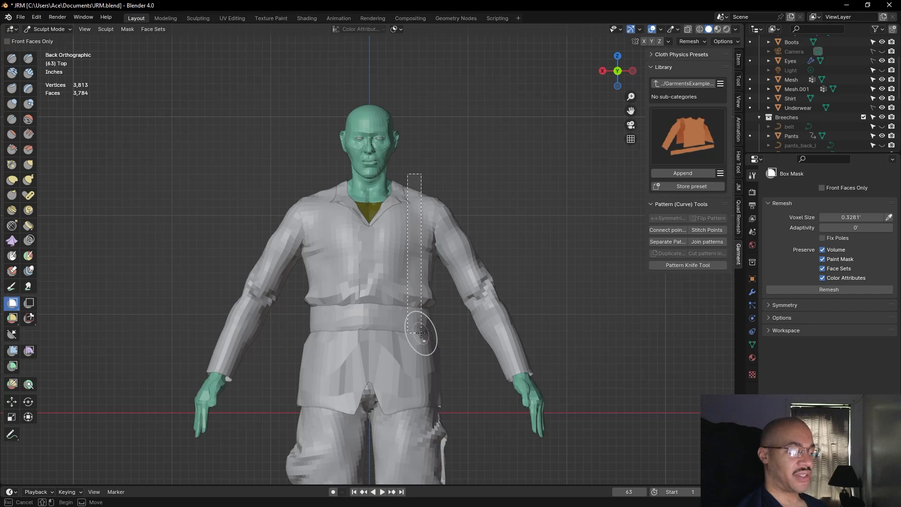
left_click_drag(422, 332, 422, 332)
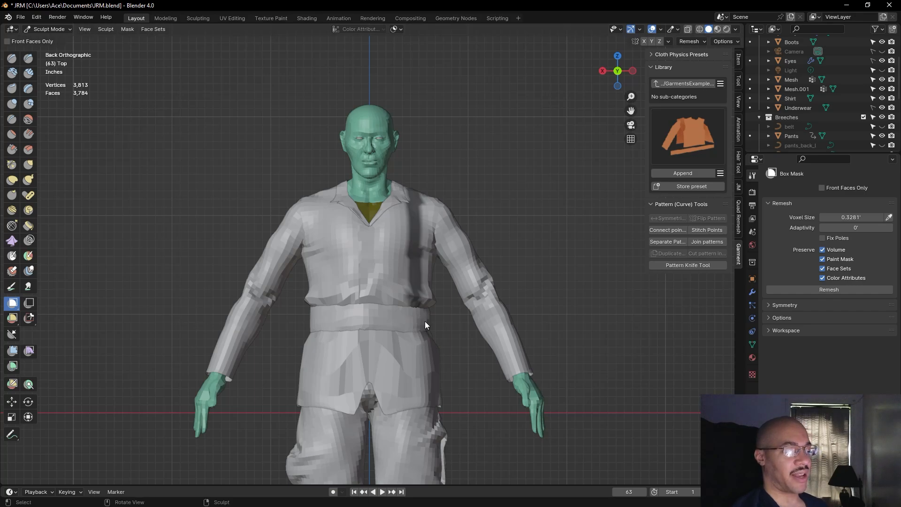
Box-mask a matching vertical strip from the character's right shoulder down to the waist and check both strips from behind
mouse_move(515, 191)
middle_mouse_down()
mouse_move(311, 194)
mouse_move(297, 207)
mouse_move(516, 230)
mouse_move(512, 190)
mouse_move(513, 212)
mouse_move(458, 169)
mouse_move(467, 177)
middle_mouse_up()
scroll(512, 190, "down", 1)
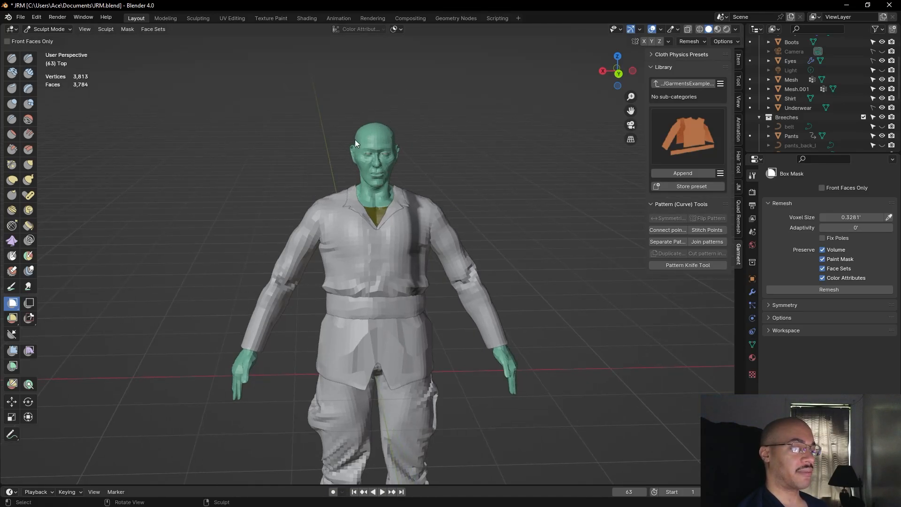
left_click_drag(330, 183, 333, 215)
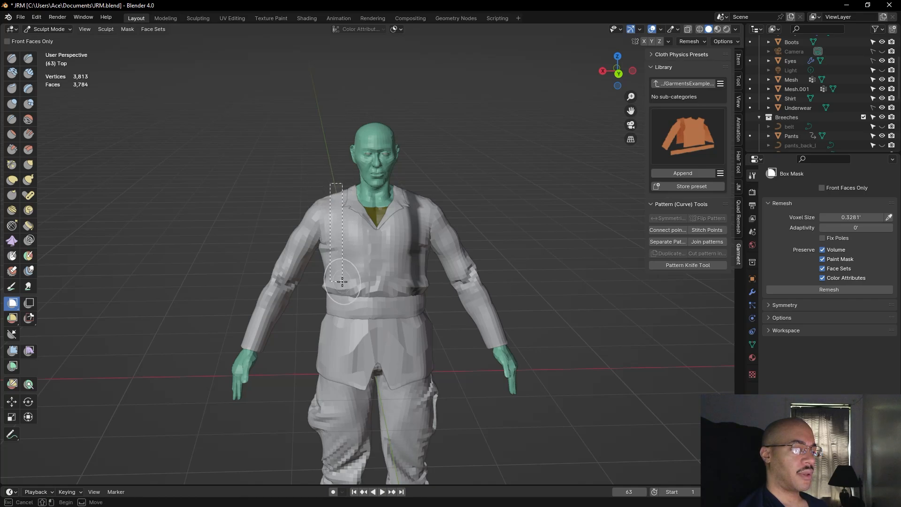
left_click_drag(344, 300, 344, 301)
mouse_move(540, 263)
middle_mouse_down()
mouse_move(643, 257)
mouse_move(587, 262)
mouse_move(611, 275)
mouse_move(526, 256)
middle_mouse_up()
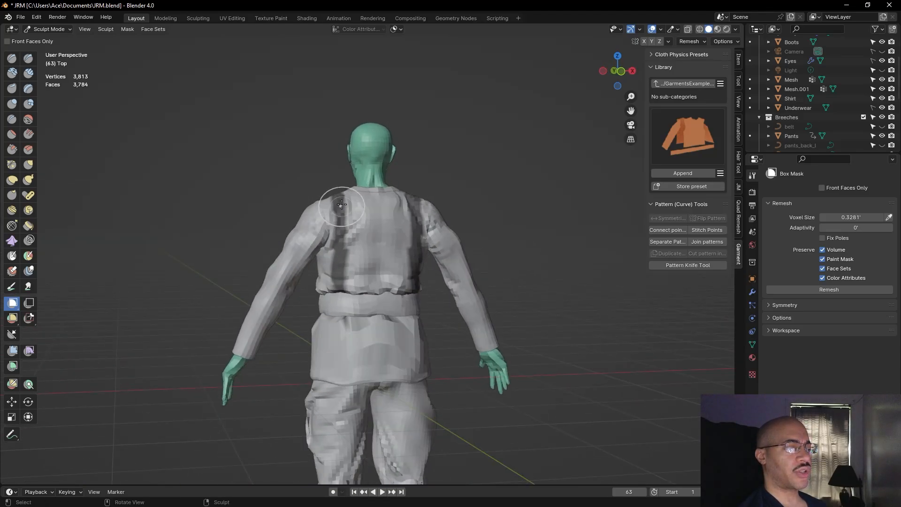
middle_click_drag(502, 216, 333, 254)
middle_click_drag(279, 321, 303, 320)
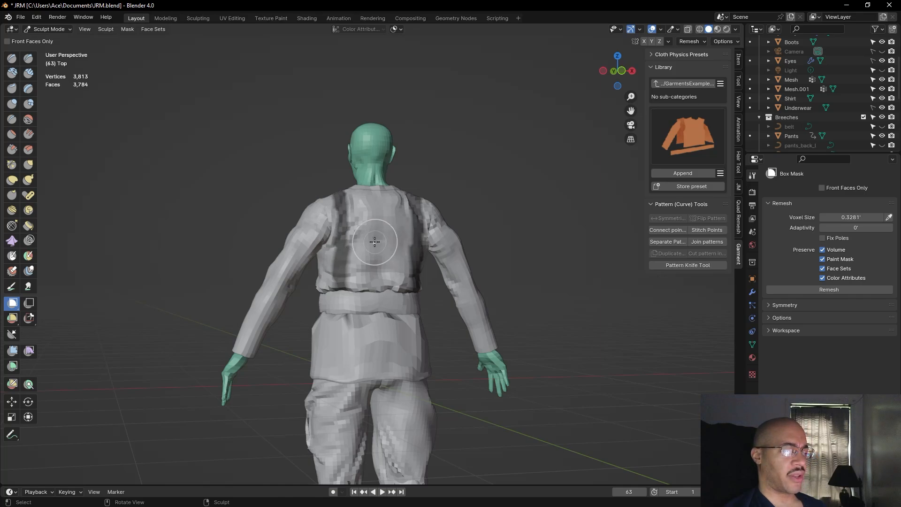
mouse_move(499, 205)
middle_mouse_down()
mouse_move(498, 234)
mouse_move(494, 219)
middle_mouse_up()
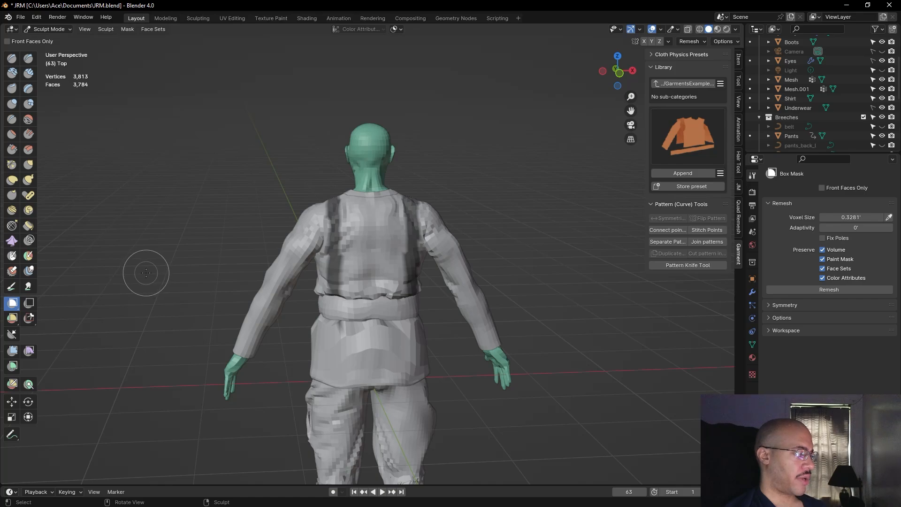
Turn on X symmetry for the Mask brush and erase the lower part of both mask strips on the back
left_click(12, 256)
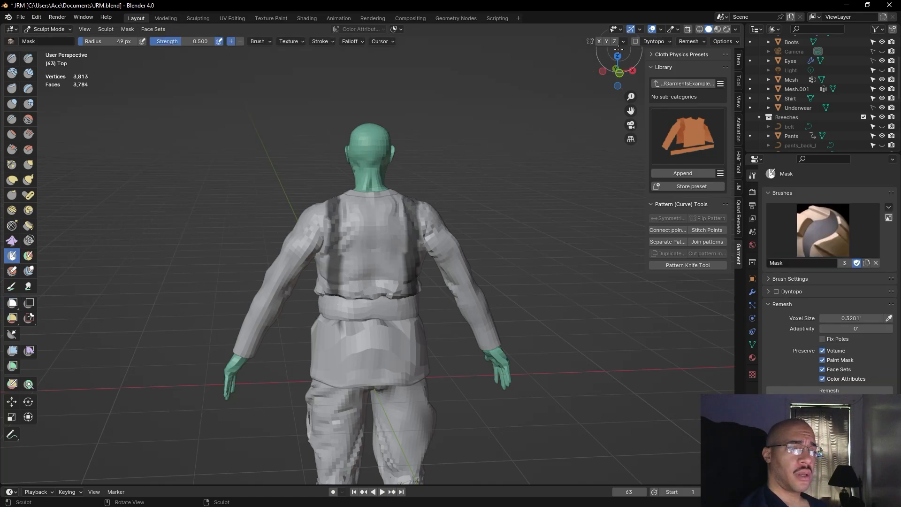
left_click(599, 42)
mouse_move(558, 147)
middle_mouse_down()
mouse_move(677, 205)
mouse_move(474, 217)
middle_mouse_up()
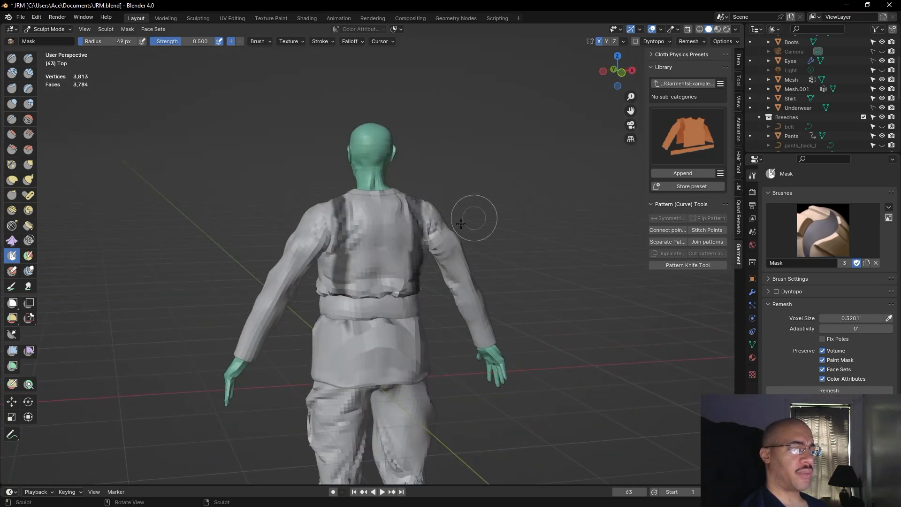
middle_click_drag(542, 215, 444, 209)
mouse_move(521, 202)
middle_mouse_down()
mouse_move(477, 197)
mouse_move(477, 207)
mouse_move(431, 181)
mouse_move(451, 179)
middle_mouse_up()
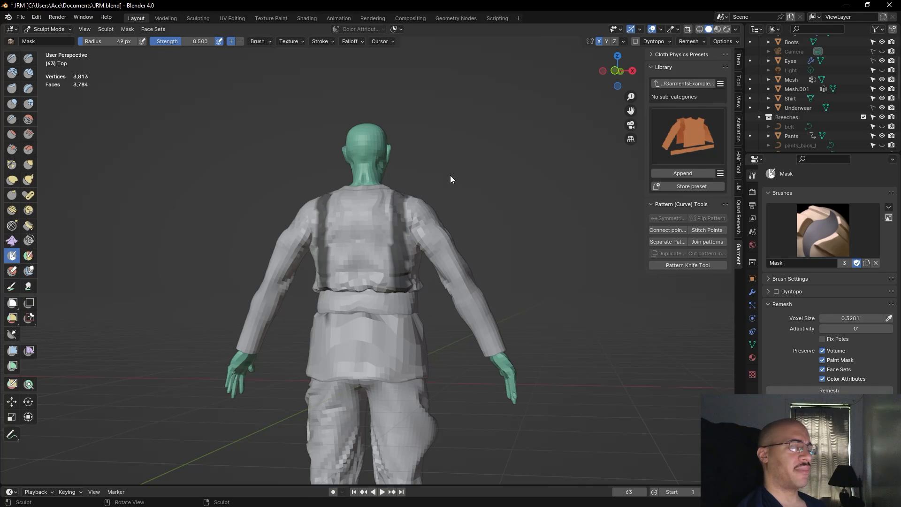
middle_click_drag(455, 173, 486, 184)
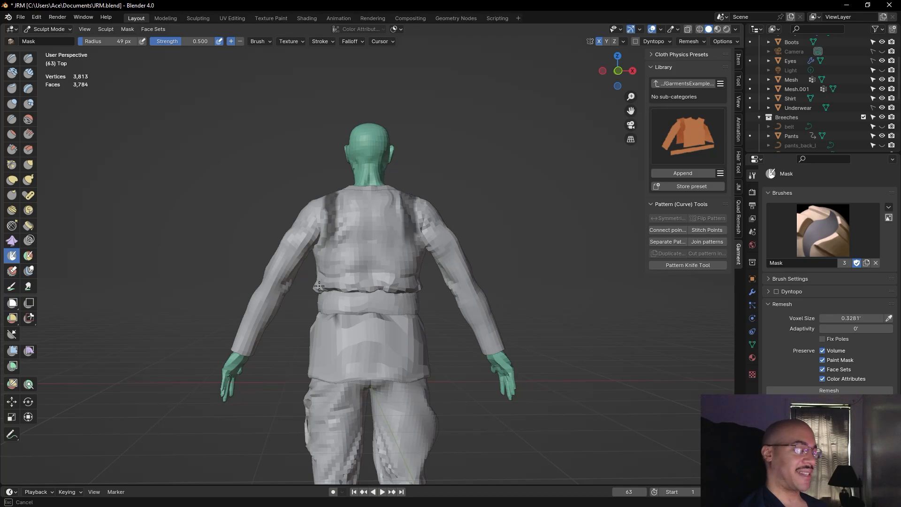
mouse_move(365, 287)
middle_mouse_down()
mouse_move(562, 274)
mouse_move(451, 282)
mouse_move(434, 289)
mouse_move(419, 319)
mouse_move(527, 321)
mouse_move(425, 286)
mouse_move(460, 293)
mouse_move(424, 308)
mouse_move(479, 277)
middle_mouse_up()
Examine the shortened mask strips on the back of the top from above, from the side and from further away
scroll(503, 240, "down", 5)
middle_click_drag(512, 233, 489, 223)
scroll(494, 219, "up", 3)
scroll(512, 253, "up", 5)
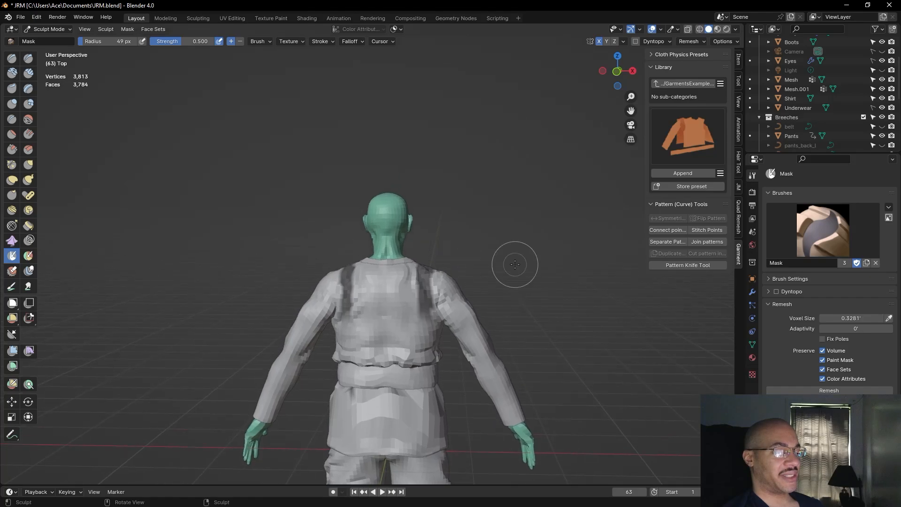
scroll(534, 259, "down", 4)
mouse_move(529, 187)
middle_mouse_down()
mouse_move(535, 207)
mouse_move(527, 211)
middle_mouse_up()
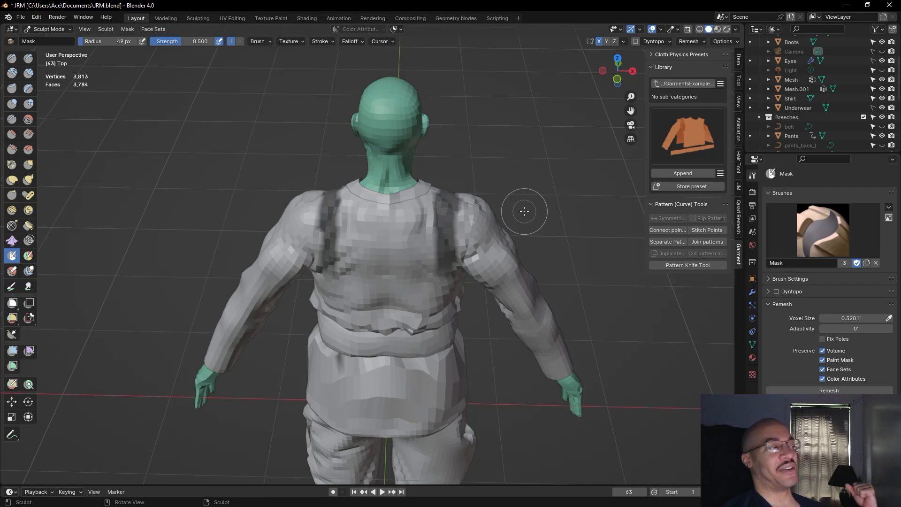
mouse_move(527, 201)
middle_mouse_down()
mouse_move(501, 153)
mouse_move(541, 153)
mouse_move(533, 141)
mouse_move(327, 155)
mouse_move(513, 157)
mouse_move(526, 175)
middle_mouse_up()
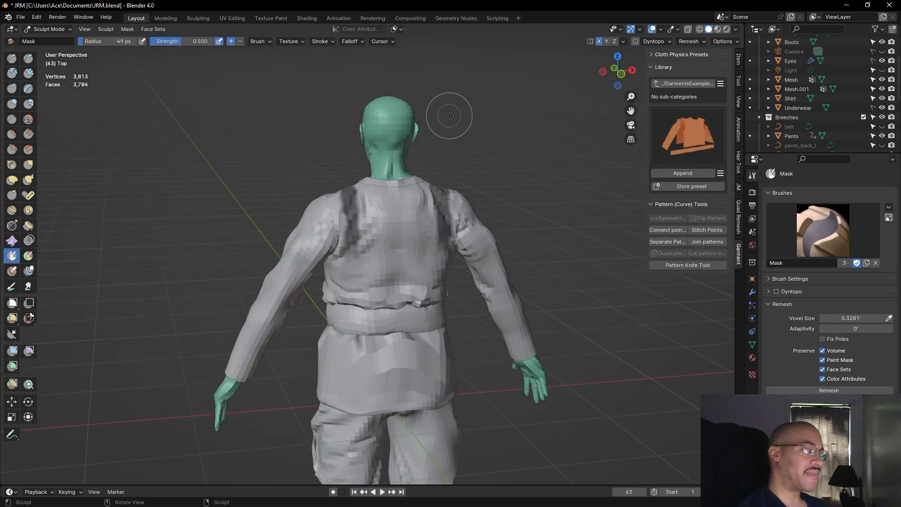
mouse_move(458, 120)
middle_mouse_down()
mouse_move(508, 194)
mouse_move(412, 94)
middle_mouse_up()
Try to mask the whole upper back between the two shoulder strips with a 30 px Mask brush, and undo it
mouse_move(71, 29)
left_mouse_down()
mouse_move(52, 24)
mouse_move(87, 40)
mouse_move(74, 30)
left_mouse_up()
middle_click_drag(492, 182, 515, 223)
middle_click_drag(515, 209, 360, 204)
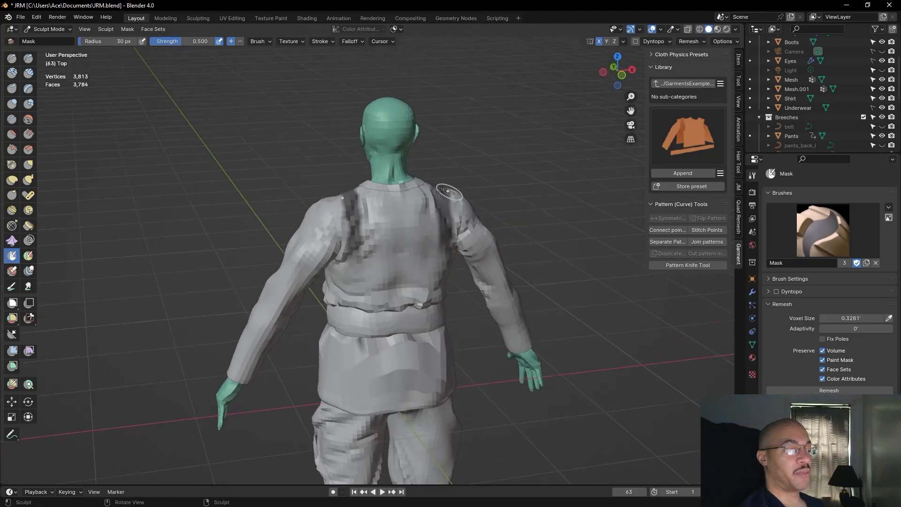
mouse_move(361, 205)
left_mouse_down()
mouse_move(425, 200)
mouse_move(364, 206)
mouse_move(388, 204)
left_mouse_up()
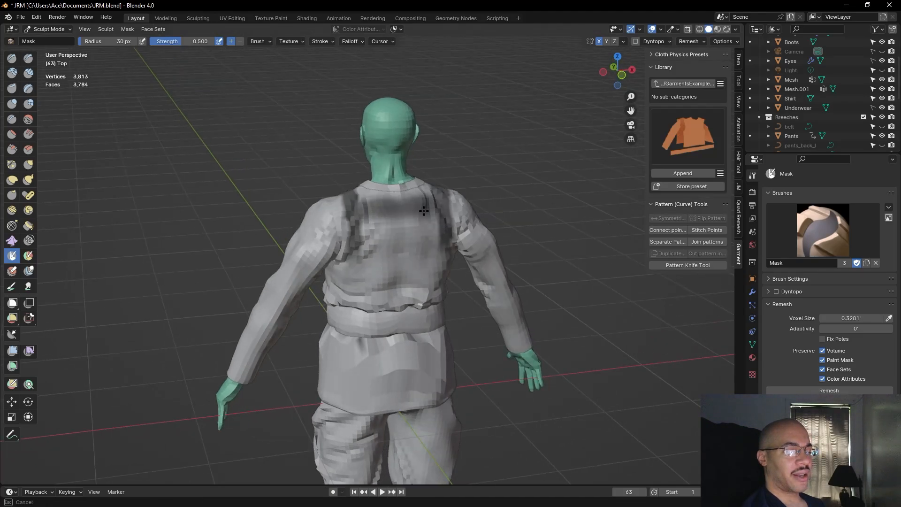
mouse_move(372, 229)
left_mouse_down()
mouse_move(429, 237)
mouse_move(363, 254)
left_mouse_up()
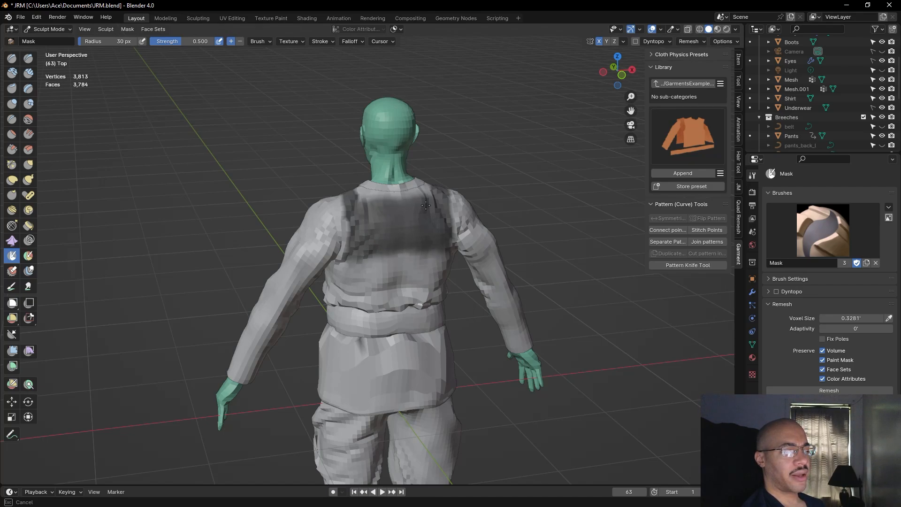
mouse_move(422, 206)
middle_mouse_down()
mouse_move(426, 164)
mouse_move(547, 160)
mouse_move(538, 219)
mouse_move(494, 189)
mouse_move(556, 206)
middle_mouse_up()
key("ctrl+z")
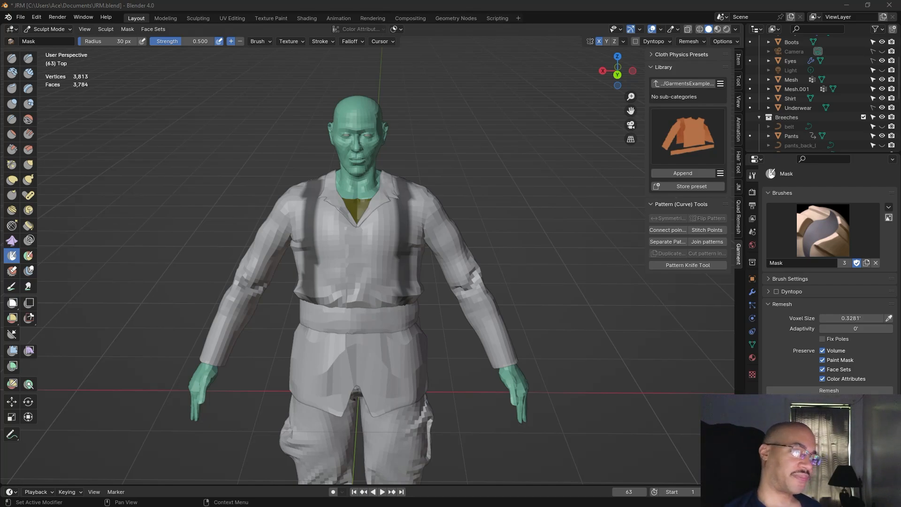
Erase the lower ends of both shoulder mask strips on the back of the top
mouse_move(521, 182)
middle_mouse_down()
mouse_move(348, 178)
mouse_move(300, 157)
middle_mouse_up()
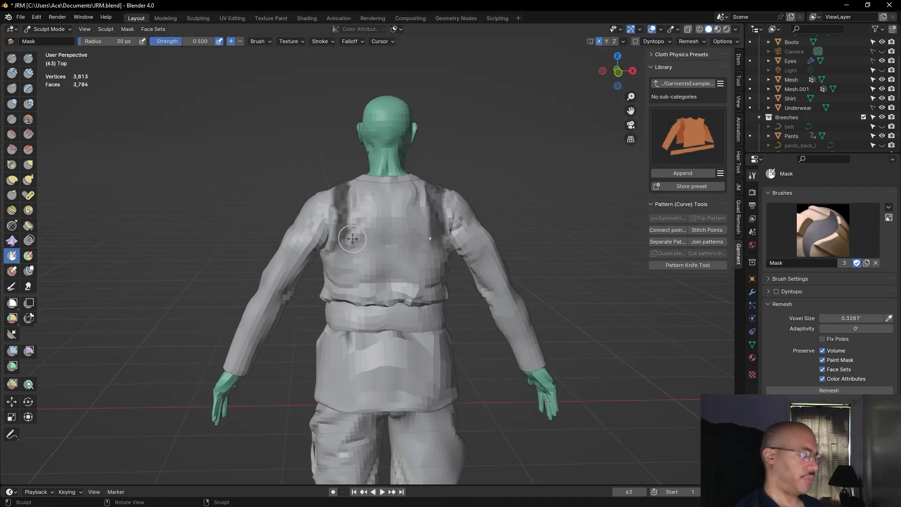
left_click_drag(346, 247, 346, 226, "ctrl")
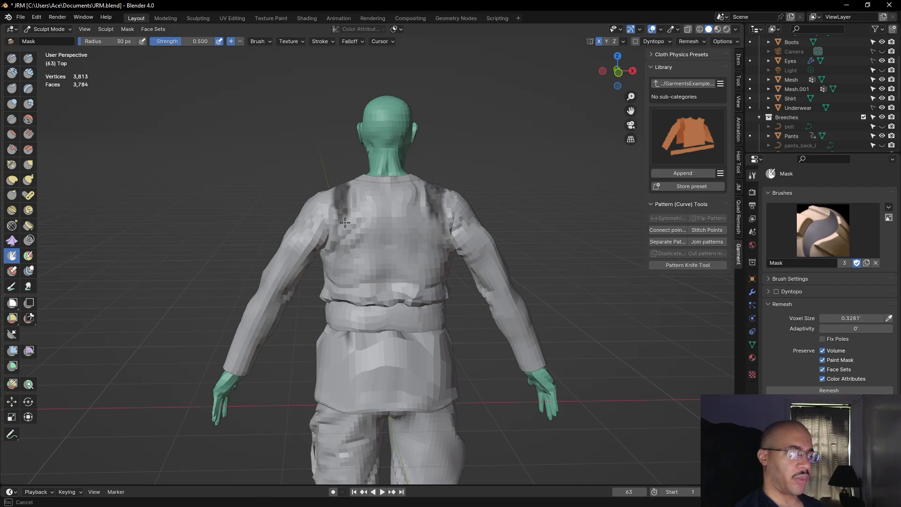
left_click_drag(441, 222, 441, 221, "ctrl")
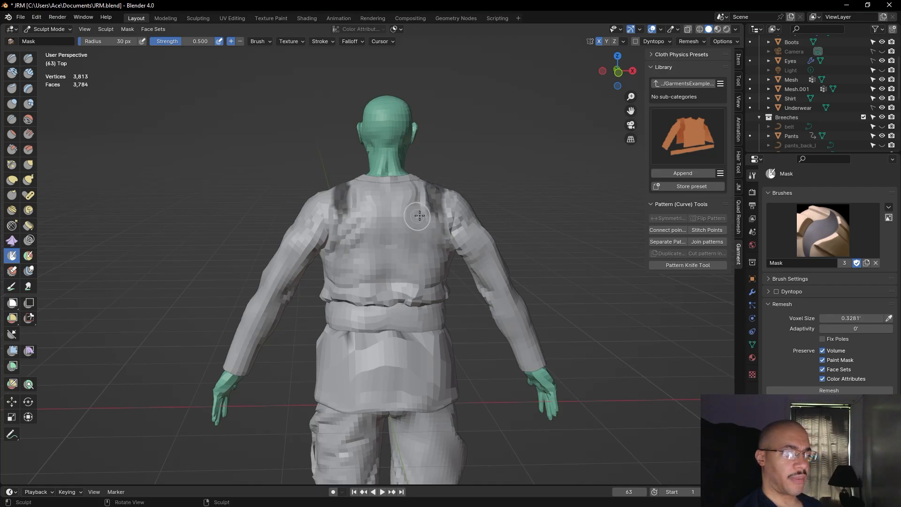
Paint a horizontal mask band across the upper back, joining the two shoulder strips
mouse_move(531, 195)
middle_mouse_down()
mouse_move(529, 205)
mouse_move(684, 225)
mouse_move(522, 203)
middle_mouse_up()
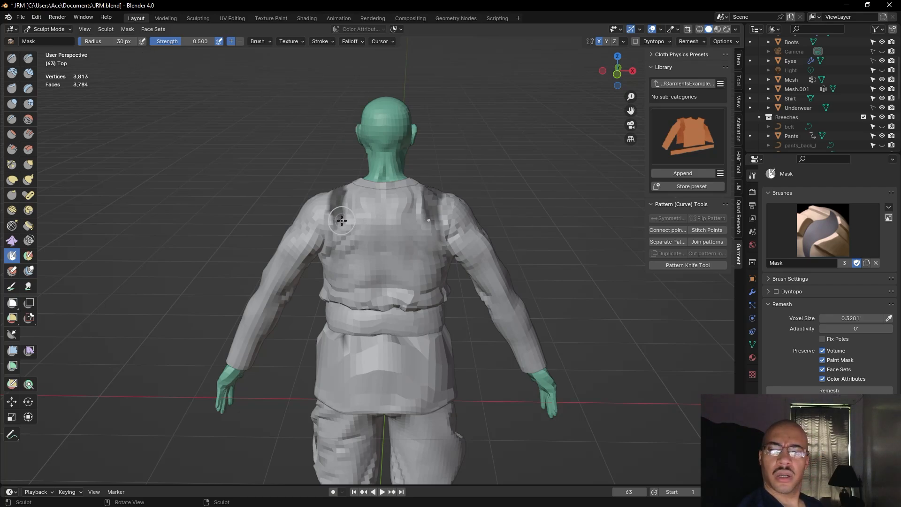
left_click_drag(346, 209, 344, 207)
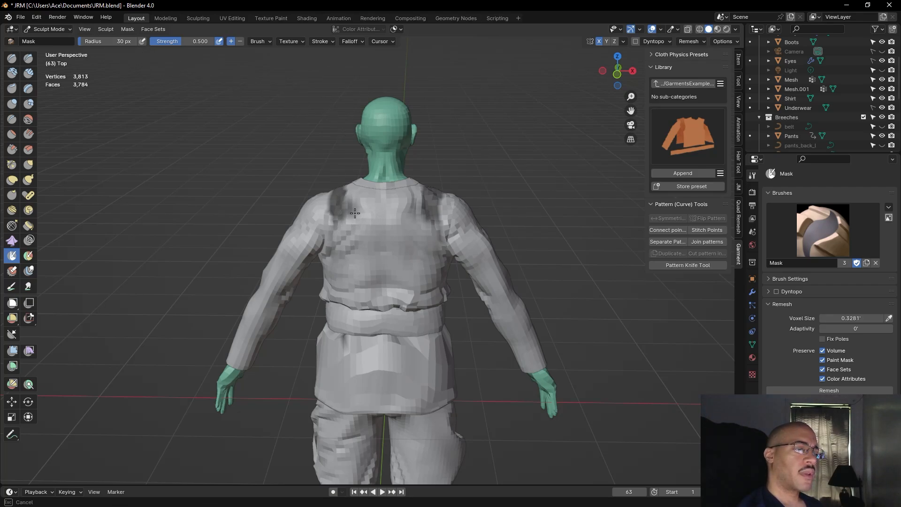
left_click_drag(362, 218, 383, 220)
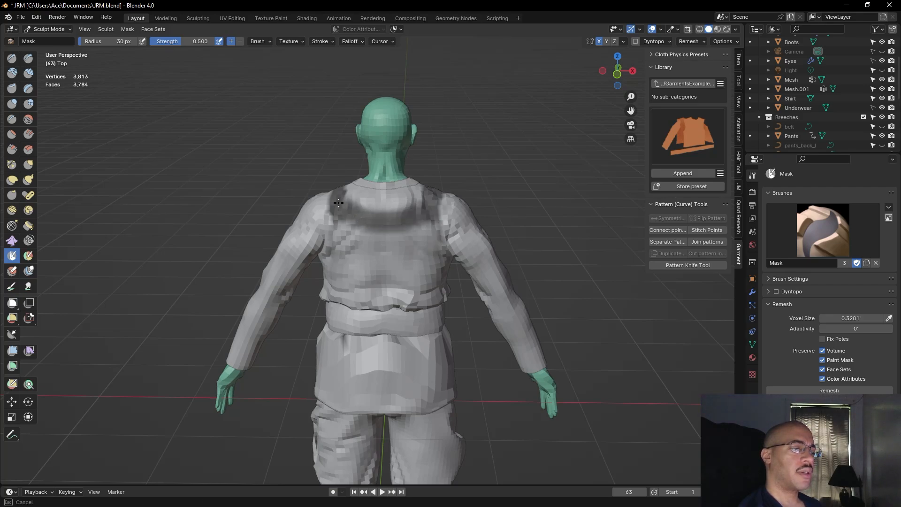
mouse_move(343, 208)
left_mouse_down()
mouse_move(395, 202)
mouse_move(420, 219)
mouse_move(375, 206)
left_mouse_up()
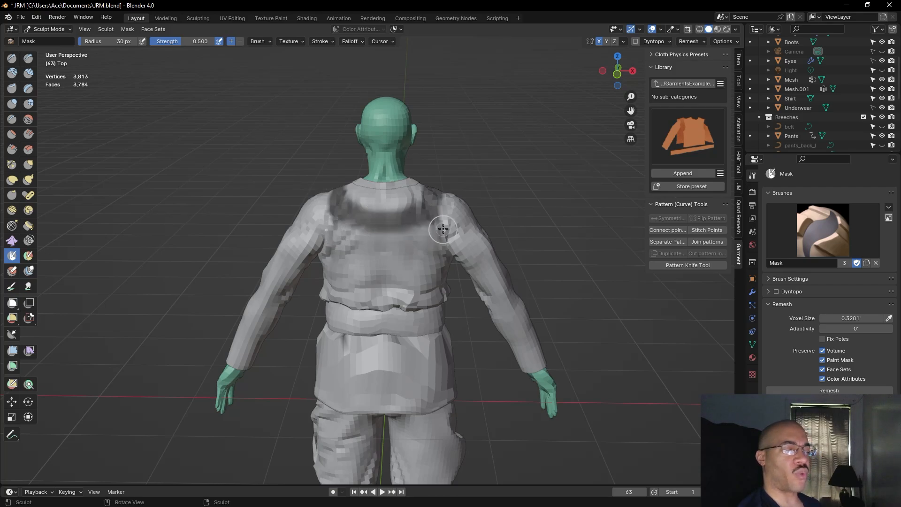
left_click_drag(441, 195, 428, 211)
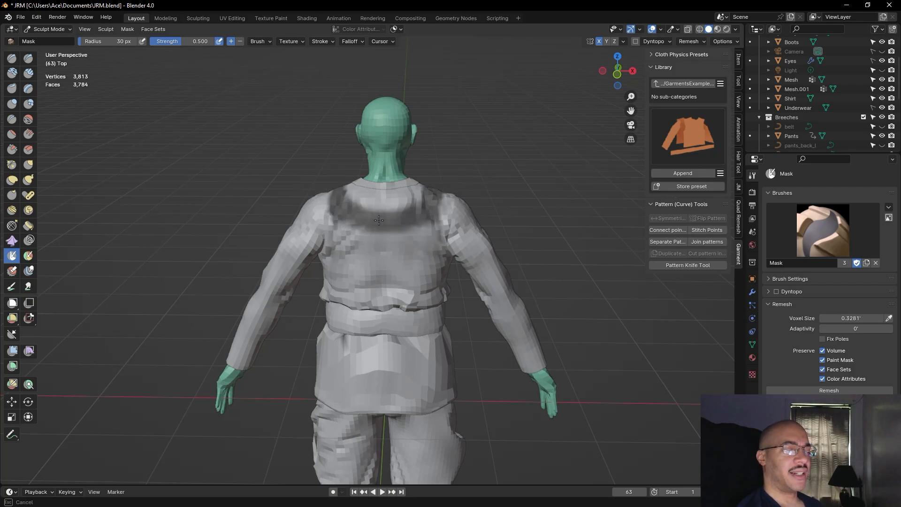
left_click_drag(340, 210, 347, 210)
Strengthen the band across the upper back and smooth the mask where it meets the shoulder strips
mouse_move(513, 177)
middle_mouse_down()
mouse_move(488, 286)
mouse_move(501, 273)
mouse_move(499, 221)
middle_mouse_up()
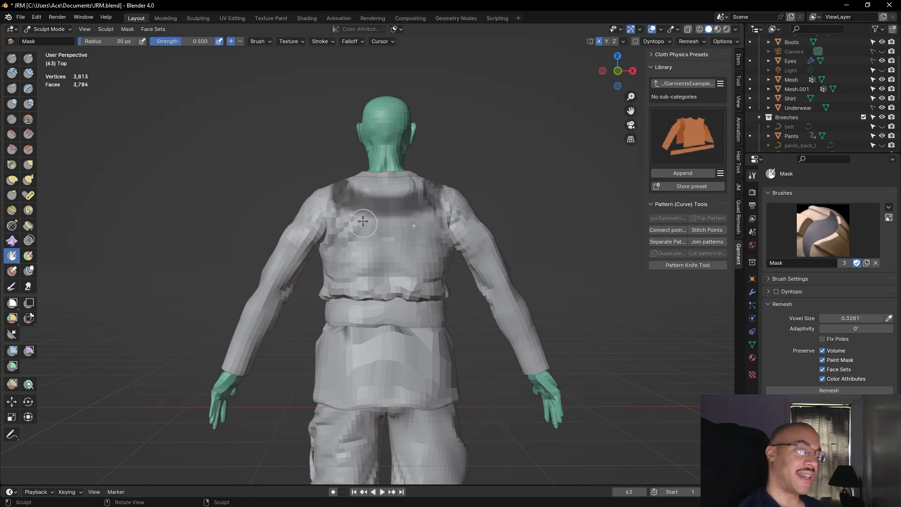
mouse_move(366, 217)
left_mouse_down()
mouse_move(345, 206)
mouse_move(392, 217)
mouse_move(373, 215)
left_mouse_up()
left_click_drag(430, 209, 425, 192)
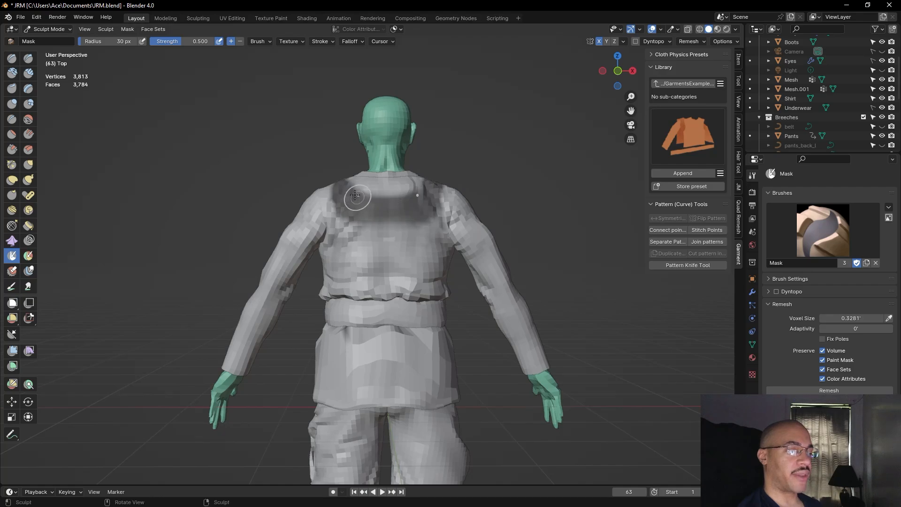
mouse_move(445, 157)
middle_mouse_down()
mouse_move(452, 216)
mouse_move(458, 198)
mouse_move(448, 189)
middle_mouse_up()
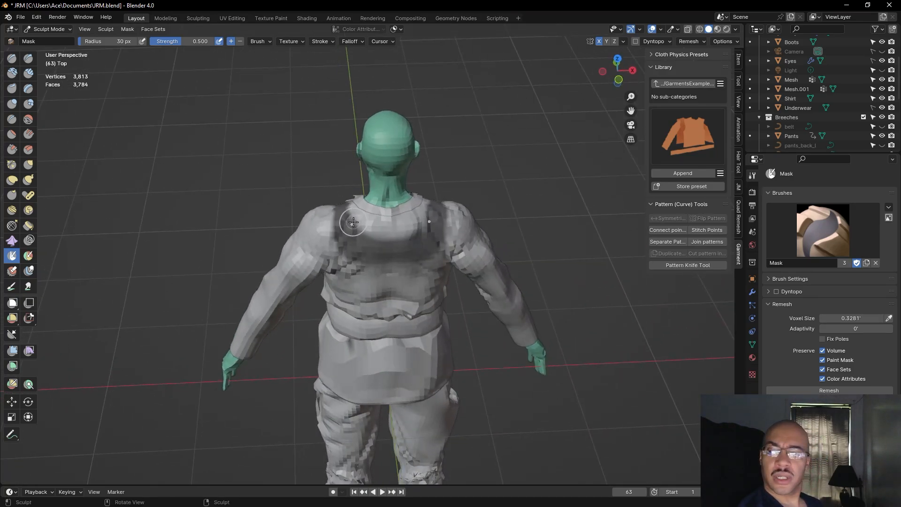
mouse_move(358, 215)
left_mouse_down("shift")
mouse_move(364, 226)
mouse_move(402, 207)
mouse_move(376, 235)
mouse_move(365, 224)
mouse_move(399, 231)
mouse_move(433, 221)
mouse_move(408, 231)
mouse_move(440, 206)
left_mouse_up("shift")
mouse_move(496, 188)
middle_mouse_down()
mouse_move(485, 143)
mouse_move(446, 156)
mouse_move(512, 166)
mouse_move(498, 160)
middle_mouse_up()
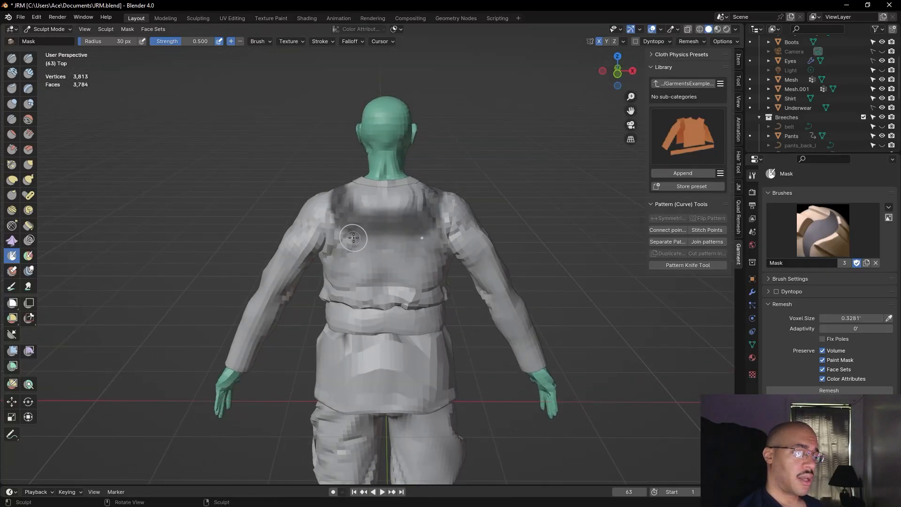
Paint two symmetrical vertical mask strips on the back, from the upper band down to the belt
mouse_move(355, 237)
left_mouse_down()
mouse_move(358, 291)
mouse_move(357, 233)
left_mouse_up()
left_click_drag(358, 280, 360, 292)
left_click_drag(415, 238, 415, 303)
middle_click_drag(445, 256, 428, 215)
mouse_move(428, 215)
left_mouse_down()
mouse_move(410, 234)
mouse_move(410, 282)
left_mouse_up()
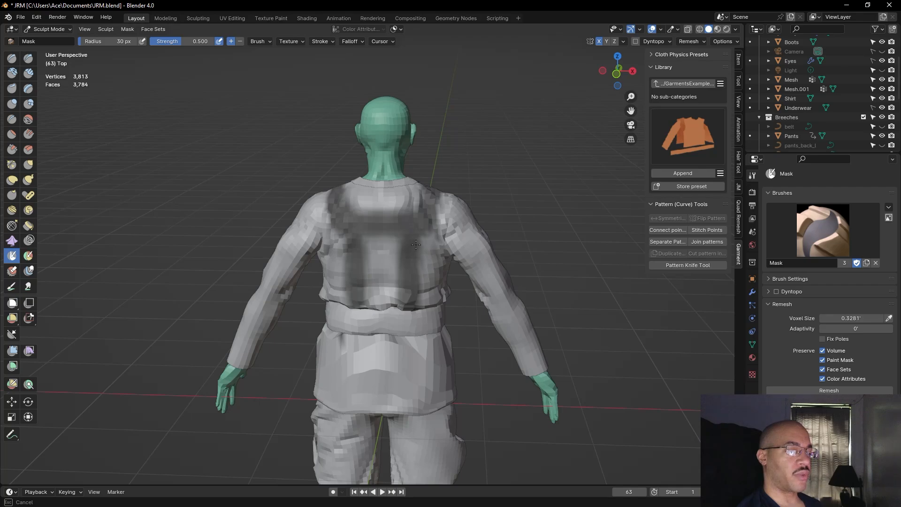
left_click_drag(416, 297, 416, 307)
Check the mask strips from the front and sharpen the mask
mouse_move(415, 308)
middle_mouse_down()
mouse_move(534, 221)
mouse_move(551, 342)
middle_mouse_up()
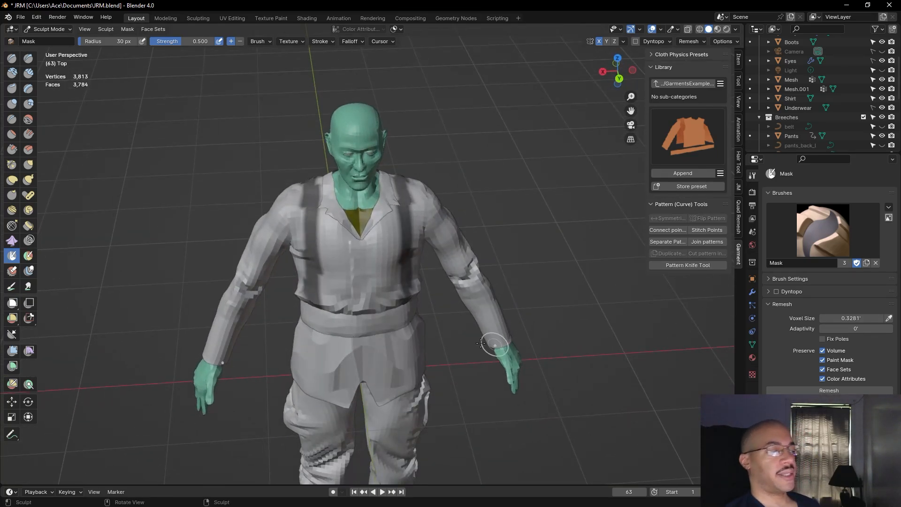
scroll(501, 207, "down", 2)
middle_click_drag(509, 215, 446, 236)
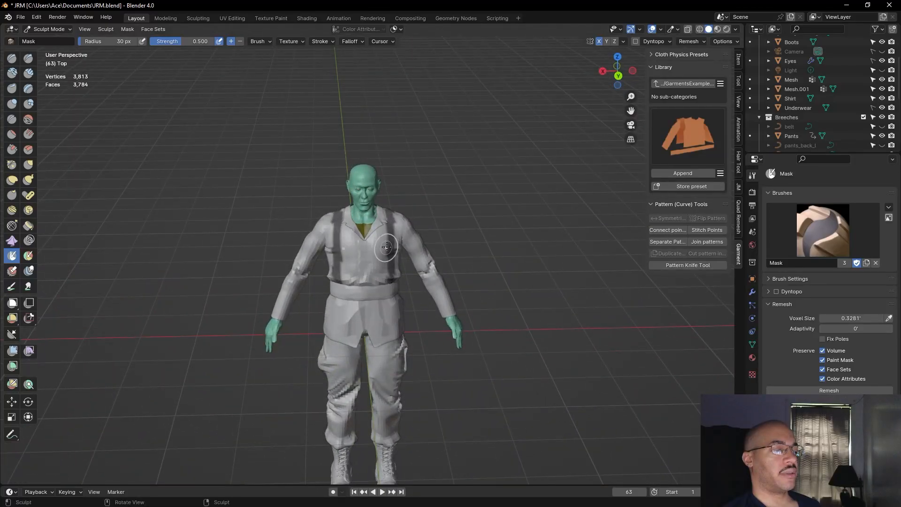
middle_click_drag(501, 238, 521, 232)
scroll(522, 232, "up", 3)
middle_click_drag(141, 175, 134, 162)
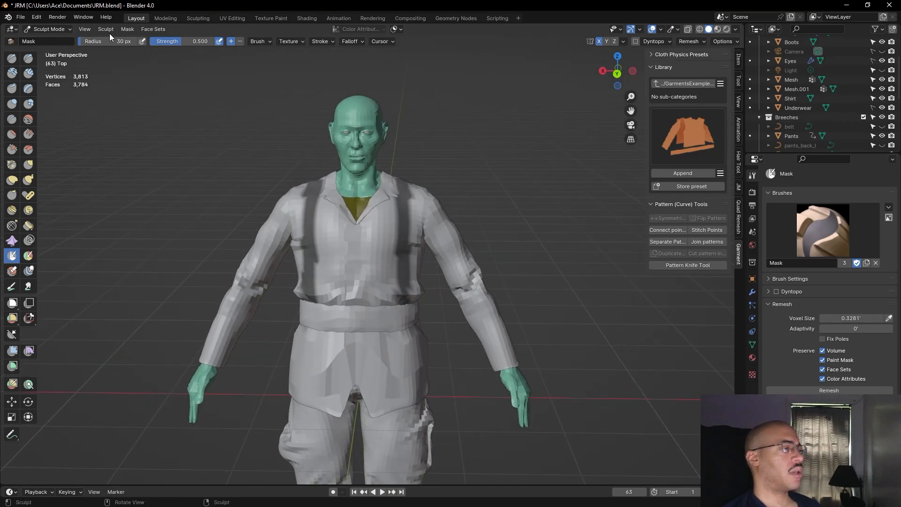
left_click(127, 29)
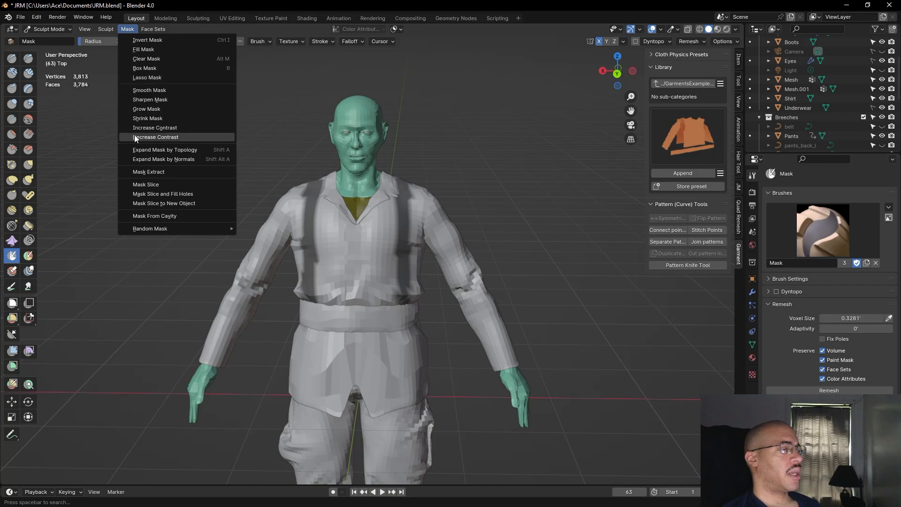
left_click(159, 99)
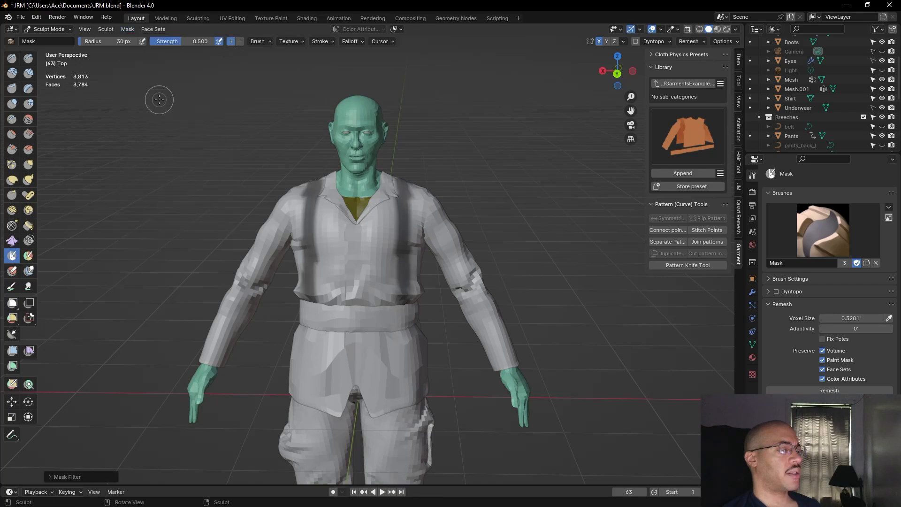
Extract the masked straps as a separate mesh with threshold 0.500, 4 smooth iterations, Add Boundary Loop and Project to Sculpt
left_click(127, 29)
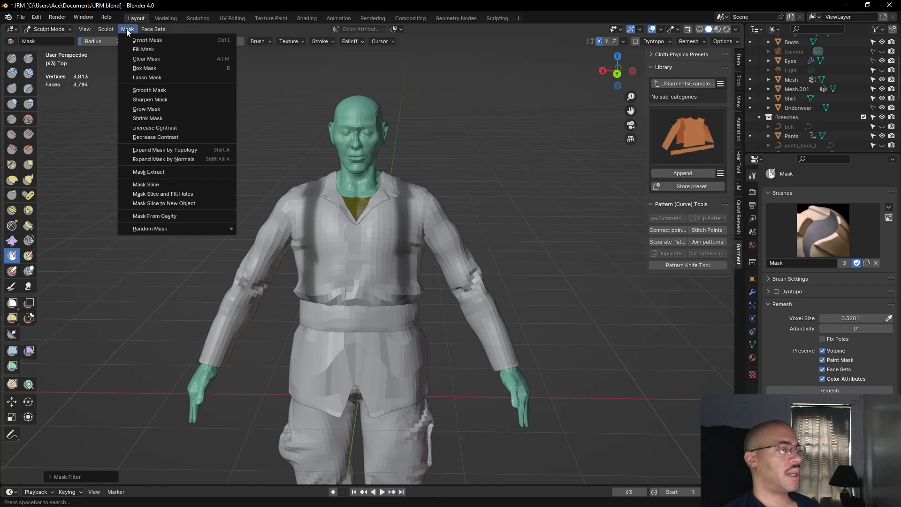
left_click(149, 172)
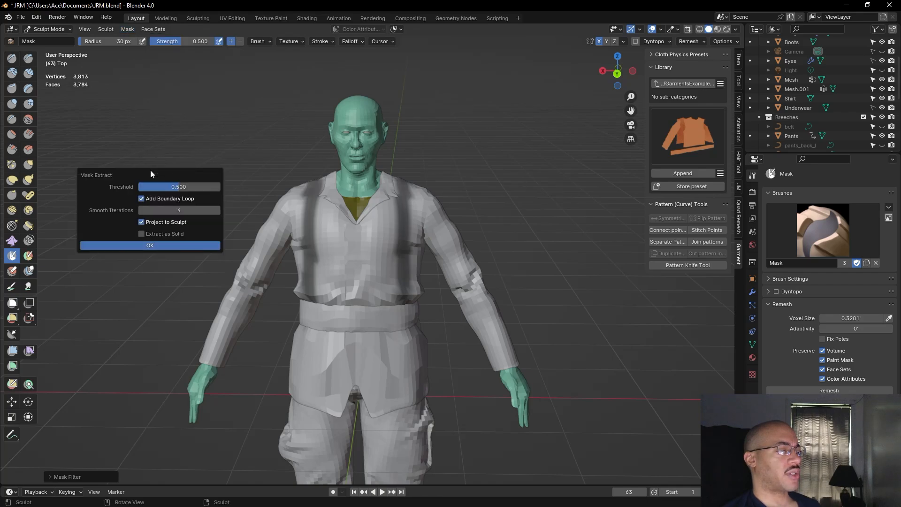
left_click(142, 244)
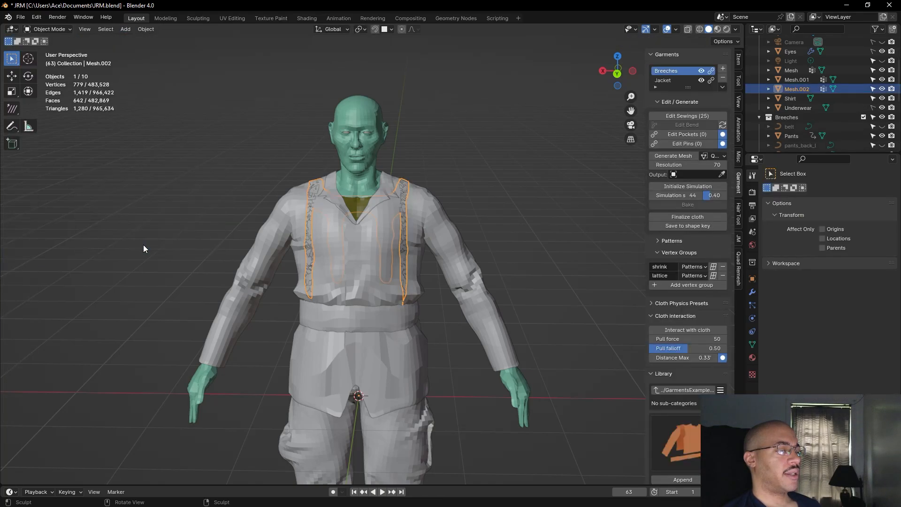
Inspect the extracted strap mesh from the front and back, and switch it to Sculpt Mode
middle_click_drag(126, 249, 143, 272)
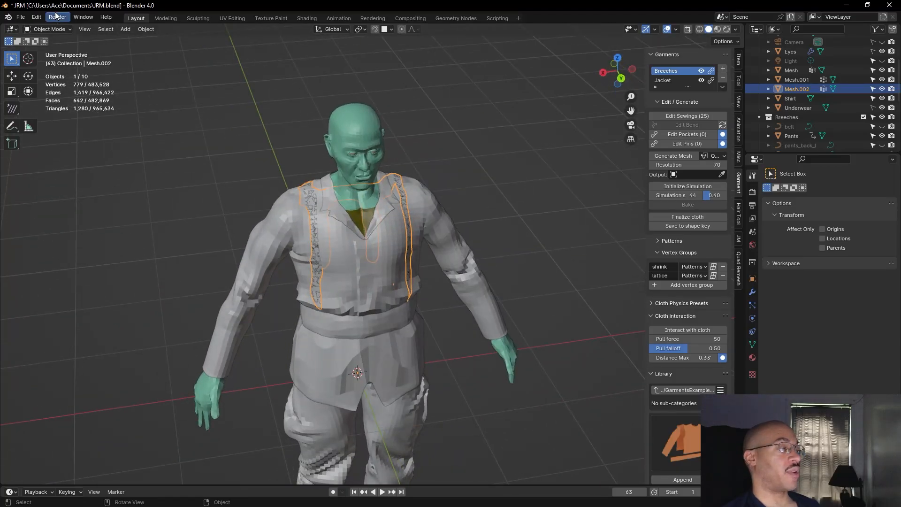
left_click(51, 30)
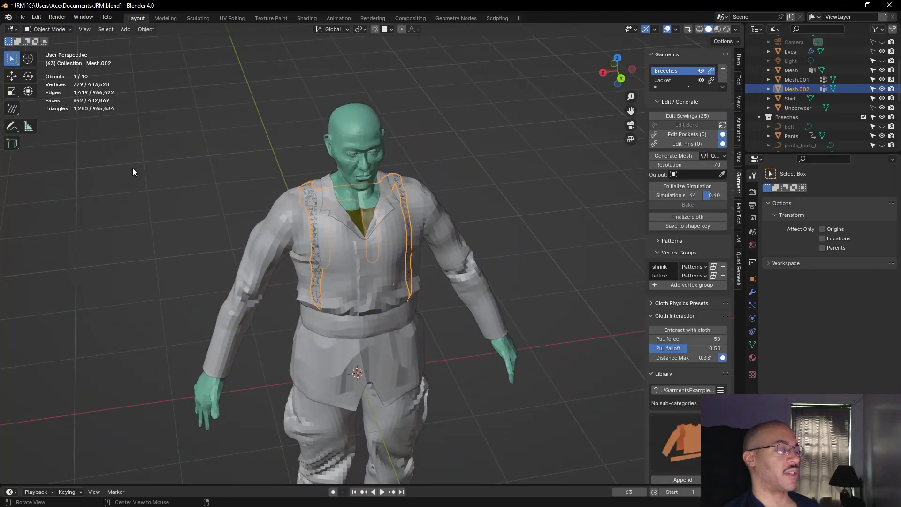
middle_click_drag(133, 166, 246, 183)
middle_click_drag(537, 263, 438, 260)
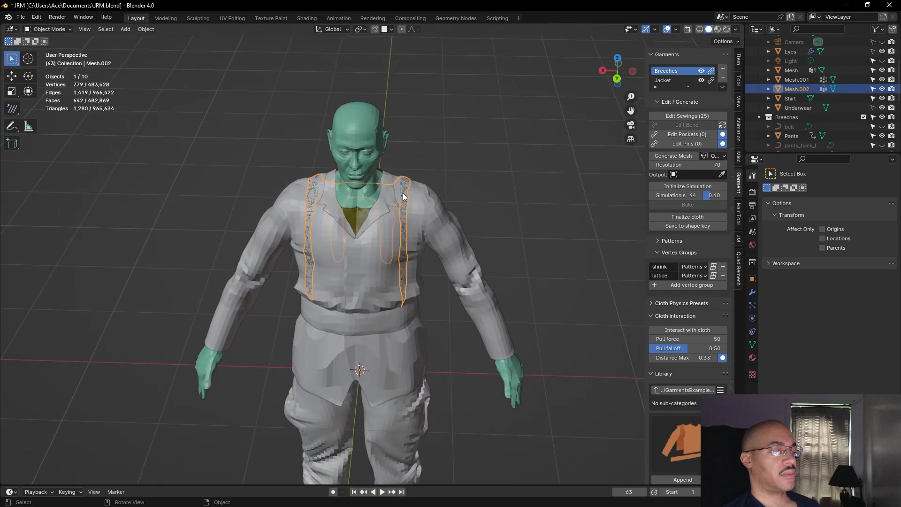
middle_click_drag(403, 185, 310, 193)
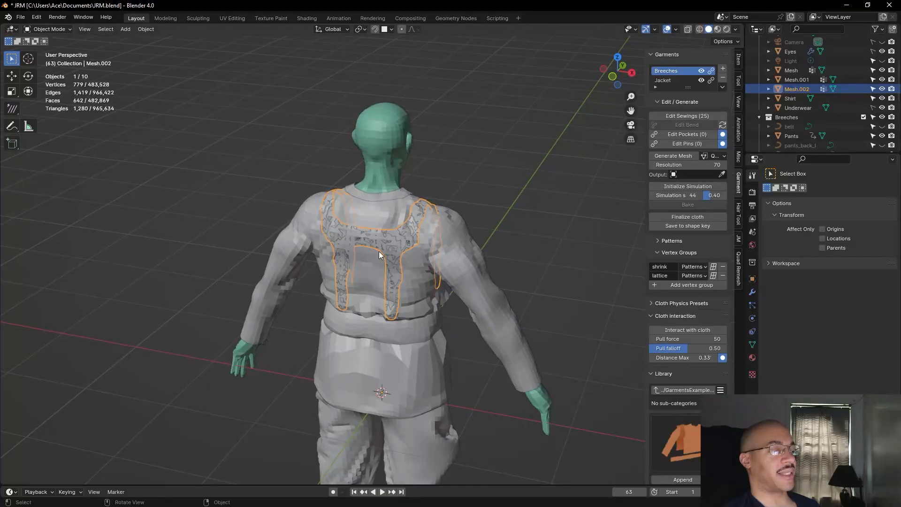
middle_click_drag(398, 299, 258, 196)
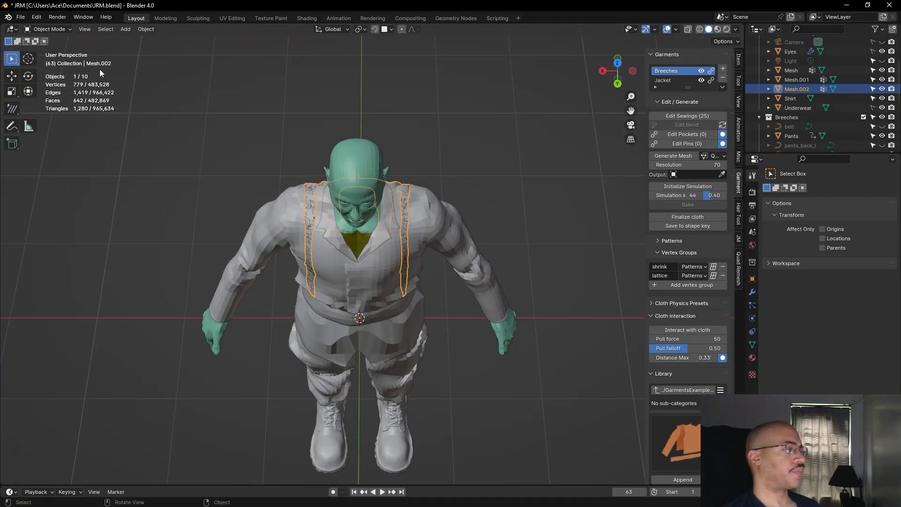
left_click(50, 32)
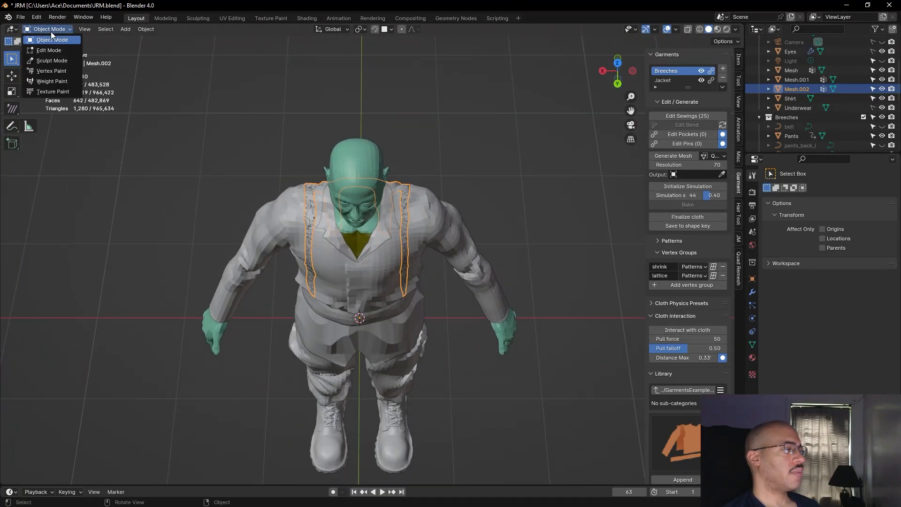
left_click(50, 61)
middle_click_drag(141, 185, 243, 175)
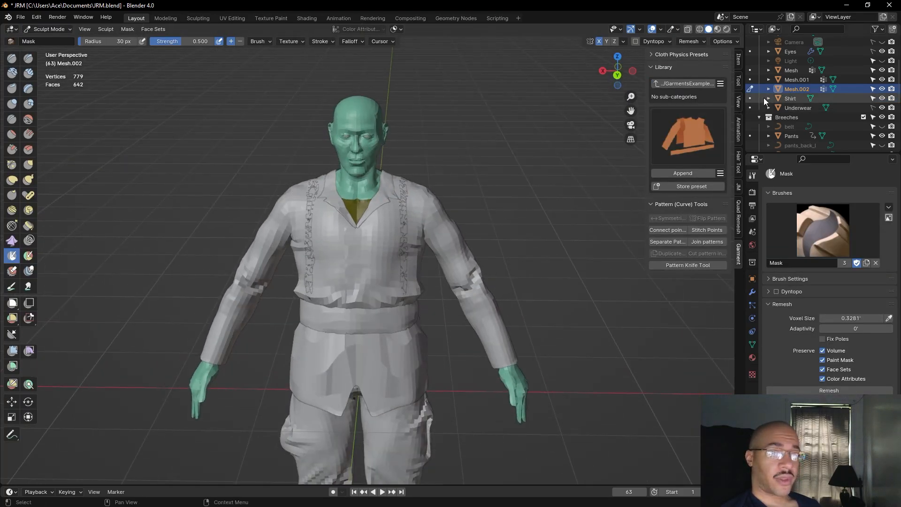
Rename the waist belt object Mesh.001 as LBE Belt
left_click(799, 80)
left_click(798, 90)
left_click(797, 83)
double_click(797, 83)
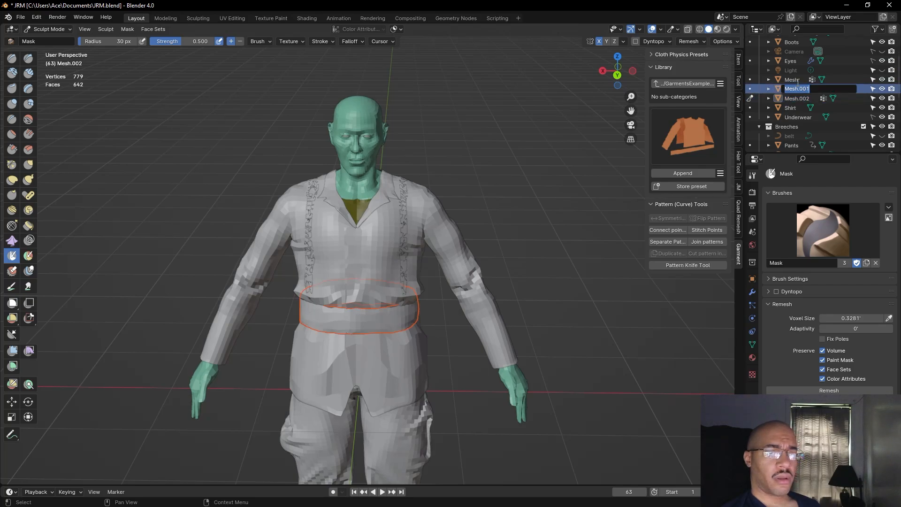
type("BE Belt")
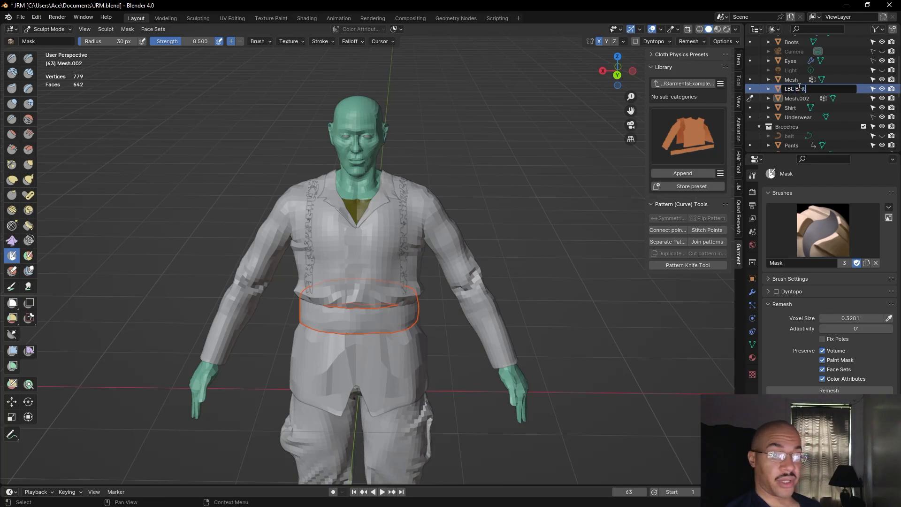
key("Return")
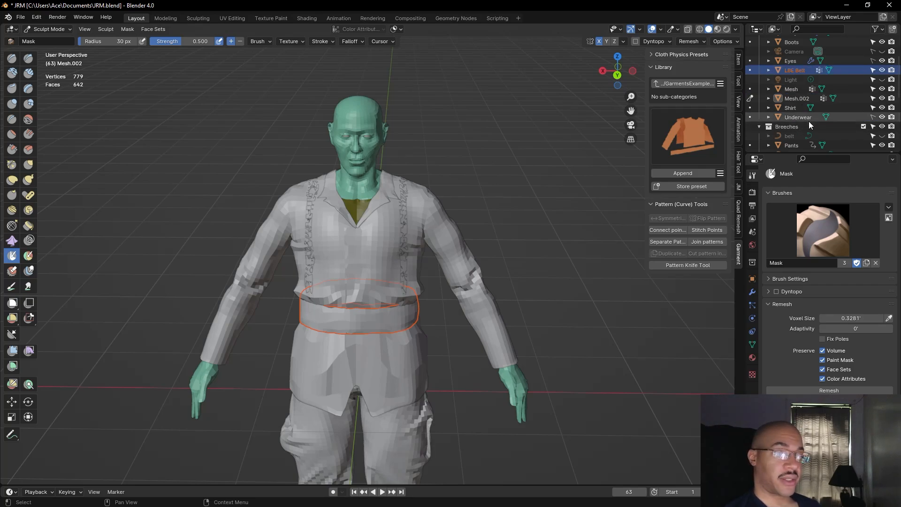
Rename the collar object Mesh as Collar
left_click(795, 98)
left_click(795, 88)
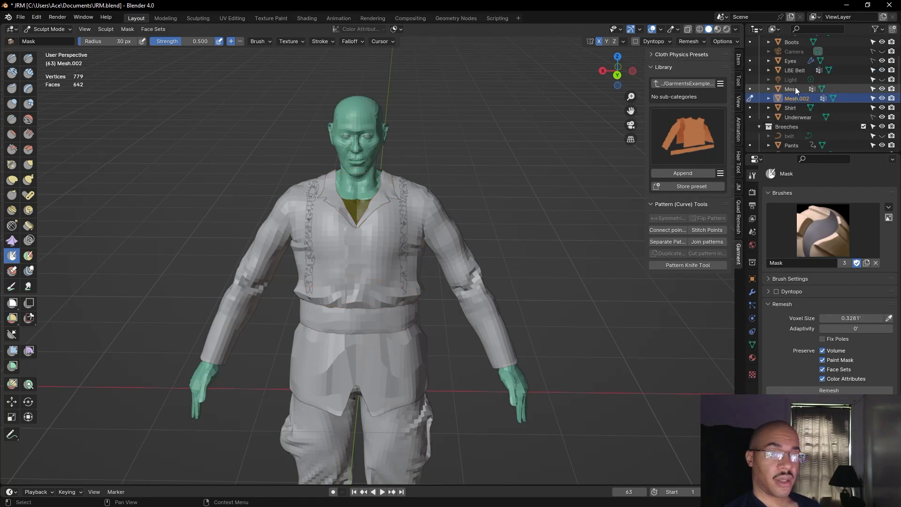
double_click(792, 89)
type("Collar")
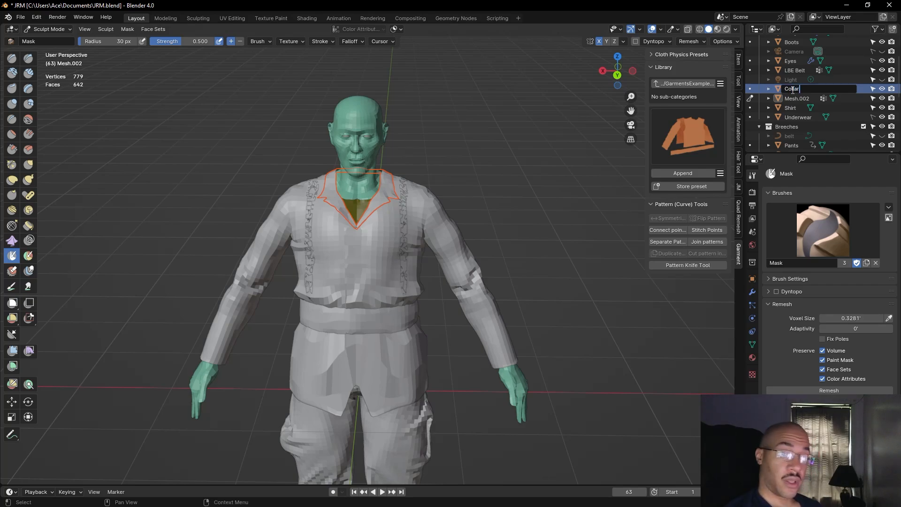
key("Return")
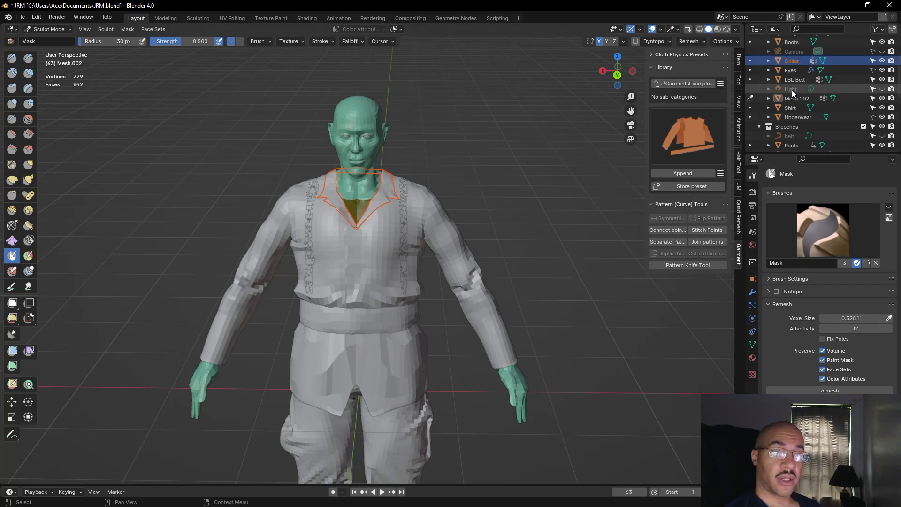
Try to rename the extracted strap object Mesh.002
double_click(795, 95)
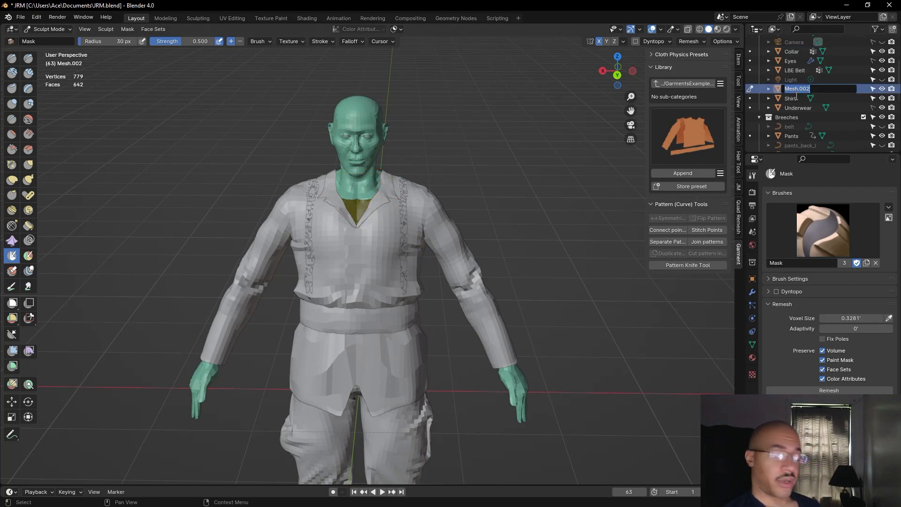
type("L")
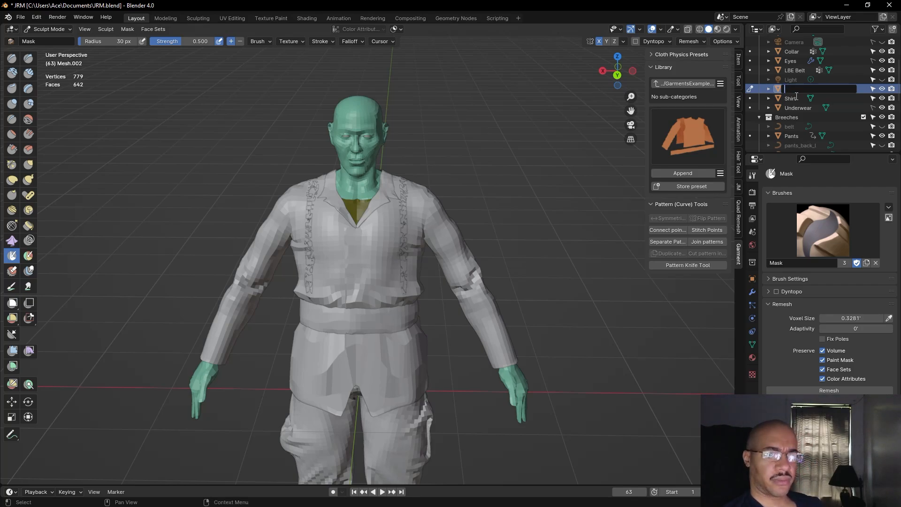
key("Return")
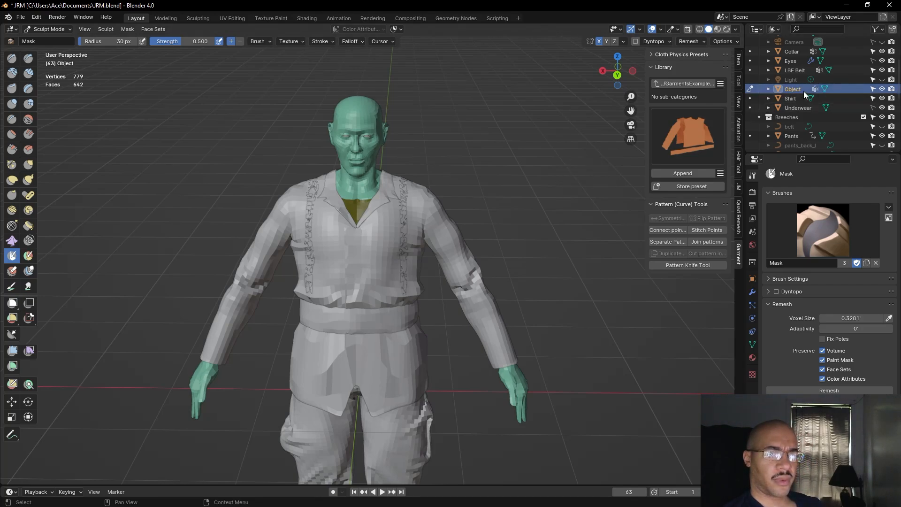
Check which object is the strap mesh by comparing it with the LBE Belt, and frame the strap mesh in the view
scroll(569, 282, "down", 5)
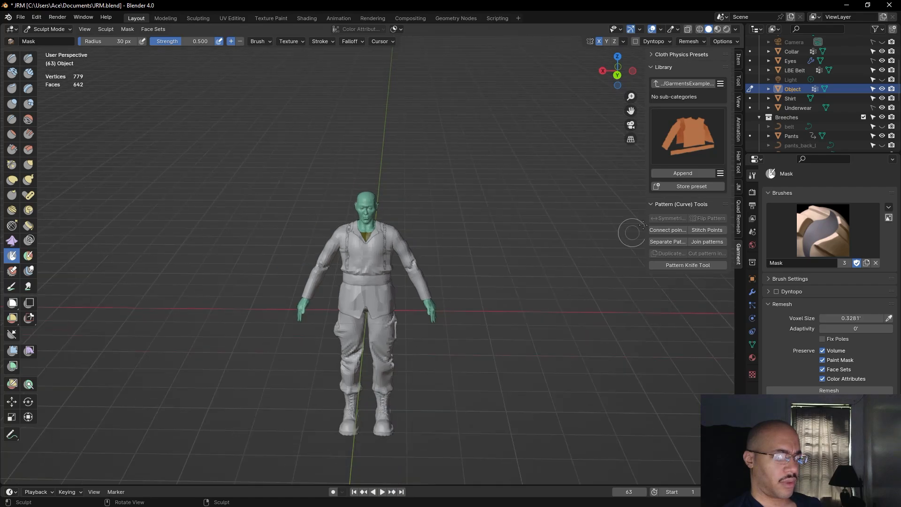
left_click(792, 98)
left_click(795, 89)
scroll(788, 102, "down", 5)
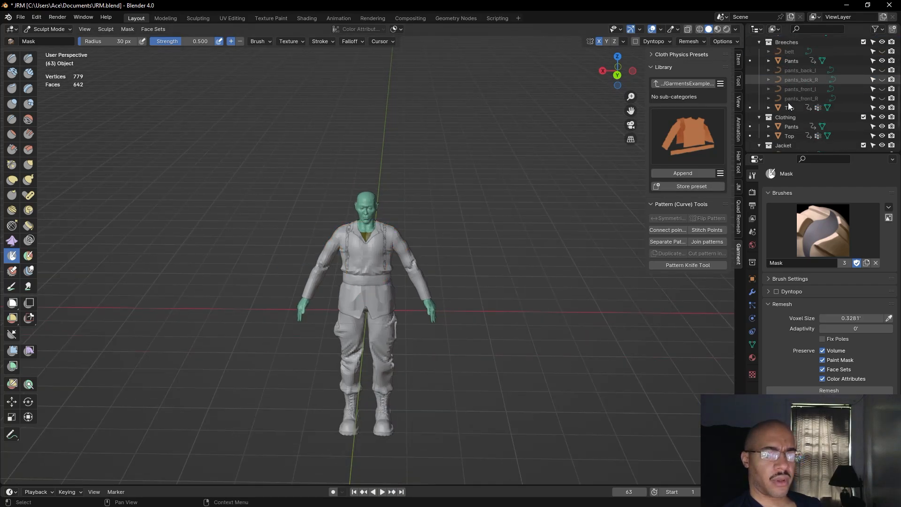
scroll(788, 103, "up", 5)
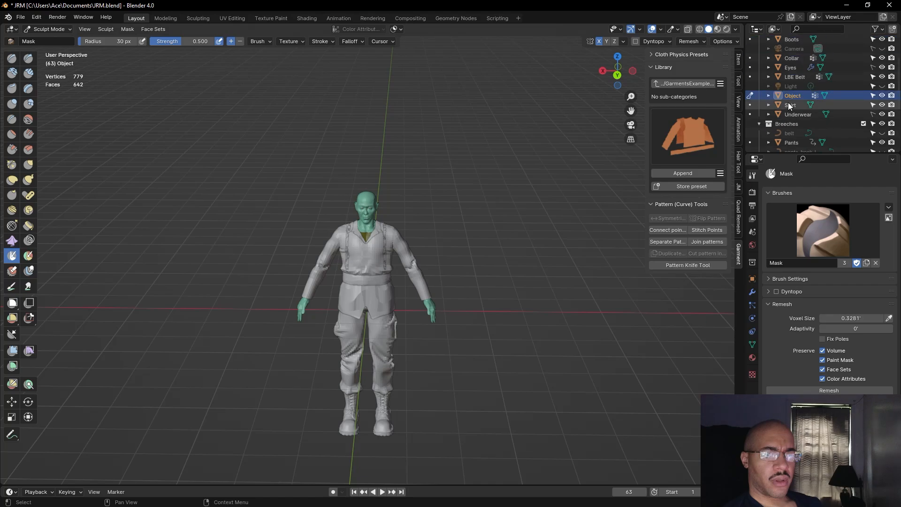
left_click(794, 67)
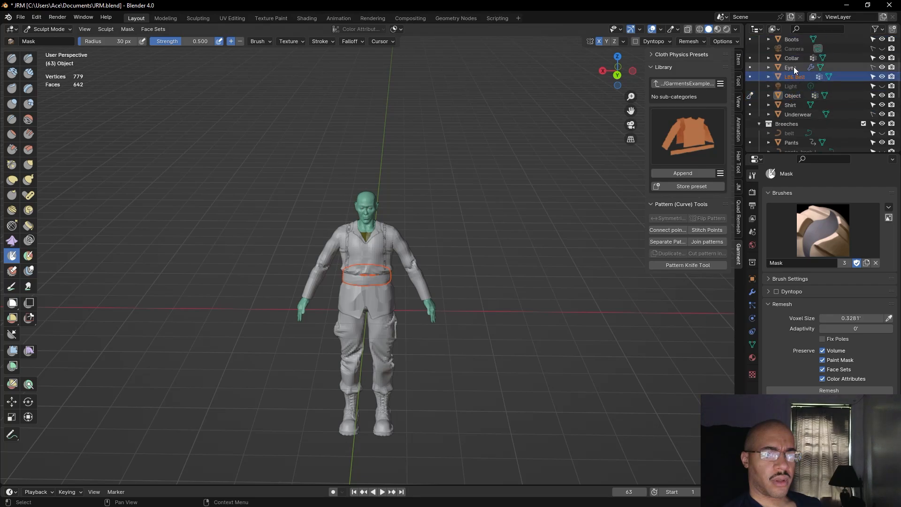
left_click(793, 76)
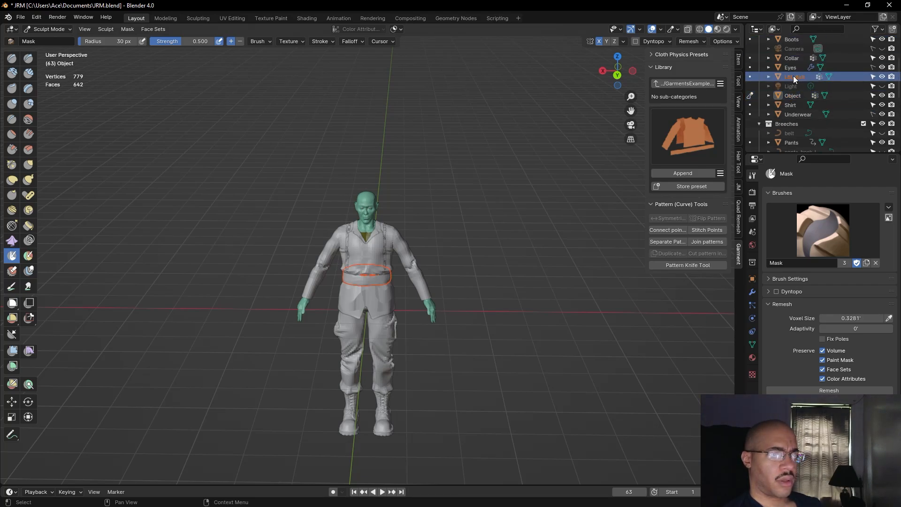
left_click(791, 95)
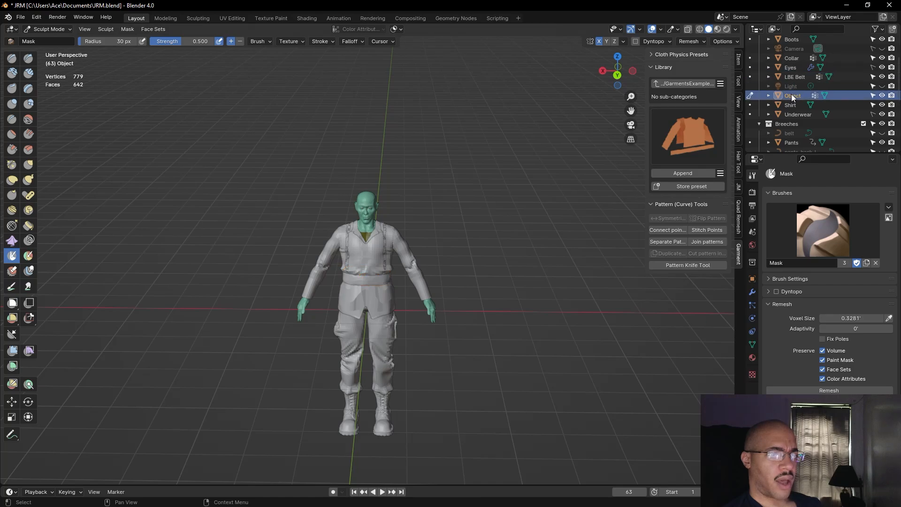
key("KP_Decimal")
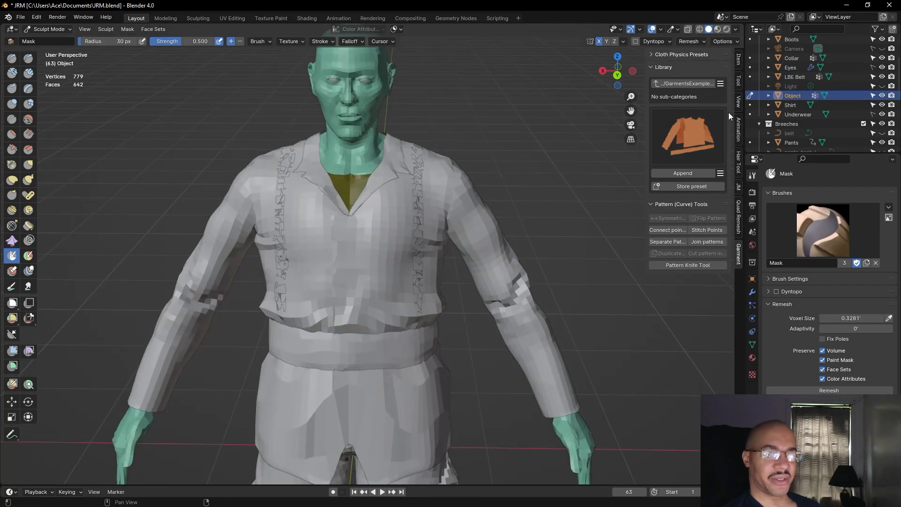
Hide both Top garments and examine the strap mesh against the shirt
scroll(819, 107, "down", 4)
scroll(825, 105, "down", 3)
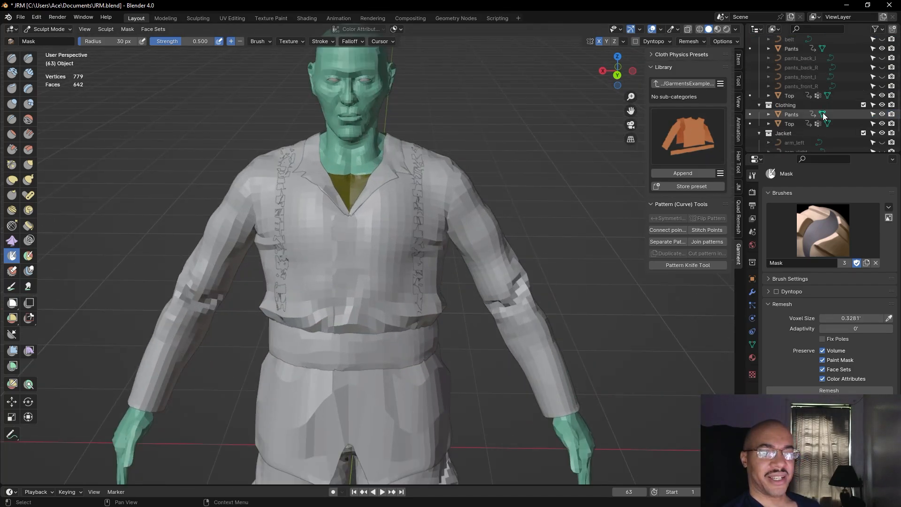
left_click(882, 86)
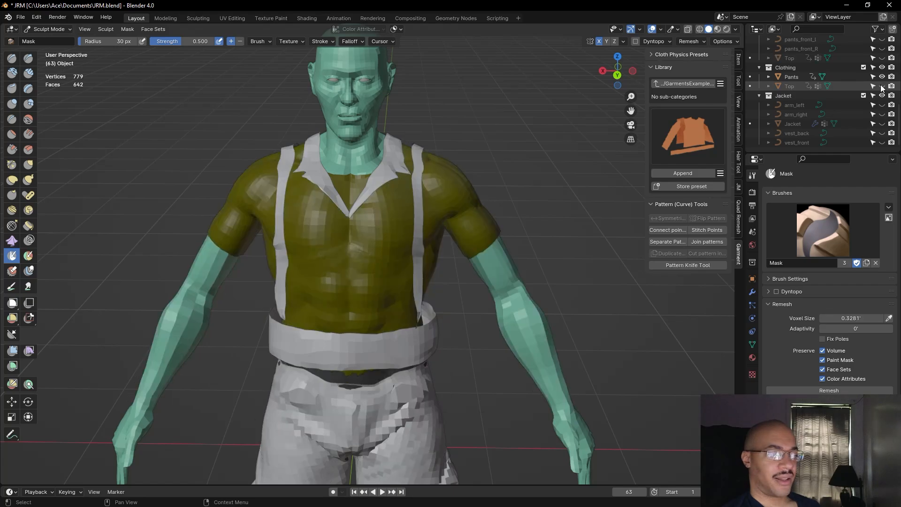
scroll(835, 105, "up", 6)
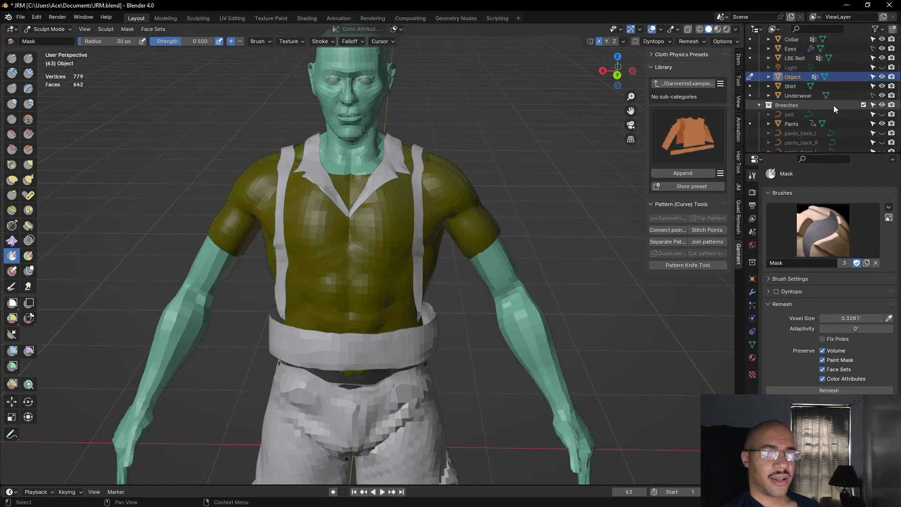
left_click(795, 86)
left_click(799, 74)
left_click(796, 85)
left_click(796, 96)
left_click(797, 87)
left_click(798, 80)
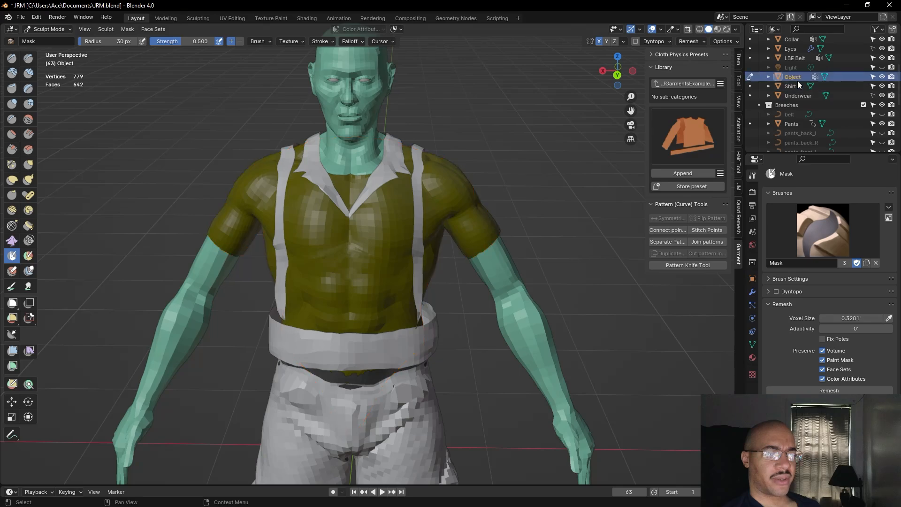
scroll(600, 221, "down", 3)
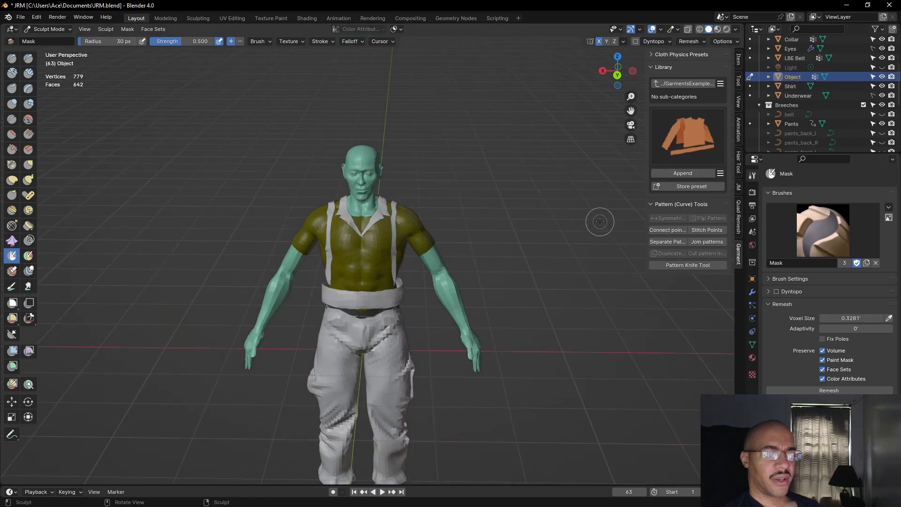
Make both Top garments visible again
scroll(811, 120, "down", 5)
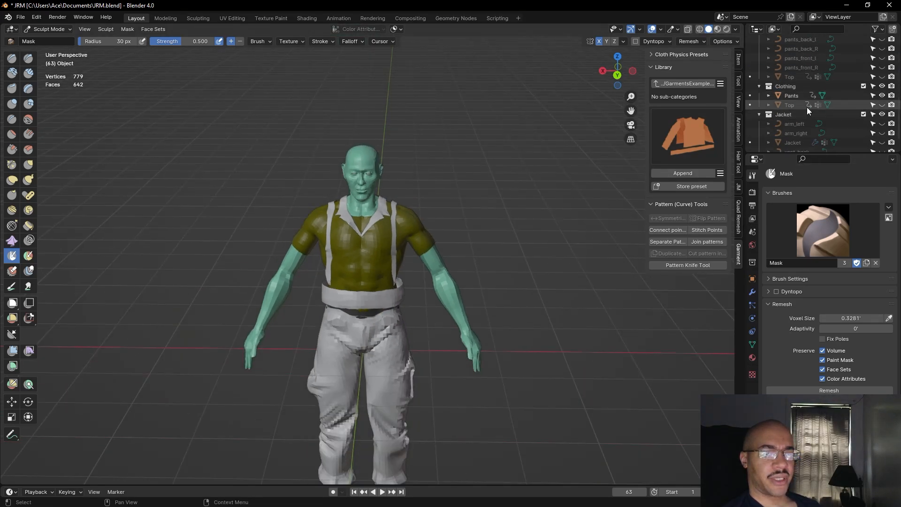
left_click(882, 105)
scroll(510, 160, "up", 4)
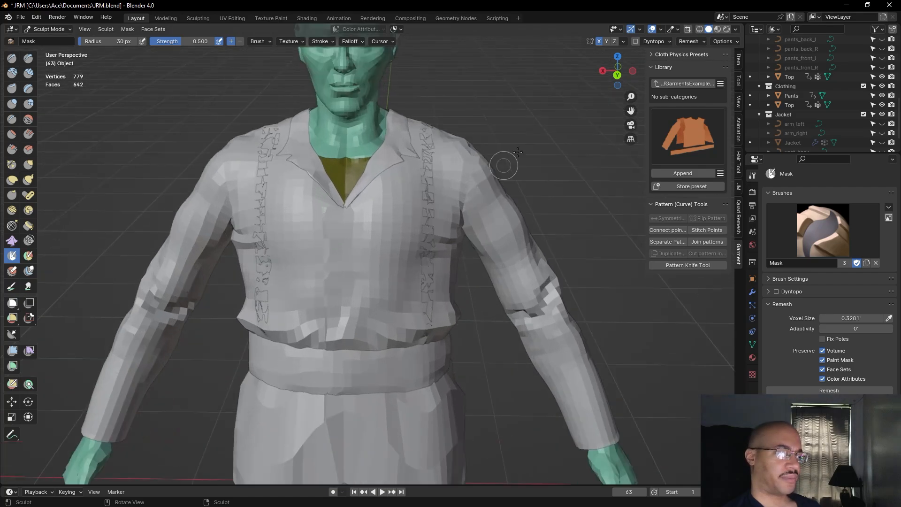
Inflate the front straps along their full length with the Inflate/Deflate brush so they stand clear of the Top
middle_click_drag(537, 137, 532, 195, "shift")
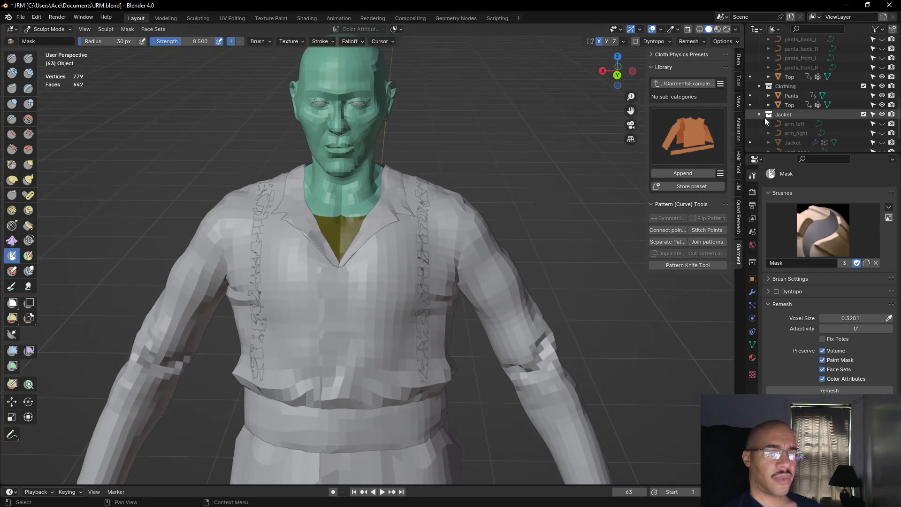
scroll(765, 117, "up", 6)
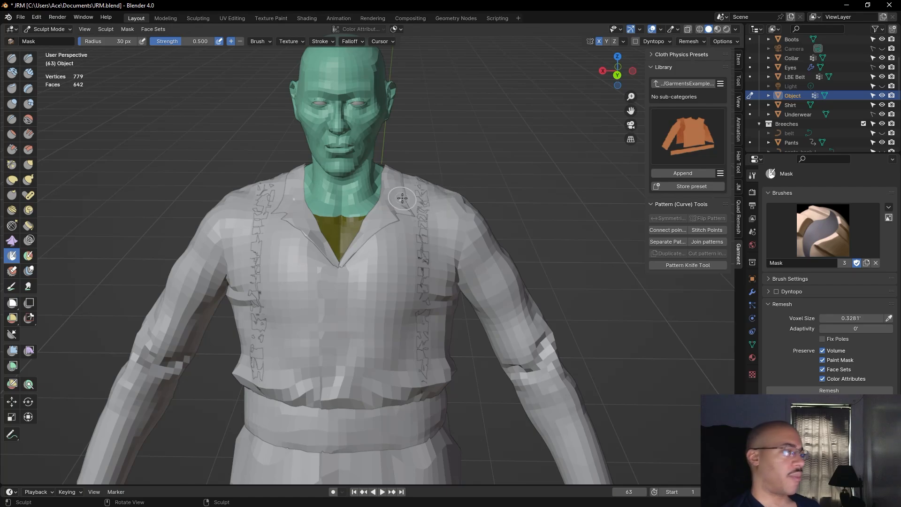
key("i")
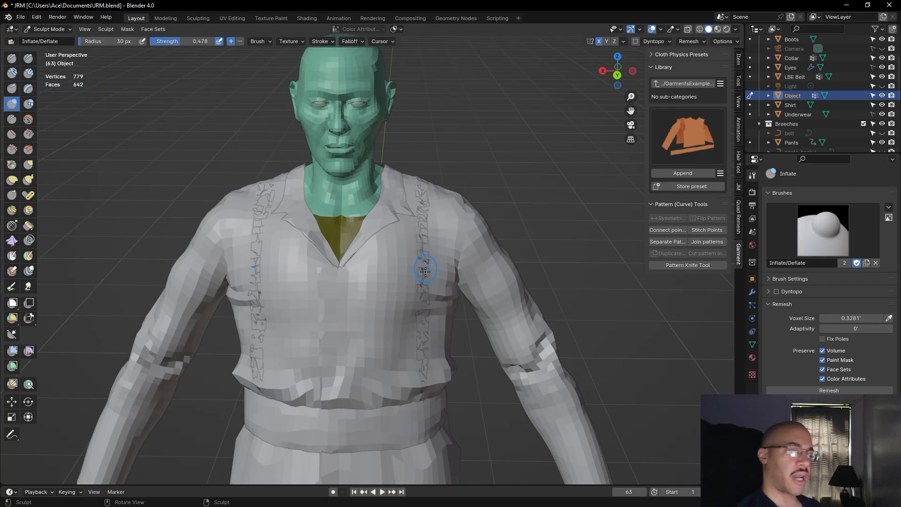
left_click_drag(422, 258, 421, 187)
left_click_drag(422, 291, 422, 365)
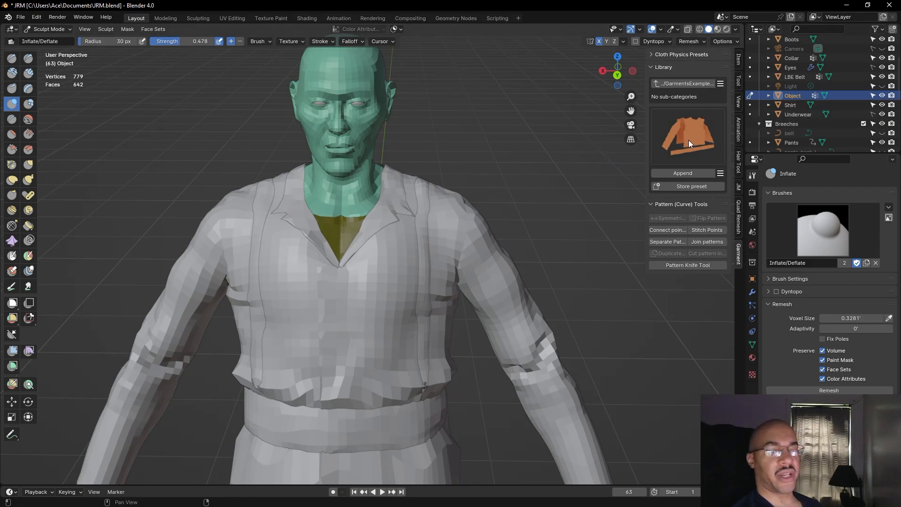
Rename the strap object as LBE Strap
scroll(818, 96, "up", 3)
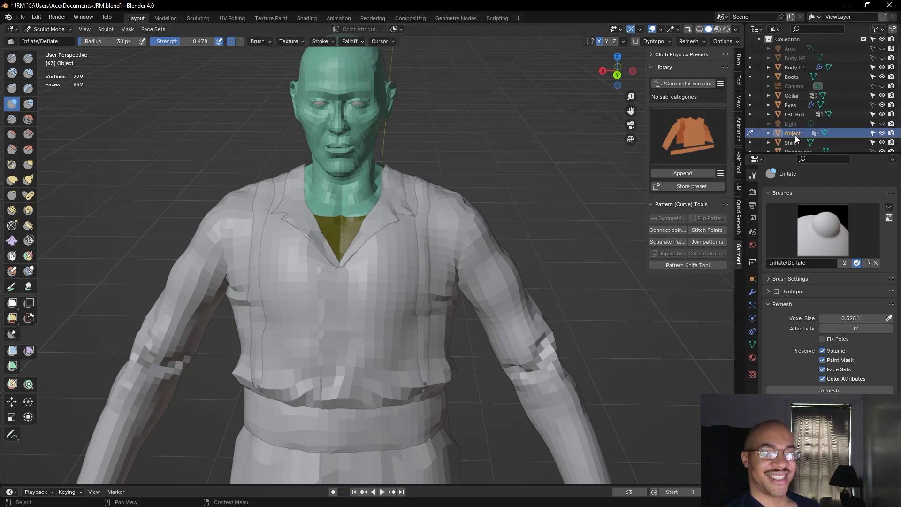
double_click(795, 135)
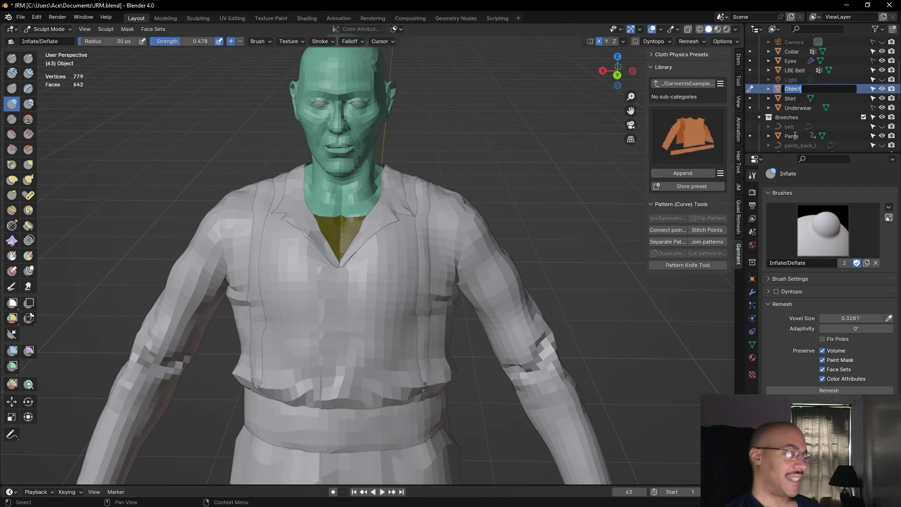
type("LBE Strap")
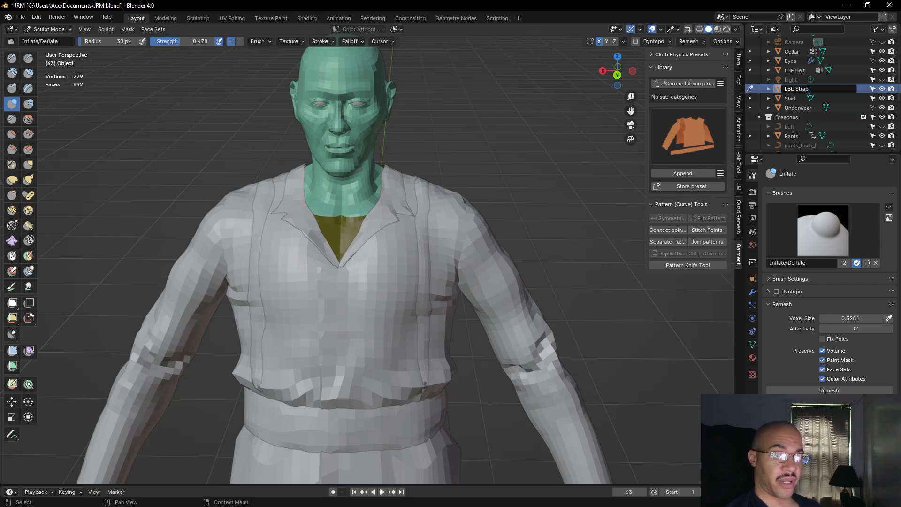
key("Return")
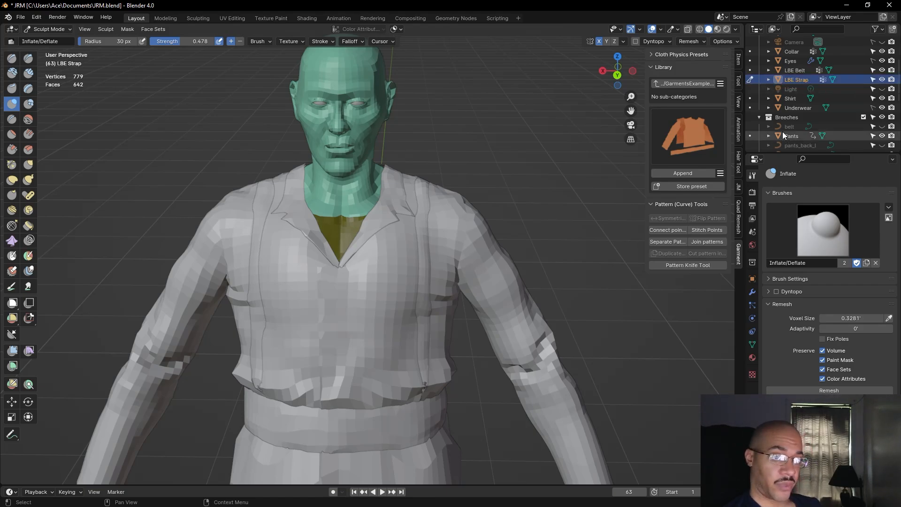
left_click(40, 30)
left_click(50, 40)
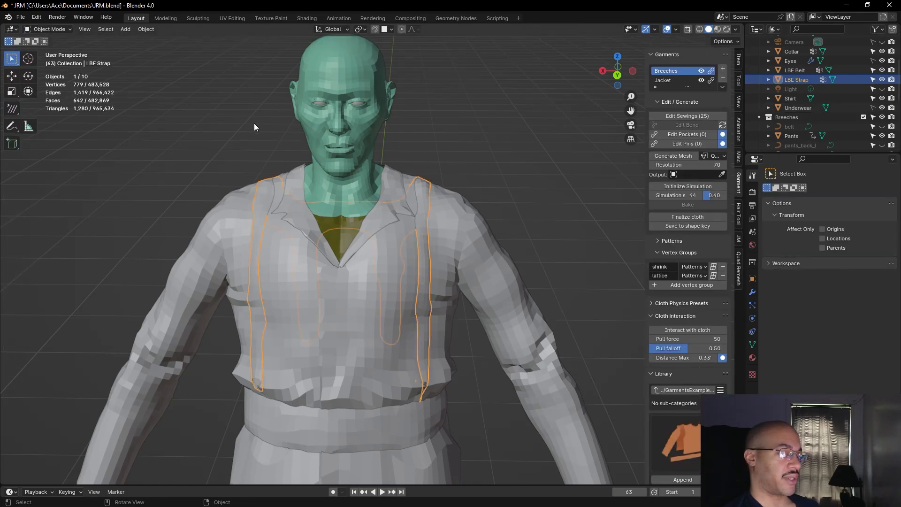
left_click(61, 29)
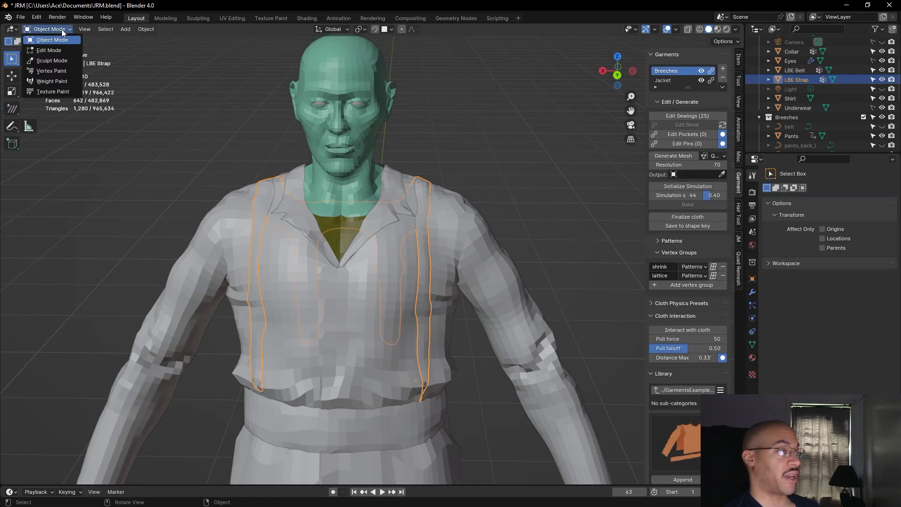
left_click(56, 64)
Inflate the strap mesh over the shoulders and down both back straps to their lower ends so it clears the Top
middle_click_drag(115, 199, 291, 229)
mouse_move(319, 220)
left_mouse_down()
mouse_move(314, 258)
mouse_move(343, 315)
mouse_move(421, 321)
left_mouse_up()
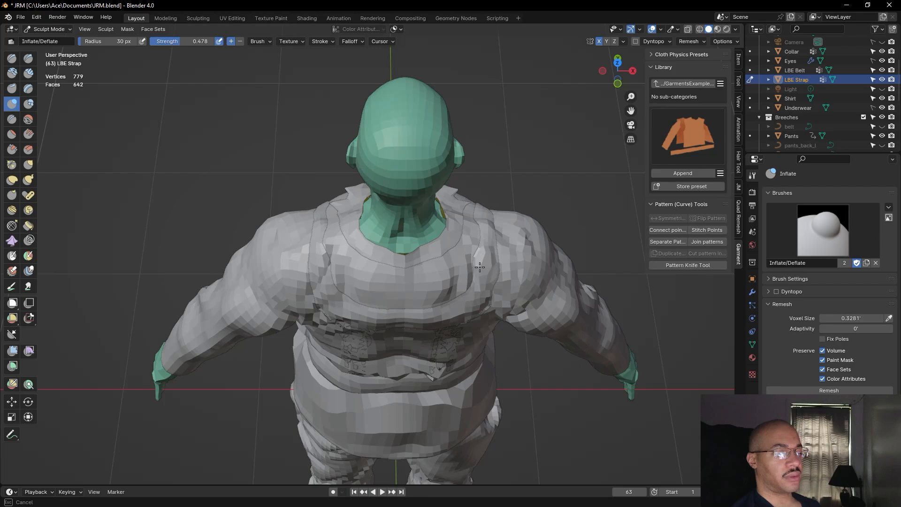
middle_click_drag(479, 270, 482, 228)
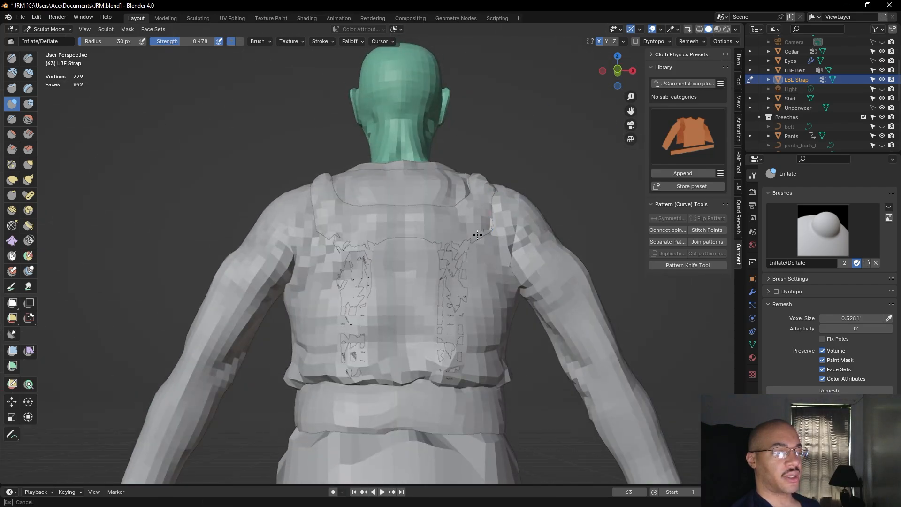
mouse_move(350, 226)
left_mouse_down()
mouse_move(352, 296)
mouse_move(365, 263)
mouse_move(352, 364)
mouse_move(357, 335)
left_mouse_up()
mouse_move(351, 371)
left_mouse_down()
mouse_move(451, 261)
mouse_move(449, 371)
left_mouse_up()
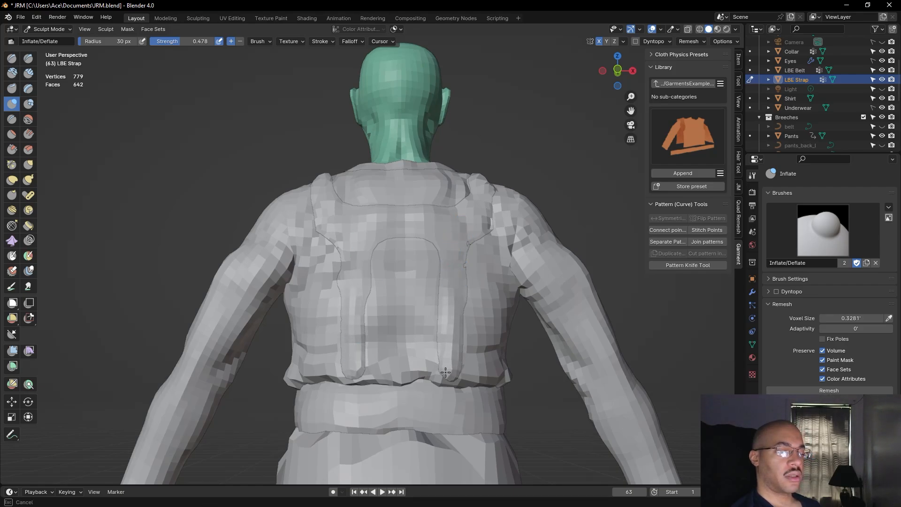
mouse_move(466, 228)
middle_mouse_down()
mouse_move(510, 132)
mouse_move(498, 130)
middle_mouse_up()
left_click_drag(405, 367, 409, 371)
Inspect the inflated straps and the belt from the back of the character
mouse_move(535, 256)
middle_mouse_down()
mouse_move(506, 258)
mouse_move(569, 257)
mouse_move(627, 274)
mouse_move(310, 260)
mouse_move(335, 214)
mouse_move(338, 257)
middle_mouse_up()
scroll(570, 257, "down", 5)
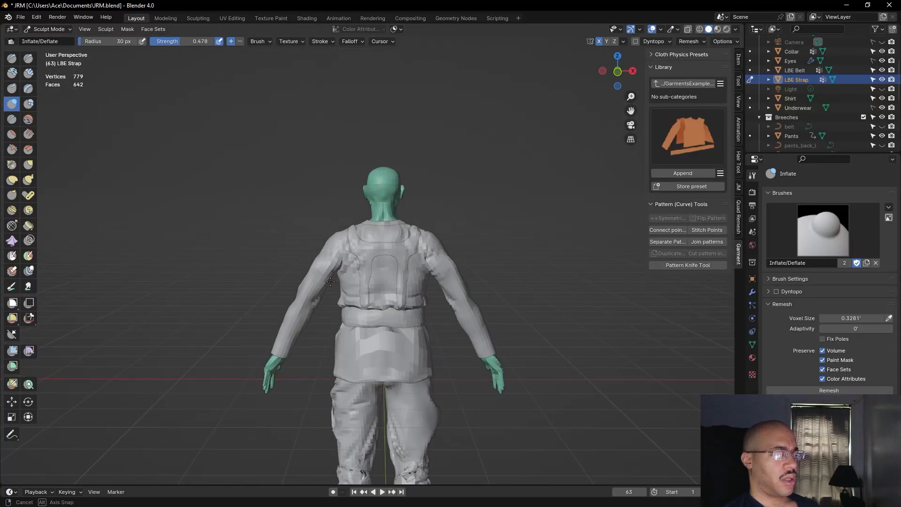
left_click(801, 74)
left_click(800, 78)
left_click(800, 72)
left_click(797, 81)
scroll(482, 288, "up", 3)
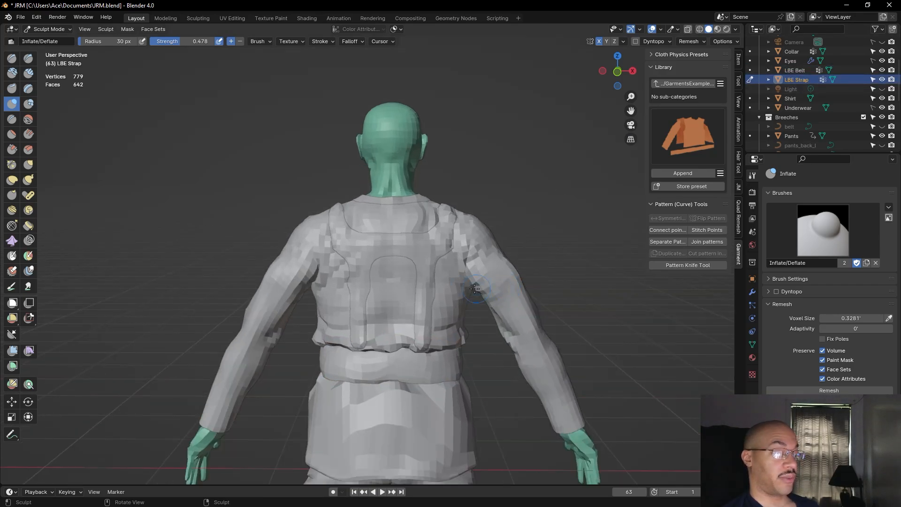
Try to pull the lower ends of both back straps down over the belt with the Grab brush
left_click_drag(545, 257, 569, 132, "alt+shift")
left_click(28, 165)
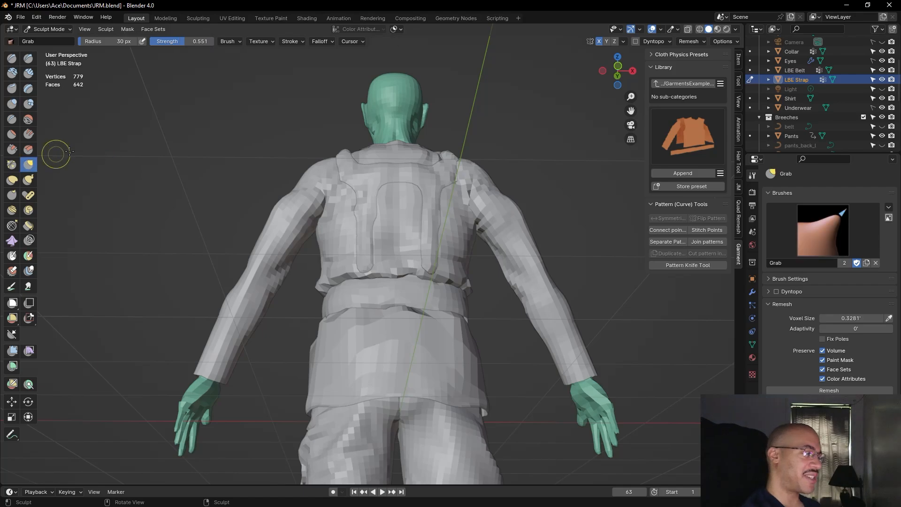
left_click_drag(429, 271, 426, 301)
mouse_move(491, 270)
middle_mouse_down()
mouse_move(549, 278)
mouse_move(564, 300)
middle_mouse_up()
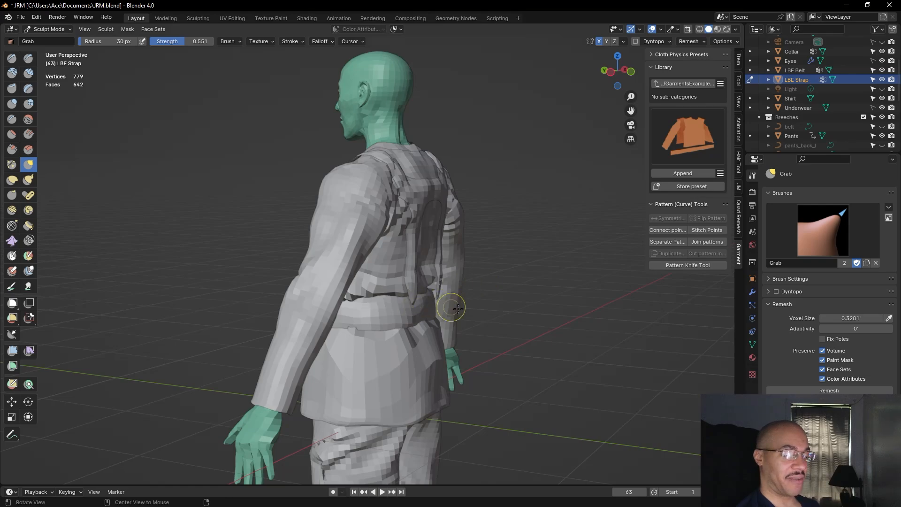
middle_click_drag(438, 305, 502, 288)
left_click_drag(423, 297, 407, 303)
middle_click_drag(535, 297, 438, 306)
middle_click_drag(507, 305, 363, 299)
mouse_move(363, 299)
left_mouse_down()
mouse_move(369, 297)
mouse_move(350, 282)
left_mouse_up()
mouse_move(350, 281)
middle_mouse_down()
mouse_move(558, 249)
mouse_move(275, 205)
middle_mouse_up()
Try to inflate the lower ends of the back straps, and undo the changes to those ends
left_click(11, 104)
middle_click_drag(338, 263, 428, 282)
mouse_move(427, 278)
left_mouse_down()
mouse_move(424, 286)
mouse_move(425, 278)
left_mouse_up()
left_click_drag(426, 268, 427, 277)
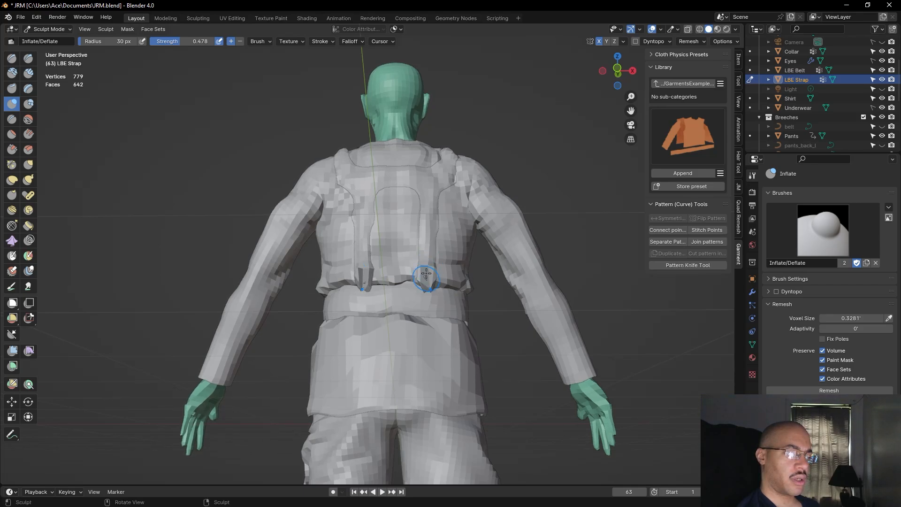
middle_click_drag(458, 231, 464, 206)
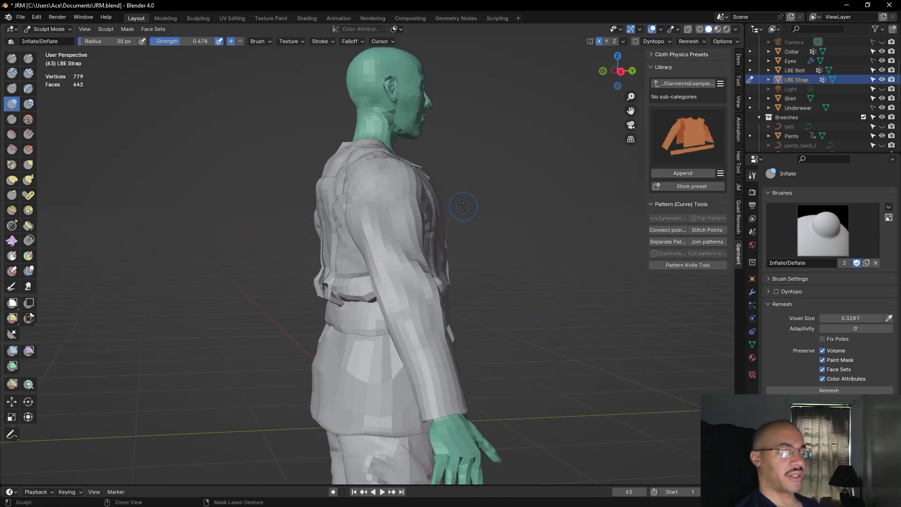
key("ctrl+z")
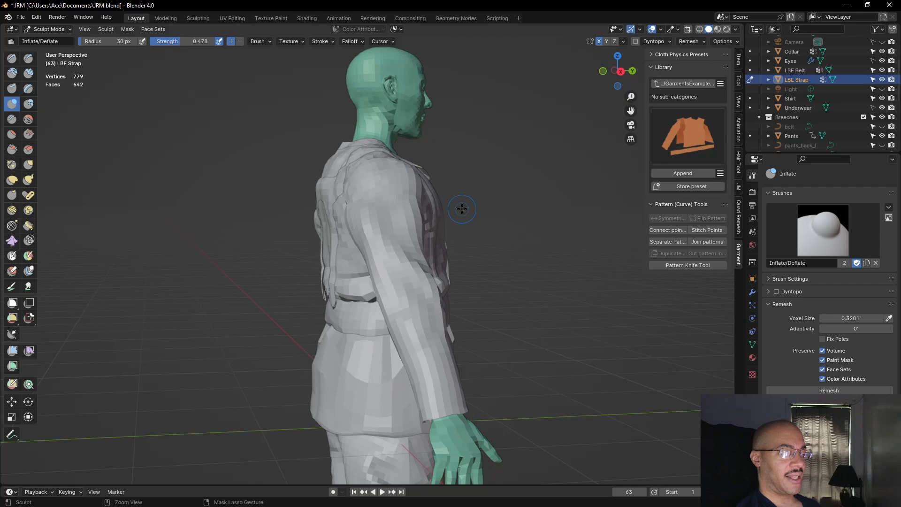
mouse_move(462, 210)
middle_mouse_down()
mouse_move(571, 213)
mouse_move(338, 205)
middle_mouse_up()
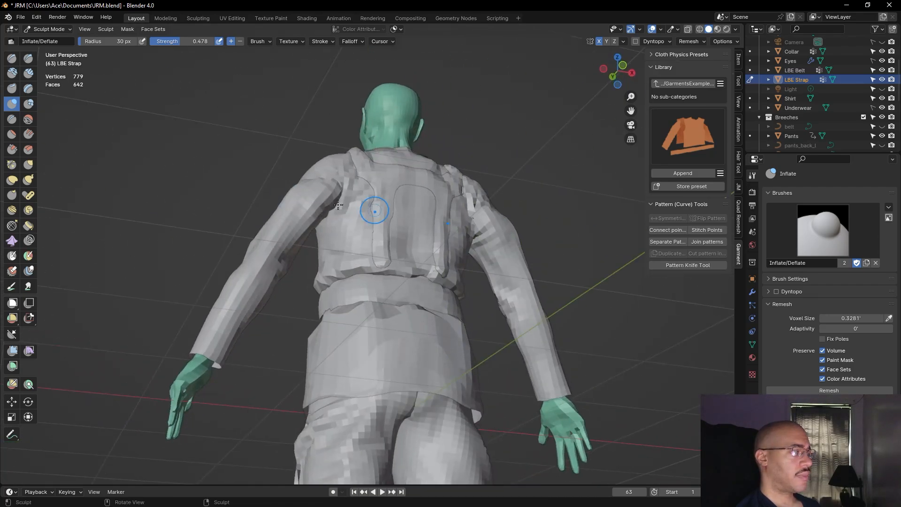
Extend the lower ends of both back straps down to the belt with the Grab brush
left_click(32, 165)
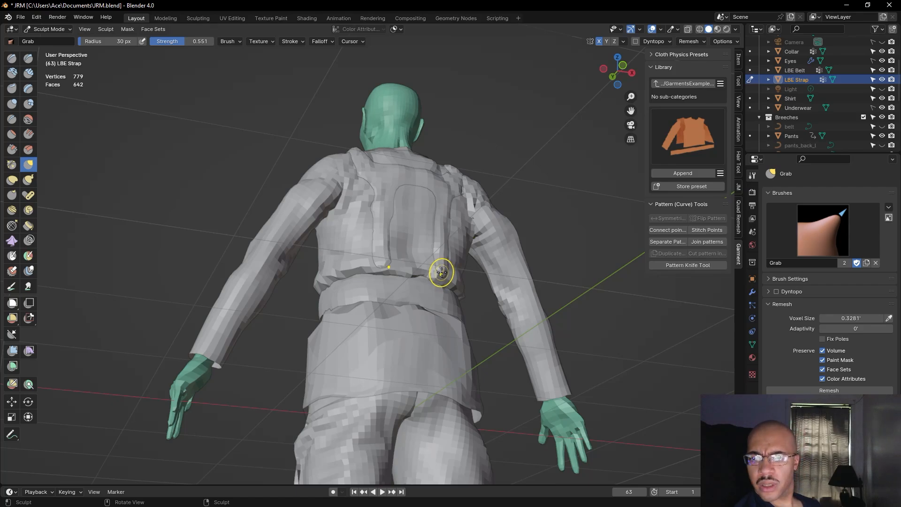
middle_click_drag(502, 251, 468, 275)
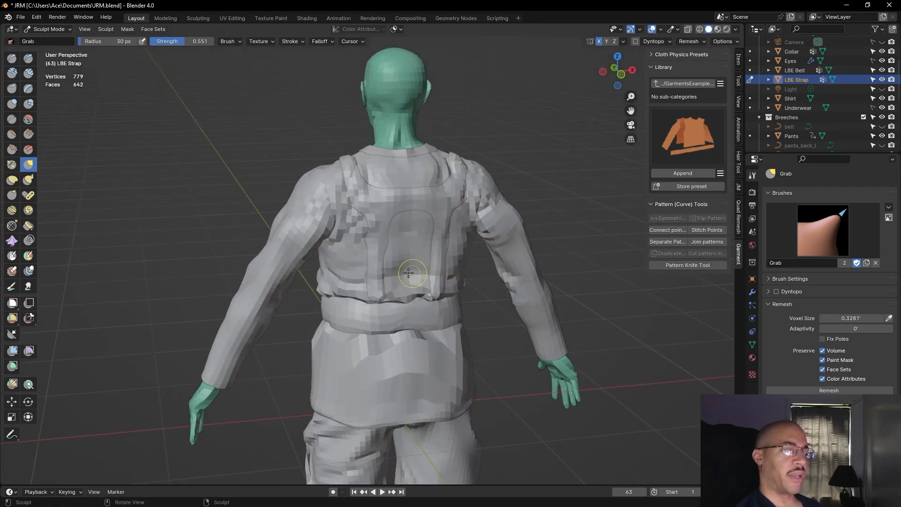
mouse_move(547, 224)
middle_mouse_down()
mouse_move(584, 157)
mouse_move(575, 161)
middle_mouse_up()
left_click_drag(454, 273, 449, 275)
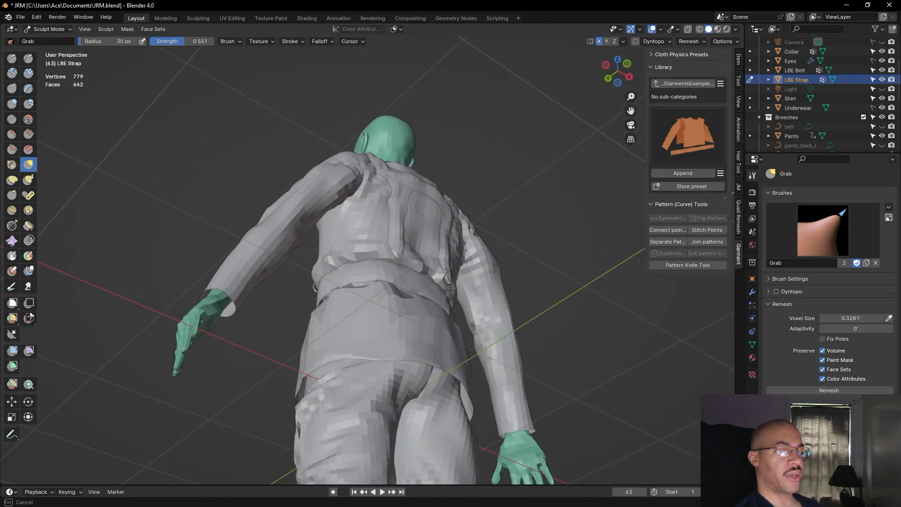
left_click_drag(456, 283, 458, 284)
mouse_move(543, 231)
middle_mouse_down()
mouse_move(423, 281)
mouse_move(424, 246)
mouse_move(346, 245)
middle_mouse_up()
left_click_drag(346, 245, 344, 252)
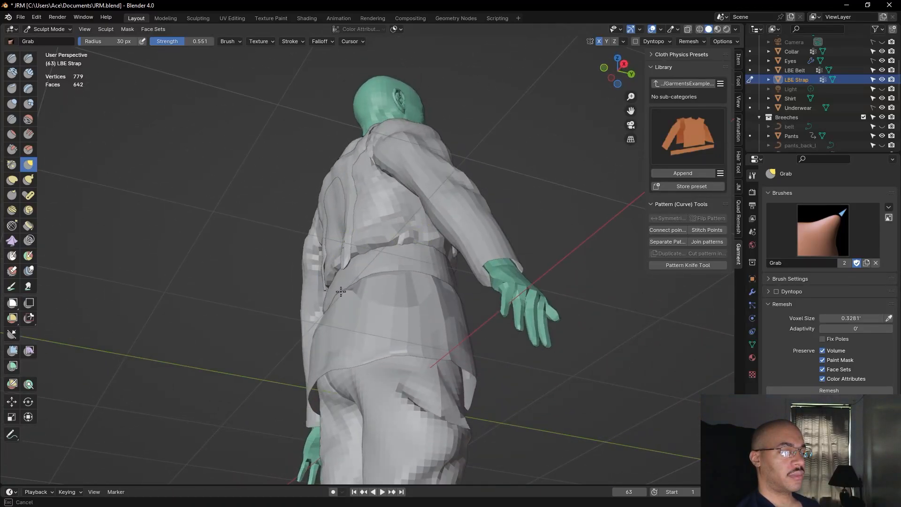
left_click_drag(359, 302, 341, 247)
mouse_move(348, 245)
left_mouse_down()
mouse_move(341, 245)
mouse_move(351, 264)
left_mouse_up()
left_click_drag(351, 269, 345, 251)
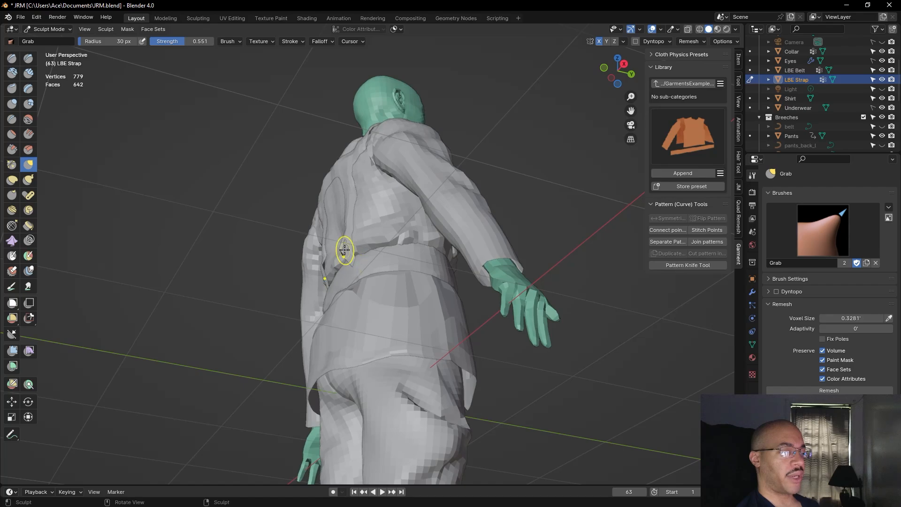
Refine the placement of the back strap ends against the body and belt with short Grab strokes
mouse_move(472, 180)
middle_mouse_down()
mouse_move(474, 213)
mouse_move(332, 300)
mouse_move(467, 312)
middle_mouse_up()
left_click_drag(438, 295, 439, 297)
mouse_move(439, 298)
middle_mouse_down()
mouse_move(496, 296)
mouse_move(434, 284)
mouse_move(397, 308)
mouse_move(425, 320)
mouse_move(422, 333)
middle_mouse_up()
left_click_drag(421, 332, 400, 332)
mouse_move(400, 331)
middle_mouse_down()
mouse_move(434, 280)
mouse_move(456, 282)
middle_mouse_up()
left_click_drag(441, 308, 440, 306)
Pull the lower ends of the front straps down to the belt with the Grab brush
mouse_move(438, 302)
middle_mouse_down()
mouse_move(448, 235)
mouse_move(446, 248)
mouse_move(423, 249)
middle_mouse_up()
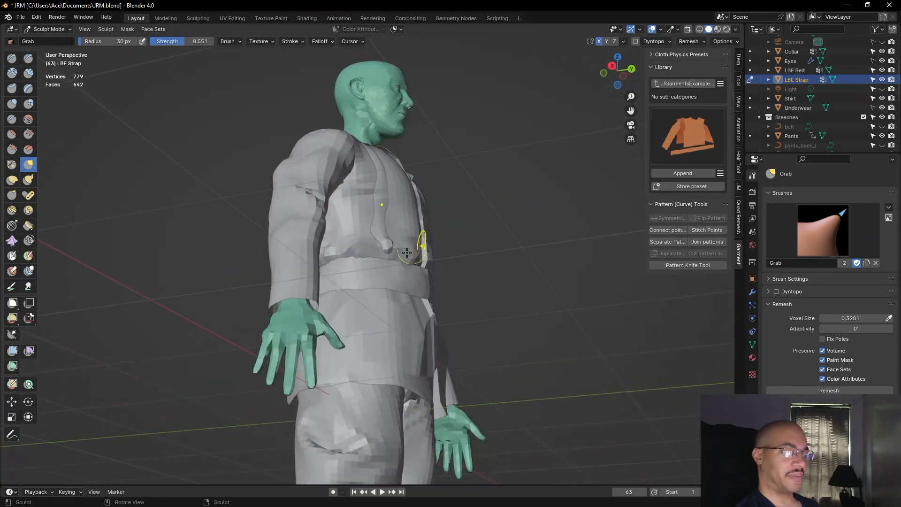
left_click_drag(392, 249, 389, 257)
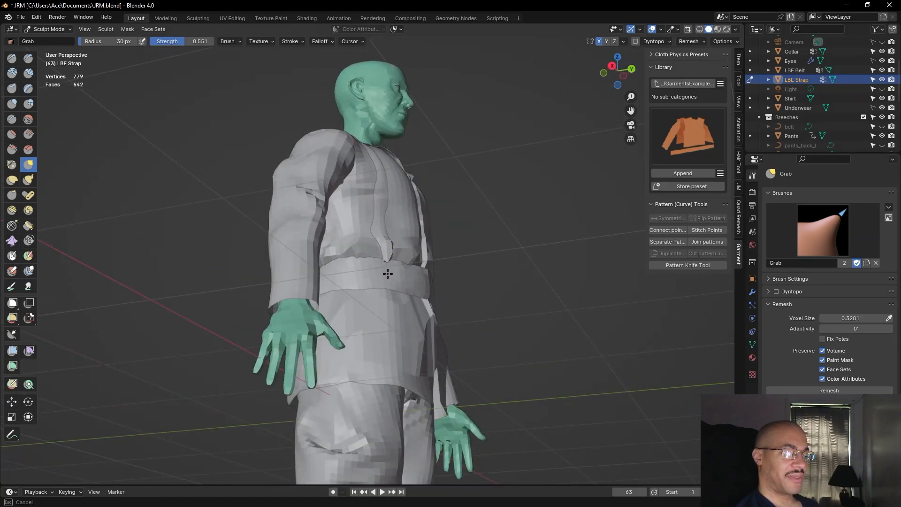
left_click_drag(383, 283, 383, 285)
middle_click_drag(451, 245, 349, 282)
mouse_move(397, 292)
left_mouse_down()
mouse_move(394, 310)
mouse_move(395, 288)
mouse_move(384, 284)
mouse_move(398, 306)
left_mouse_up()
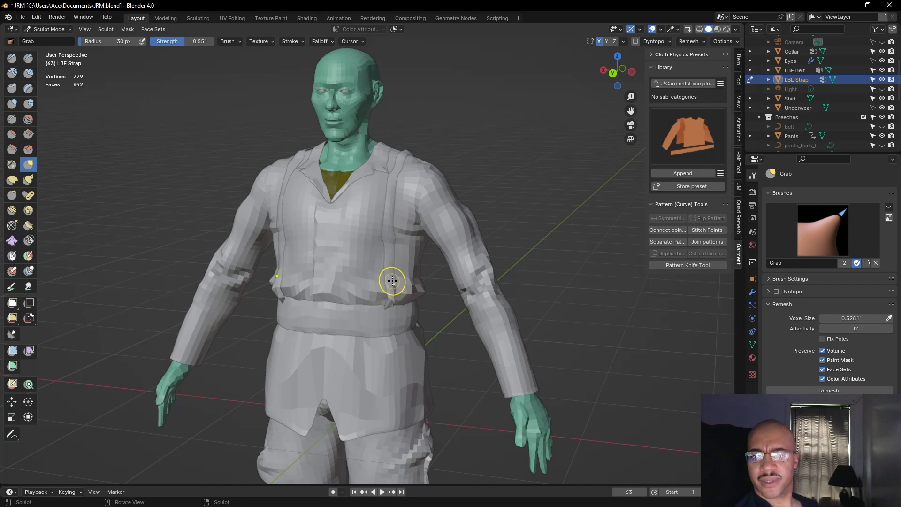
Reduce the Grab brush radius to 24 px and reshape the upper front straps, widening them toward the shoulders
left_click_drag(380, 248, 390, 207)
mouse_move(390, 207)
middle_mouse_down()
mouse_move(492, 199)
mouse_move(411, 193)
middle_mouse_up()
mouse_move(407, 203)
left_mouse_down()
mouse_move(405, 216)
mouse_move(394, 200)
left_mouse_up()
mouse_move(97, 46)
left_mouse_down()
mouse_move(114, 44)
mouse_move(77, 42)
left_mouse_up()
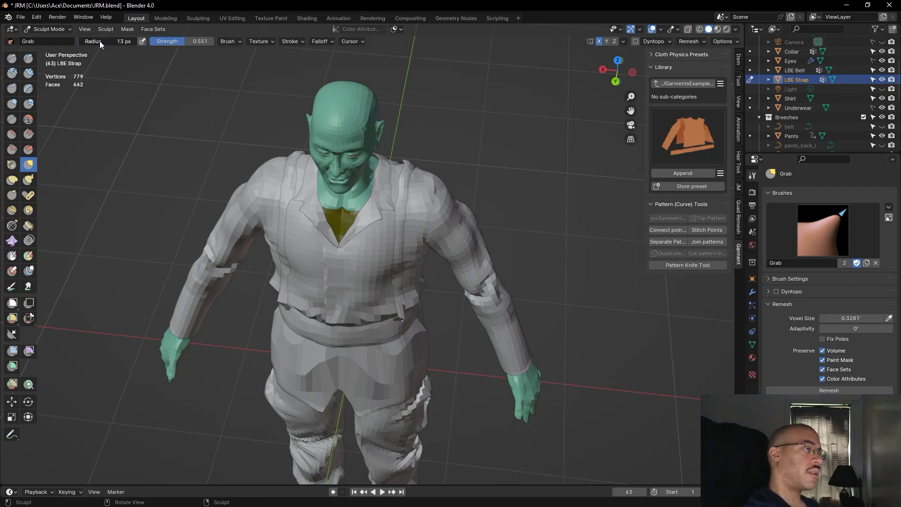
mouse_move(406, 213)
left_mouse_down()
mouse_move(410, 223)
mouse_move(393, 218)
left_mouse_up()
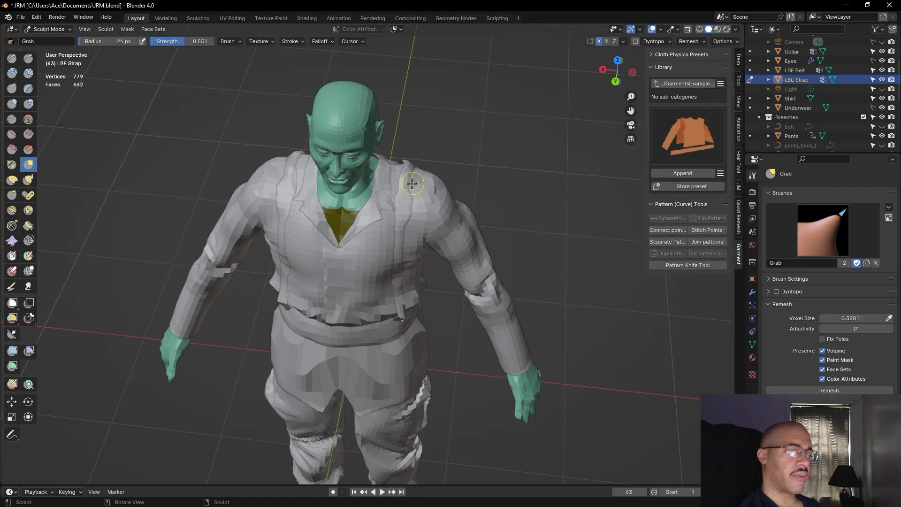
mouse_move(408, 190)
left_mouse_down()
mouse_move(398, 188)
mouse_move(412, 190)
left_mouse_up()
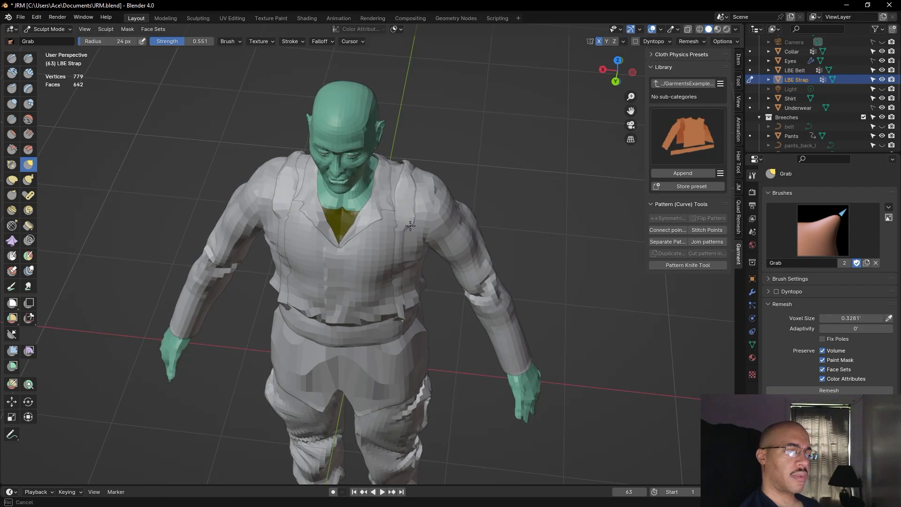
middle_click_drag(411, 190, 379, 247)
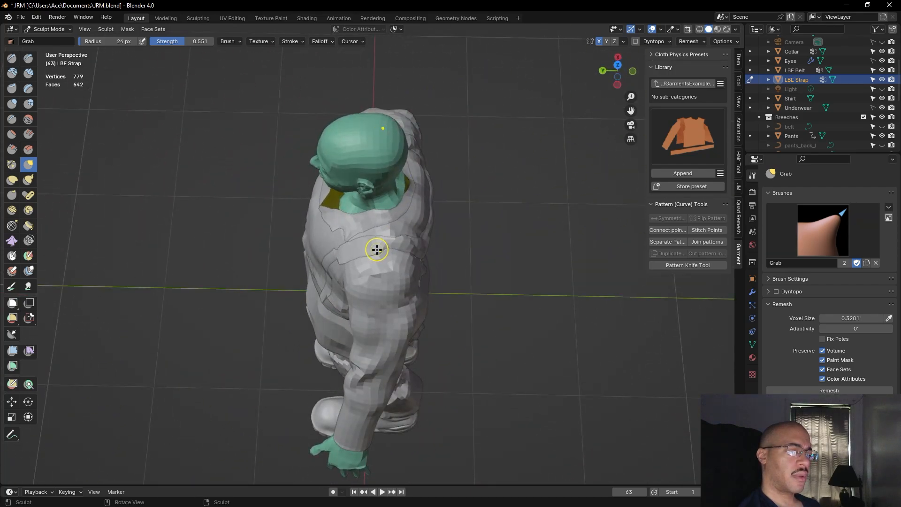
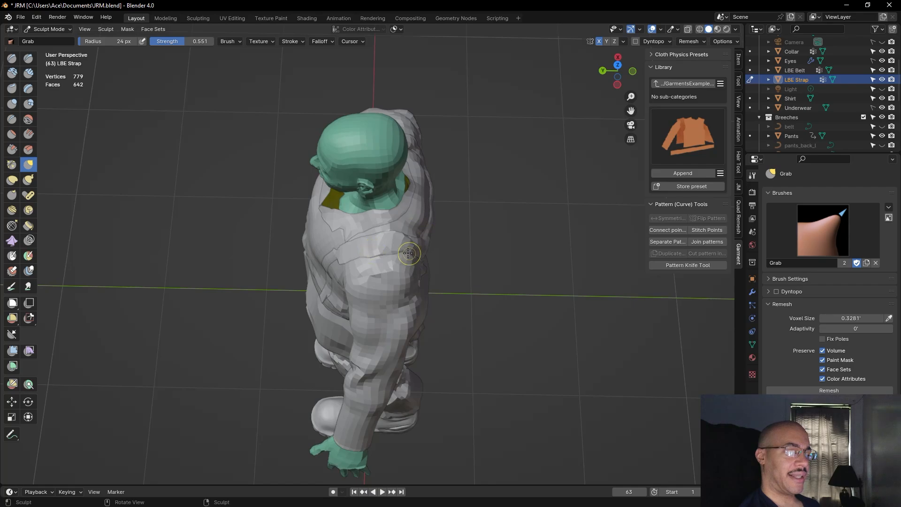
Touch up the upper front straps with Grab, and thicken them near the shoulders with the Inflate/Deflate brush
mouse_move(459, 226)
middle_mouse_down()
mouse_move(415, 254)
mouse_move(578, 208)
middle_mouse_up()
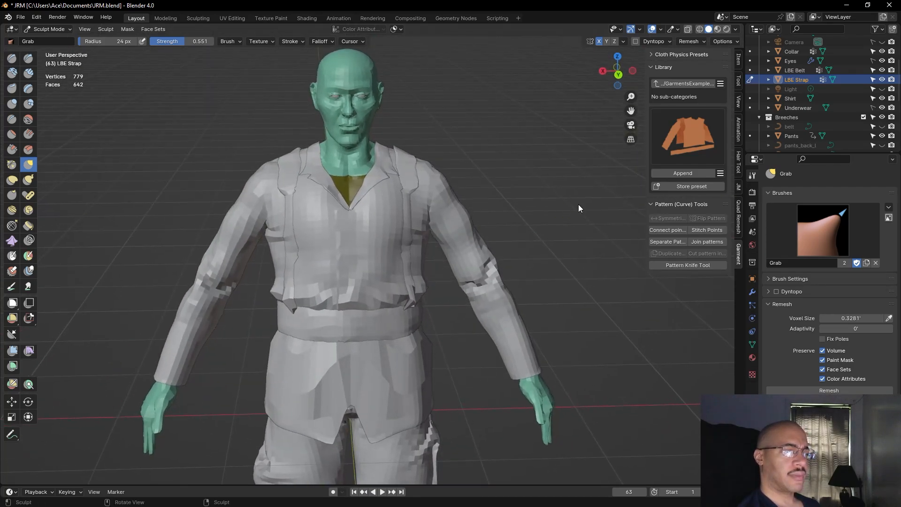
scroll(498, 210, "down", 3)
middle_click_drag(498, 210, 334, 198)
middle_click_drag(438, 197, 512, 242)
scroll(514, 241, "up", 7)
middle_click_drag(570, 137, 558, 215, "shift")
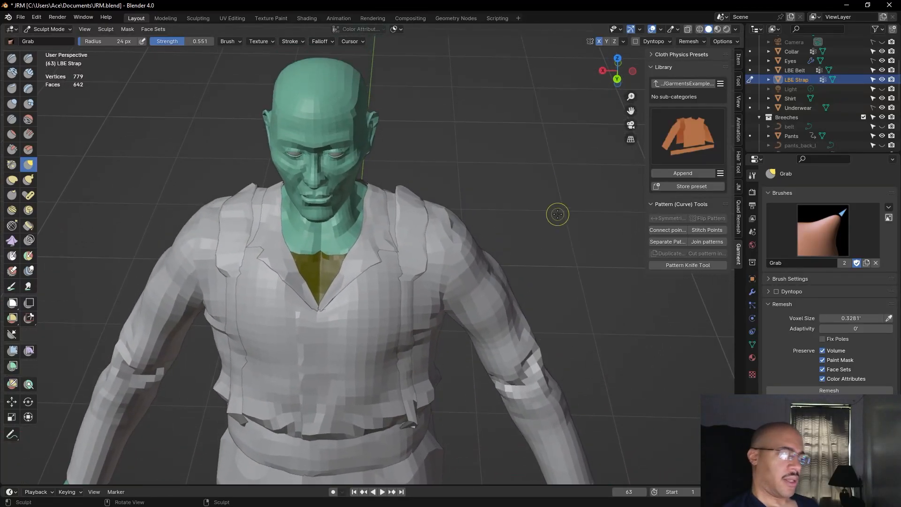
left_click_drag(399, 270, 402, 274)
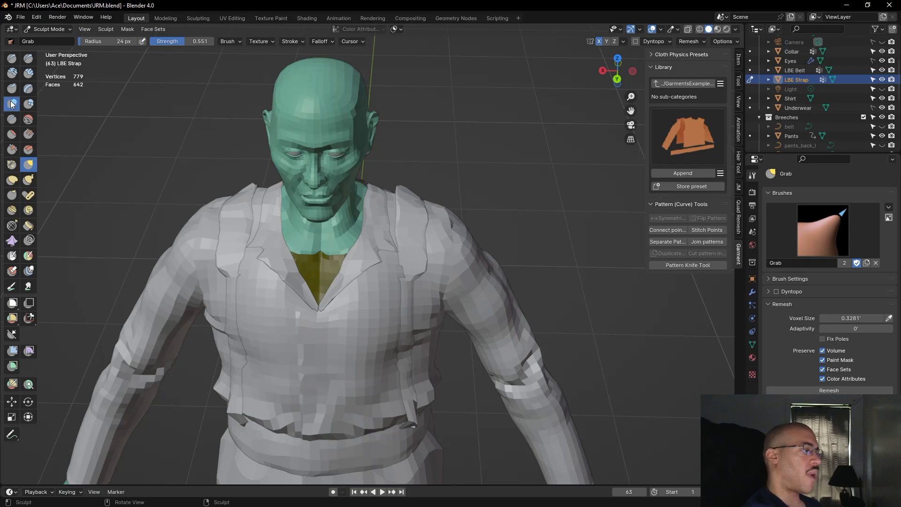
left_click(12, 104)
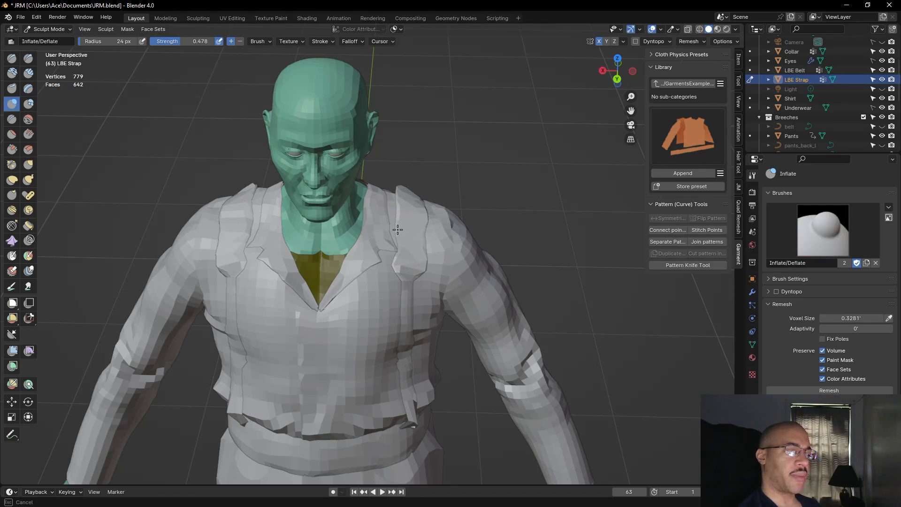
mouse_move(398, 259)
middle_mouse_down()
mouse_move(423, 305)
mouse_move(434, 301)
mouse_move(564, 136)
mouse_move(359, 210)
middle_mouse_up()
middle_click_drag(502, 151, 468, 210)
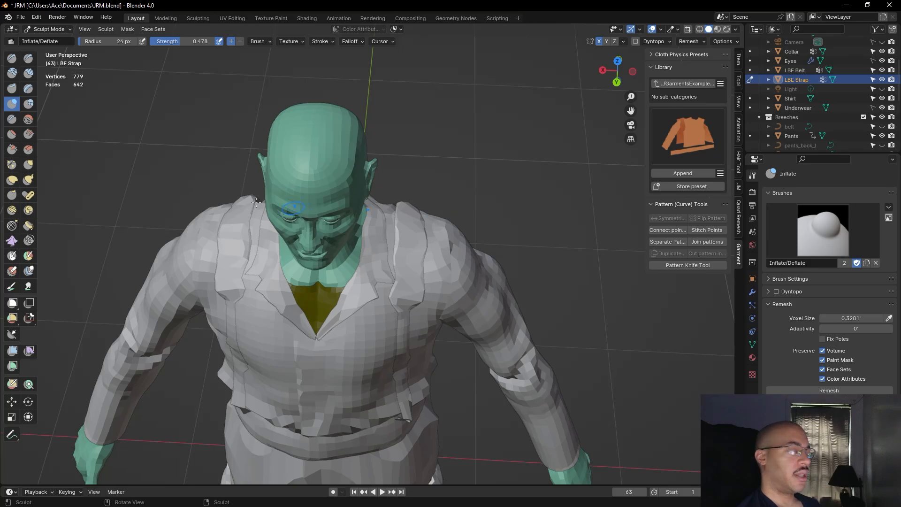
Reshape the inner edges of the front straps beside the collar with the Grab brush
left_click(30, 163)
left_click_drag(394, 281, 392, 263)
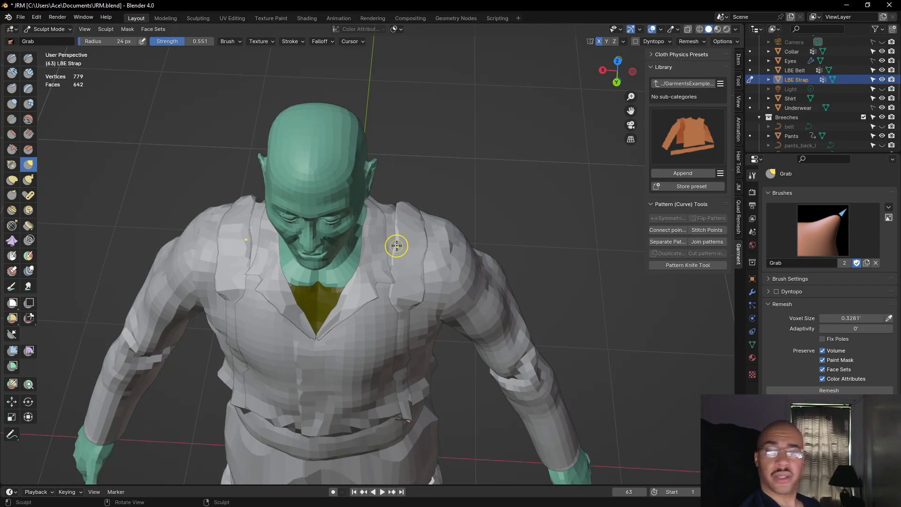
left_click_drag(399, 248, 394, 238)
left_click_drag(396, 234, 394, 215)
Adjust the strap edges behind the shoulders with the Grab brush
mouse_move(431, 174)
middle_mouse_down()
mouse_move(426, 131)
mouse_move(459, 165)
mouse_move(366, 217)
mouse_move(354, 201)
middle_mouse_up()
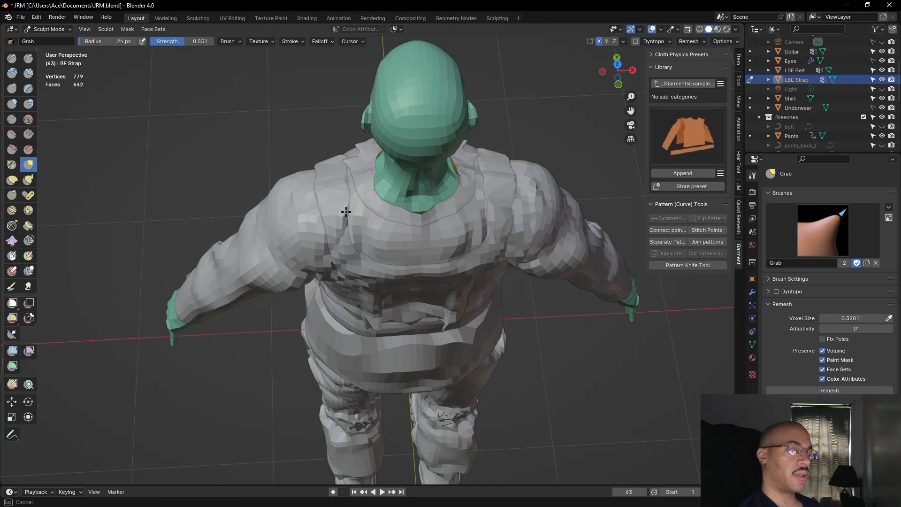
left_click_drag(349, 223, 352, 231)
left_click_drag(350, 236, 353, 241)
left_click_drag(354, 242, 349, 220)
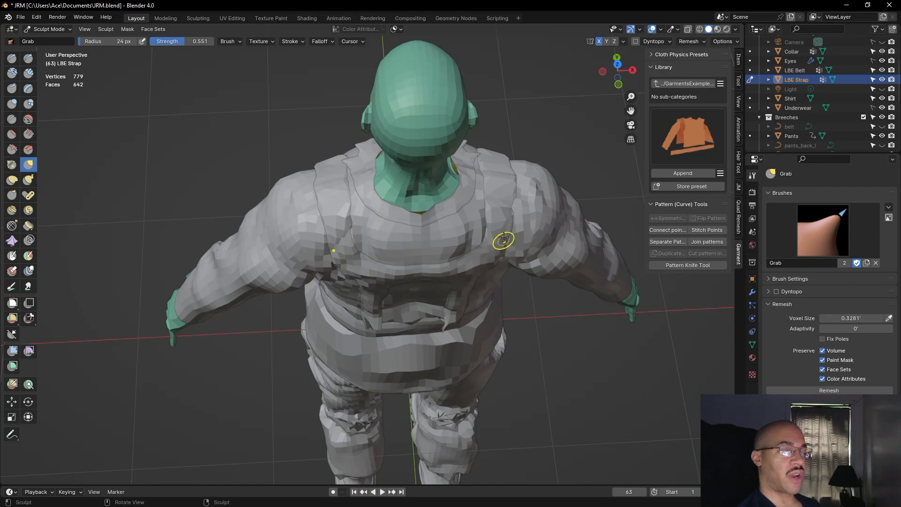
middle_click_drag(540, 302, 565, 219)
Adjust the inner edges of the back straps and flatten the arch joining them with the Grab brush
middle_click_drag(602, 227, 426, 201)
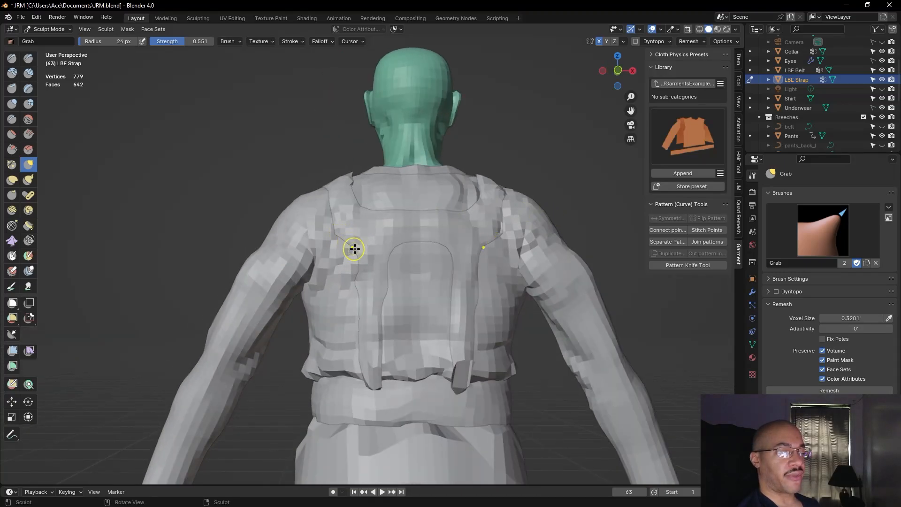
mouse_move(388, 286)
left_mouse_down()
mouse_move(355, 281)
mouse_move(364, 279)
left_mouse_up()
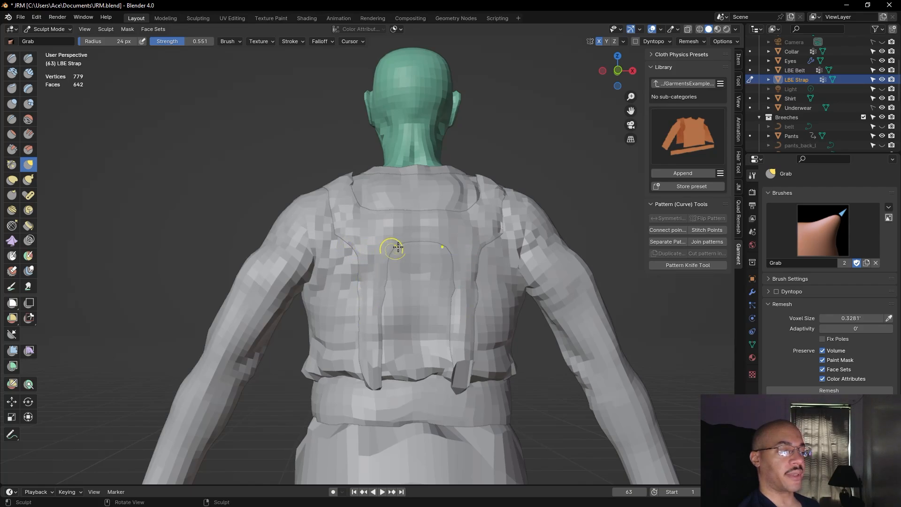
left_click_drag(459, 288, 477, 293)
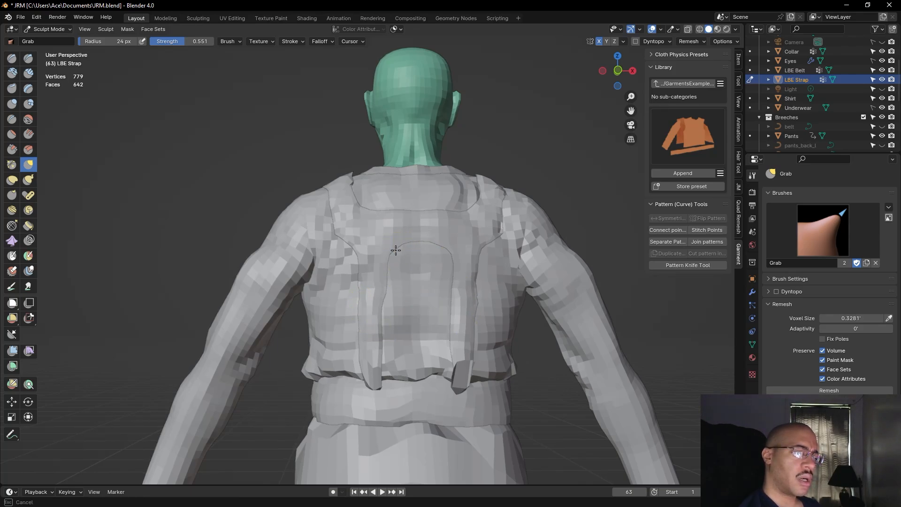
left_click_drag(404, 243, 416, 248)
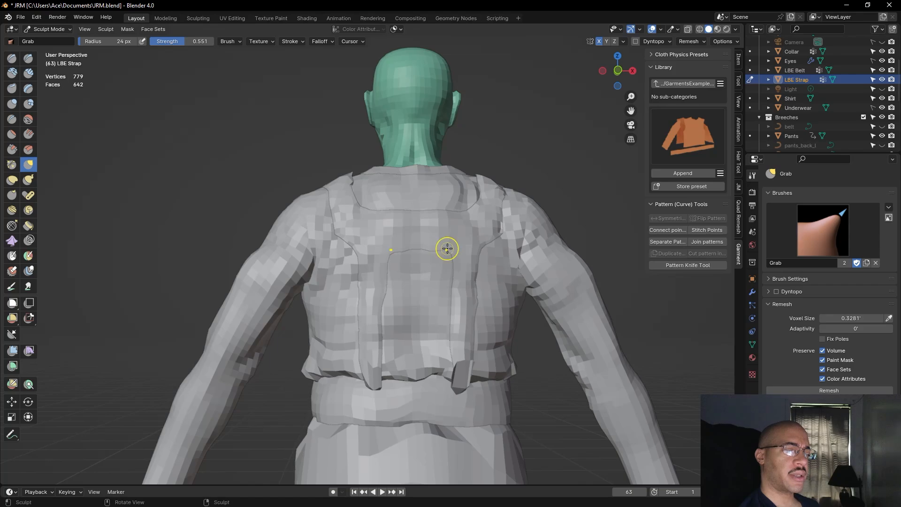
Inspect the fit of the harness straps from the front, above, the side and behind
mouse_move(554, 220)
middle_mouse_down()
mouse_move(523, 262)
mouse_move(568, 328)
middle_mouse_up()
scroll(567, 328, "down", 6)
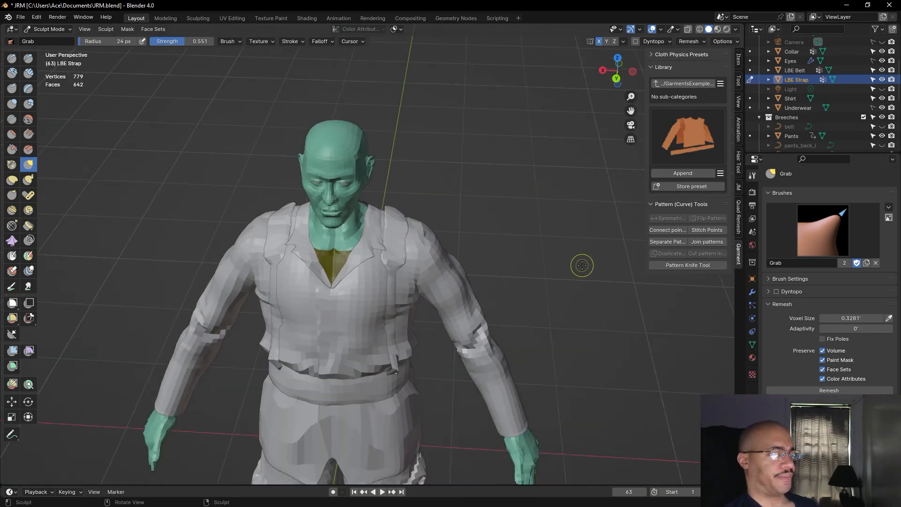
mouse_move(581, 264)
middle_mouse_down()
mouse_move(563, 323)
mouse_move(685, 272)
mouse_move(487, 251)
mouse_move(578, 286)
mouse_move(498, 272)
middle_mouse_up()
scroll(487, 251, "down", 4)
scroll(499, 272, "up", 5)
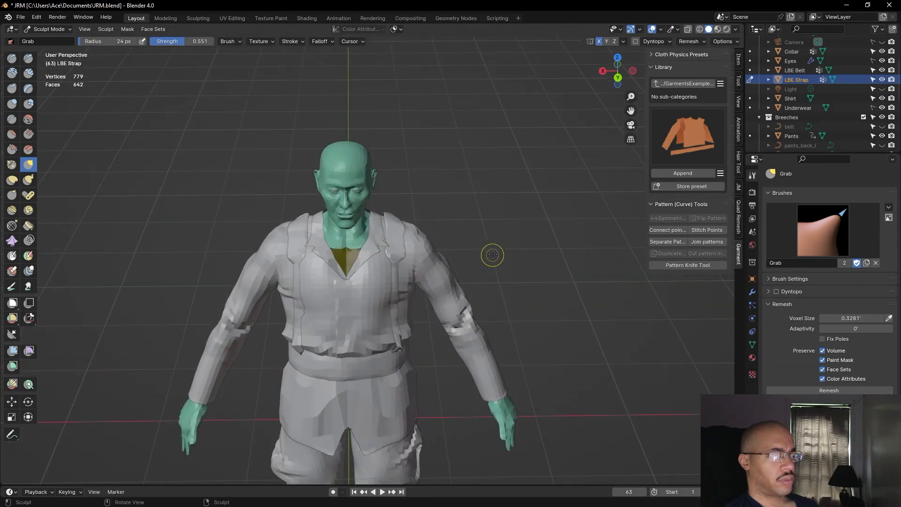
middle_click_drag(534, 237, 531, 275)
left_click_drag(406, 248, 403, 248)
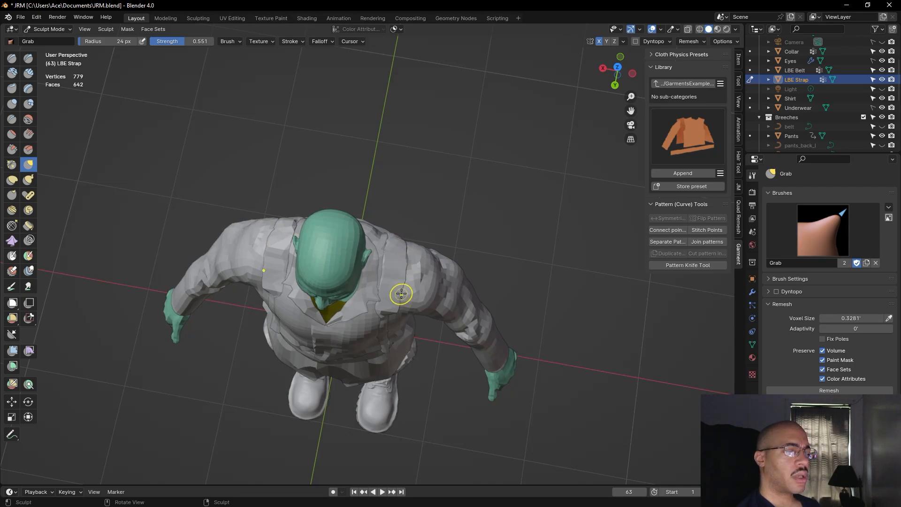
mouse_move(401, 301)
middle_mouse_down()
mouse_move(464, 255)
mouse_move(352, 254)
middle_mouse_up()
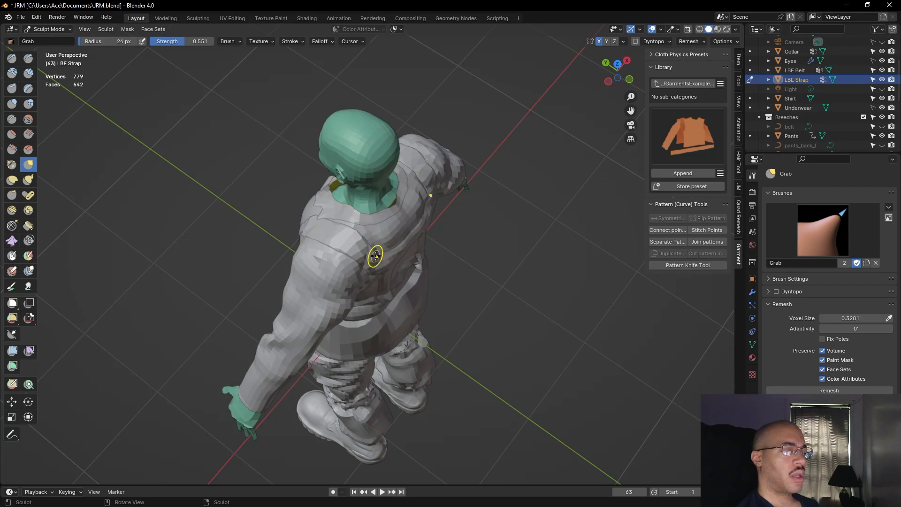
left_click_drag(460, 289, 602, 238, "alt")
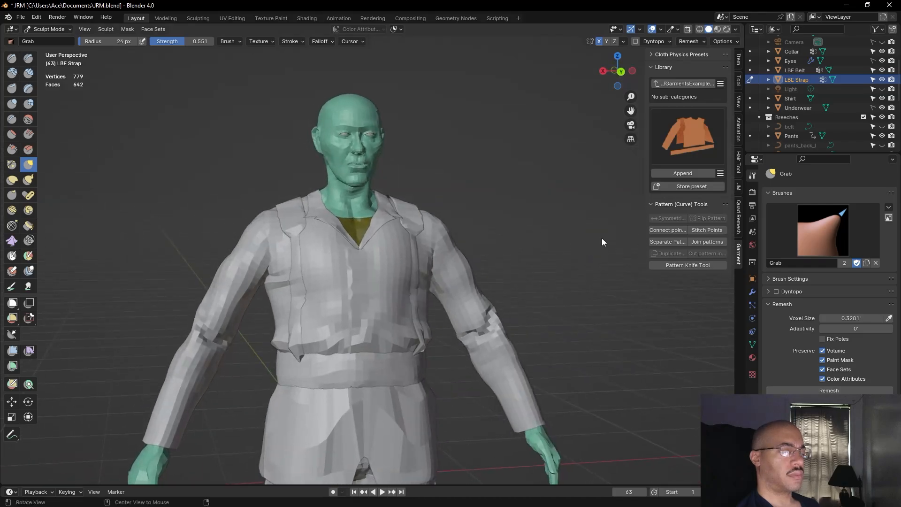
scroll(601, 238, "down", 6)
mouse_move(543, 240)
left_mouse_down("alt")
mouse_move(545, 261)
mouse_move(529, 264)
mouse_move(481, 236)
mouse_move(602, 252)
mouse_move(517, 255)
left_mouse_up("alt")
scroll(521, 249, "up", 5)
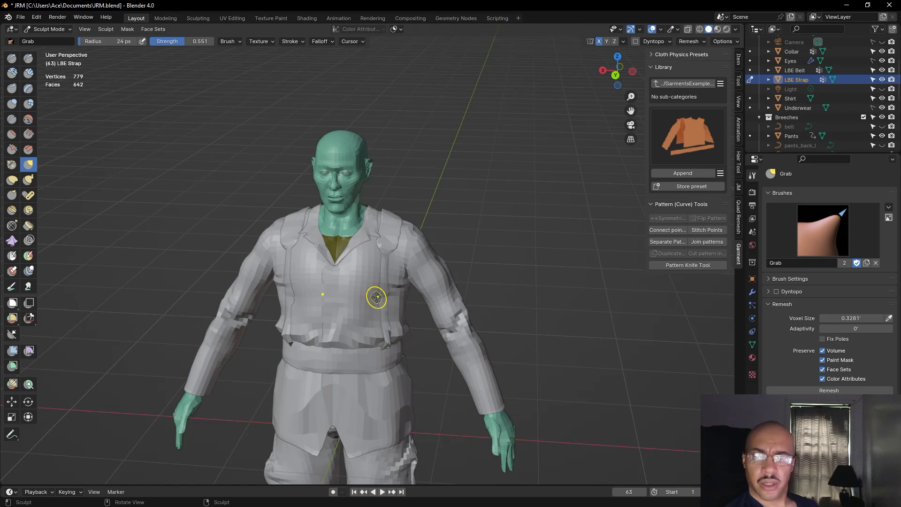
left_click_drag(511, 332, 362, 374, "alt")
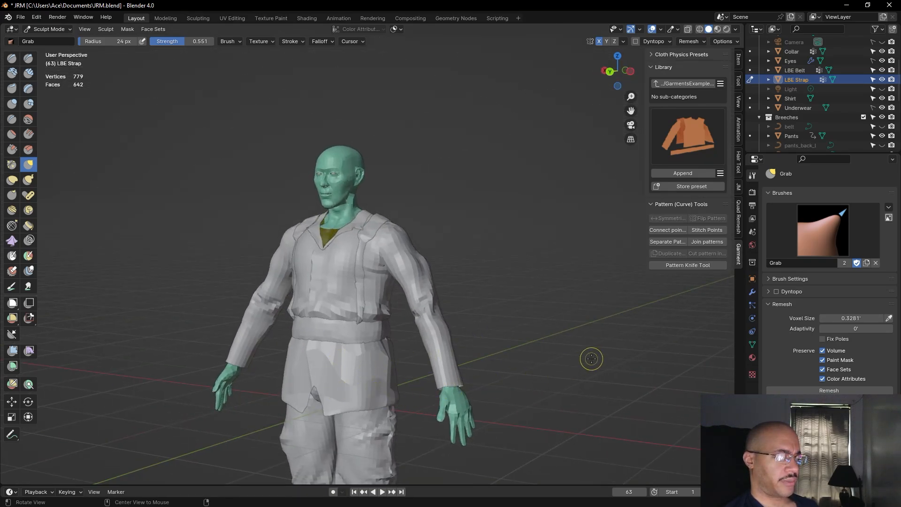
scroll(583, 359, "down", 1)
left_click_drag(583, 359, 347, 361, "alt")
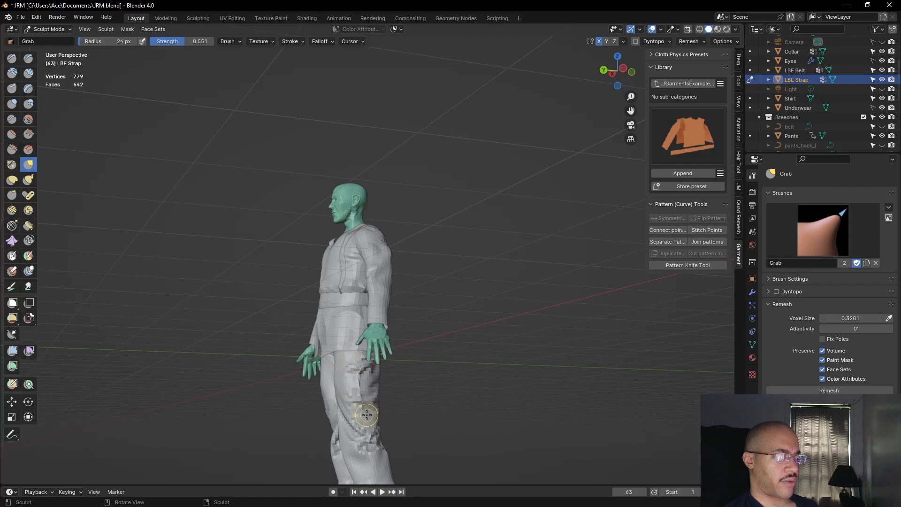
middle_click_drag(345, 368, 515, 344)
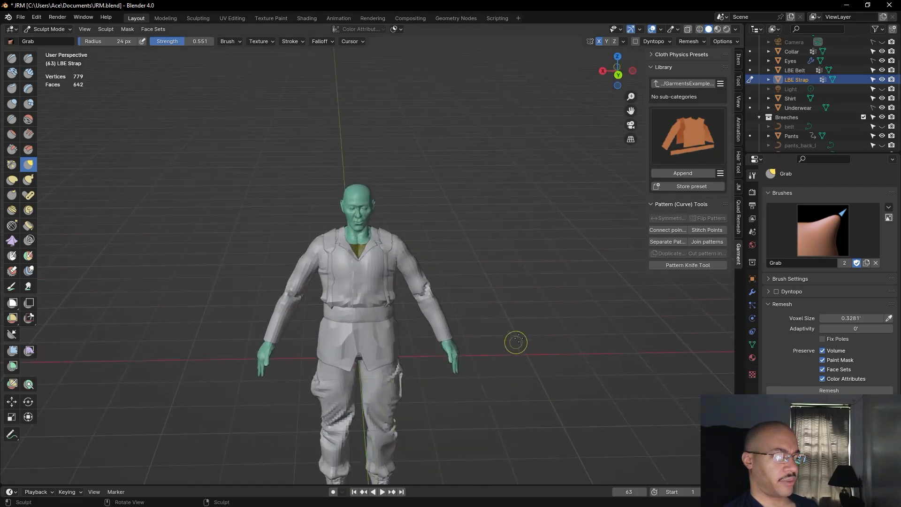
scroll(538, 262, "up", 2)
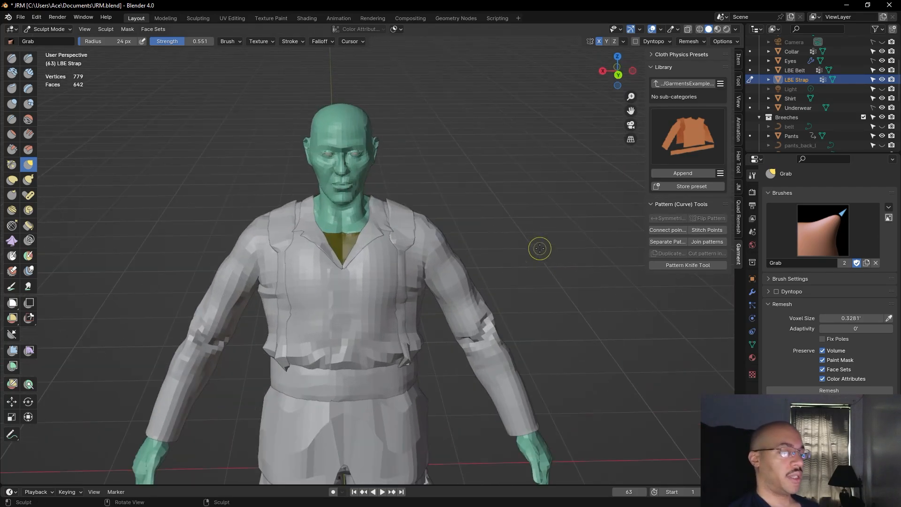
middle_click_drag(539, 249, 536, 214)
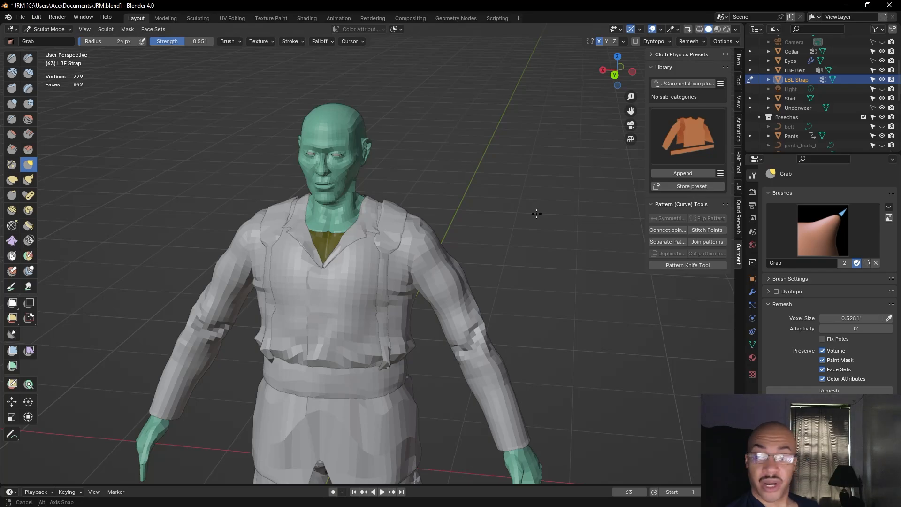
scroll(537, 214, "down", 5)
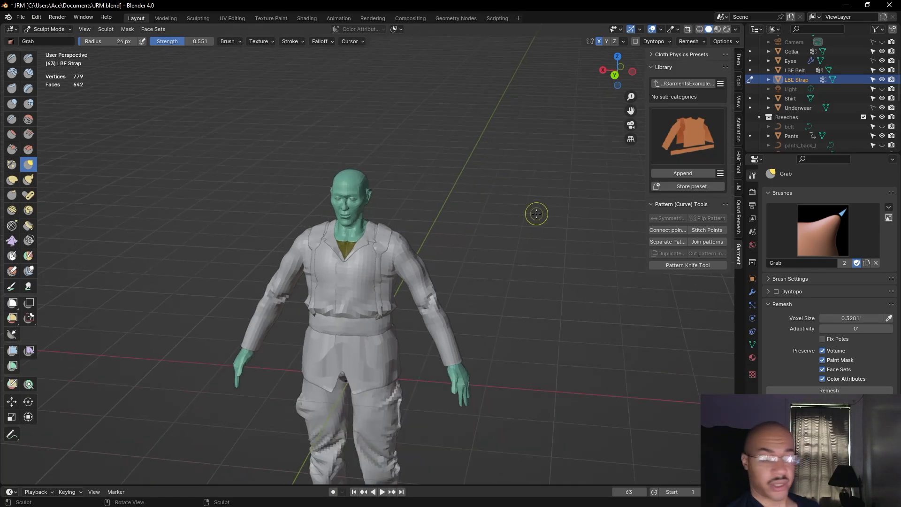
middle_click_drag(532, 268, 534, 277)
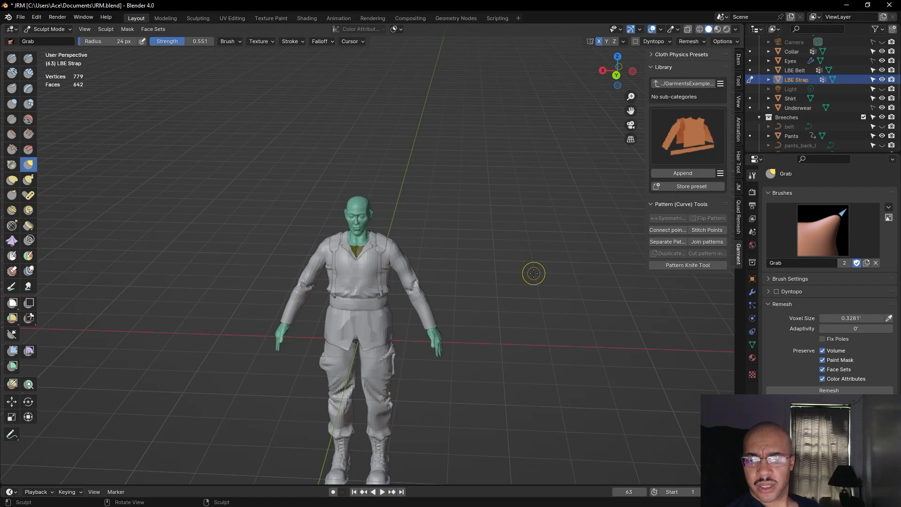
mouse_move(511, 275)
middle_mouse_down()
mouse_move(575, 280)
mouse_move(700, 254)
mouse_move(617, 282)
mouse_move(604, 225)
mouse_move(583, 331)
middle_mouse_up()
scroll(618, 284, "up", 4)
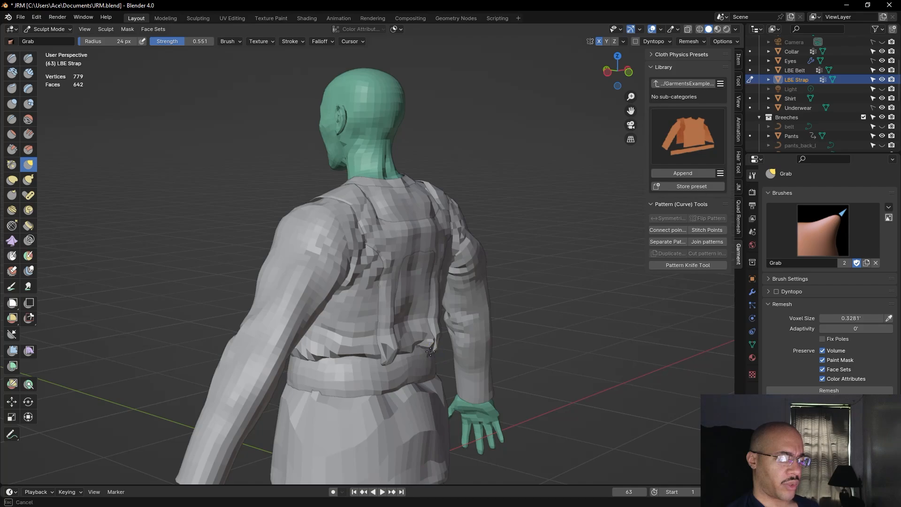
Adjust a lower end of the back straps and the strap edges behind the shoulders with the Grab brush
middle_click_drag(521, 328, 456, 332)
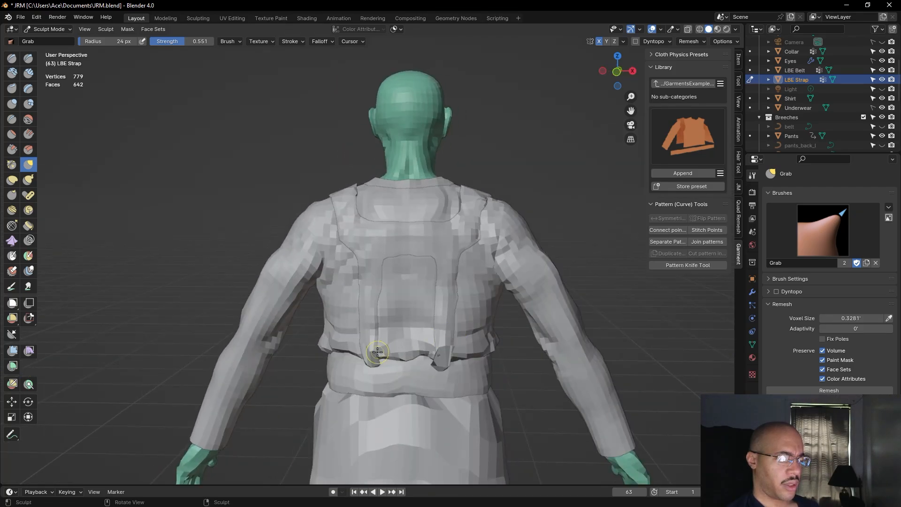
left_click_drag(372, 352, 381, 350)
middle_click_drag(556, 182, 549, 216)
left_click_drag(480, 236, 491, 213)
left_click_drag(491, 212, 477, 250)
mouse_move(513, 184)
middle_mouse_down()
mouse_move(572, 145)
mouse_move(367, 192)
middle_mouse_up()
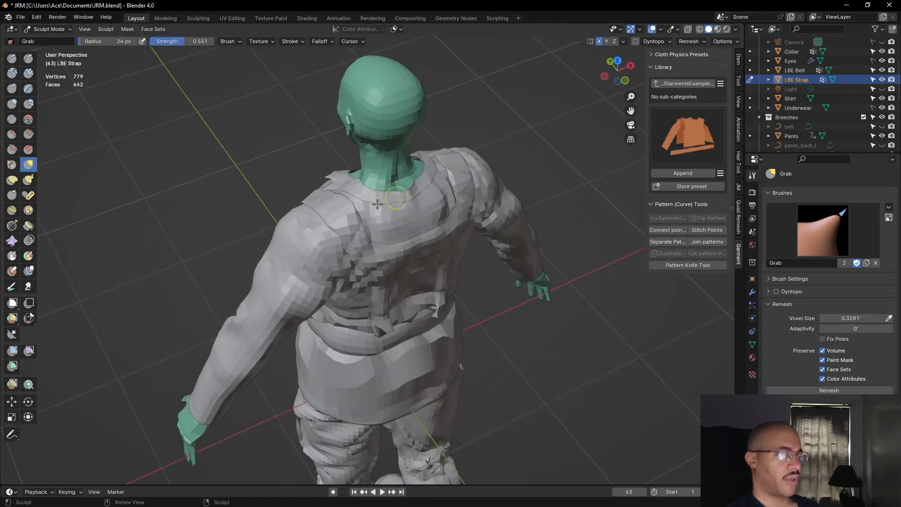
left_click_drag(333, 224, 353, 262)
Reshape the lower ends of the back straps where they meet the belt with the Grab brush
mouse_move(527, 177)
middle_mouse_down()
mouse_move(493, 135)
mouse_move(514, 123)
mouse_move(448, 104)
mouse_move(416, 118)
mouse_move(395, 243)
middle_mouse_up()
left_click_drag(379, 304, 378, 303)
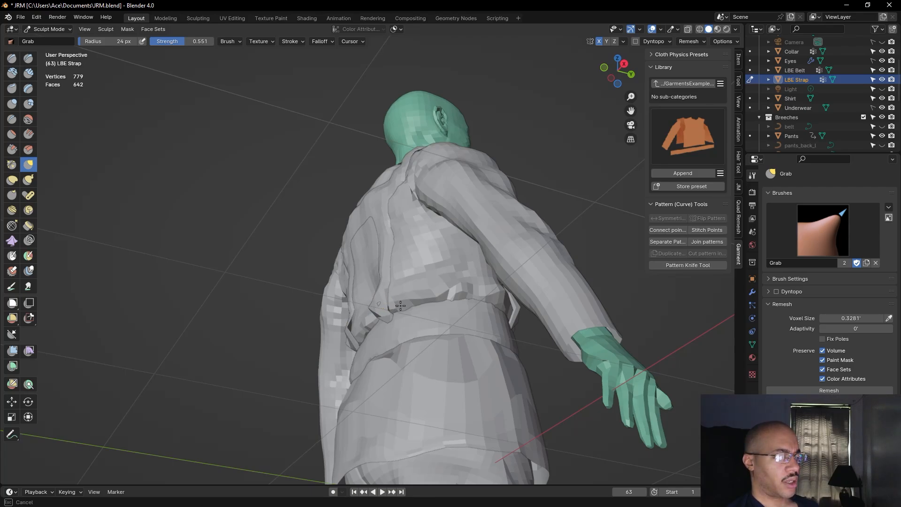
left_click_drag(390, 311, 390, 310)
middle_click_drag(390, 310, 430, 360)
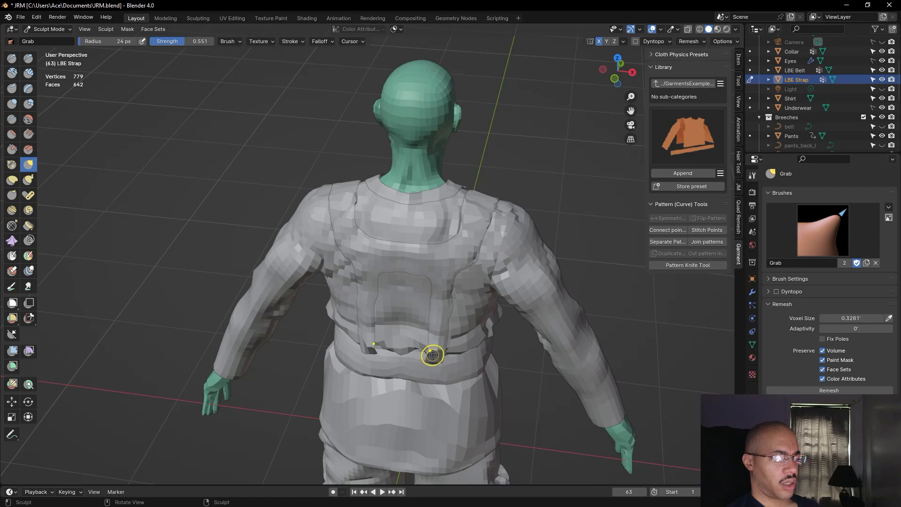
left_click_drag(429, 365, 412, 350)
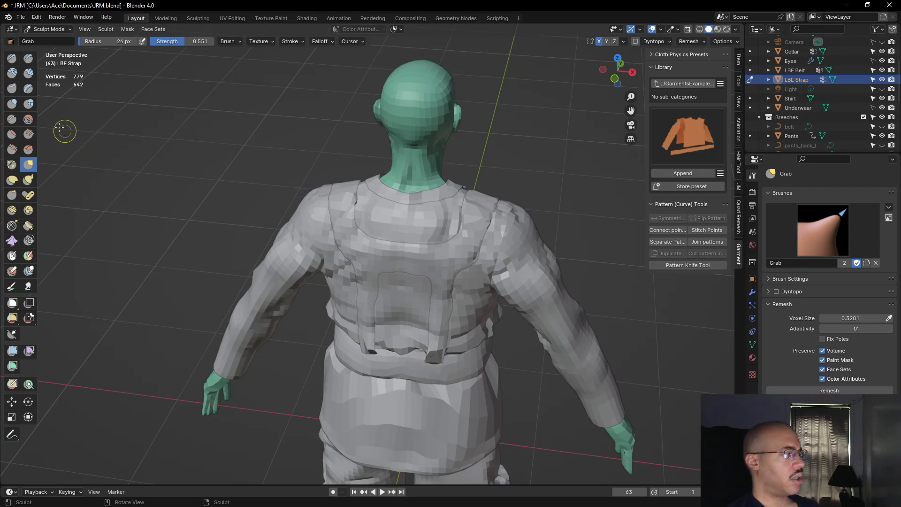
Thicken the lower ends of the back straps near the belt with the Inflate/Deflate brush
left_click(12, 103)
left_click_drag(196, 294, 421, 319, "alt")
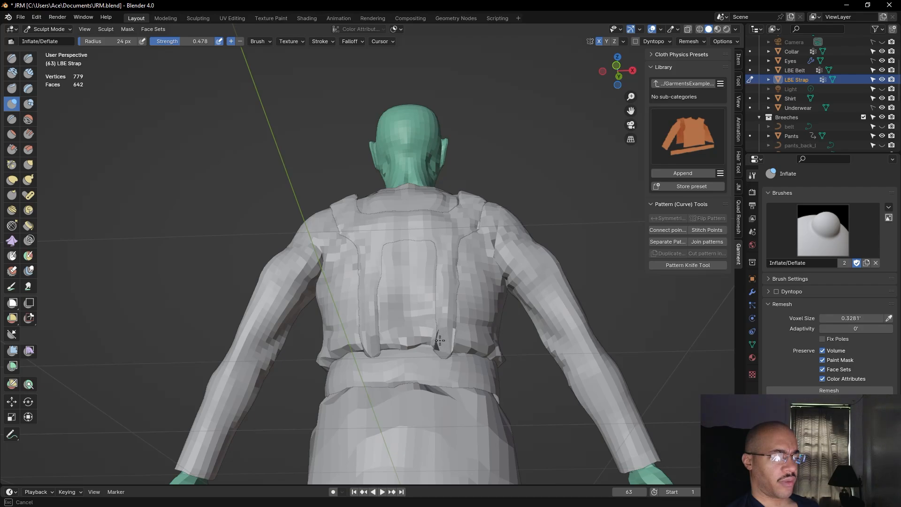
left_click_drag(447, 334, 440, 389, "alt")
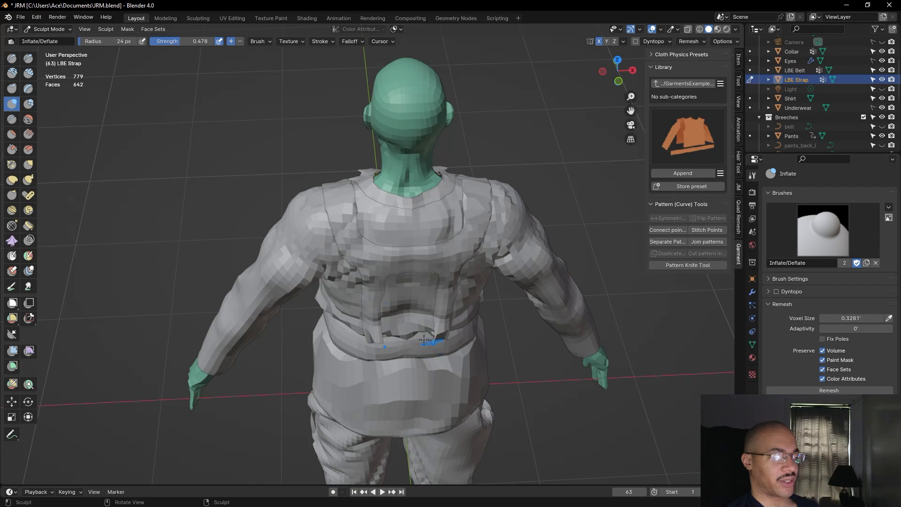
left_click(28, 164)
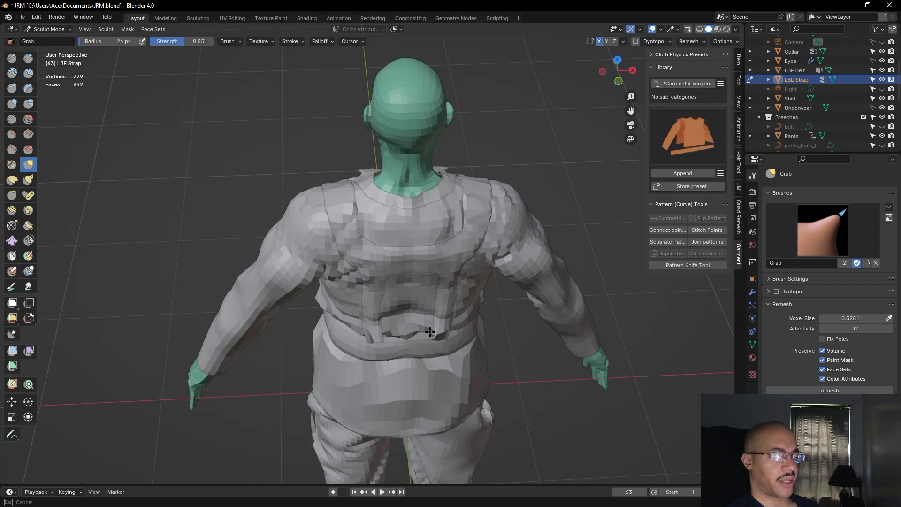
mouse_move(429, 329)
middle_mouse_down()
mouse_move(368, 311)
mouse_move(460, 343)
mouse_move(423, 353)
mouse_move(451, 354)
mouse_move(470, 329)
mouse_move(420, 247)
mouse_move(432, 280)
middle_mouse_up()
key("i")
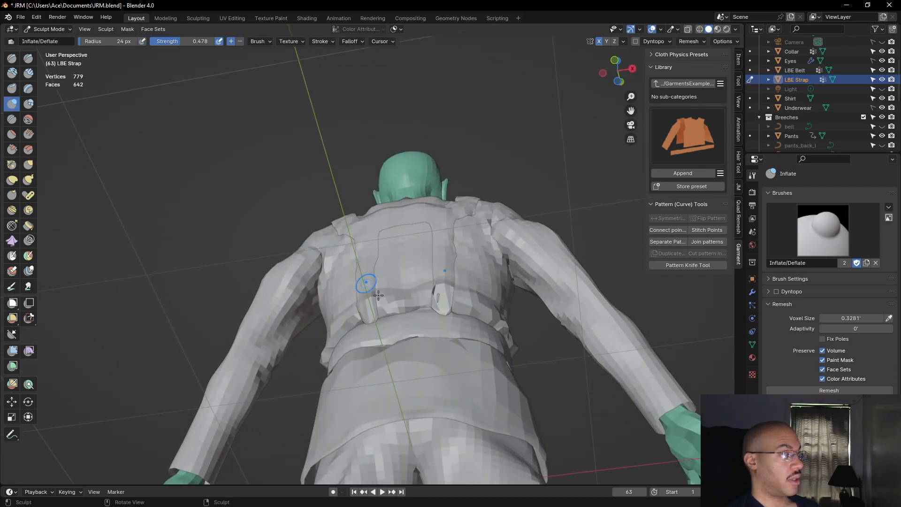
left_click_drag(444, 298, 439, 292)
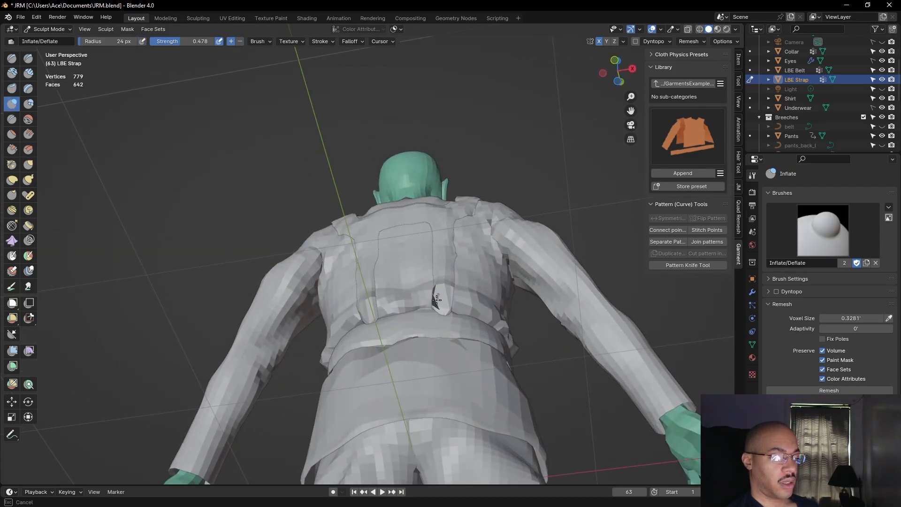
left_click_drag(437, 292, 435, 293)
mouse_move(435, 293)
middle_mouse_down()
mouse_move(549, 388)
mouse_move(360, 368)
middle_mouse_up()
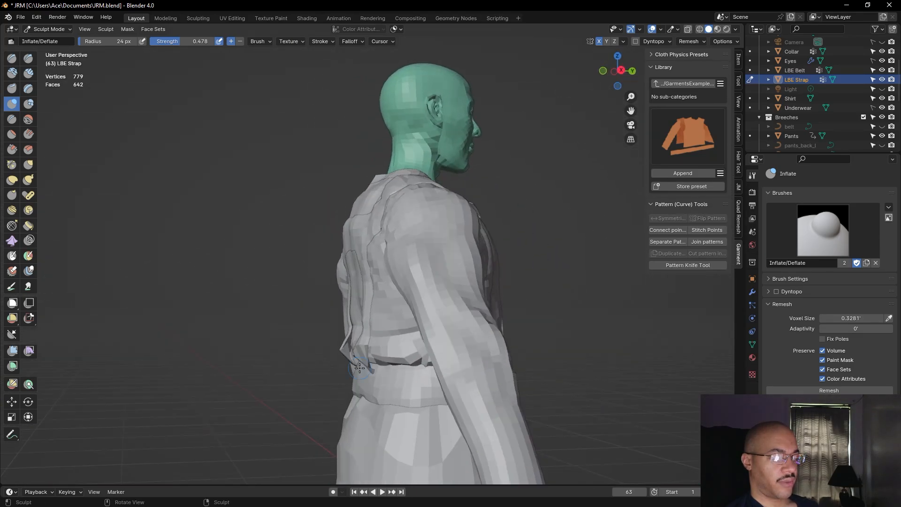
Push the flared lower ends of the back straps in toward the body with the Grab brush
left_click(26, 166)
middle_click_drag(92, 213, 225, 332)
left_click_drag(351, 356, 362, 364)
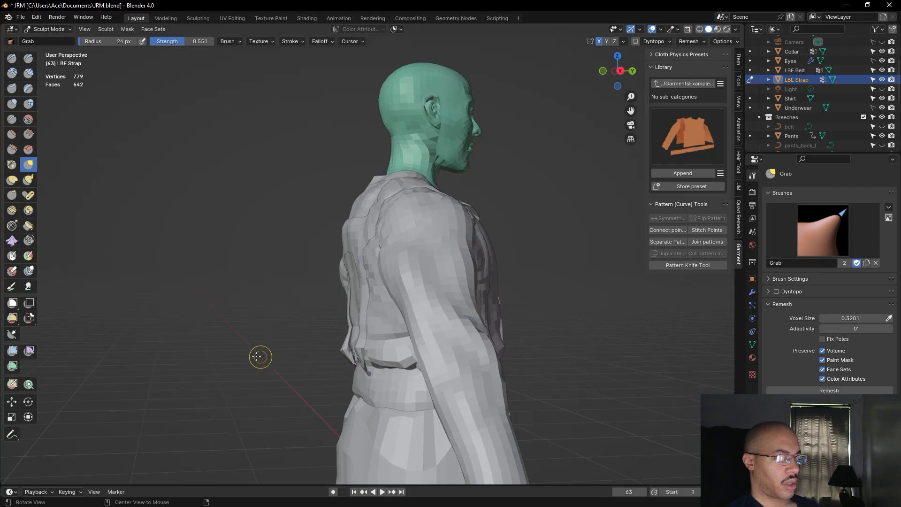
middle_click_drag(263, 358, 165, 86)
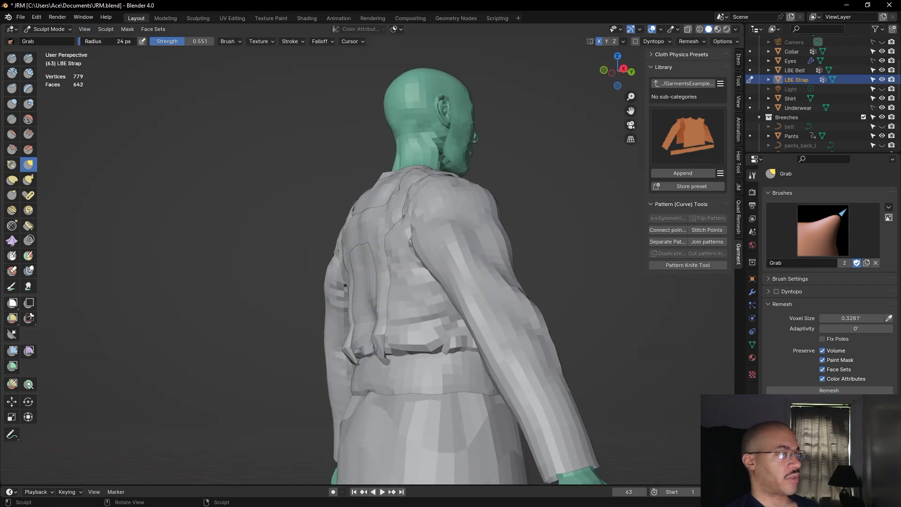
middle_click_drag(239, 246, 396, 312)
left_click_drag(442, 349, 440, 355)
Refine the lower tip of the back strap with the Grab brush, enlarging its radius to 32 px
middle_click_drag(449, 362, 436, 296)
scroll(437, 297, "up", 4)
mouse_move(501, 393)
middle_mouse_down()
mouse_move(486, 387)
mouse_move(491, 356)
mouse_move(464, 368)
middle_mouse_up()
left_click_drag(415, 366, 410, 366)
left_click_drag(411, 366, 410, 366)
left_click_drag(411, 366, 414, 361)
left_click_drag(411, 365, 409, 365)
left_click_drag(88, 44, 89, 44)
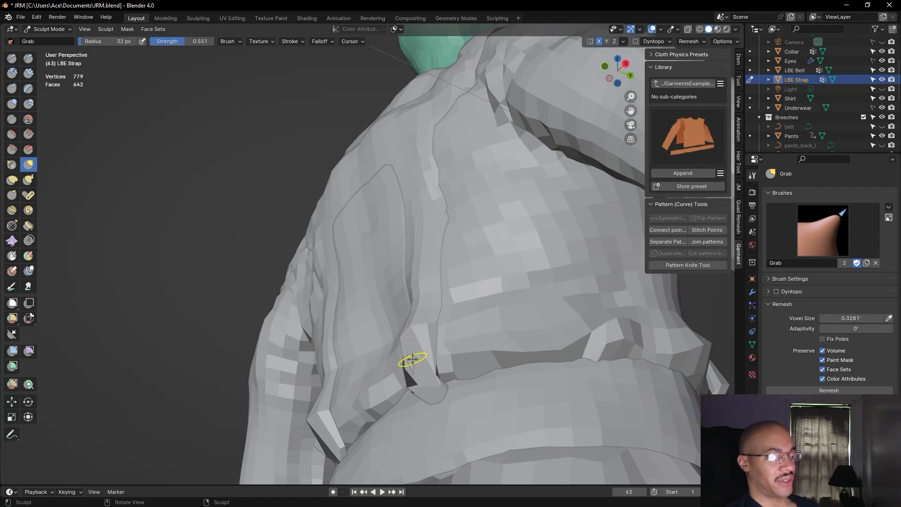
left_click_drag(410, 368, 407, 368)
middle_click_drag(314, 369, 391, 383)
Switch to sculpting the Shirt and adjust its lower back beside the strap end with the Grab brush
left_click(40, 28)
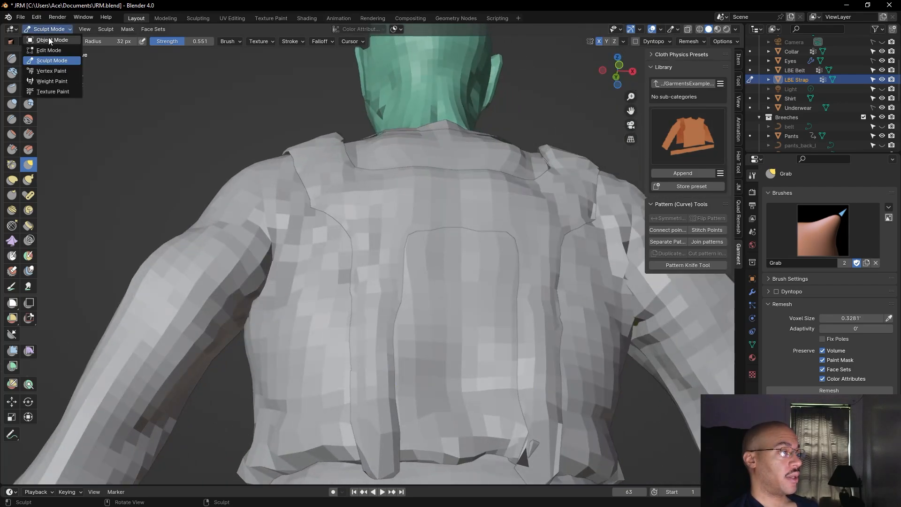
left_click(47, 39)
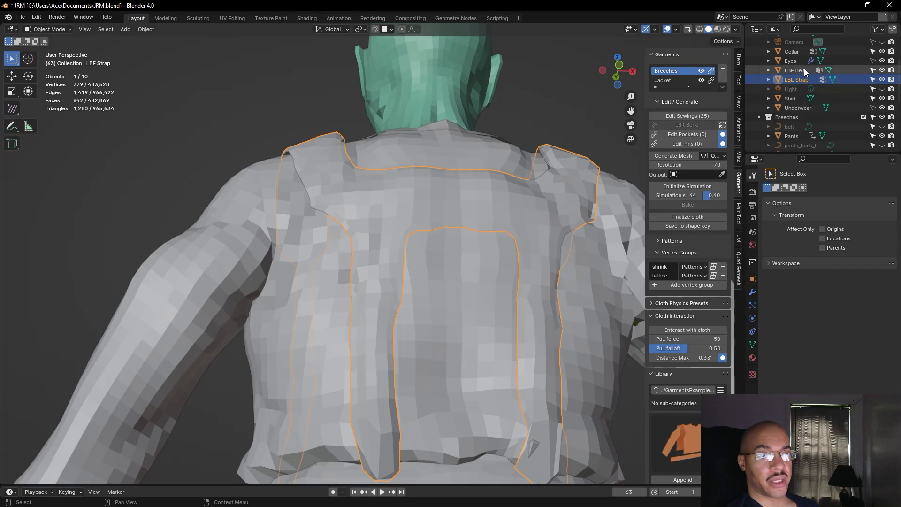
left_click(799, 96)
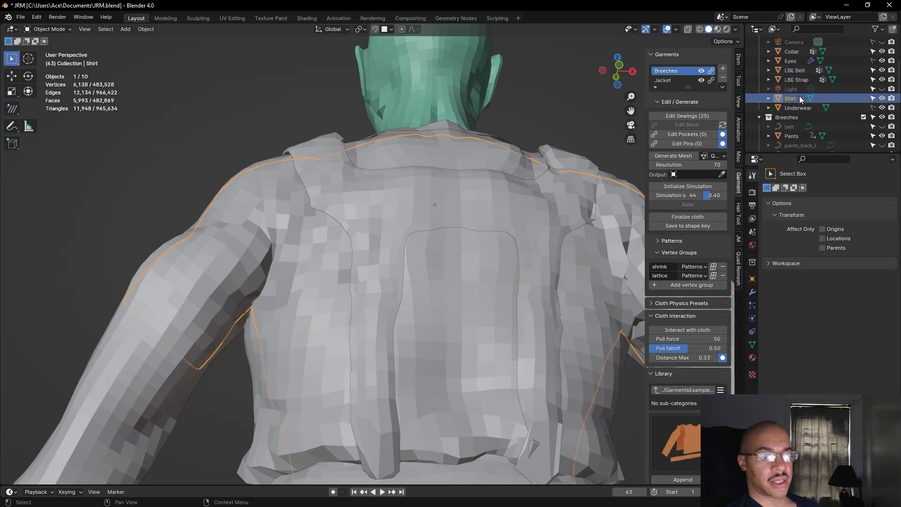
middle_click_drag(434, 93, 117, 66)
left_click(44, 29)
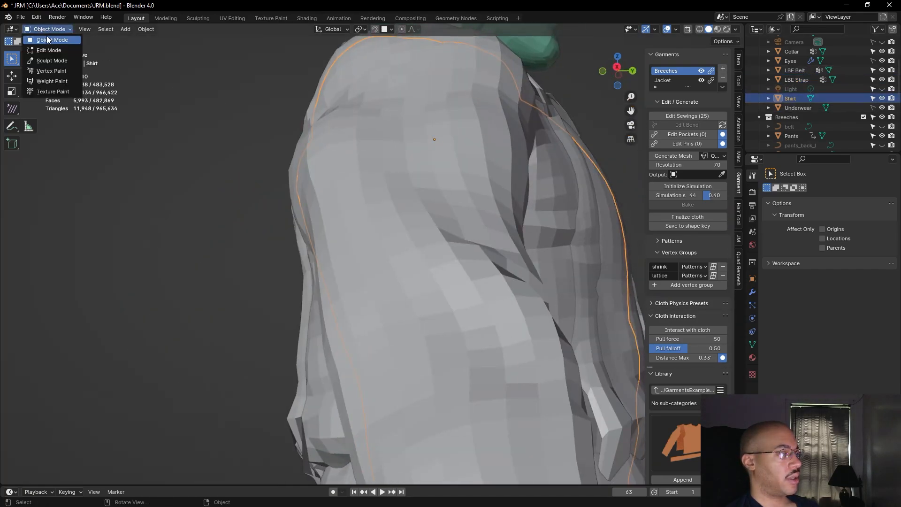
left_click(51, 61)
mouse_move(139, 277)
middle_mouse_down()
mouse_move(161, 284)
mouse_move(186, 201)
middle_mouse_up()
left_click_drag(386, 356, 427, 352)
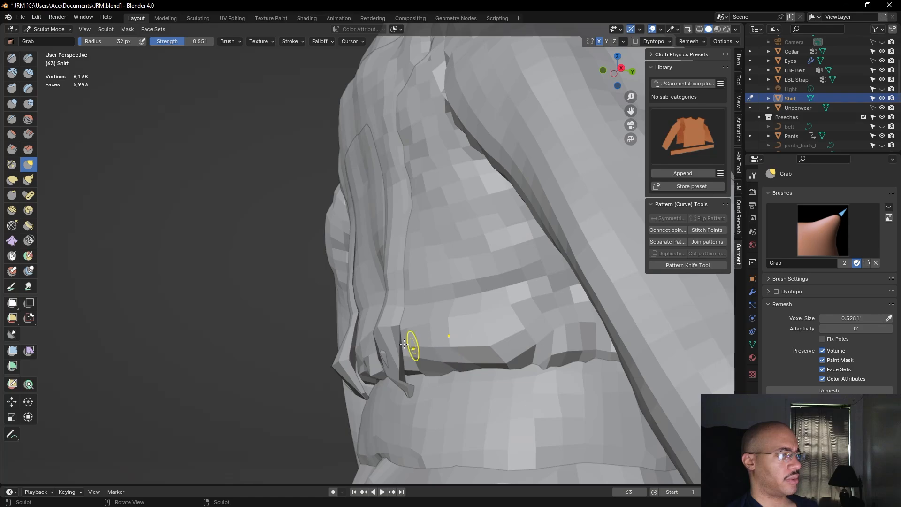
Try to remove the spot poking through the lower end of the back strap with the Grab and Scrape/Peaks brushes
middle_click_drag(363, 337, 527, 382)
mouse_move(527, 382)
left_mouse_down()
mouse_move(540, 368)
mouse_move(528, 376)
mouse_move(535, 375)
left_mouse_up()
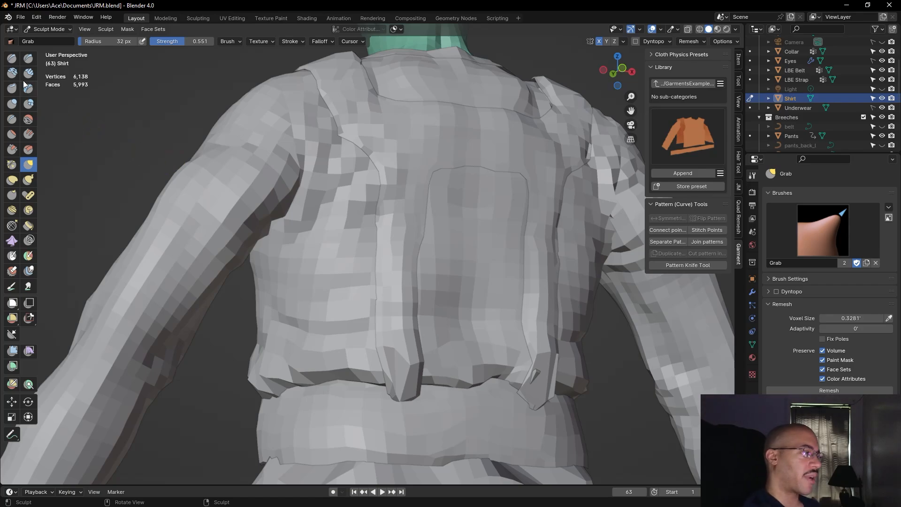
left_click(12, 150)
left_click_drag(536, 375, 540, 369)
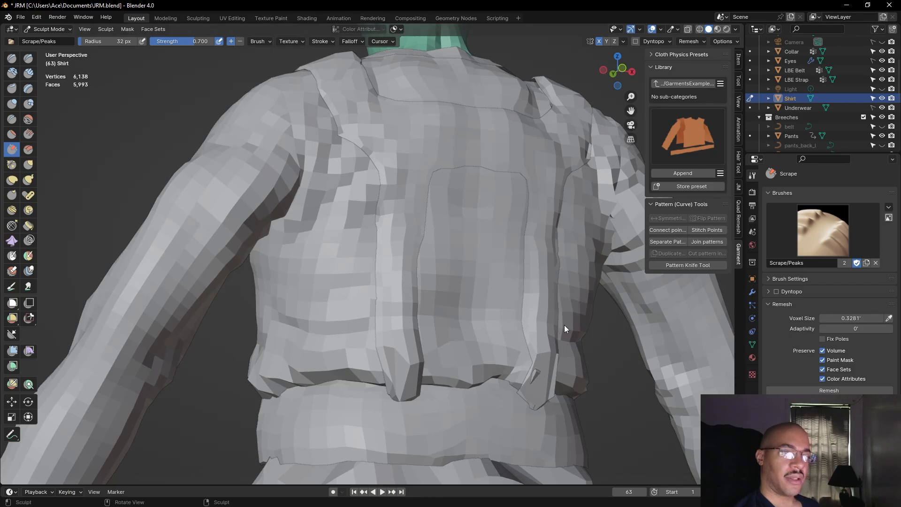
Return to Object Mode and rename the Shirt object as Undershirt
left_click(52, 28)
left_click(53, 43)
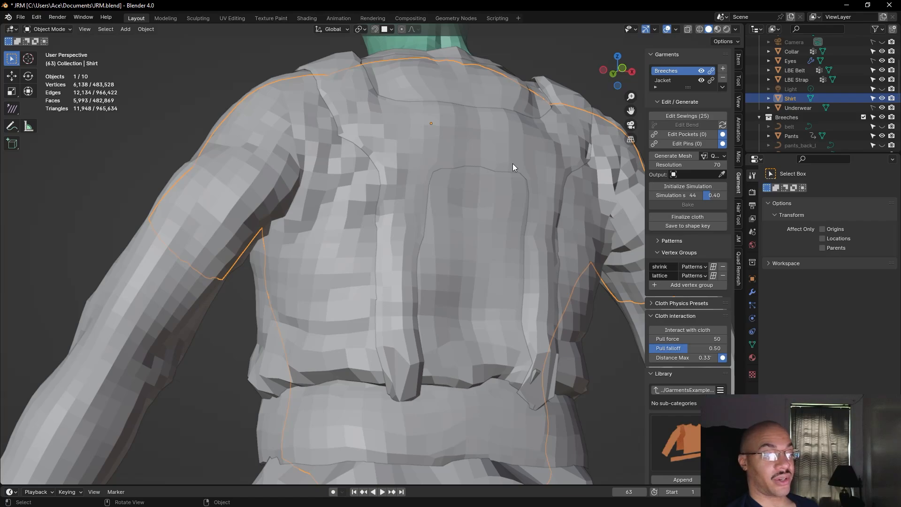
scroll(513, 164, "down", 3)
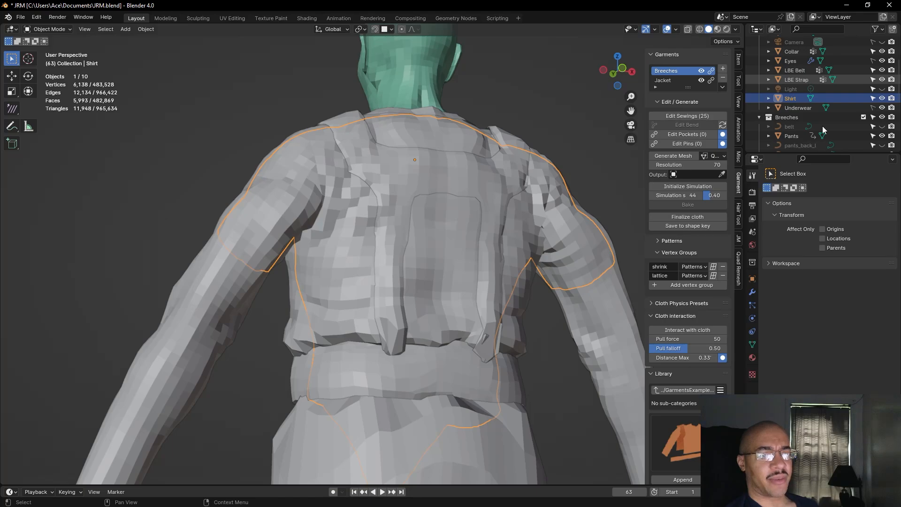
scroll(824, 108, "up", 3)
scroll(824, 108, "down", 4)
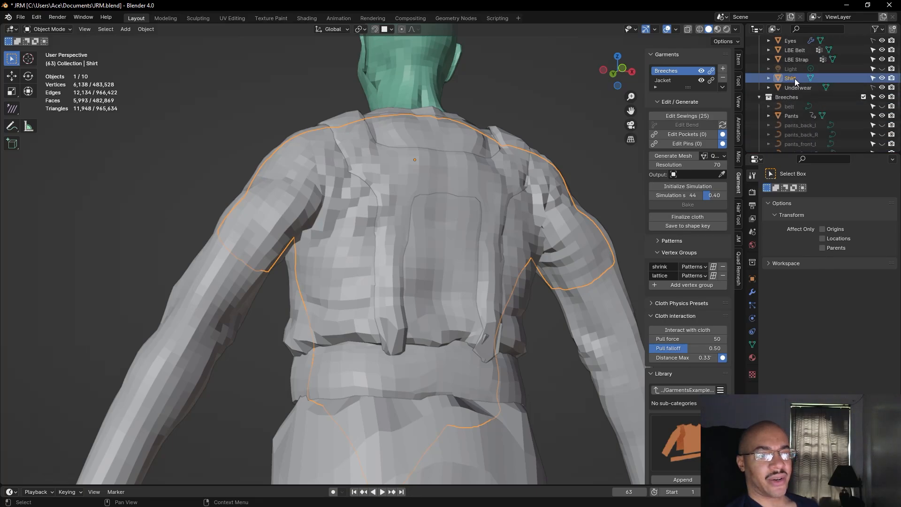
double_click(791, 81)
scroll(796, 90, "up", 1)
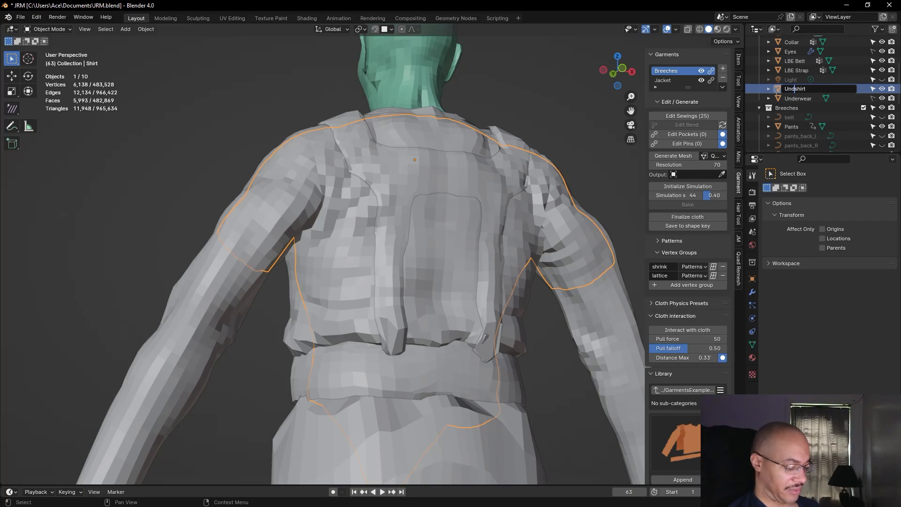
key("Return")
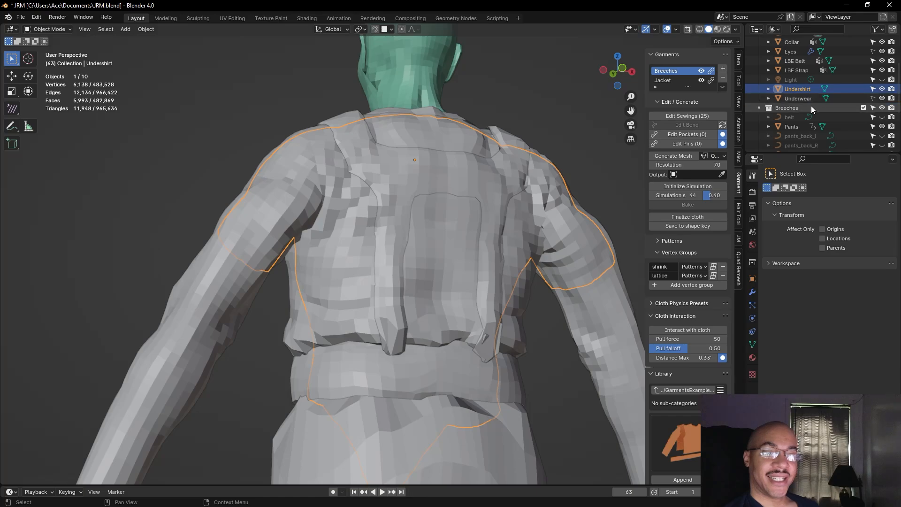
Rename the Top garment in the Breeches collection as Shirt
scroll(824, 117, "down", 6)
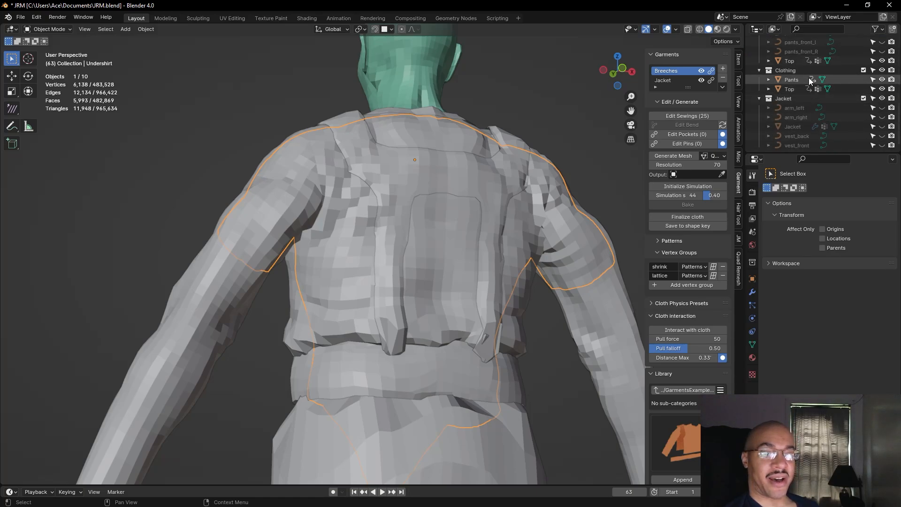
double_click(800, 60)
scroll(798, 59, "up", 2)
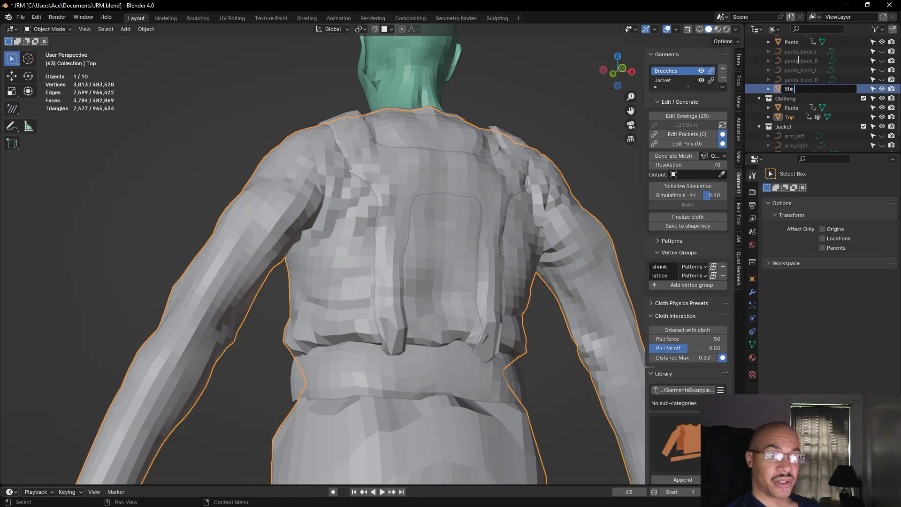
key("Return")
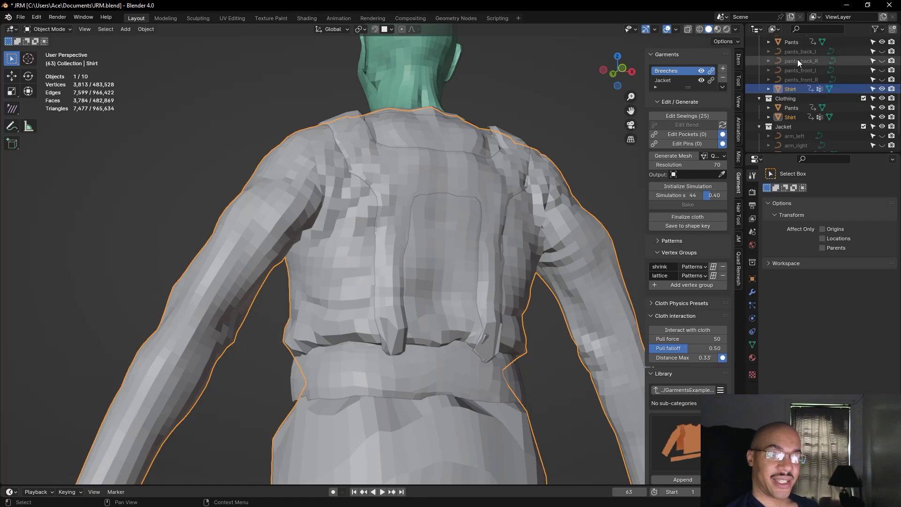
Sculpt the renamed Shirt with the Scrape/Peaks brush to flatten the spot poking through the back strap's lower end
mouse_move(580, 95)
middle_mouse_down()
mouse_move(554, 111)
mouse_move(590, 108)
middle_mouse_up()
scroll(567, 78, "down", 2)
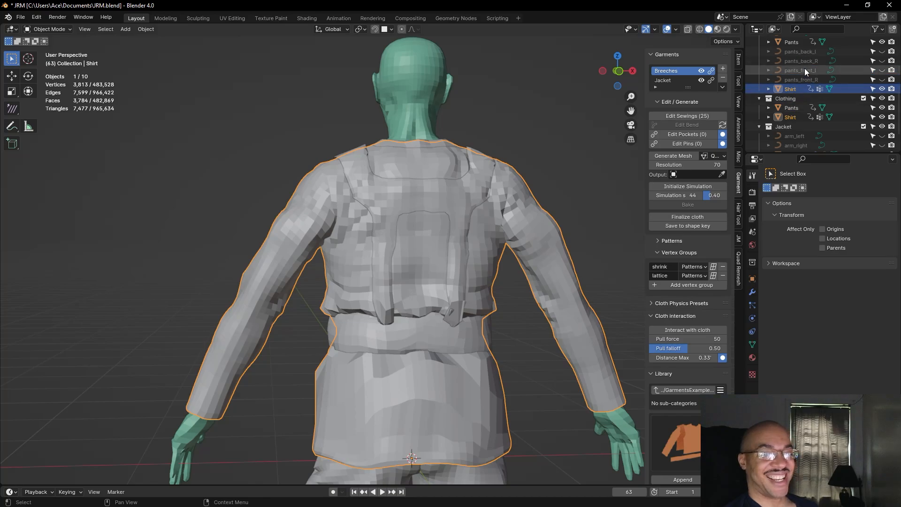
scroll(798, 75, "up", 4)
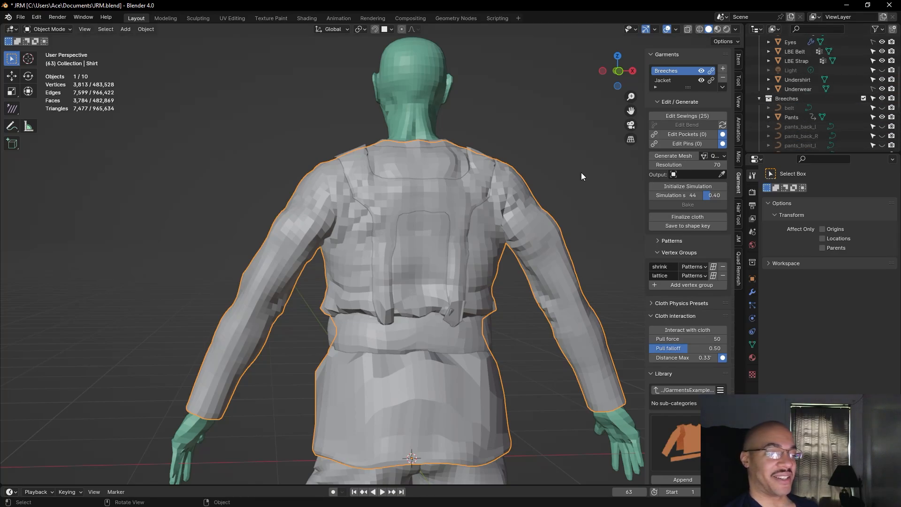
scroll(582, 173, "down", 2)
middle_click_drag(567, 181, 562, 176)
scroll(562, 176, "up", 5)
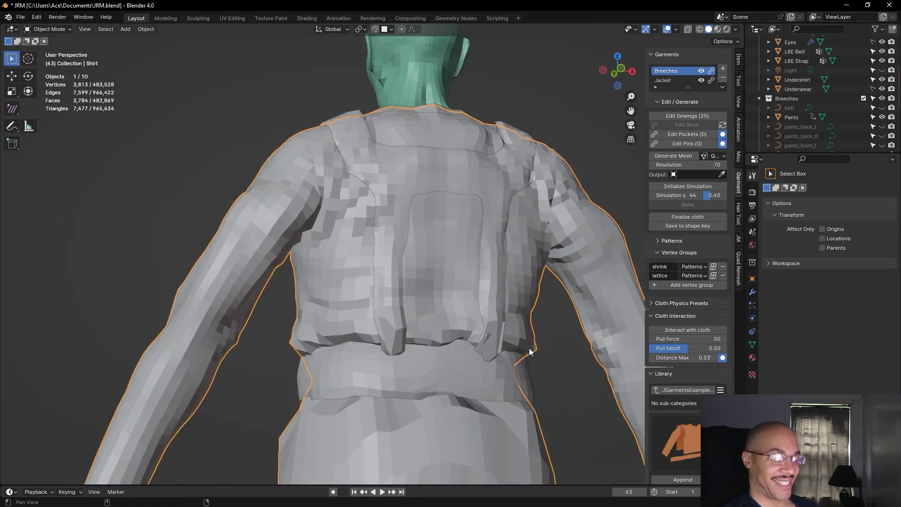
scroll(531, 304, "up", 4)
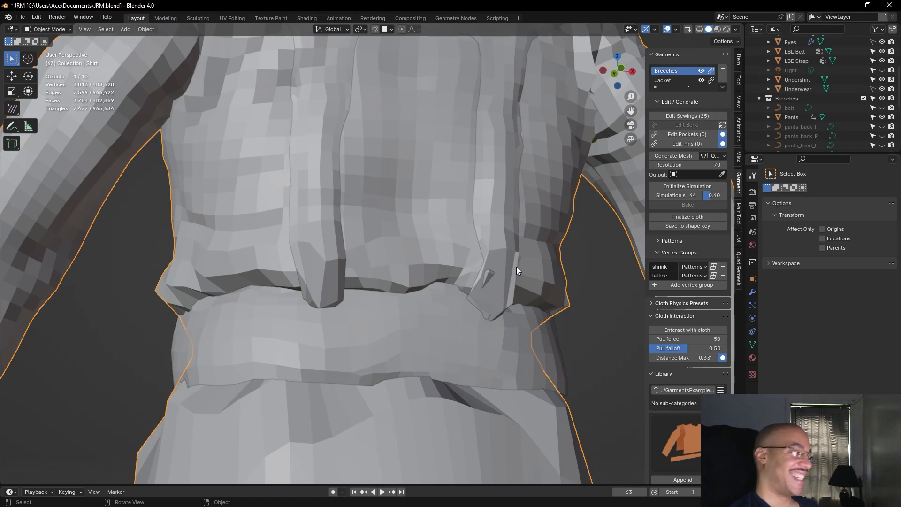
left_click(50, 29)
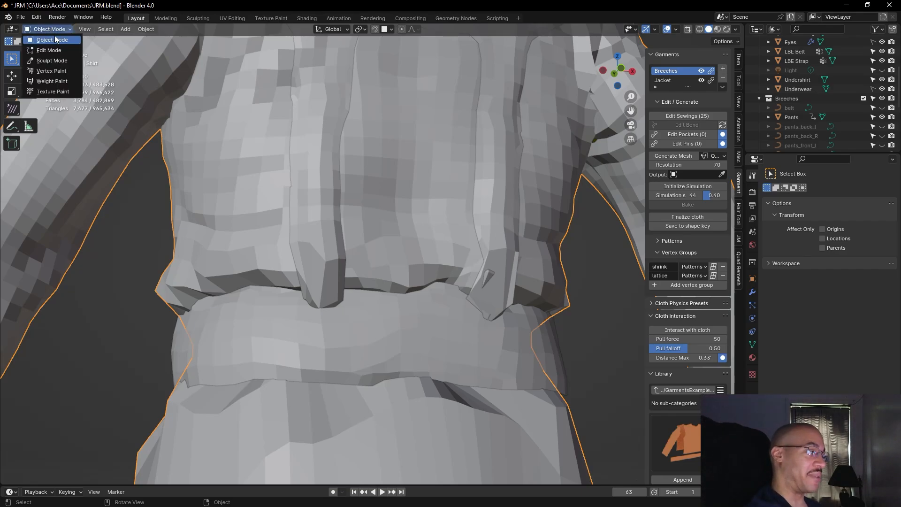
left_click(58, 58)
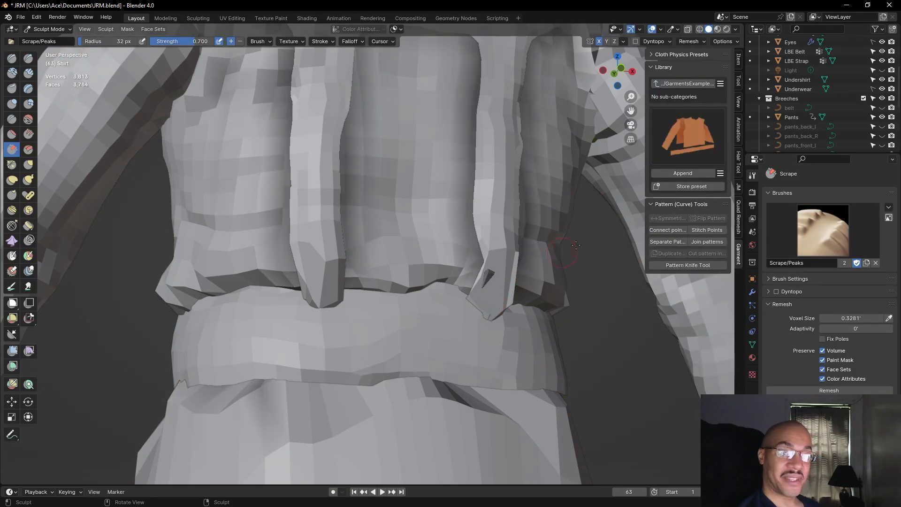
left_click_drag(487, 282, 488, 280)
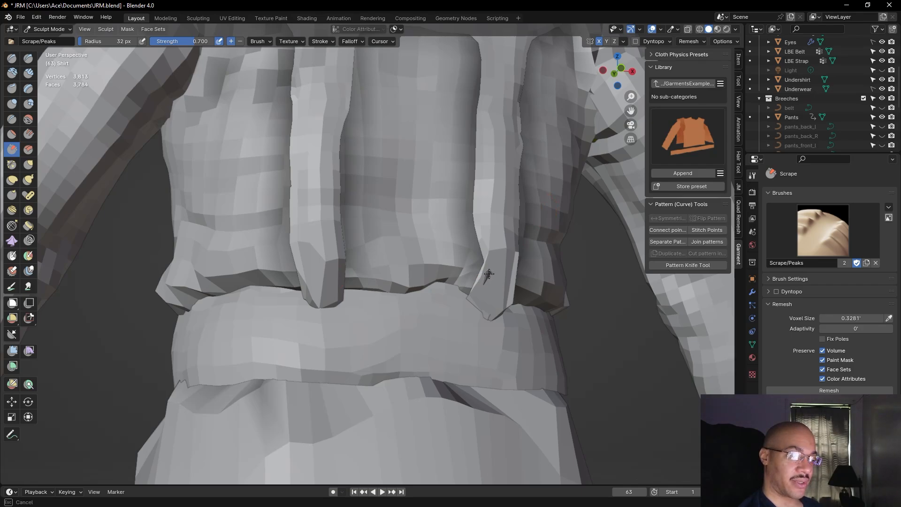
mouse_move(487, 273)
middle_mouse_down()
mouse_move(485, 294)
mouse_move(597, 303)
middle_mouse_up()
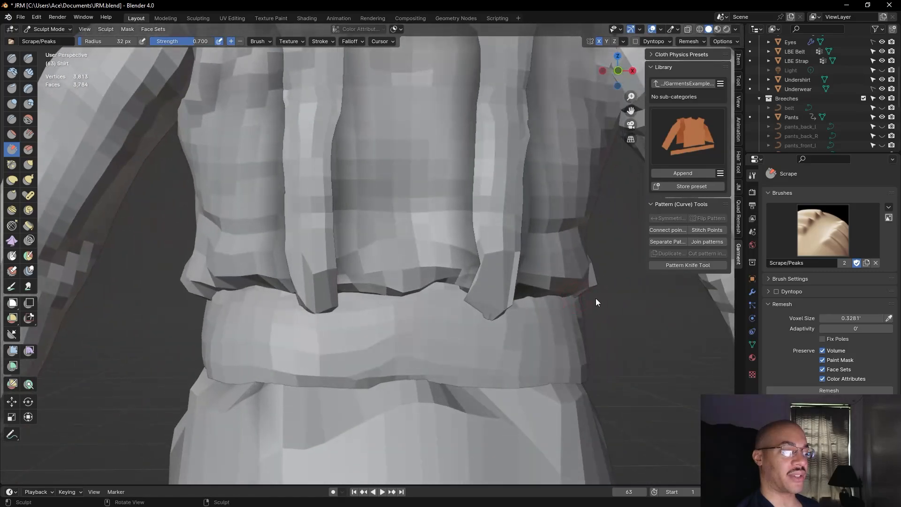
Make LBE Strap the object being sculpted, with its front side in view
scroll(589, 272, "down", 8)
mouse_move(558, 249)
middle_mouse_down()
mouse_move(386, 225)
mouse_move(424, 234)
middle_mouse_up()
key("alt+m")
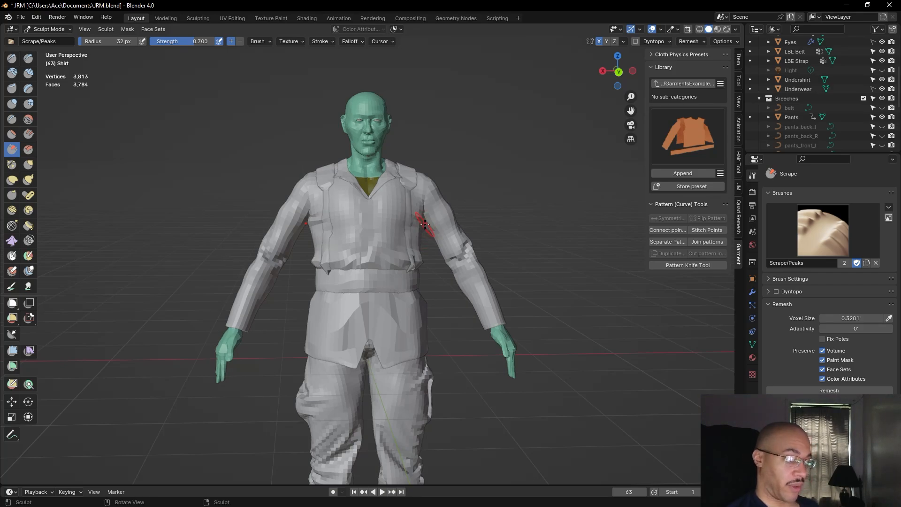
middle_click_drag(423, 191, 540, 177)
scroll(815, 91, "up", 2)
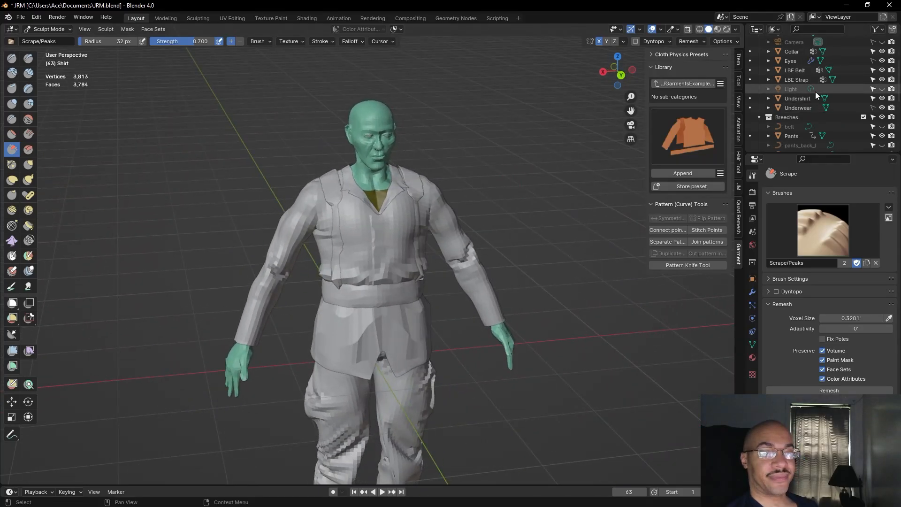
left_click(812, 83)
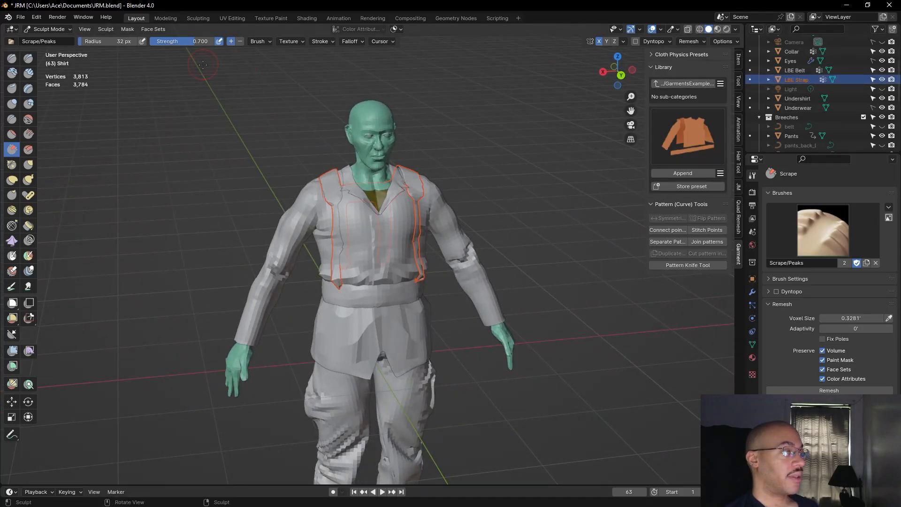
left_click(61, 29)
left_click(58, 41)
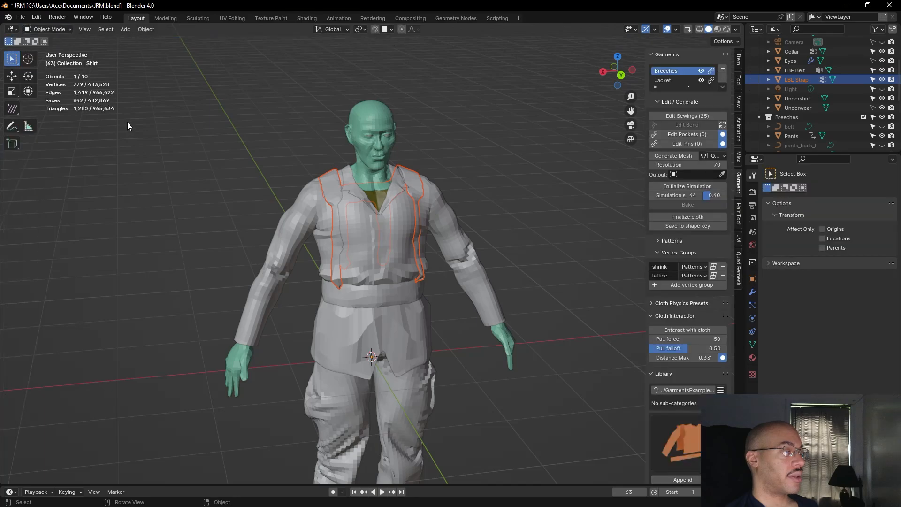
left_click(776, 78)
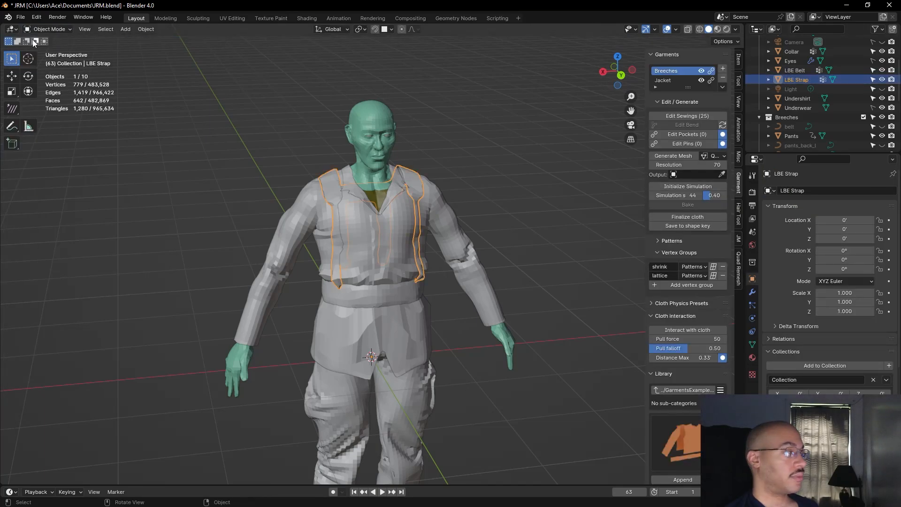
left_click(47, 29)
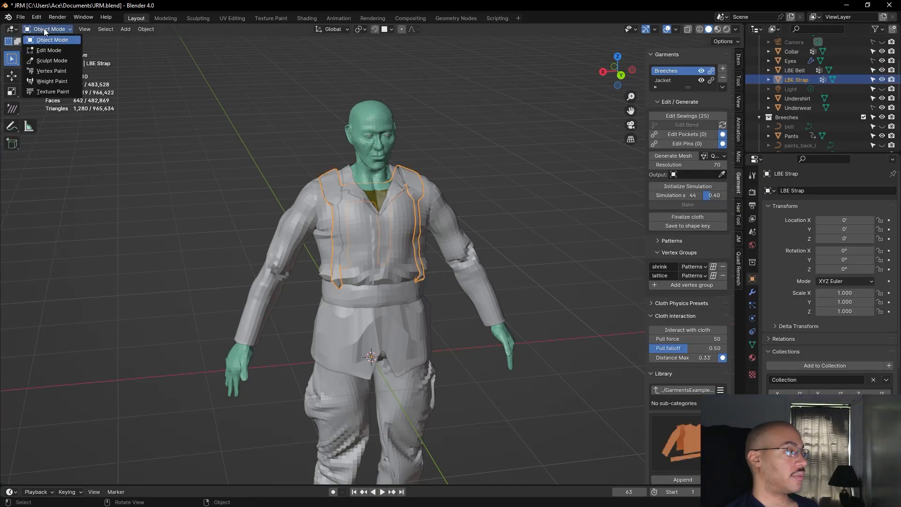
left_click(53, 61)
scroll(592, 136, "up", 5)
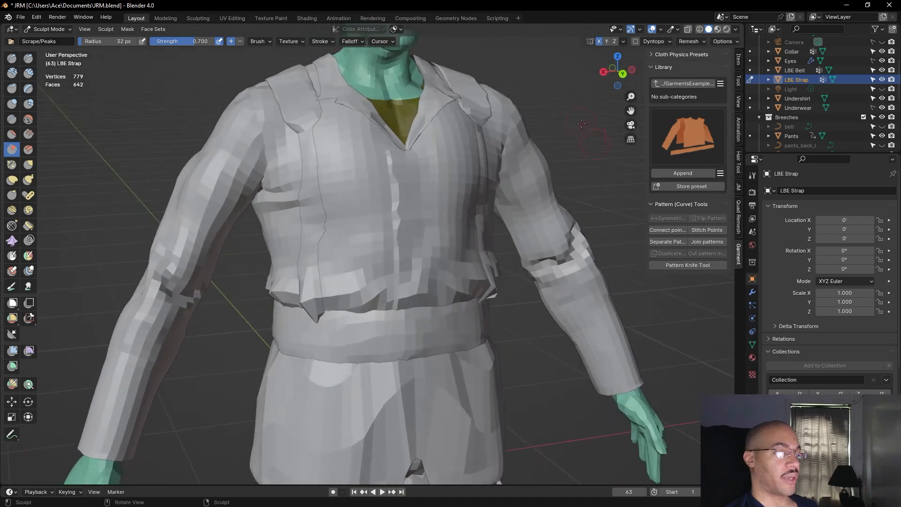
Adjust the middle of the front strap on the character's right side with the Grab brush
key("g")
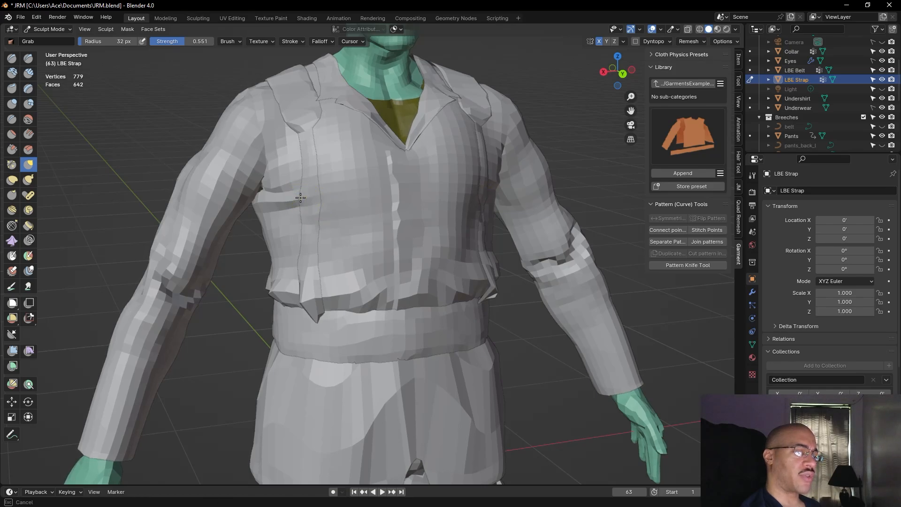
left_click_drag(302, 200, 303, 198)
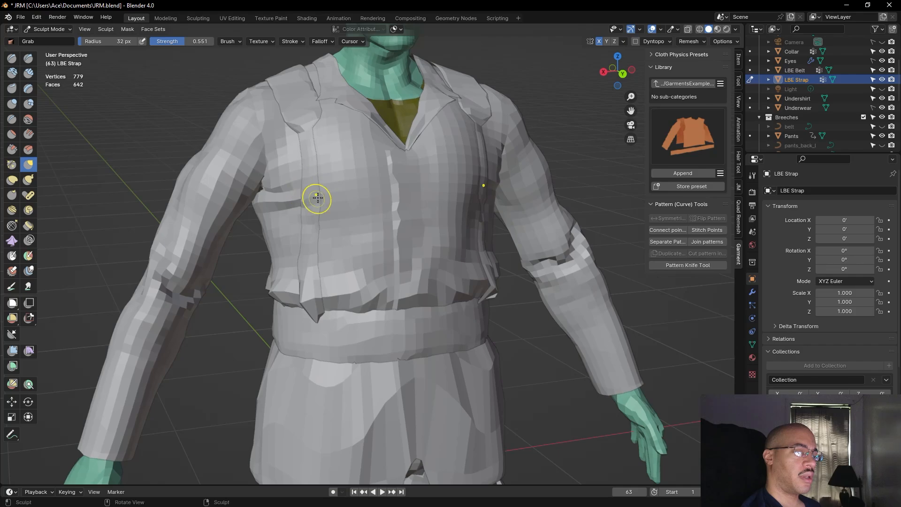
left_click_drag(302, 196, 306, 195)
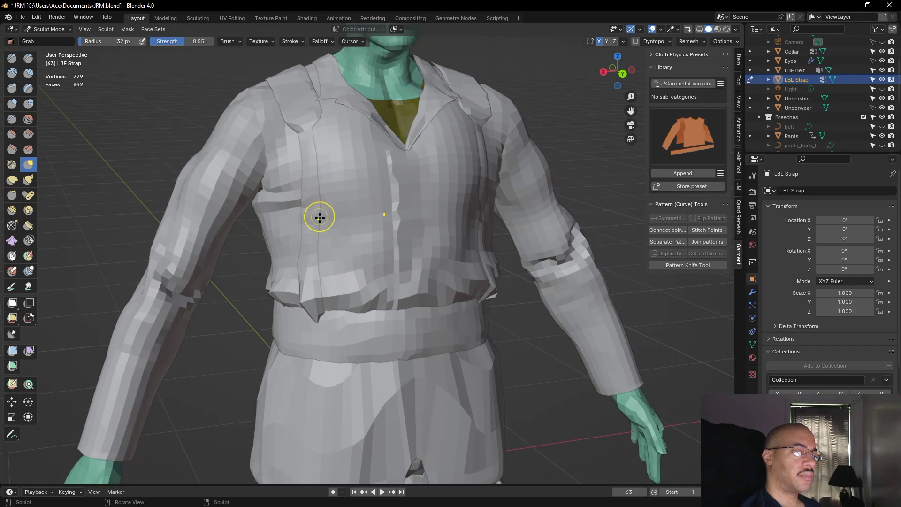
Turn off X symmetry and reshape the front strap on the character's left side with the Grab brush
mouse_move(568, 183)
middle_mouse_down()
mouse_move(570, 160)
mouse_move(382, 216)
middle_mouse_up()
middle_click_drag(563, 136, 518, 174)
left_click_drag(437, 209, 437, 215)
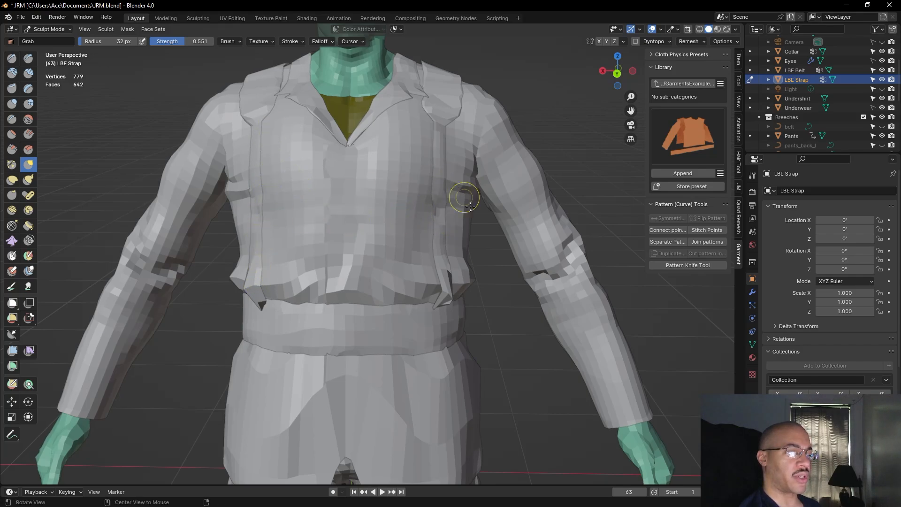
mouse_move(443, 209)
left_mouse_down()
mouse_move(449, 203)
mouse_move(436, 211)
mouse_move(441, 253)
left_mouse_up()
middle_click_drag(497, 249, 493, 261)
left_click_drag(404, 207, 410, 202)
middle_click_drag(410, 201, 320, 243)
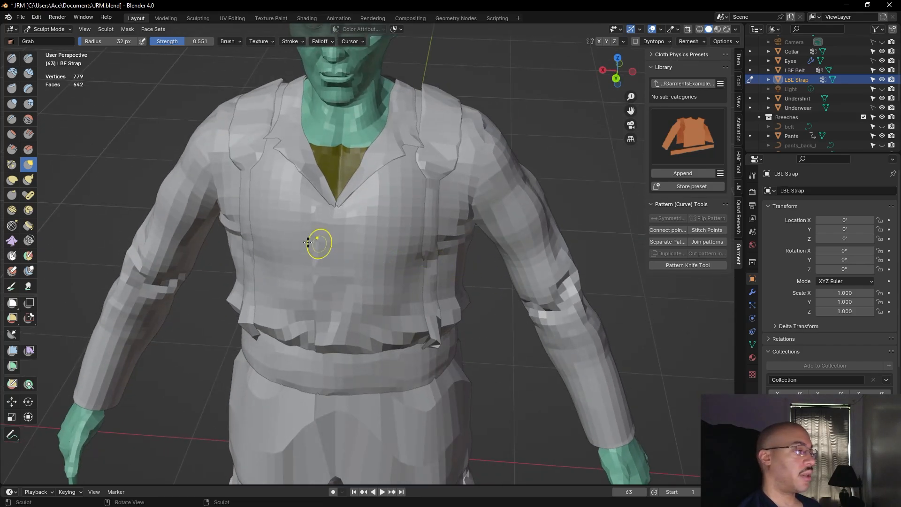
Try inflating the front strap on the character's left side, and adjust its middle section with the Grab brush
left_click(12, 103)
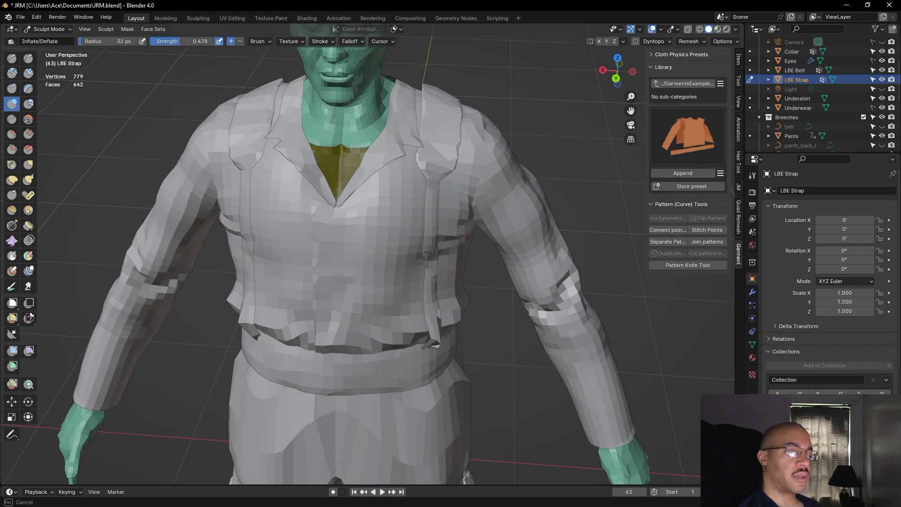
left_click_drag(427, 292, 429, 279)
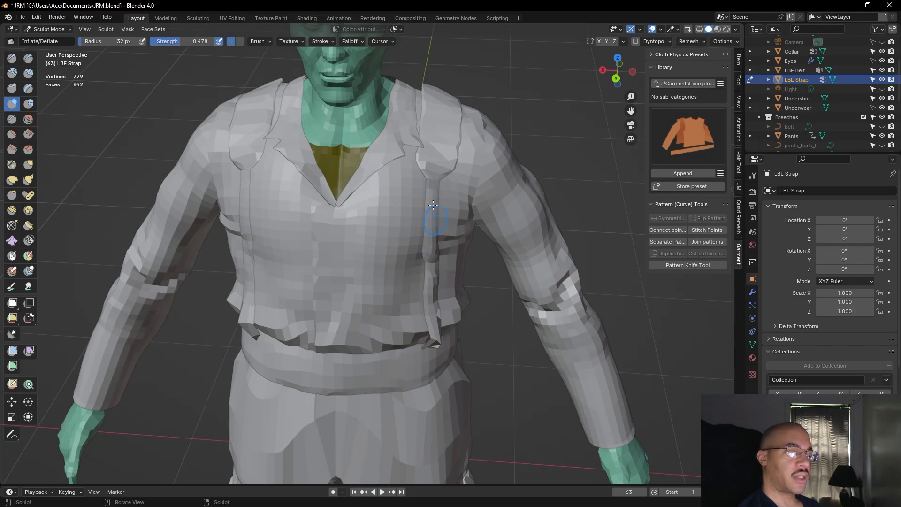
left_click(29, 165)
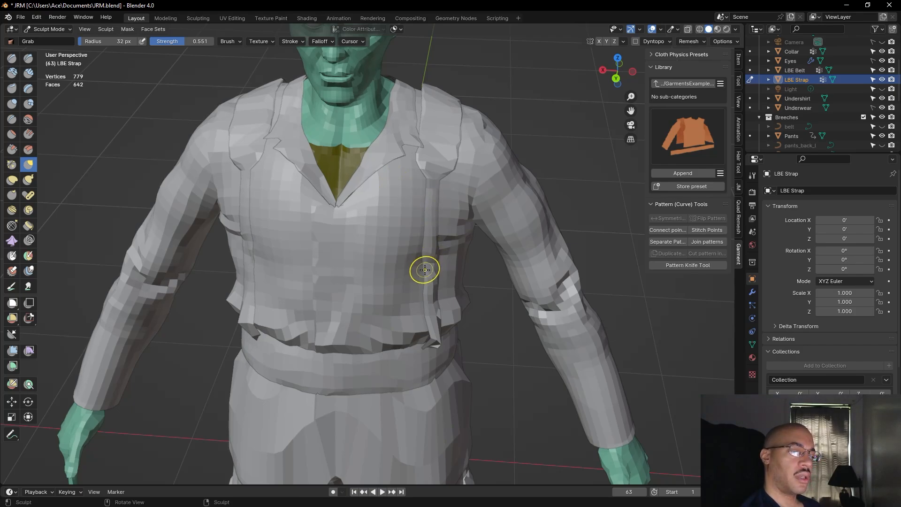
left_click_drag(435, 278, 436, 272)
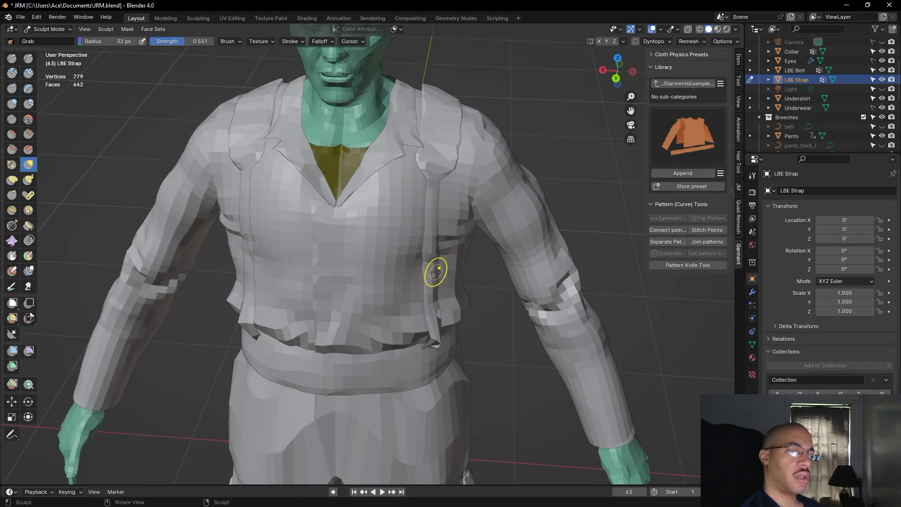
Reshape the lower end of the front strap on the character's left side against the belt with the Grab brush
middle_click_drag(507, 322, 463, 298)
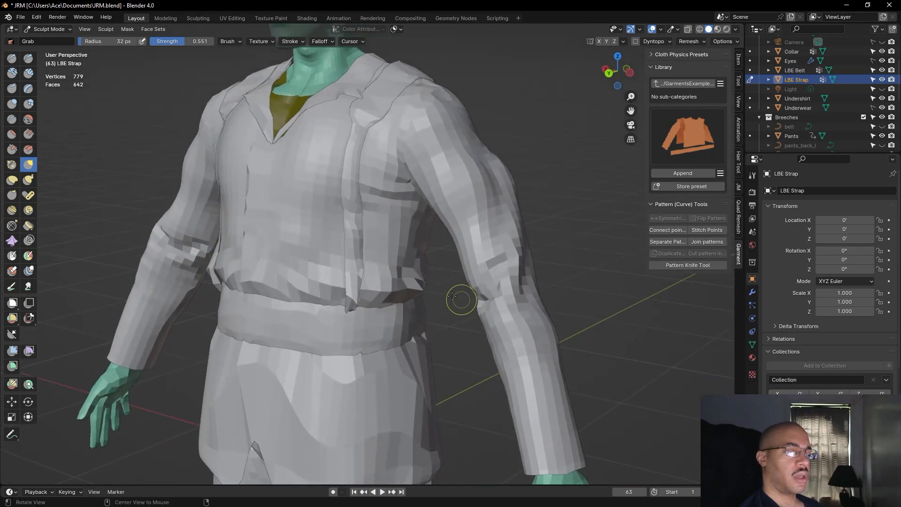
left_click_drag(362, 286, 361, 289)
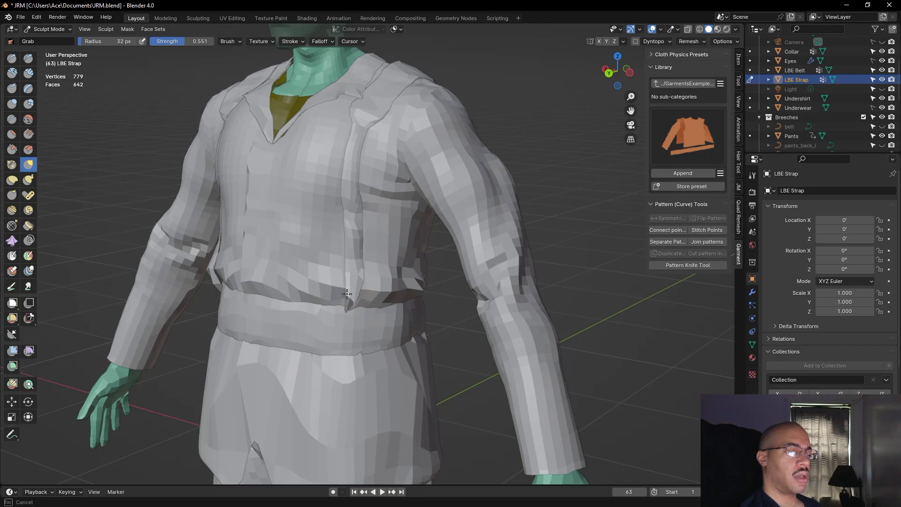
middle_click_drag(373, 301, 347, 282)
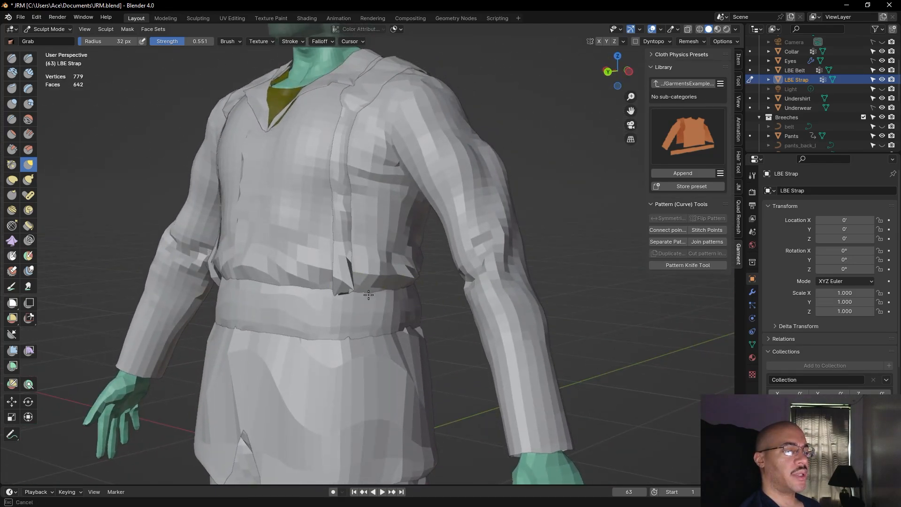
middle_click_drag(365, 295, 318, 166)
mouse_move(318, 166)
left_mouse_down()
mouse_move(322, 181)
mouse_move(320, 172)
left_mouse_up()
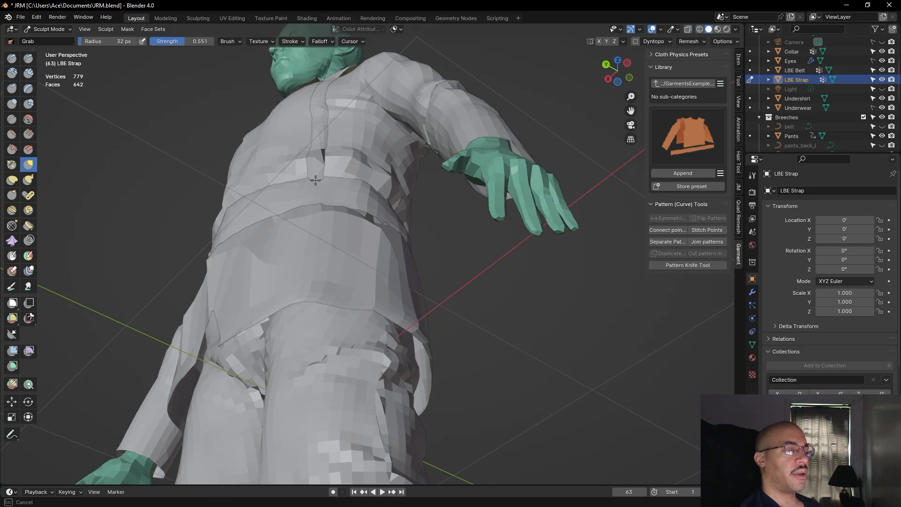
middle_click_drag(317, 174, 452, 306)
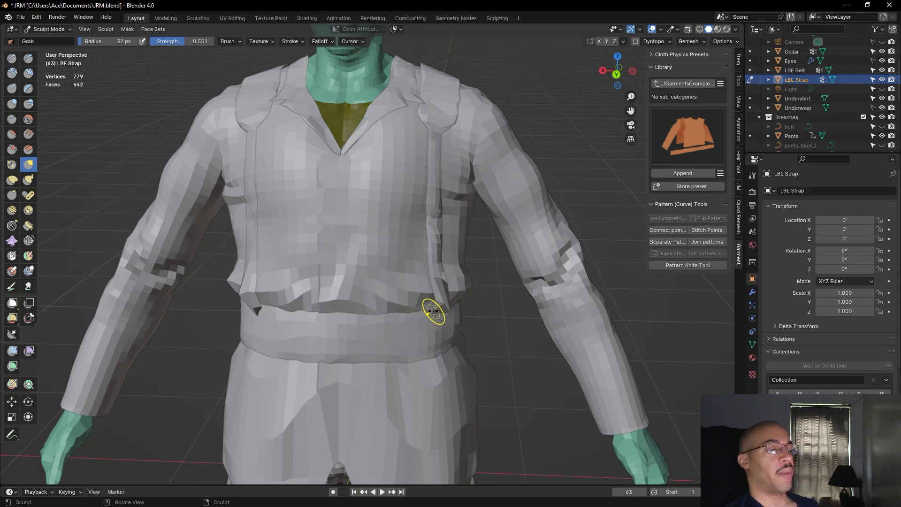
Examine the harness straps around the front, sides and back of the torso, checking how they meet the belt
scroll(458, 267, "down", 2)
mouse_move(459, 271)
middle_mouse_down()
mouse_move(339, 166)
mouse_move(359, 210)
mouse_move(384, 230)
mouse_move(453, 230)
mouse_move(369, 266)
middle_mouse_up()
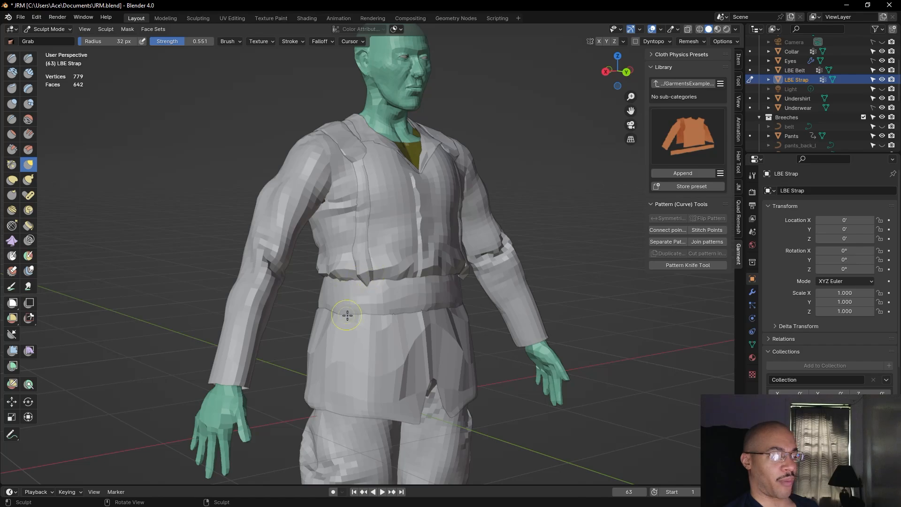
middle_click_drag(591, 162, 543, 188)
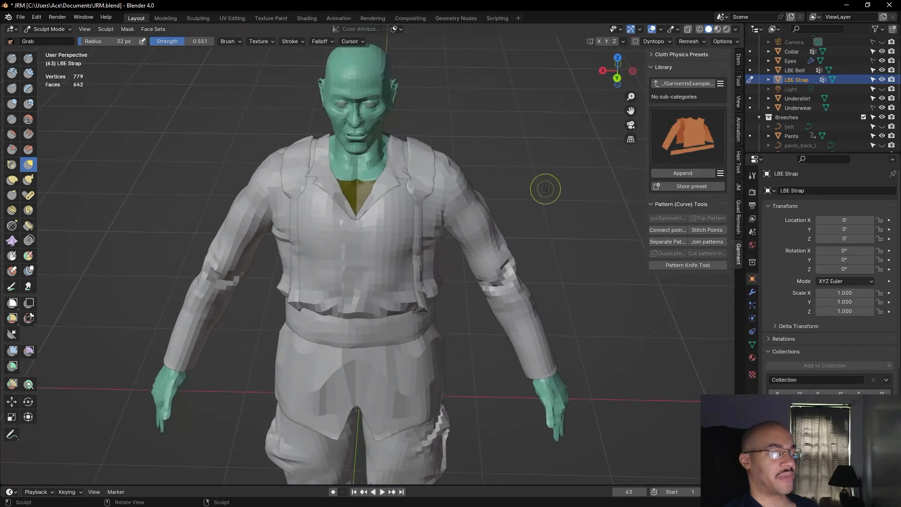
middle_click_drag(532, 227, 389, 261)
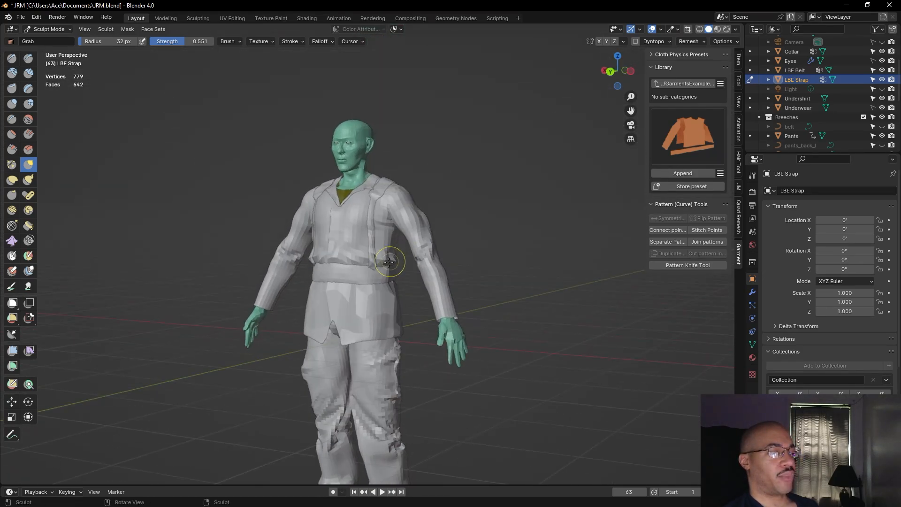
middle_click_drag(499, 223, 535, 217)
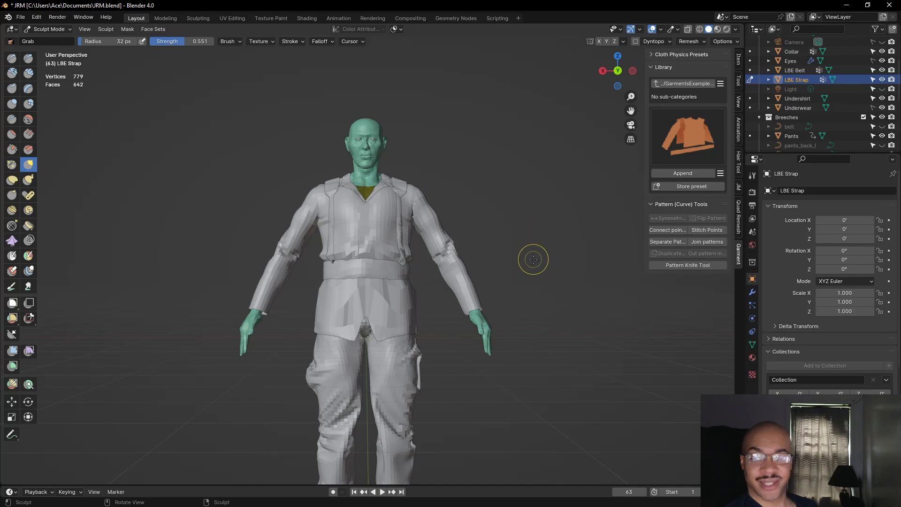
scroll(532, 265, "up", 2)
scroll(532, 265, "up", 3)
mouse_move(532, 265)
middle_mouse_down()
mouse_move(535, 231)
mouse_move(380, 201)
mouse_move(360, 169)
mouse_move(372, 147)
mouse_move(337, 165)
mouse_move(363, 245)
middle_mouse_up()
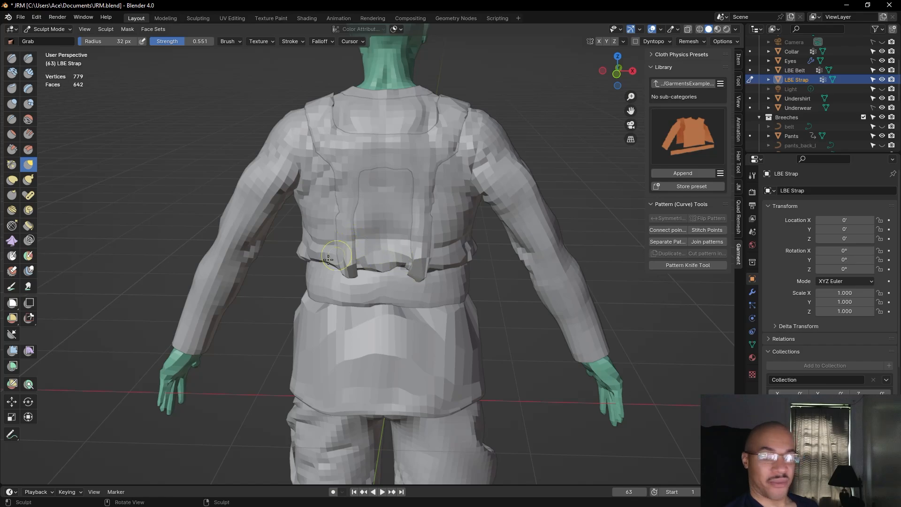
middle_click_drag(251, 258, 294, 290)
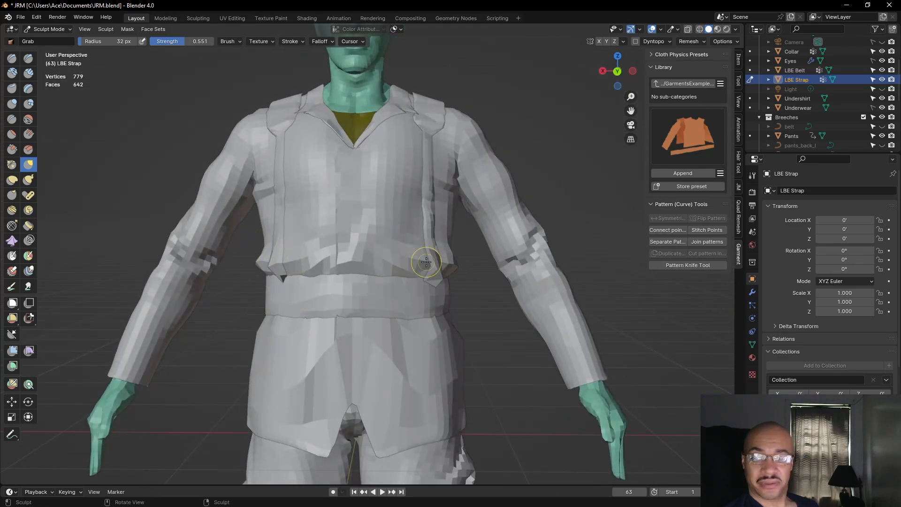
middle_click_drag(426, 262, 355, 264)
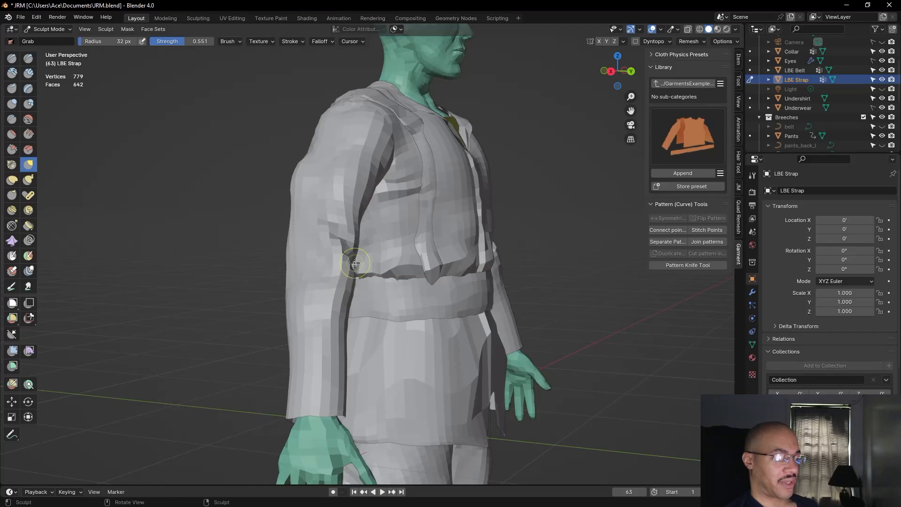
middle_click_drag(386, 317, 380, 294)
middle_click_drag(382, 334, 541, 267)
scroll(541, 266, "down", 5)
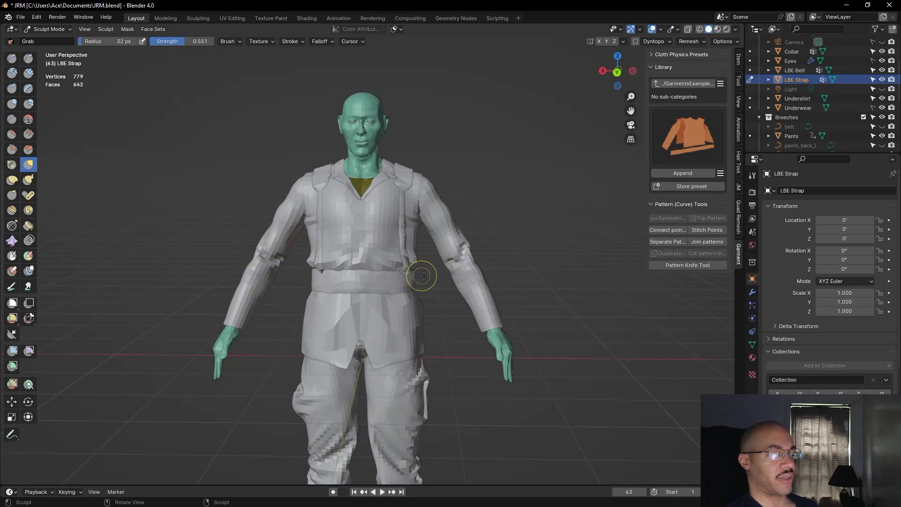
Examine the full outfit on the character from the front, side, above and below
left_click_drag(272, 247, 242, 280)
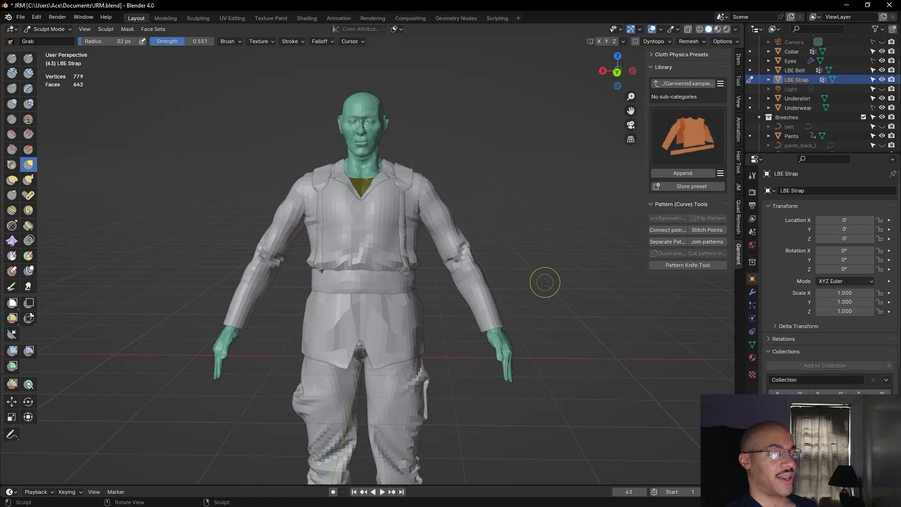
scroll(543, 279, "down", 2)
mouse_move(543, 280)
middle_mouse_down()
mouse_move(349, 271)
mouse_move(427, 271)
middle_mouse_up()
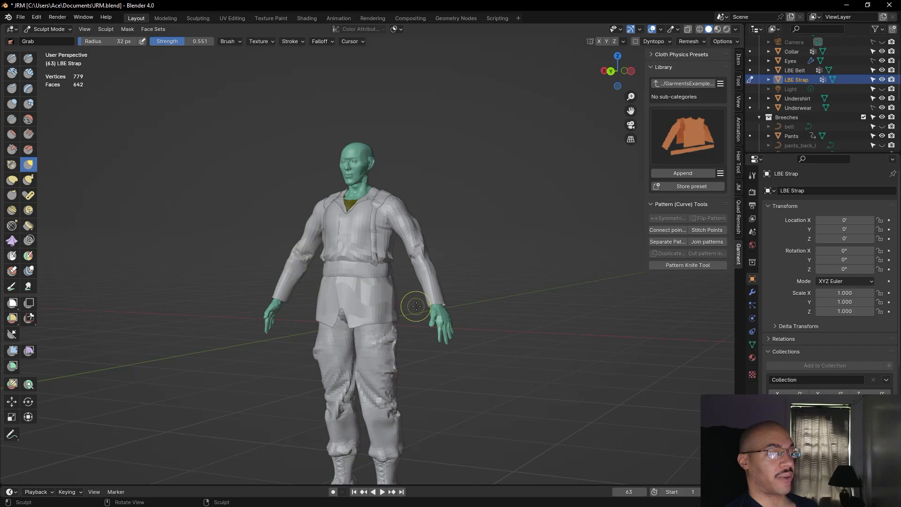
middle_click_drag(492, 296, 467, 280)
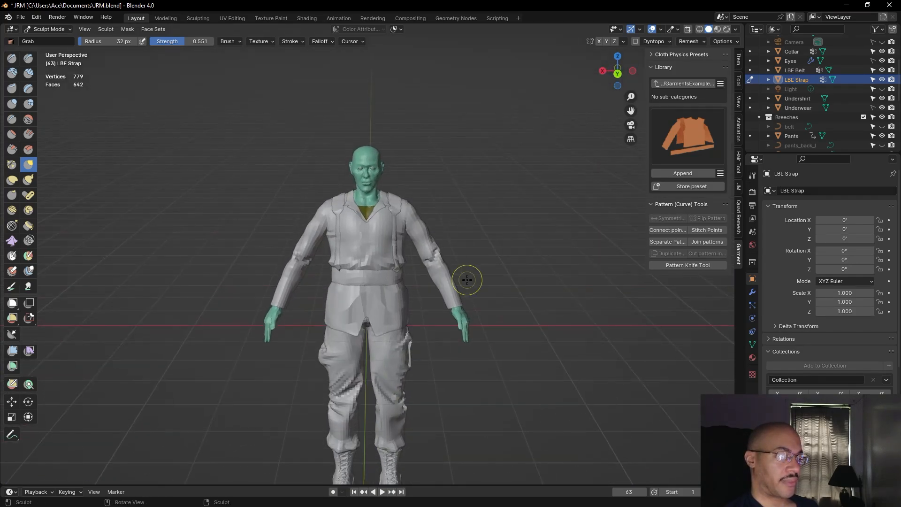
middle_click_drag(515, 307, 332, 292)
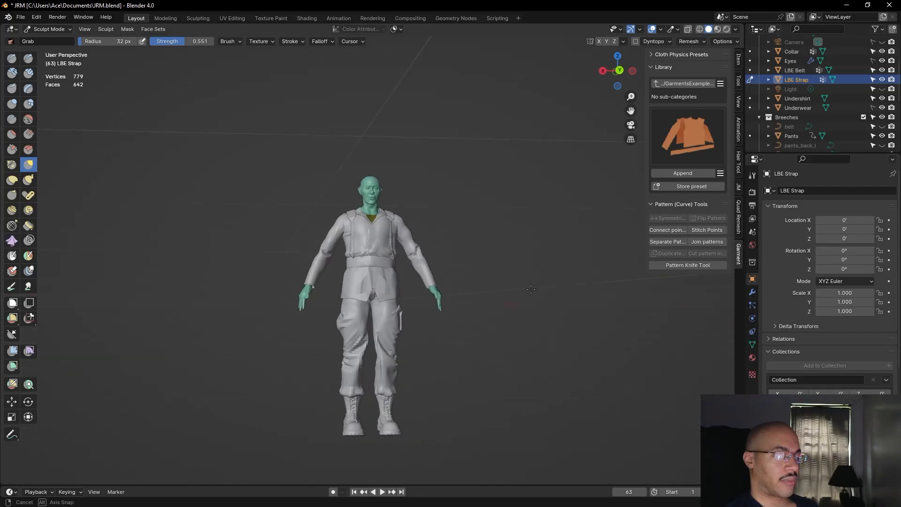
mouse_move(553, 287)
middle_mouse_down()
mouse_move(506, 299)
mouse_move(487, 417)
mouse_move(535, 300)
mouse_move(389, 298)
mouse_move(446, 298)
mouse_move(402, 298)
middle_mouse_up()
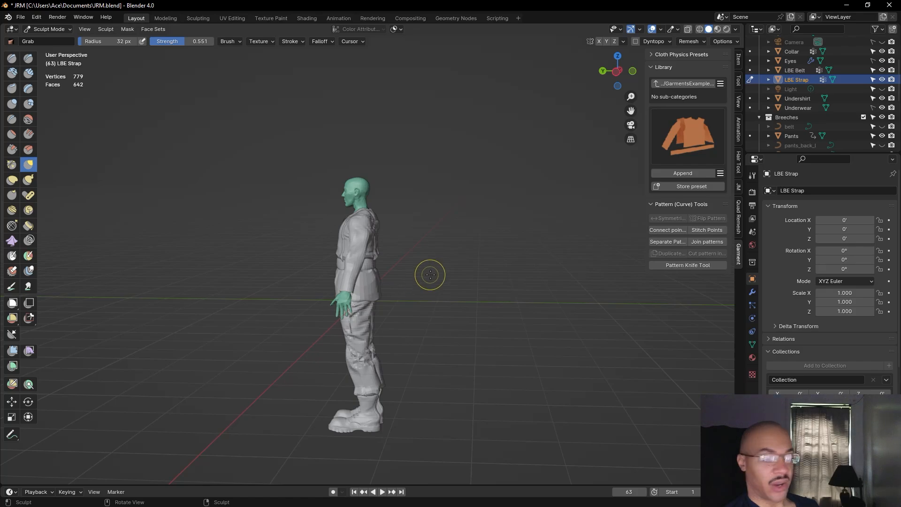
mouse_move(437, 271)
middle_mouse_down()
mouse_move(523, 264)
mouse_move(575, 304)
mouse_move(554, 319)
mouse_move(563, 287)
mouse_move(540, 244)
middle_mouse_up()
scroll(493, 261, "up", 2)
scroll(501, 238, "up", 1)
scroll(523, 263, "up", 2)
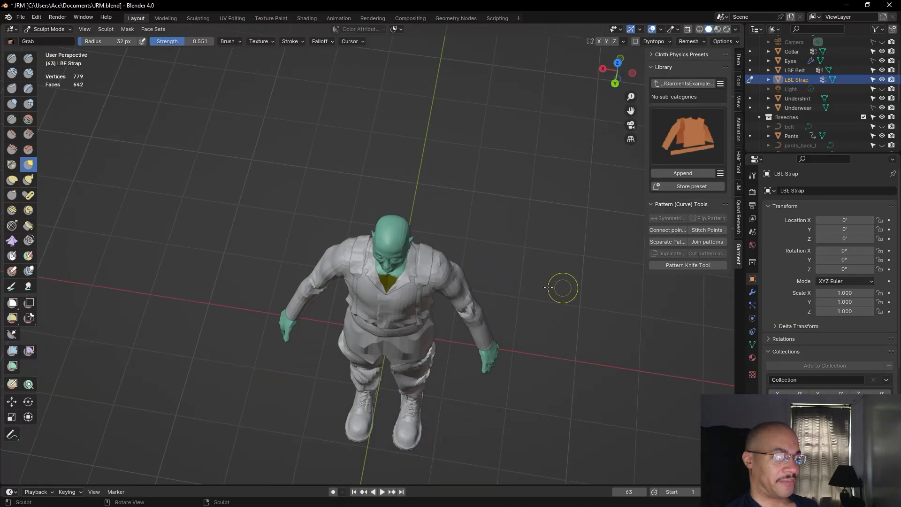
middle_click_drag(482, 218, 373, 125)
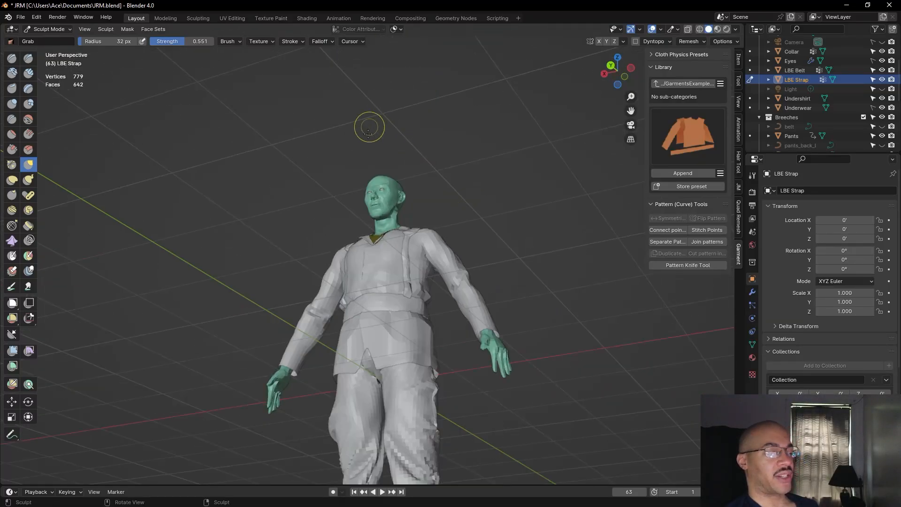
middle_click_drag(513, 215, 530, 259)
mouse_move(429, 201)
middle_mouse_down()
mouse_move(539, 225)
mouse_move(507, 239)
mouse_move(561, 284)
mouse_move(481, 294)
mouse_move(404, 219)
middle_mouse_up()
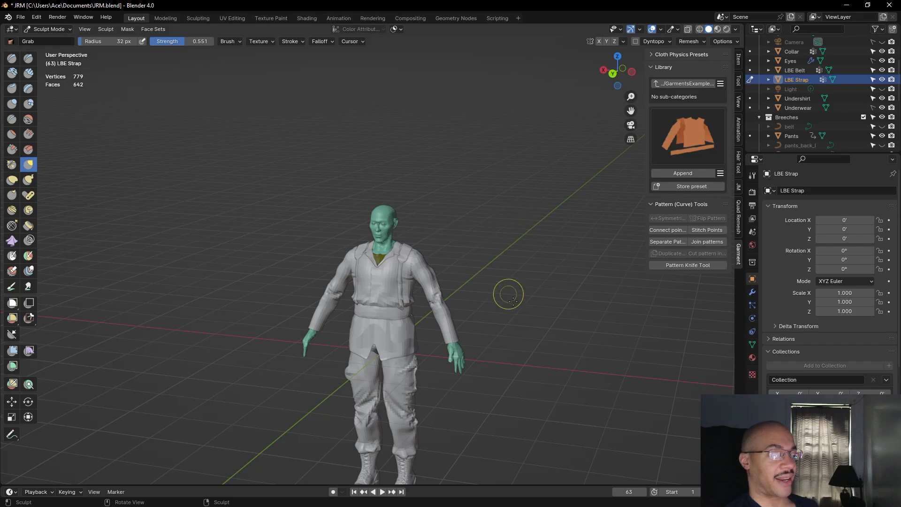
Thicken the upper back straps and shoulder pads of the harness with the Inflate/Deflate brush
scroll(512, 296, "up", 3)
mouse_move(511, 231)
middle_mouse_down()
mouse_move(367, 208)
mouse_move(382, 211)
middle_mouse_up()
left_click(11, 104)
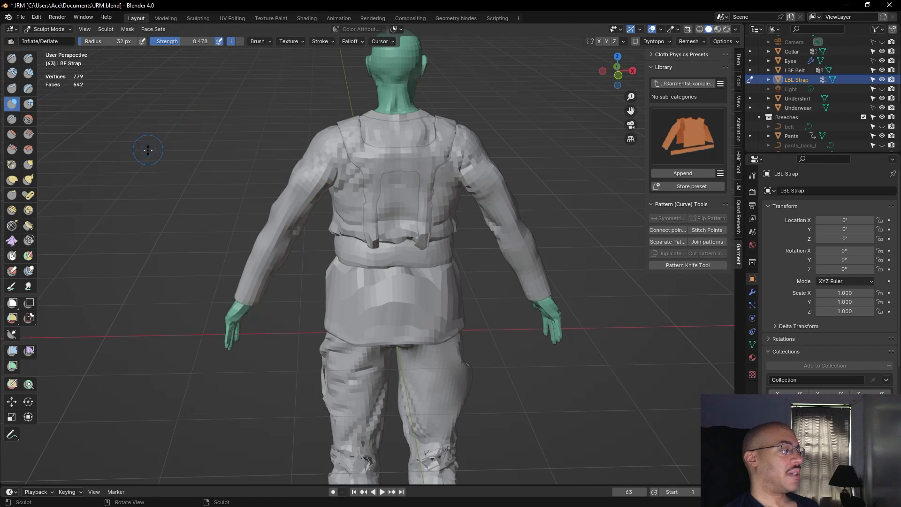
left_click_drag(350, 125, 350, 123)
left_click_drag(369, 163, 383, 165)
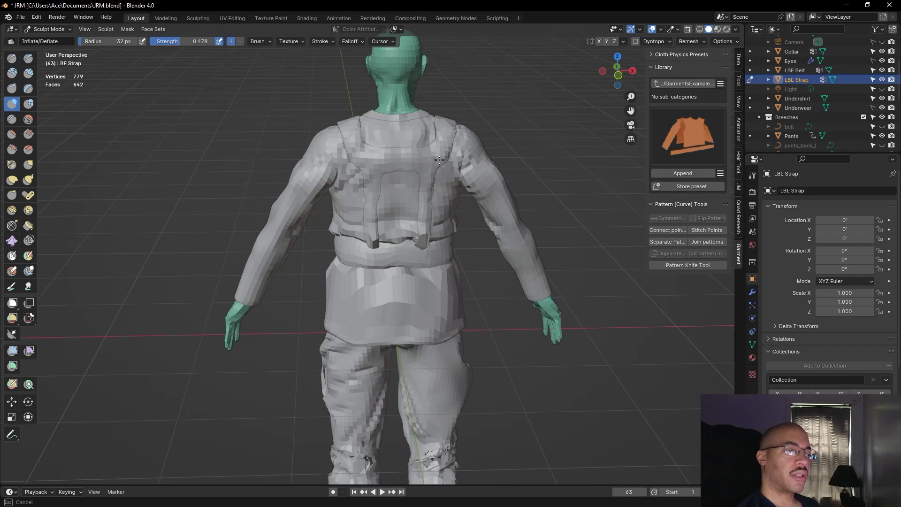
Inflate the top and front of the harness shoulder pad on the character's left side
middle_click_drag(419, 106, 376, 214)
left_click_drag(376, 214, 393, 182)
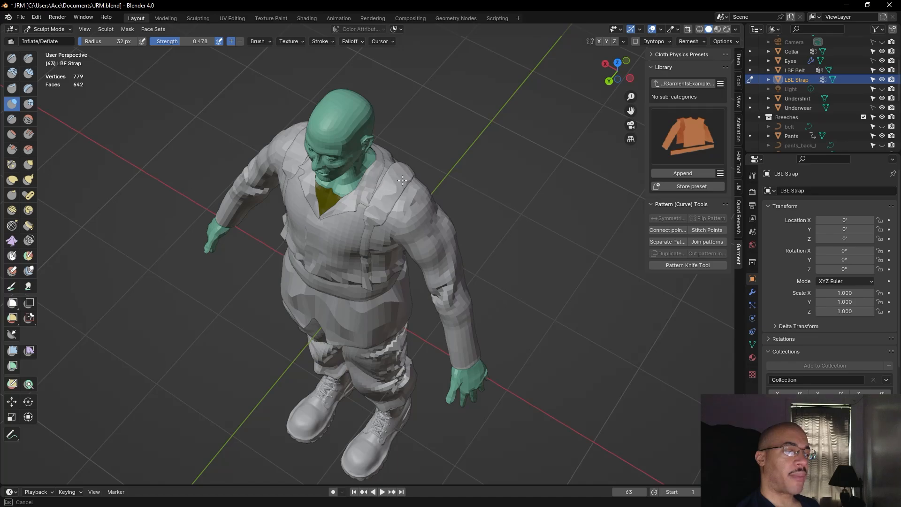
middle_click_drag(381, 206, 482, 154)
left_click_drag(421, 248, 438, 220)
middle_click_drag(484, 206, 543, 144)
Switch to the Draw Sharp brush and set its radius to 16 px
left_click(29, 59)
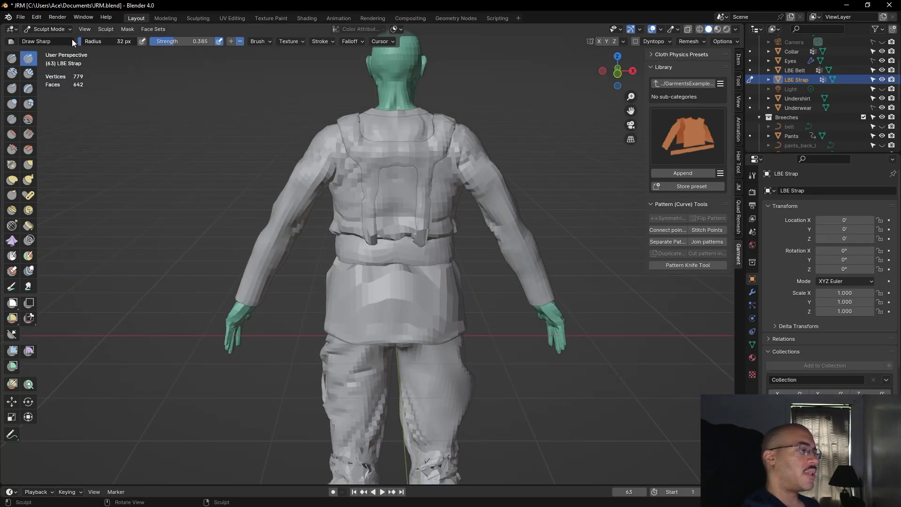
left_click_drag(199, 201, 259, 242, "alt")
scroll(258, 241, "down", 6)
mouse_move(421, 260)
left_mouse_down("alt")
mouse_move(275, 193)
mouse_move(212, 227)
mouse_move(270, 229)
left_mouse_up("alt")
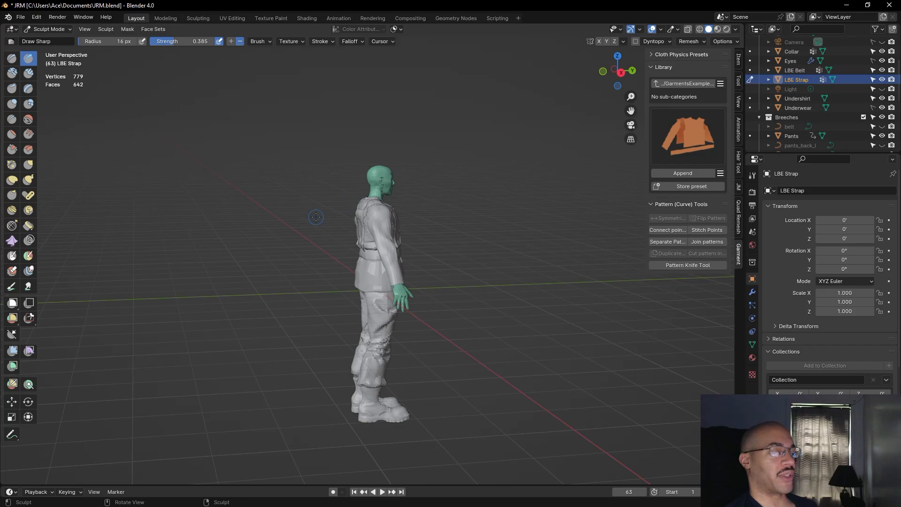
Examine the inflated shoulder pads and straps from the back and front of the character
scroll(316, 216, "up", 3)
middle_click_drag(316, 216, 354, 244)
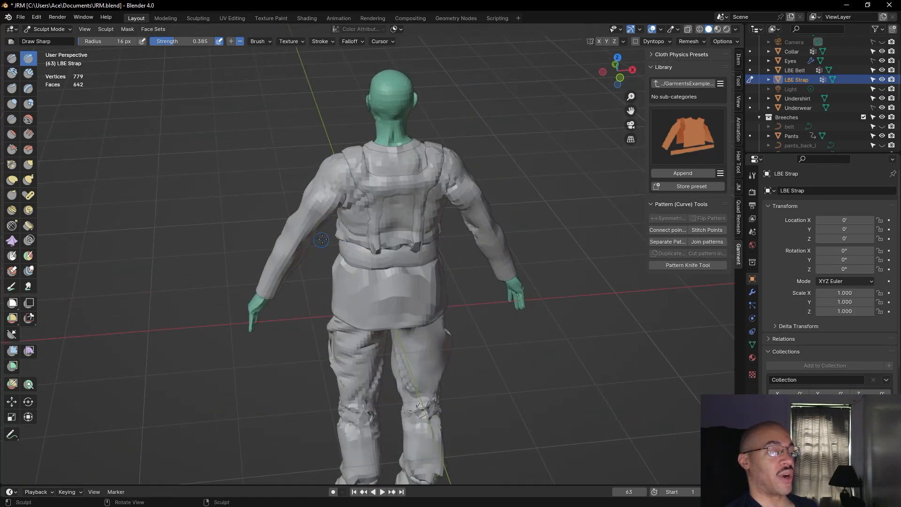
middle_click_drag(294, 250, 400, 326)
scroll(400, 326, "down", 3)
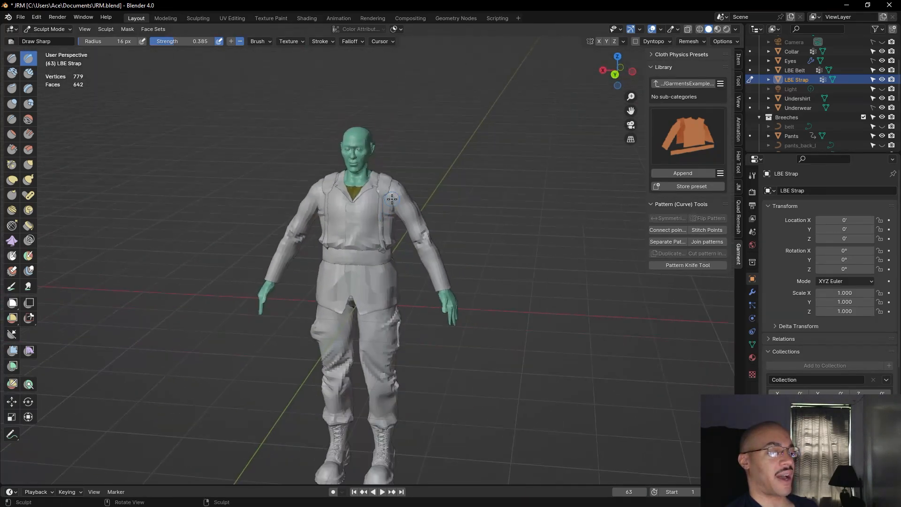
scroll(394, 377, "up", 6)
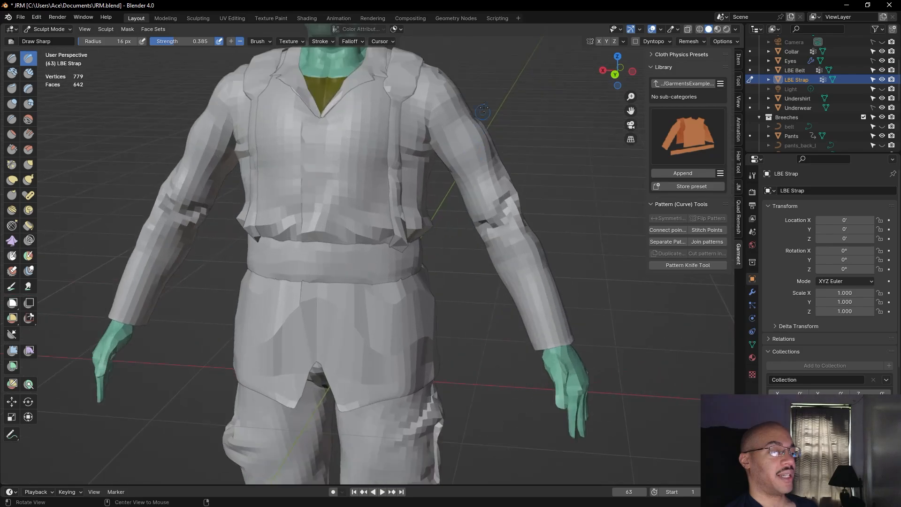
scroll(498, 255, "up", 2)
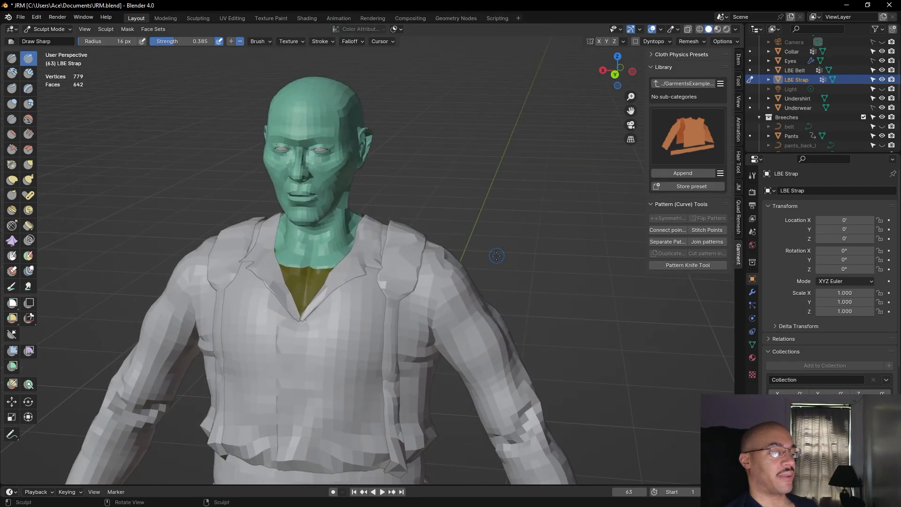
scroll(484, 275, "down", 2)
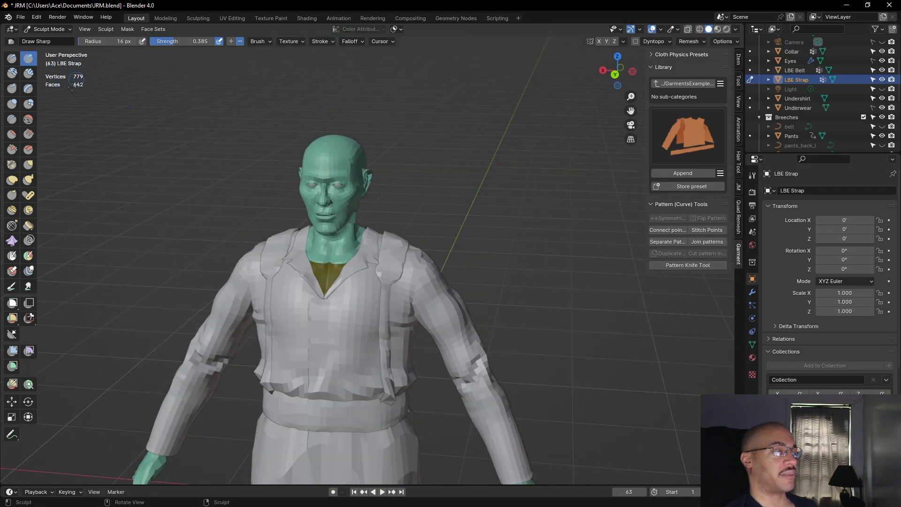
Carve along the lower tip of the shoulder pad on the character's left side, where it meets the front strap, using Draw Sharp
scroll(443, 209, "down", 2)
middle_click_drag(443, 209, 358, 205)
scroll(526, 234, "up", 2)
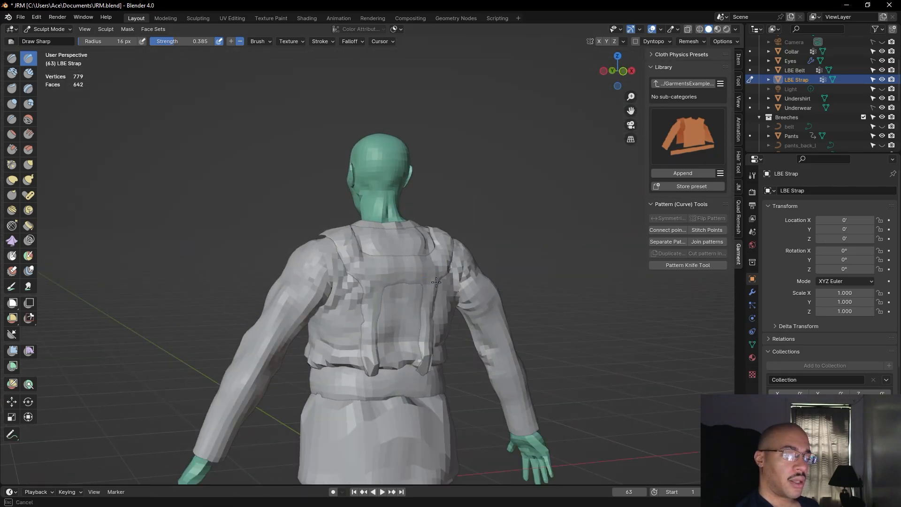
middle_click_drag(514, 247, 367, 214)
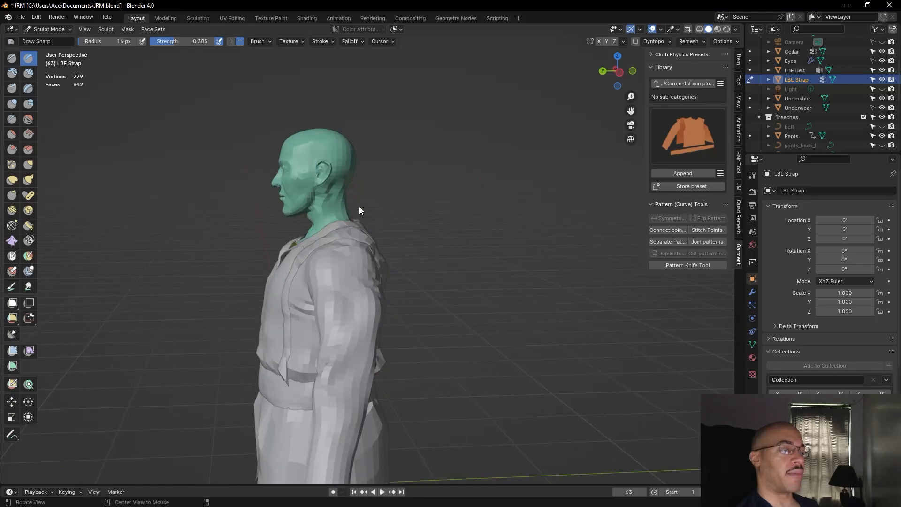
mouse_move(548, 225)
middle_mouse_down()
mouse_move(529, 270)
mouse_move(495, 229)
mouse_move(463, 245)
mouse_move(520, 291)
middle_mouse_up()
middle_click_drag(479, 344, 568, 373)
scroll(533, 221, "up", 3)
scroll(533, 221, "up", 5)
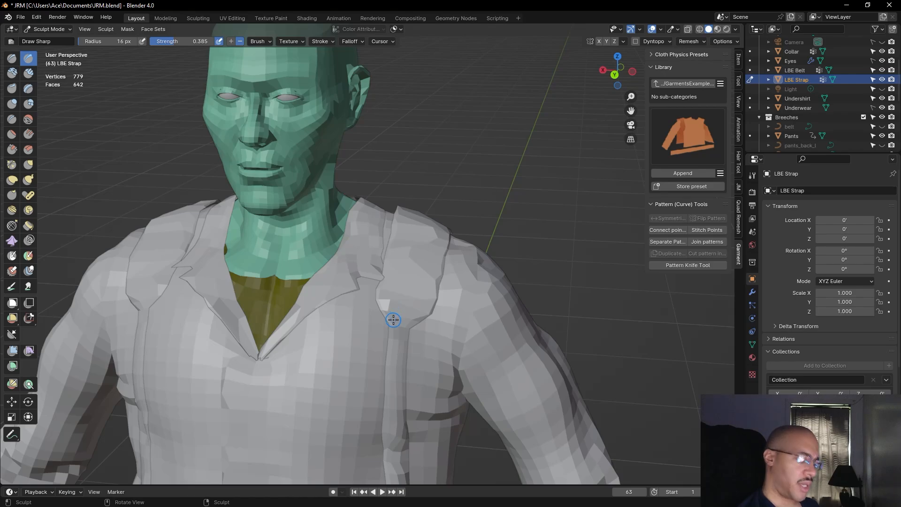
left_click_drag(411, 327, 401, 327, "ctrl")
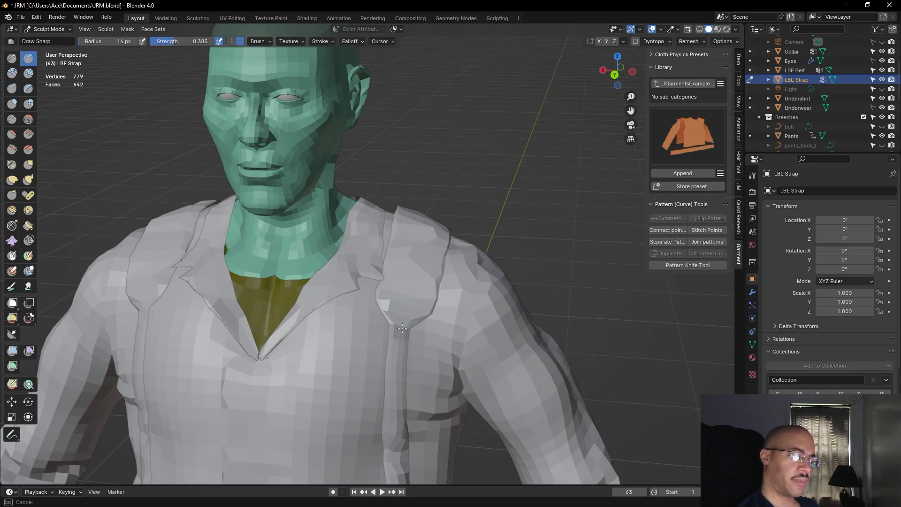
Examine the harness's back straps and yoke, and the fully clothed character from several sides
mouse_move(395, 326)
middle_mouse_down()
mouse_move(432, 237)
mouse_move(389, 312)
middle_mouse_up()
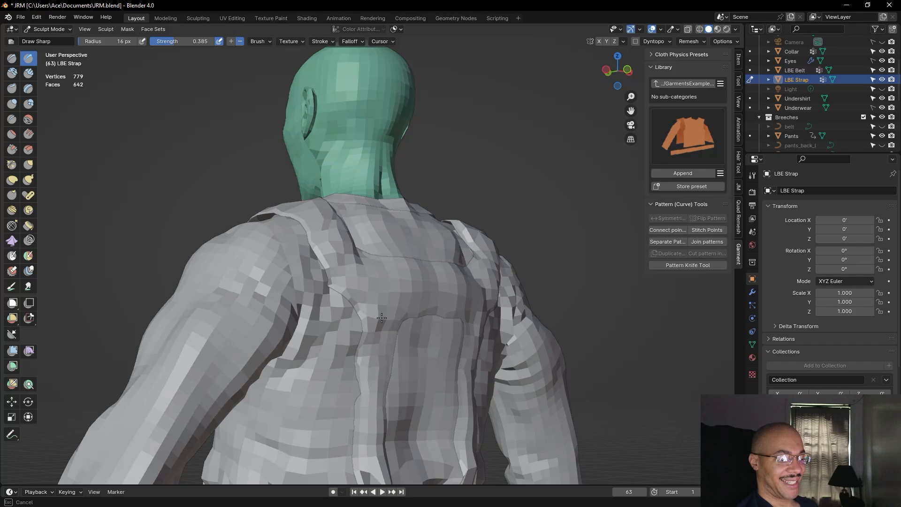
middle_click_drag(599, 283, 531, 267)
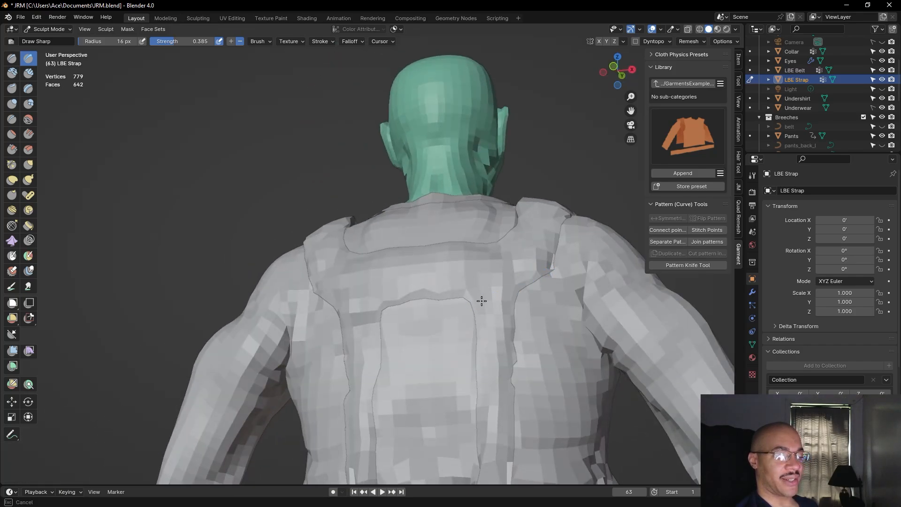
middle_click_drag(563, 220, 618, 185)
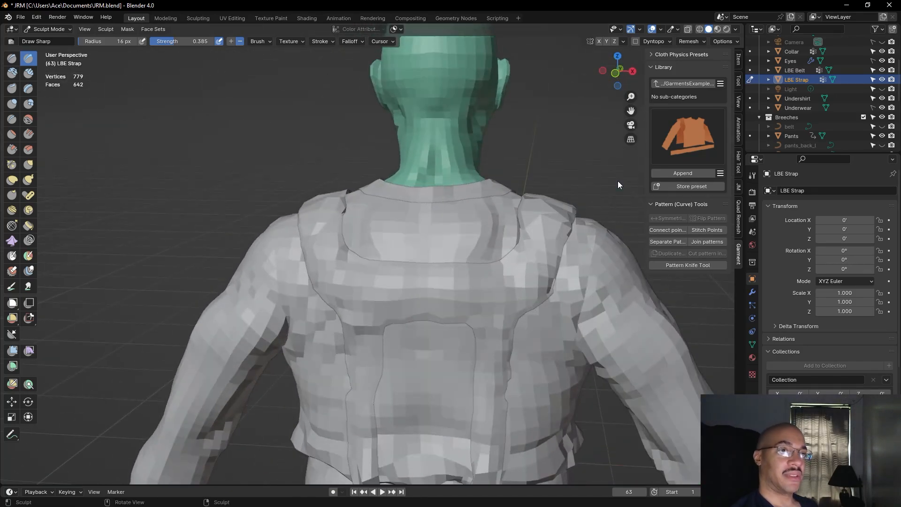
scroll(511, 173, "down", 7)
middle_click_drag(519, 174, 456, 187)
scroll(446, 189, "down", 3)
scroll(456, 189, "down", 2)
mouse_move(471, 237)
middle_mouse_down()
mouse_move(431, 244)
mouse_move(366, 237)
mouse_move(288, 204)
mouse_move(462, 244)
mouse_move(447, 256)
mouse_move(490, 267)
mouse_move(492, 241)
mouse_move(484, 281)
mouse_move(510, 204)
mouse_move(474, 226)
middle_mouse_up()
scroll(465, 246, "up", 2)
scroll(488, 262, "down", 7)
scroll(488, 262, "up", 6)
middle_click_drag(391, 284, 541, 257)
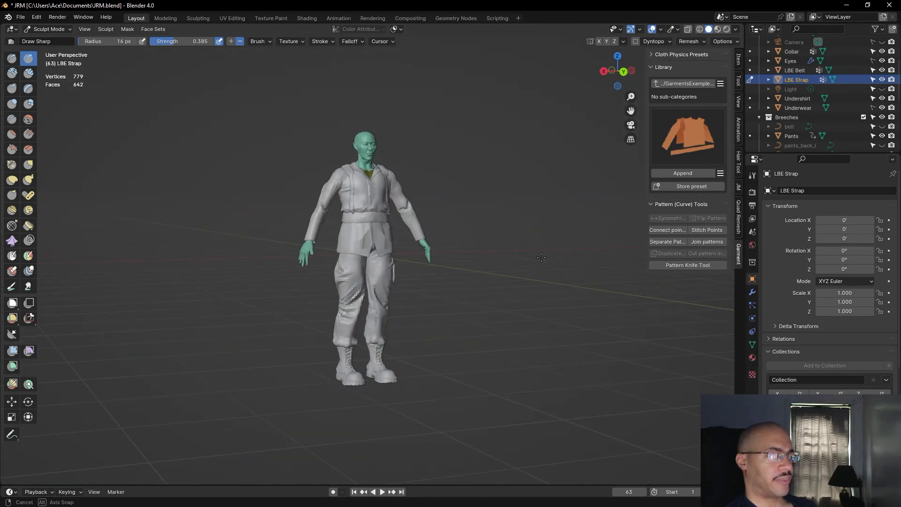
middle_click_drag(515, 162, 377, 250)
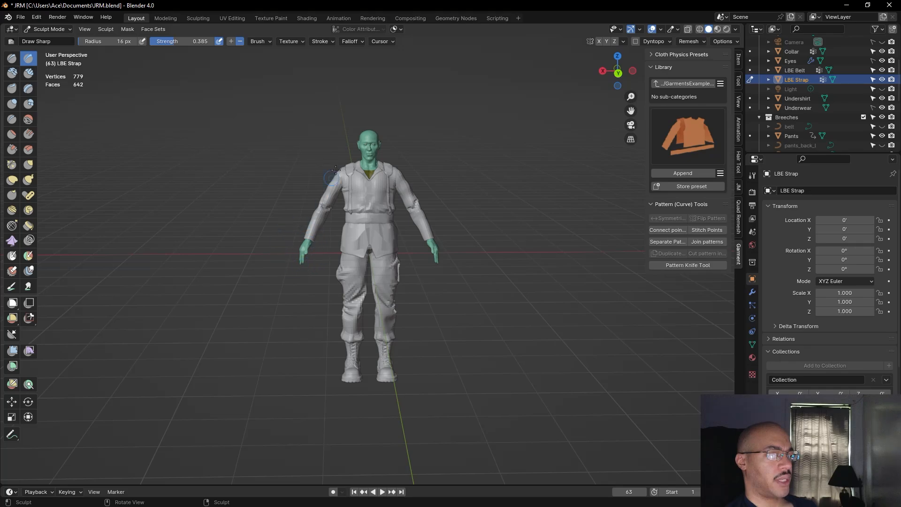
scroll(451, 150, "up", 2)
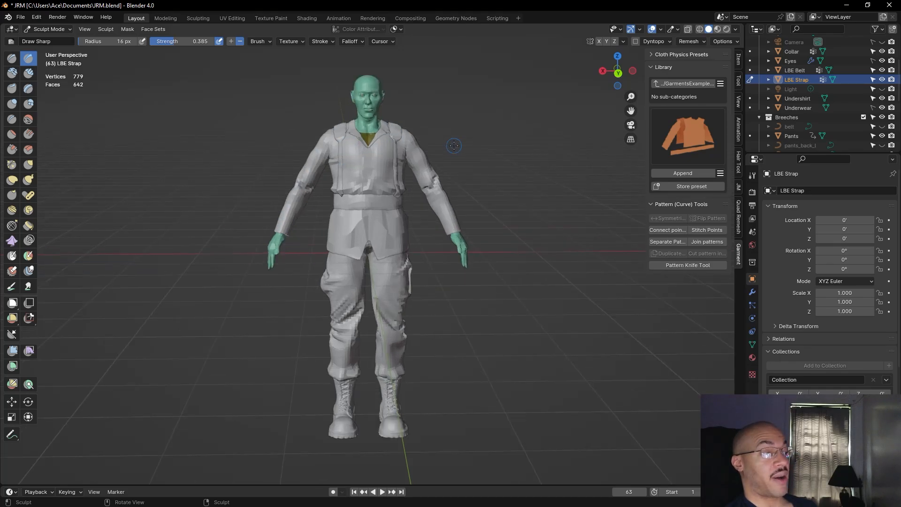
scroll(408, 98, "up", 1)
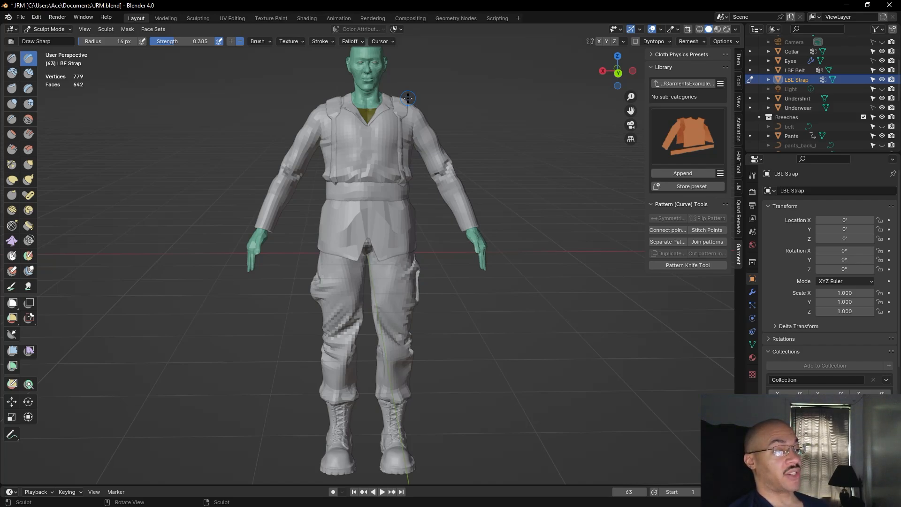
middle_click_drag(495, 106, 478, 144)
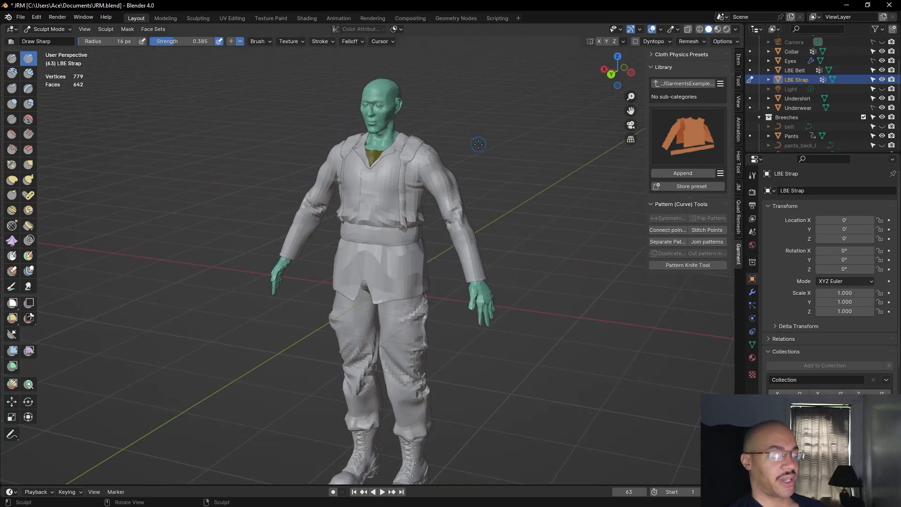
mouse_move(500, 141)
middle_mouse_down()
mouse_move(196, 141)
mouse_move(308, 153)
middle_mouse_up()
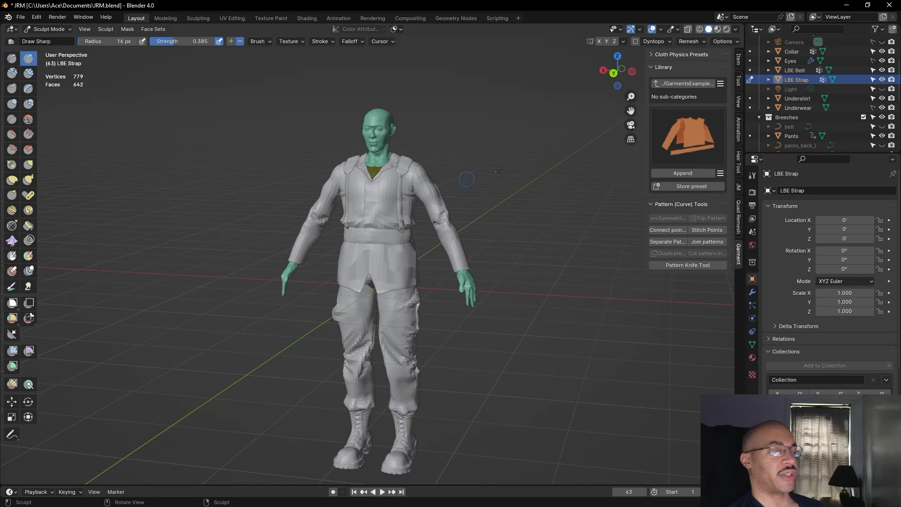
Inspect the head, collar and shoulder pads up close, and the complete outfit from the back and front
scroll(490, 221, "up", 6)
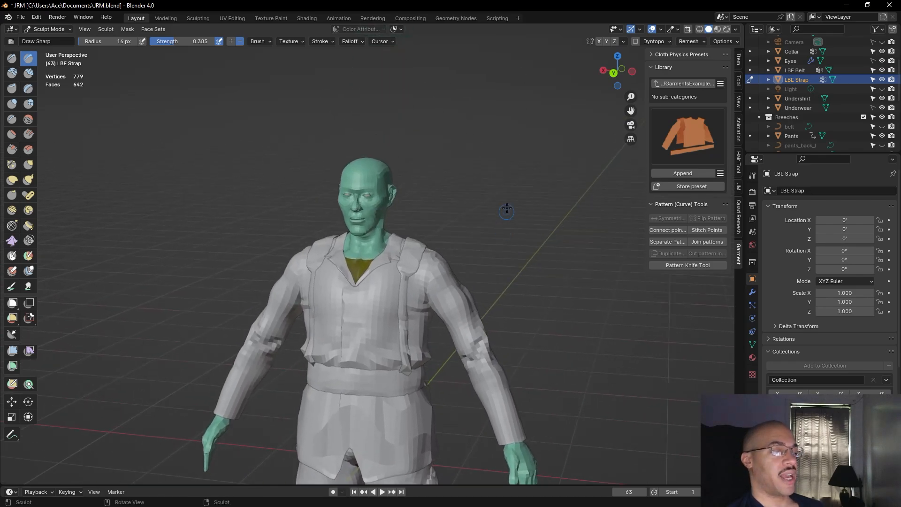
scroll(490, 222, "up", 5)
middle_click_drag(491, 225, 515, 208)
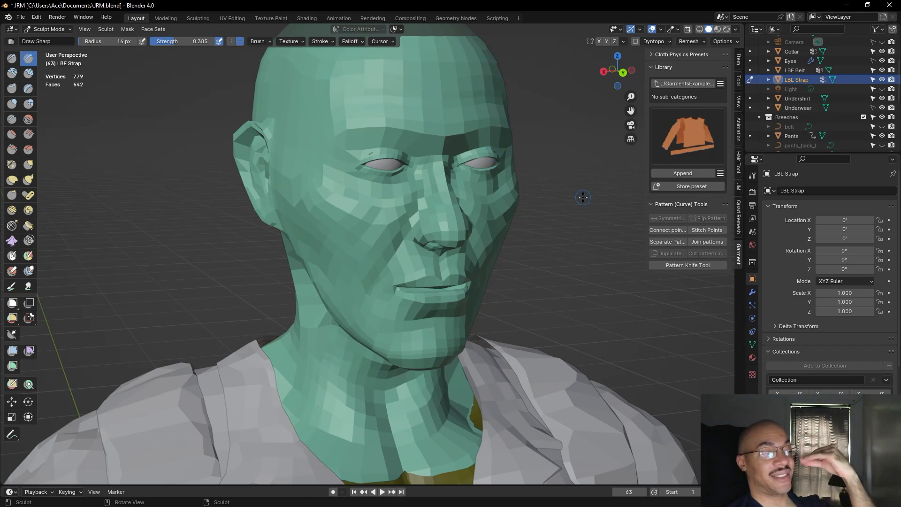
middle_click_drag(582, 197, 540, 203)
scroll(540, 203, "down", 2)
left_click_drag(501, 217, 422, 190, "alt")
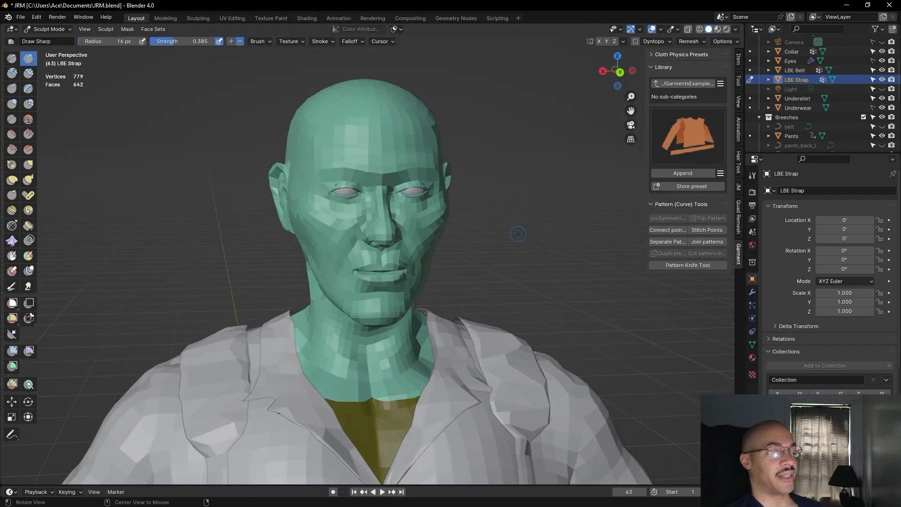
scroll(518, 234, "down", 7)
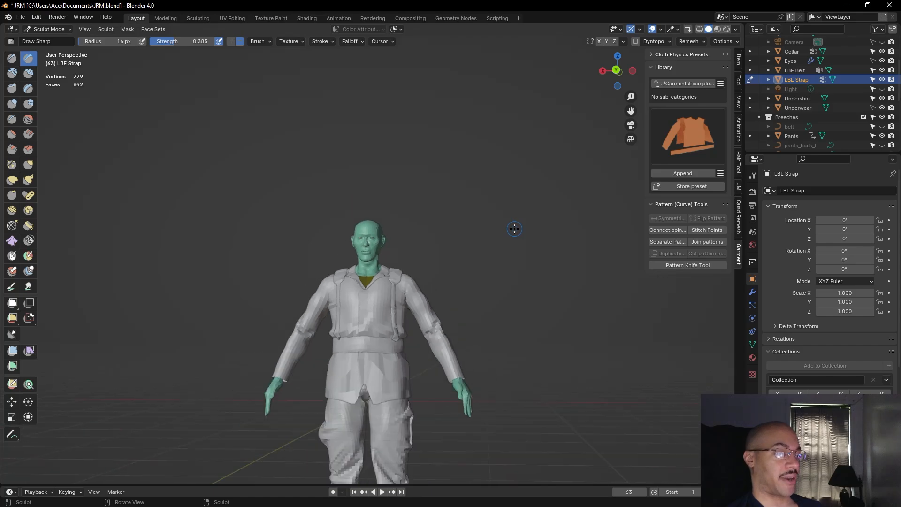
scroll(514, 228, "down", 2)
middle_click_drag(515, 229, 279, 204)
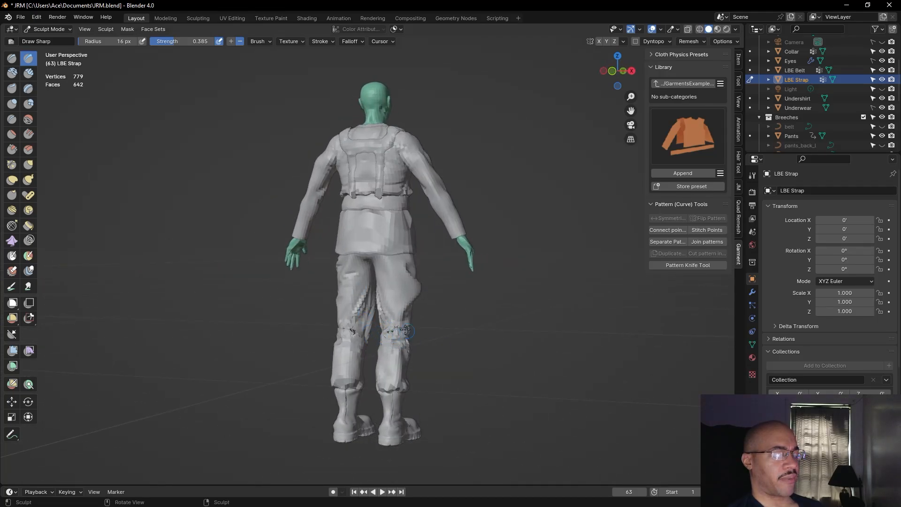
middle_click_drag(402, 333, 426, 339)
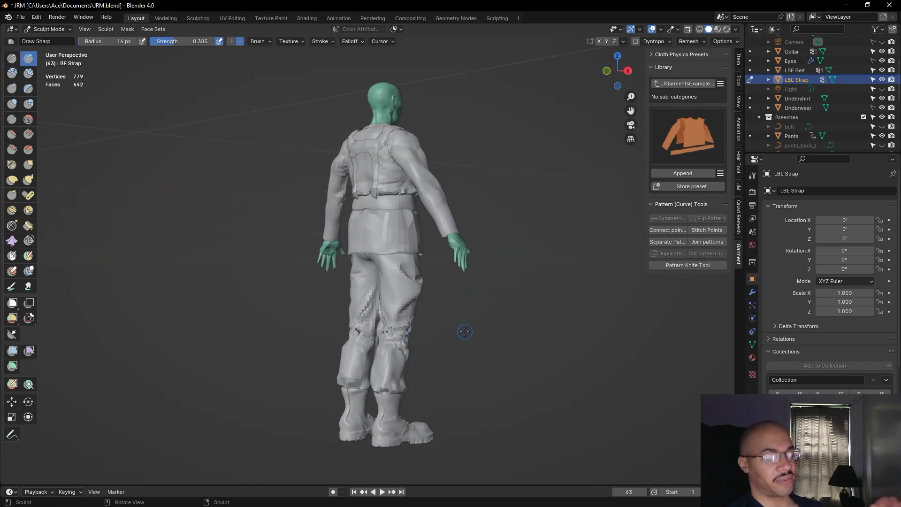
middle_click_drag(465, 331, 458, 337)
middle_click_drag(515, 326, 535, 359)
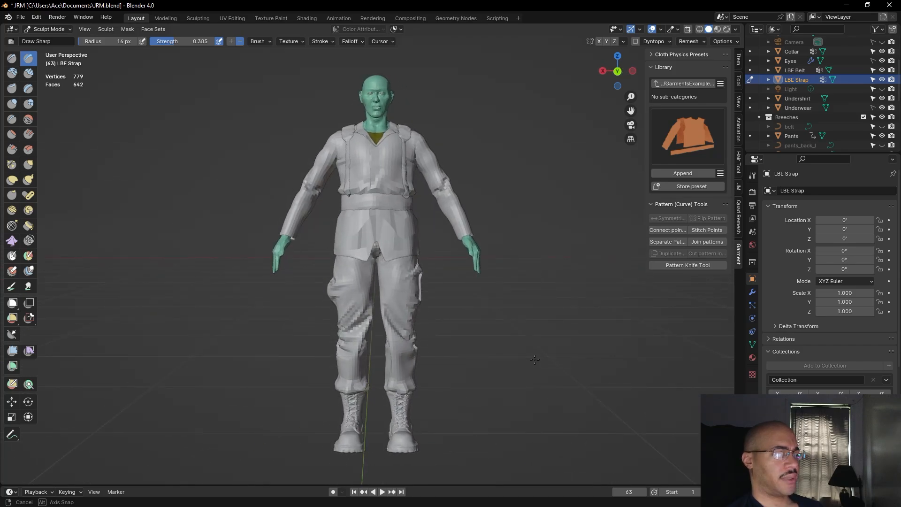
Save the character's changes to the existing JRM.blend file
left_click(19, 17)
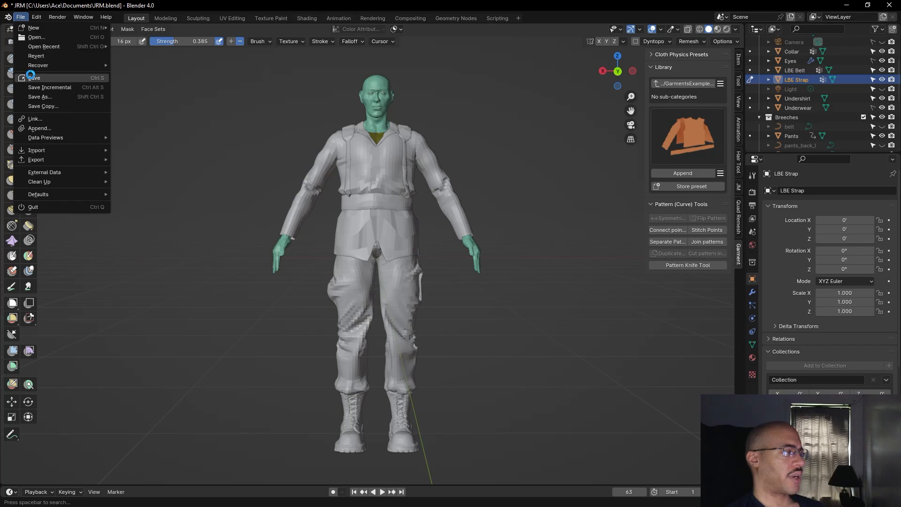
left_click(30, 76)
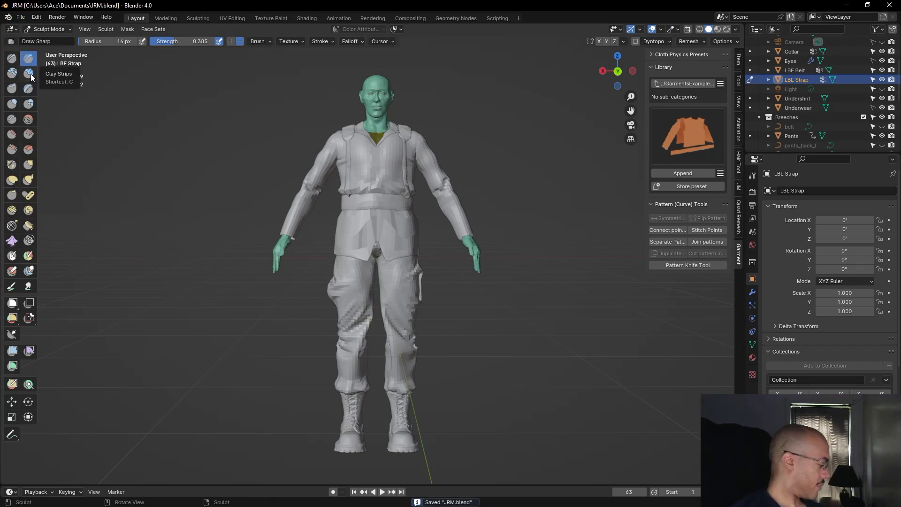